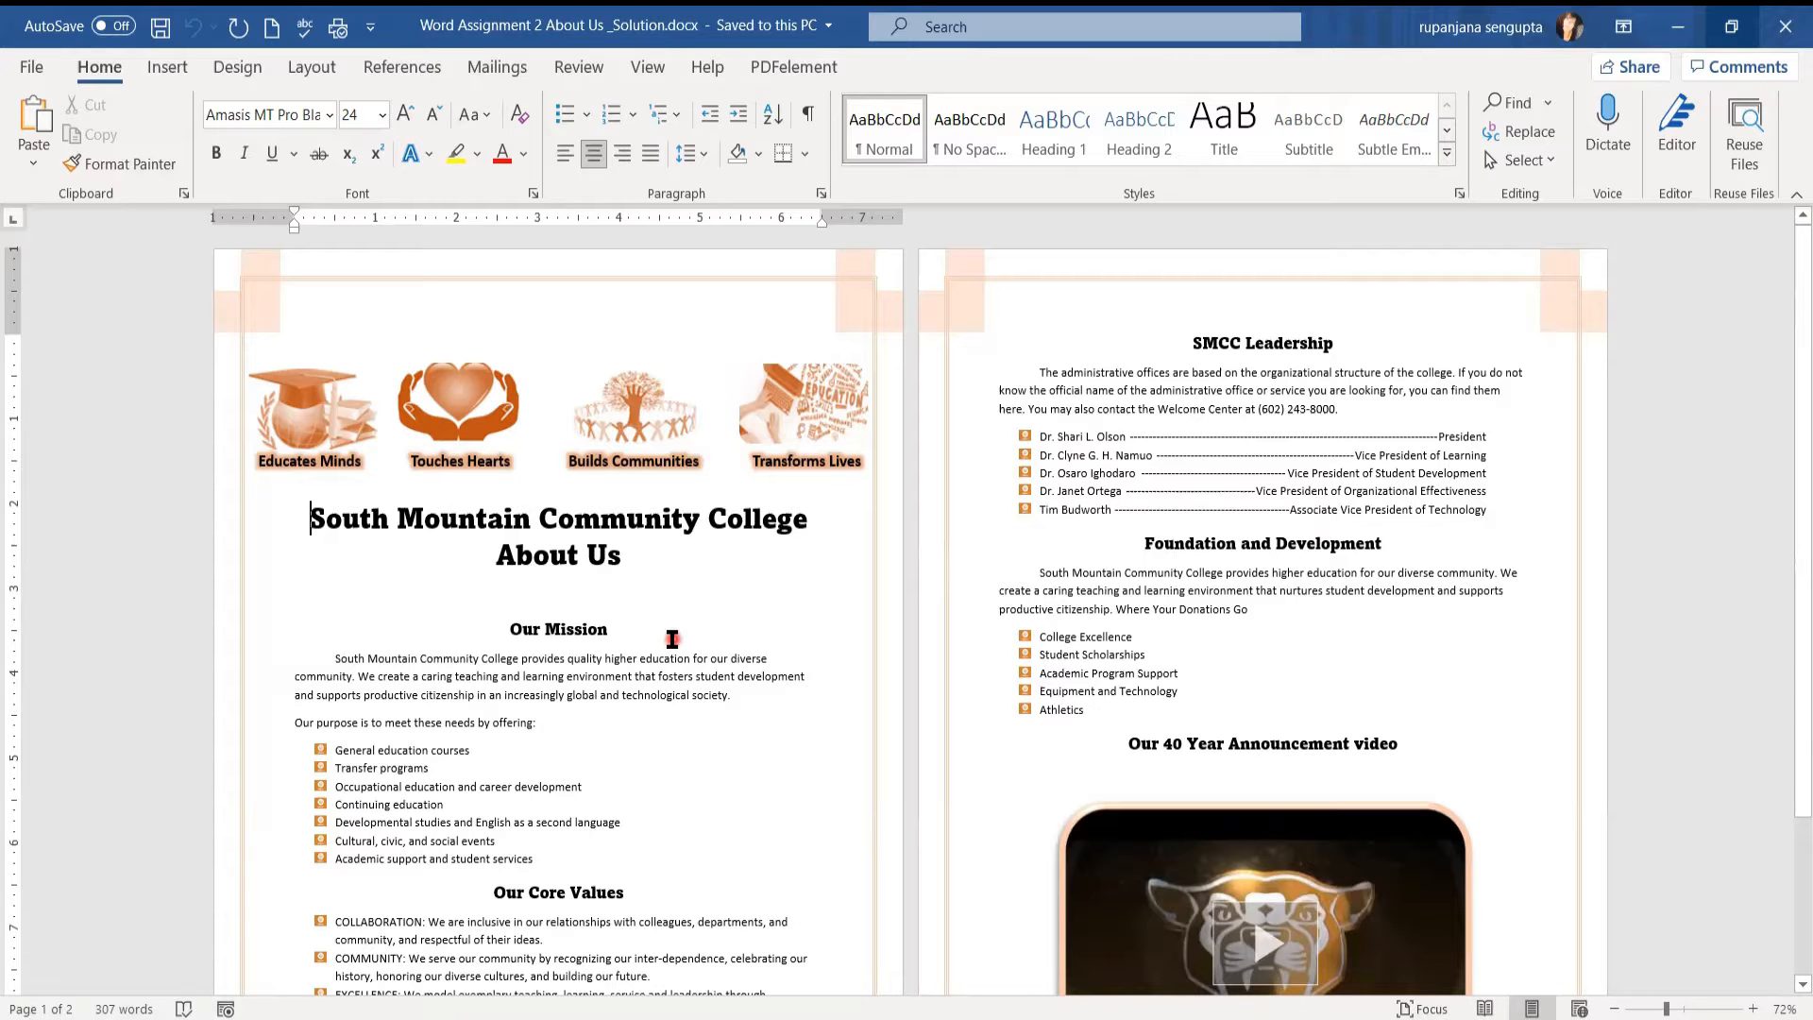
Step: Create a new blank document
click(32, 83)
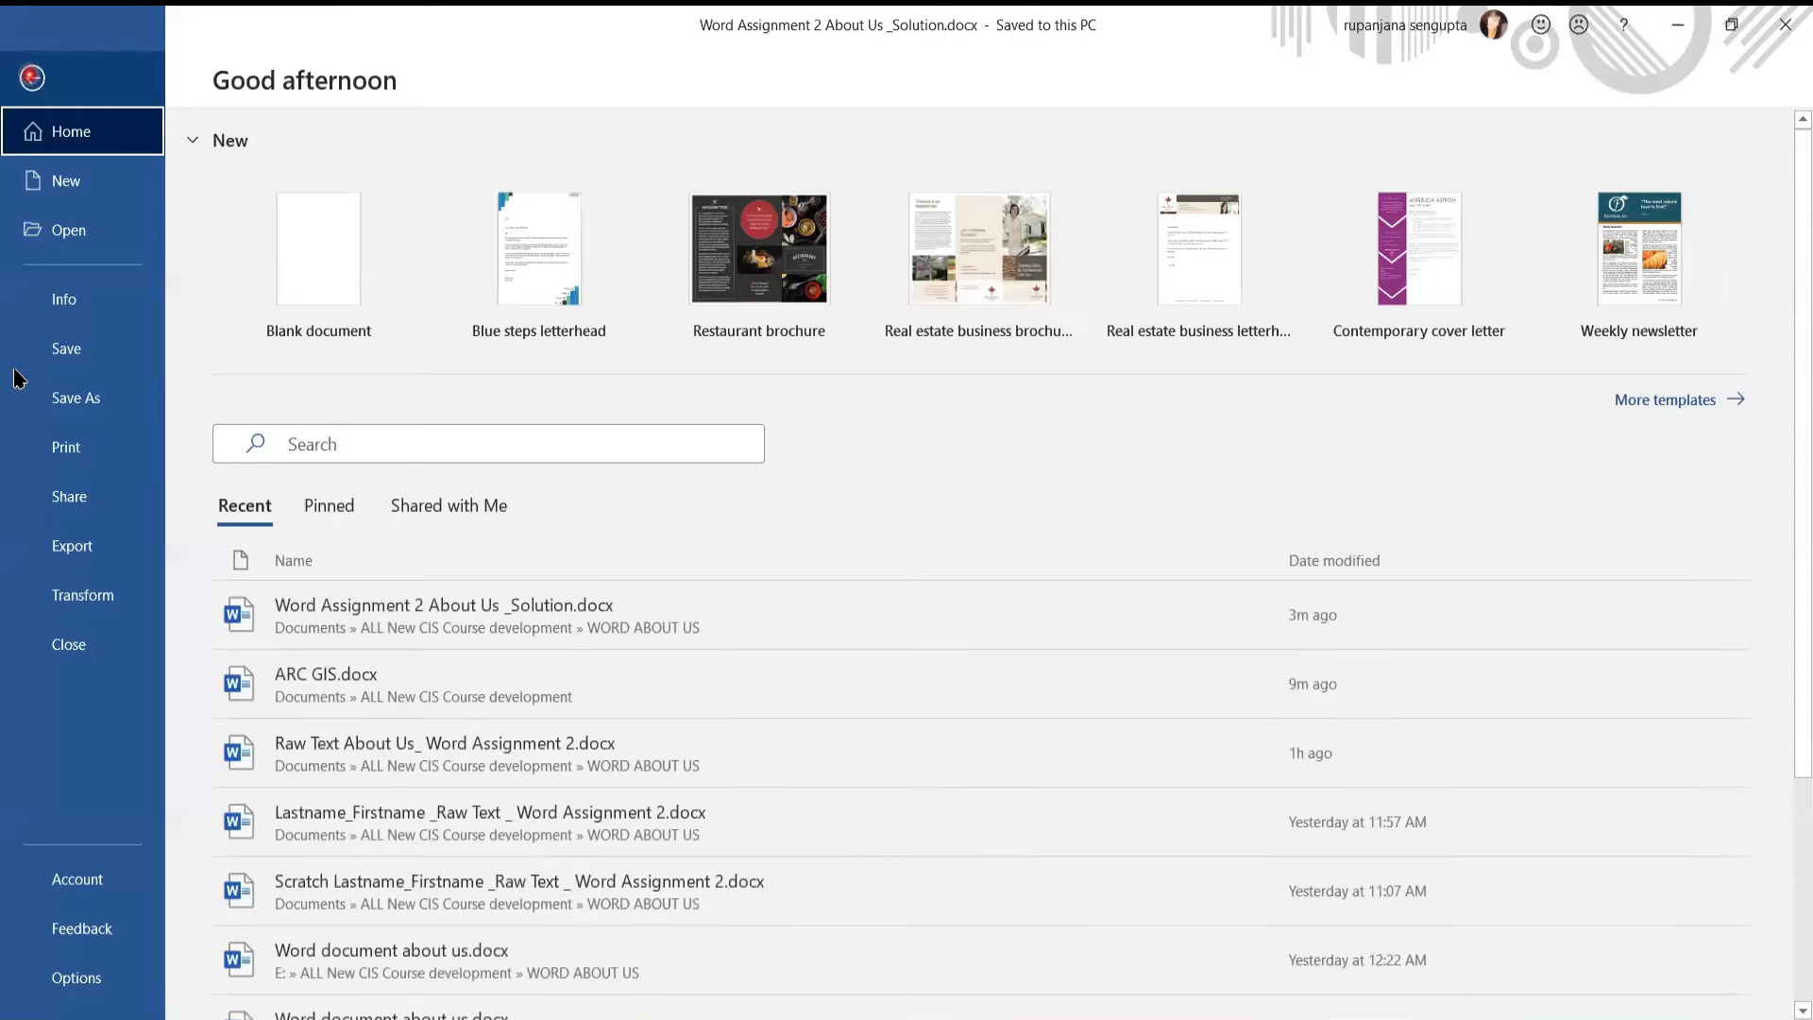
click(59, 181)
click(322, 259)
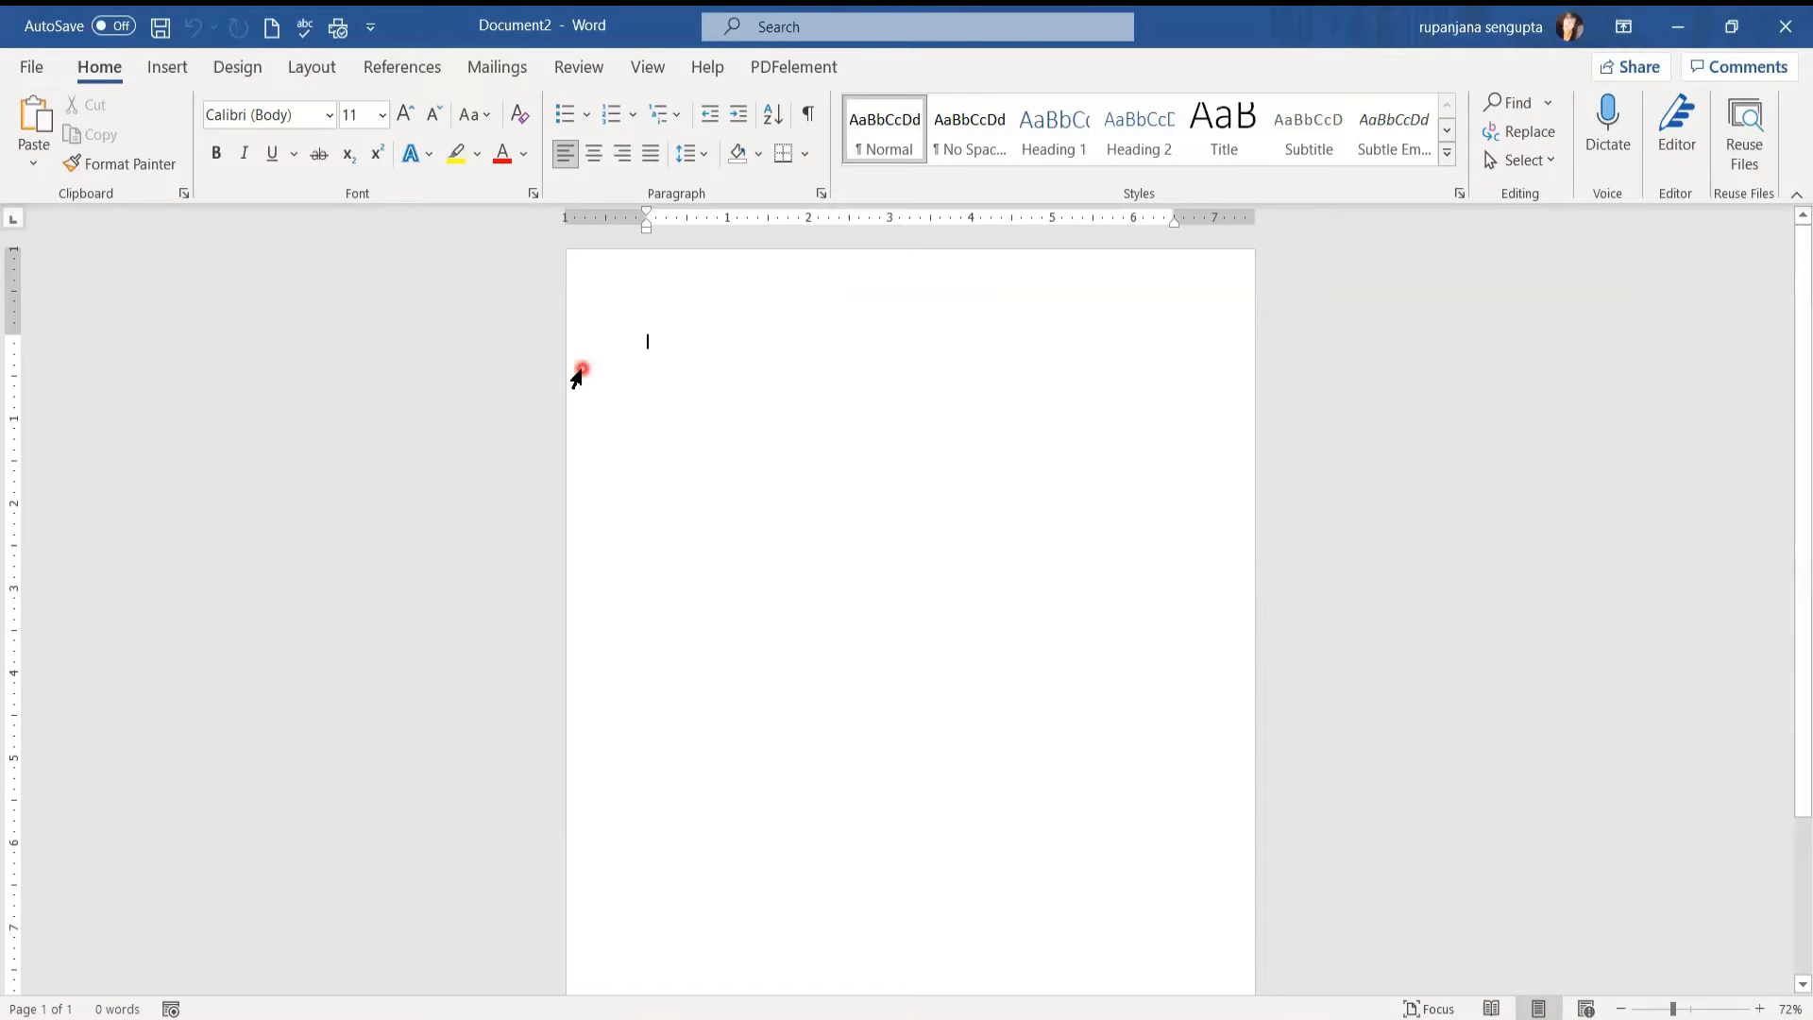
Step: Begin saving the document to the folder Documents > ALL New CIS Course development > CIS 105 > Word Assignment 2 About Us
click(31, 68)
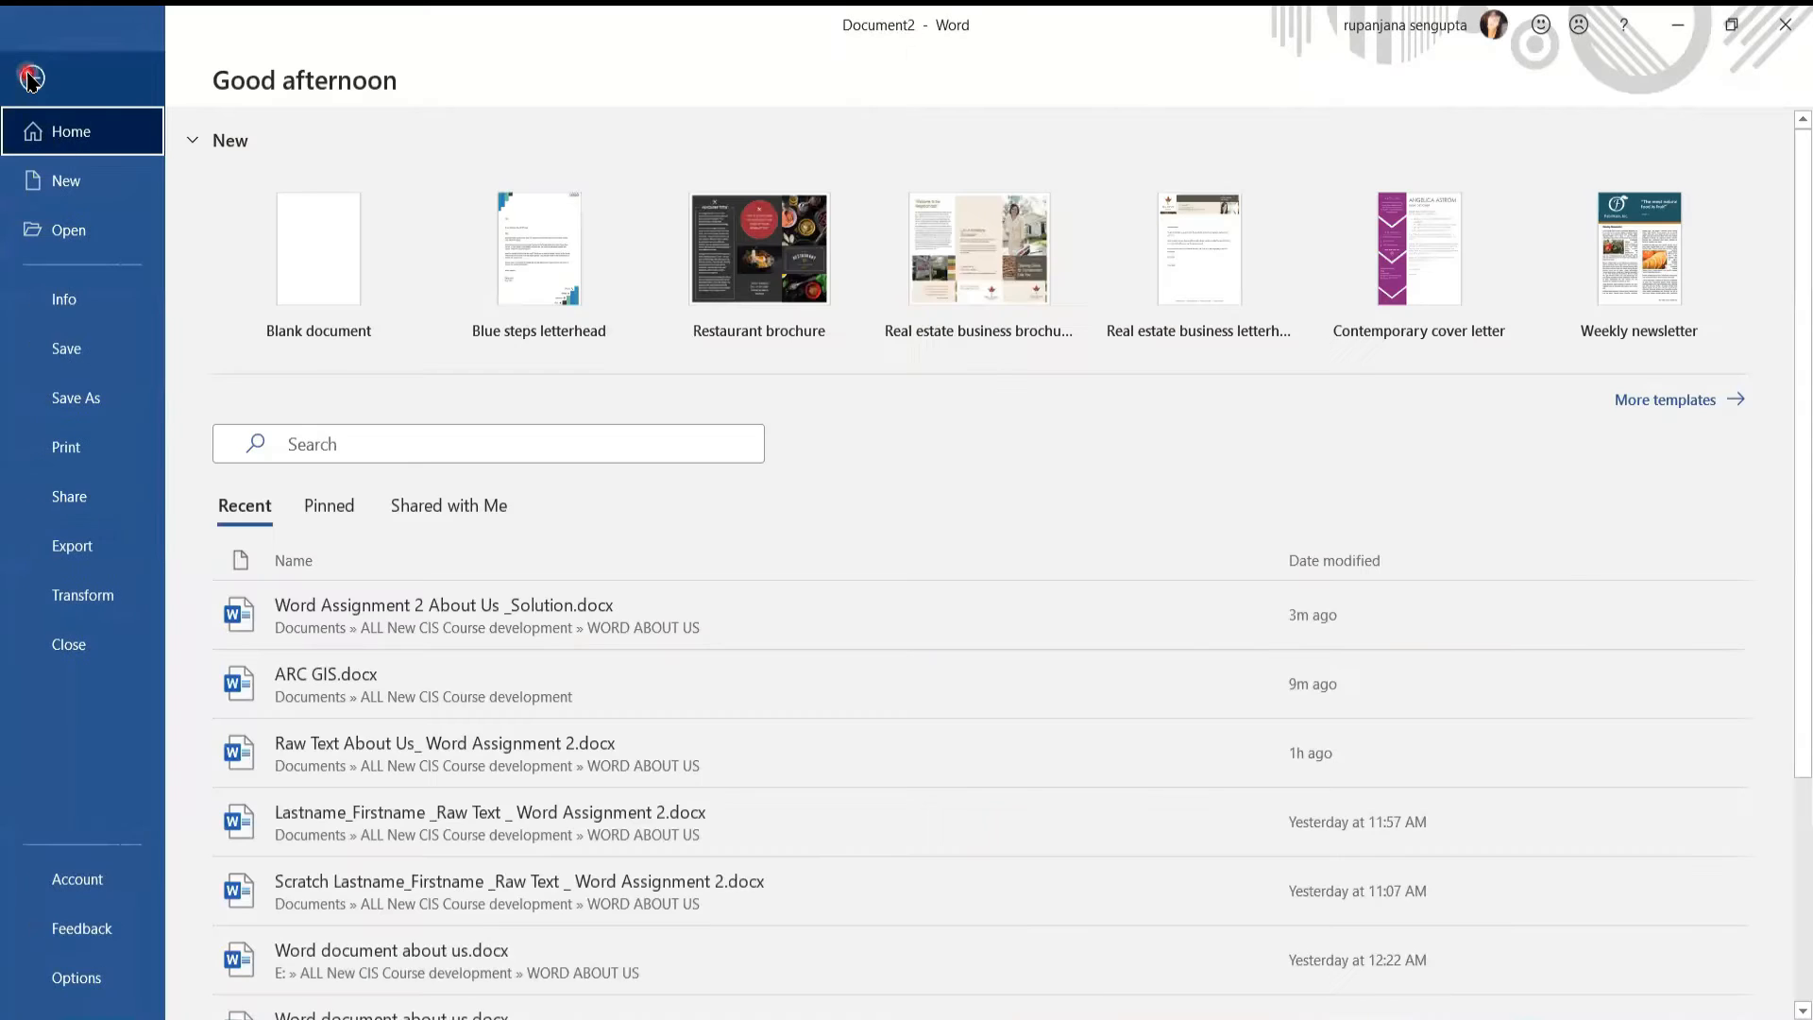
click(60, 397)
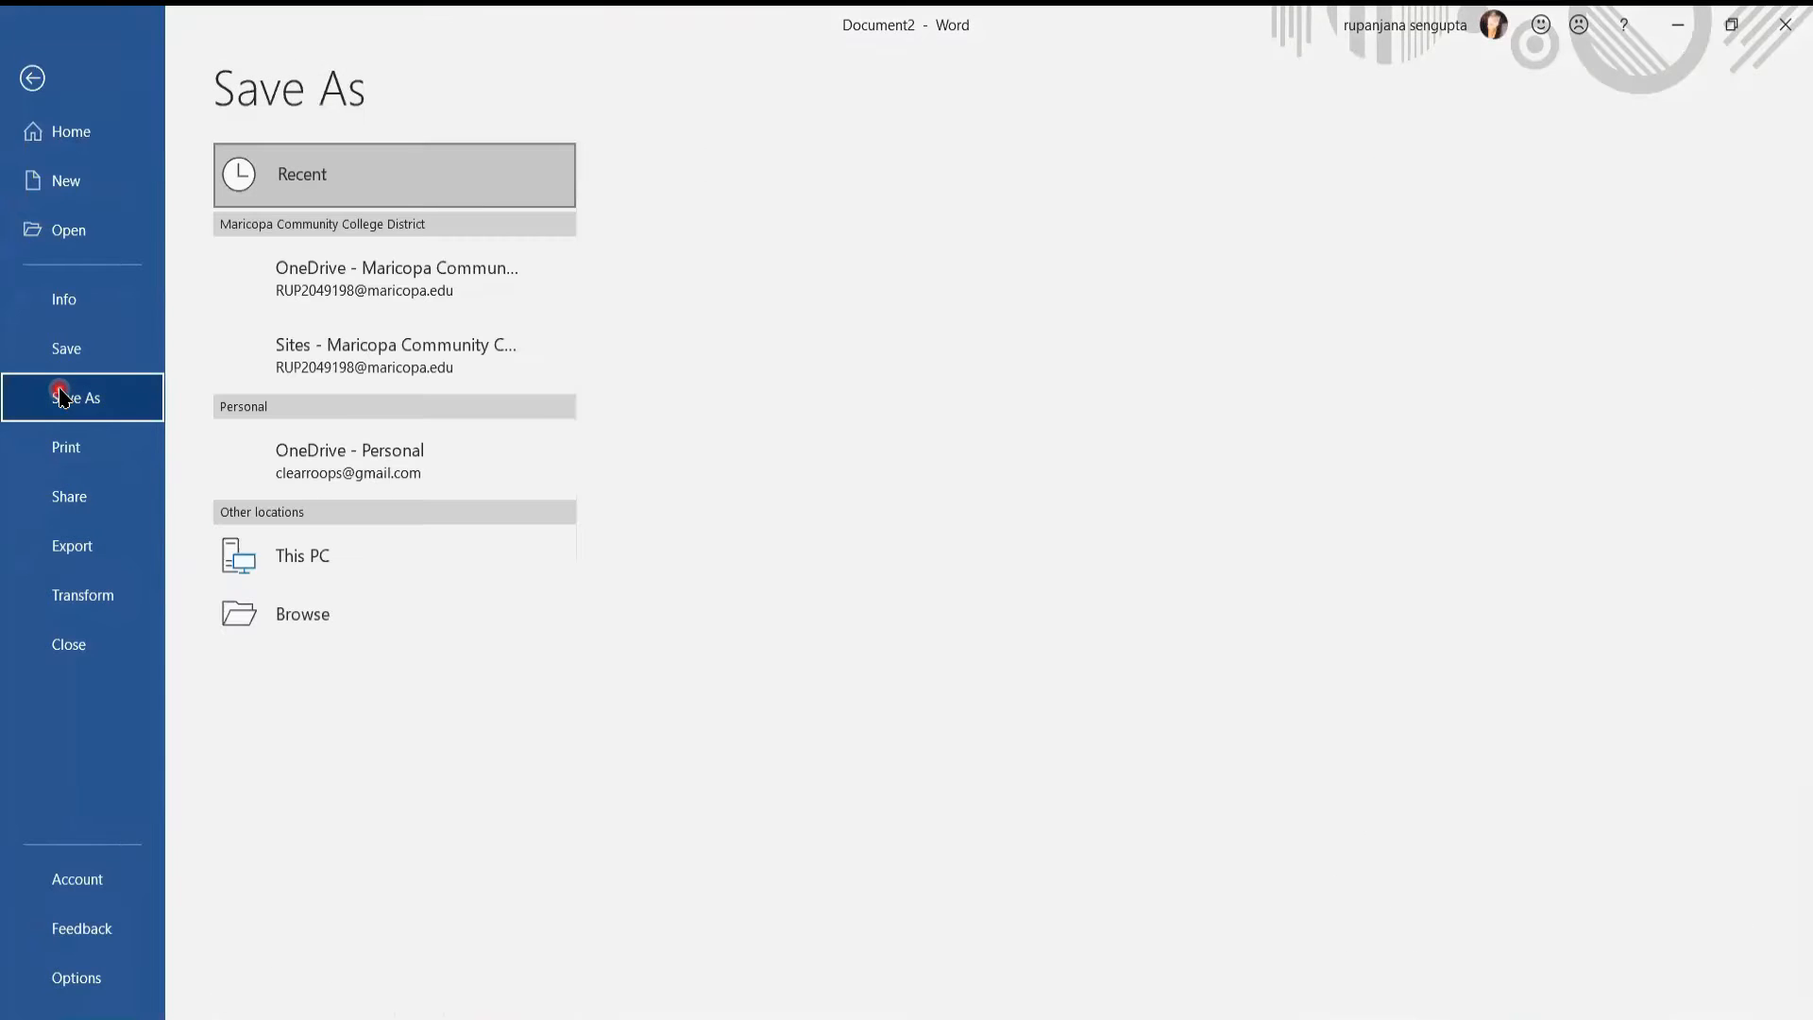
double_click(355, 564)
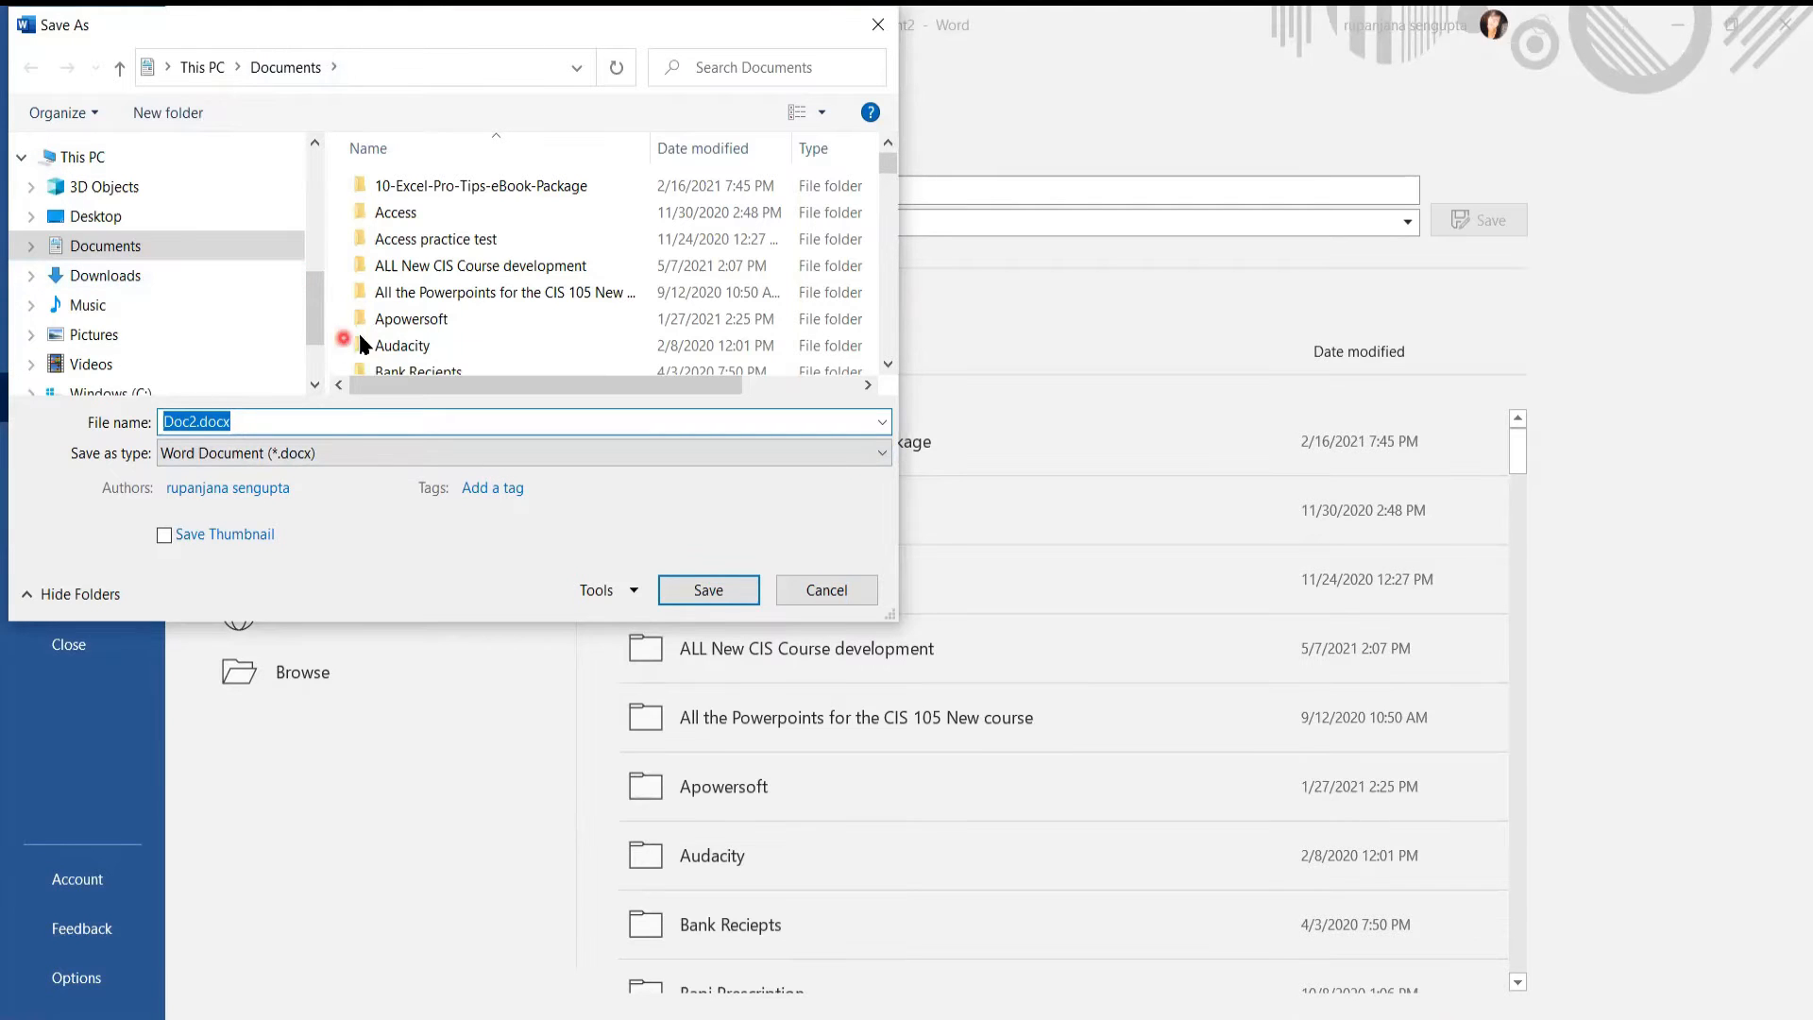
double_click(416, 273)
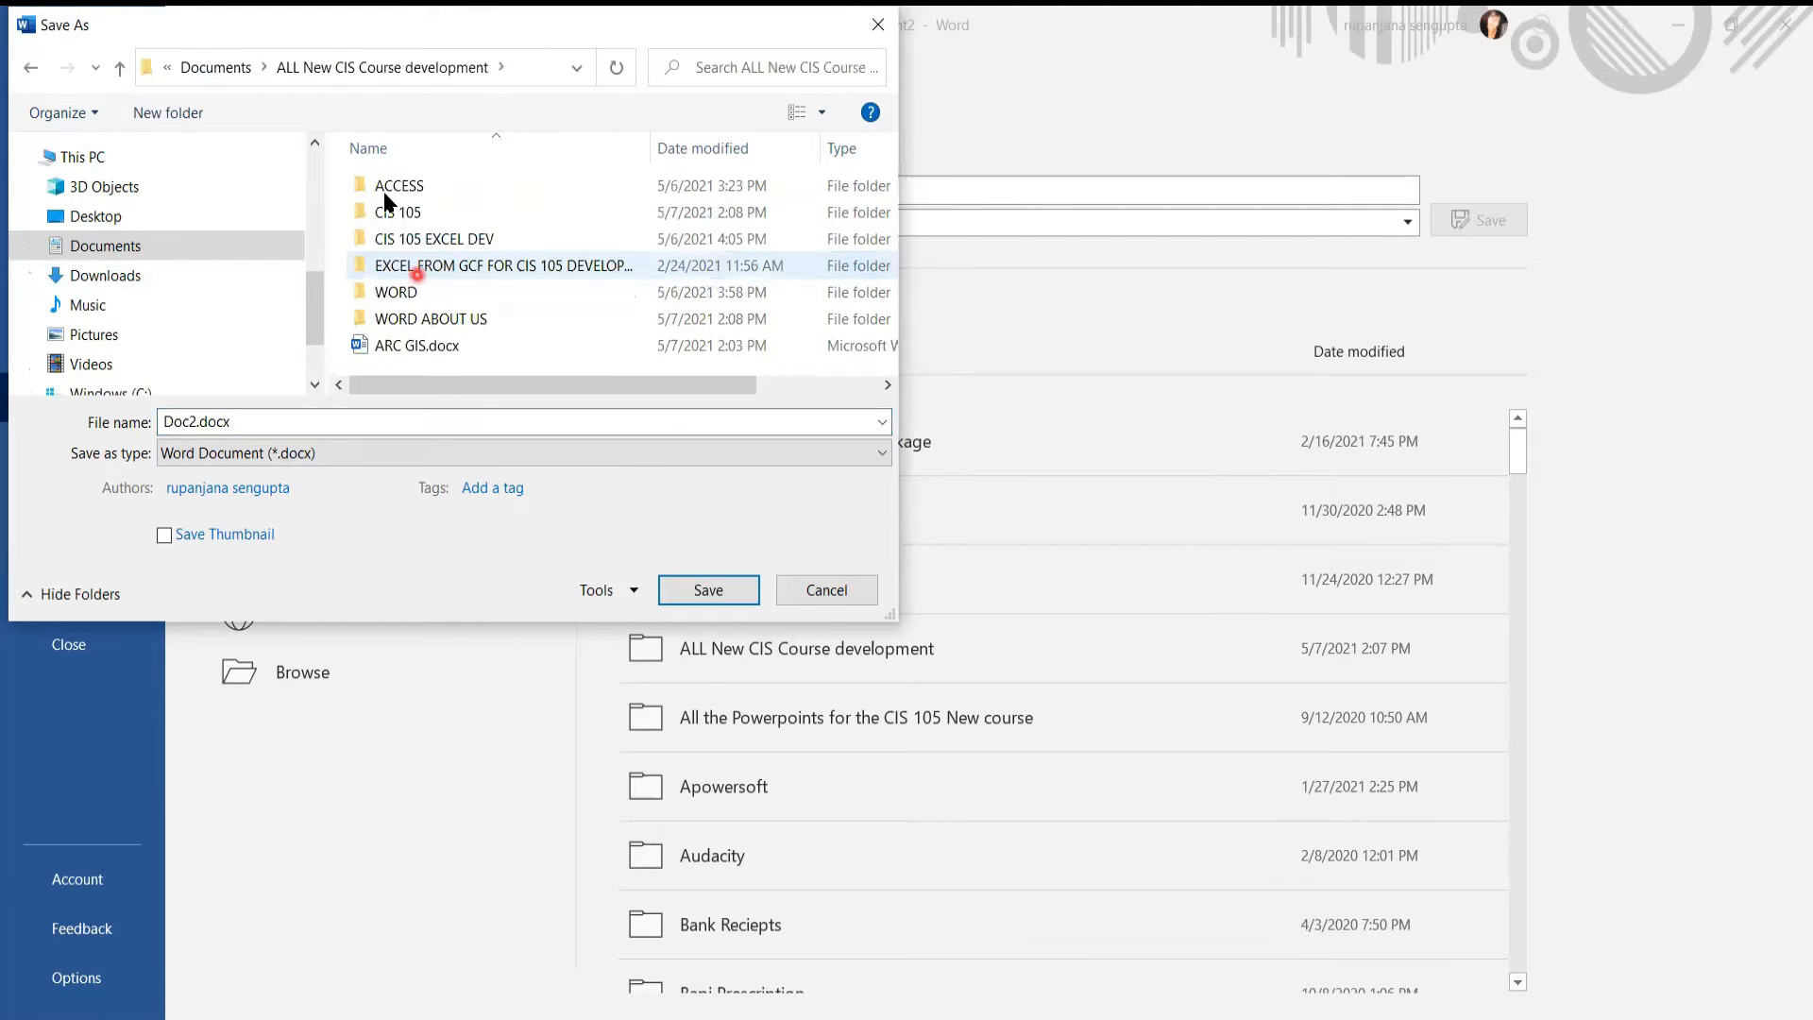
double_click(385, 209)
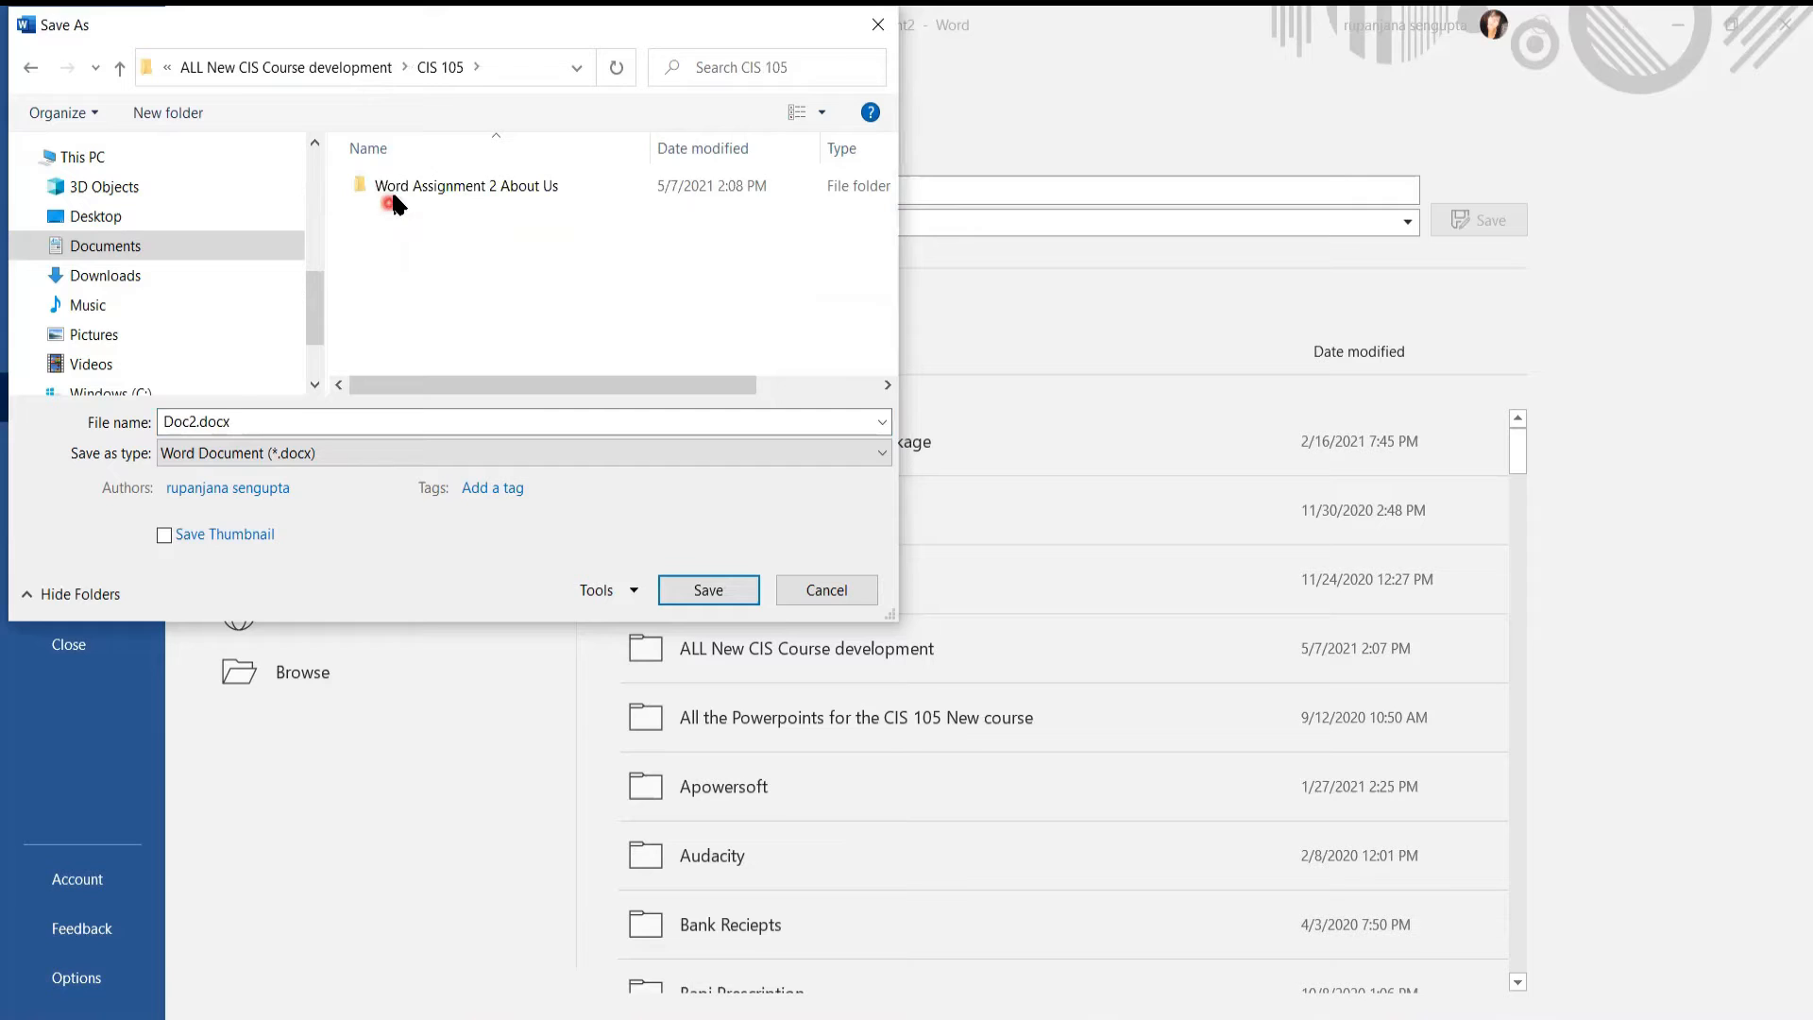
click(401, 196)
double_click(400, 195)
Step: Save the file under a name made of the last name, first name and "Word Assignment 2 About Us"
click(382, 420)
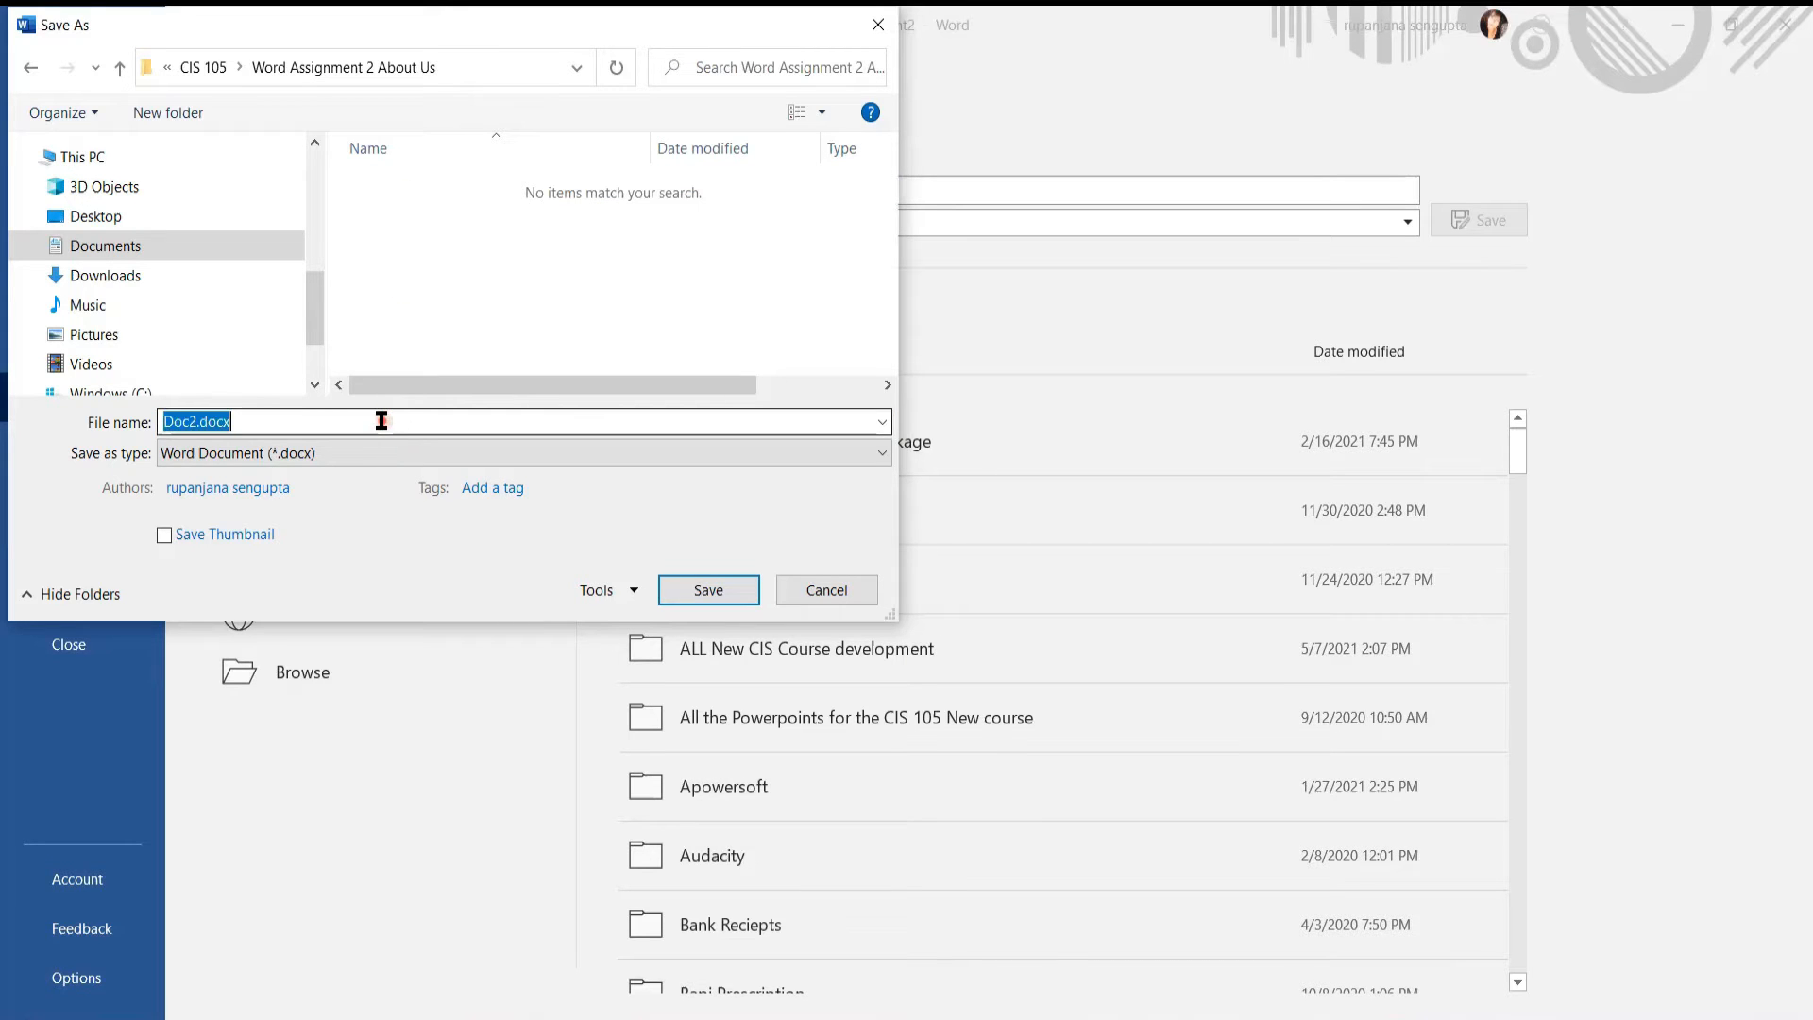
text(Sen_Roops _Word Assignment 2)
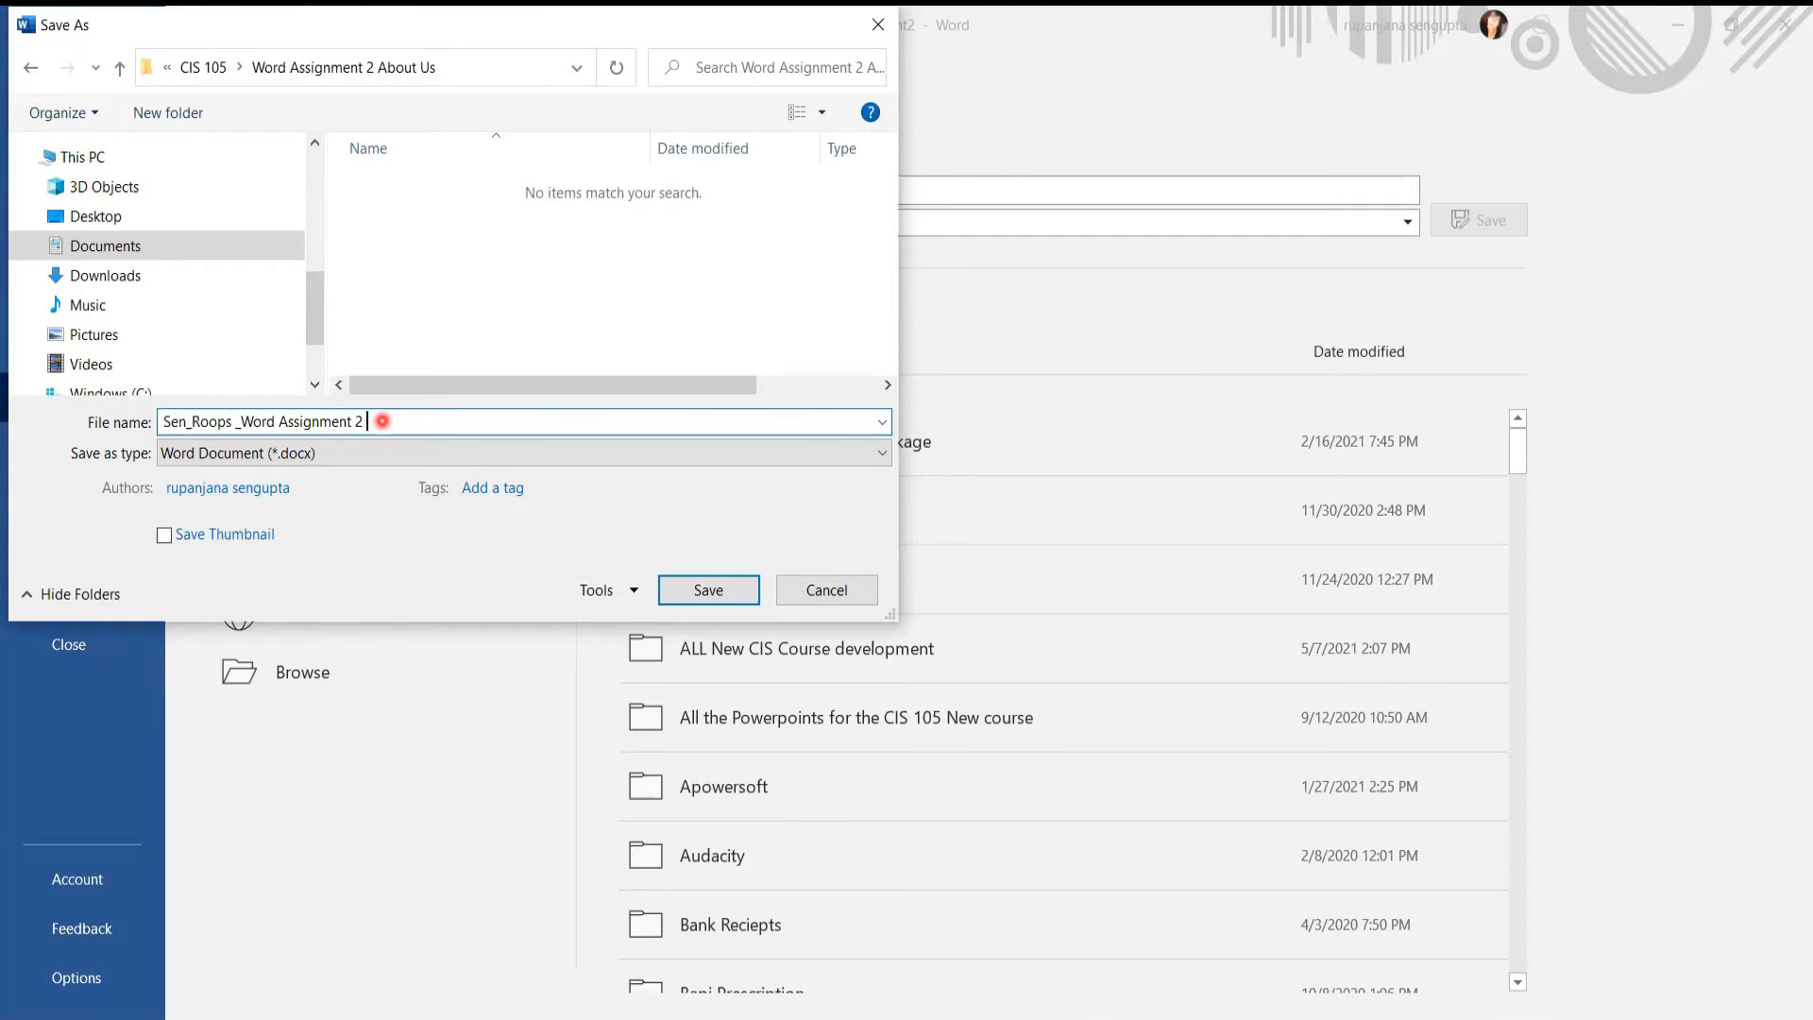
text( About Us)
click(708, 592)
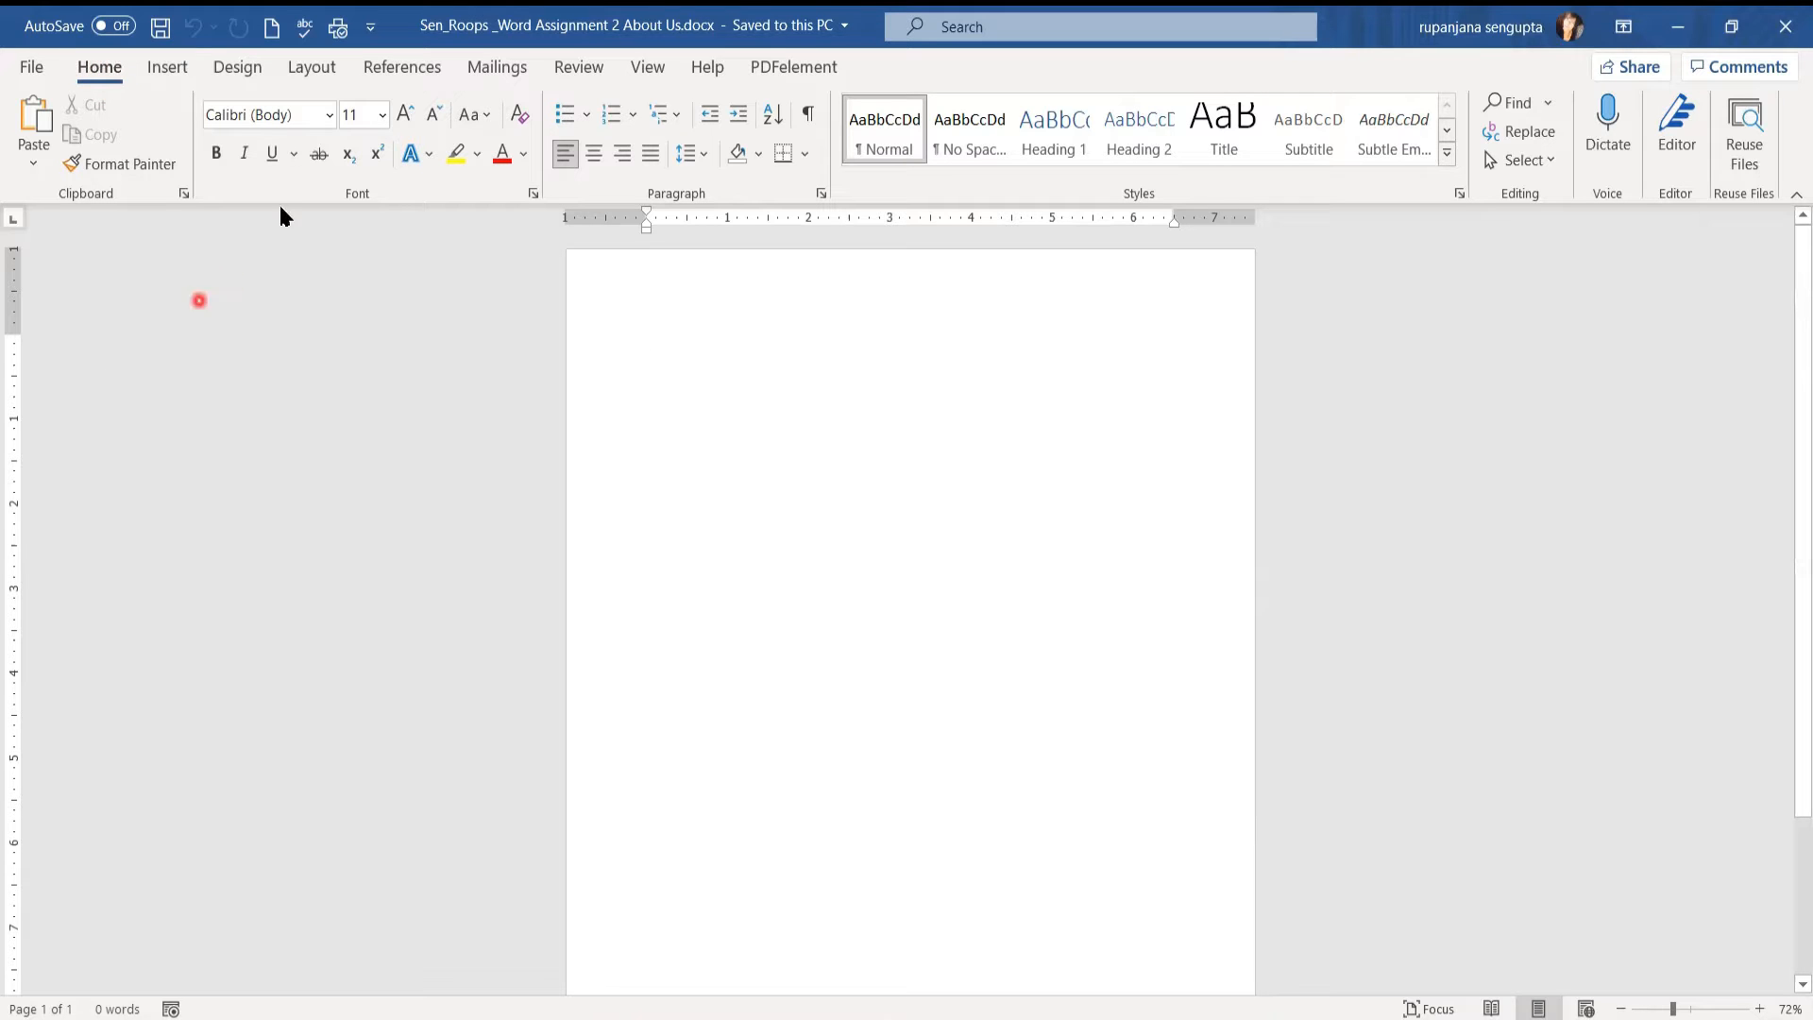
Step: Check the page orientation and paper size options, and apply the Normal 1" margins to the document
click(315, 72)
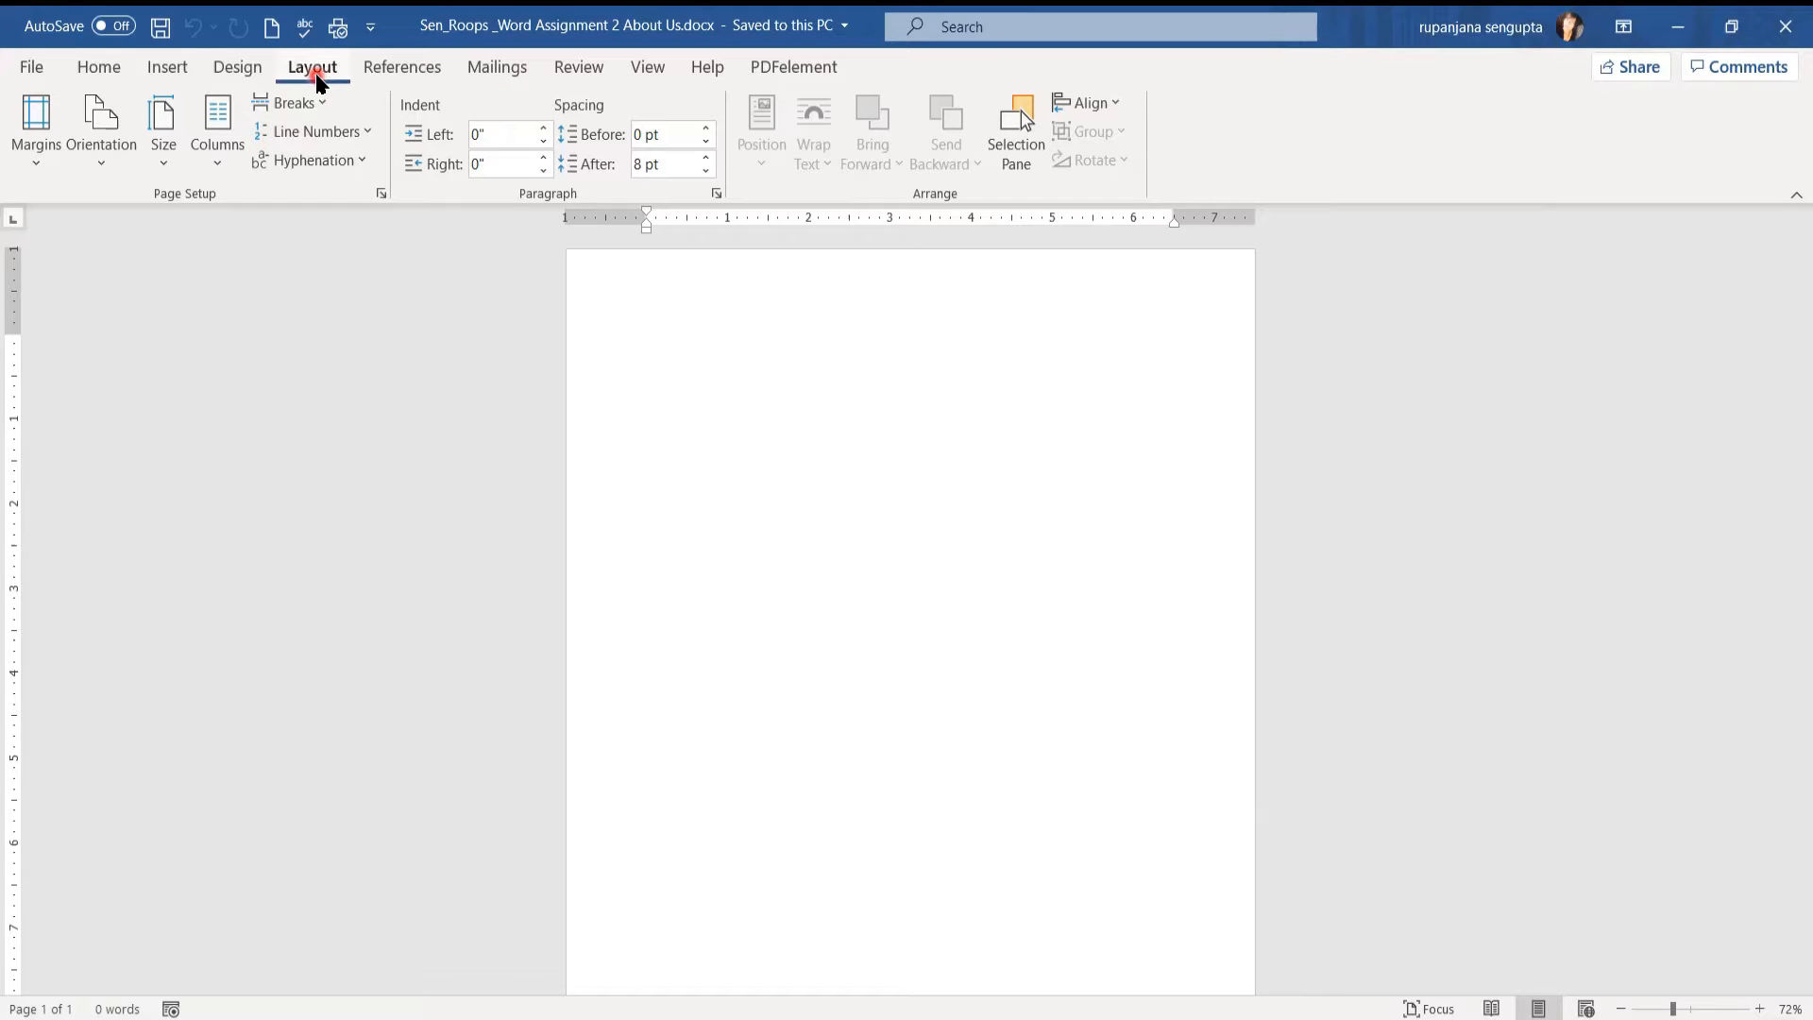
click(98, 166)
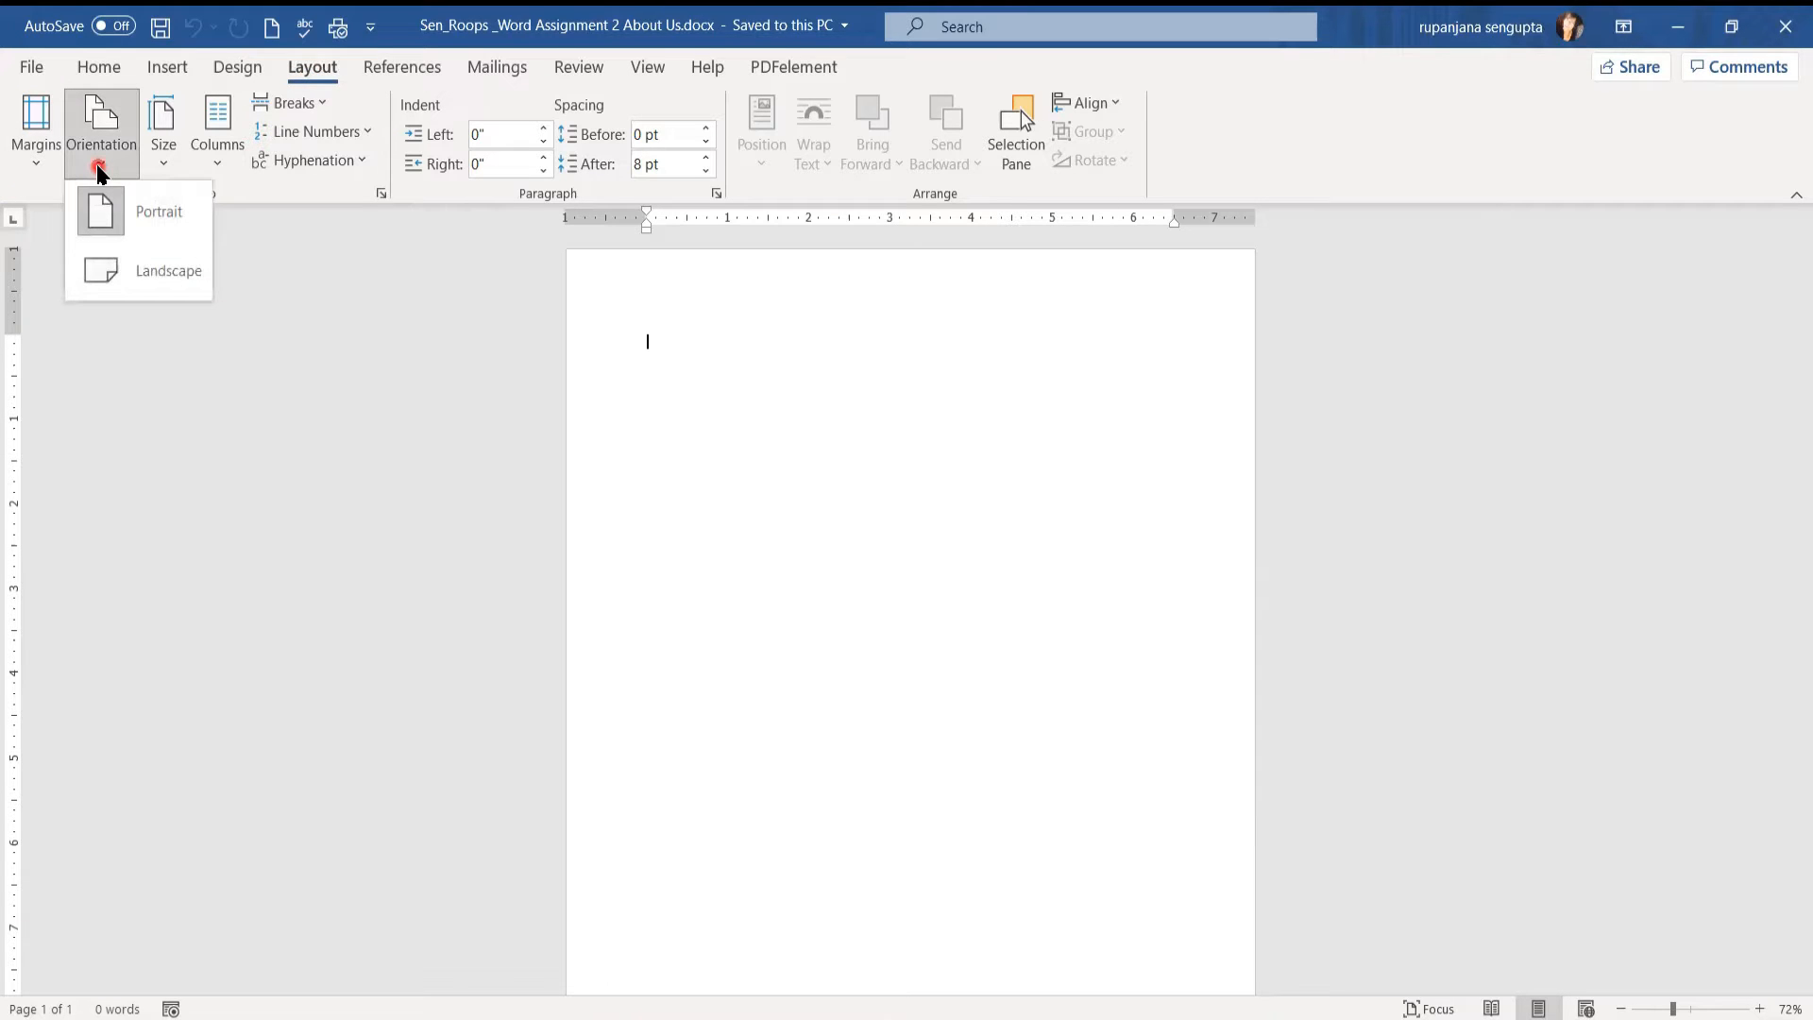
click(166, 168)
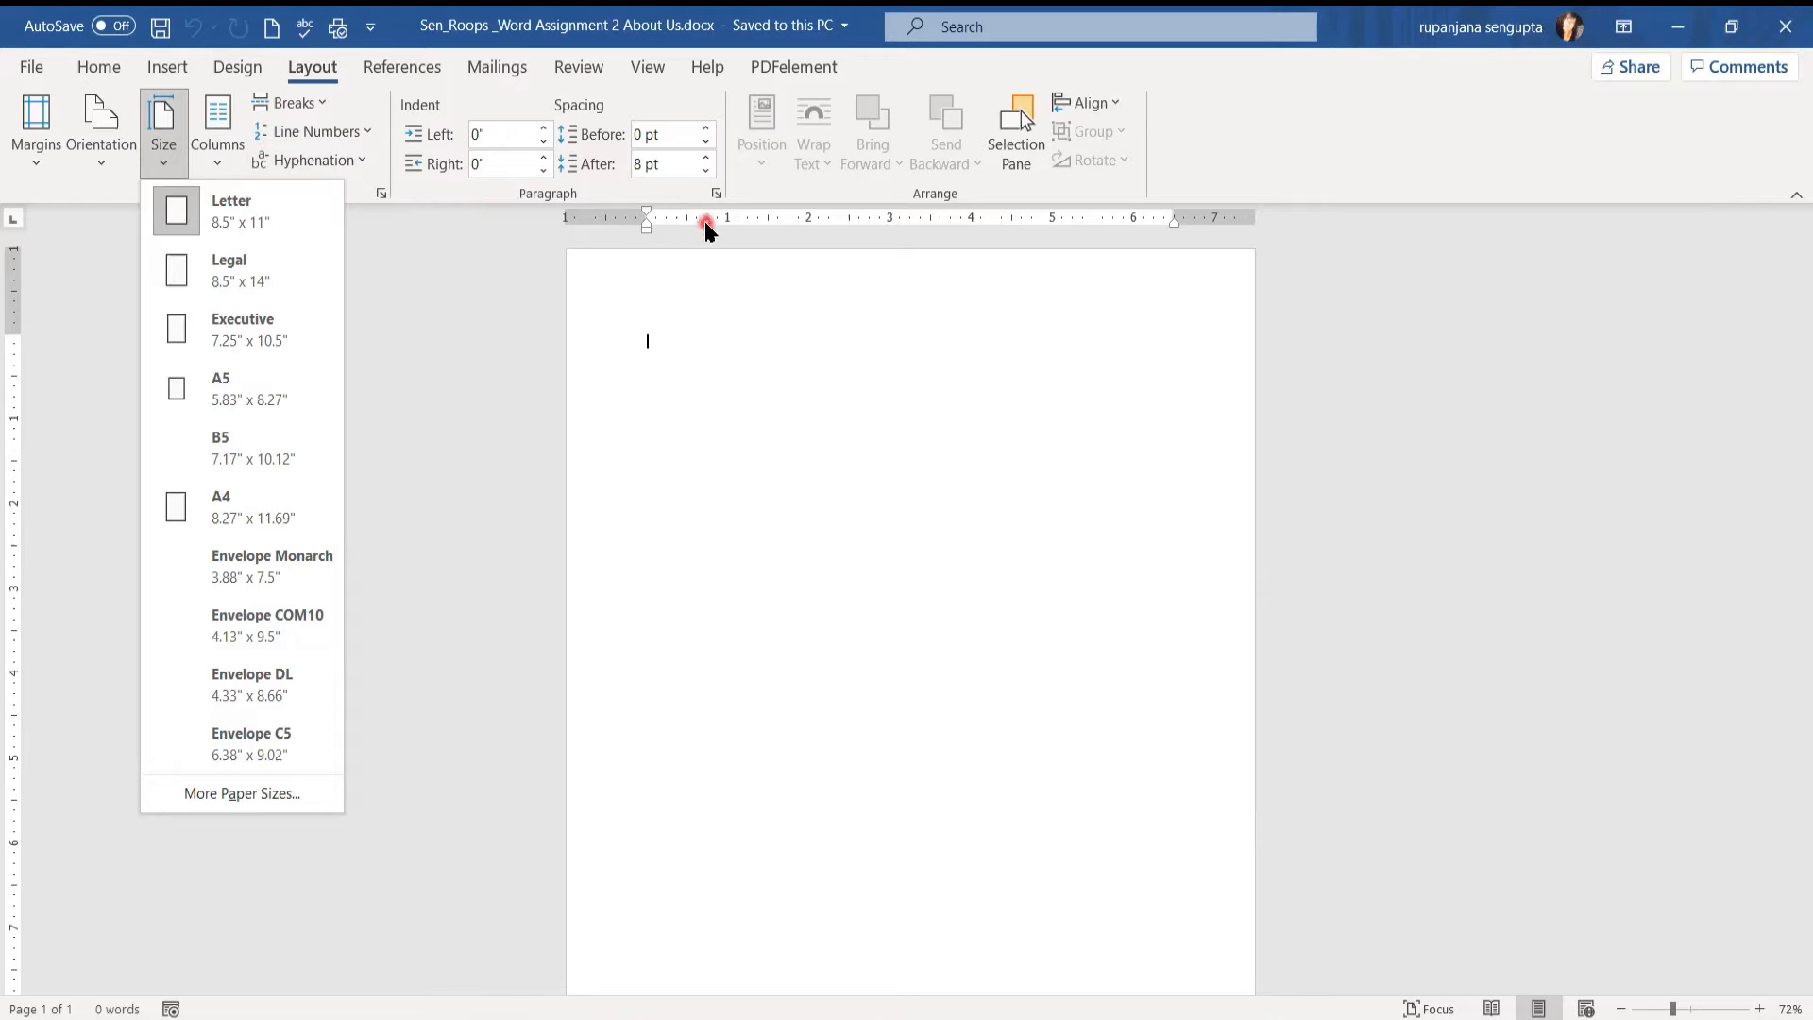
click(38, 157)
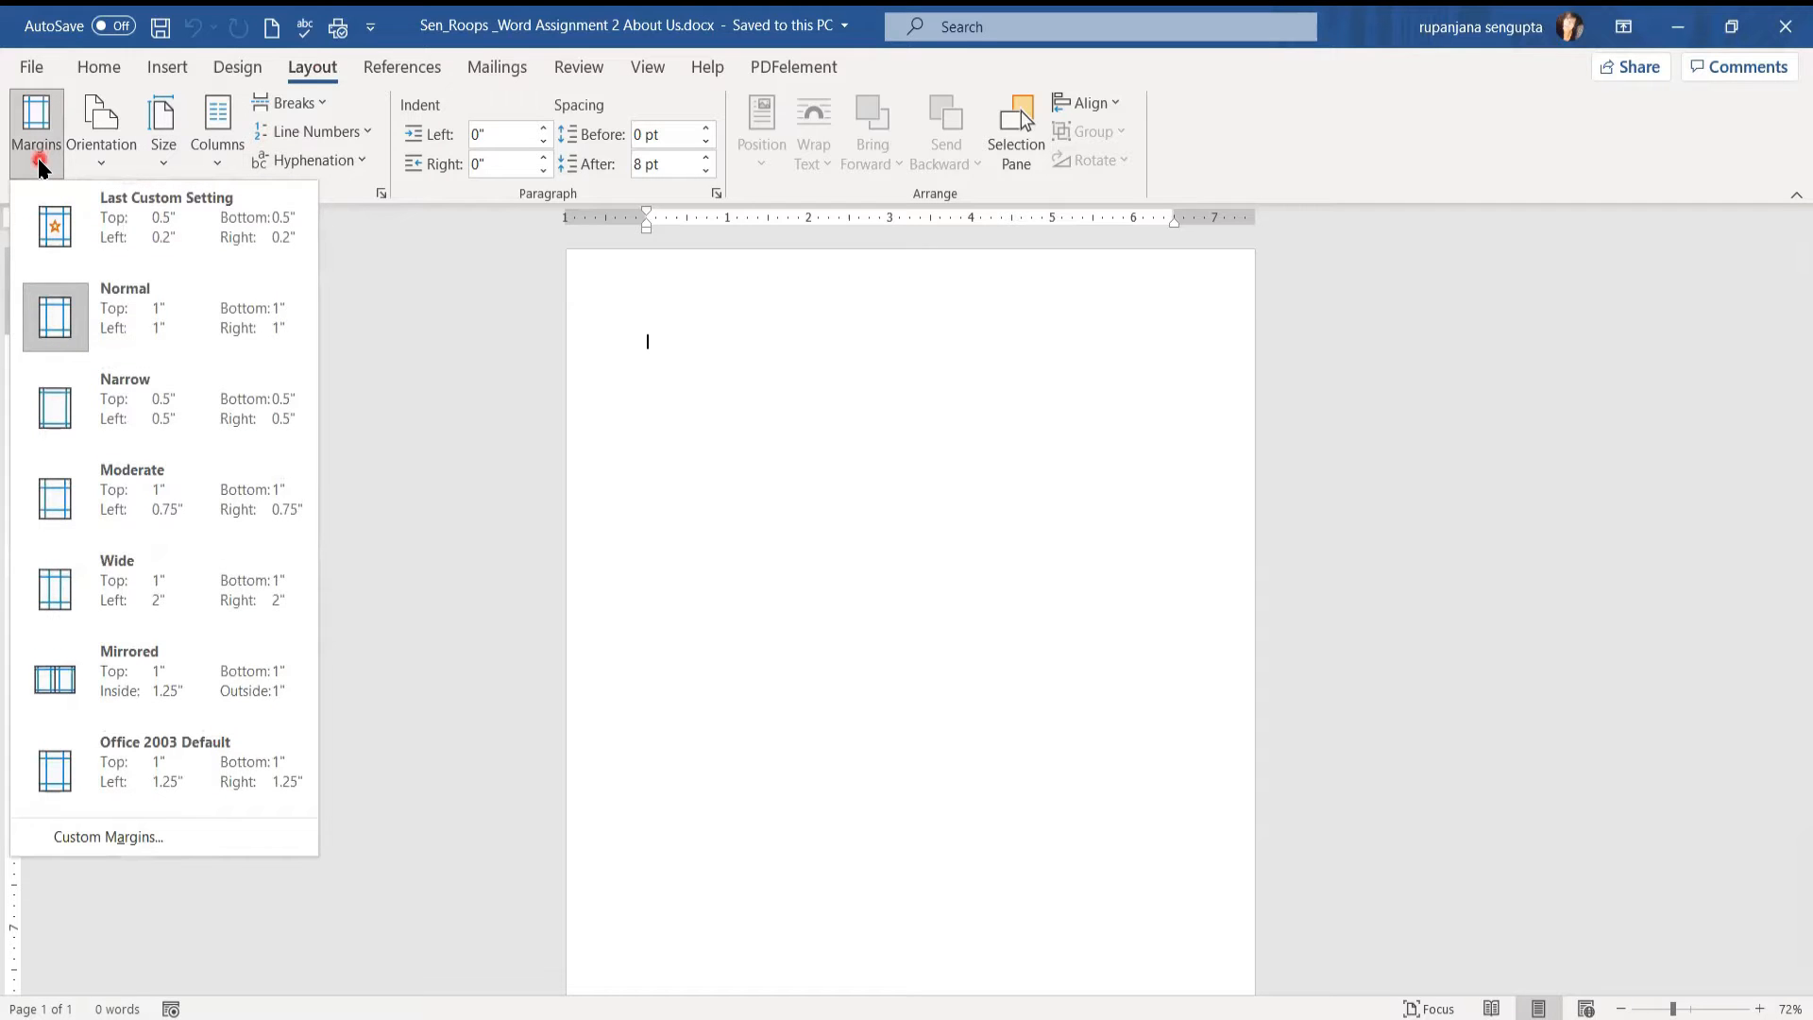
click(111, 348)
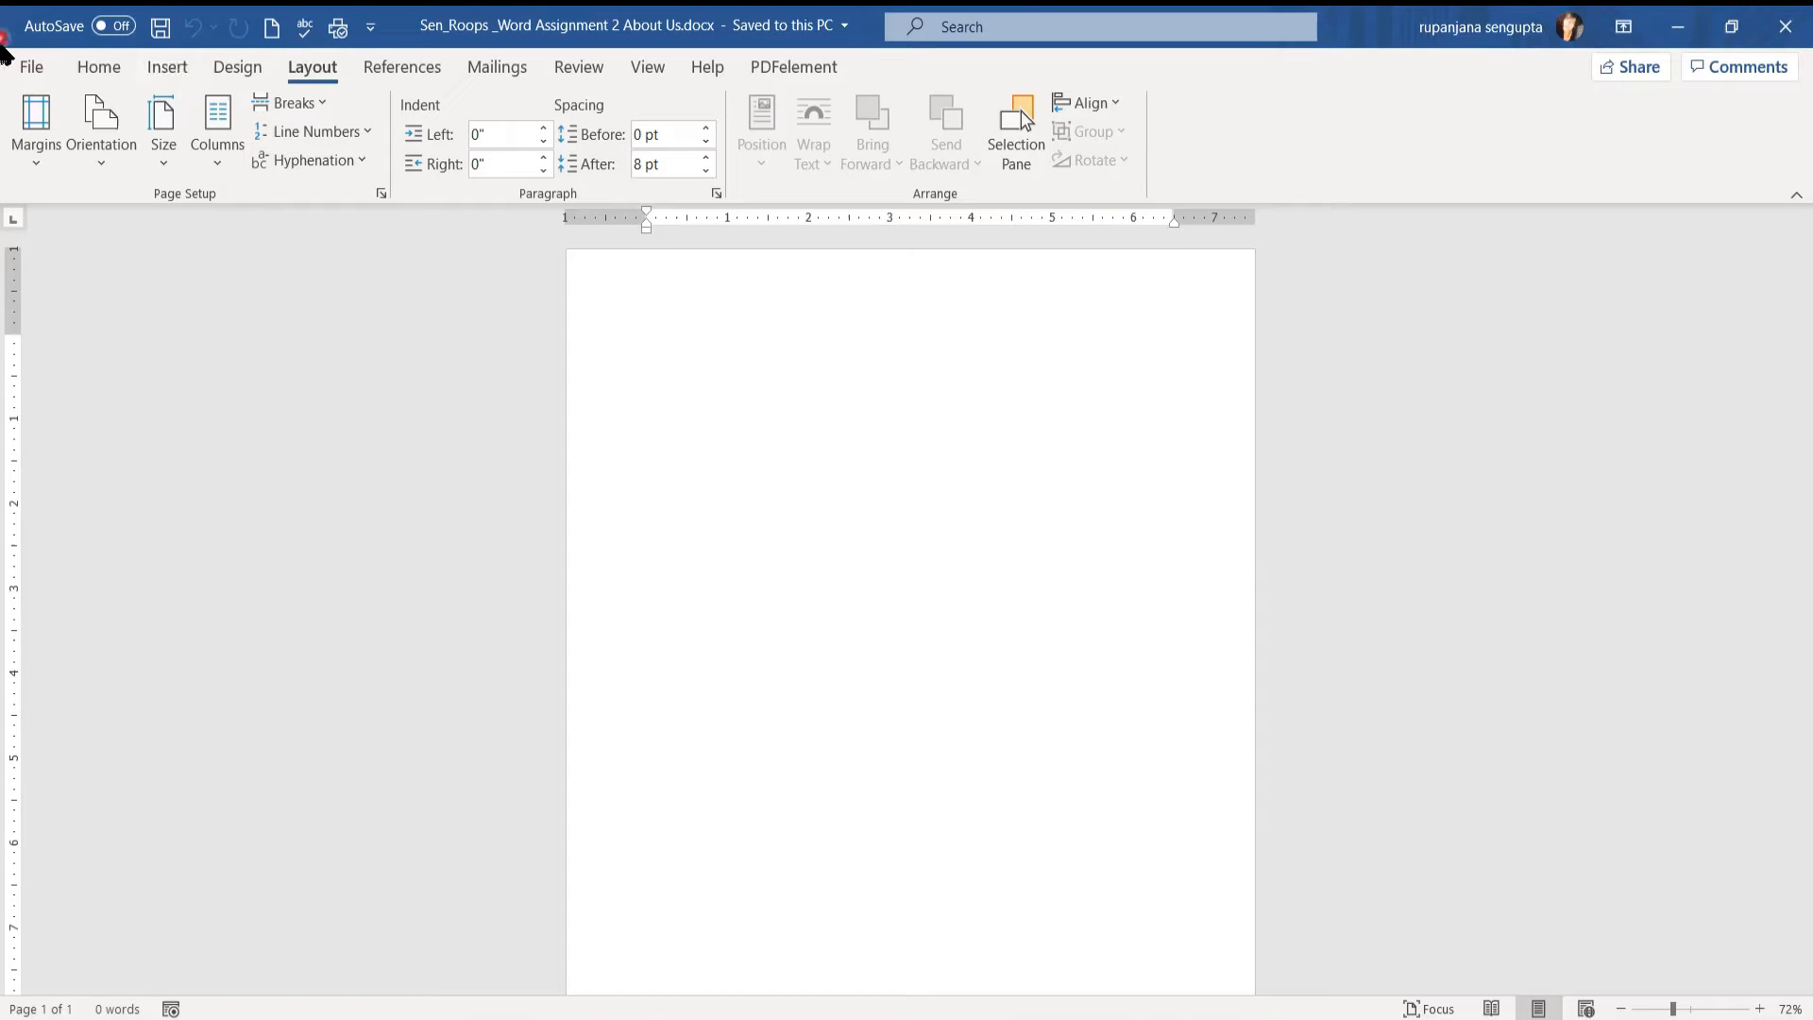
click(97, 68)
Step: Examine the page design in Word Assignment 2 About Us _Solution.docx and return to the new document
click(615, 340)
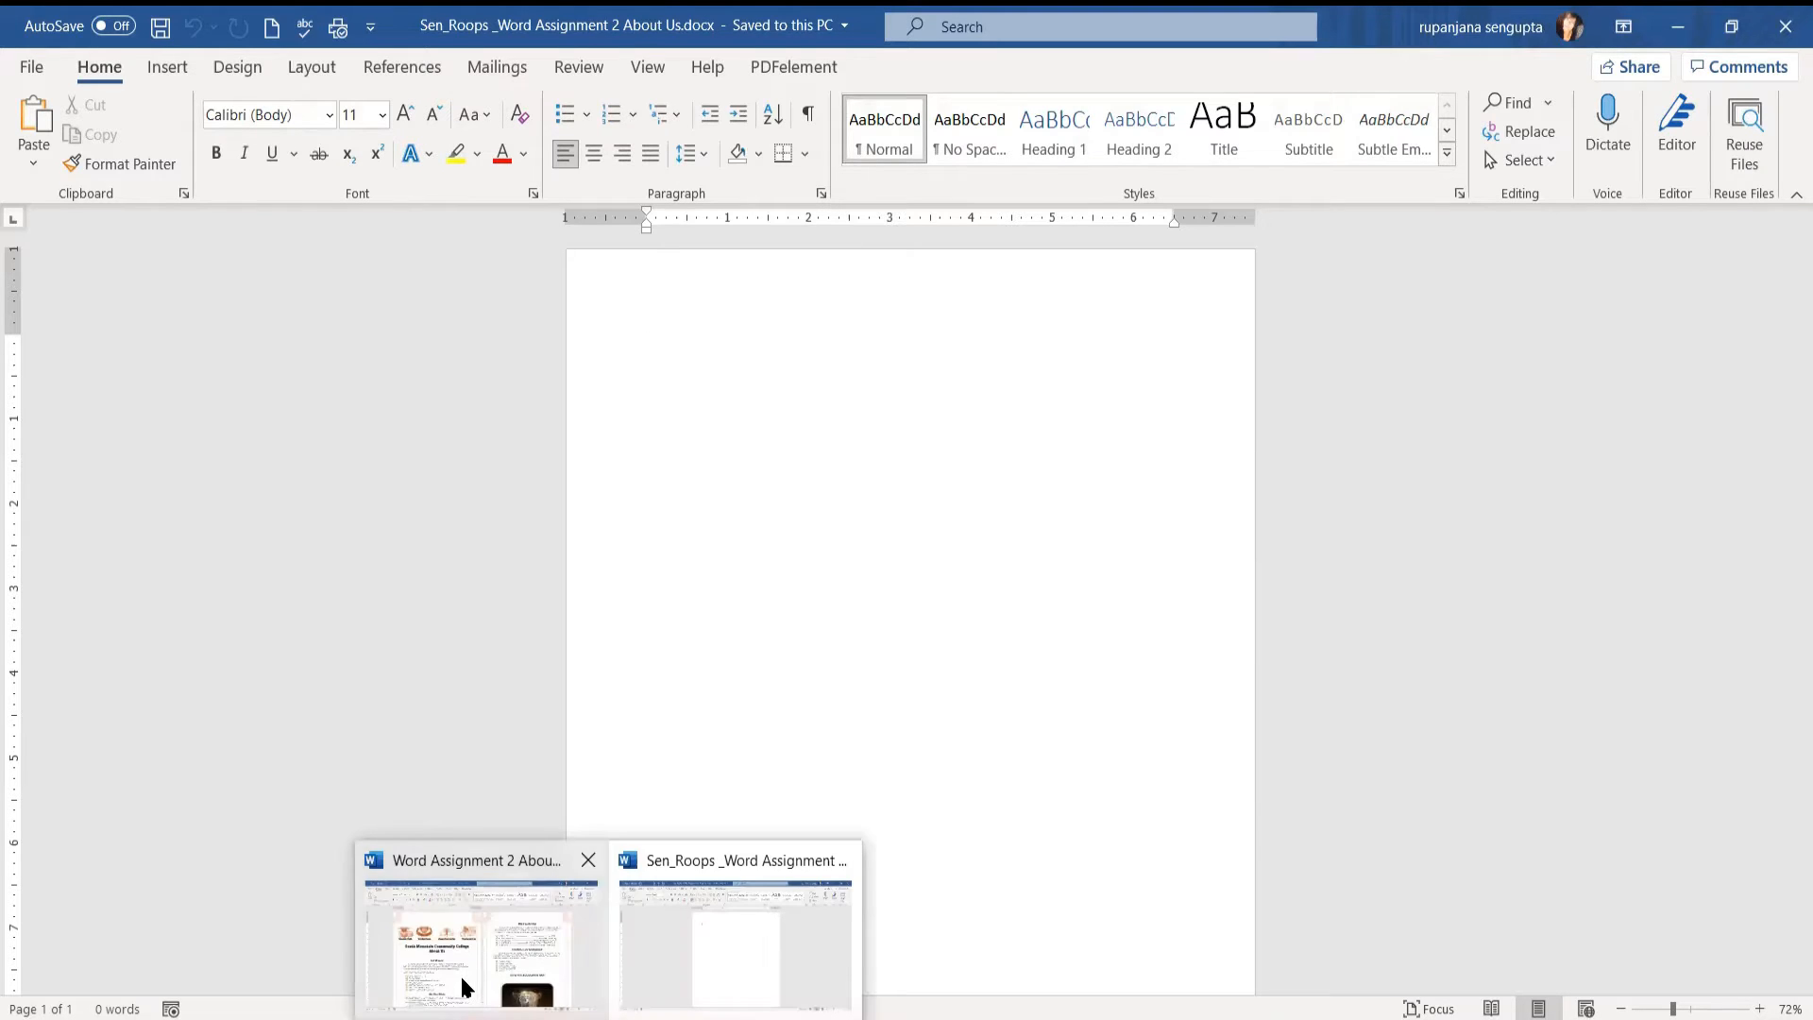
click(461, 973)
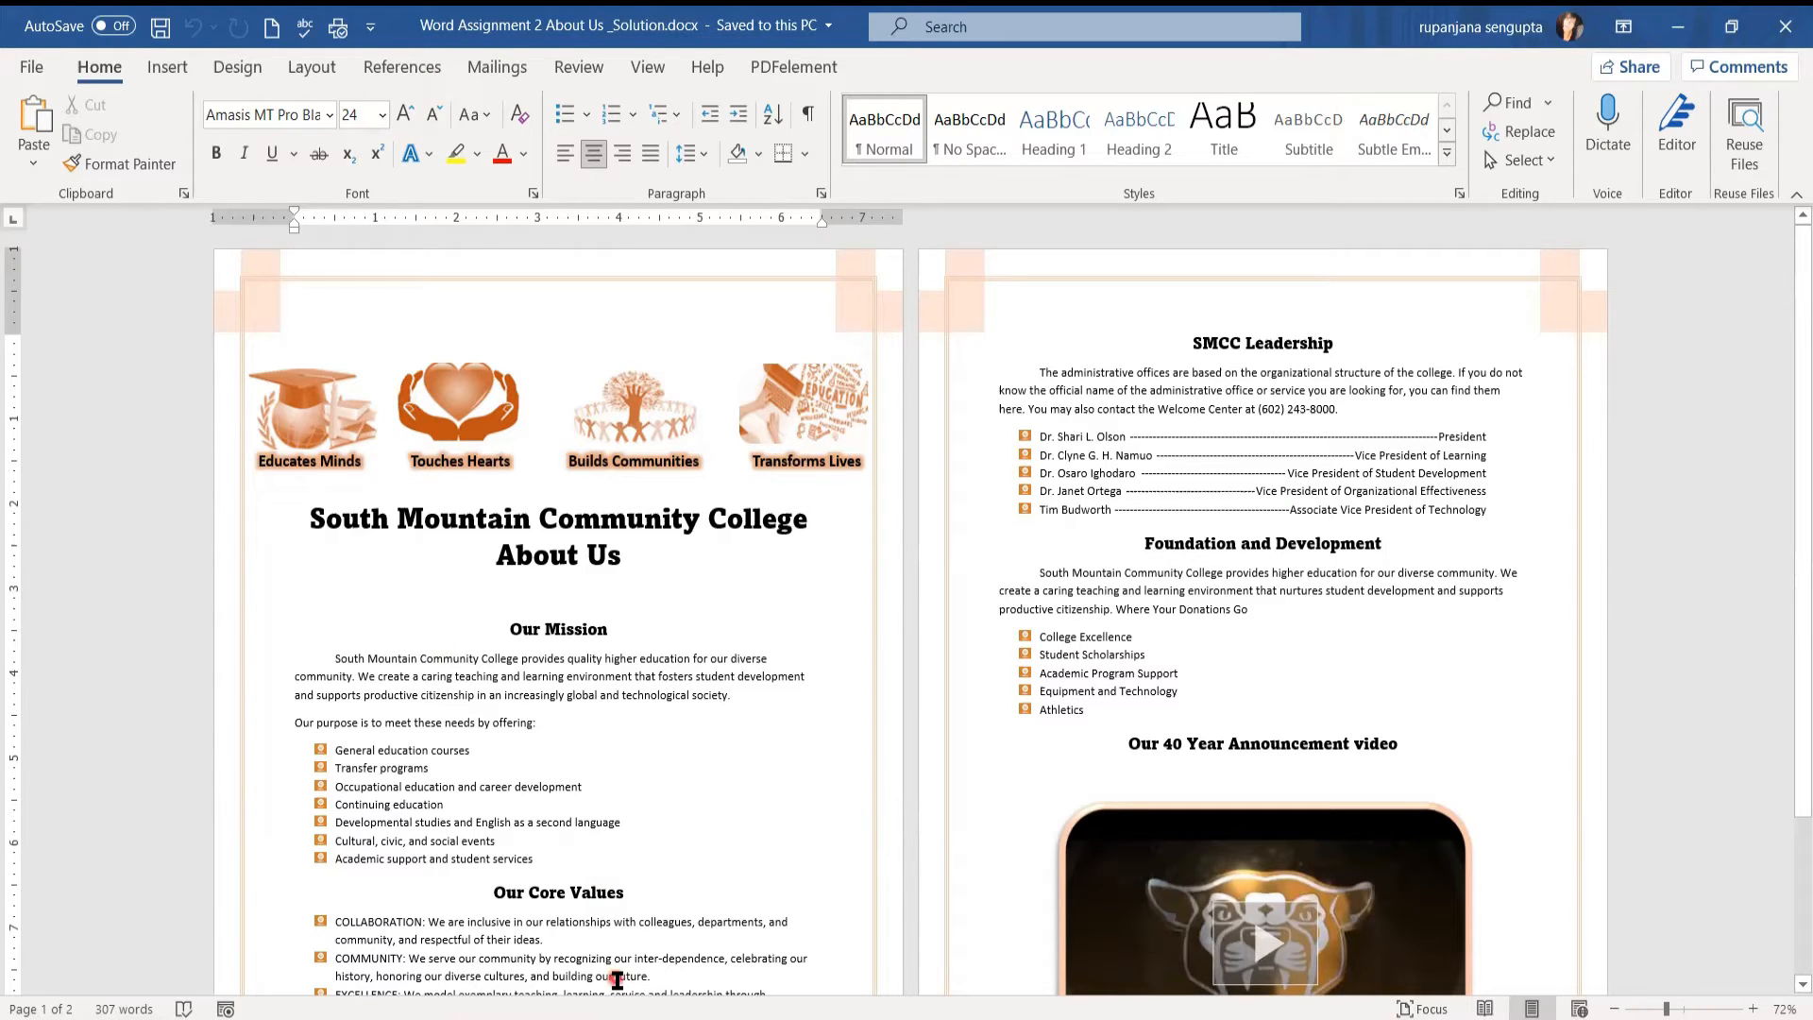
mouse_move(614, 982)
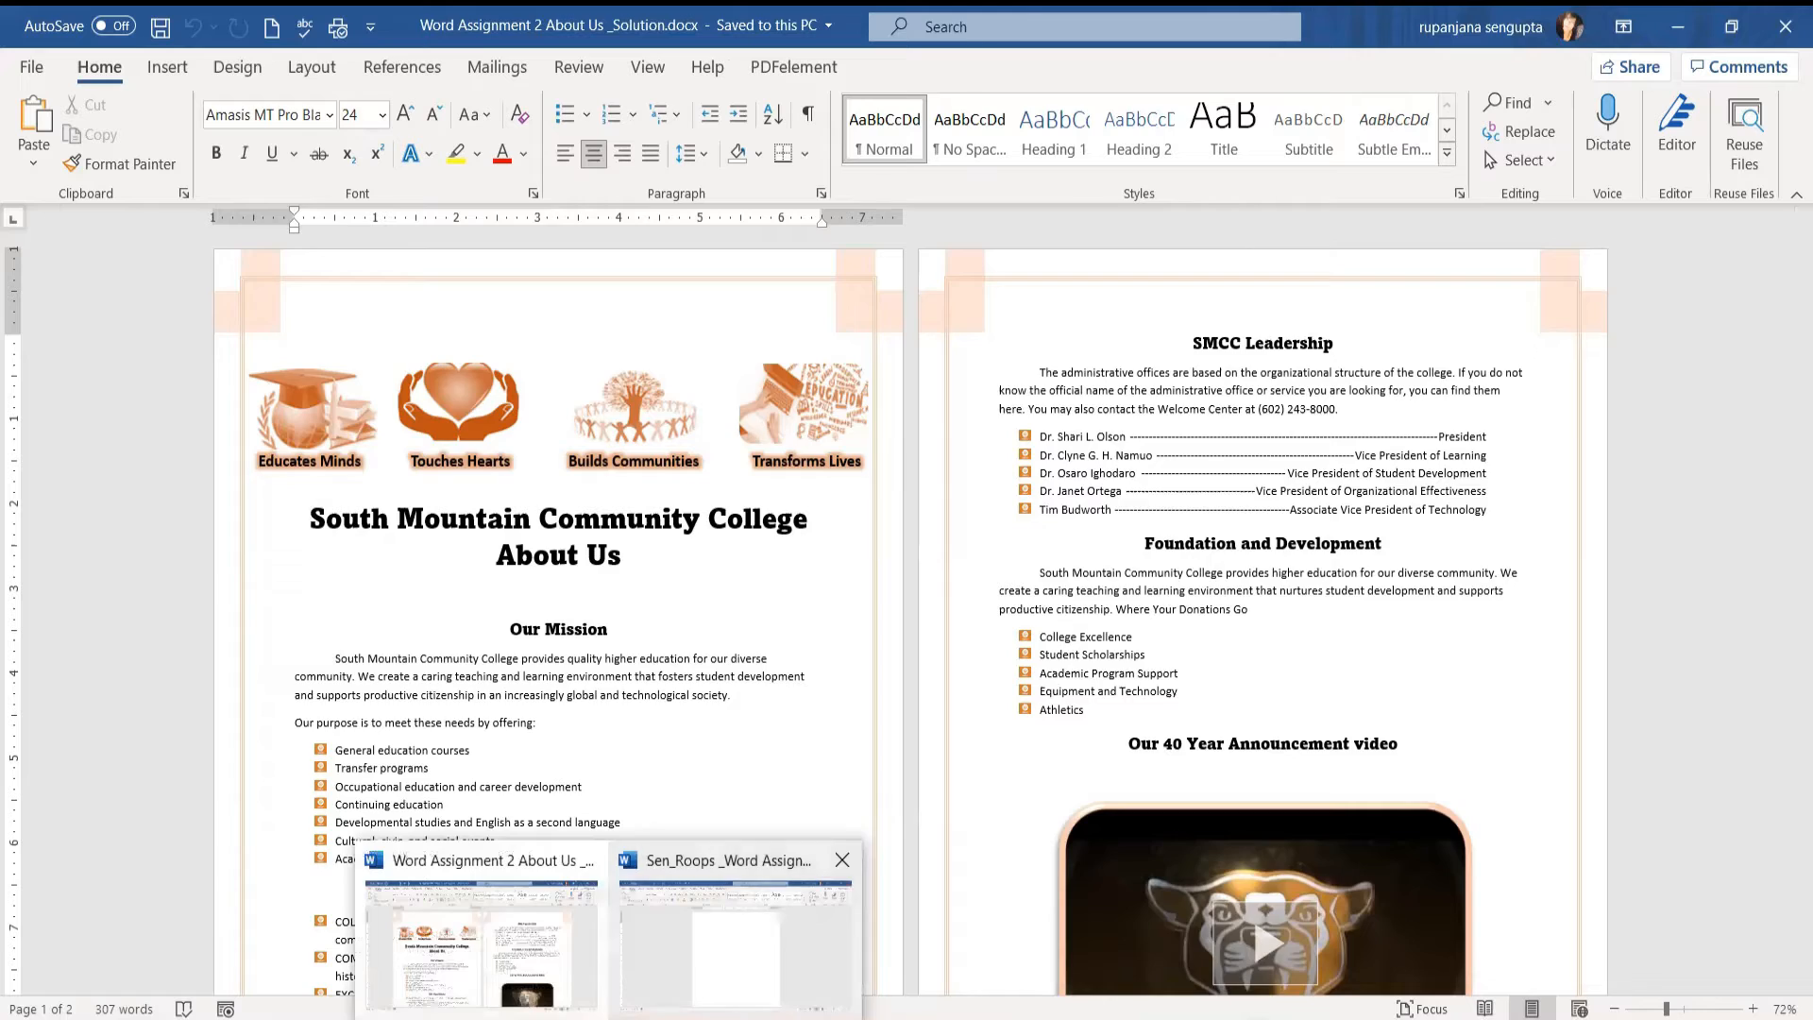
click(697, 971)
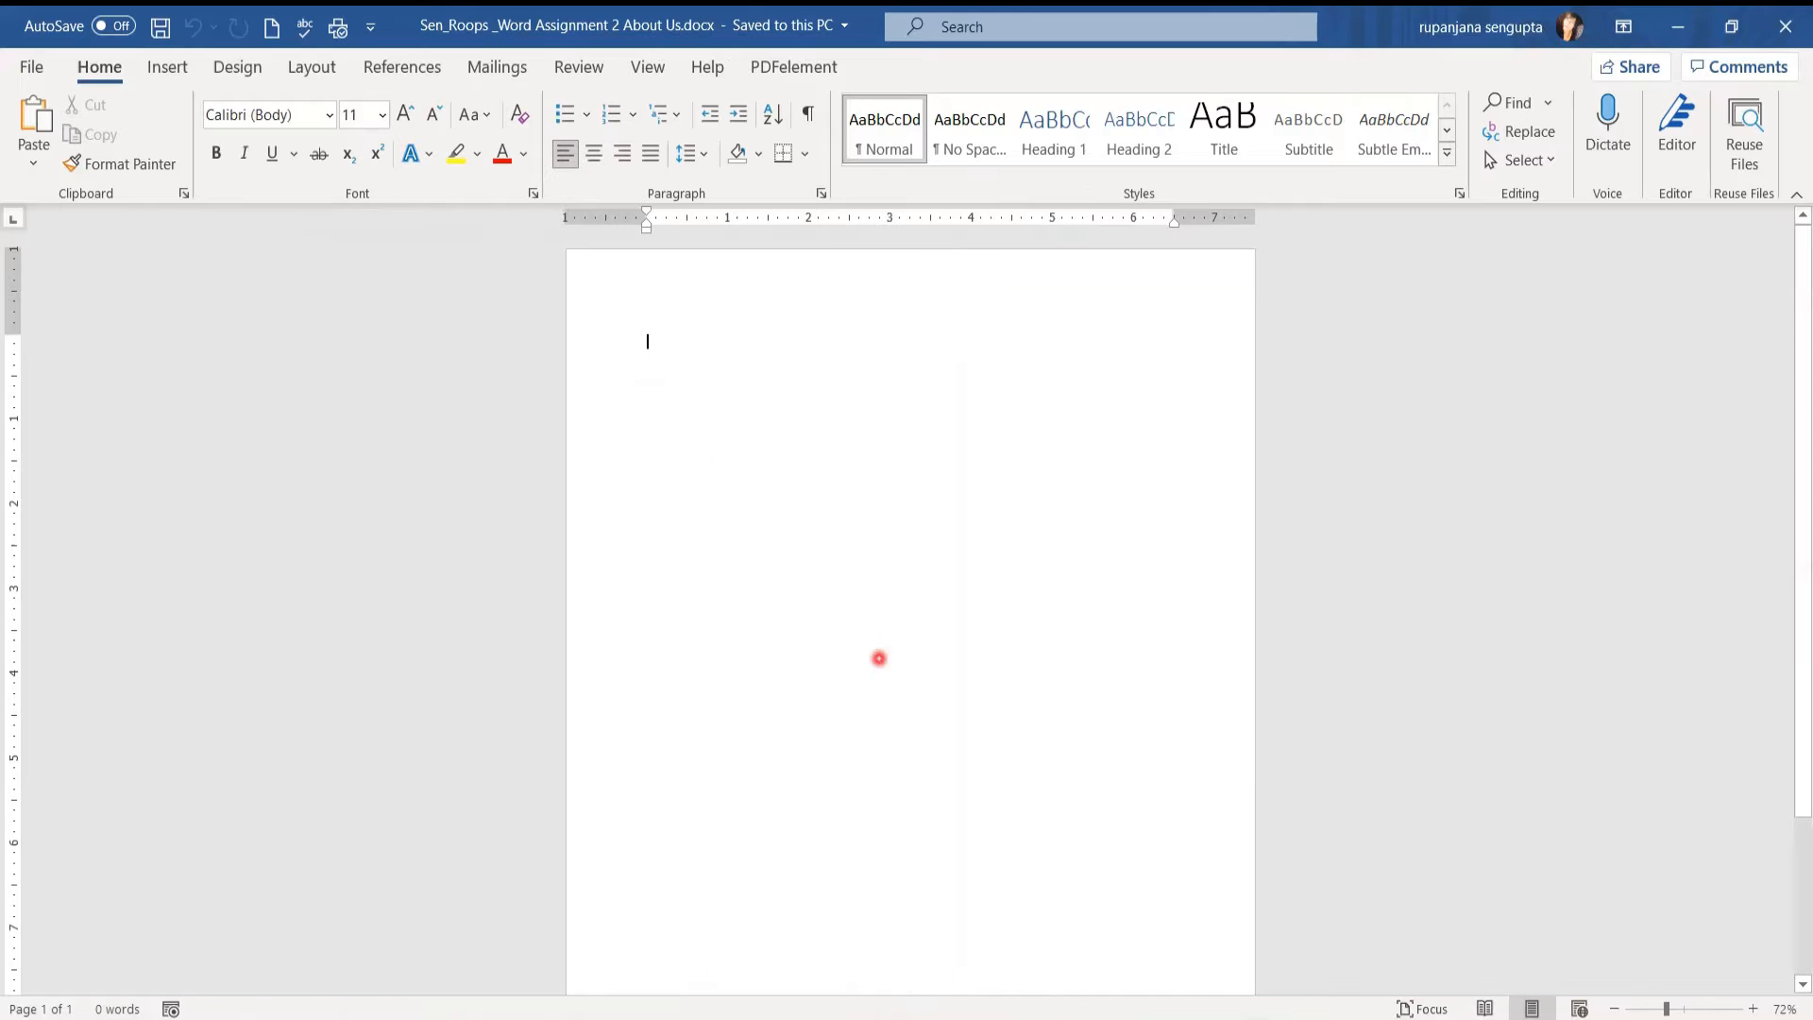
Step: Open the page header for editing and compare it with the corner decorations in the solution document
double_click(765, 278)
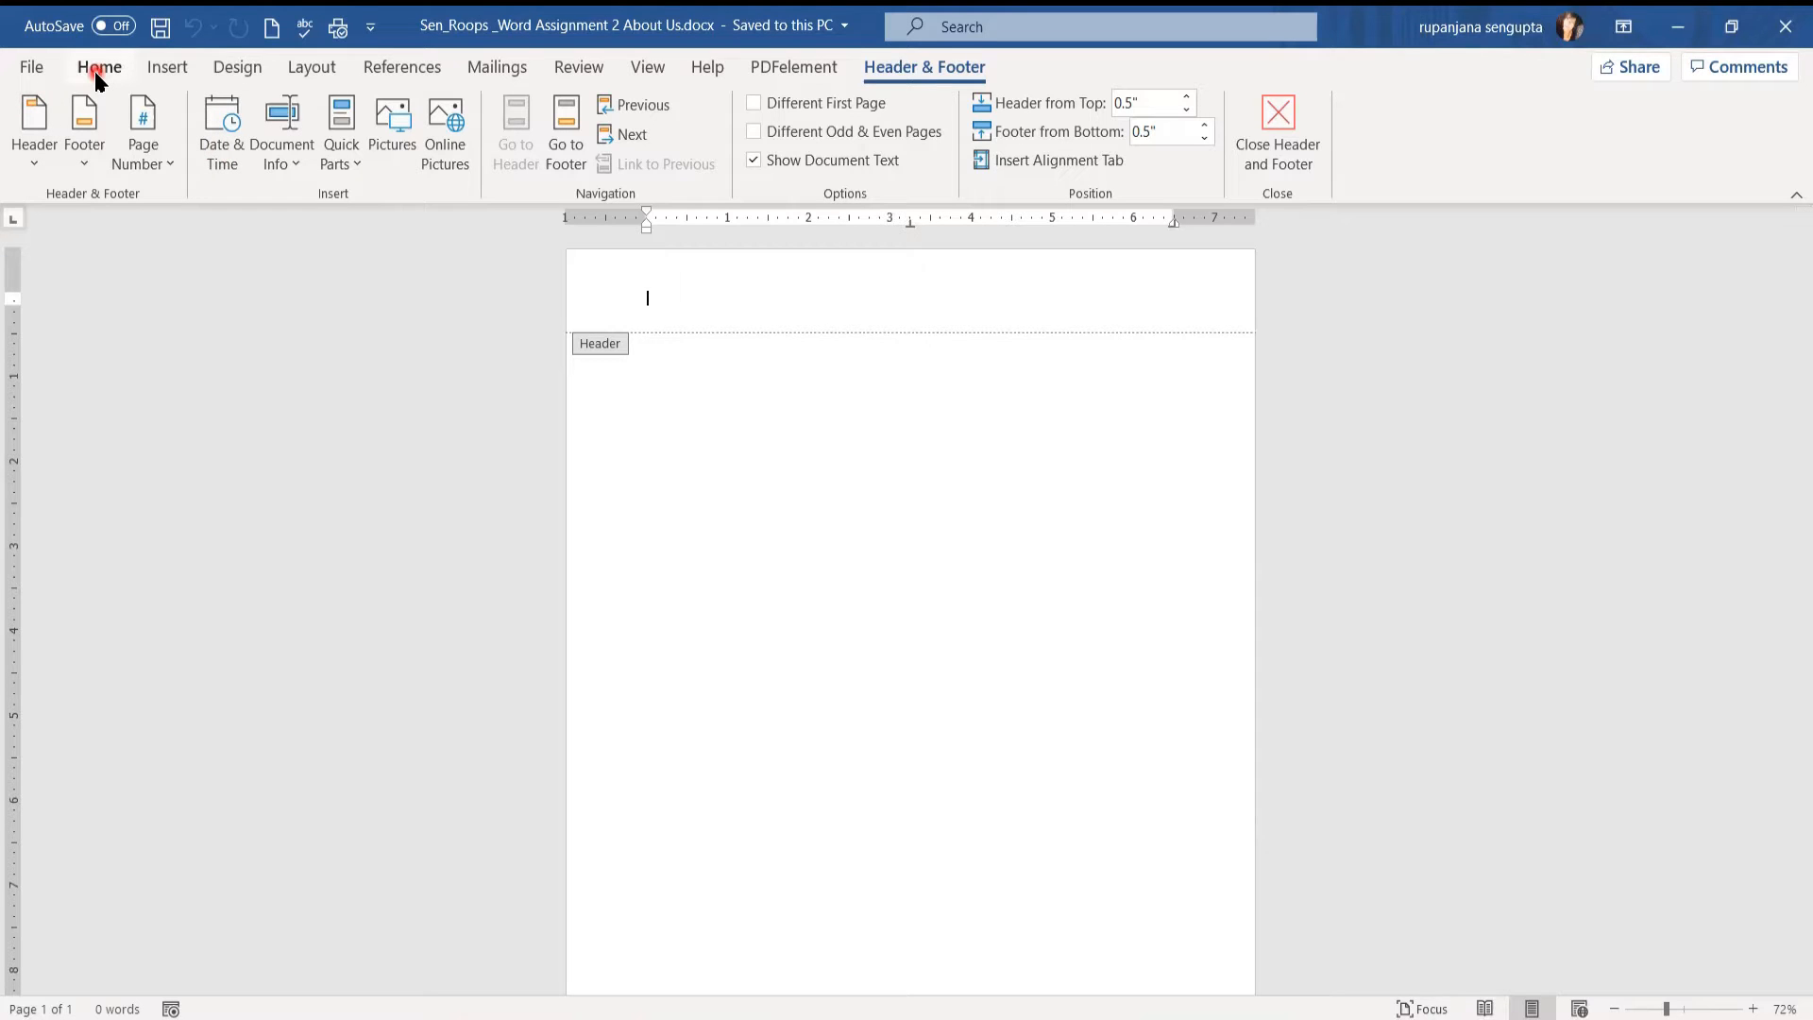
click(165, 70)
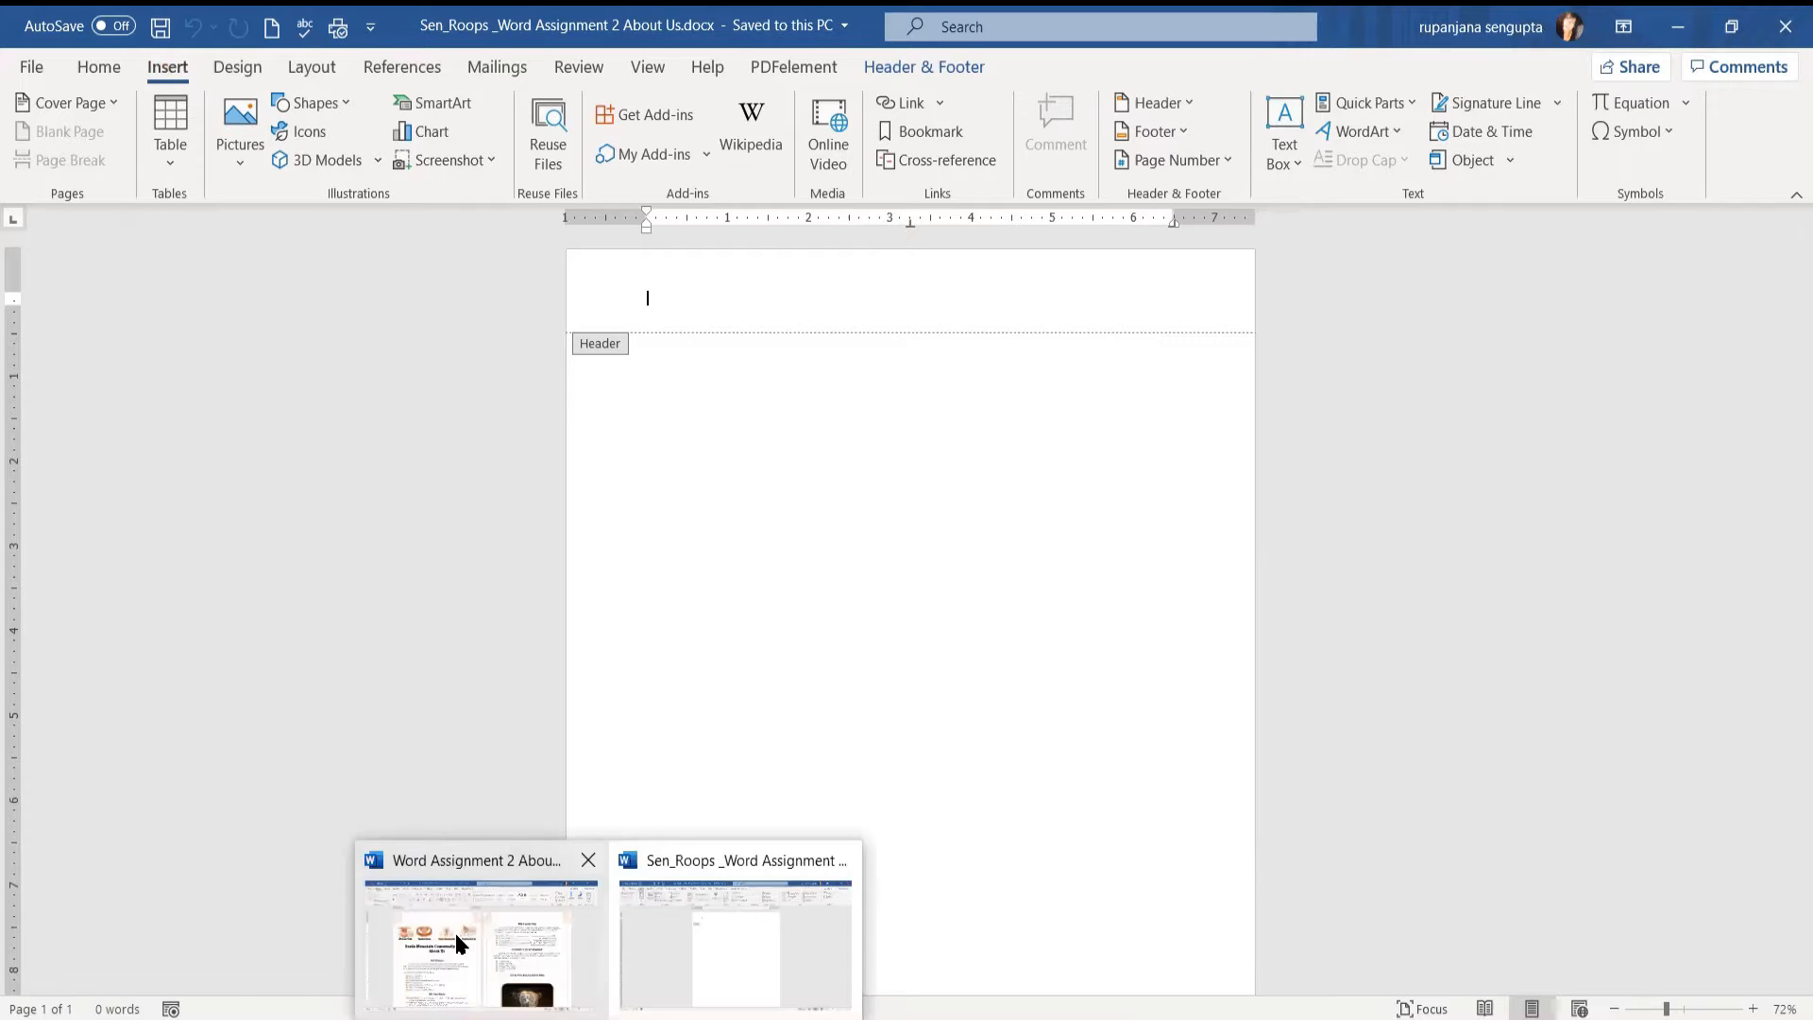
click(455, 933)
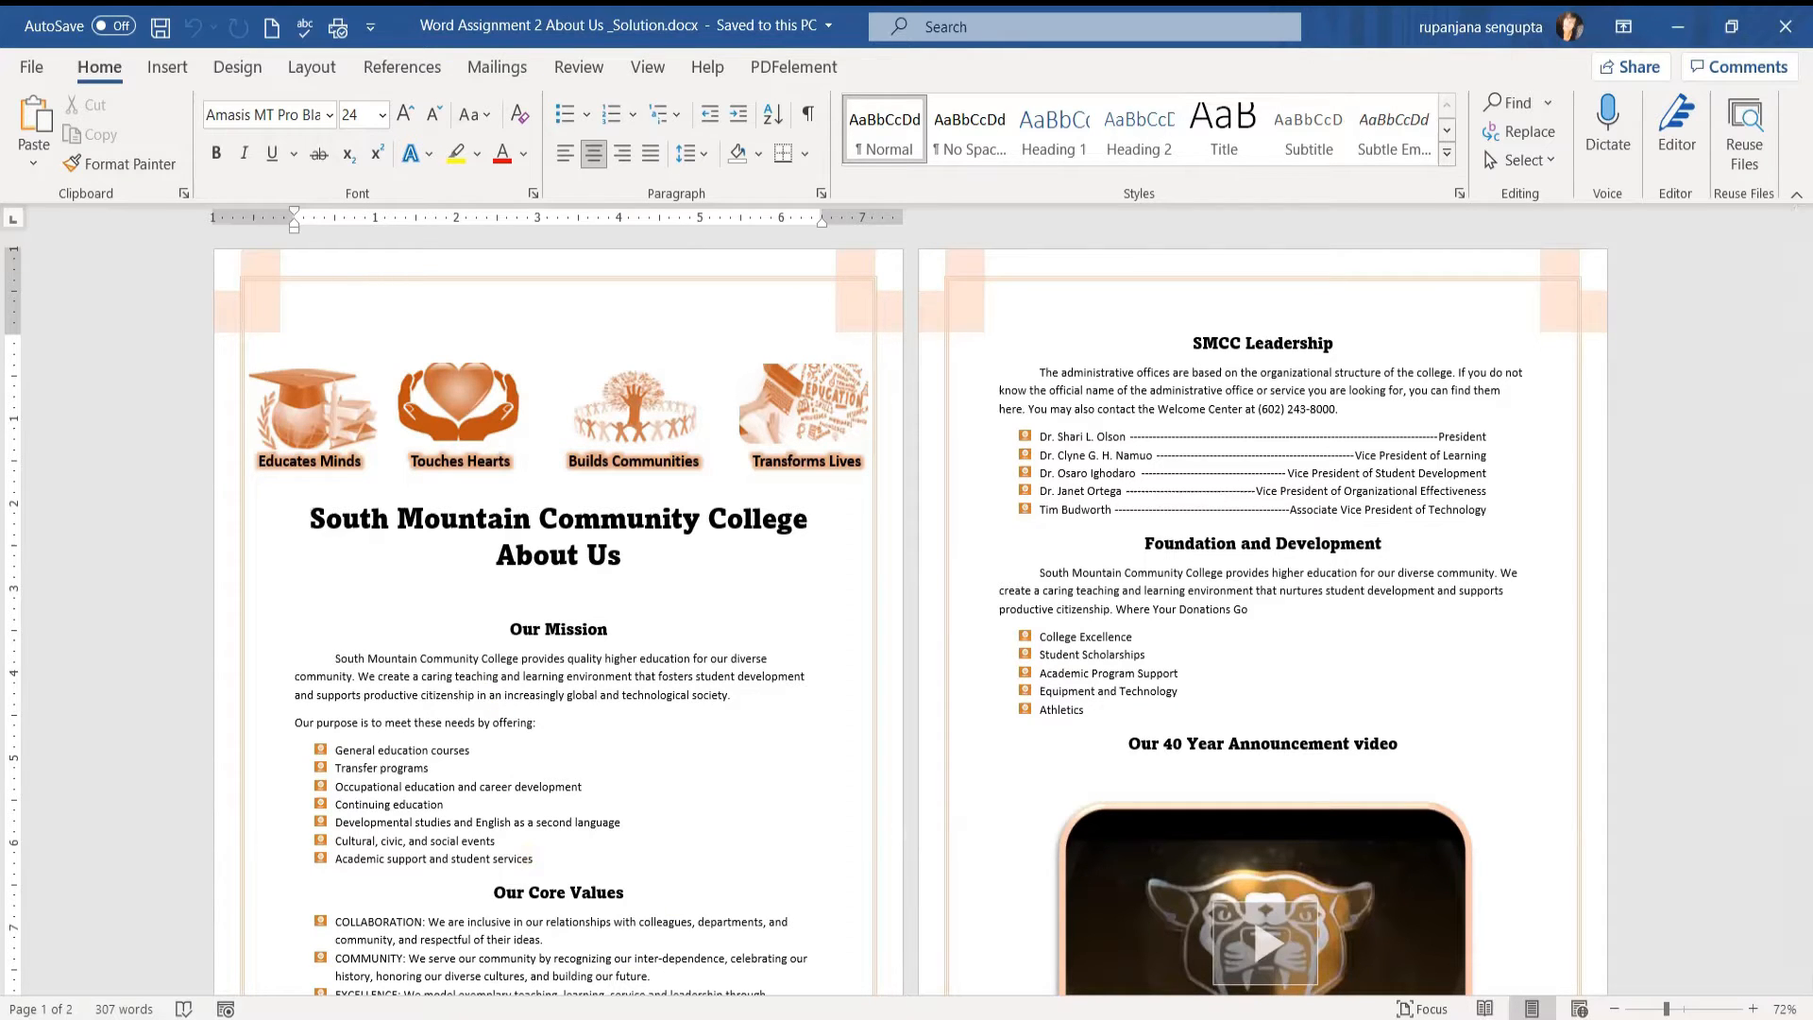
mouse_move(600, 1011)
click(746, 921)
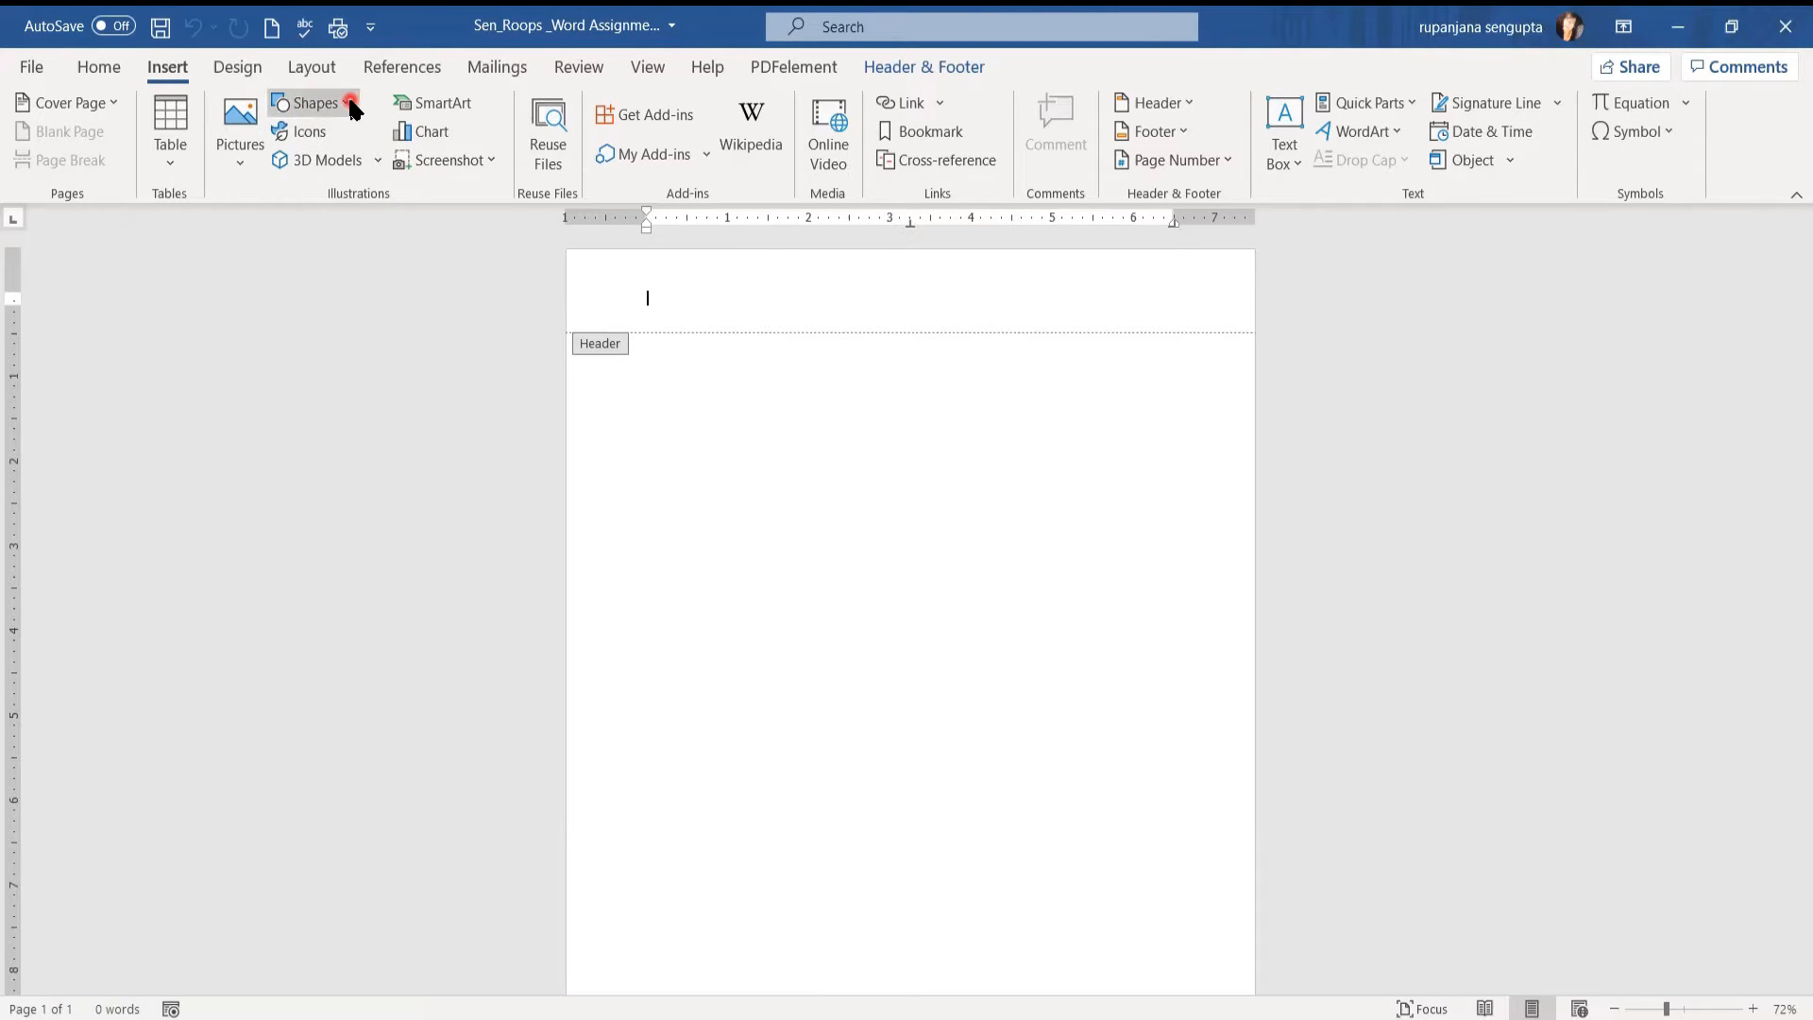
Step: Draw an L-shape about 1" high and 1.01" wide near the right end of the page header
click(321, 103)
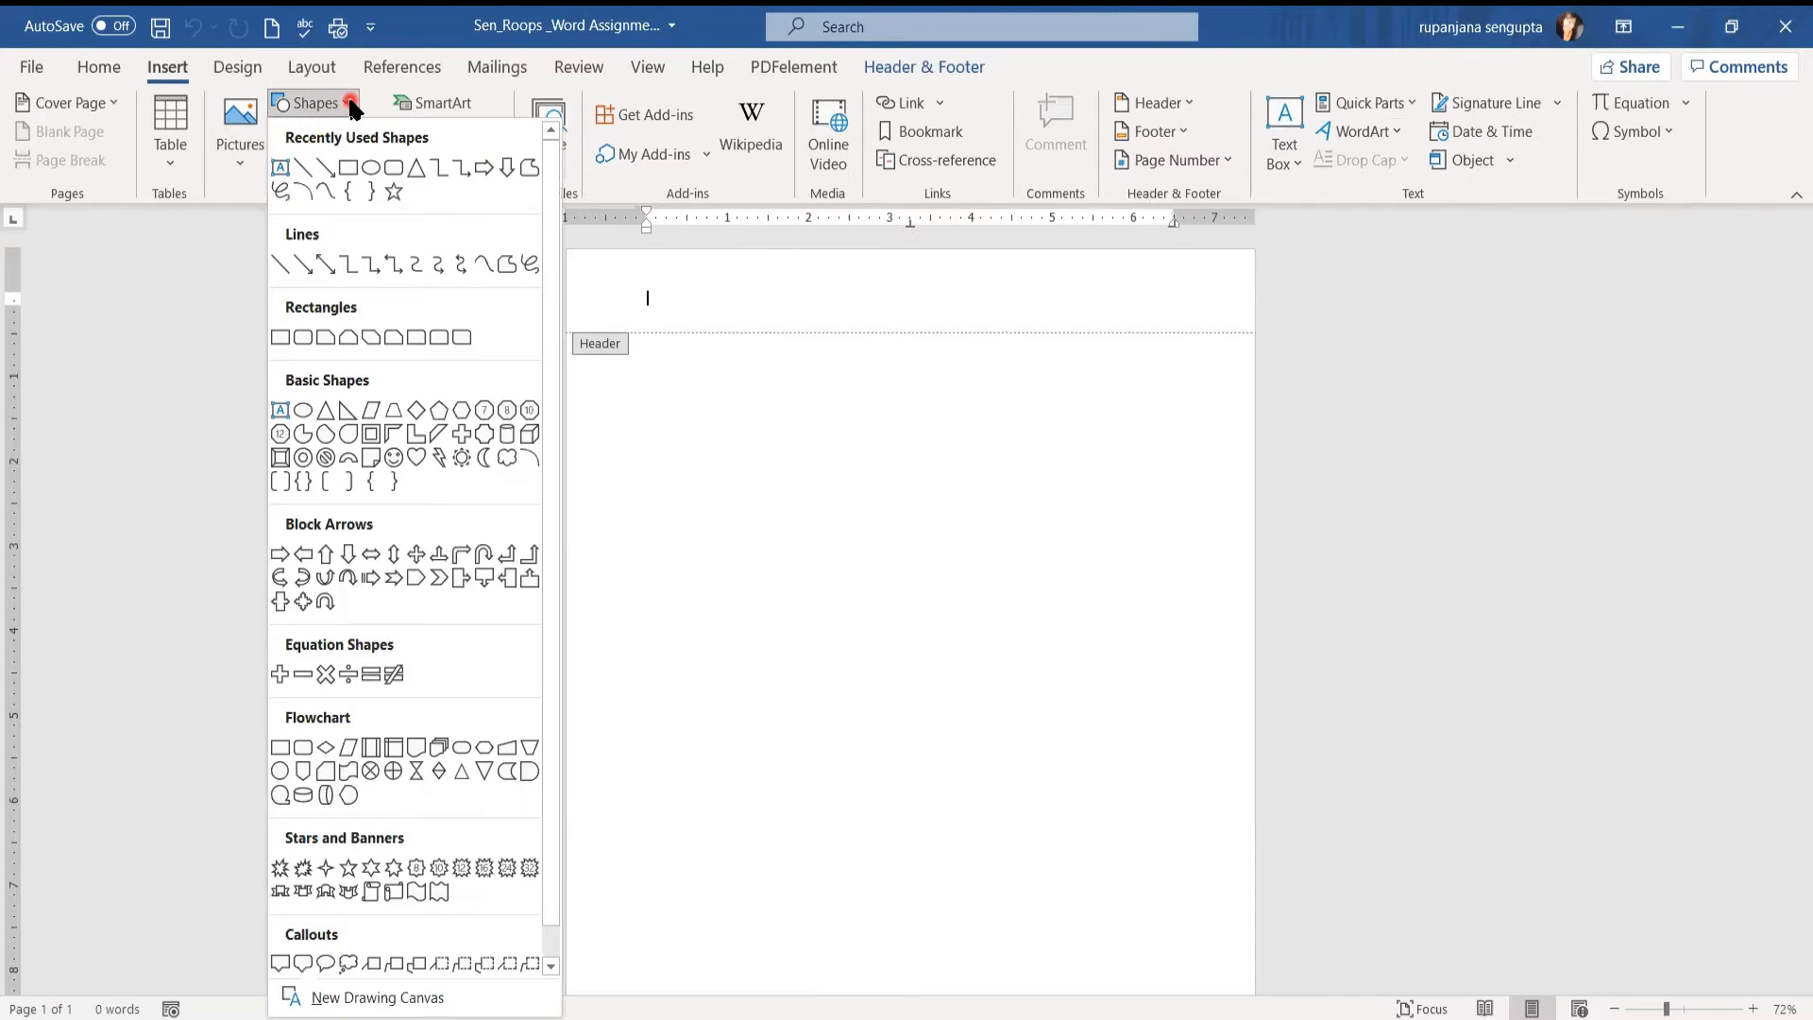
click(412, 438)
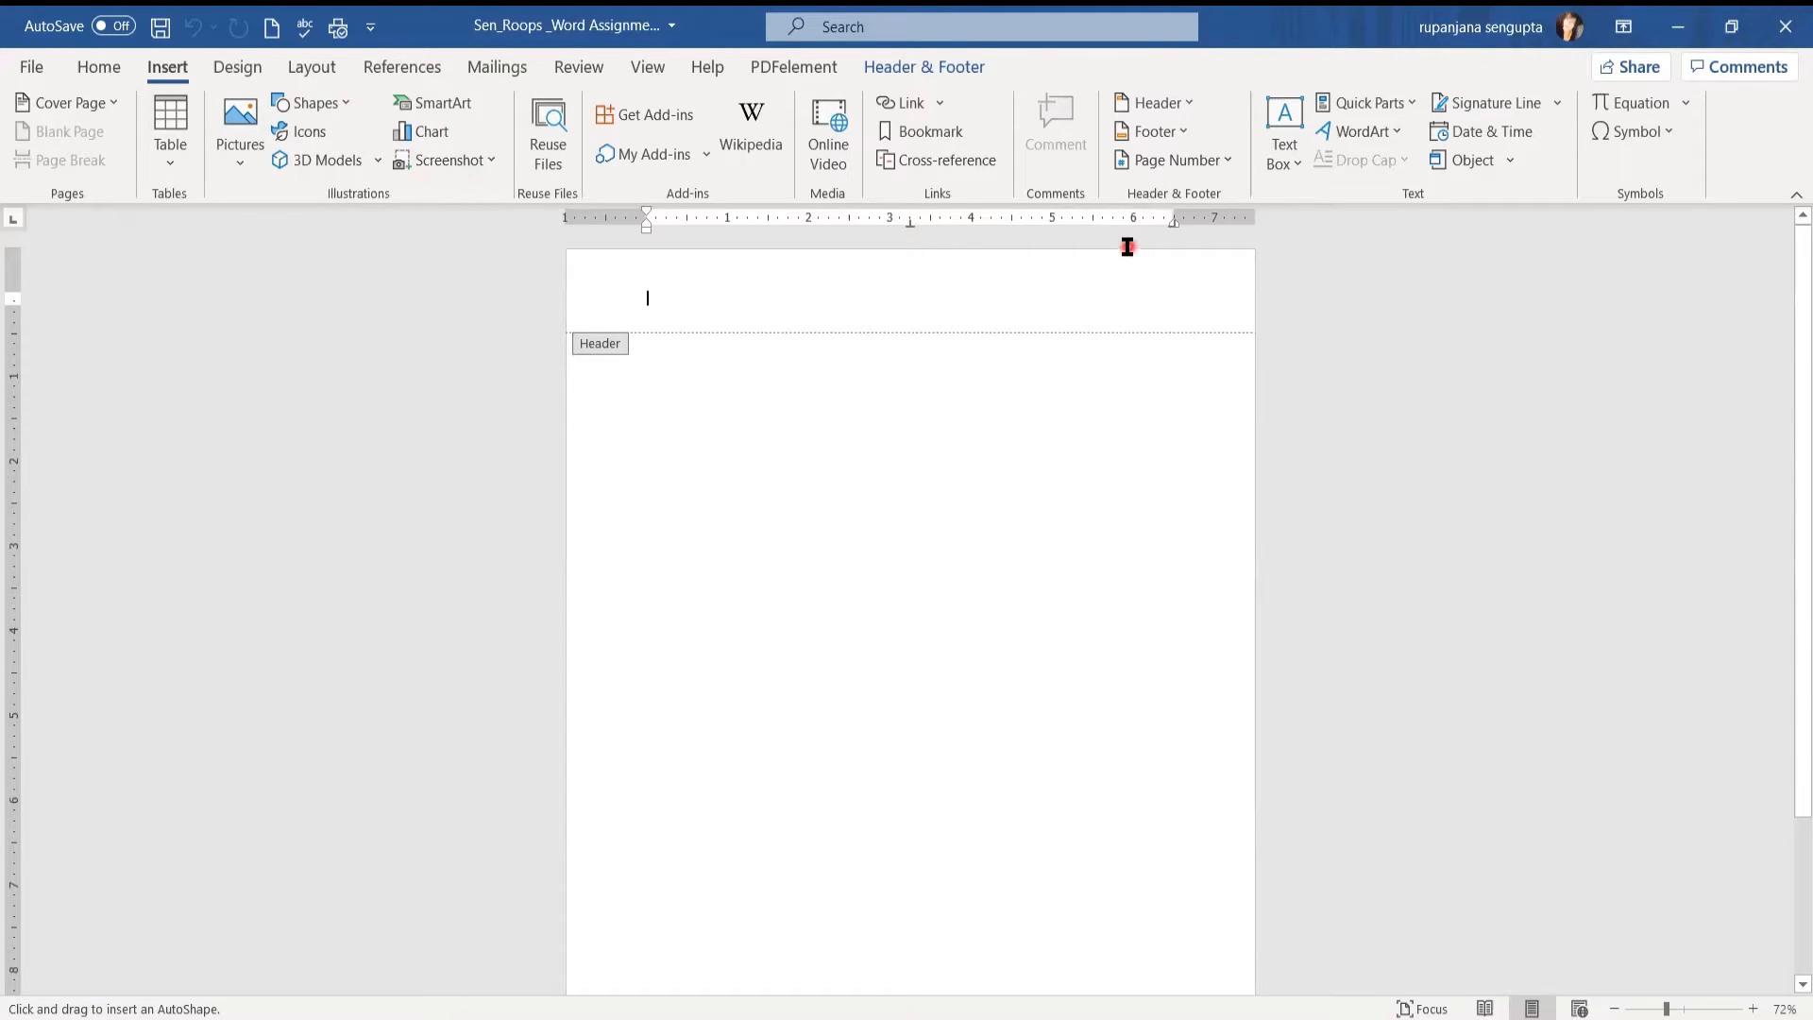
drag(1128, 252, 1211, 338)
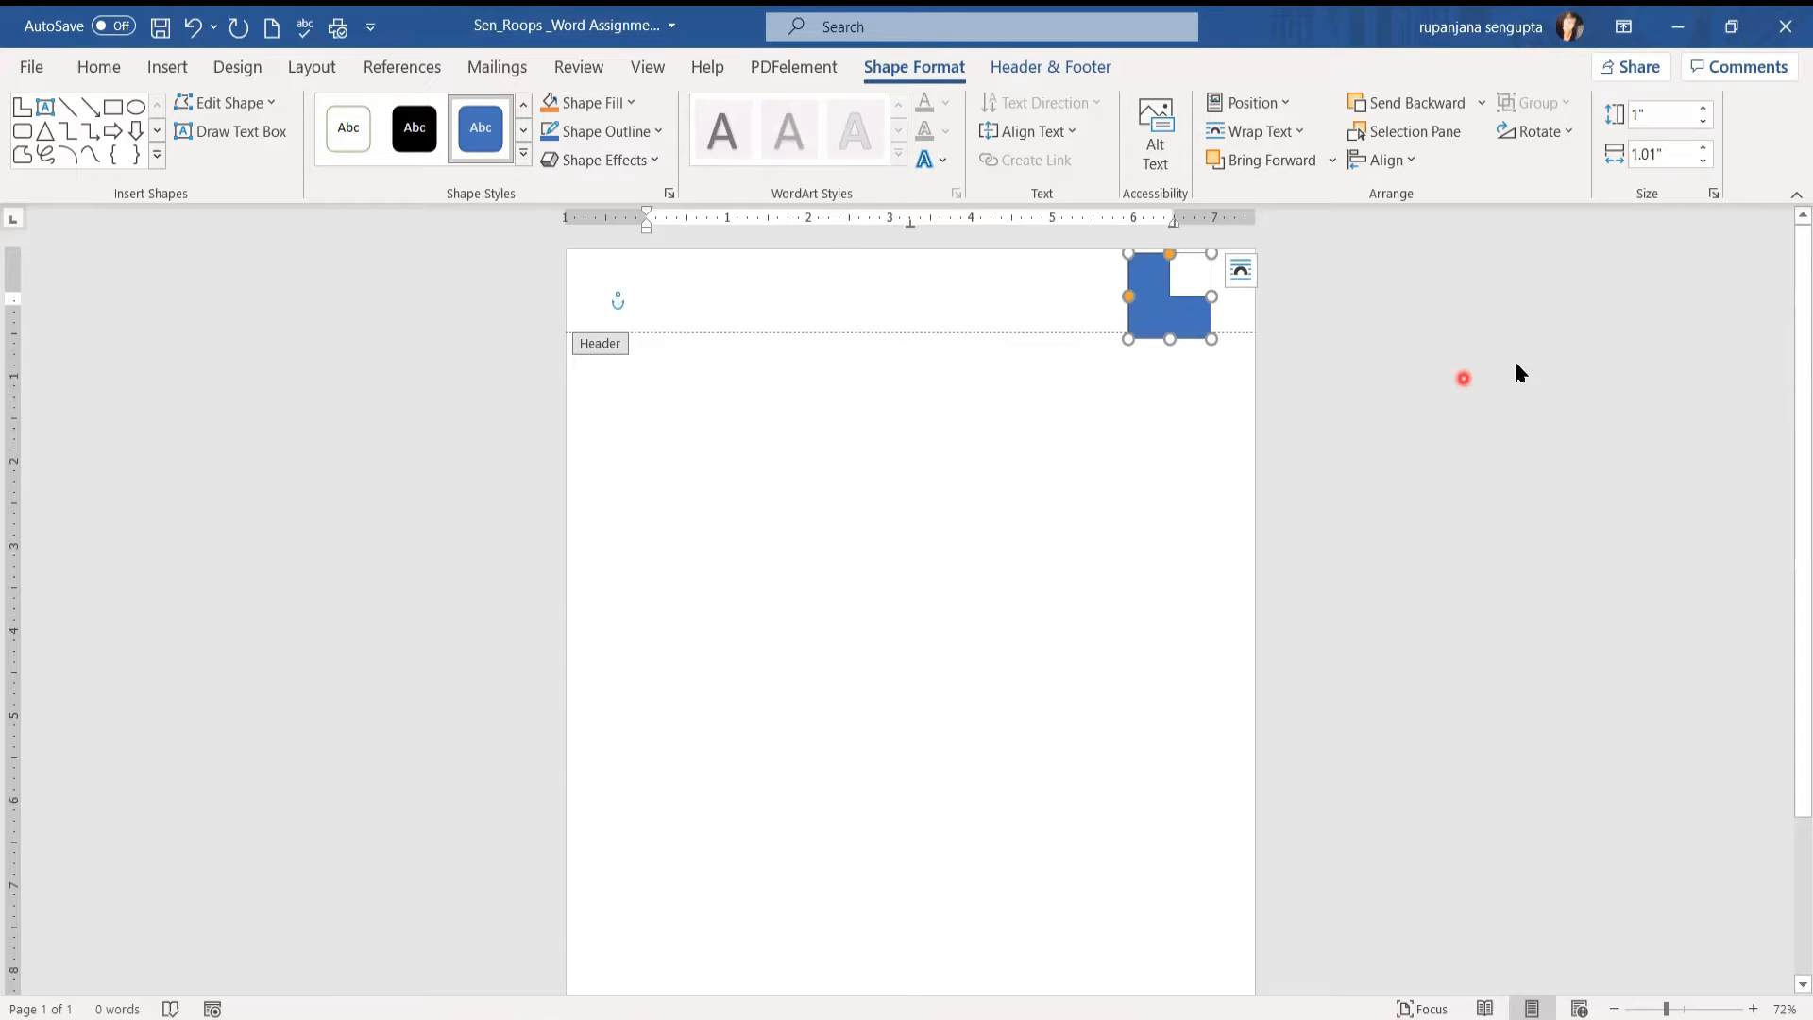
Step: Set the L-shape's height and width to 0.98" each
click(1661, 115)
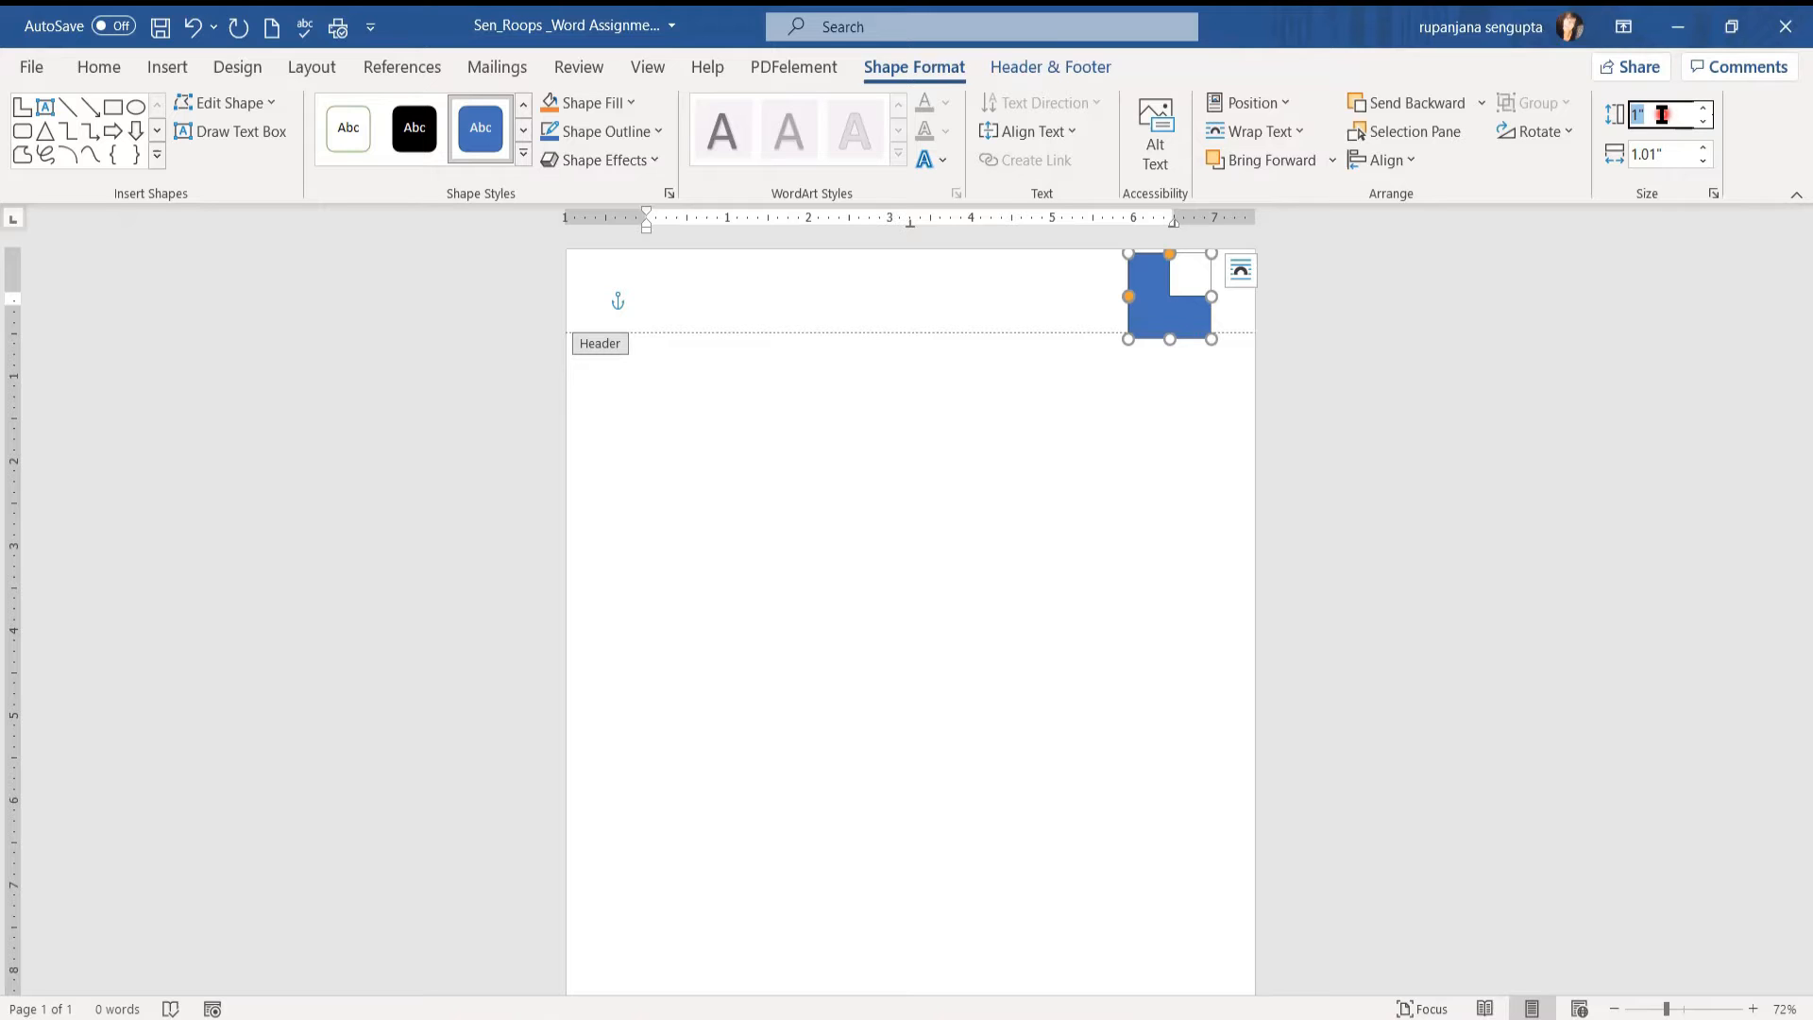
key(BackSpace)
text(.98)
click(1628, 153)
click(1607, 152)
click(1587, 155)
key(BackSpace)
text(.98)
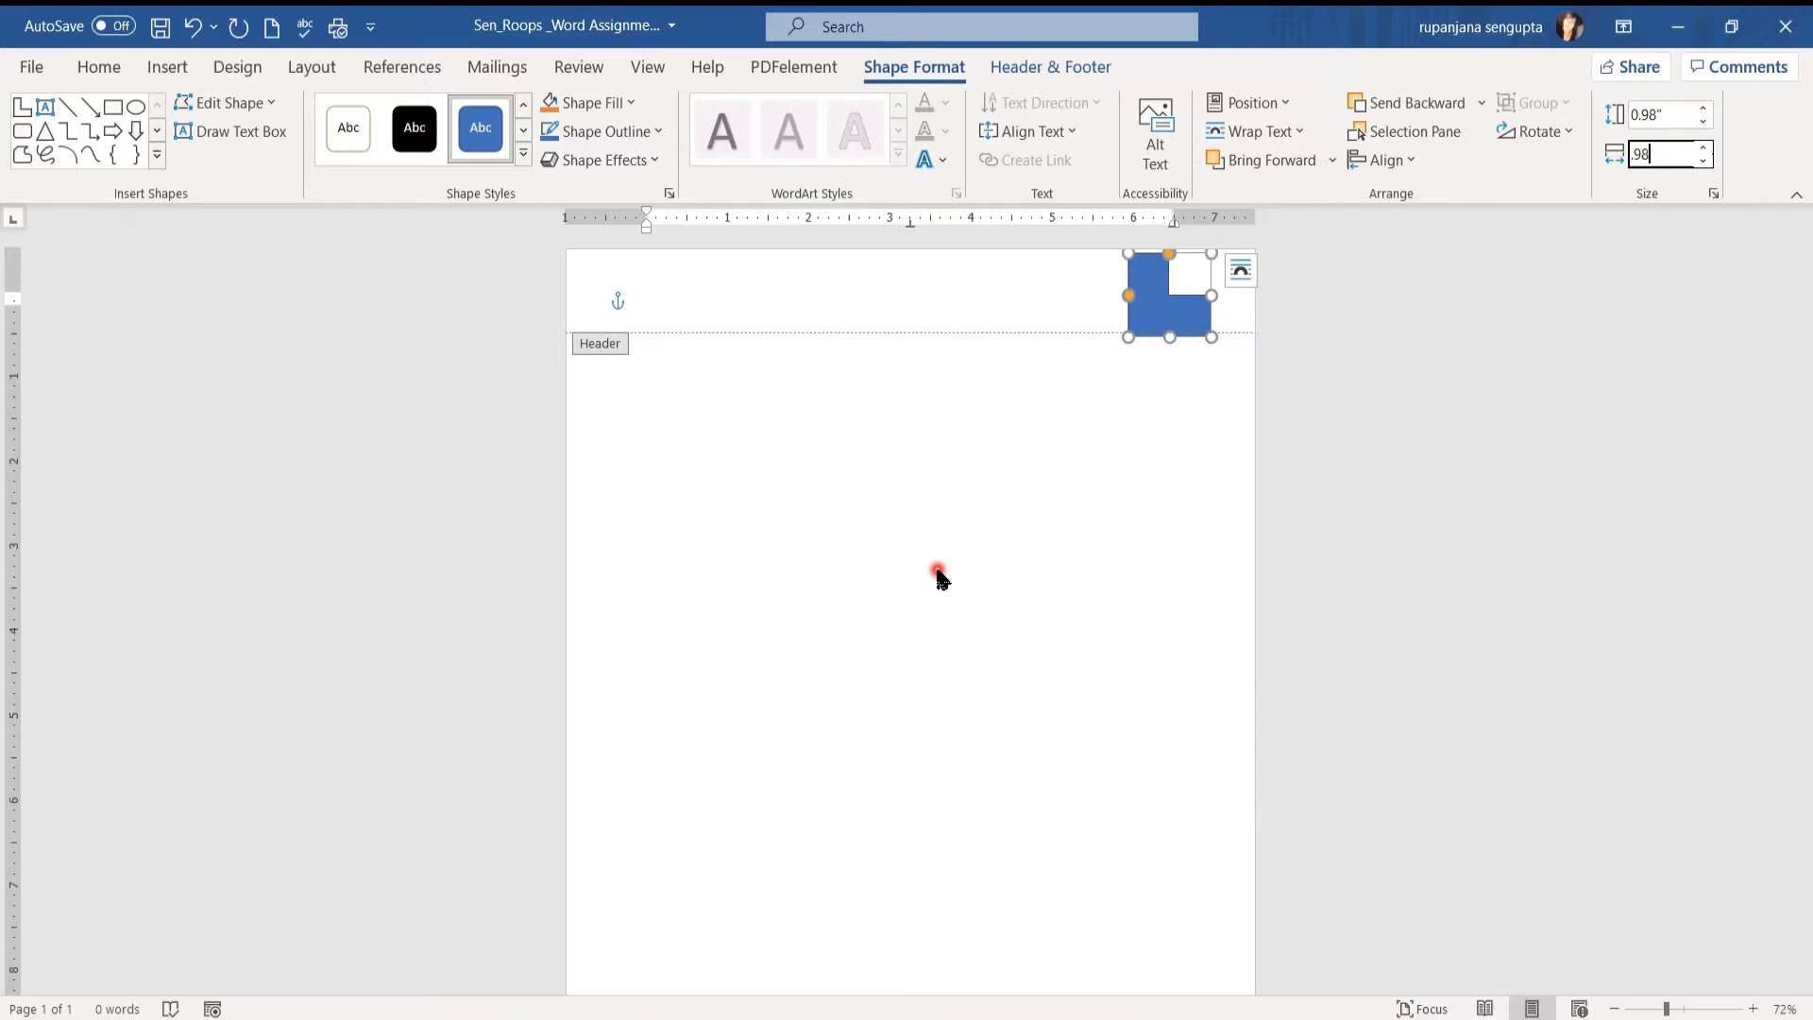
key(Return)
Step: Fill the L-shape with a light orange theme color and remove its outline
click(1140, 308)
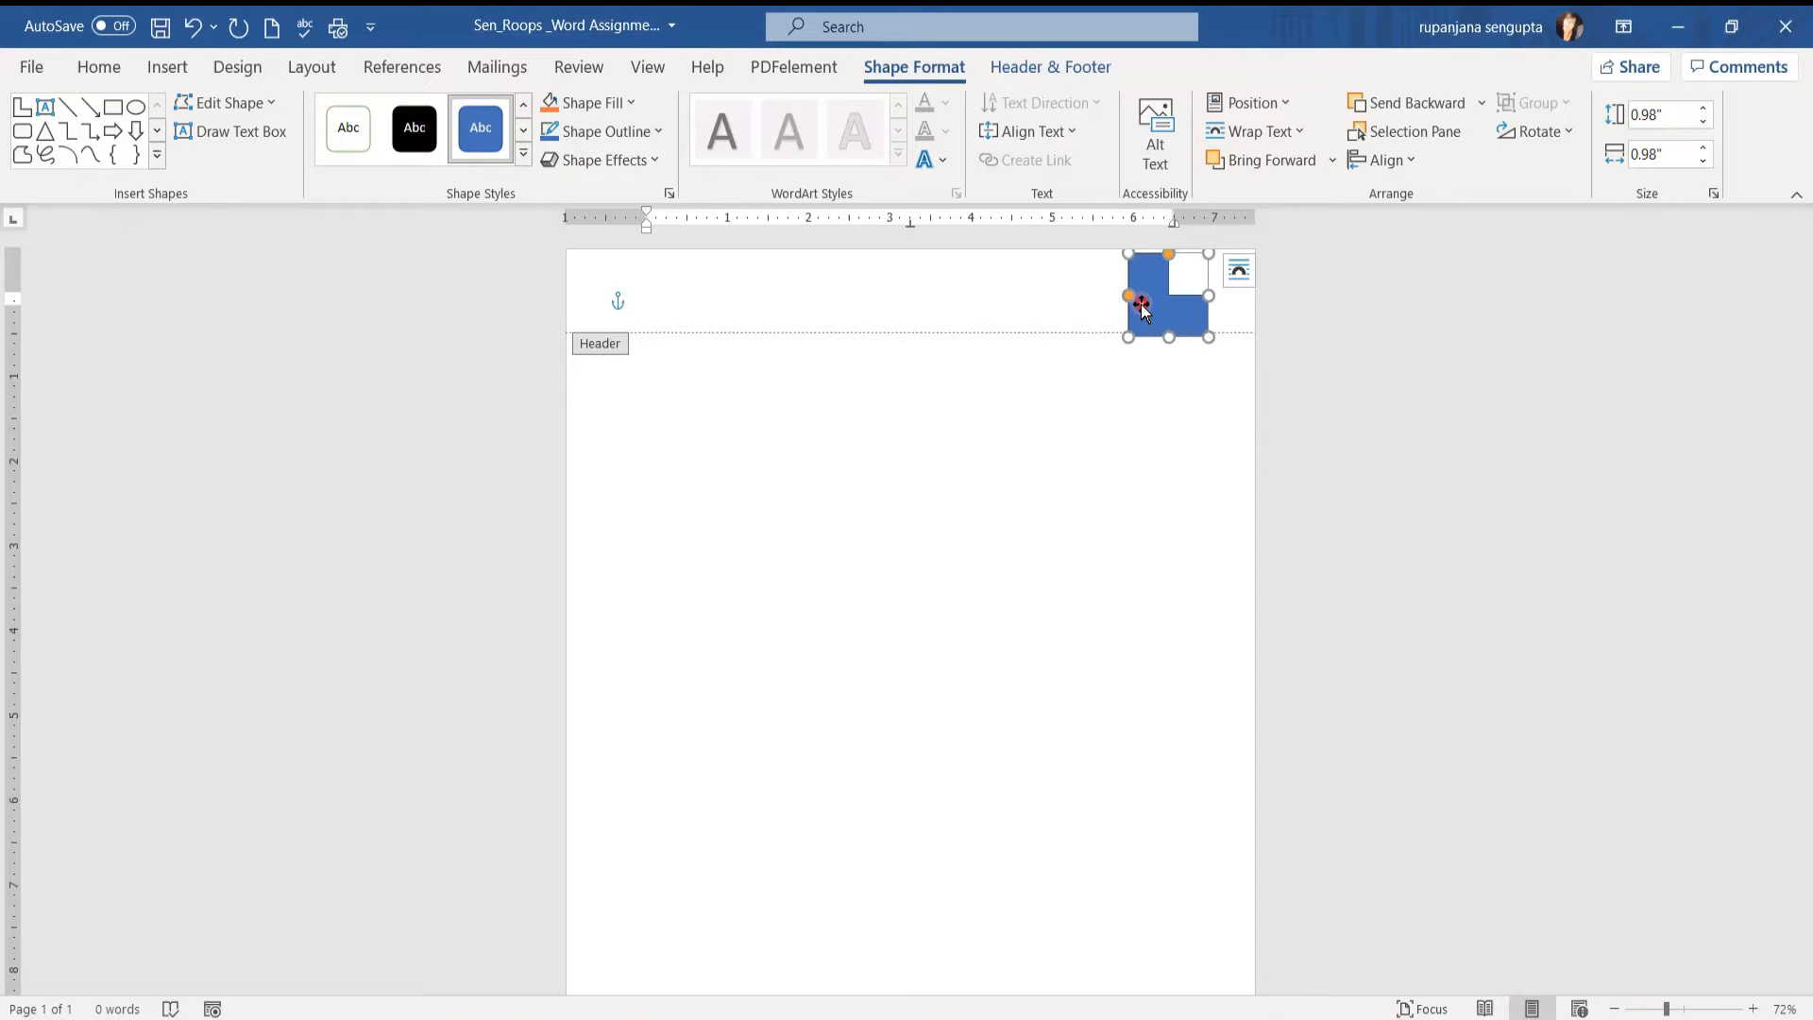
click(631, 105)
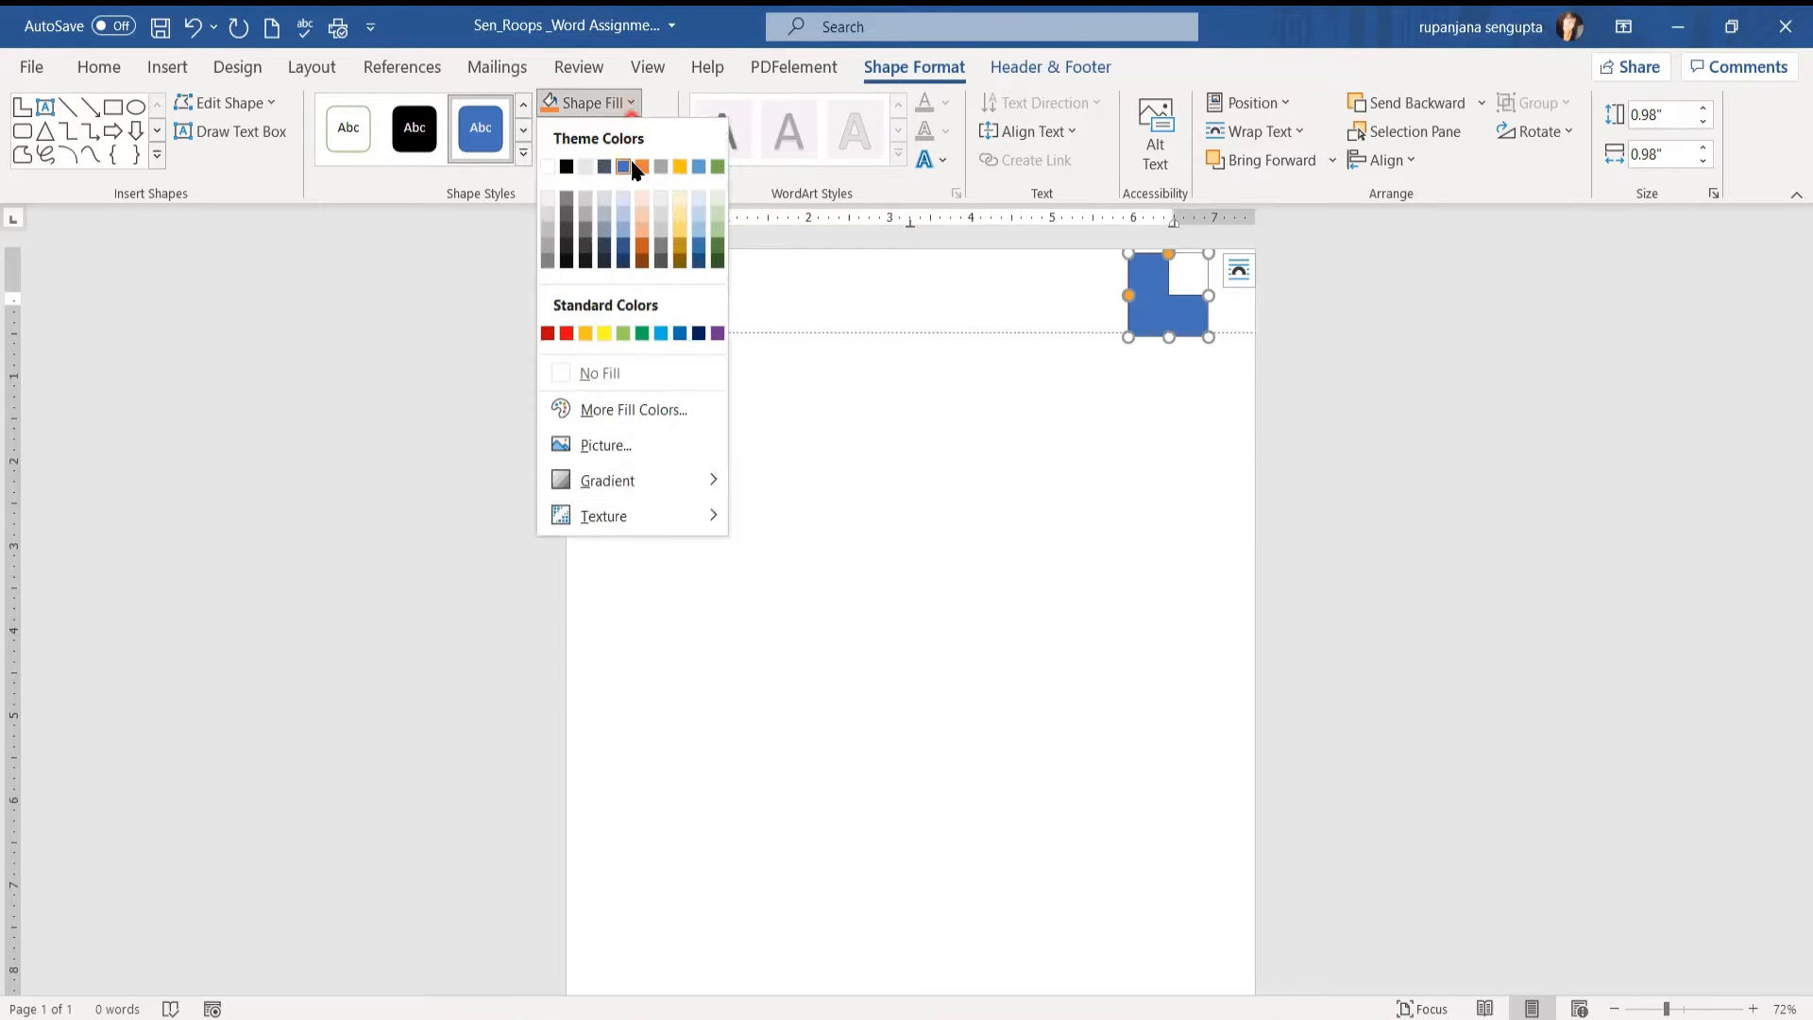
click(643, 220)
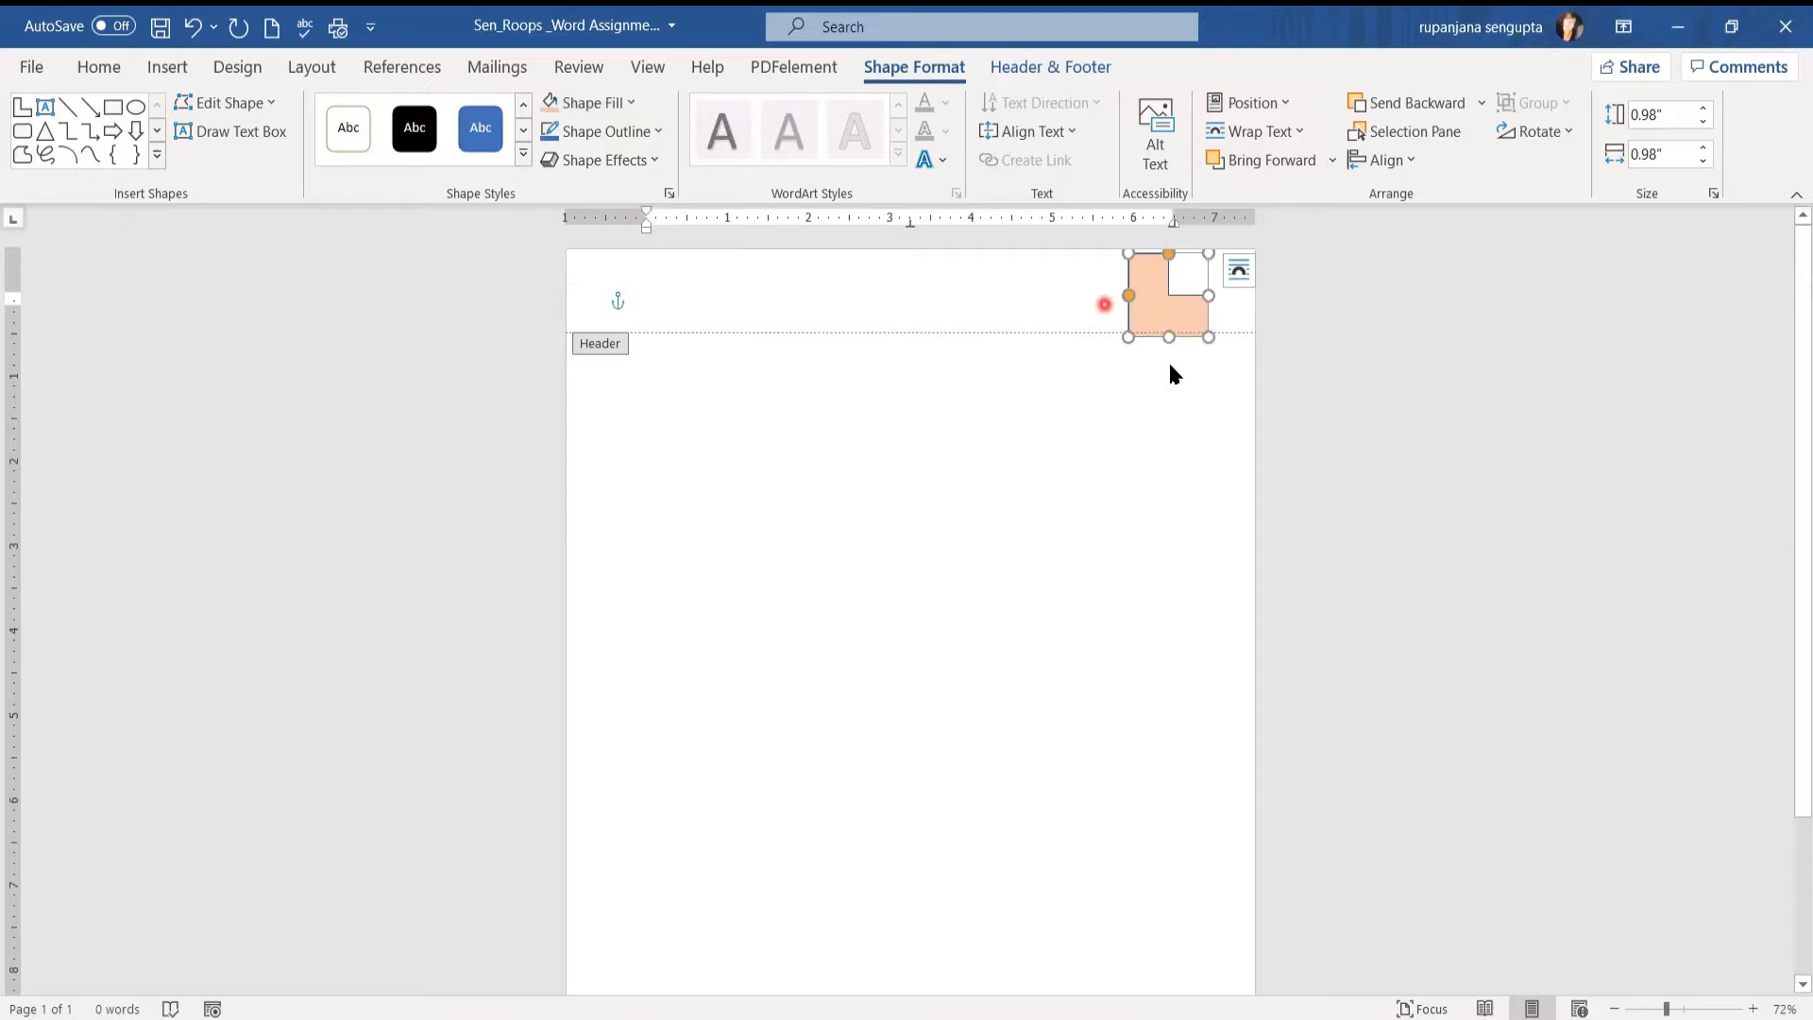
click(655, 134)
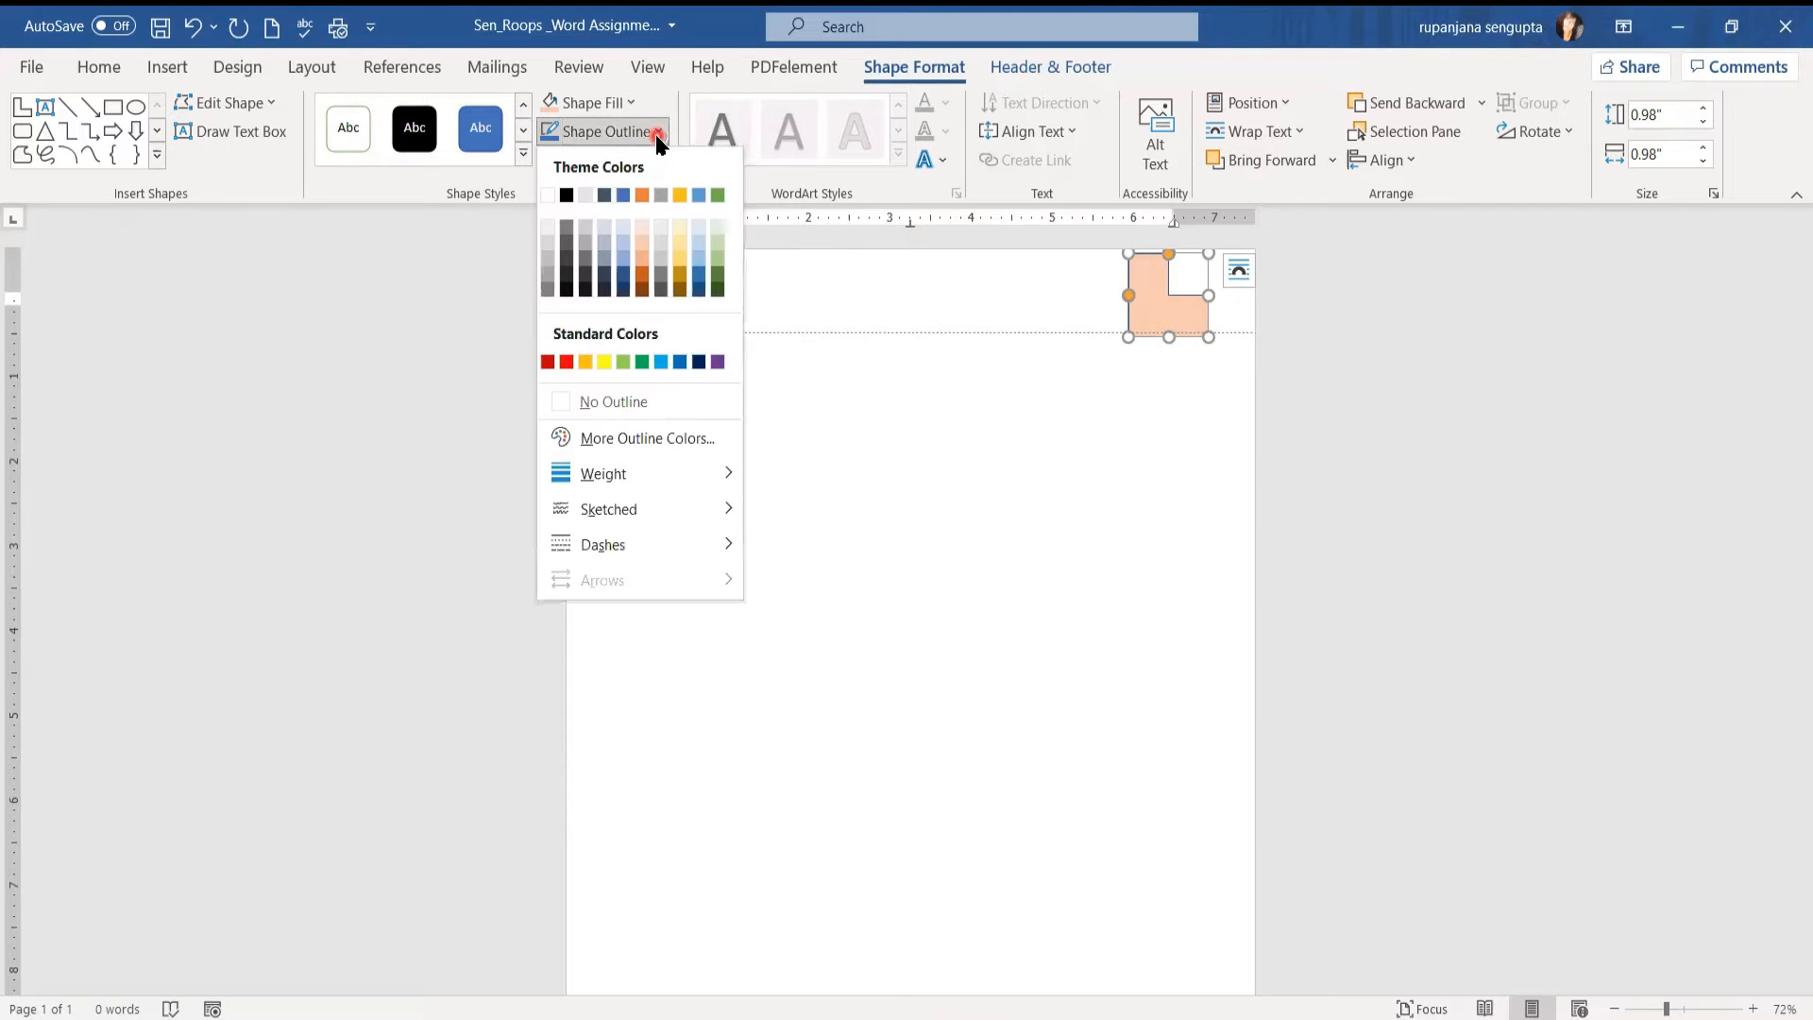
click(581, 402)
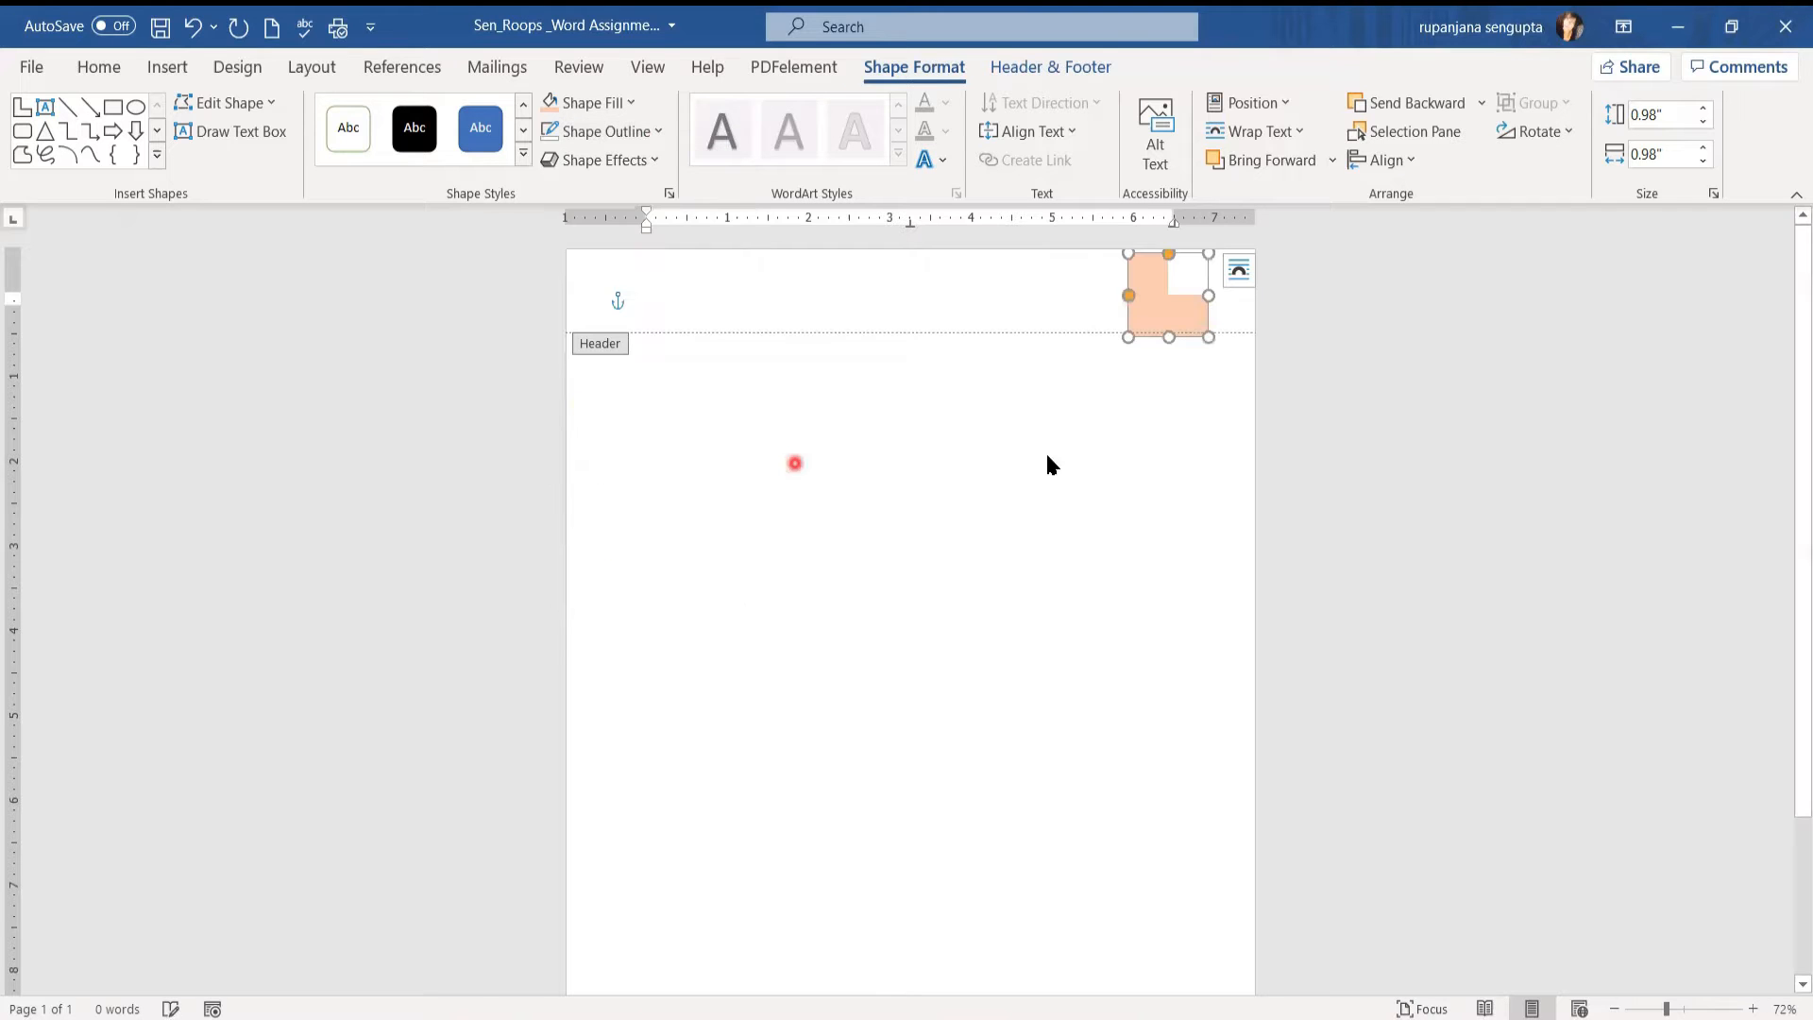
Step: Move the L-shape into the page's top-right corner and paste a copy of it near the middle of the header
drag(1157, 292, 1206, 289)
click(1198, 451)
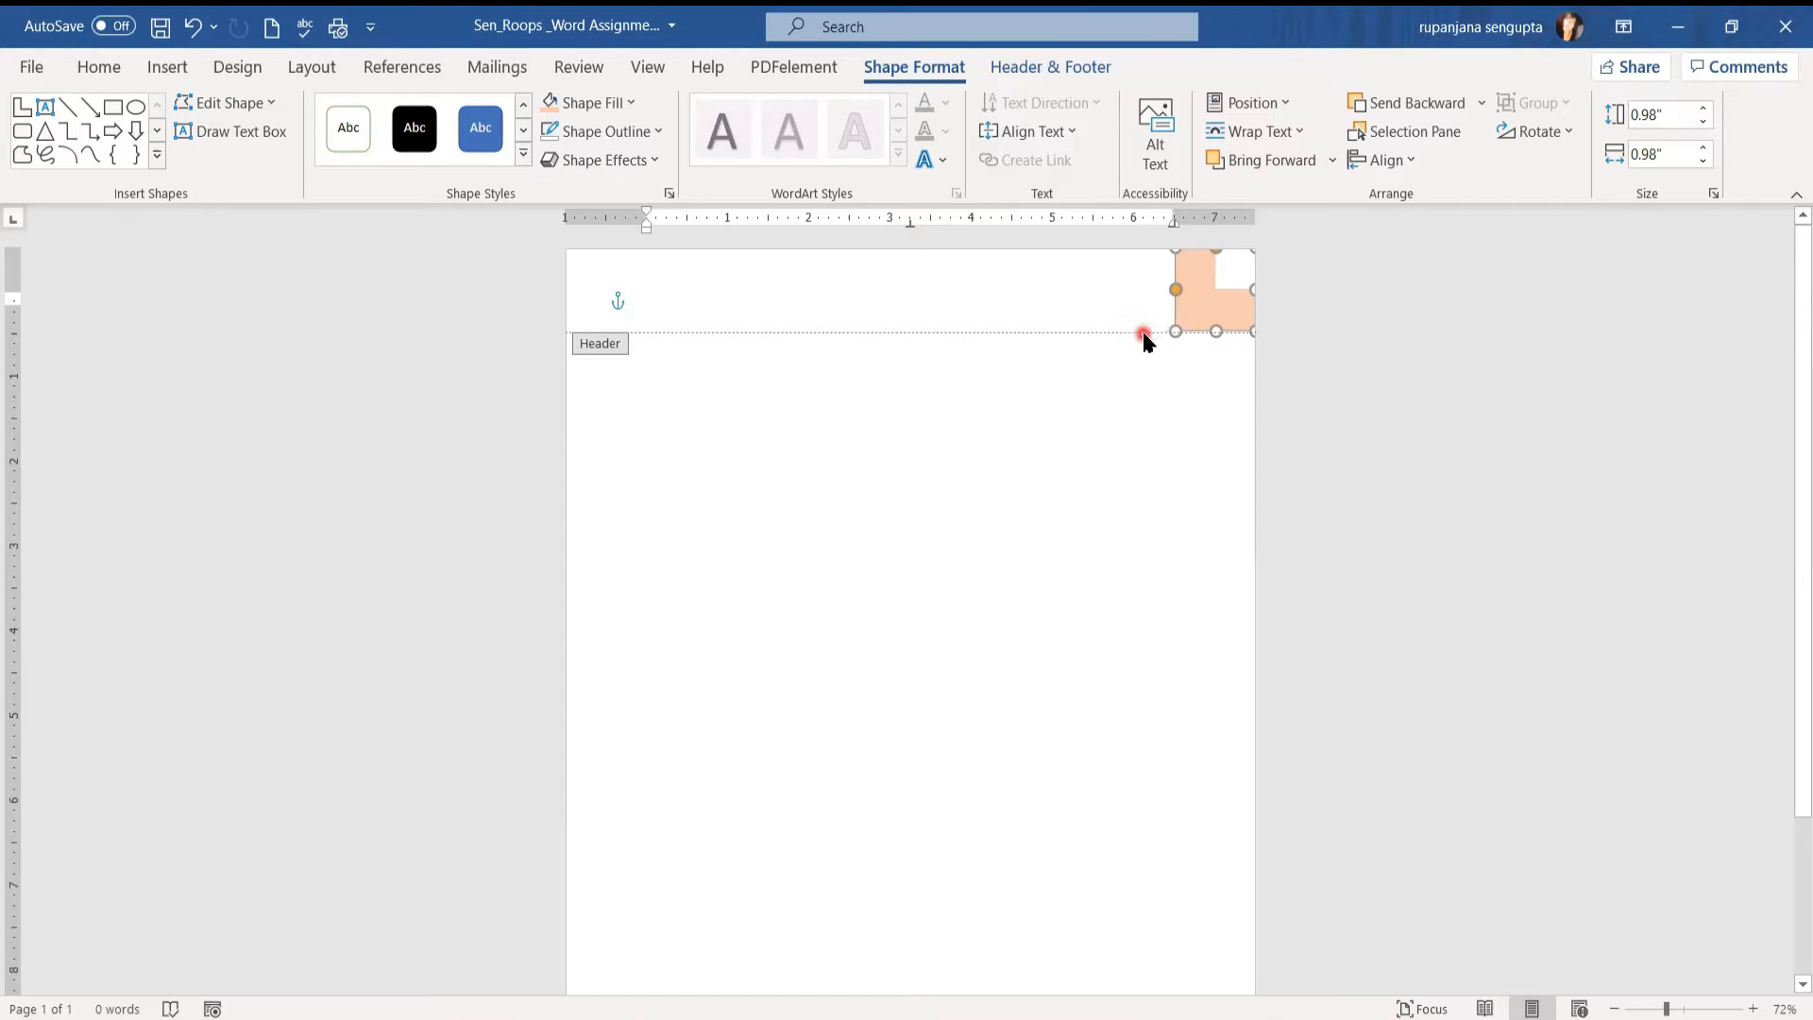
right_click(1197, 308)
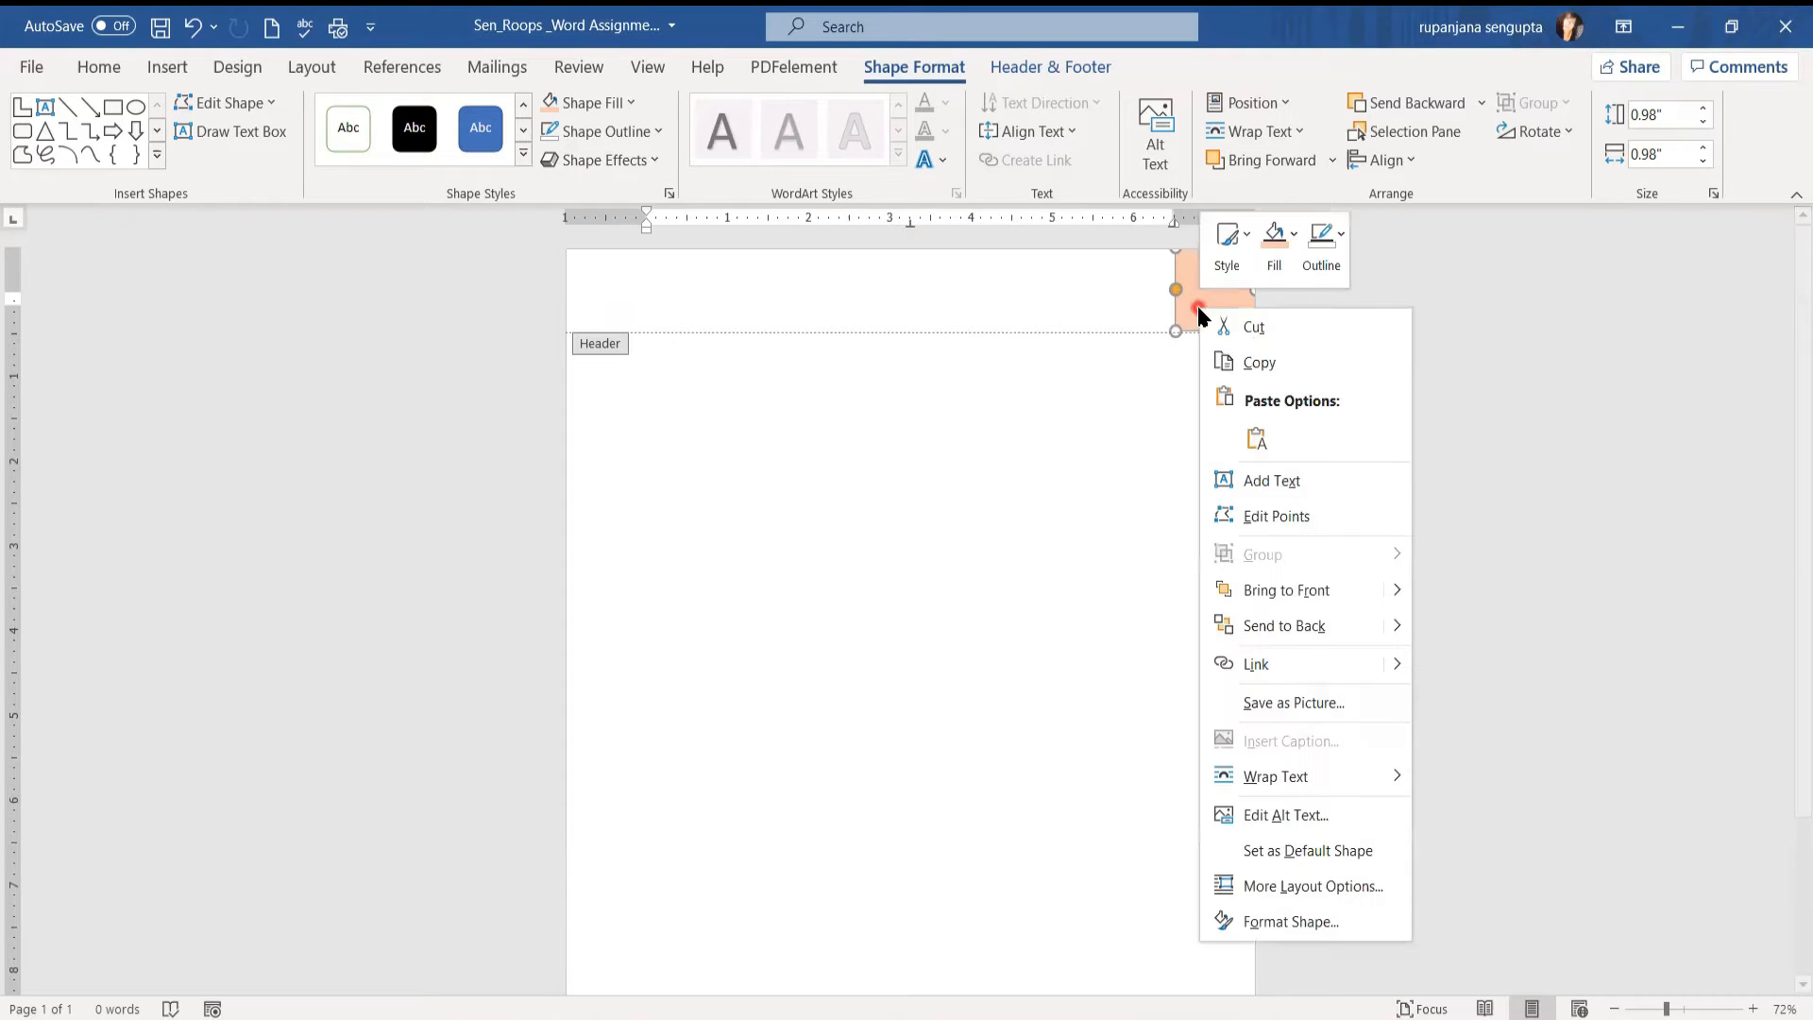
click(1237, 363)
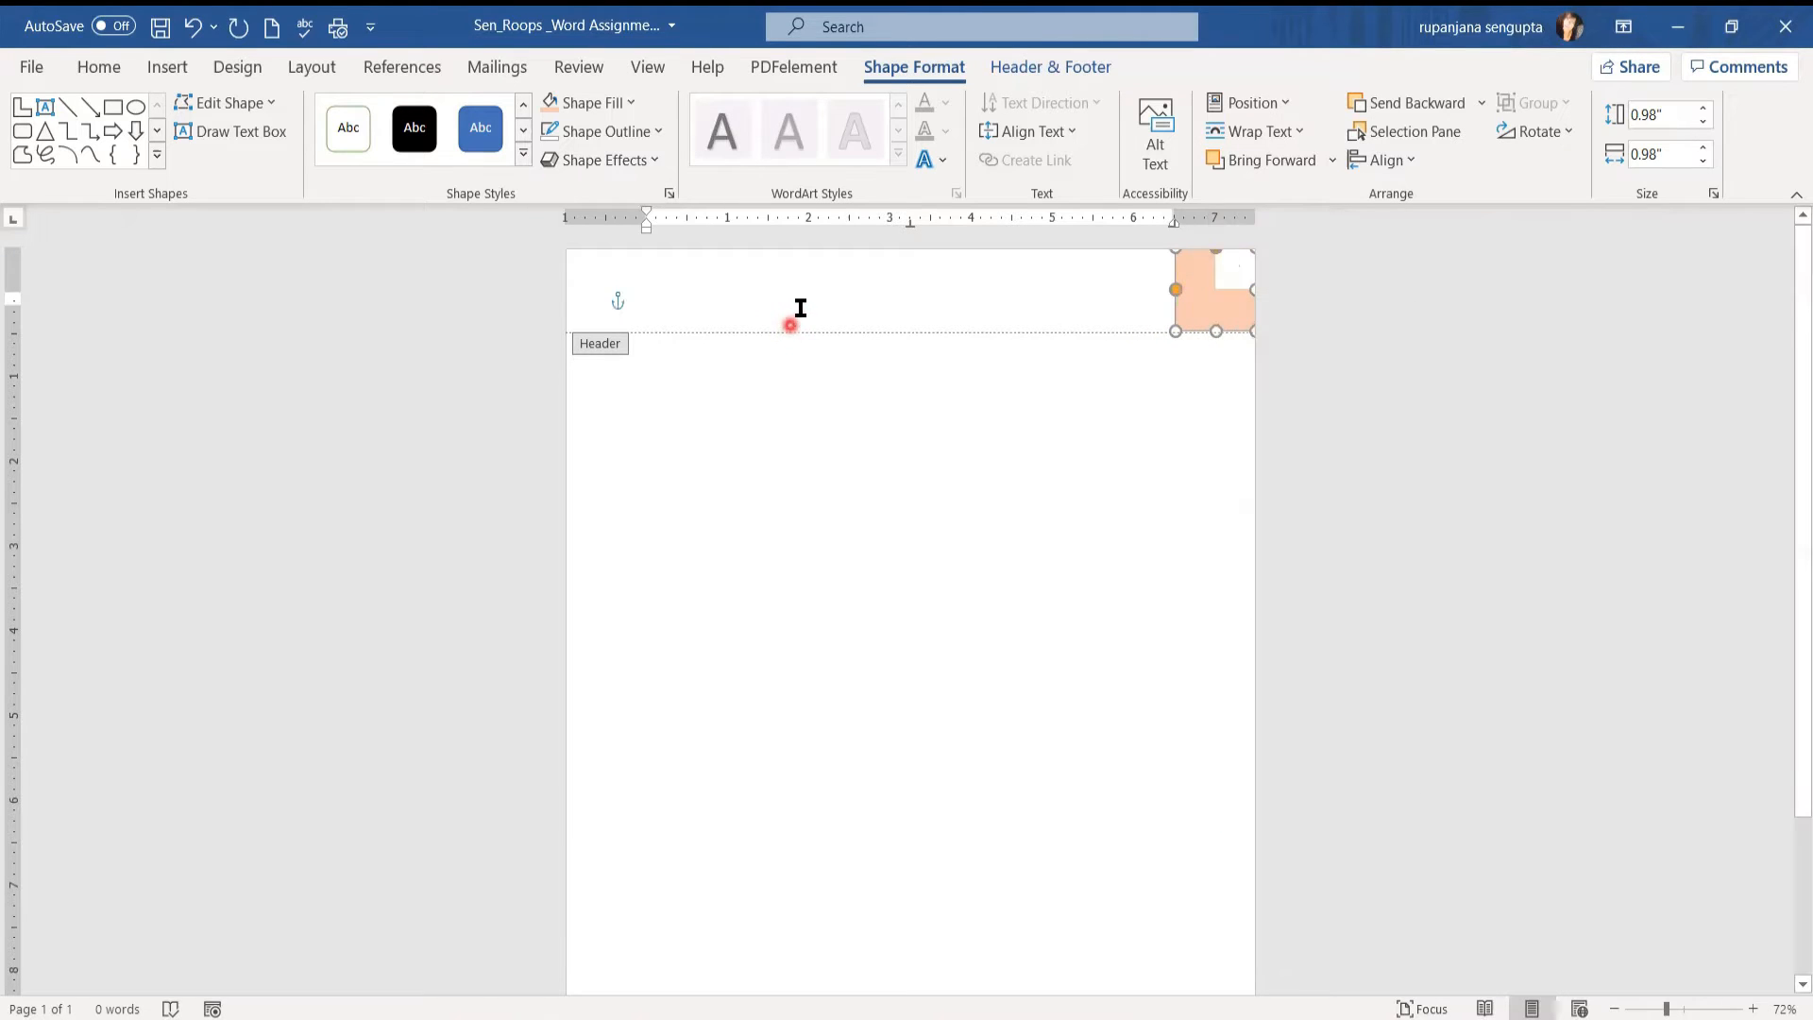
right_click(803, 307)
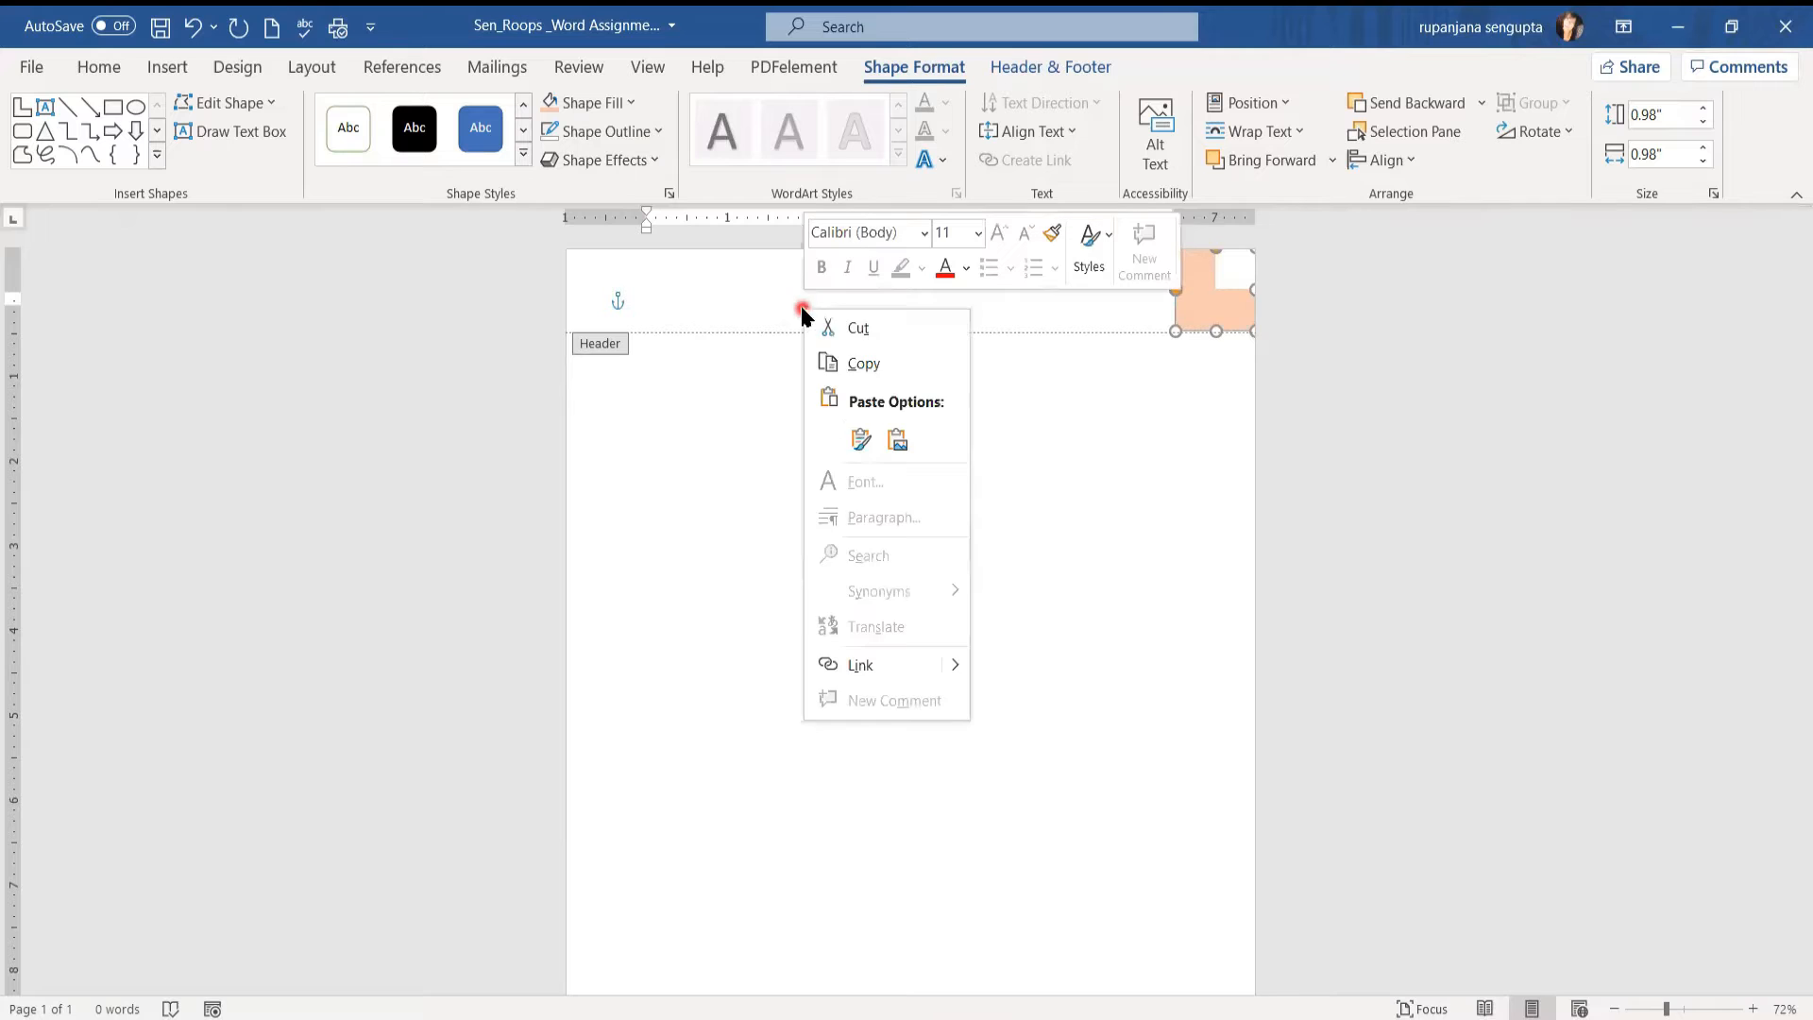
click(859, 439)
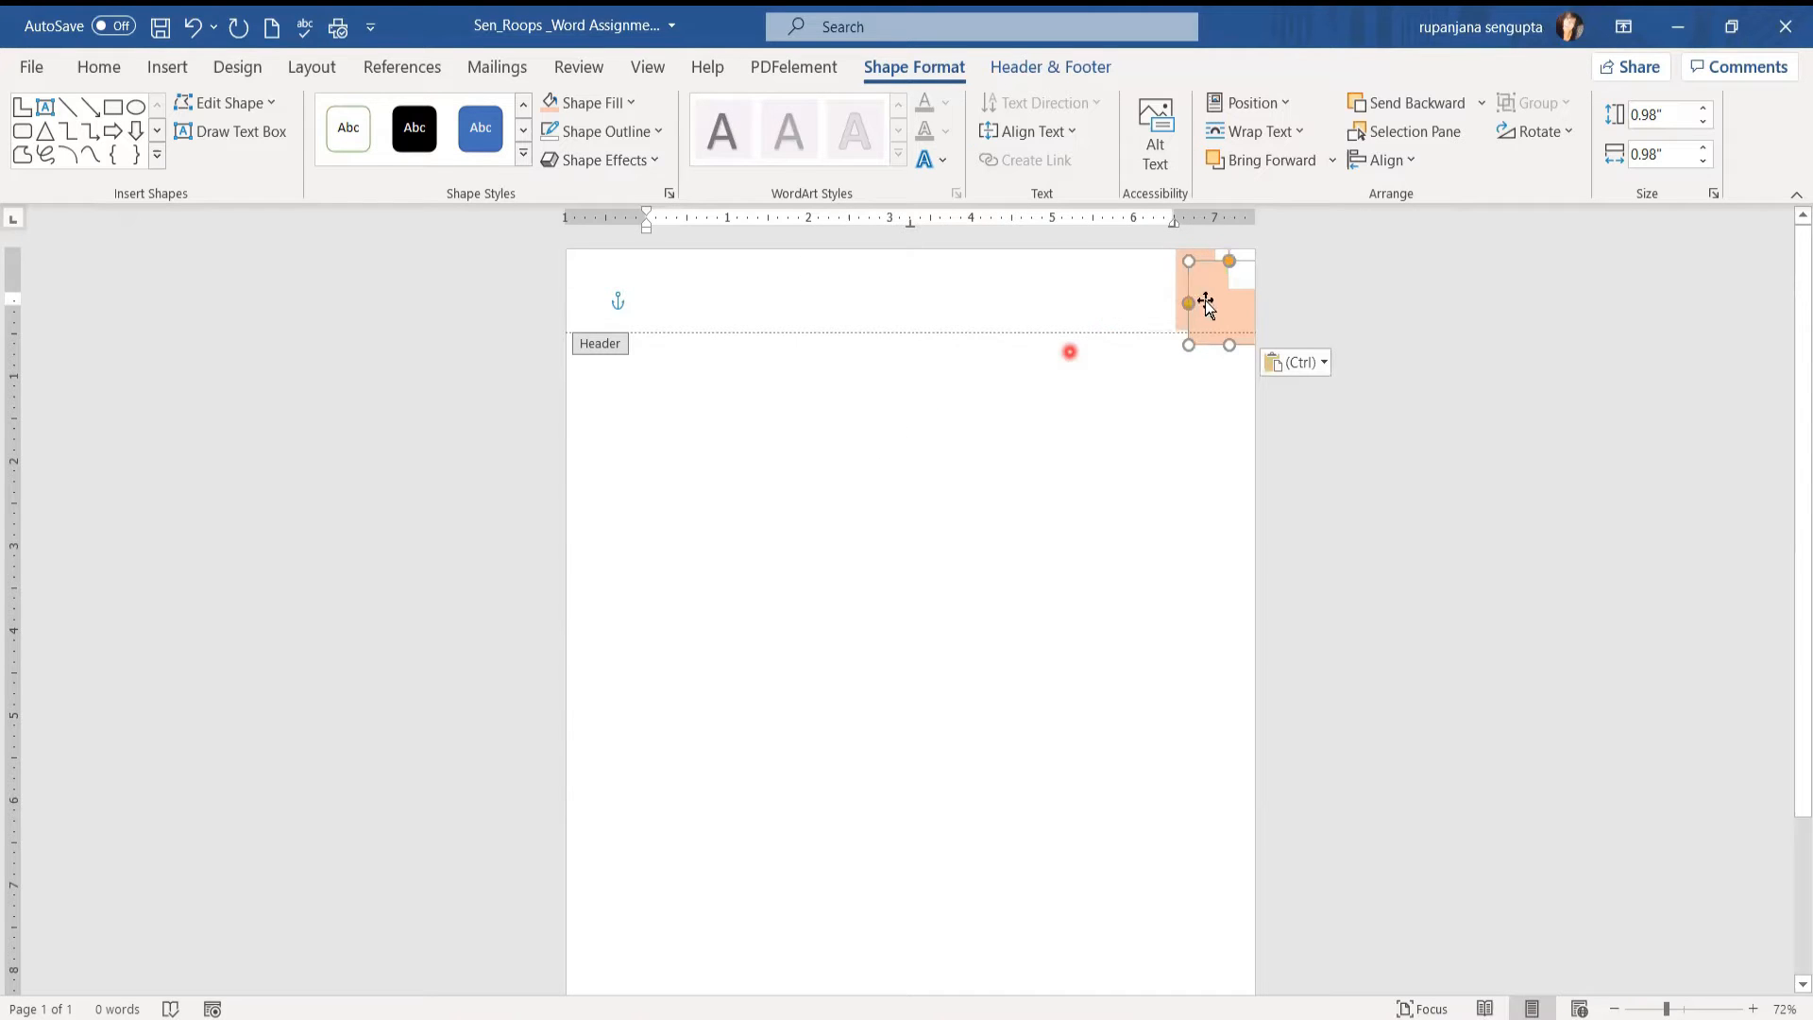
drag(1227, 302, 955, 302)
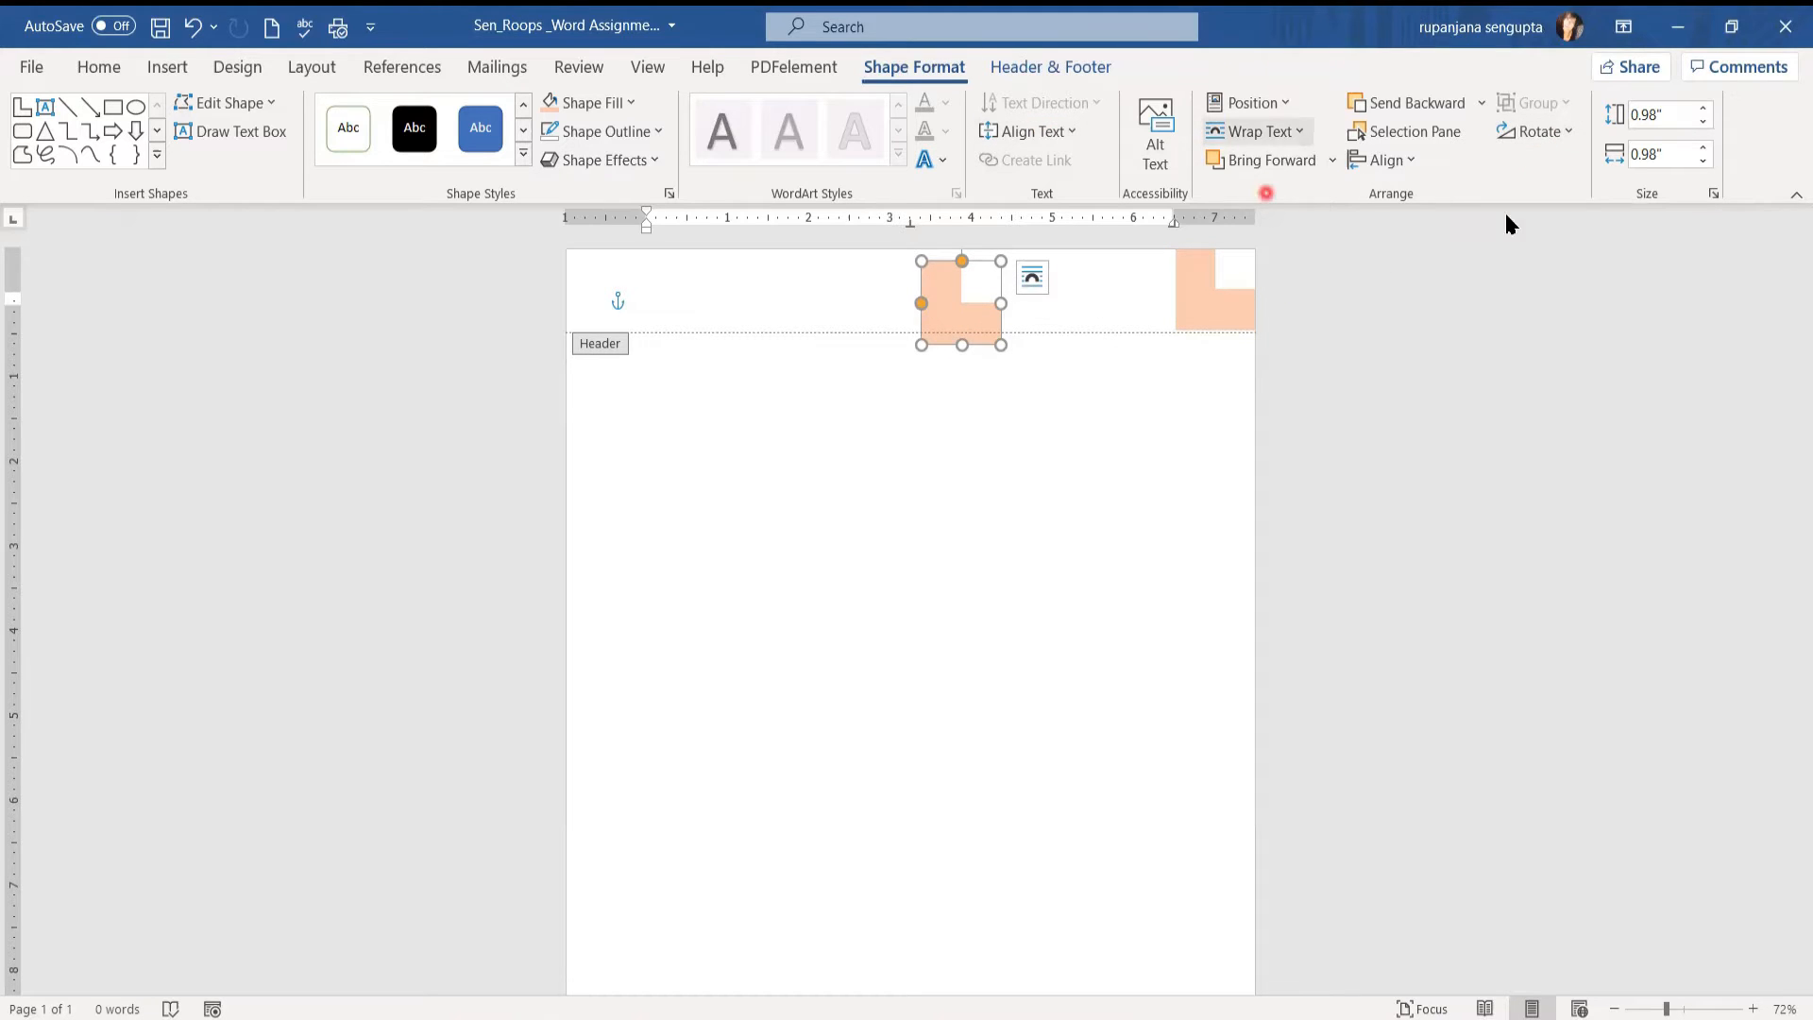
Step: Flip the copied L-shape horizontally and place it in the page's top-left corner
click(1569, 134)
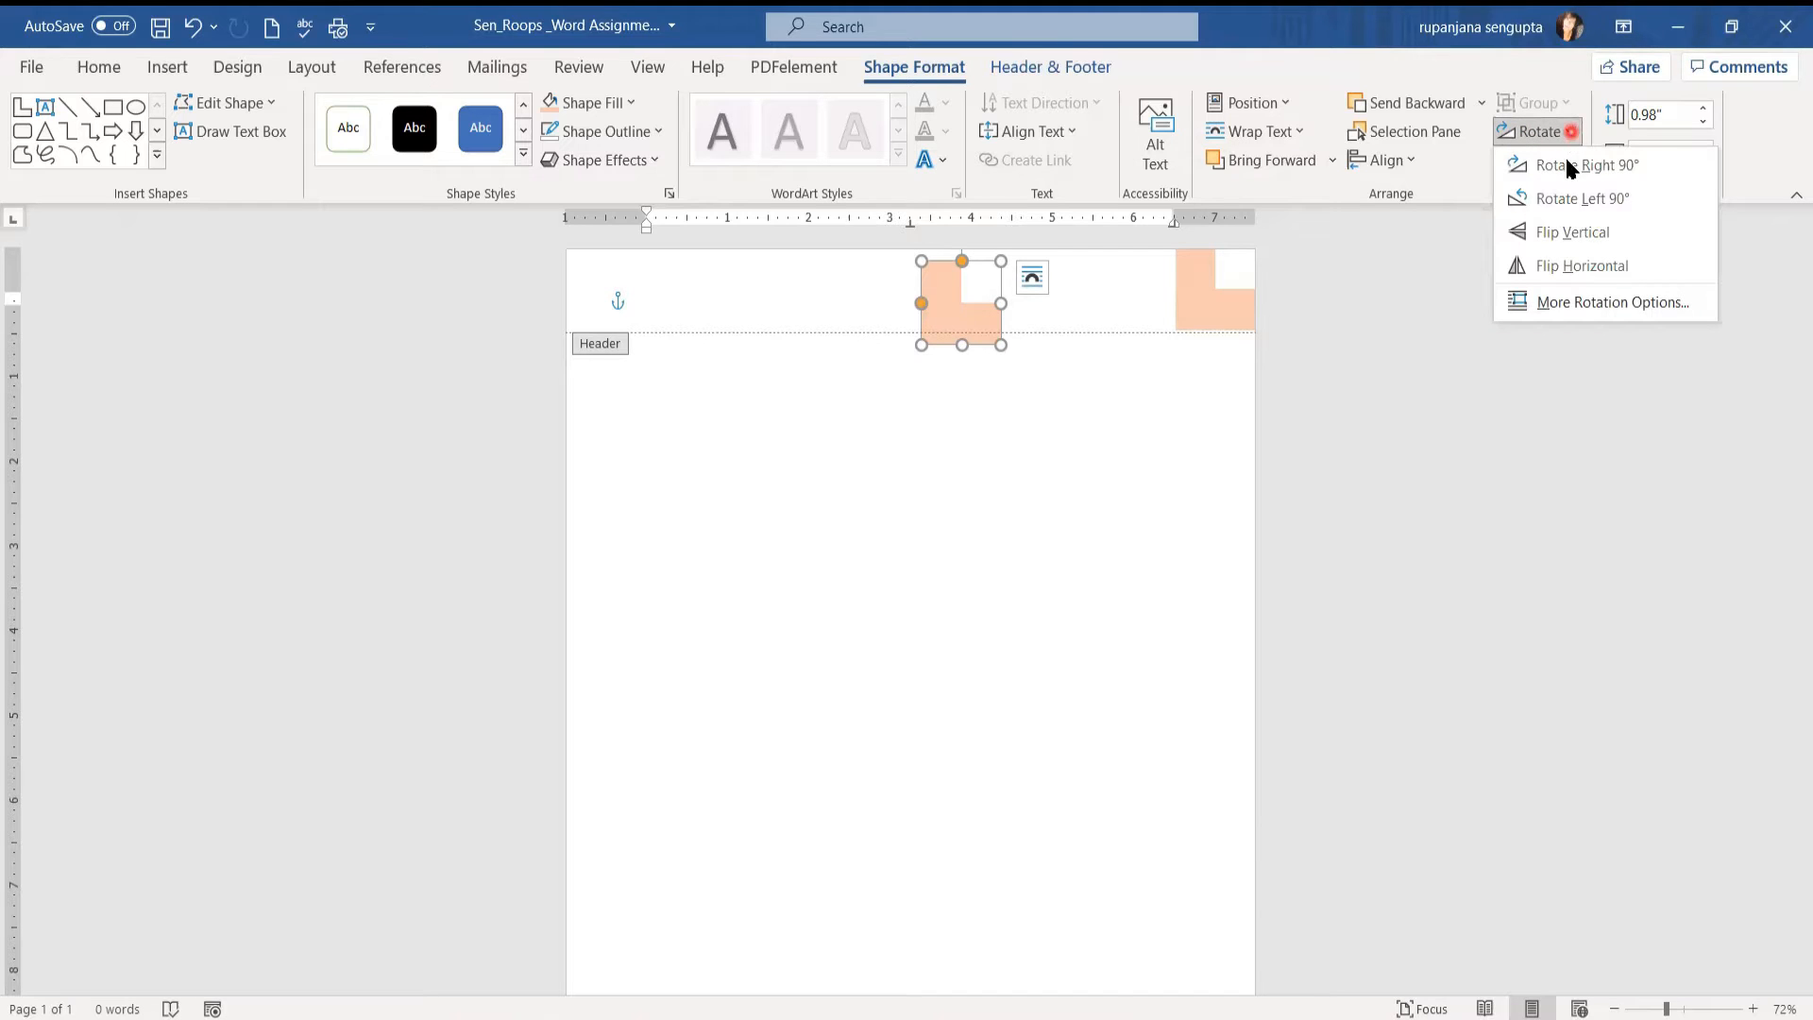
click(1554, 273)
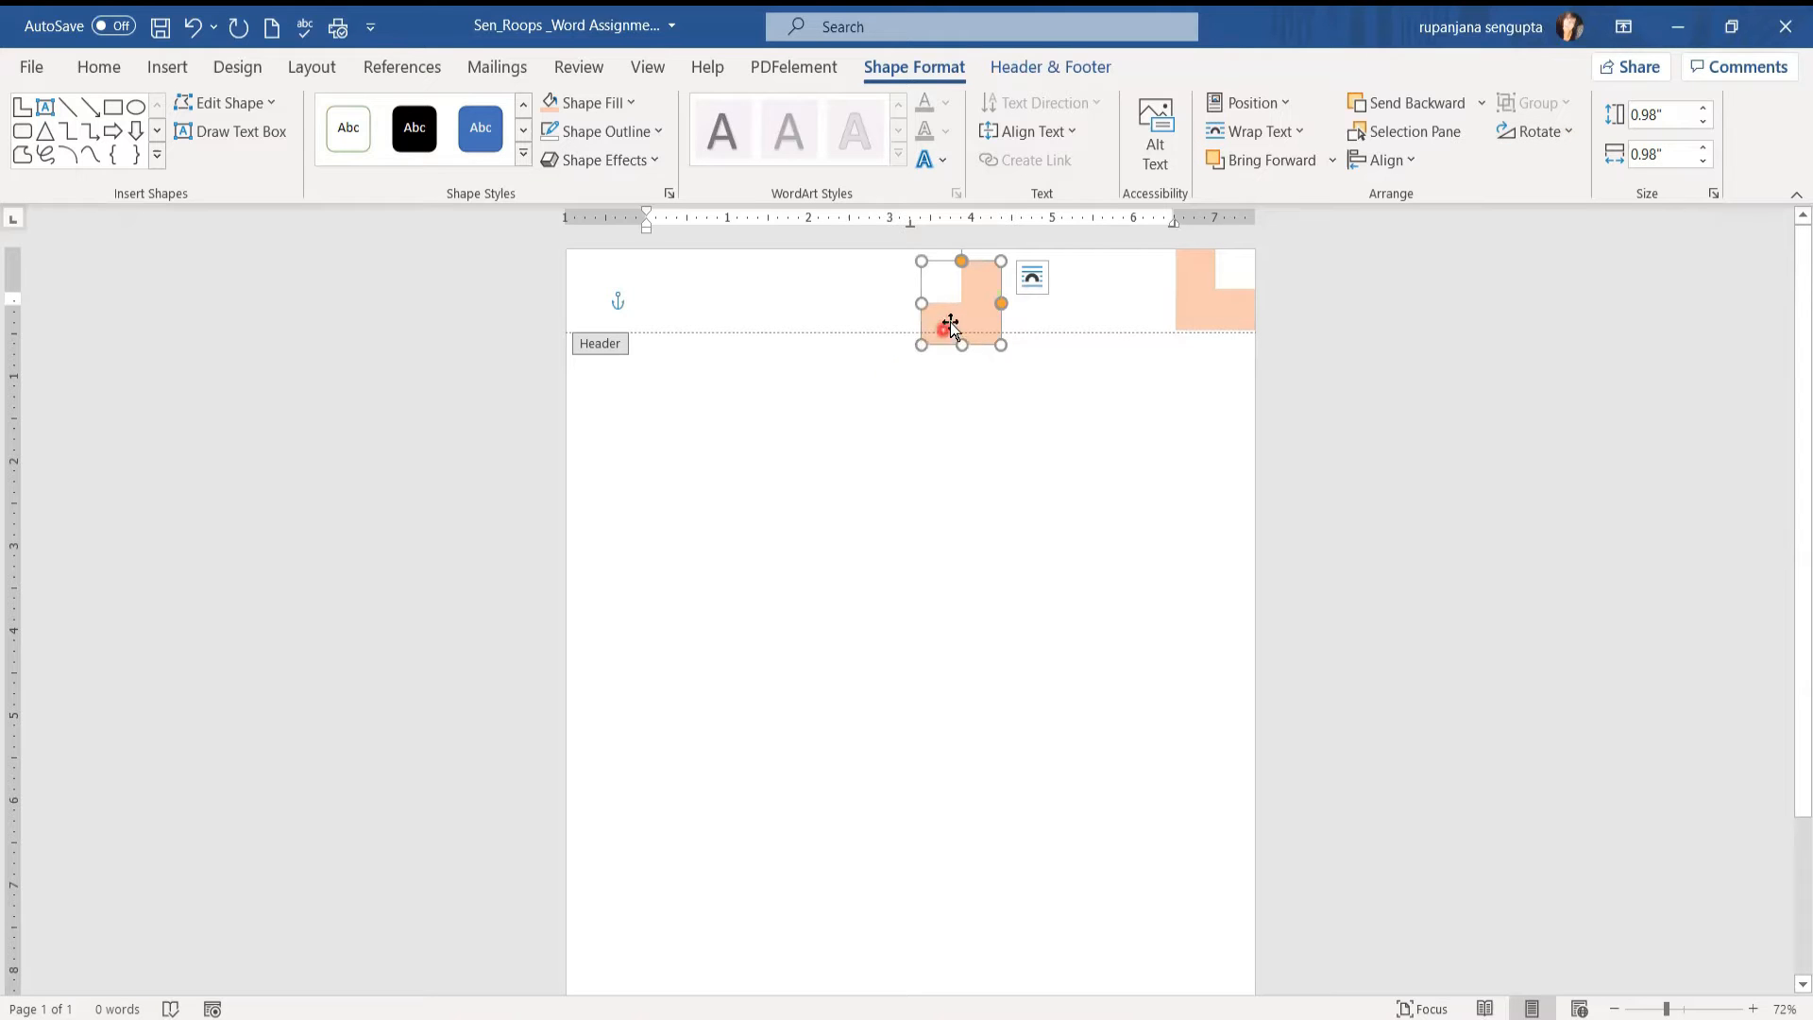
drag(952, 321, 599, 305)
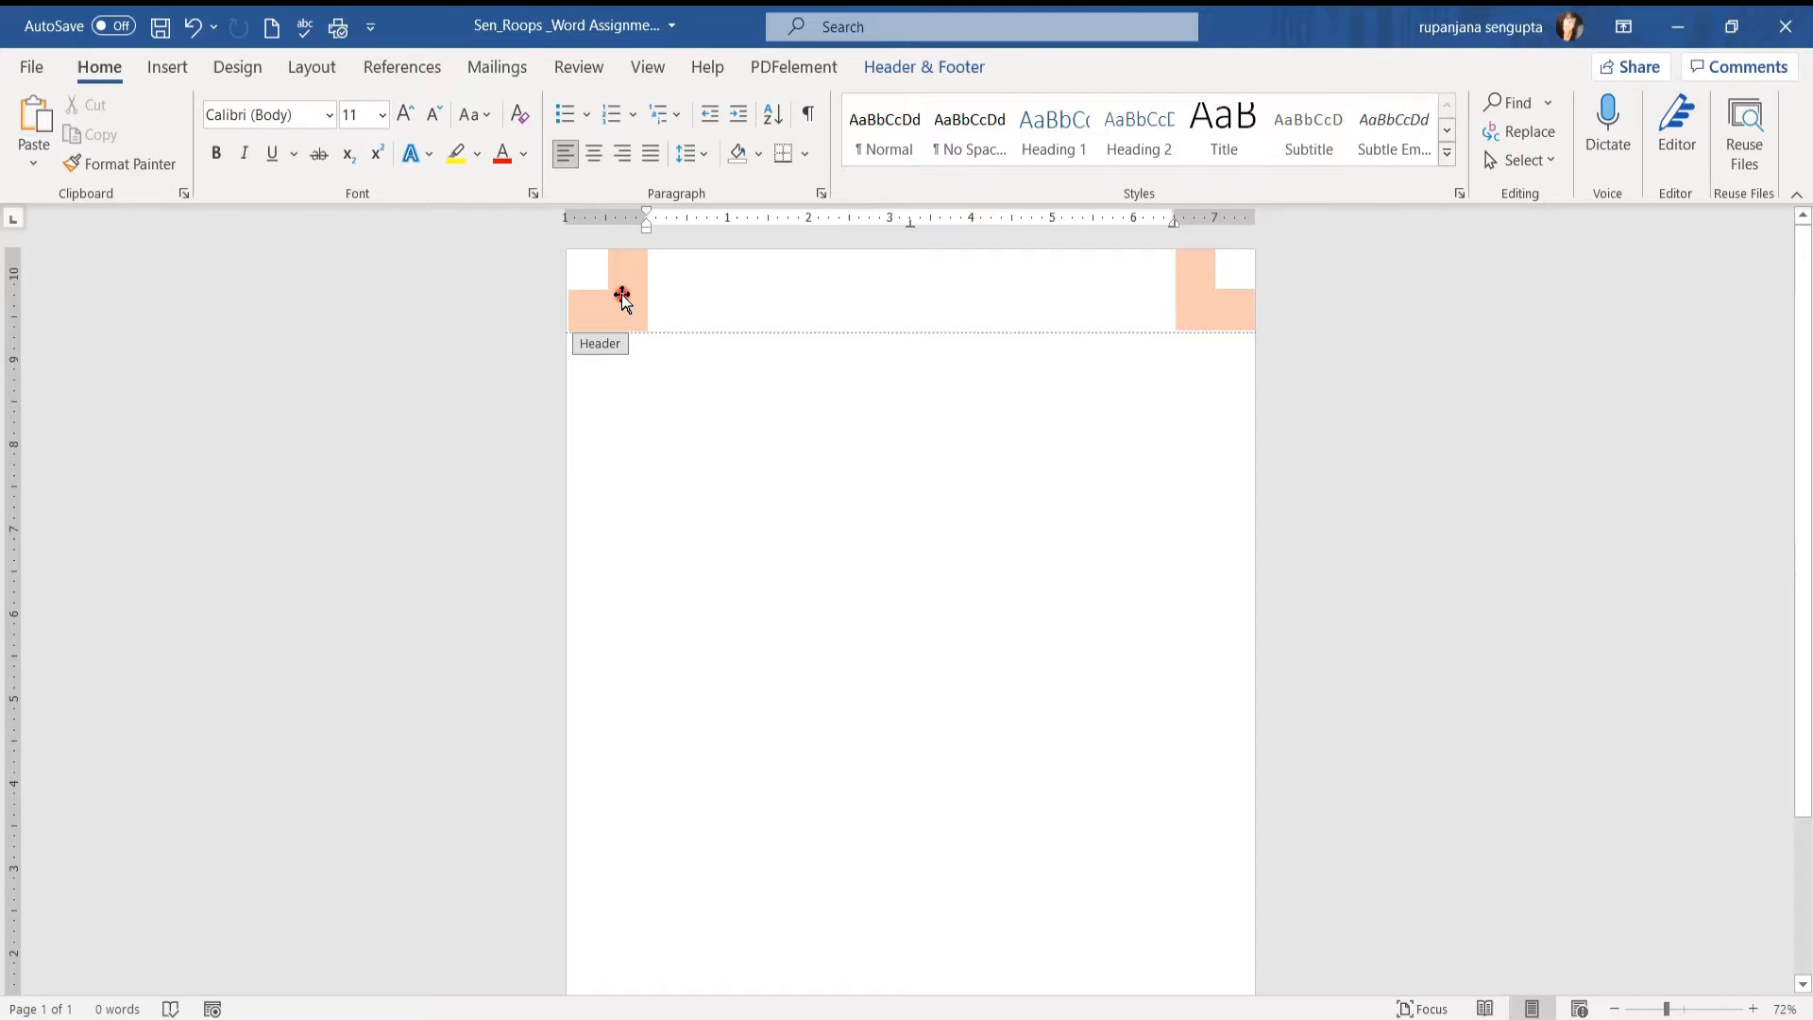
Step: Duplicate the top-left L-shape and place the copy in the page area below it
click(621, 292)
right_click(621, 293)
click(663, 347)
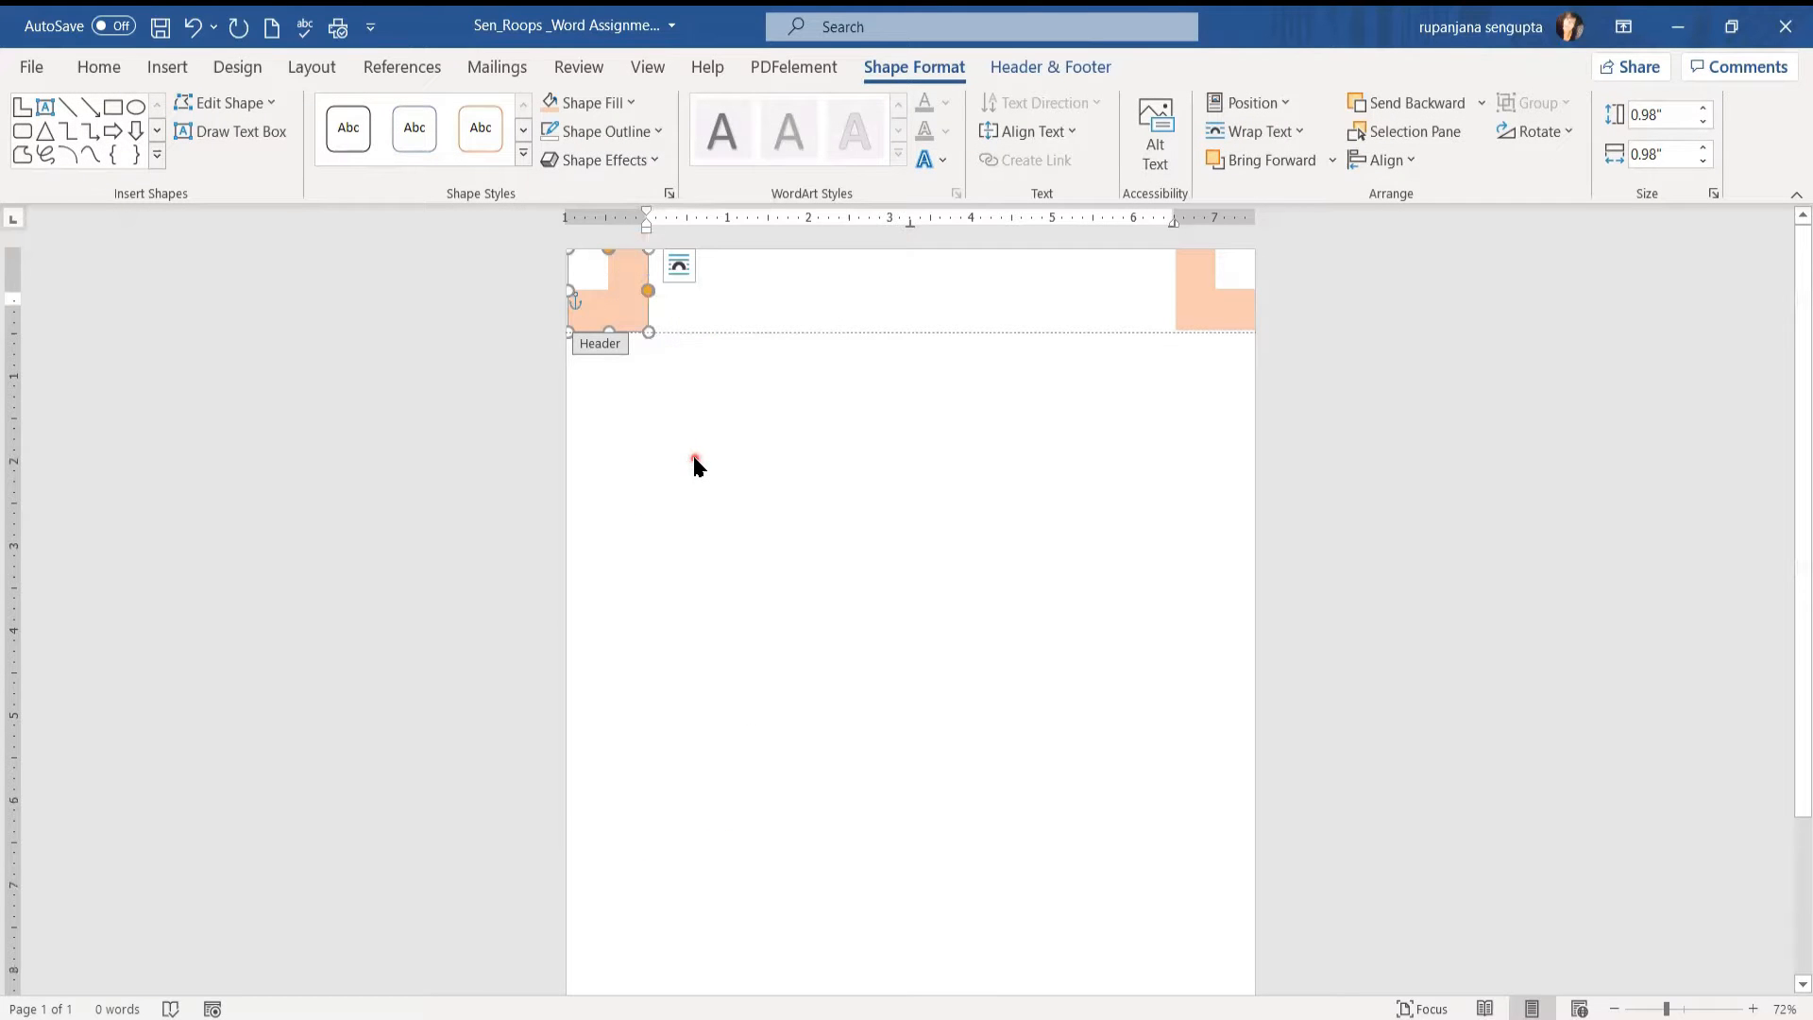
right_click(695, 465)
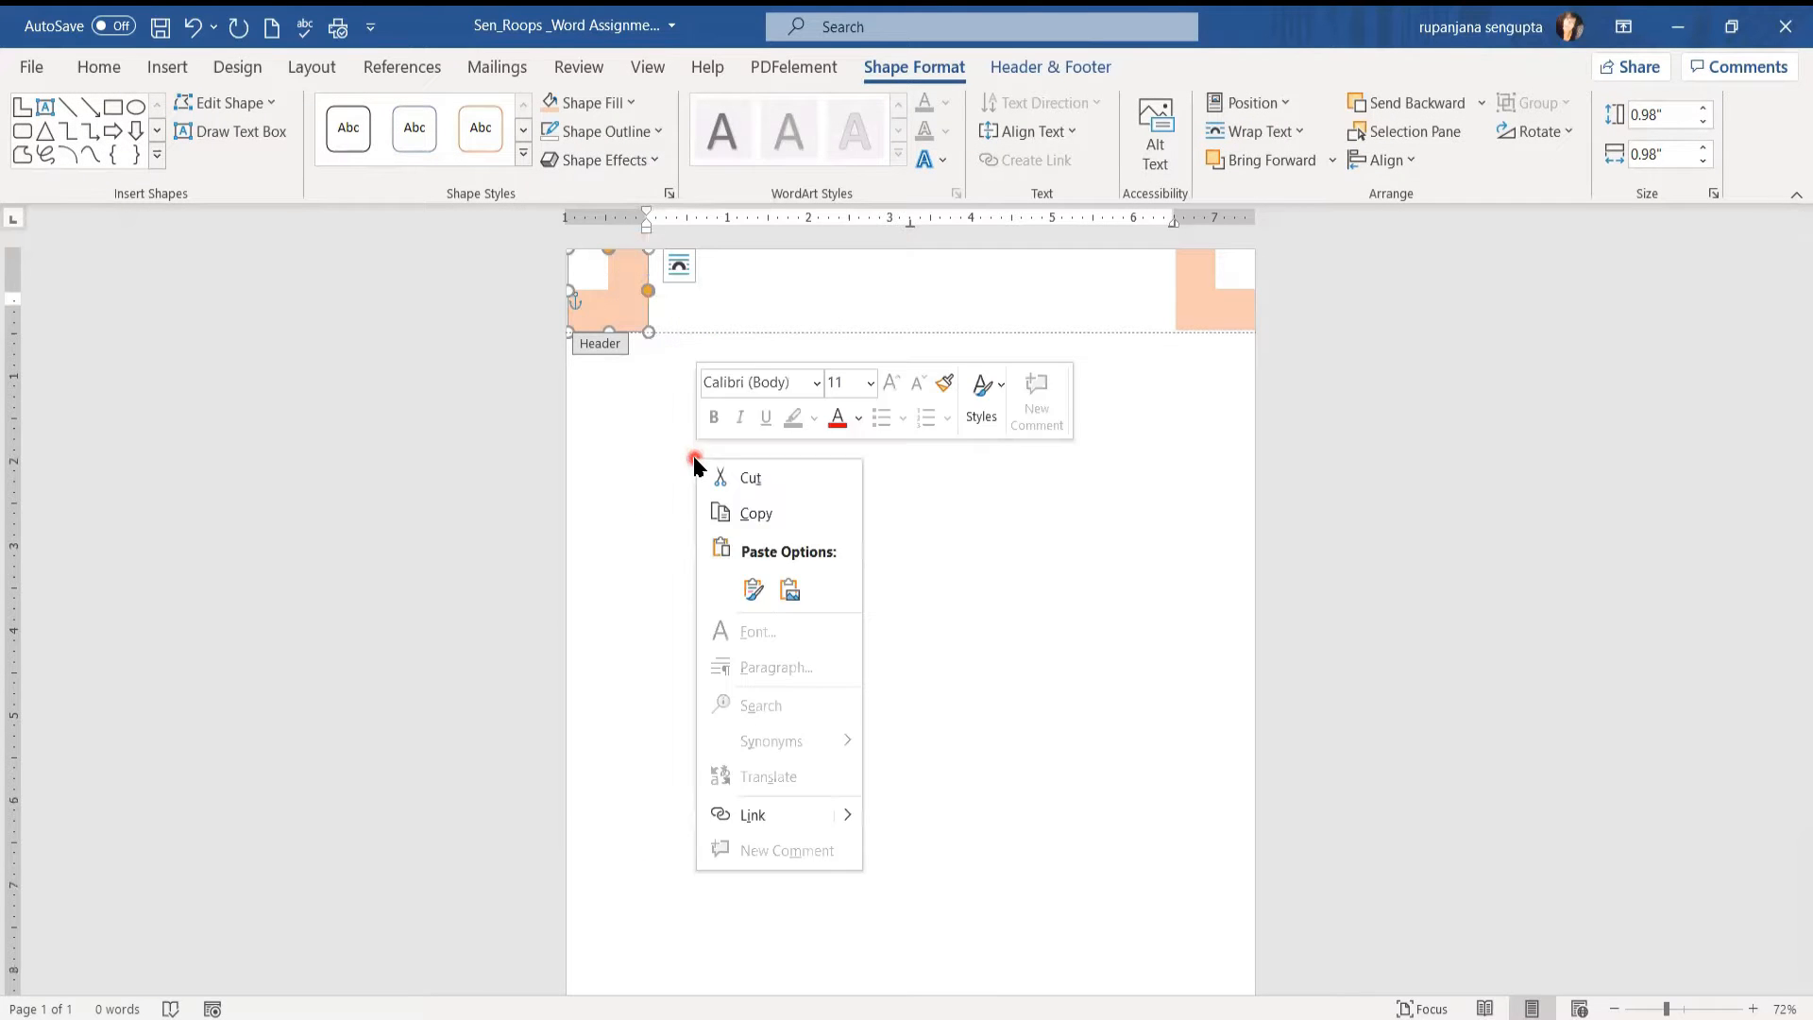
click(744, 590)
drag(611, 330, 649, 479)
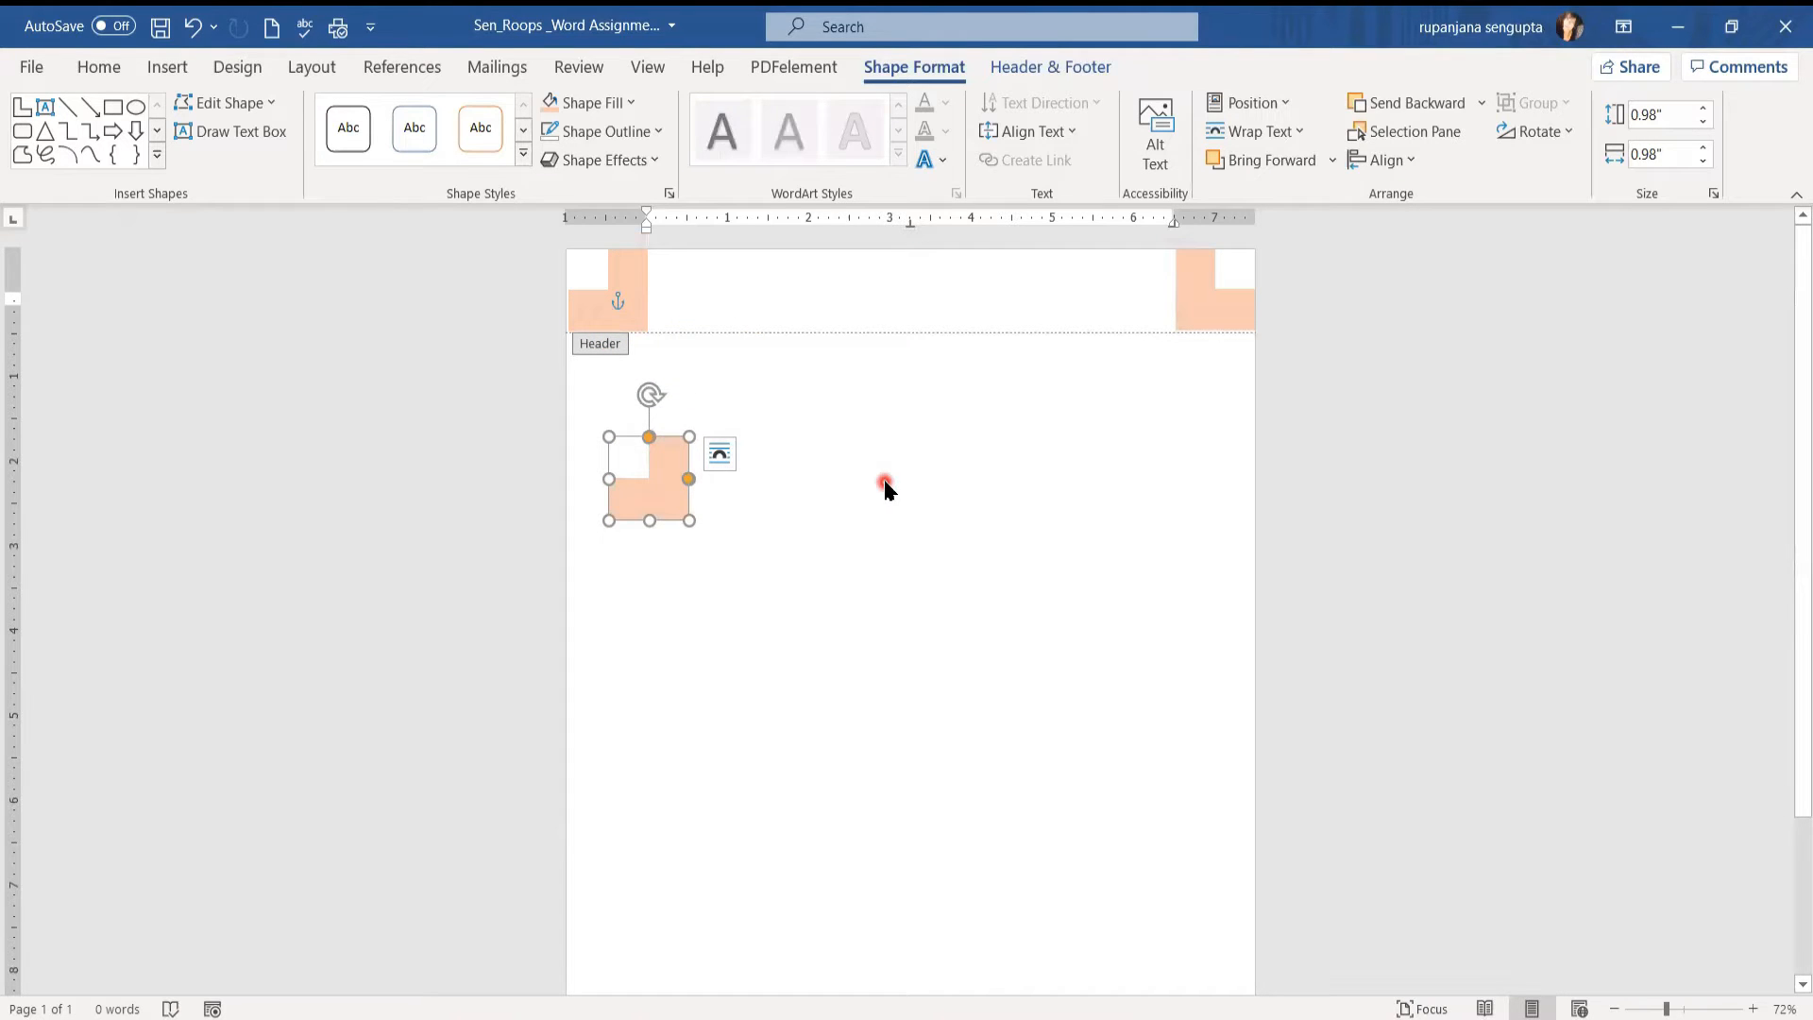
Step: Flip the new L-shape vertically and place it in the page's bottom-left corner
click(1571, 142)
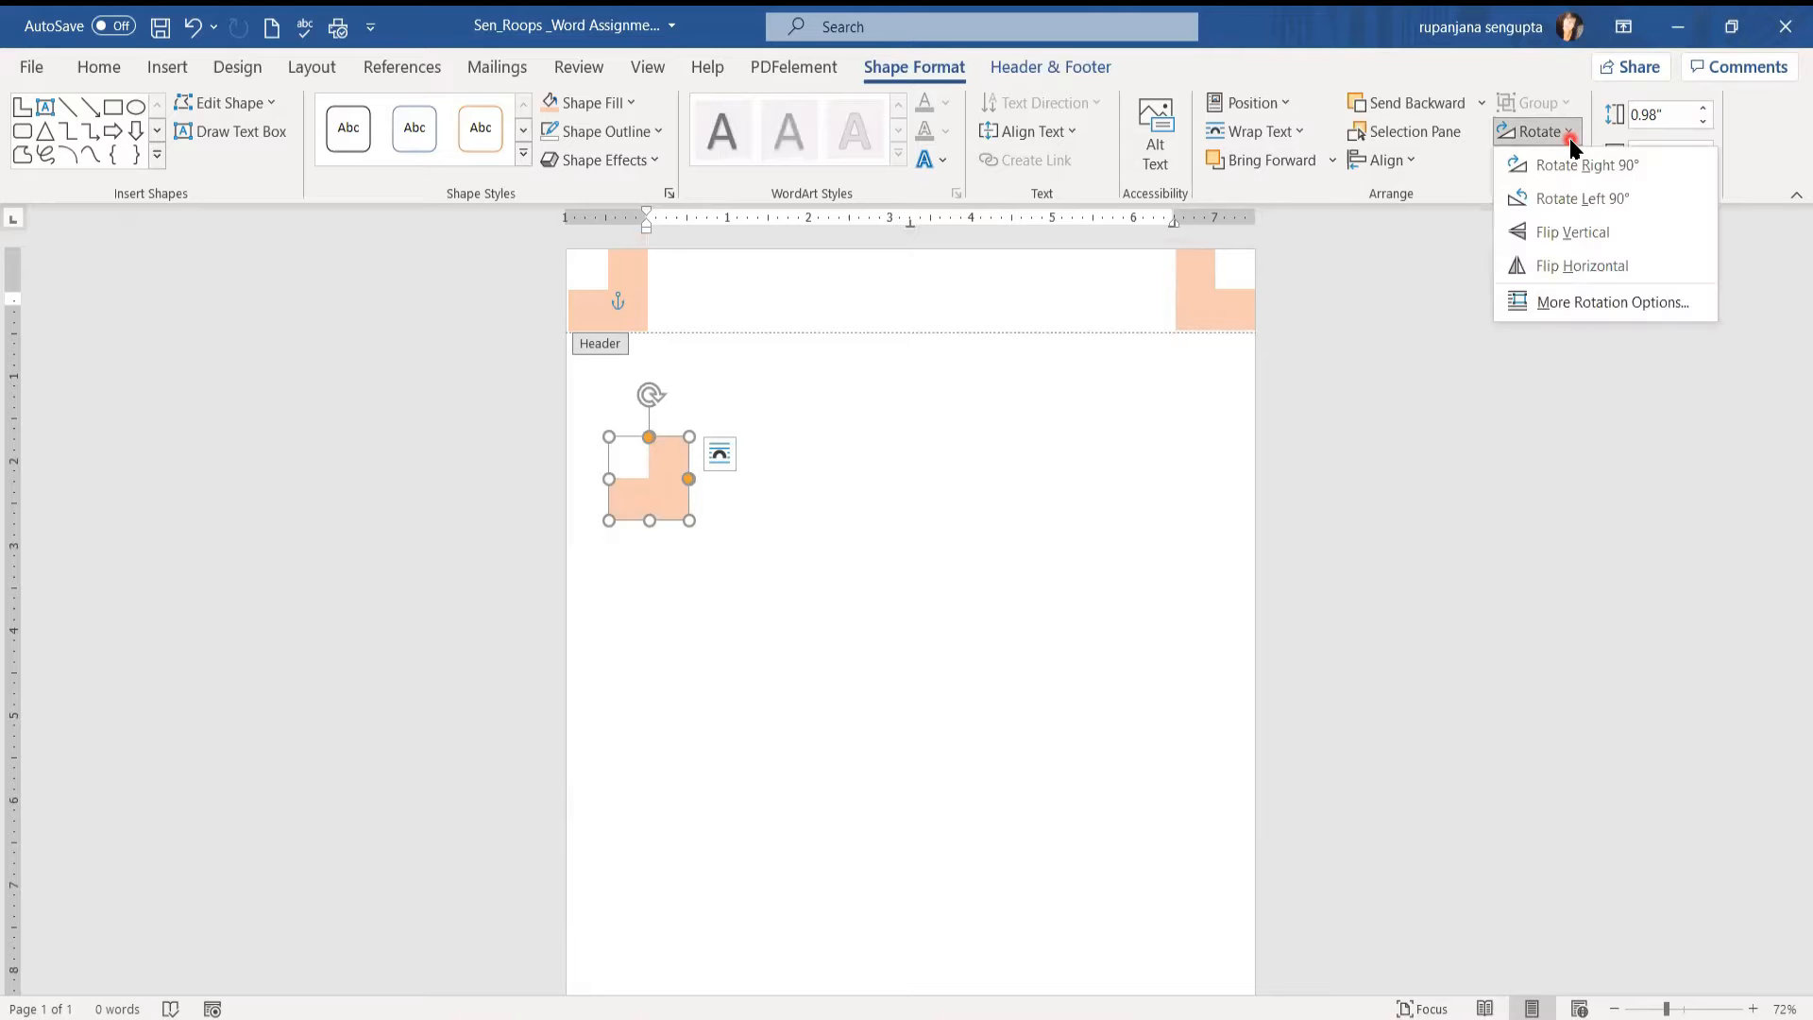
click(1572, 232)
drag(656, 465, 632, 933)
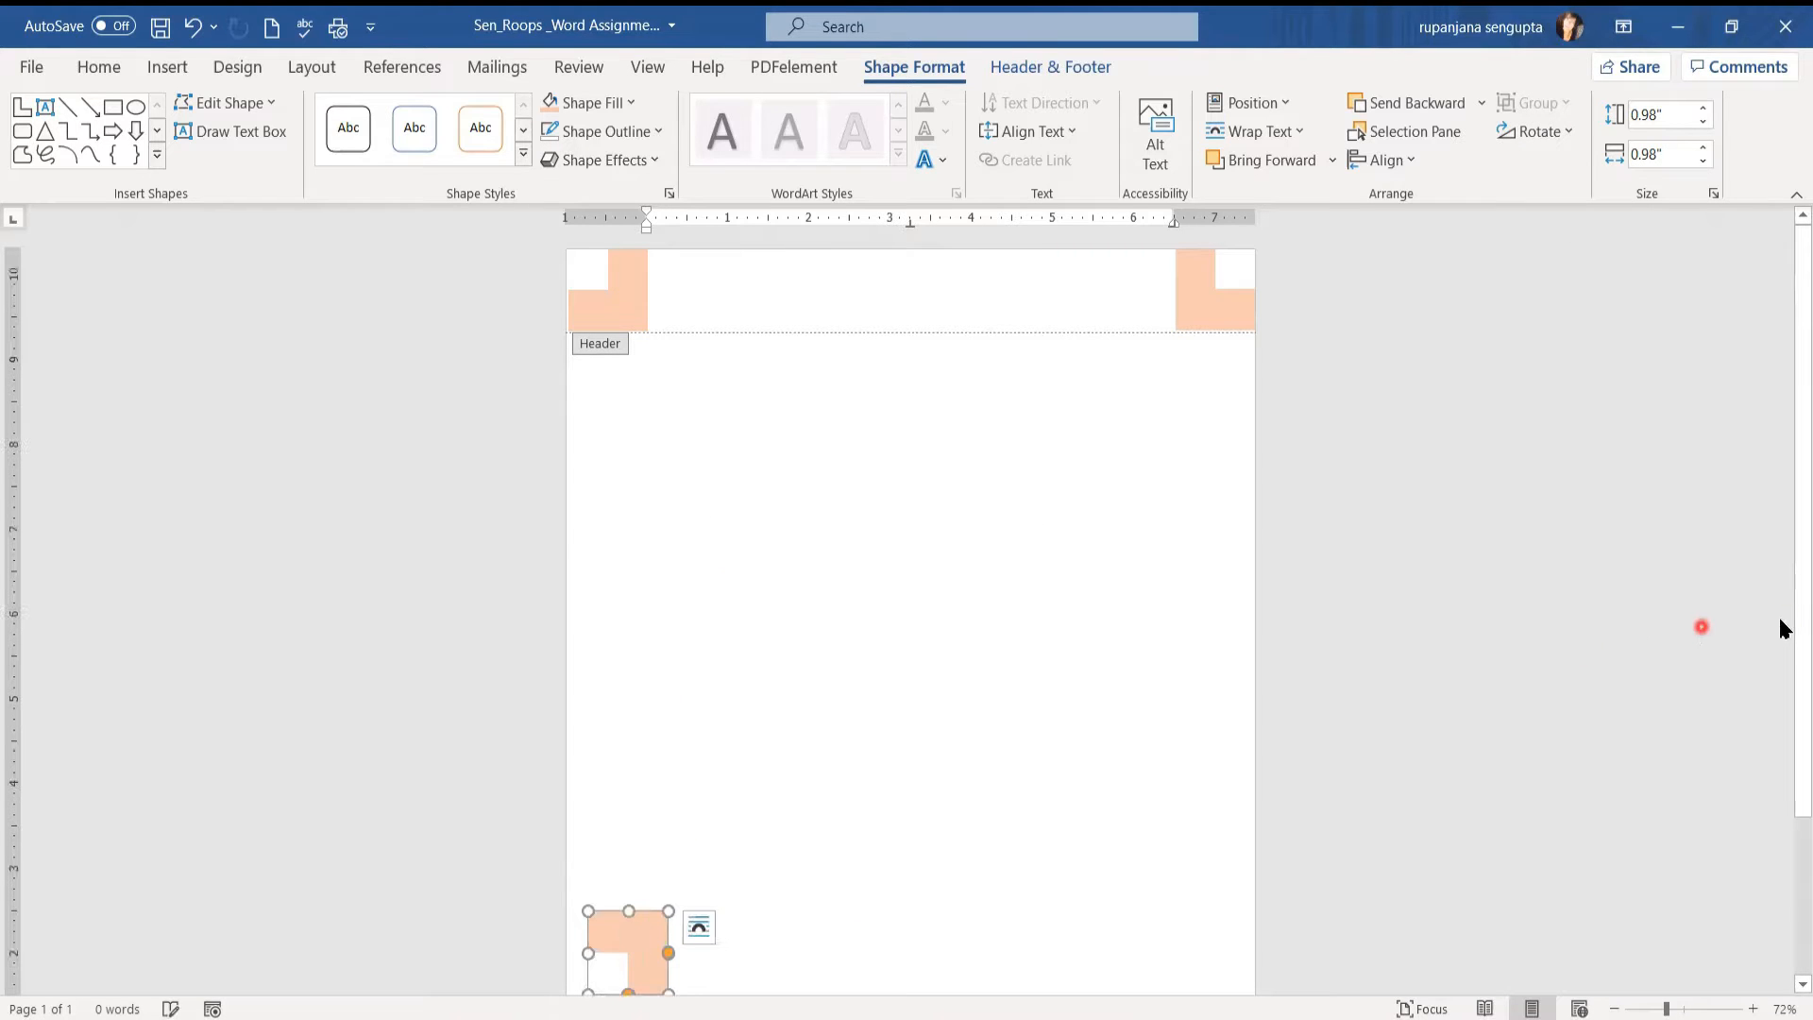
scroll(1784, 628, down, 3)
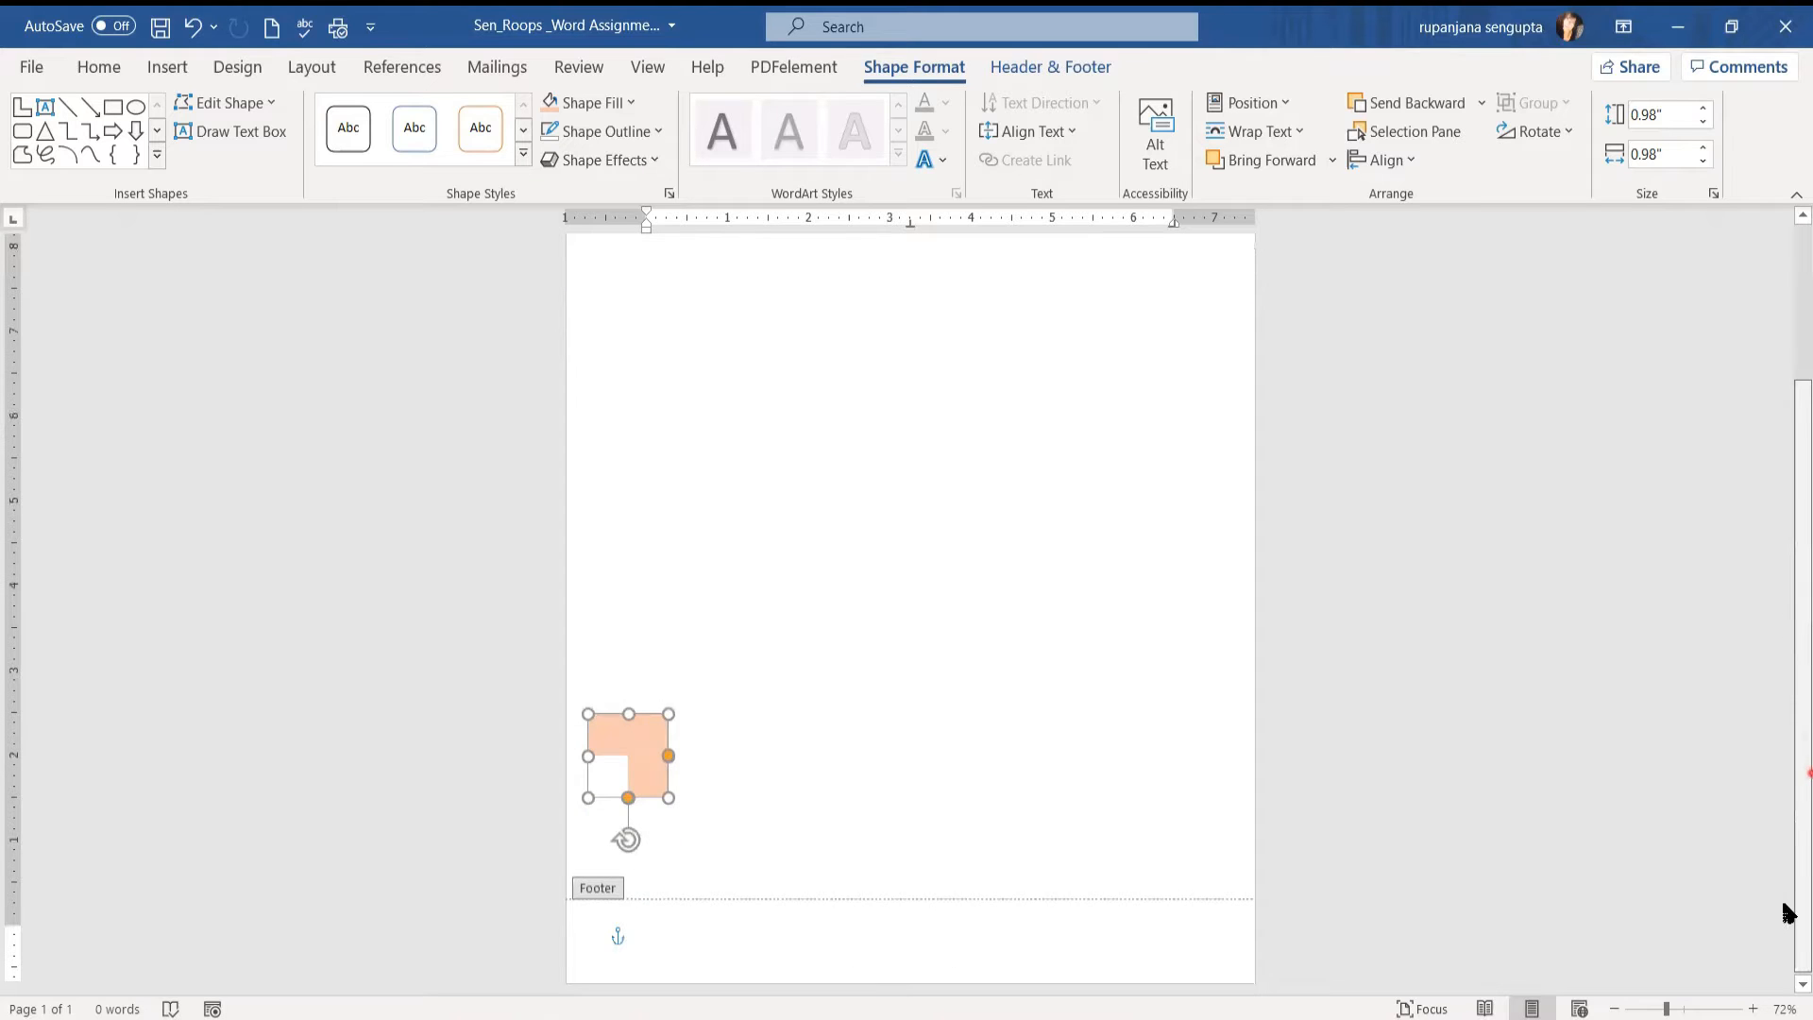
drag(628, 743, 624, 923)
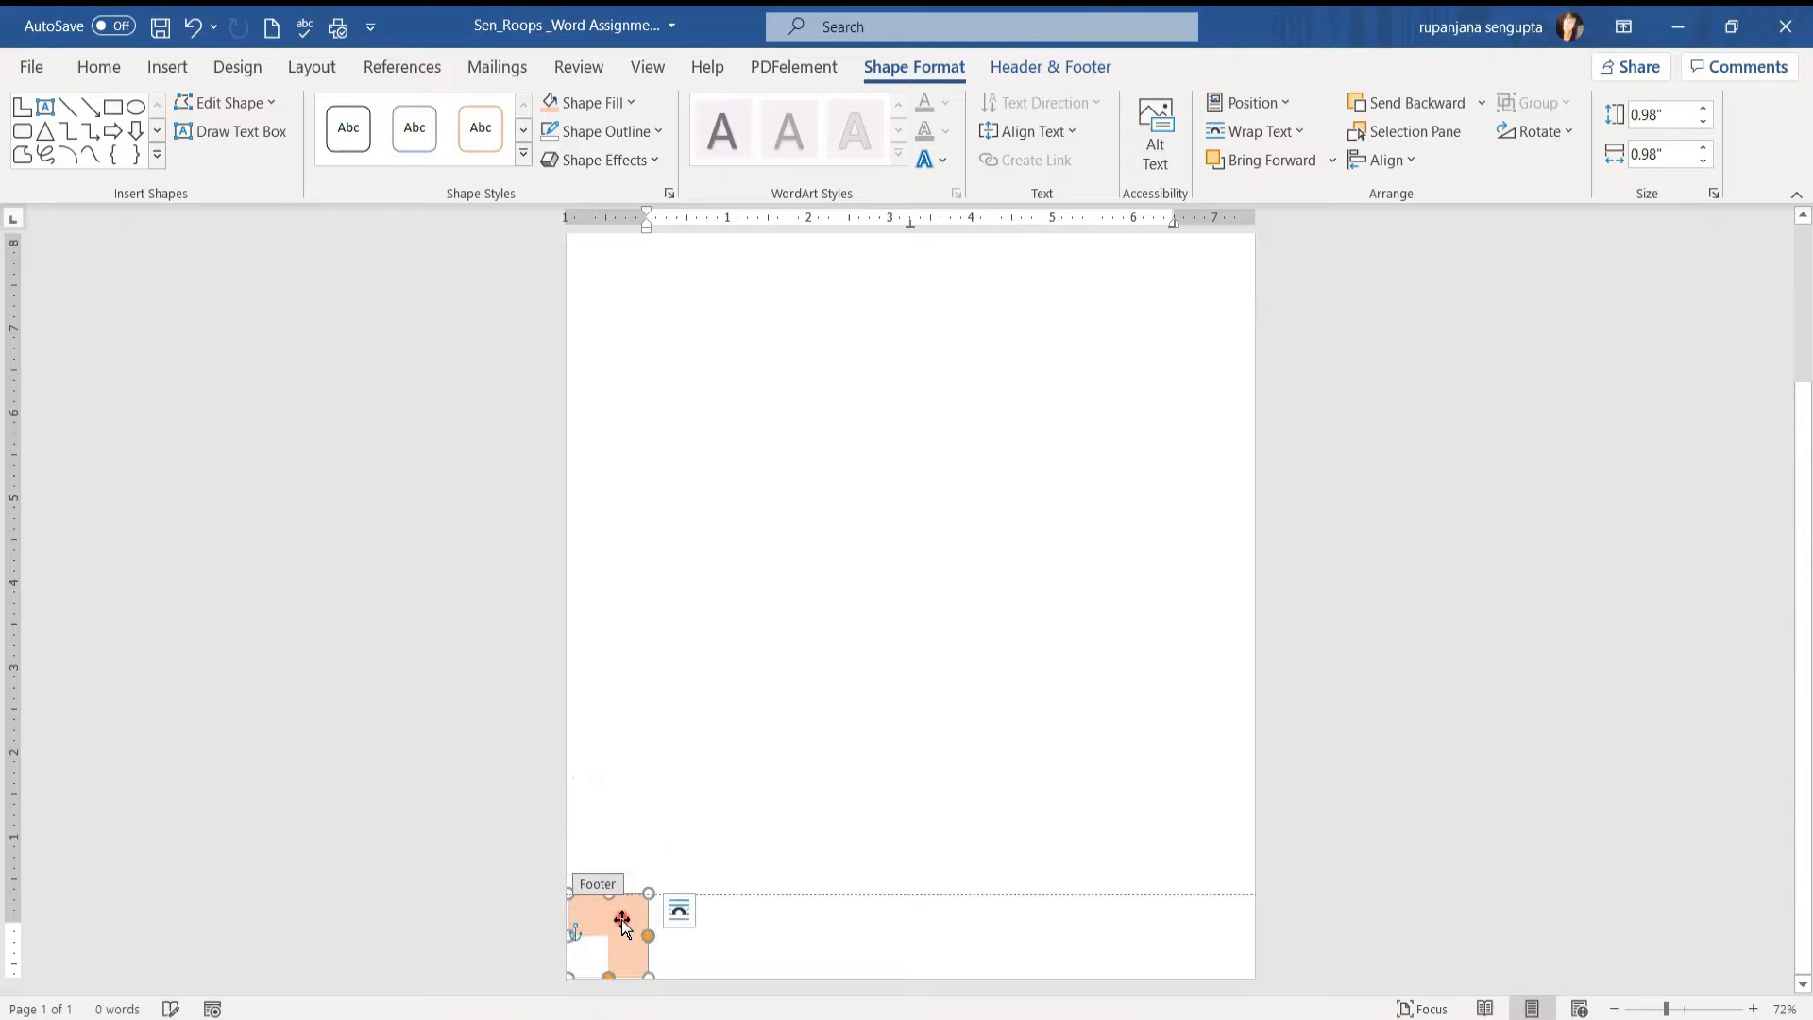
Step: Duplicate the bottom-left L-shape and set the copy beside it, just above the footer
right_click(624, 925)
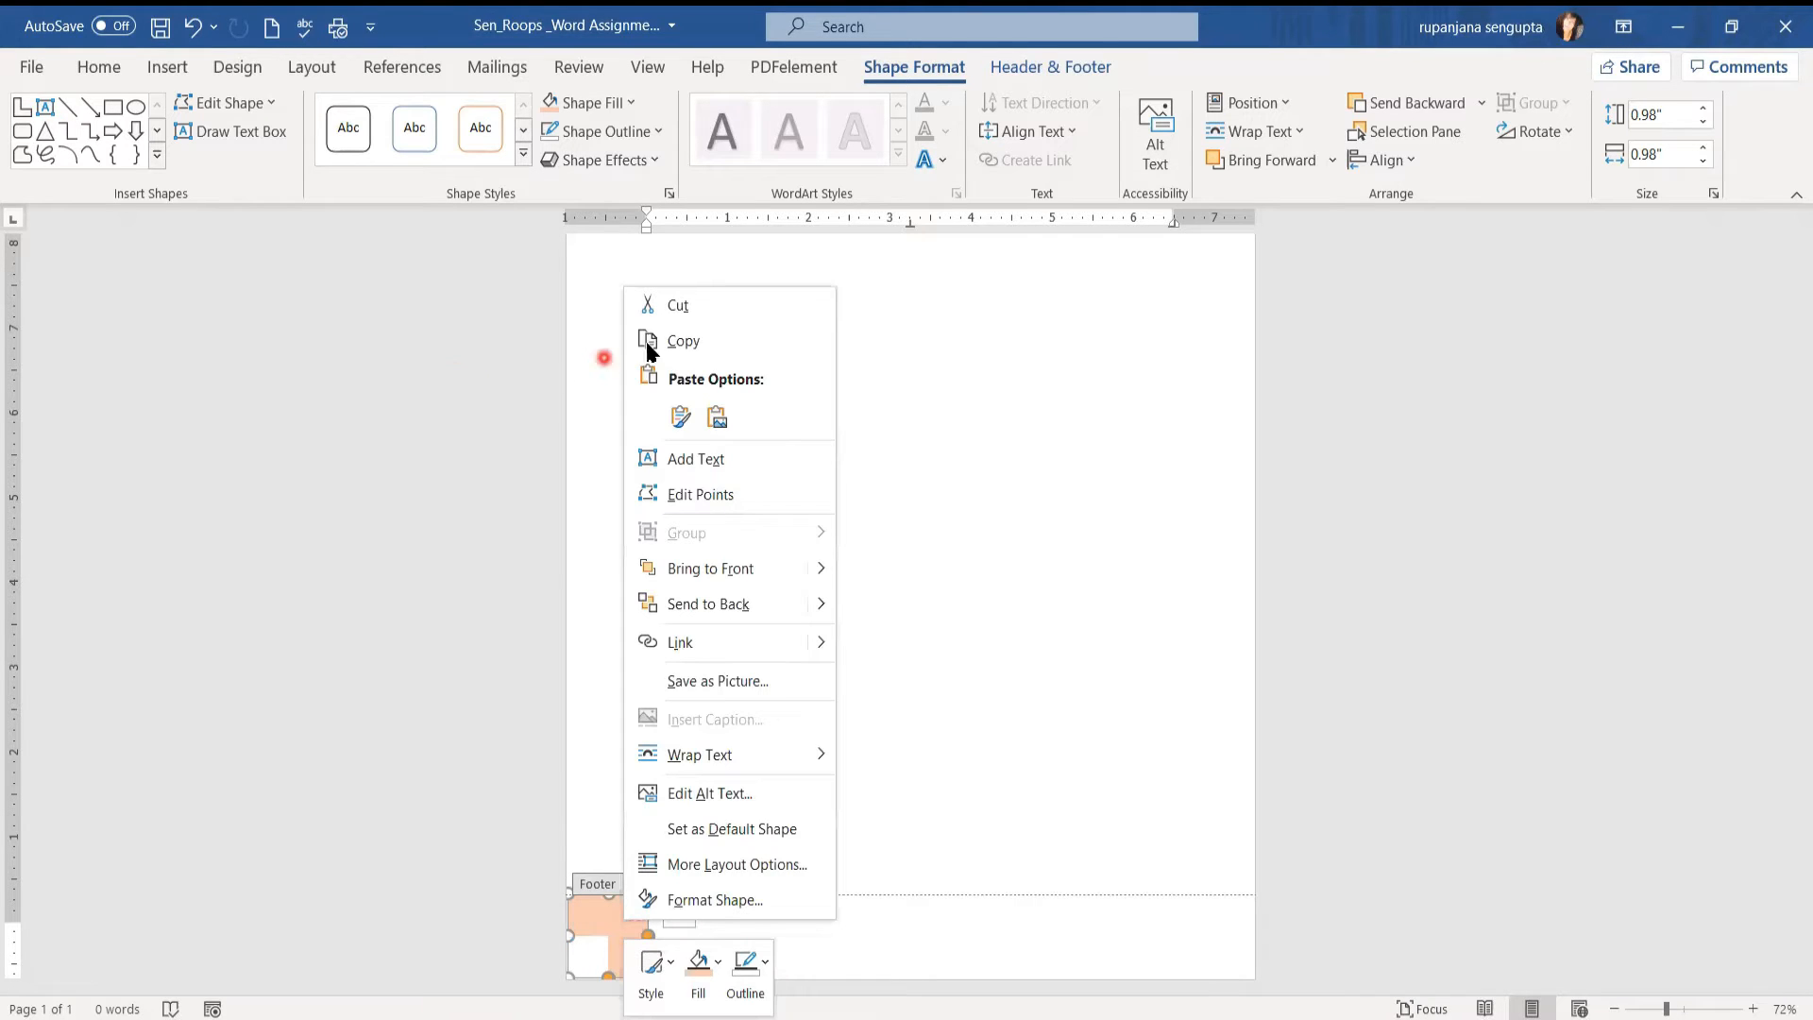
click(676, 338)
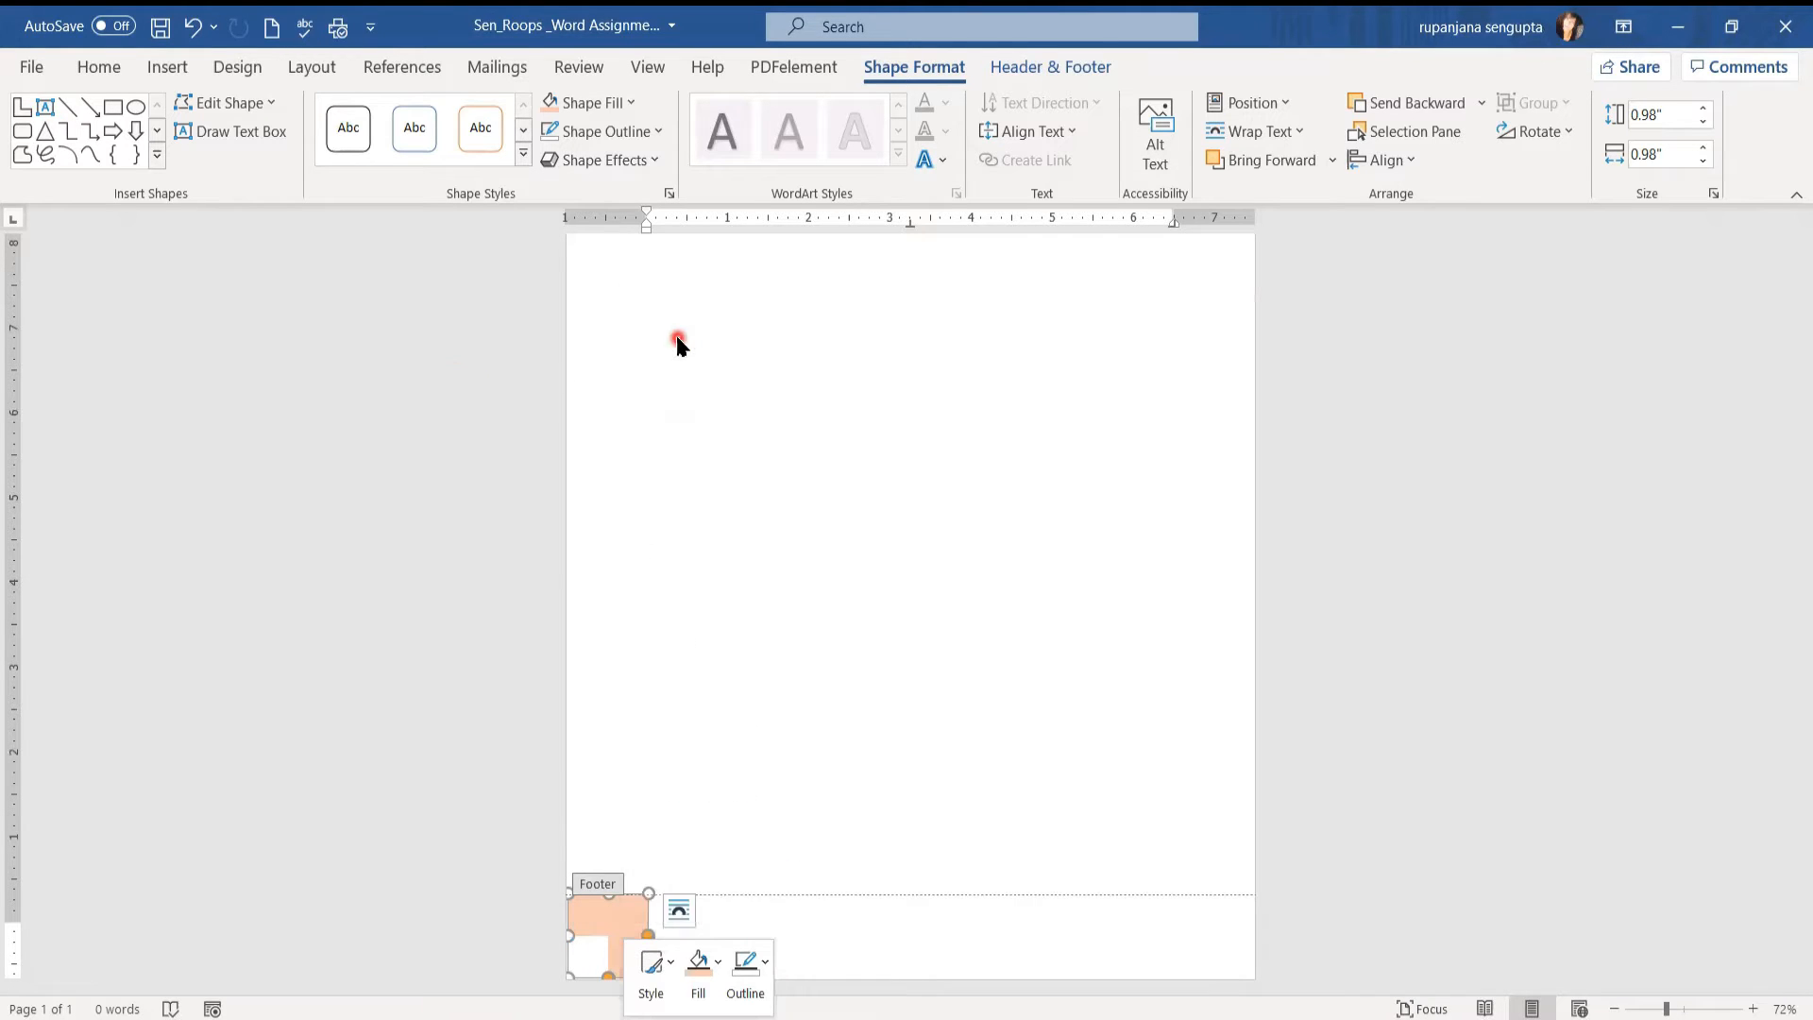
right_click(824, 542)
click(883, 682)
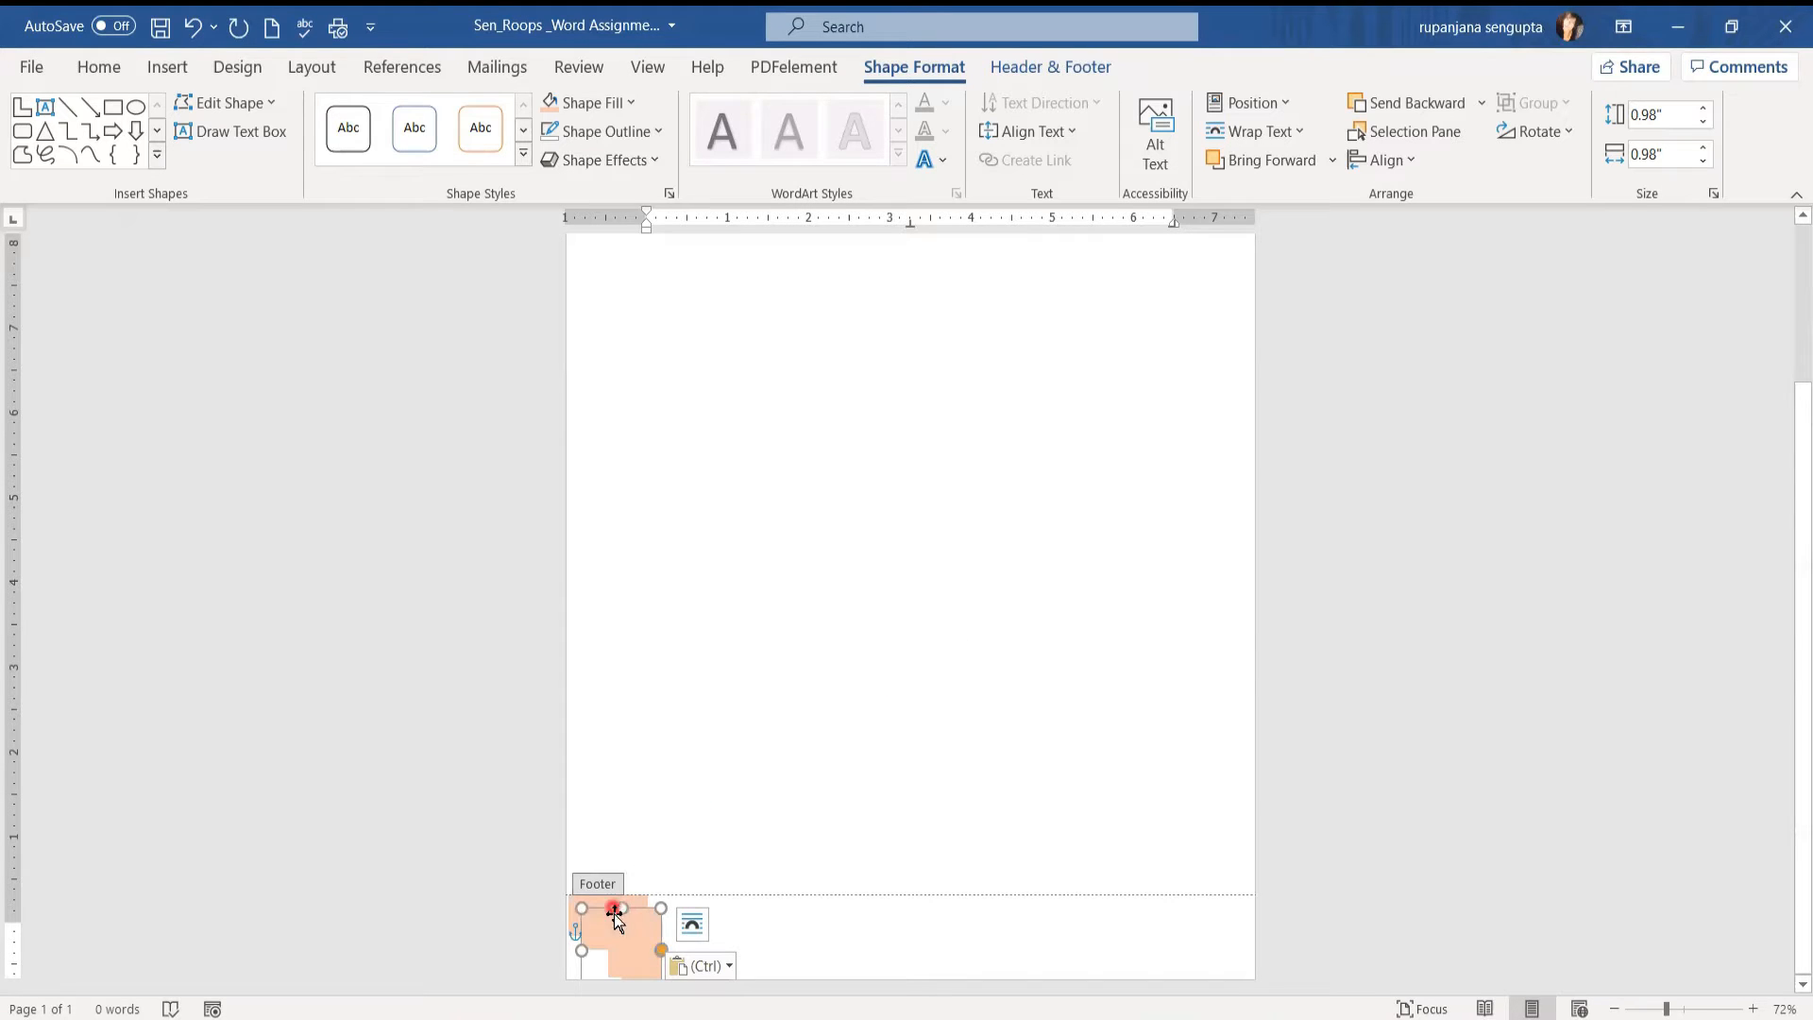
drag(626, 940, 752, 854)
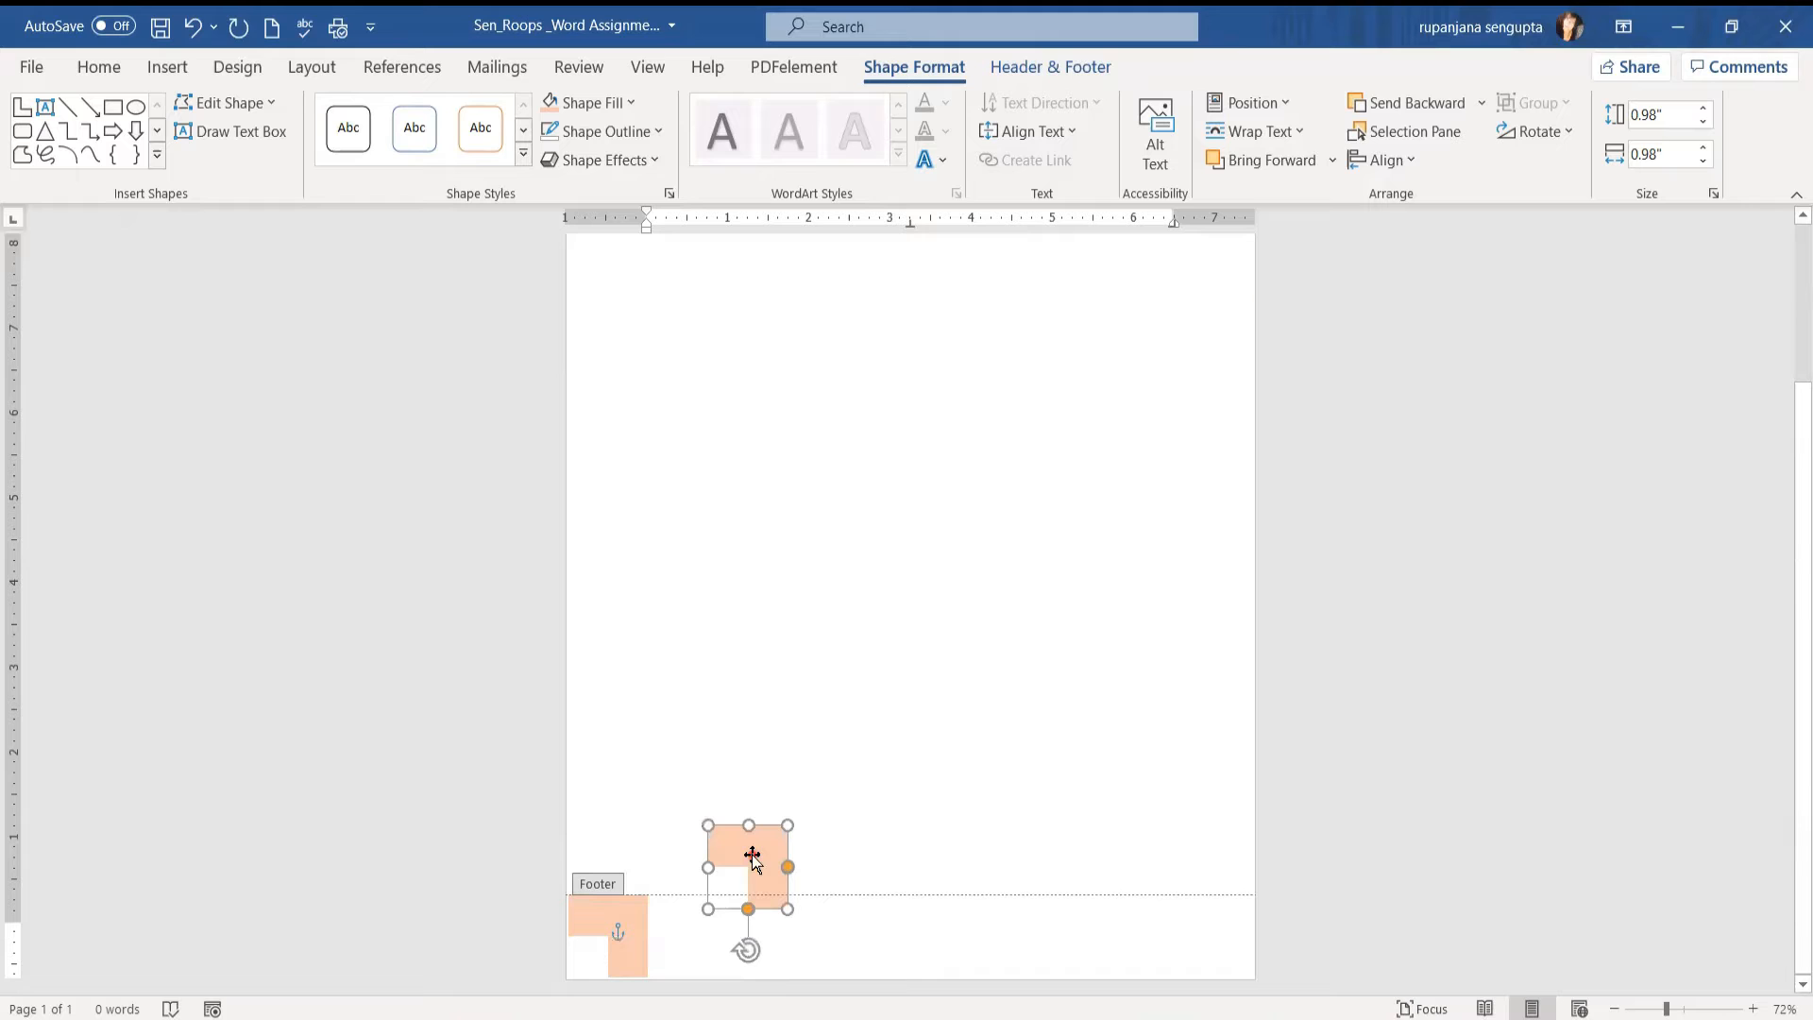
Step: Flip the footer copy horizontally and place it in the page's bottom-right corner
click(1574, 133)
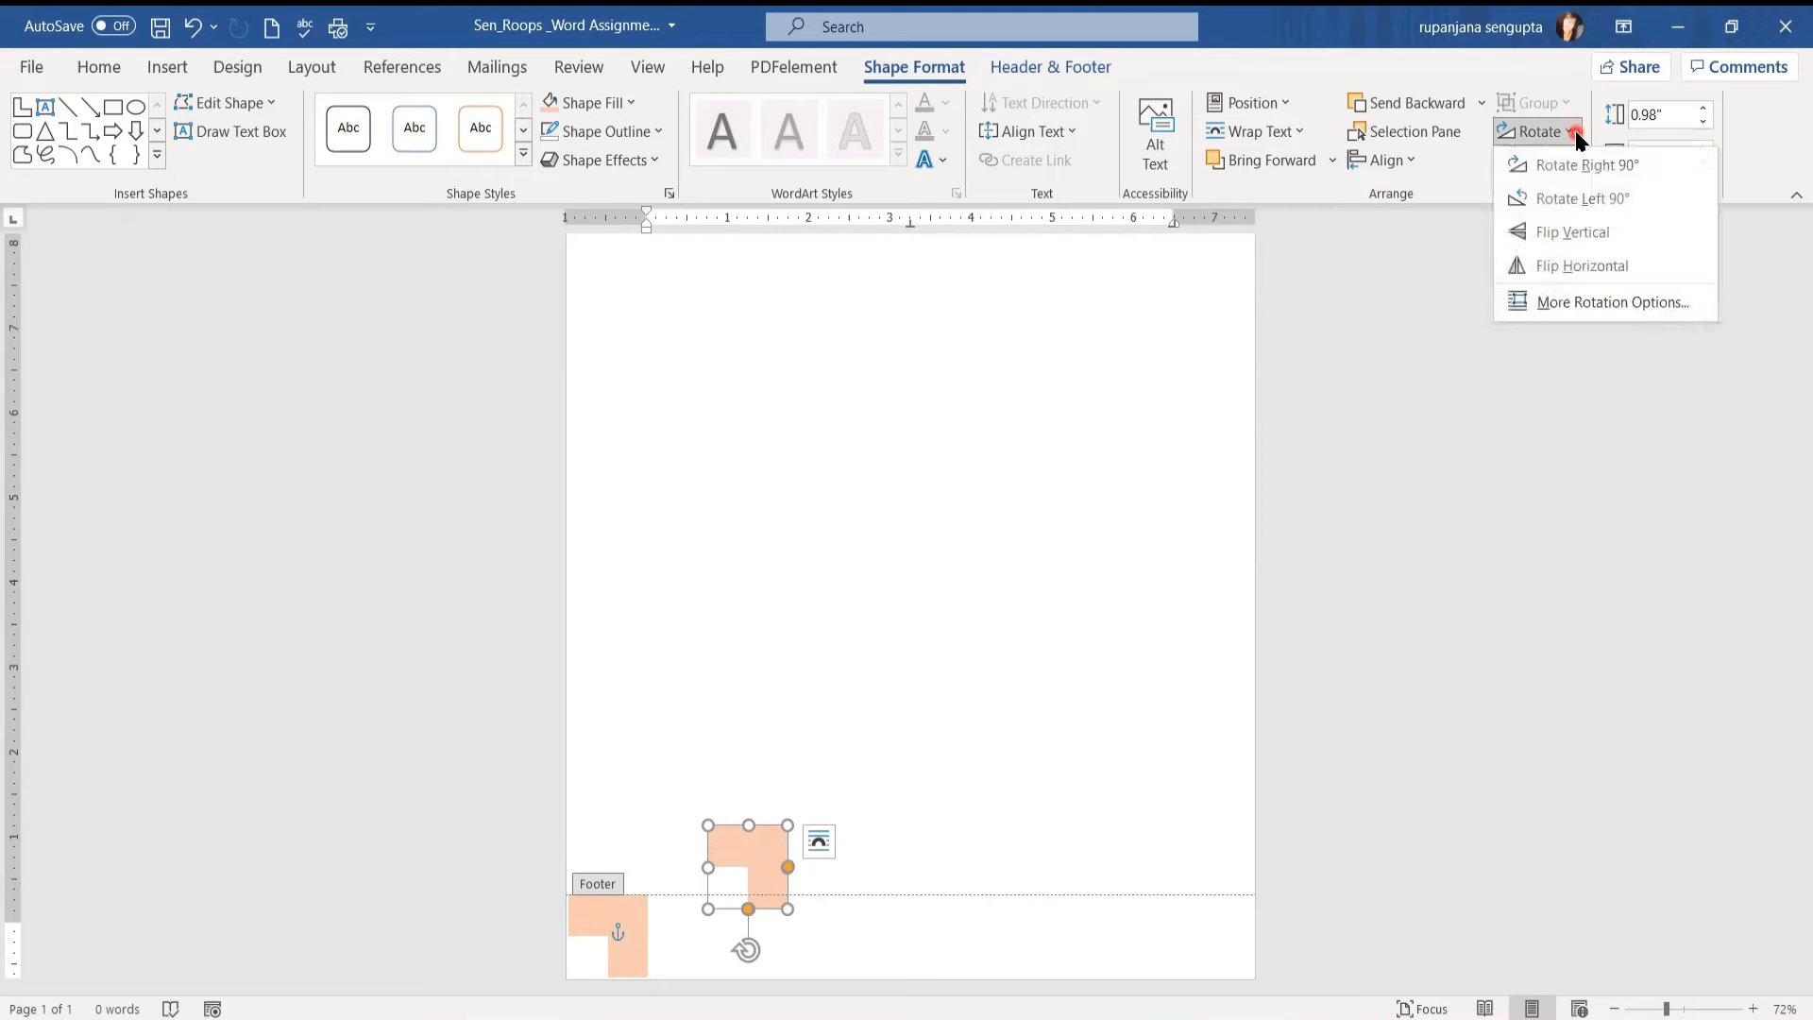
click(1552, 264)
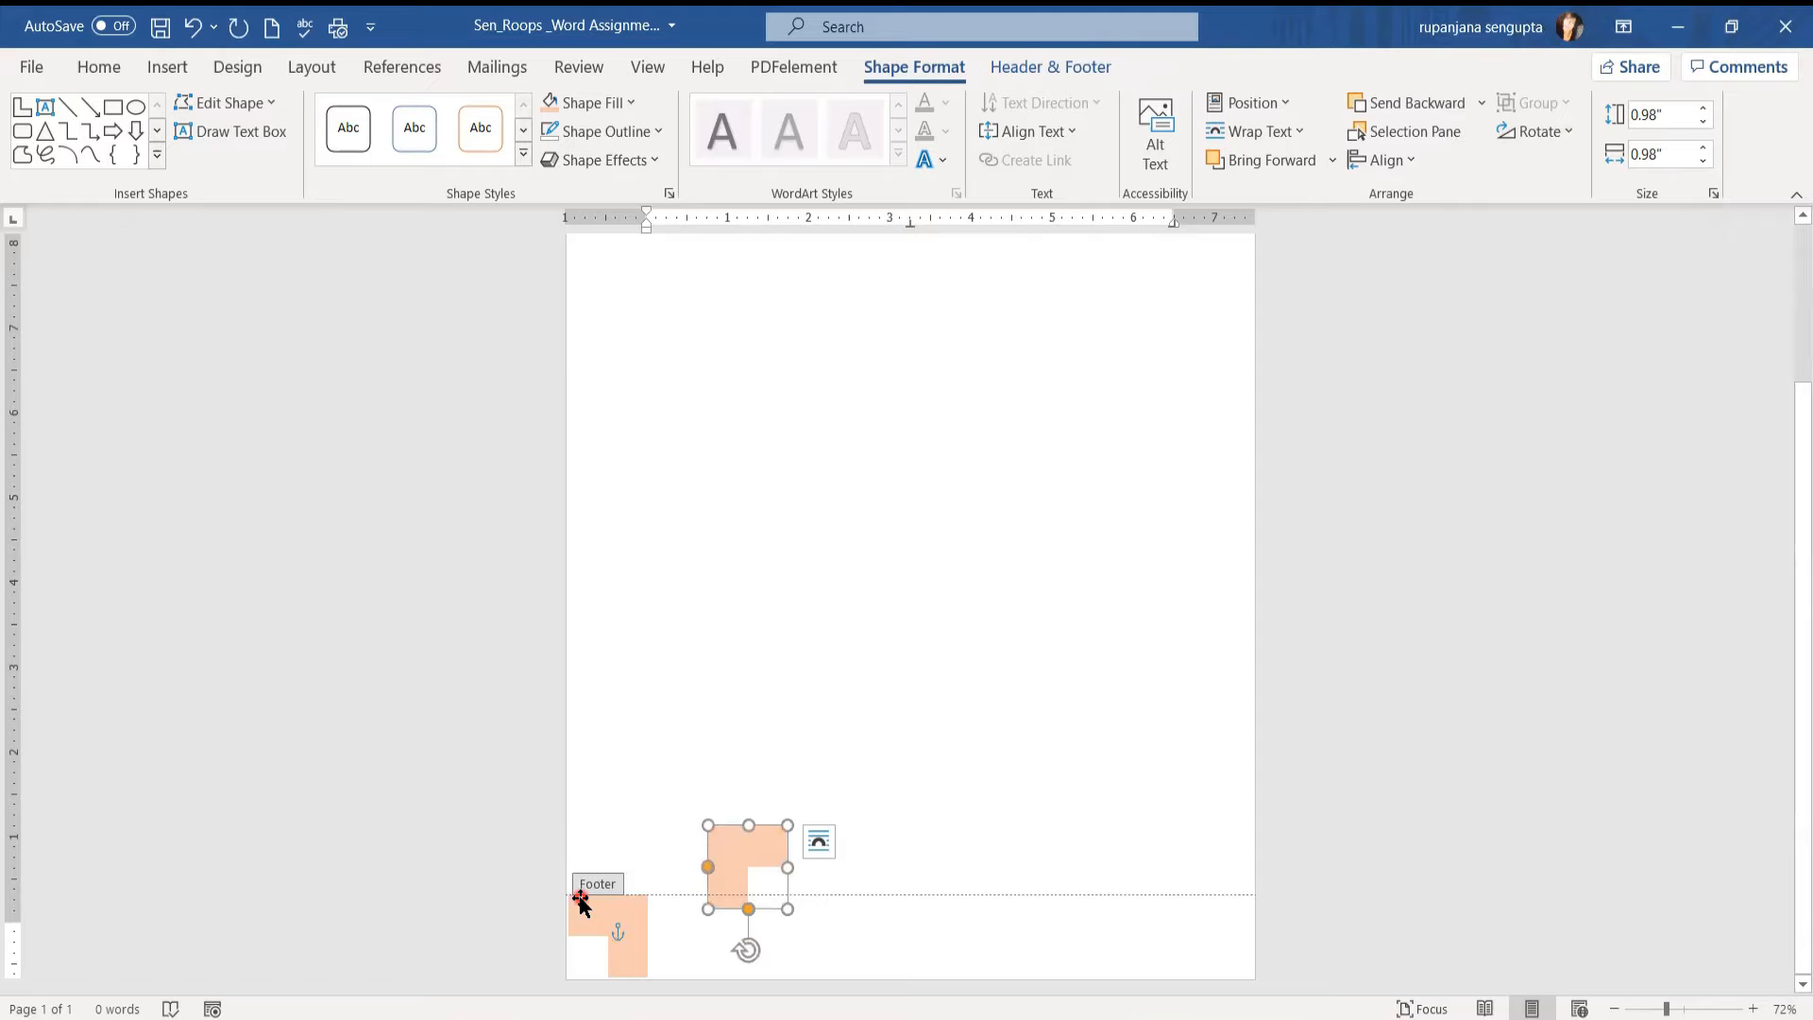
drag(735, 852, 1209, 922)
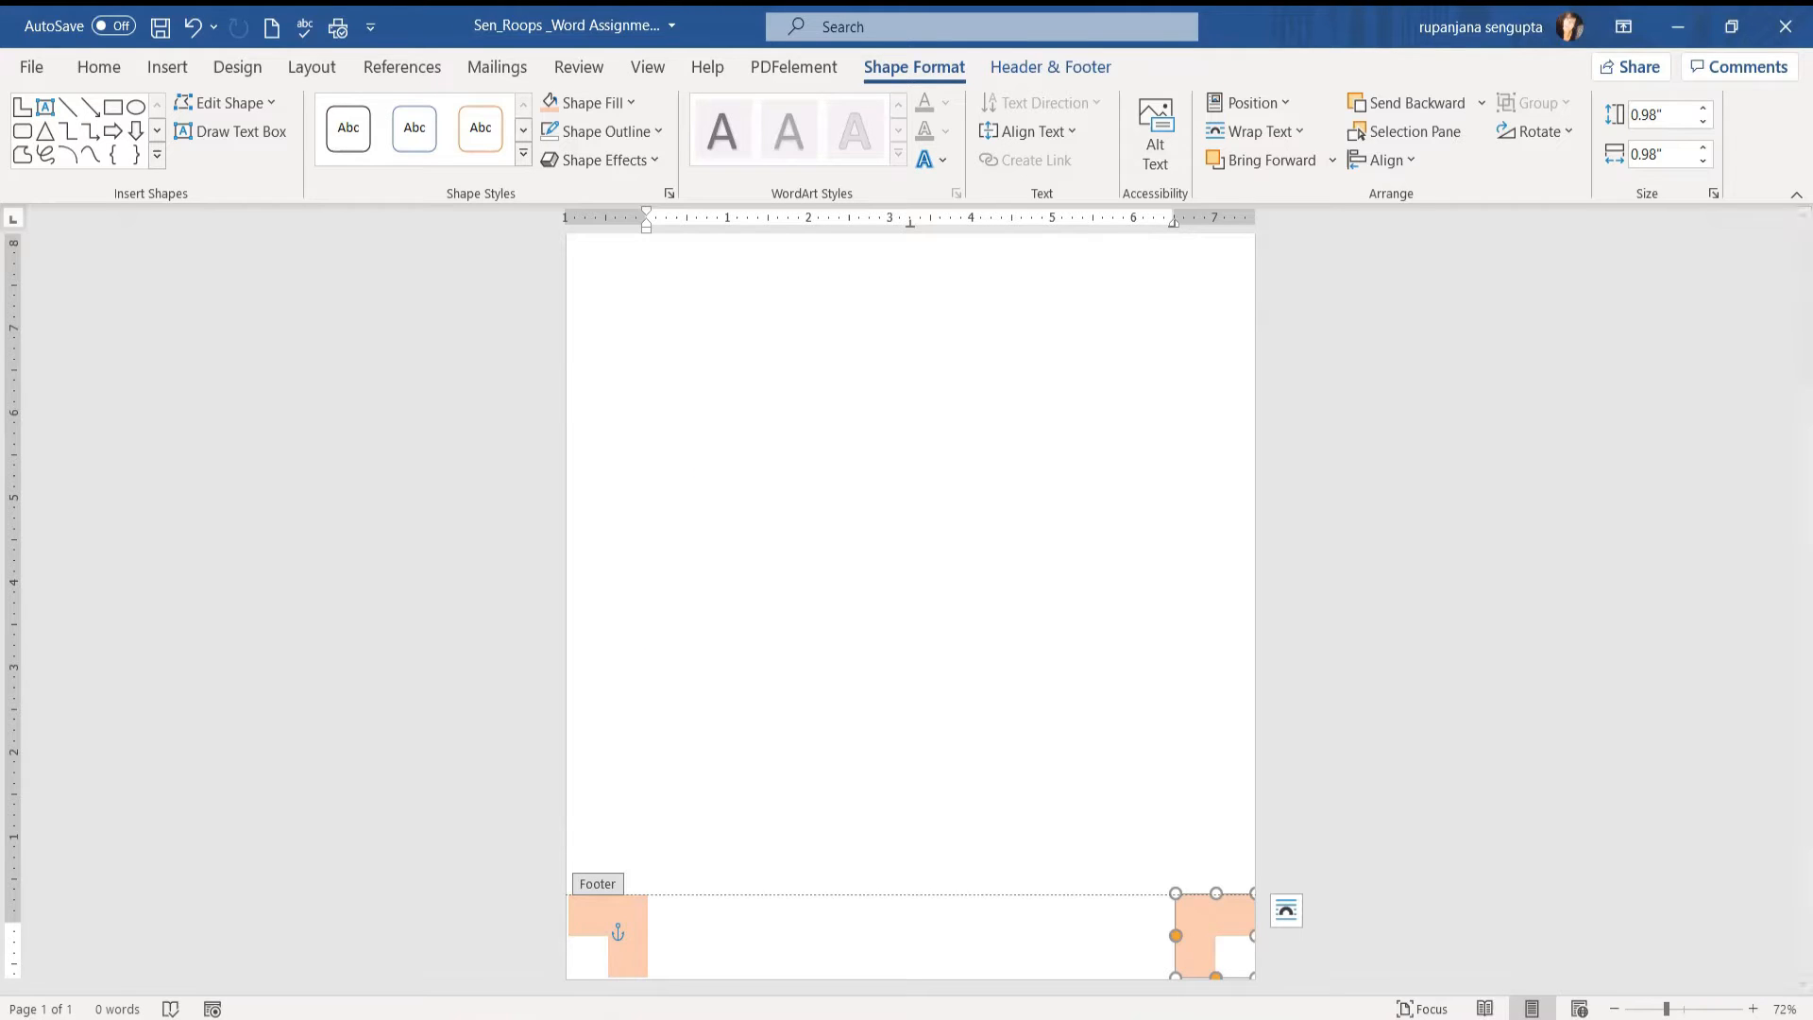
Step: Check the page border in the solution document, and leave header and footer editing in the assignment document
mouse_move(607, 1017)
click(460, 958)
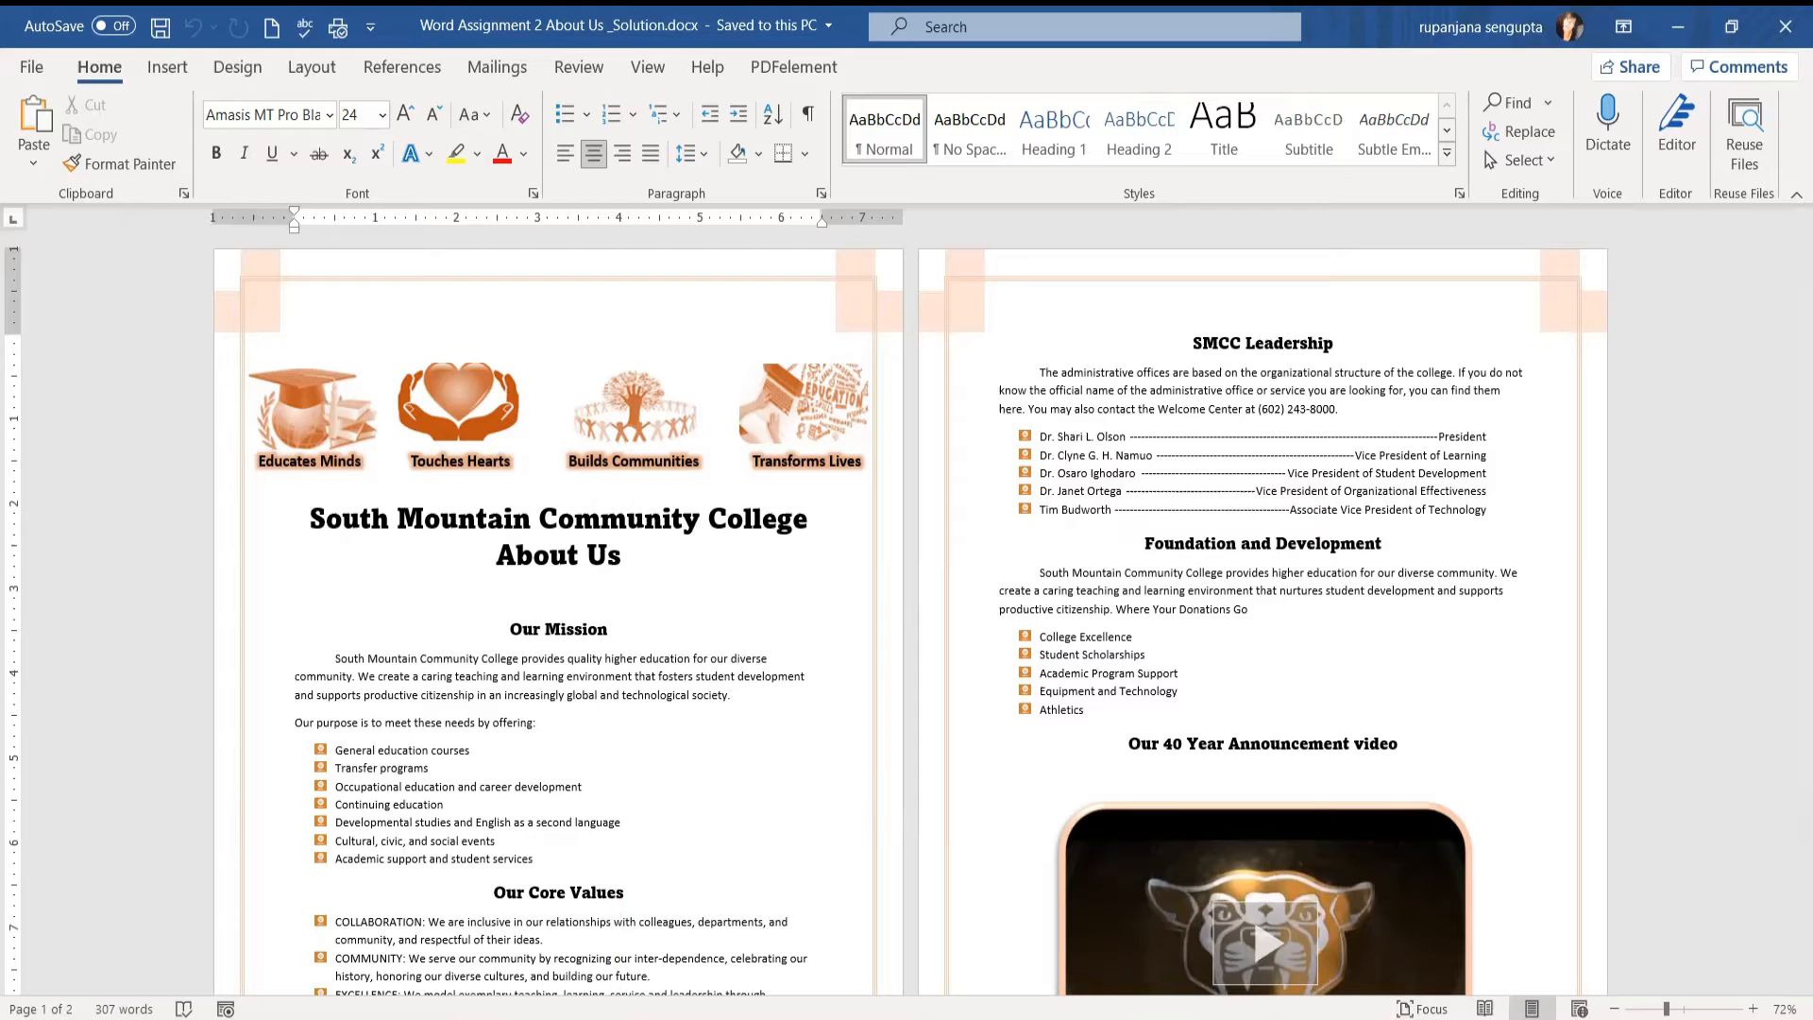
mouse_move(609, 1018)
click(744, 946)
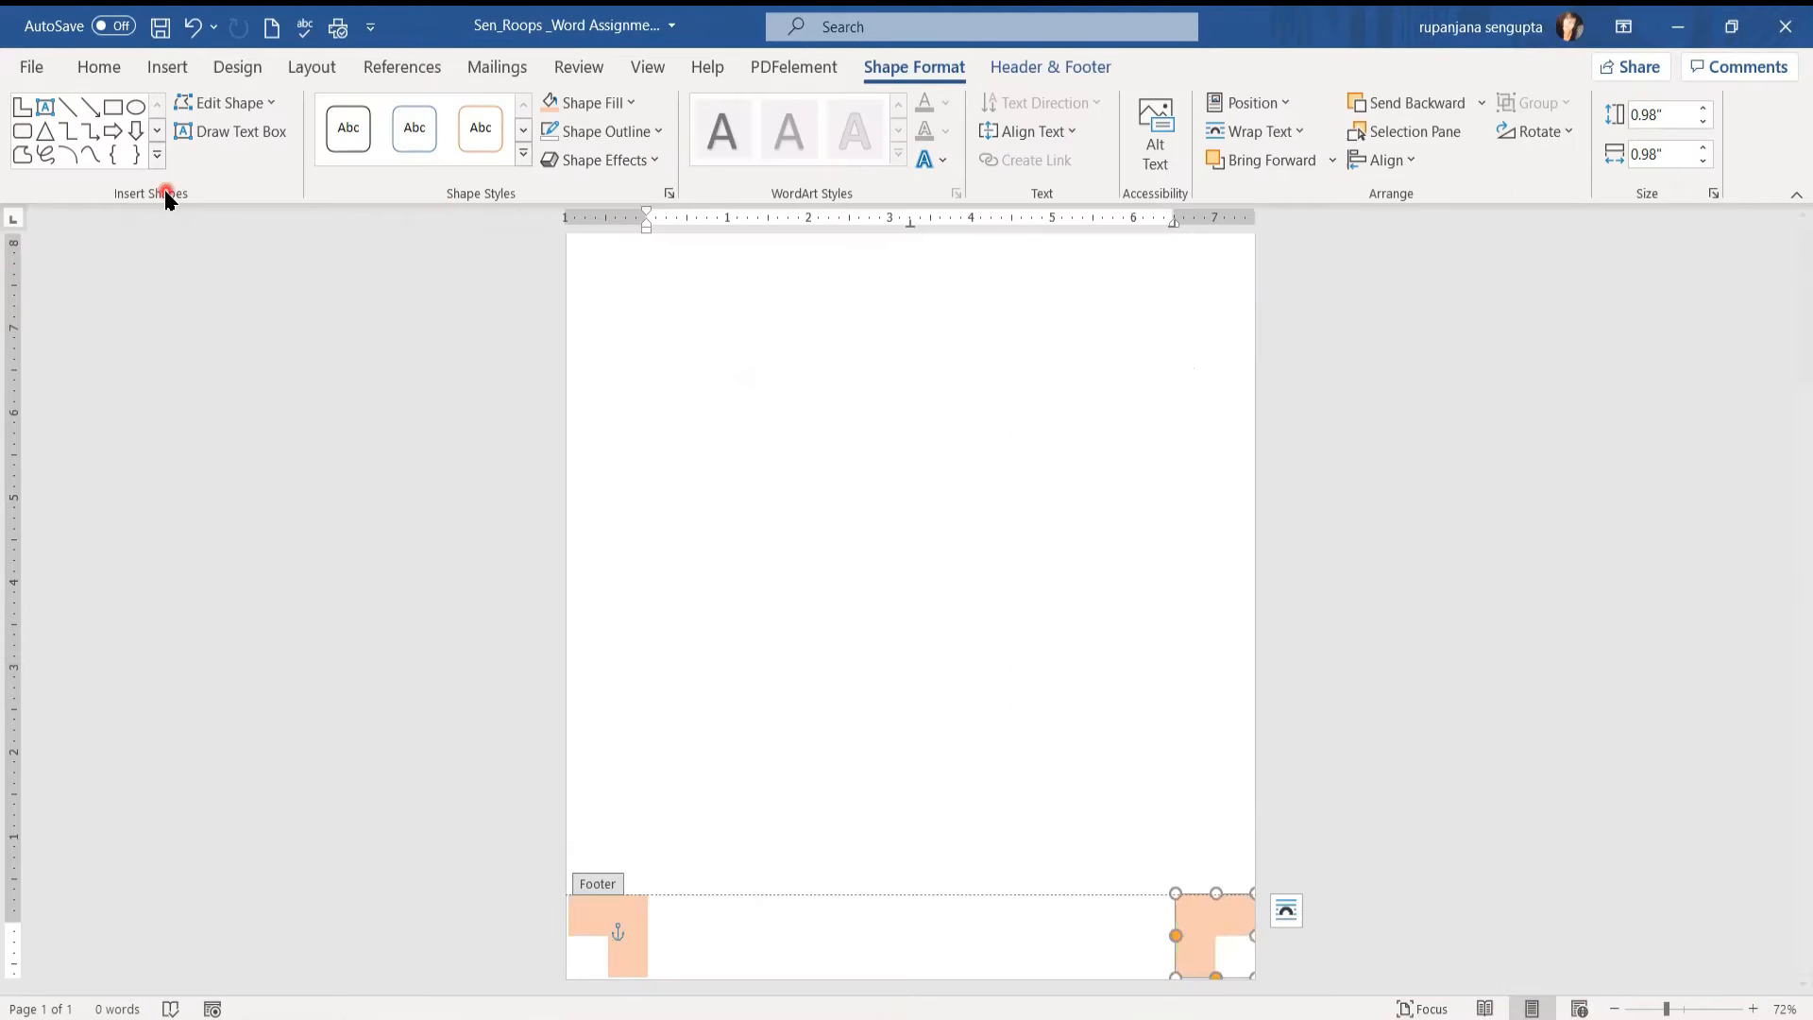
click(235, 74)
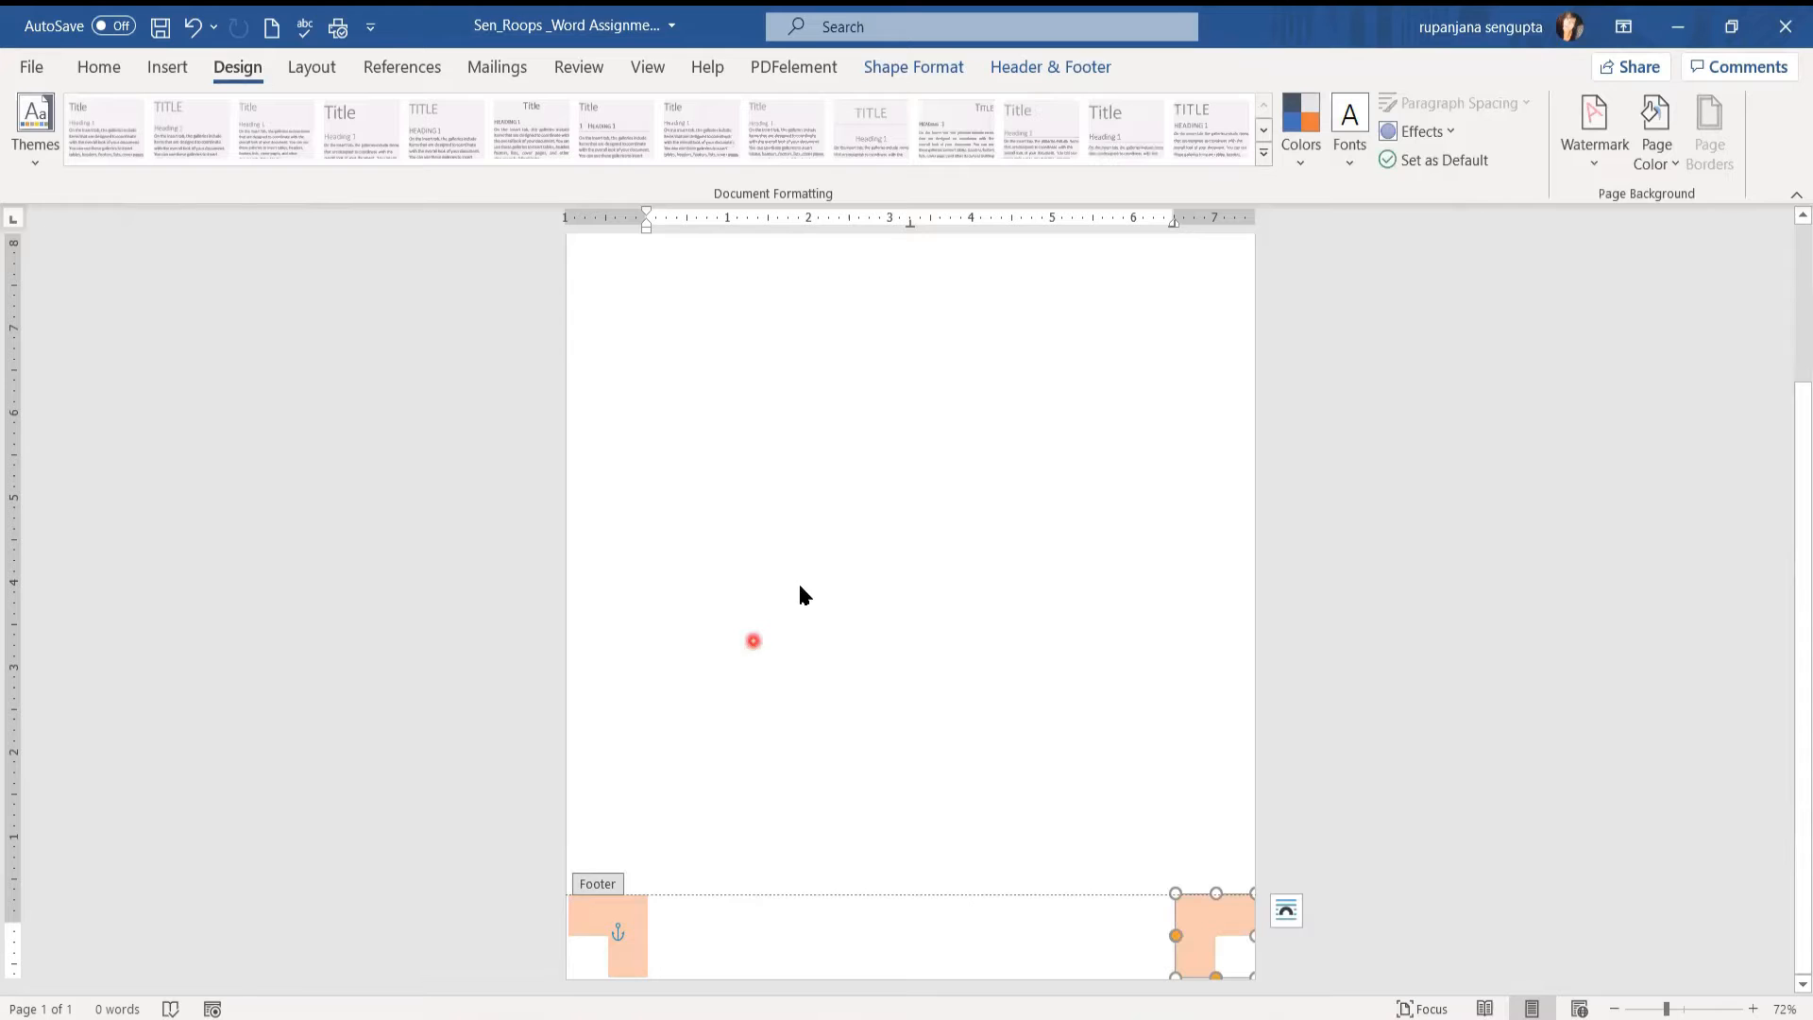
double_click(869, 447)
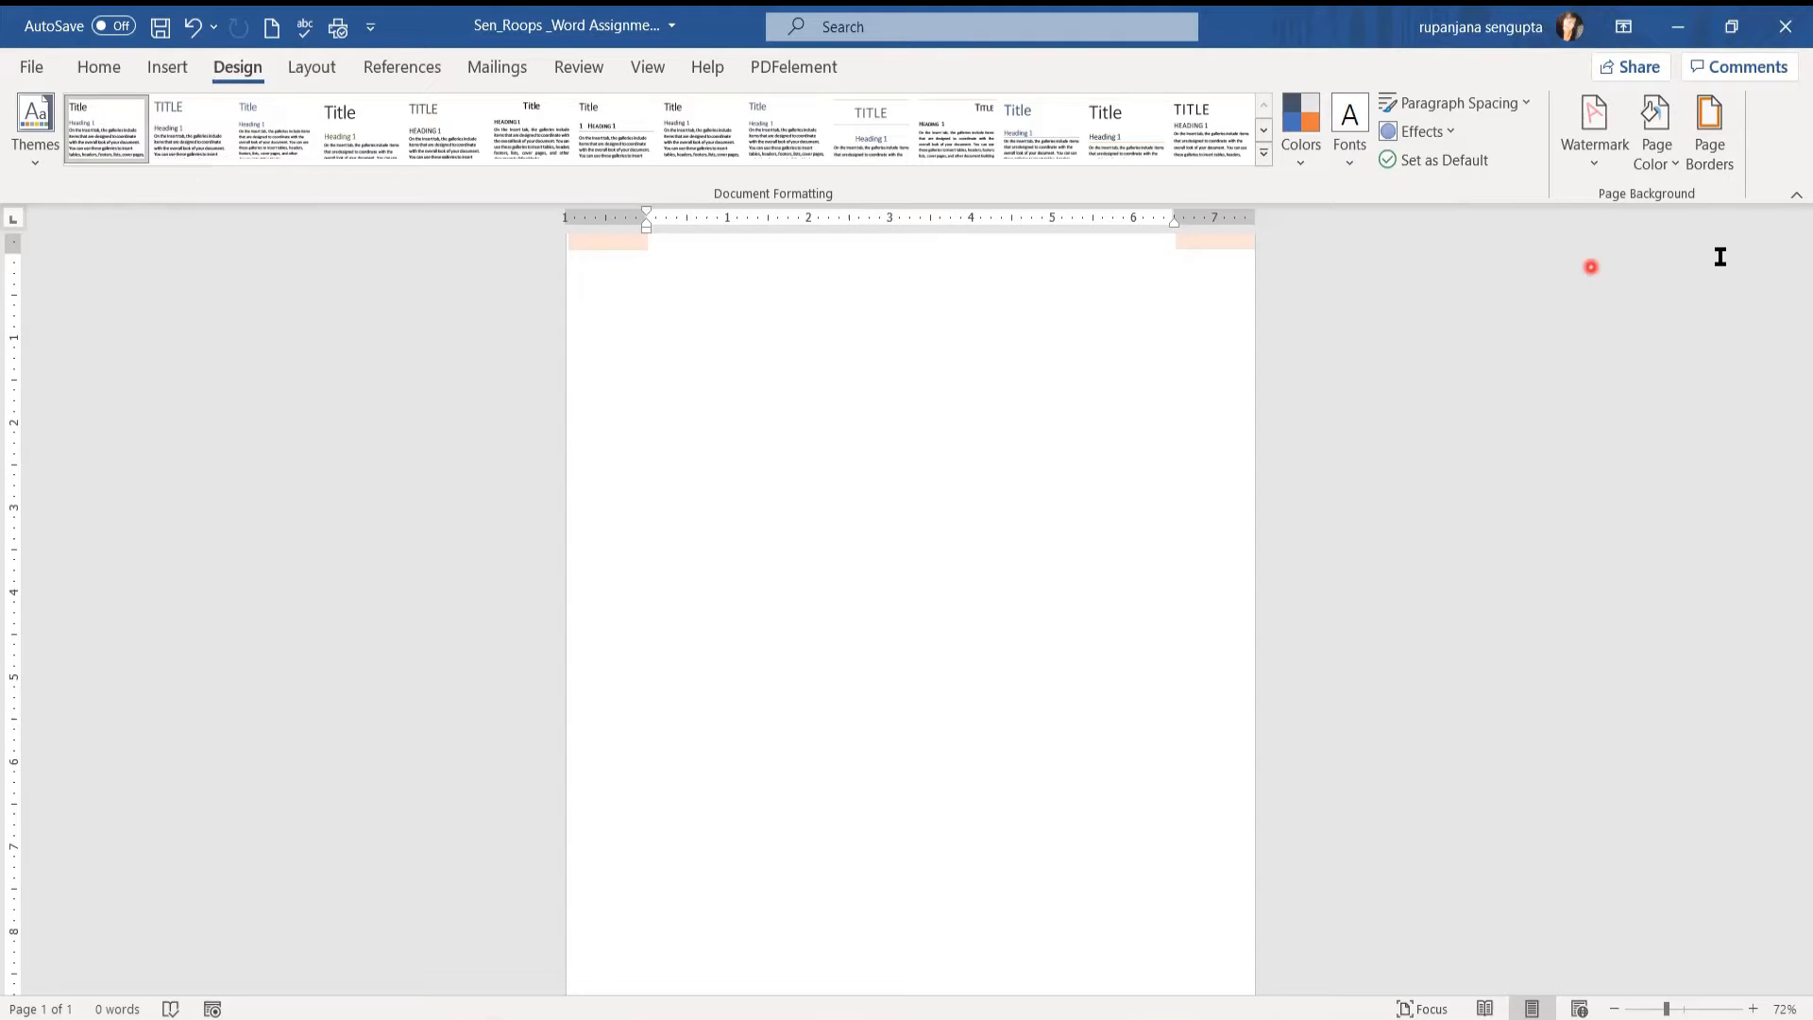
Step: Open the page border settings and choose a box border with the triple-line style
click(1705, 163)
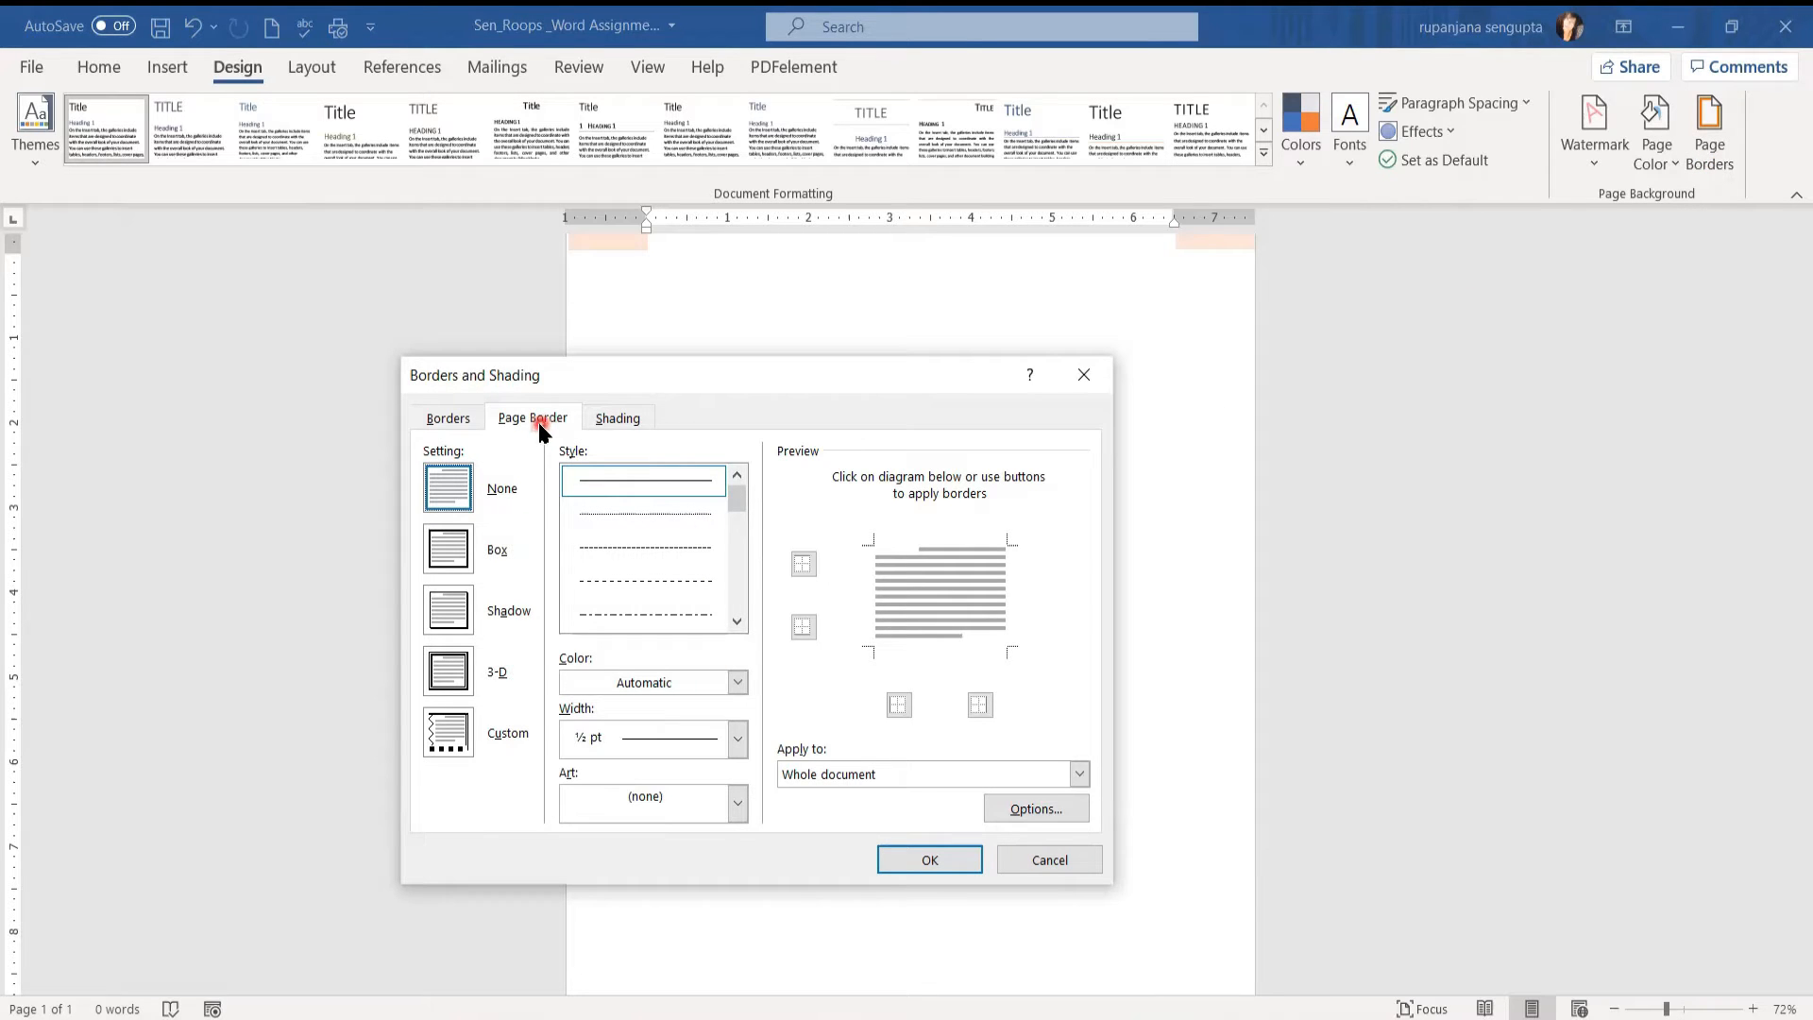
click(735, 622)
click(736, 623)
click(735, 622)
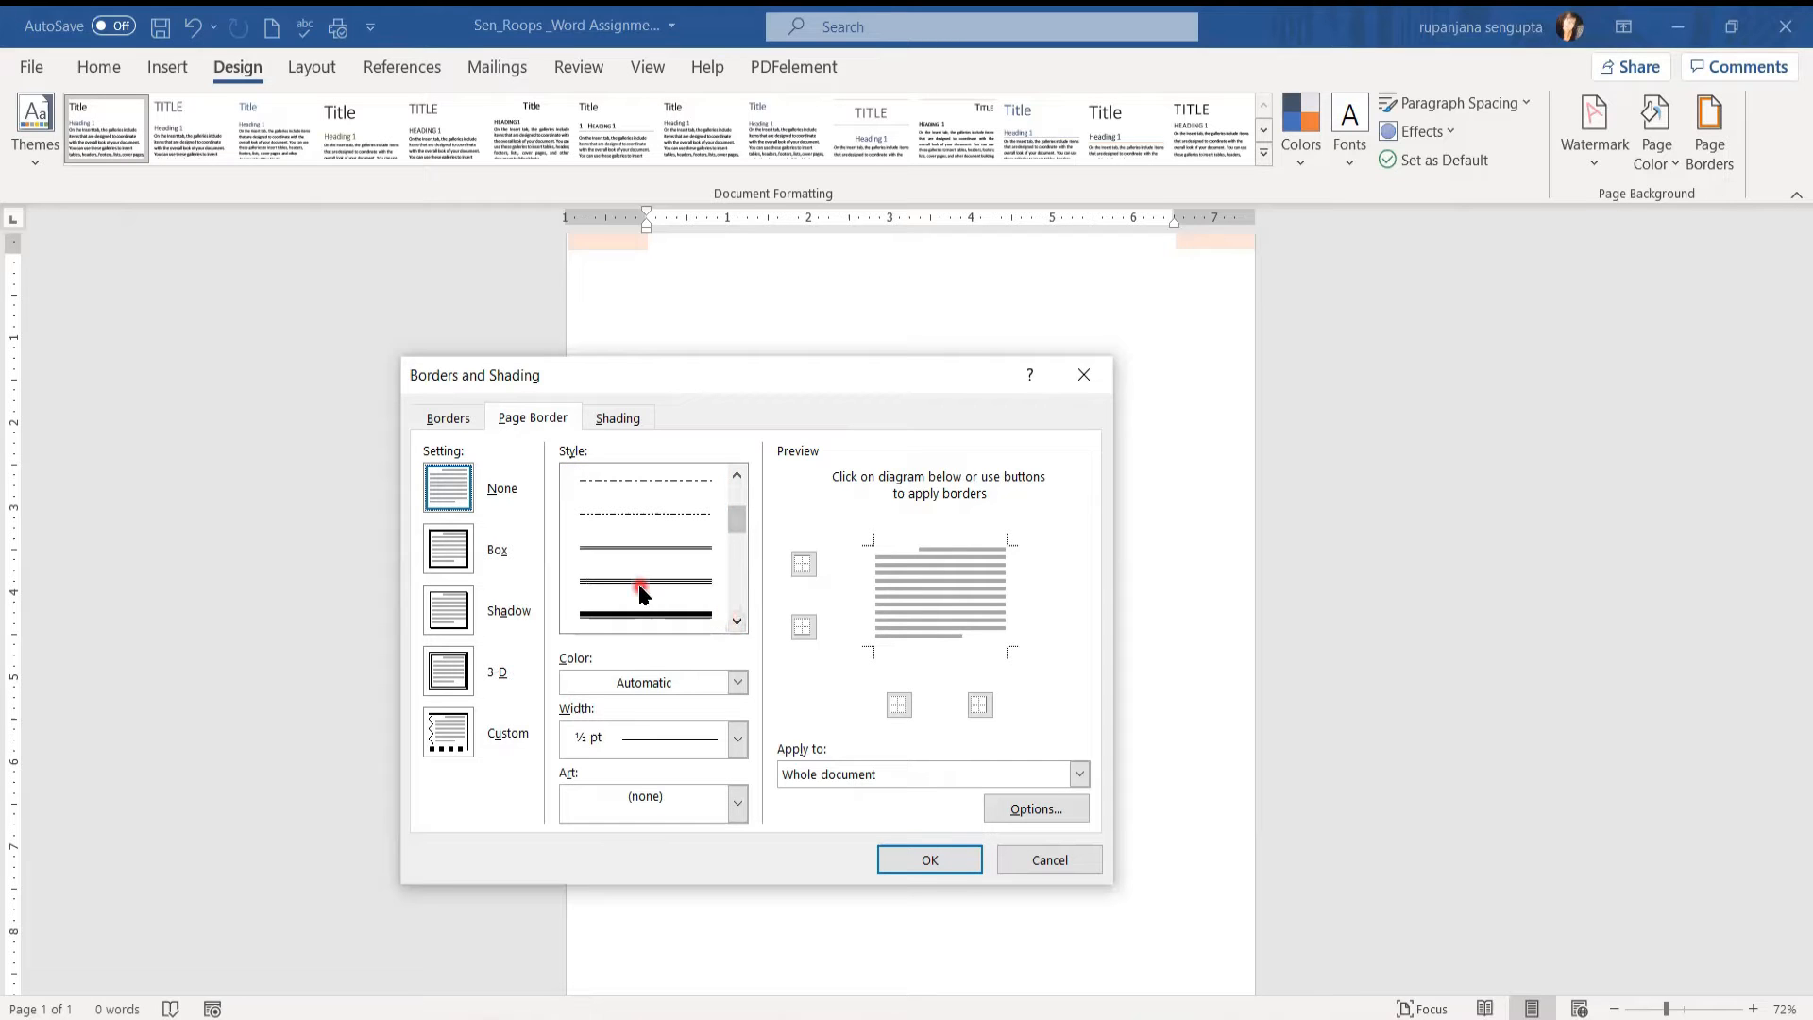
click(639, 592)
click(575, 622)
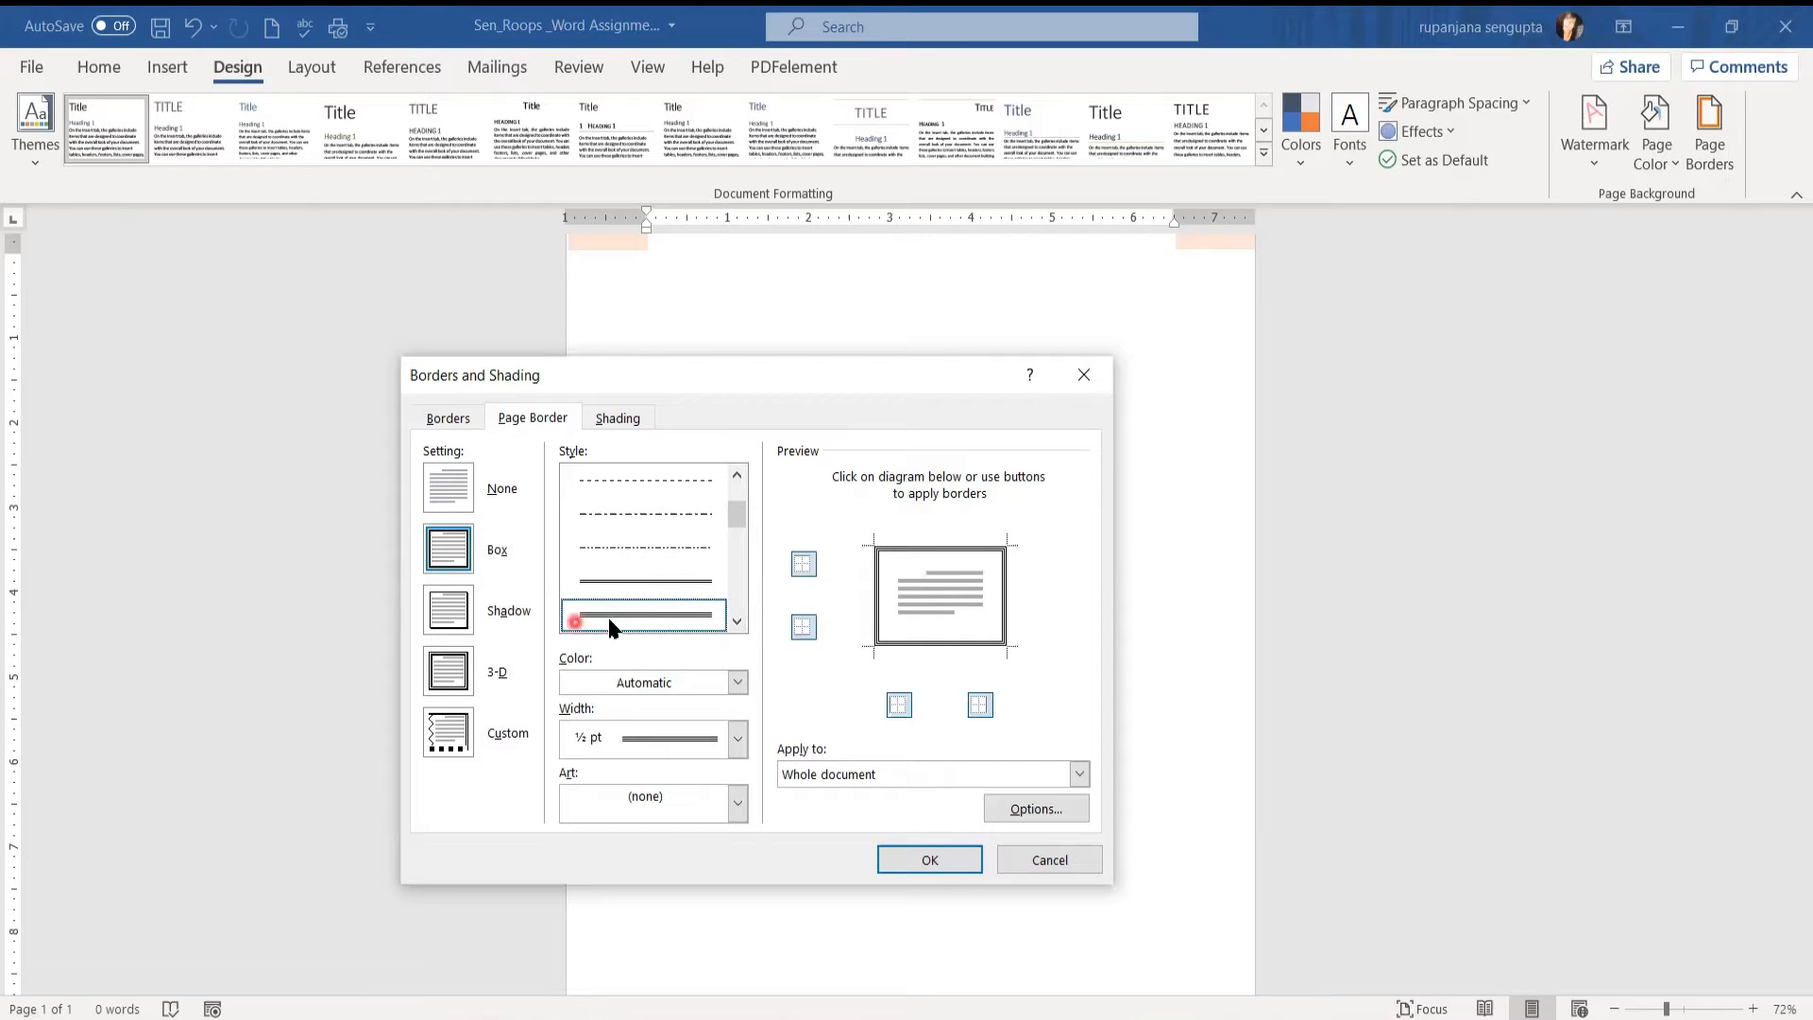
click(606, 627)
Step: Color the page border Orange, Accent 2, Lighter 60% and apply it to the whole document
click(736, 684)
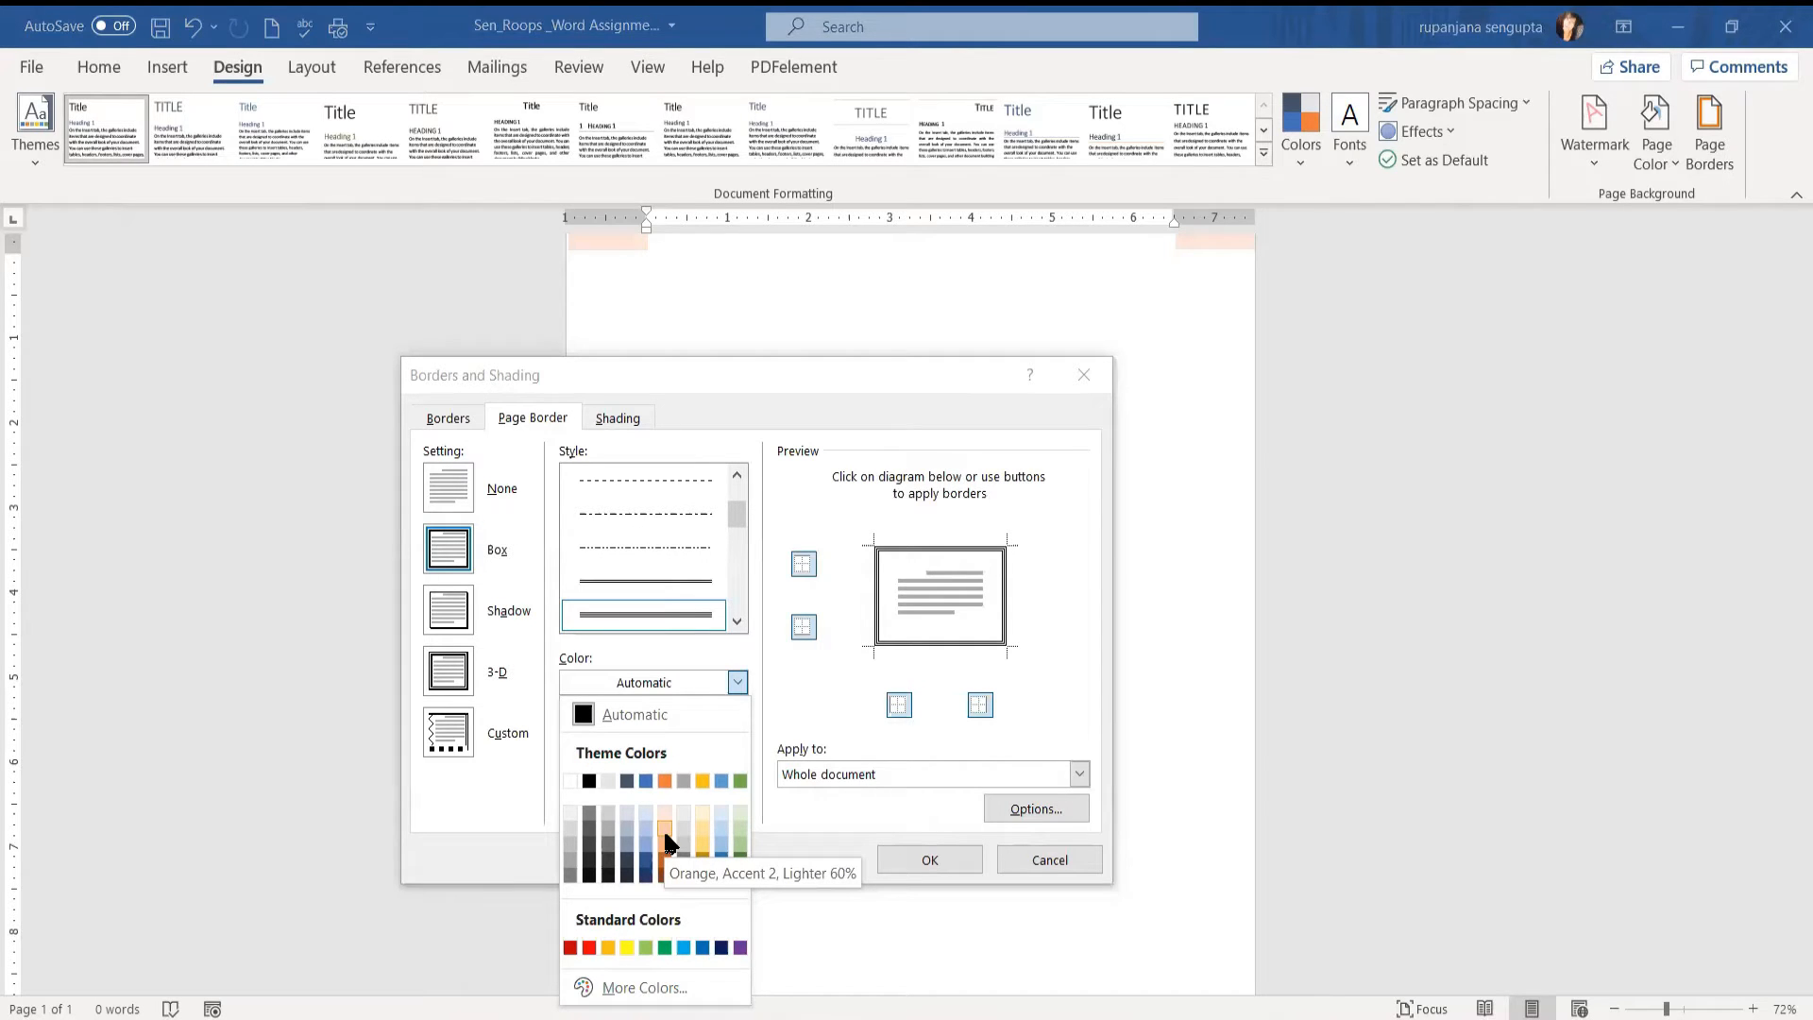
click(665, 838)
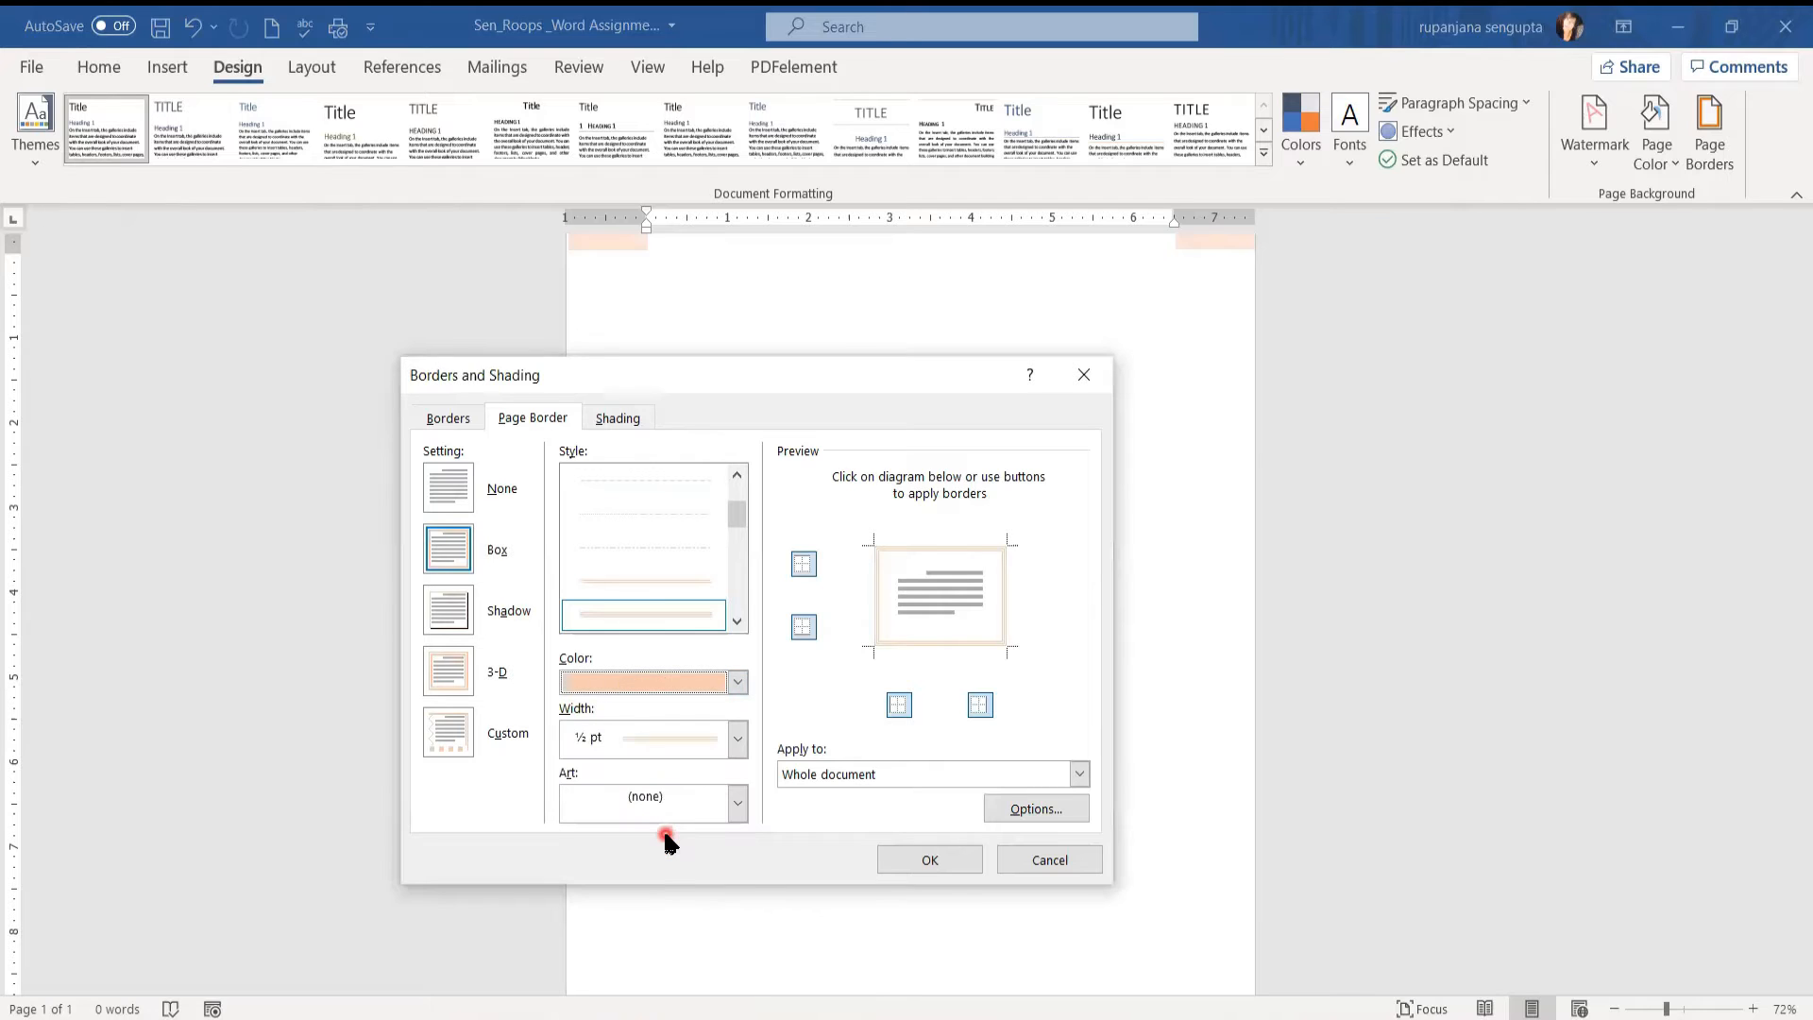
click(928, 857)
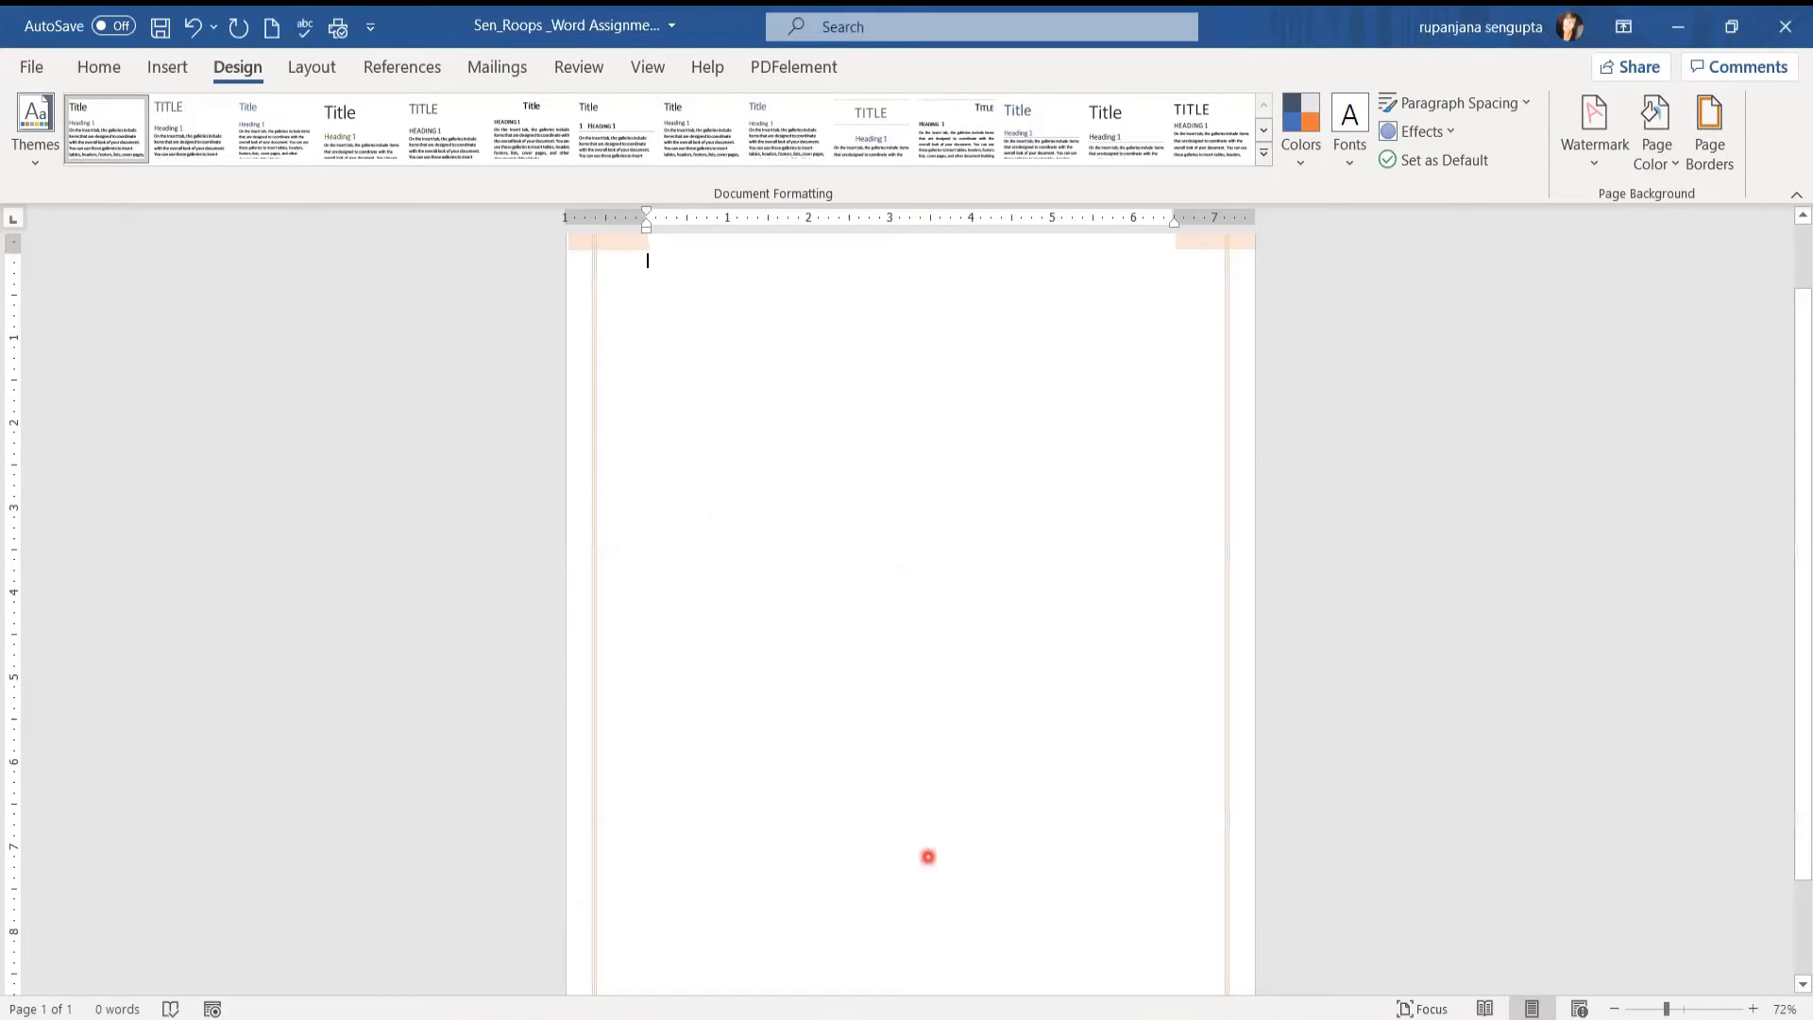
drag(1803, 548, 1792, 673)
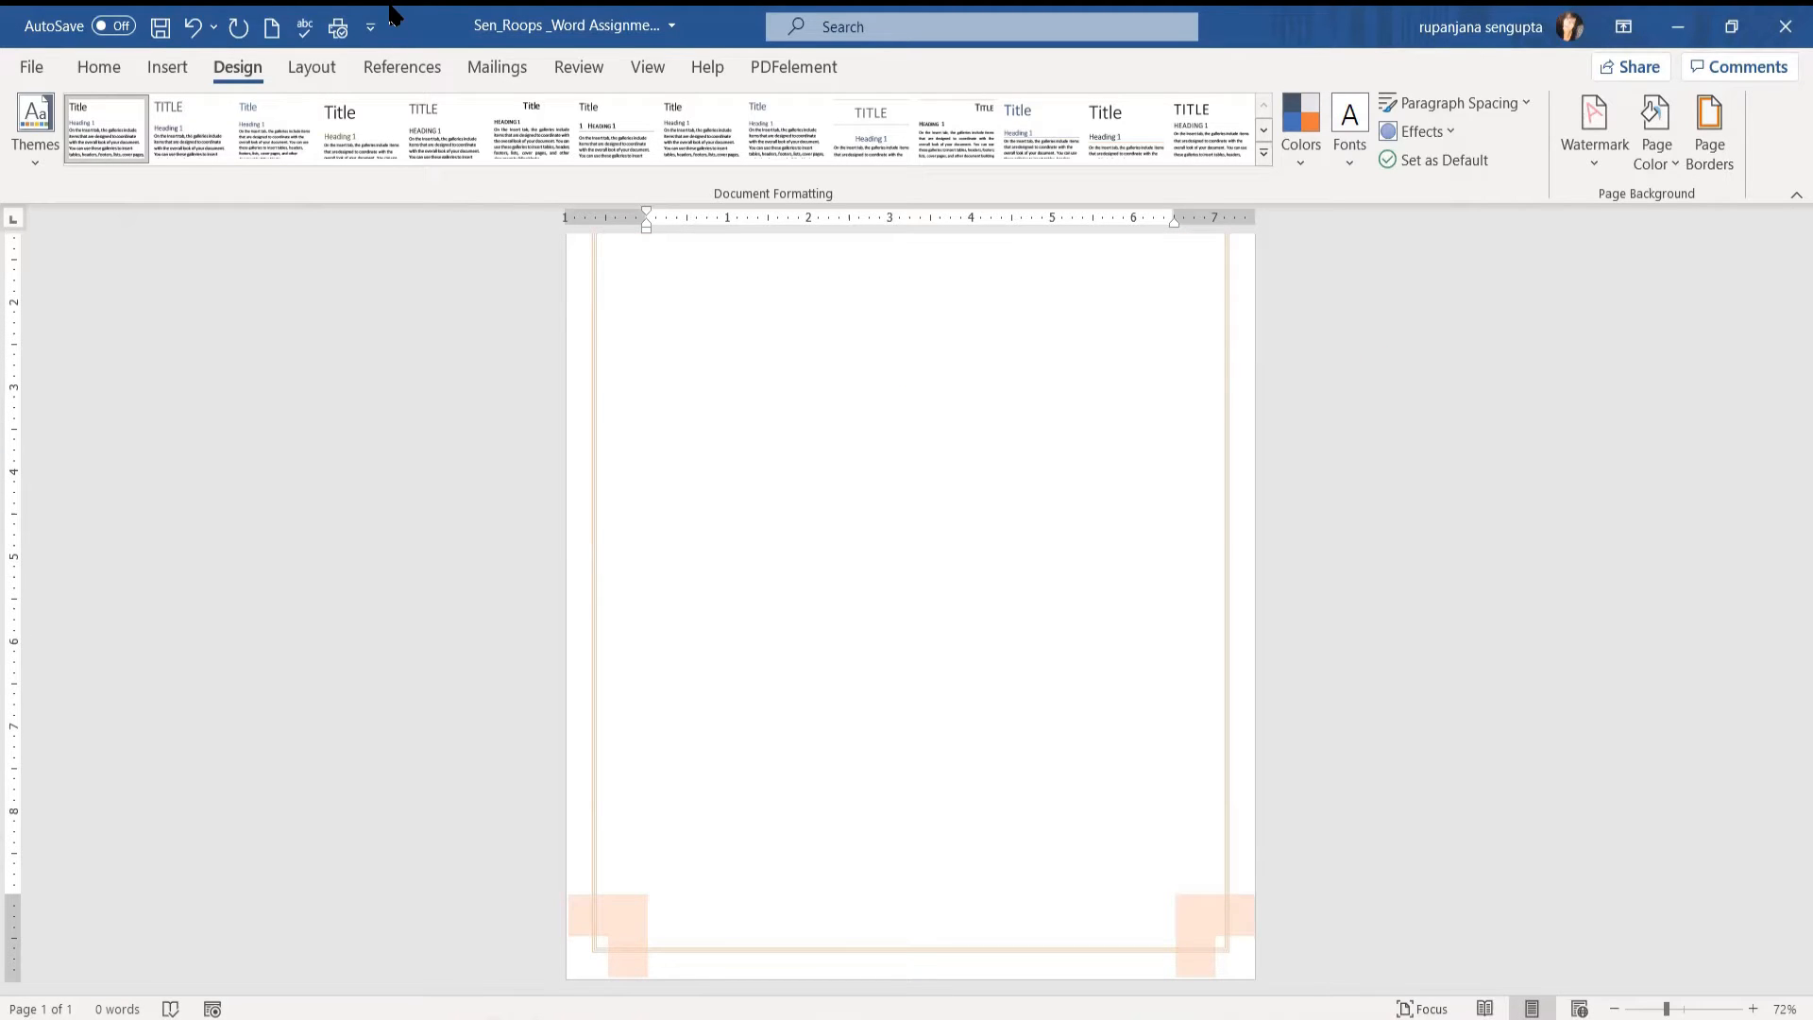
Step: Turn on the display of paragraph marks and other hidden formatting symbols
click(112, 71)
click(809, 115)
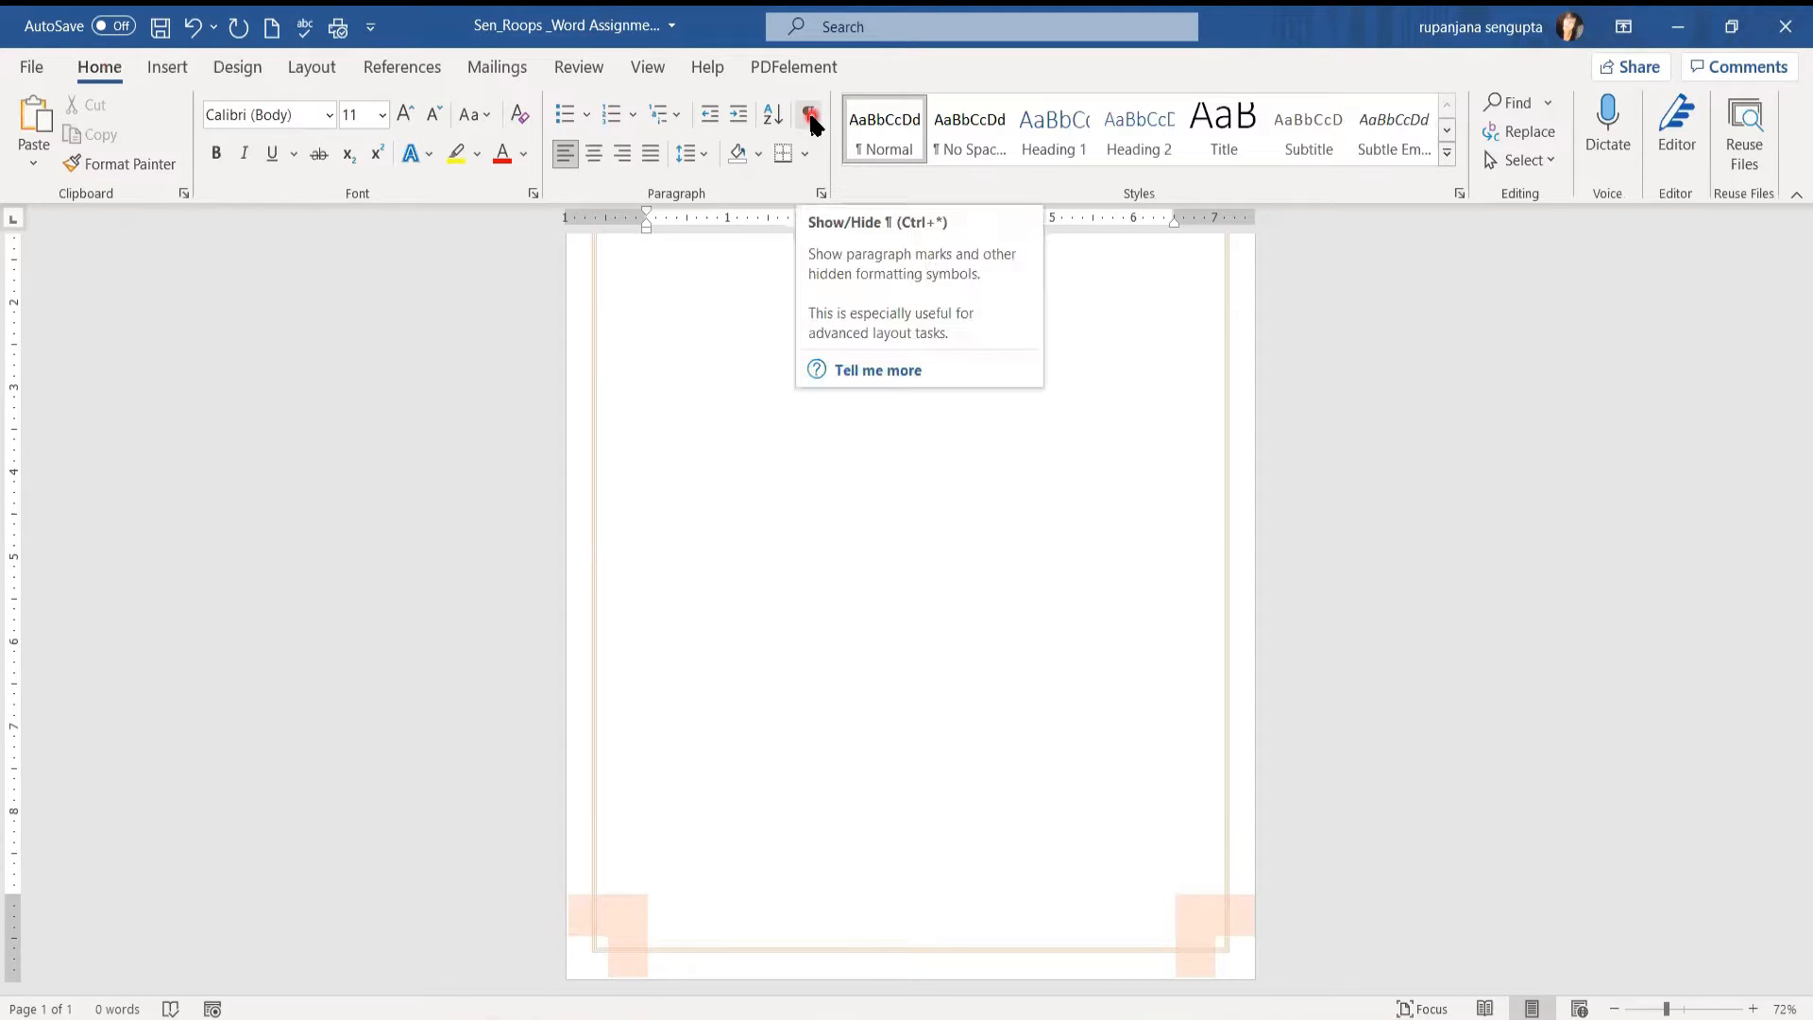
Step: Display the paragraph marks and add empty paragraphs to the body until the document runs onto a second page
click(809, 115)
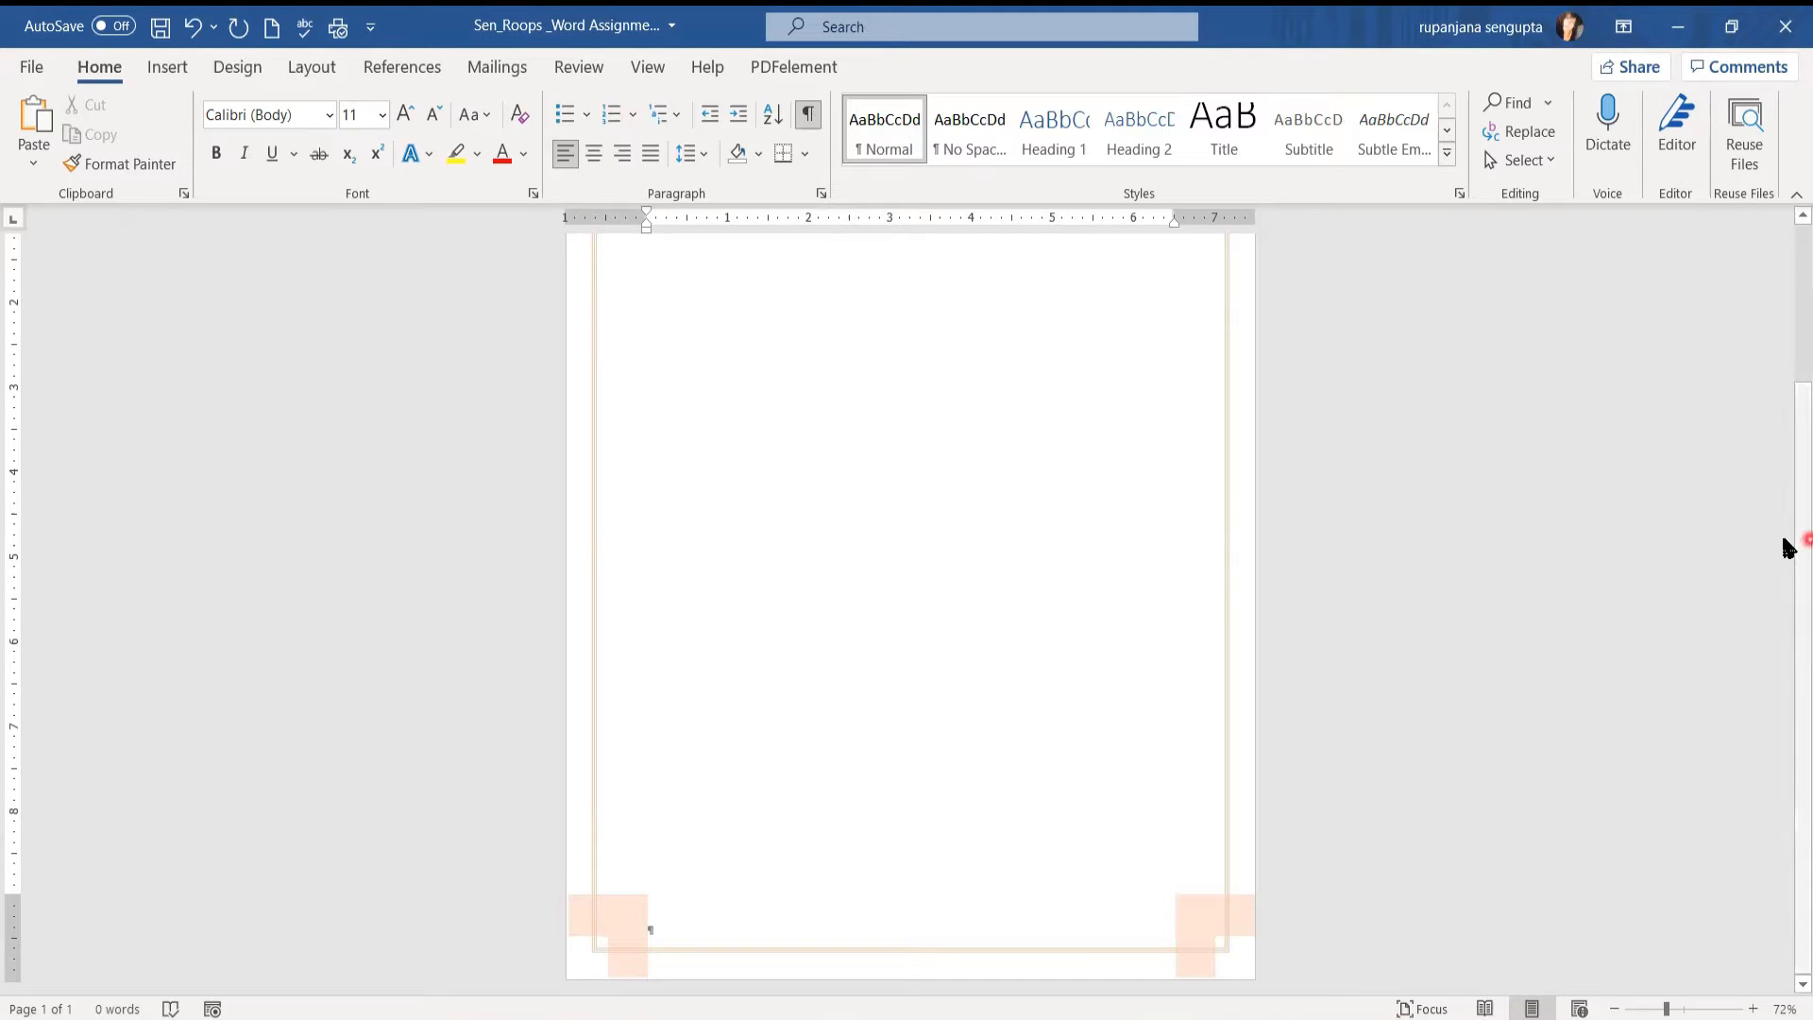
drag(1787, 547, 1793, 376)
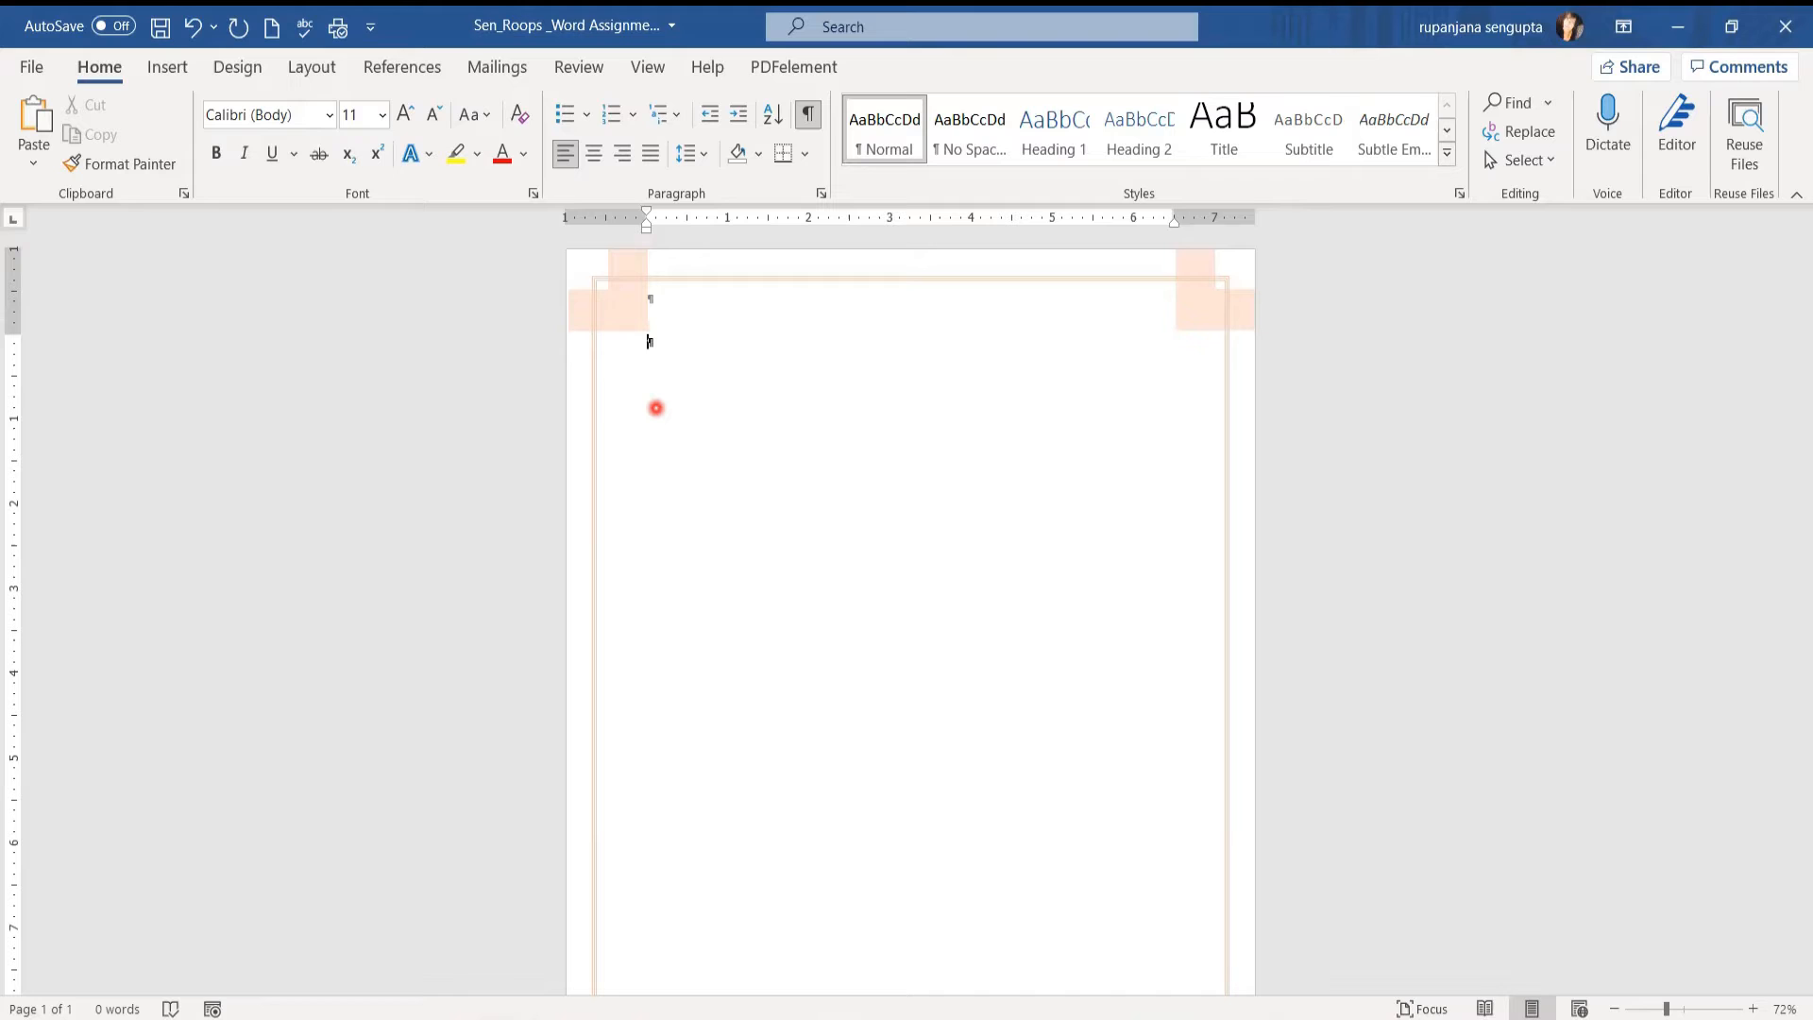
key(Return)
key(Return)
key(Return)
key(BackSpace)
key(BackSpace)
key(BackSpace)
key(BackSpace)
key(BackSpace)
key(BackSpace)
key(Return)
key(Return)
key(Return)
key(Return)
key(Return)
key(Return)
key(Return)
key(Return)
key(Return)
key(Return)
key(Return)
key(Return)
key(Return)
key(Return)
key(Return)
key(Return)
key(Return)
key(Return)
key(Return)
key(Return)
key(Return)
key(Return)
key(Return)
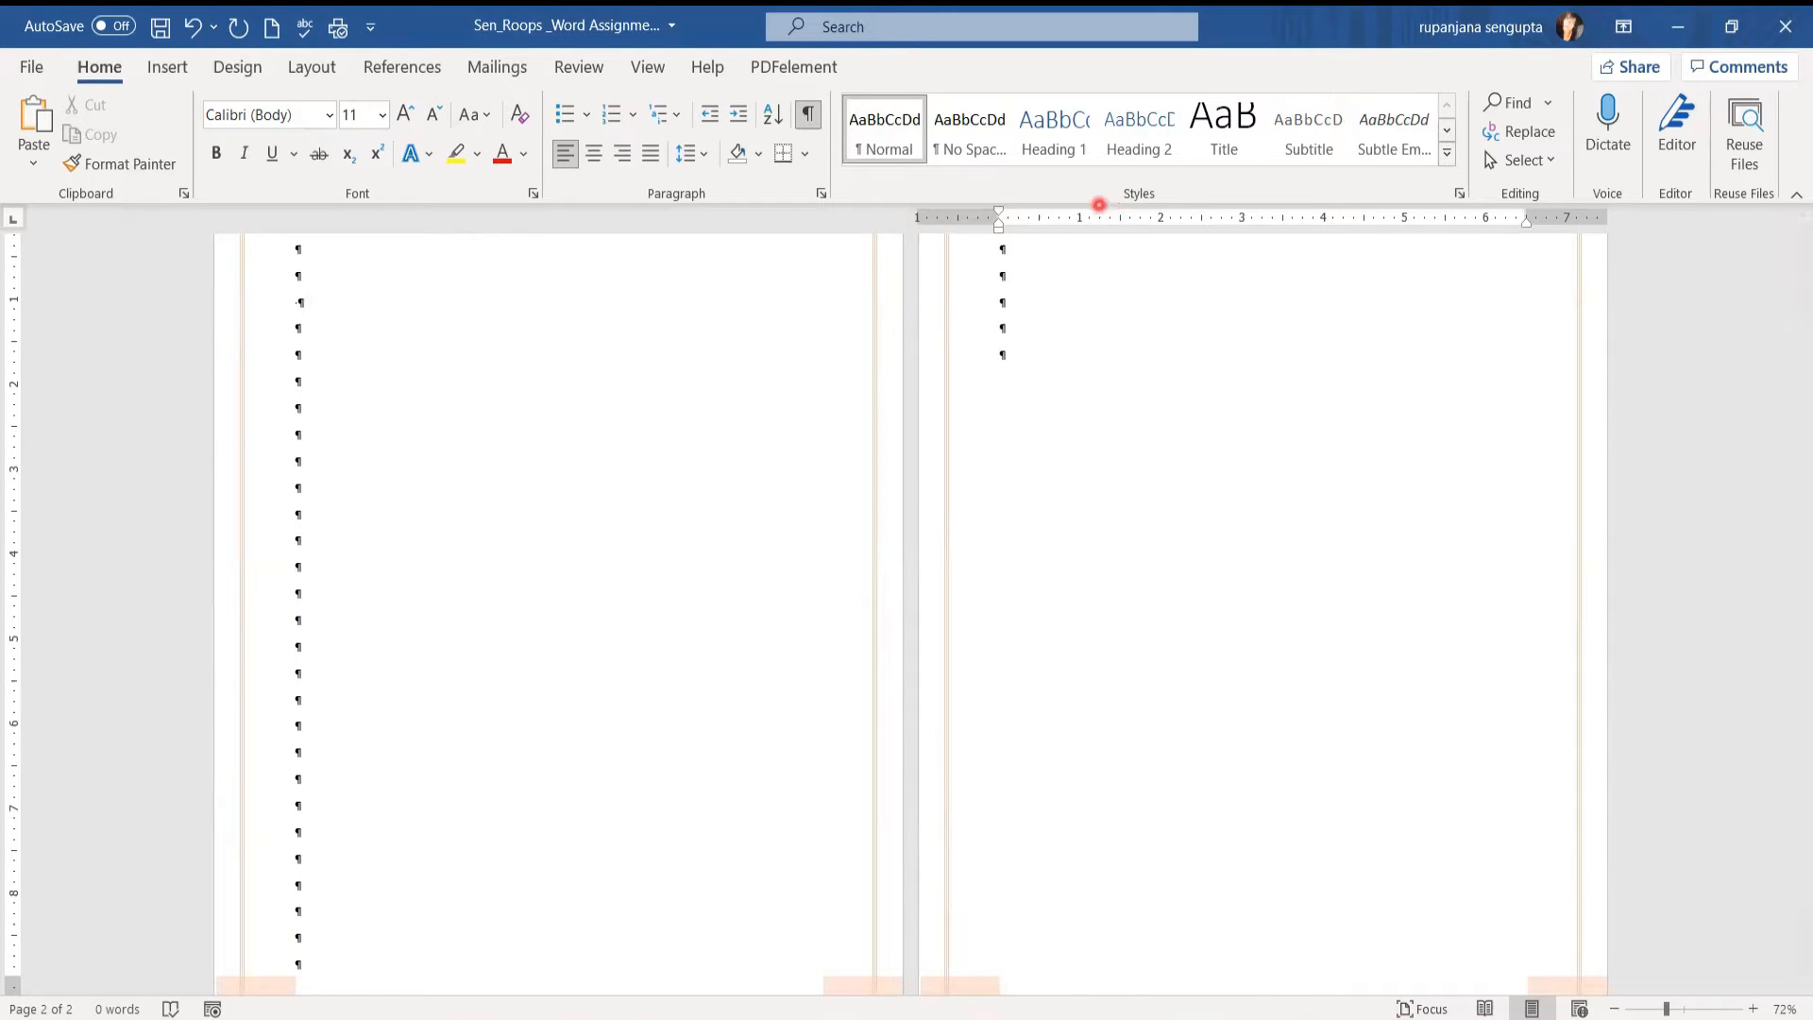
drag(1787, 372, 1788, 261)
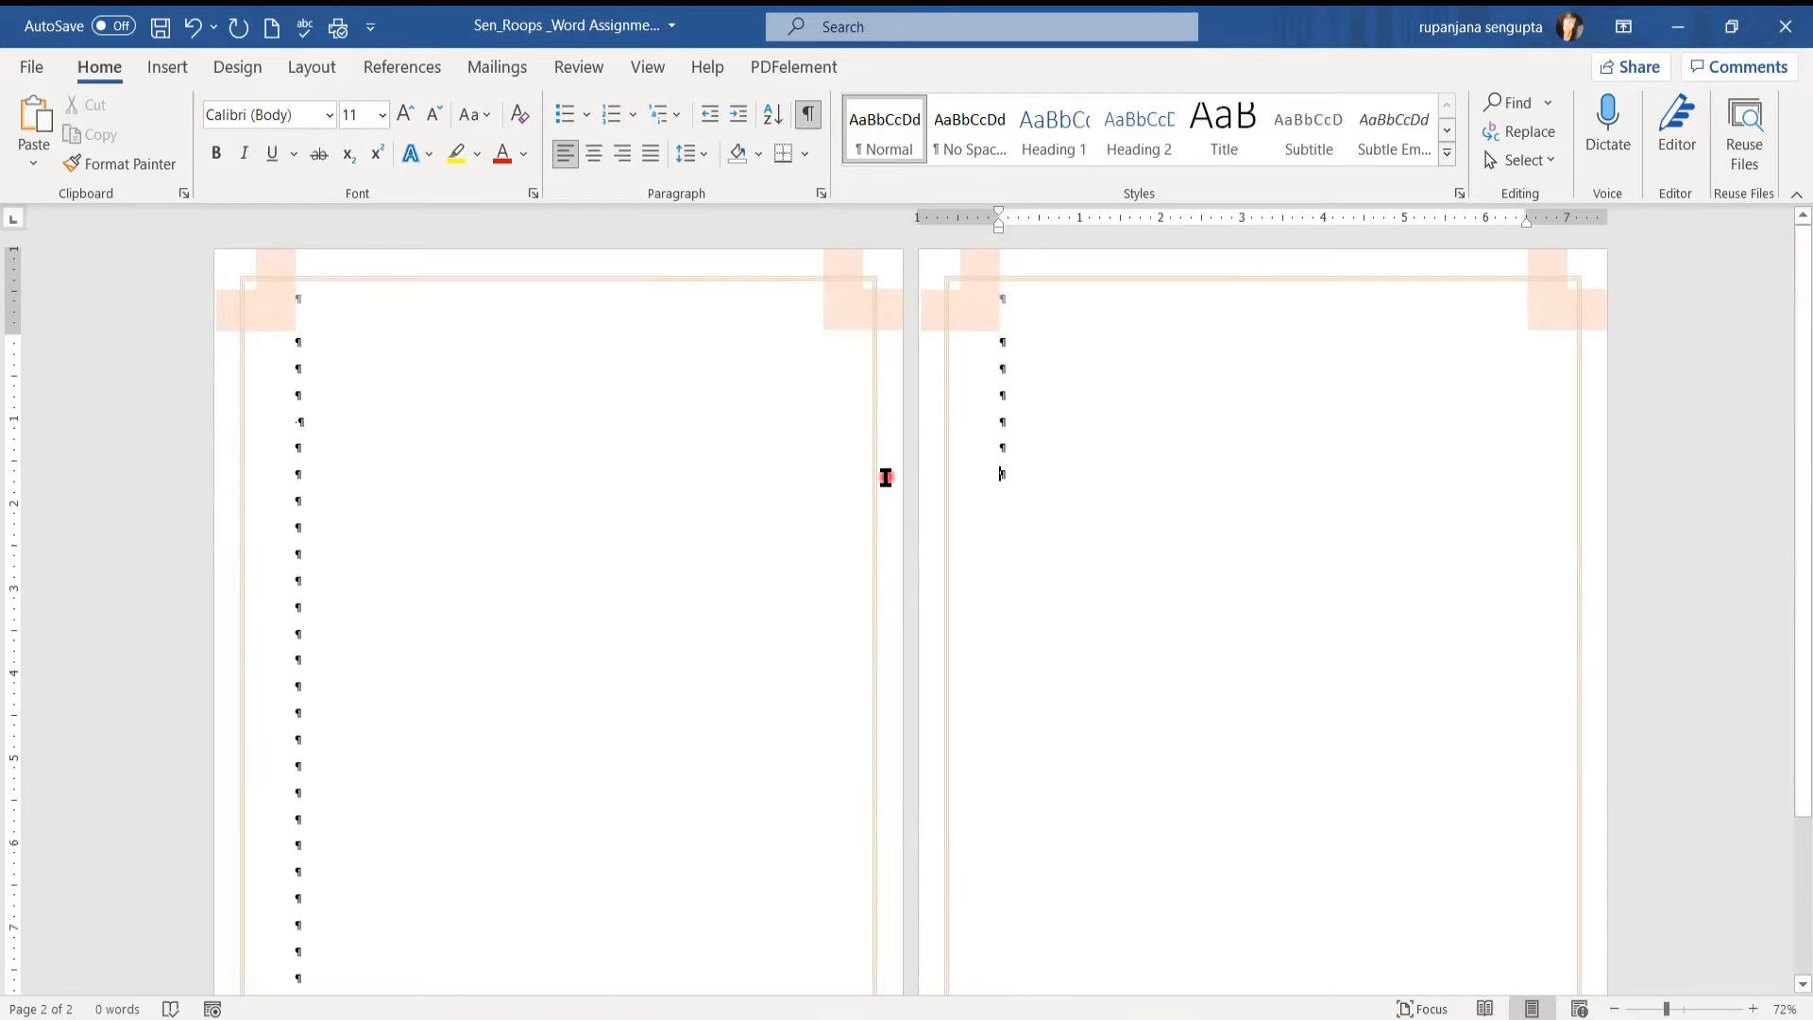
Step: Select the first body paragraph mark on page one and zoom the document in to 103%
click(984, 299)
click(310, 349)
double_click(308, 349)
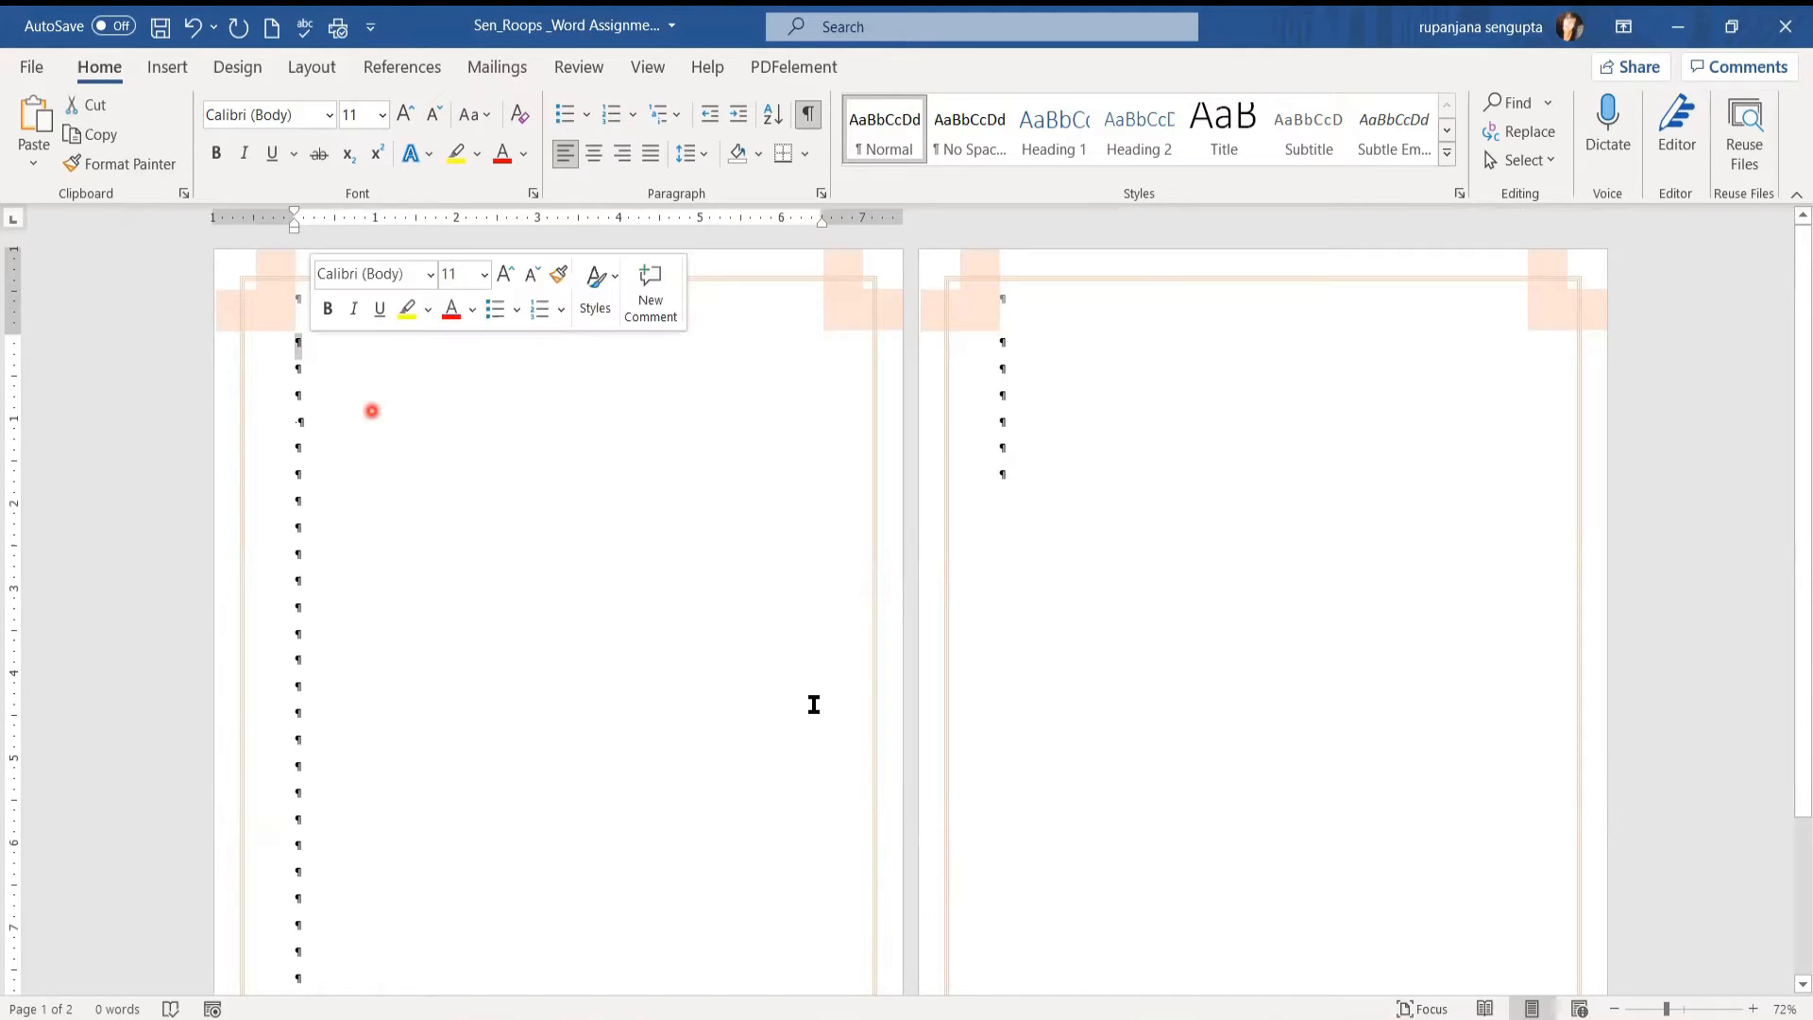
click(1685, 1007)
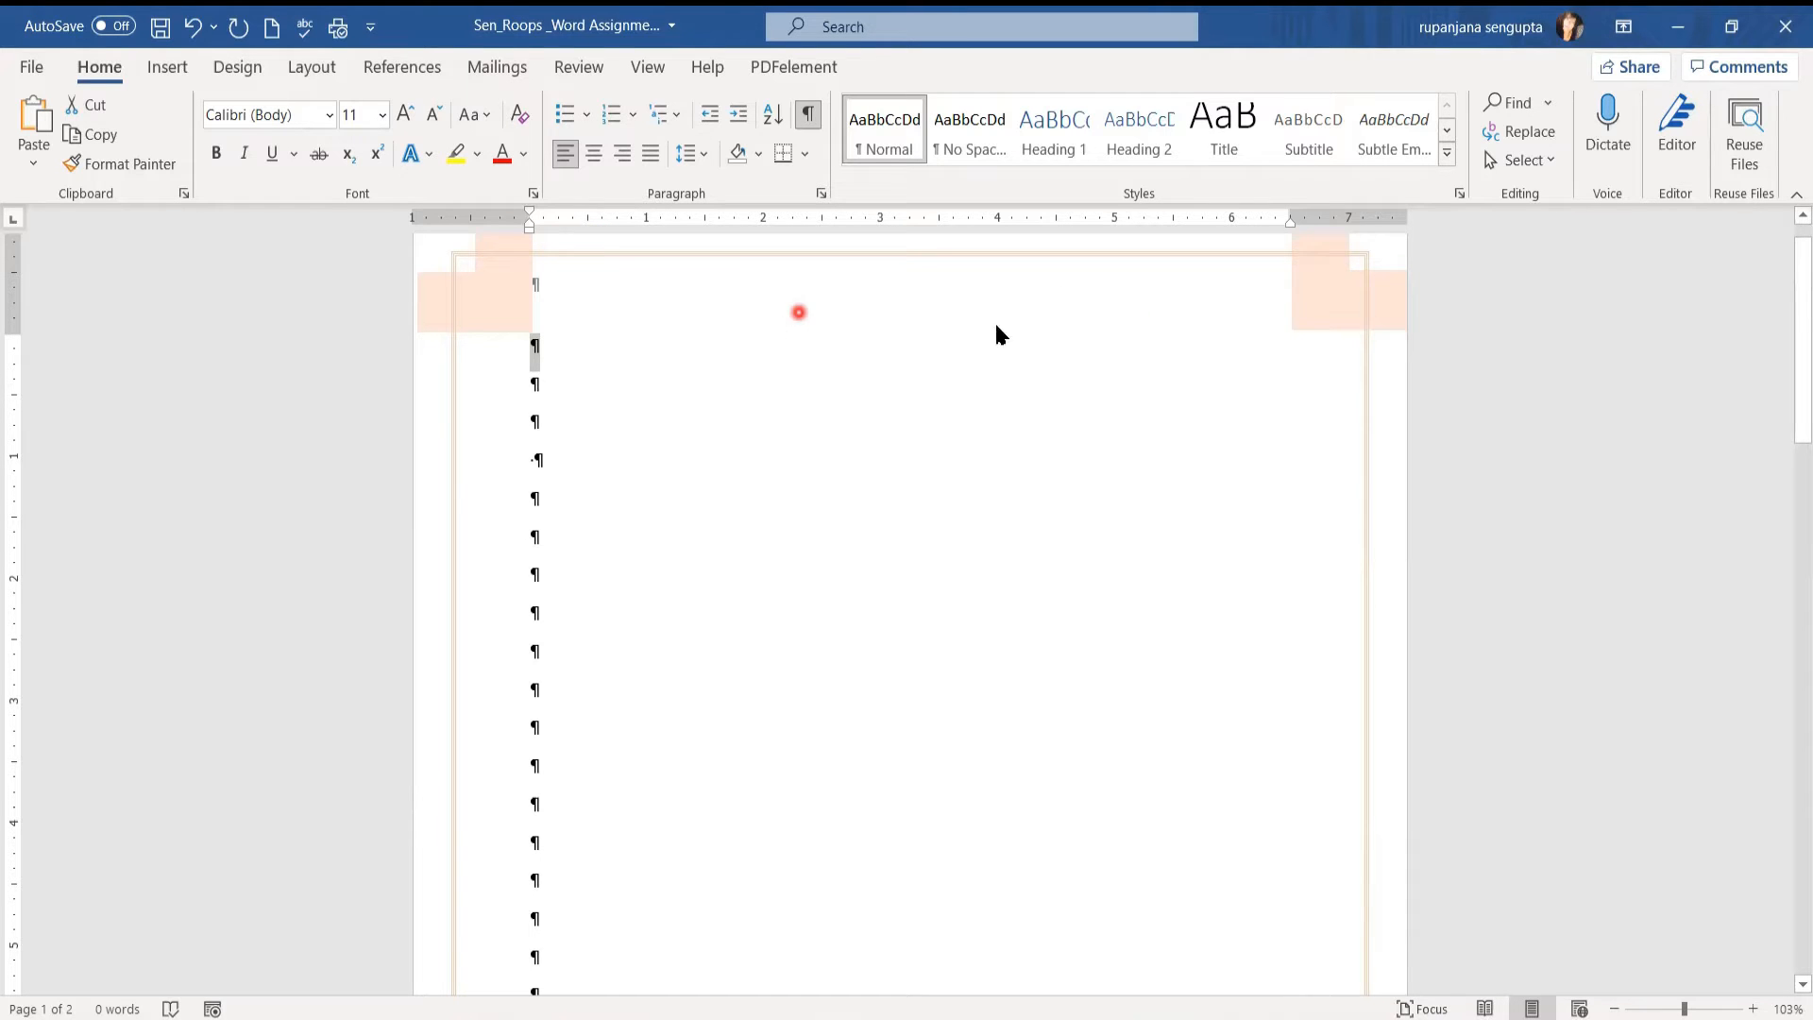
Step: Hide the ruler and show it again
click(650, 69)
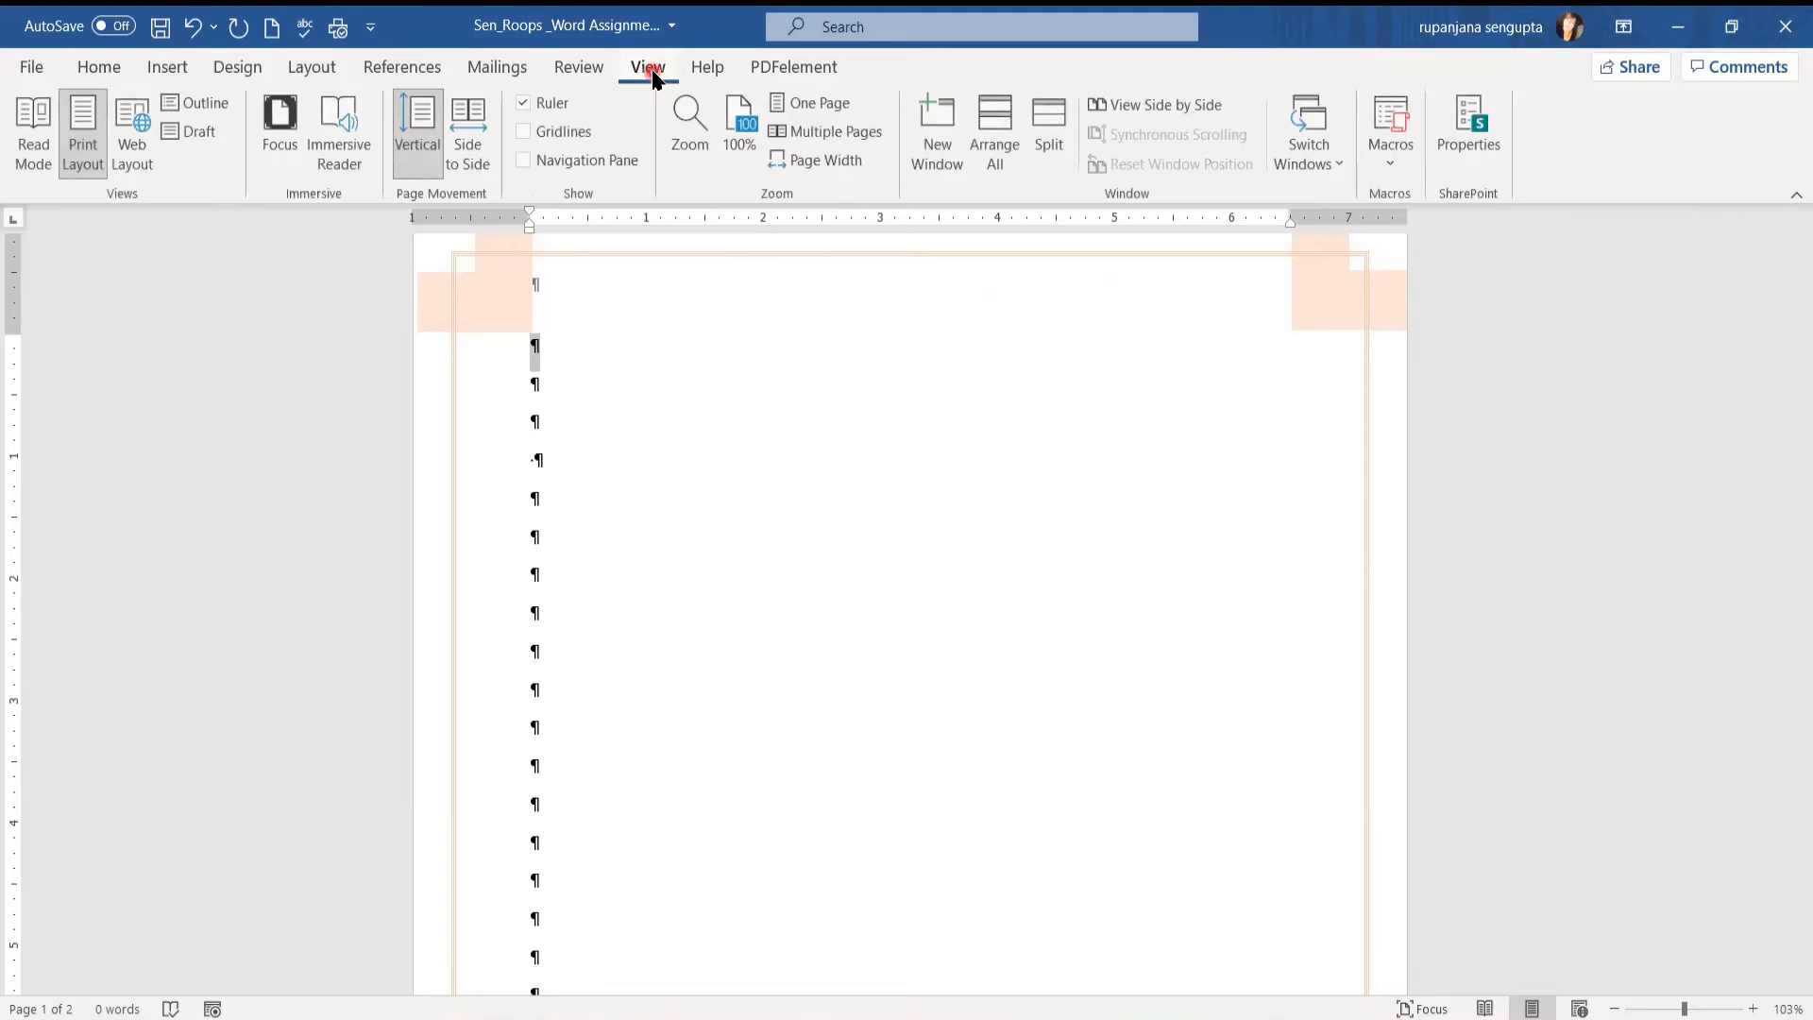
click(526, 104)
click(526, 106)
Step: Place the insertion point on the first body line of page one and start inserting text from a file
click(161, 68)
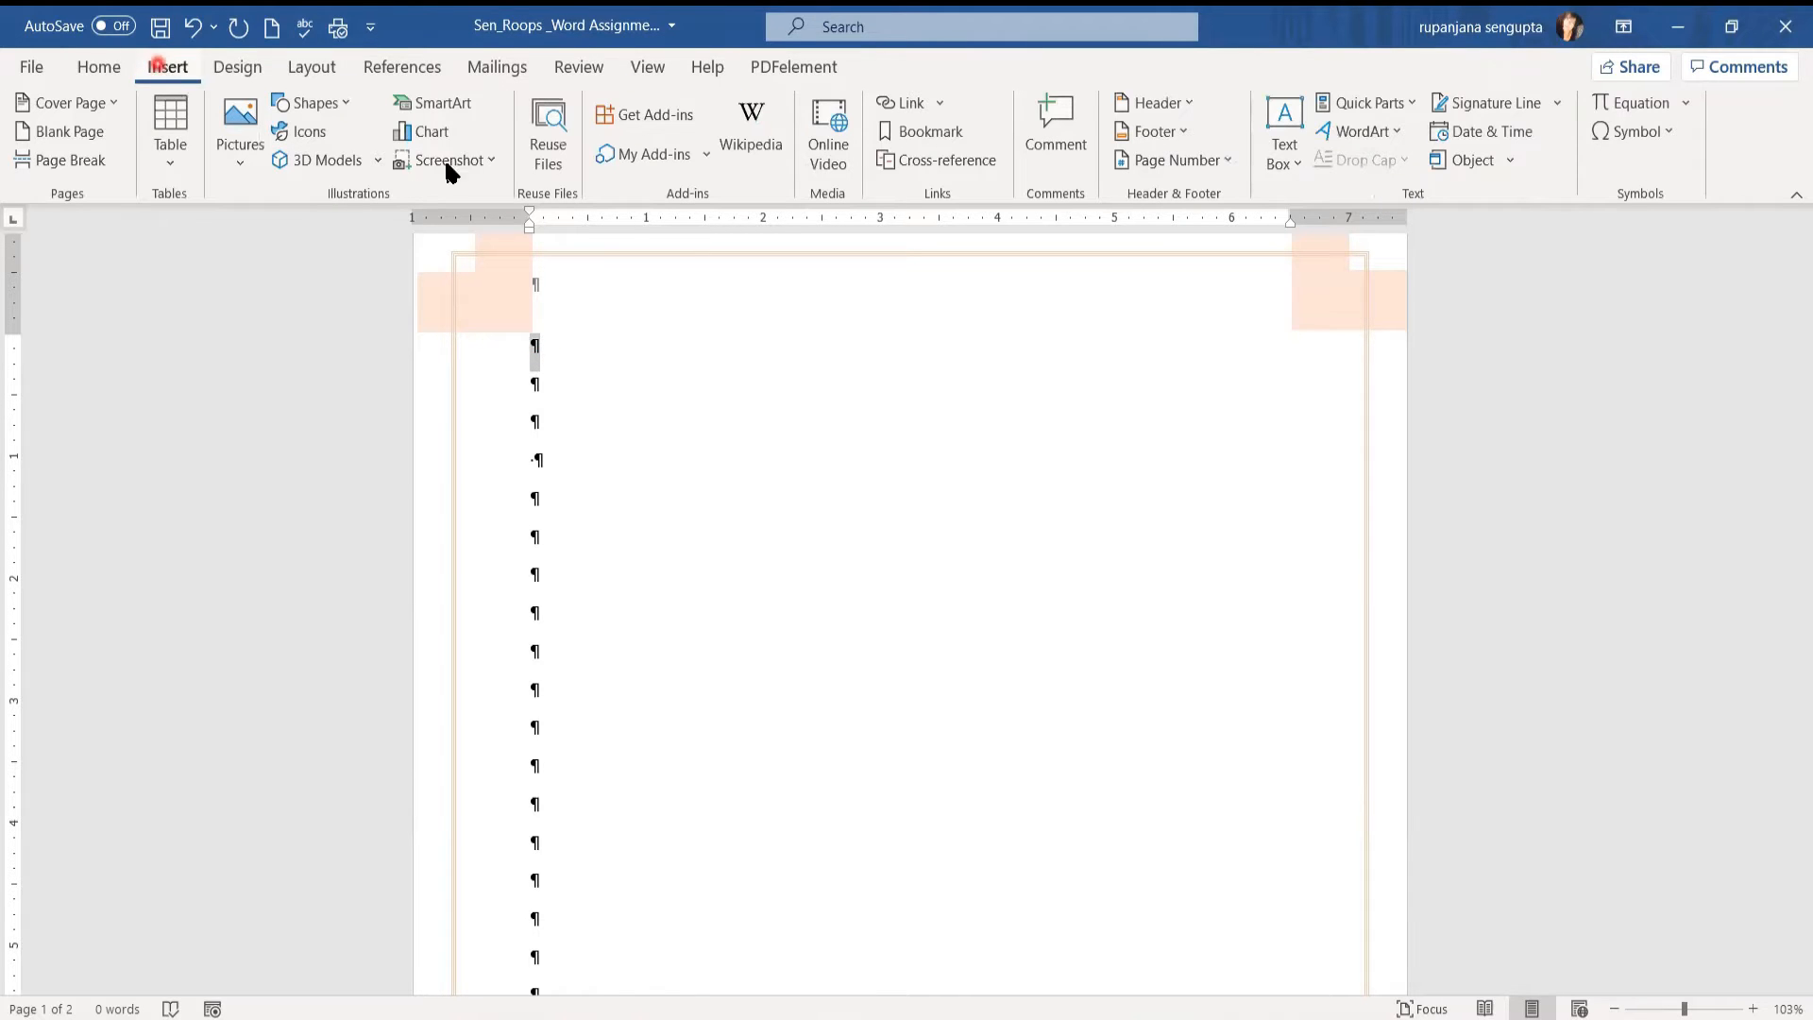
click(1346, 130)
click(1509, 163)
click(546, 347)
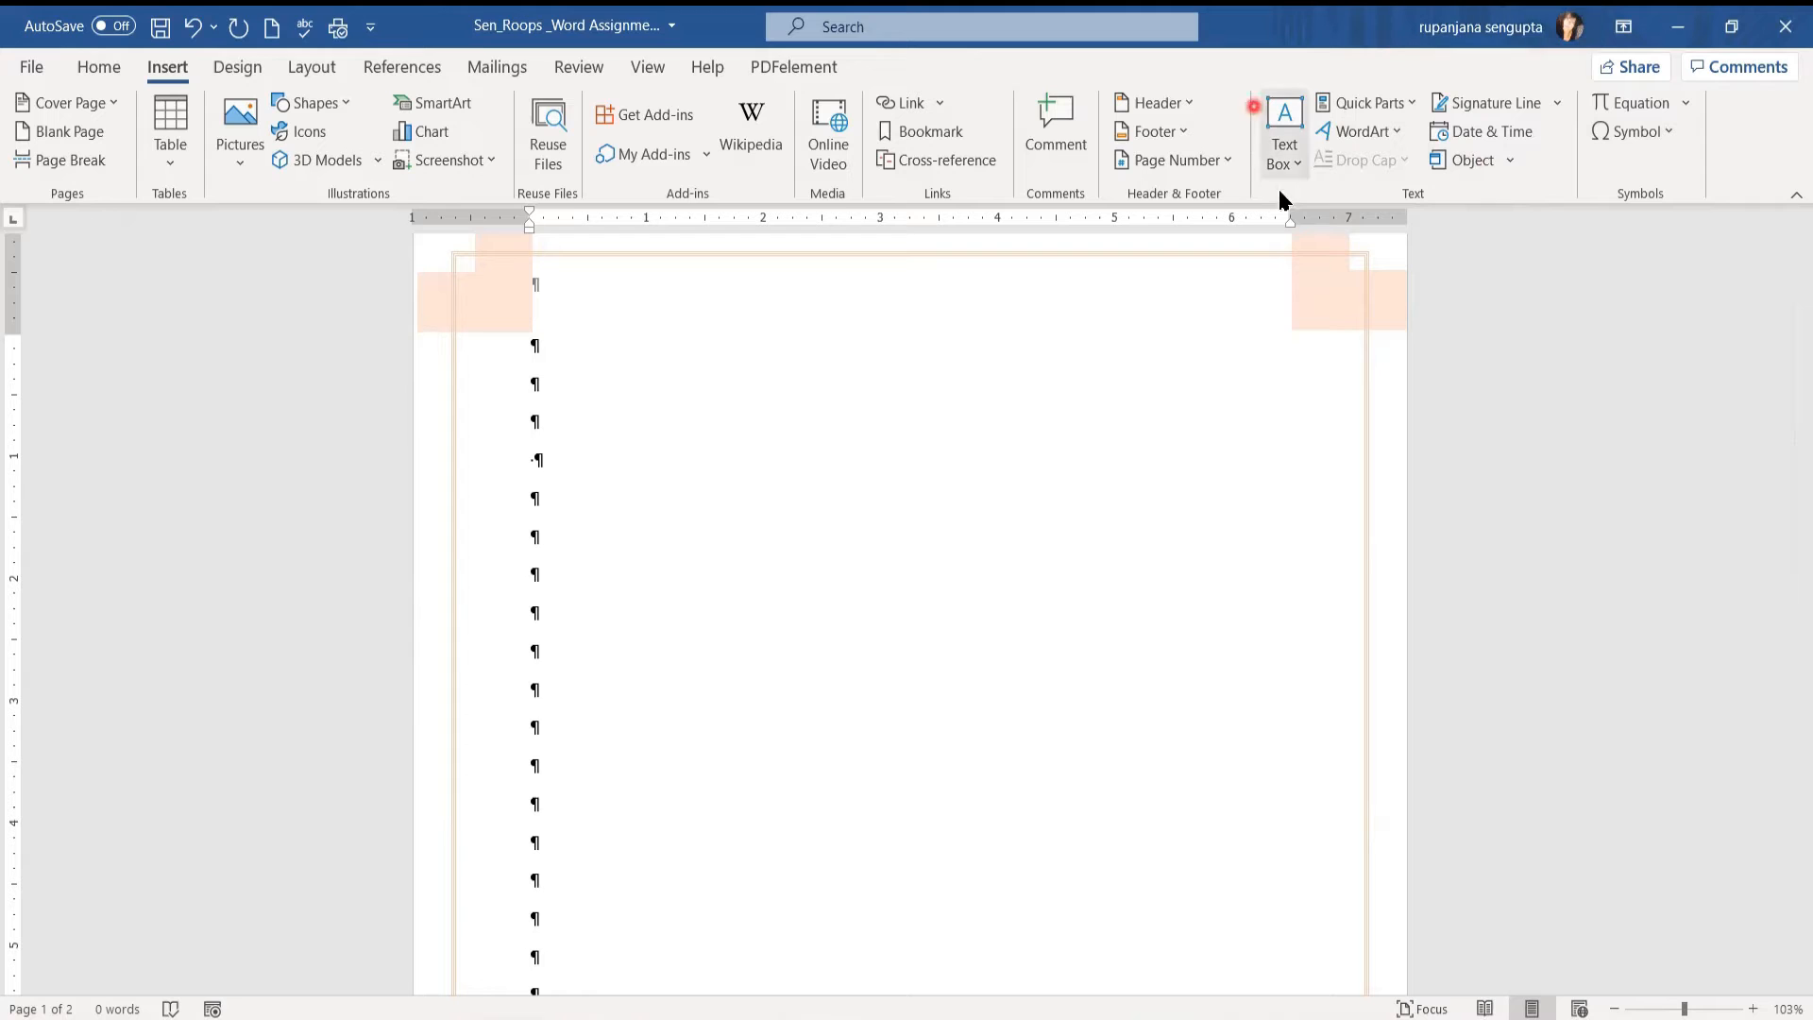
click(1508, 161)
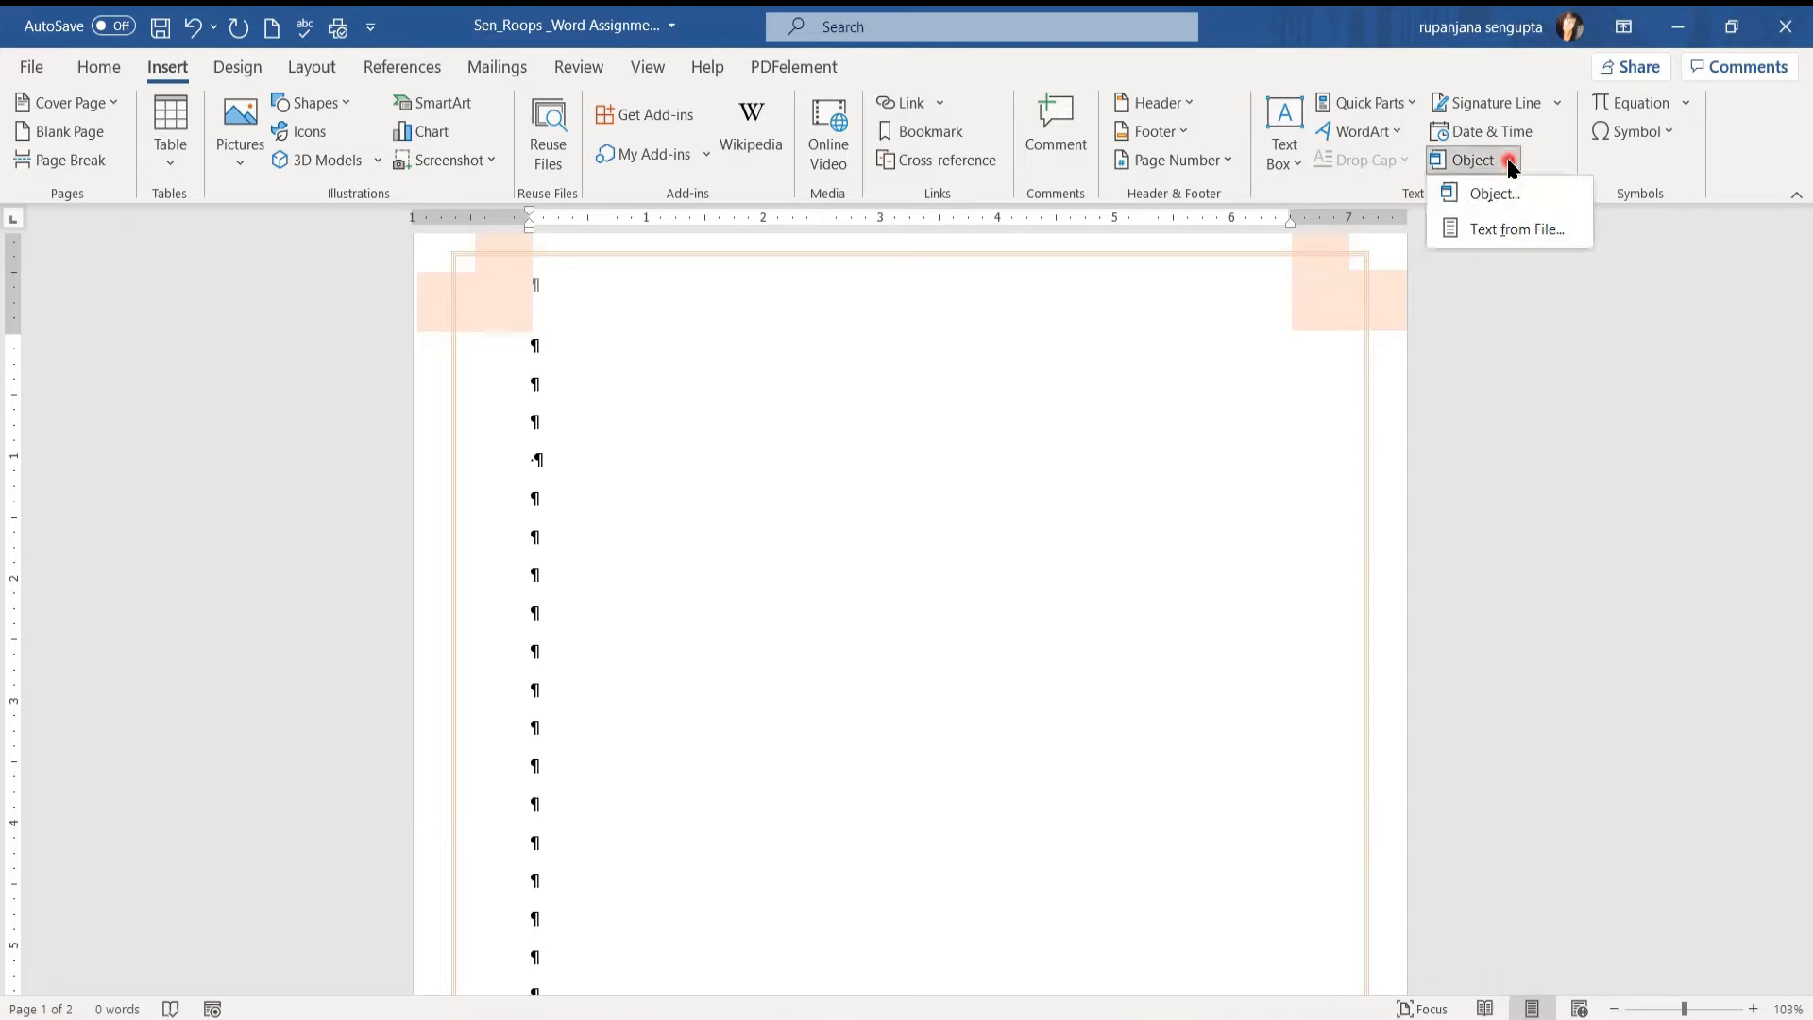
click(1505, 229)
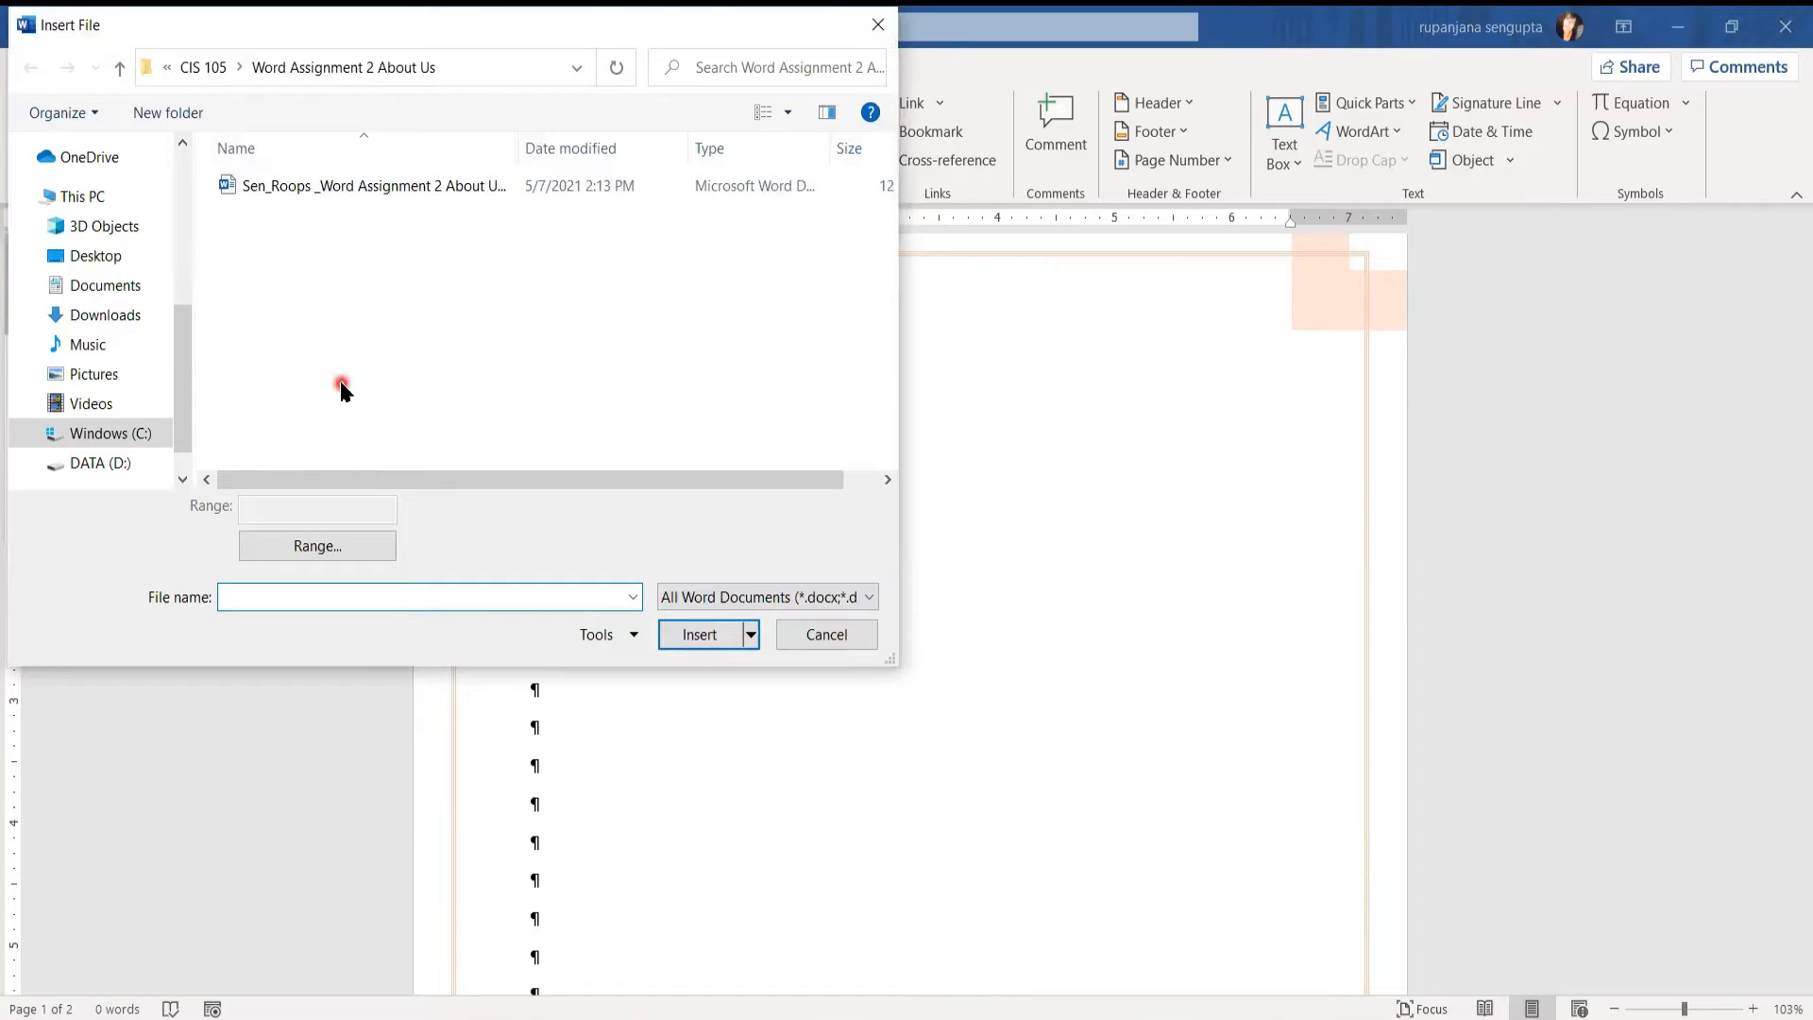
Step: Insert the text of Raw Text About Us_ Word Assignment 2.docx from the WORD ABOUT US folder
click(201, 68)
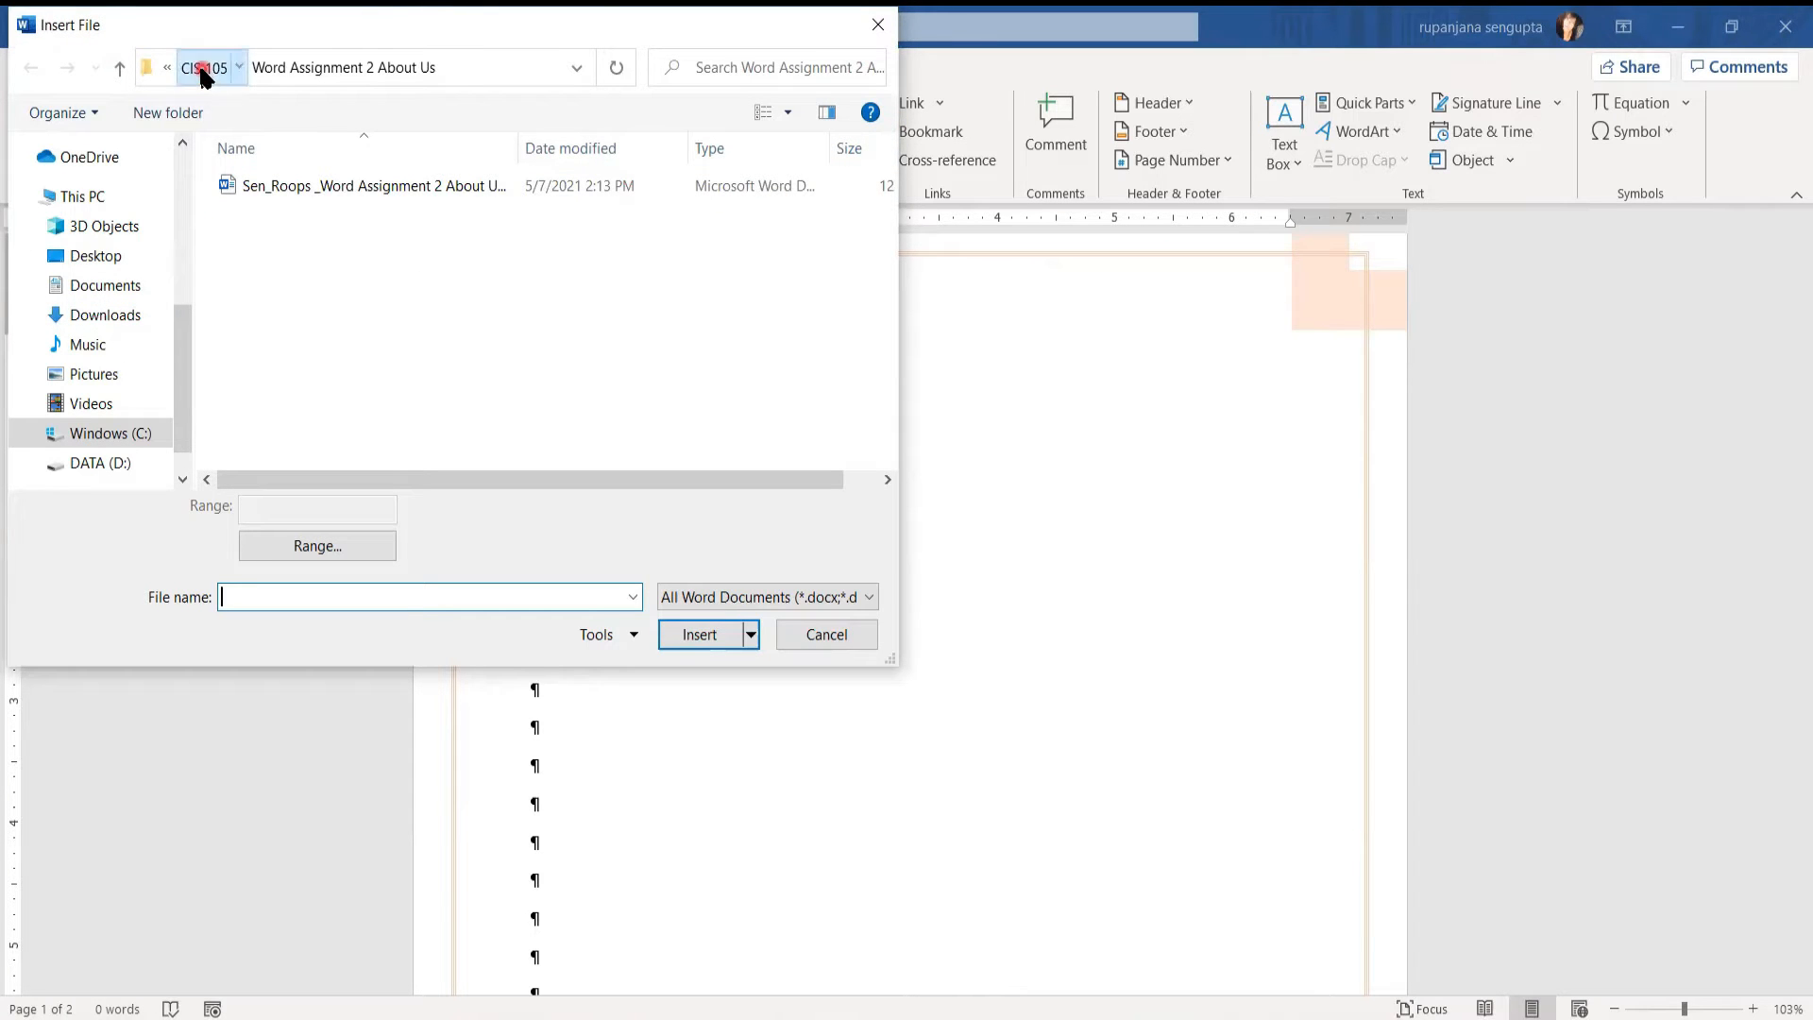
click(268, 70)
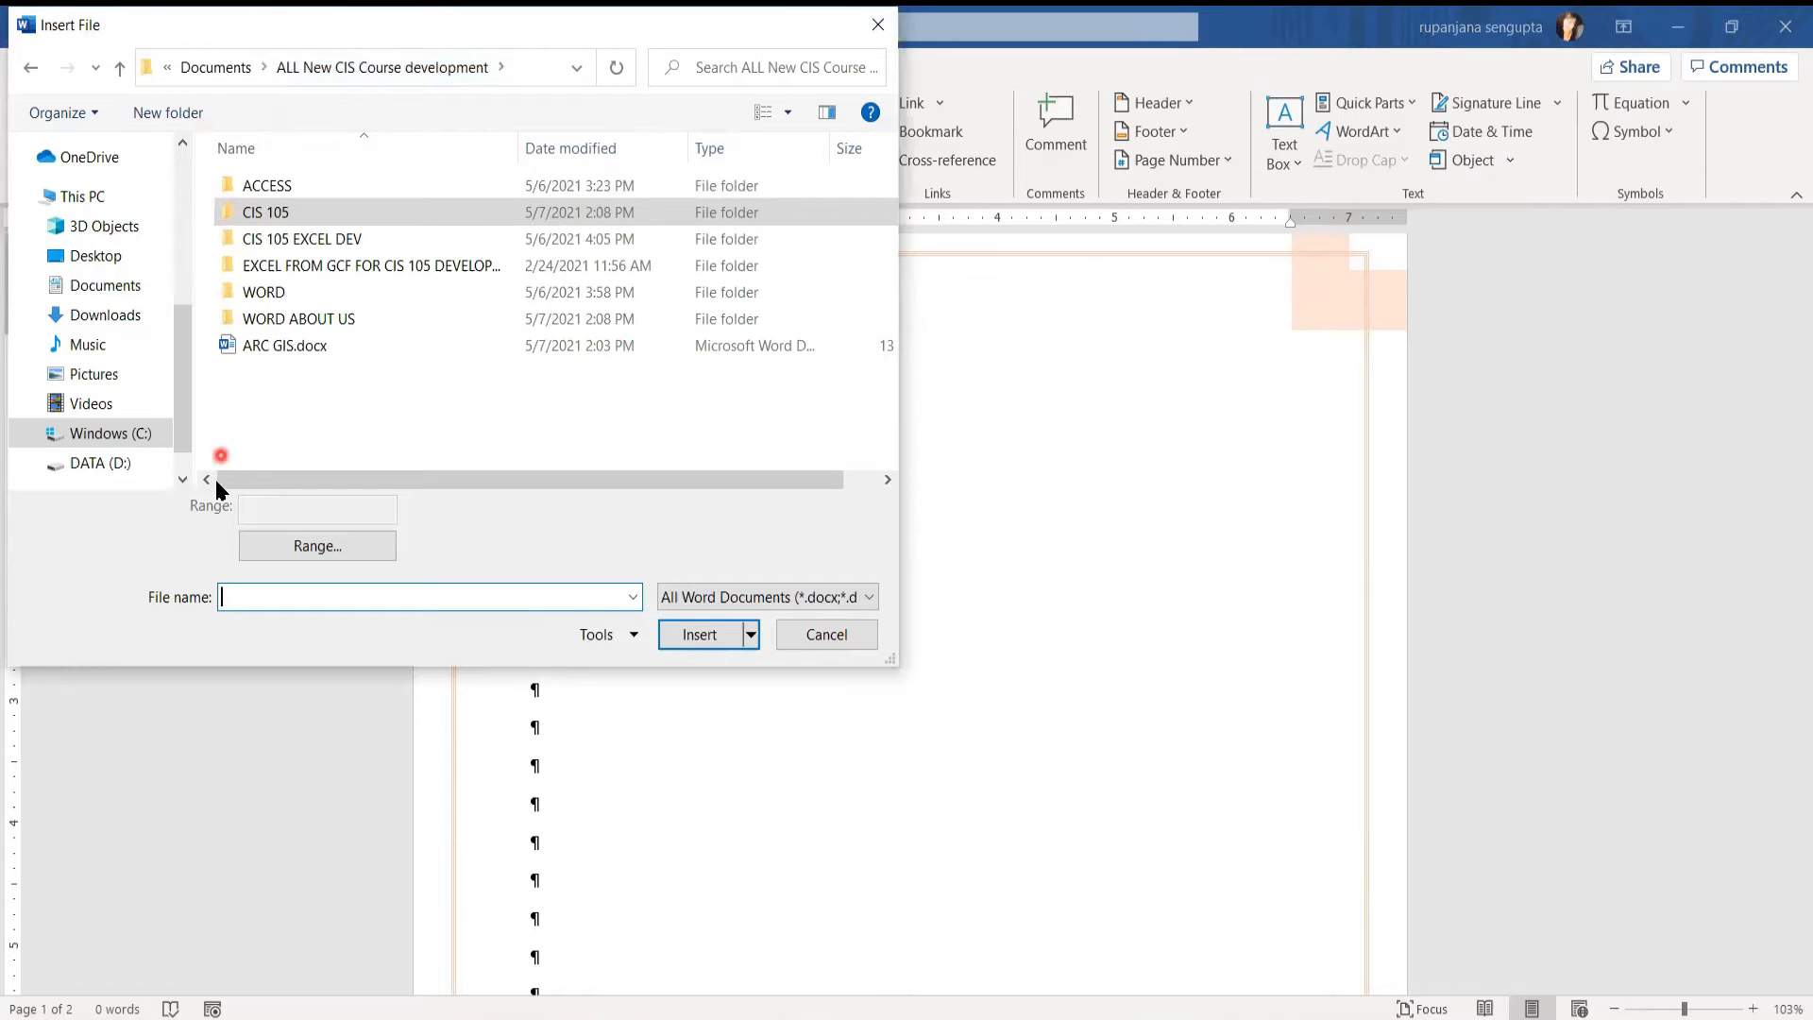
click(274, 318)
double_click(274, 318)
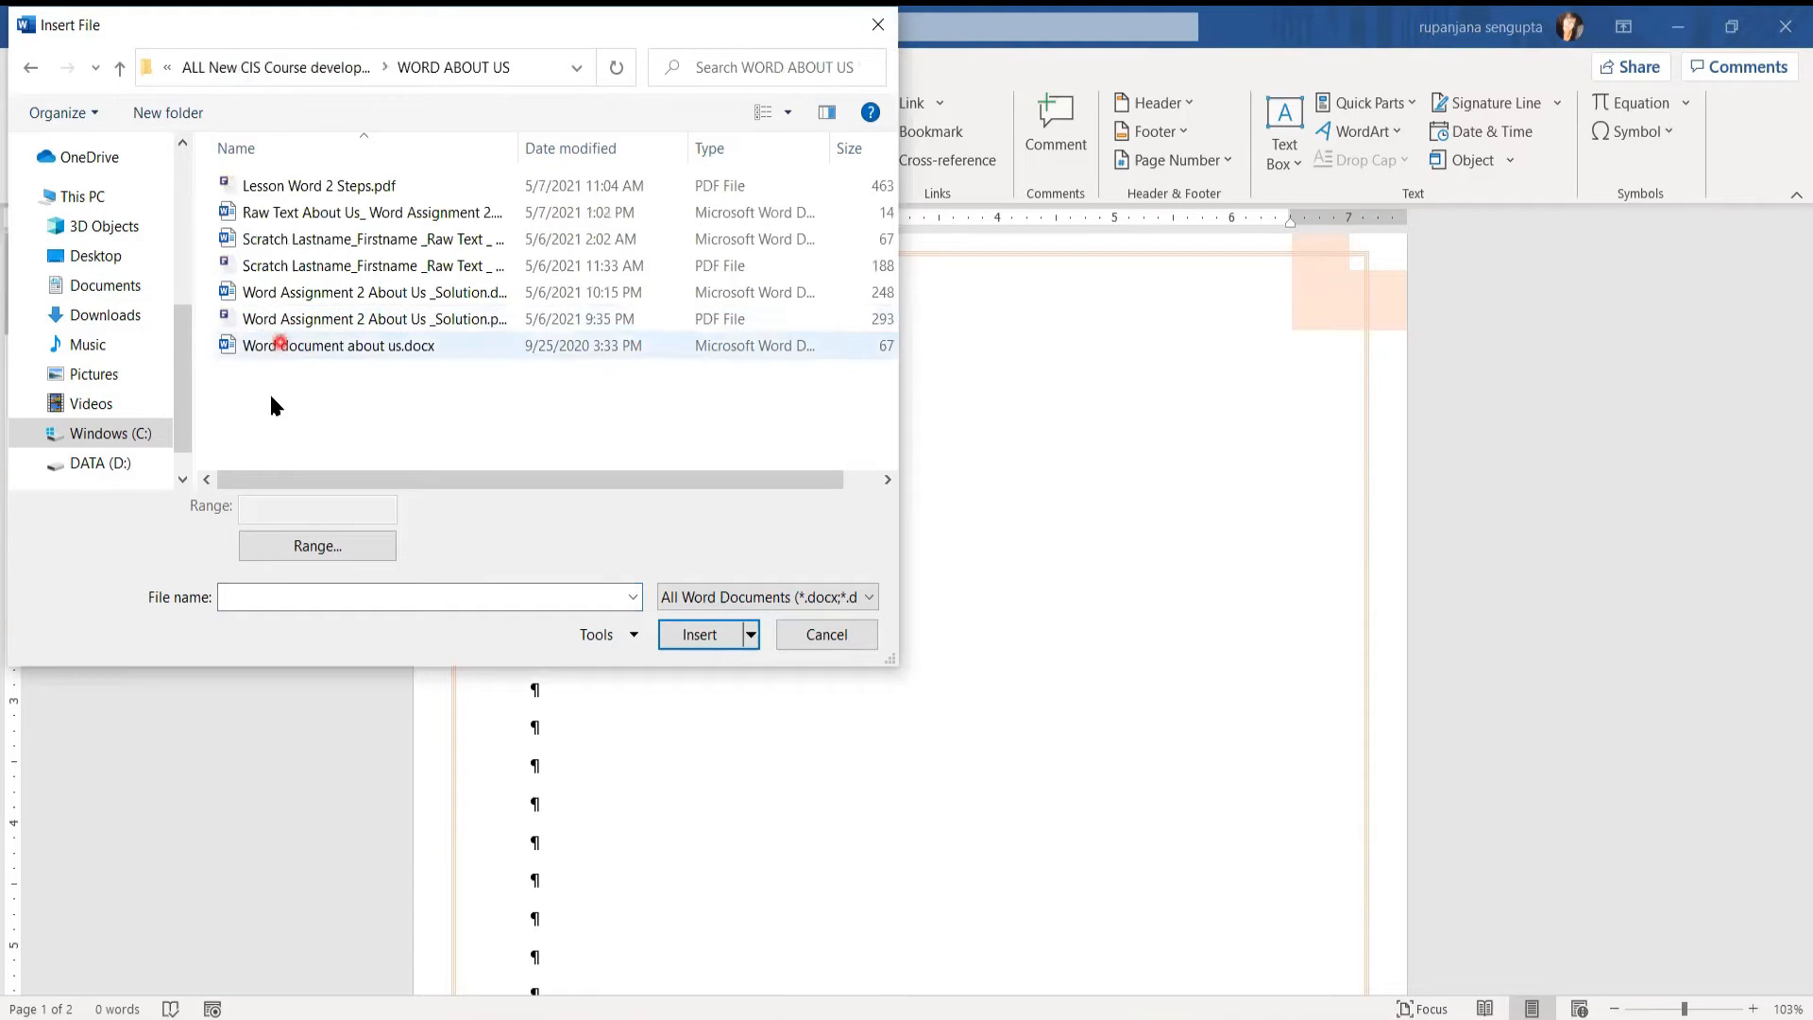
click(274, 214)
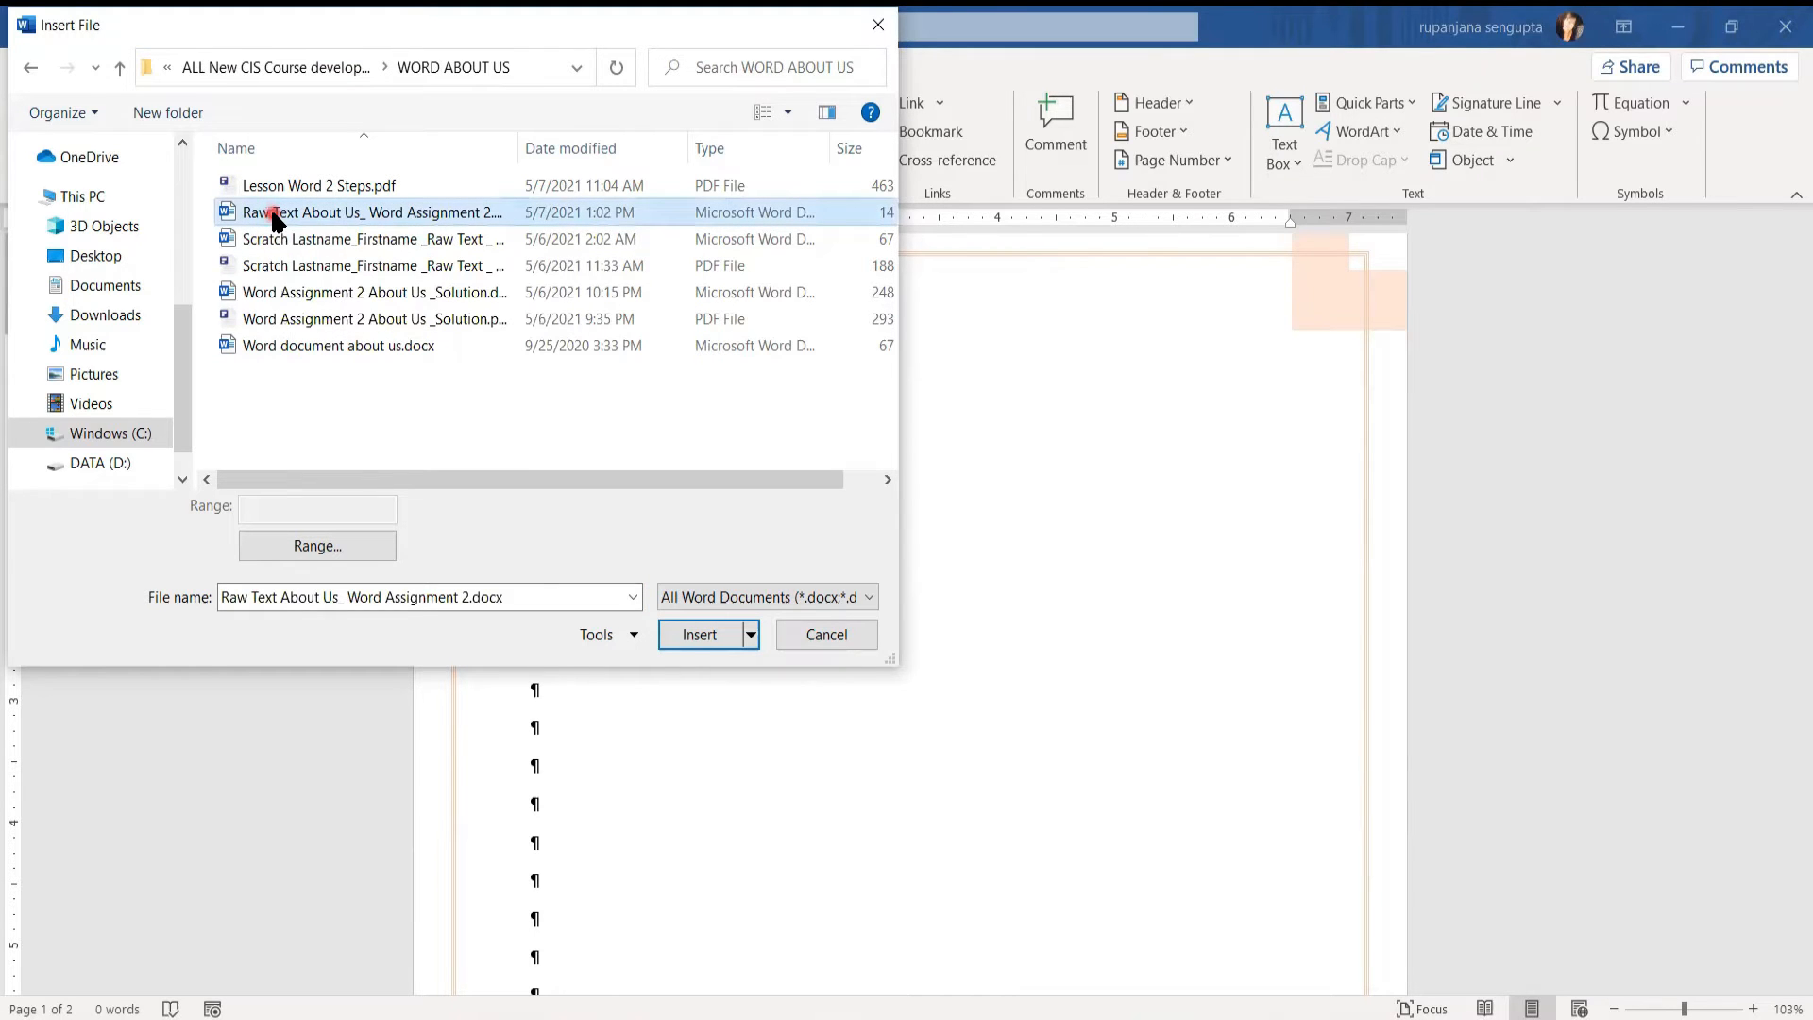
click(700, 638)
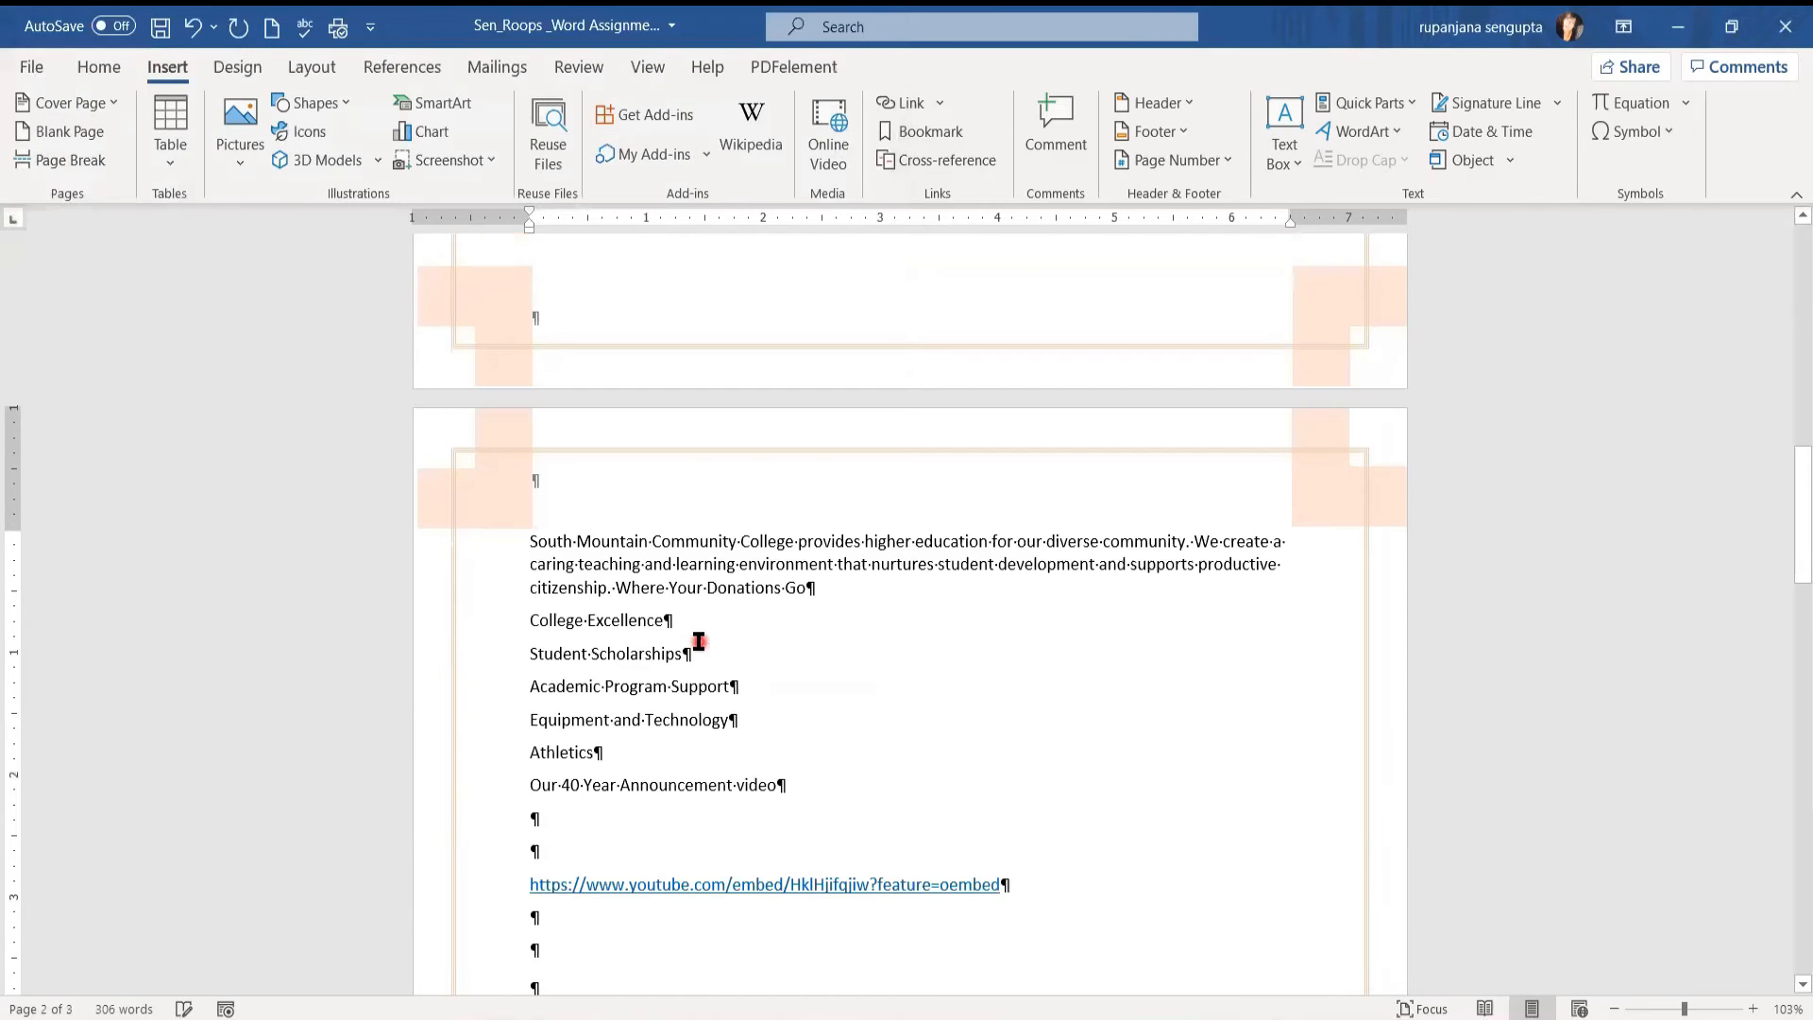
Step: Set the line spacing of the entire document text to 1.15
drag(1802, 548, 1788, 273)
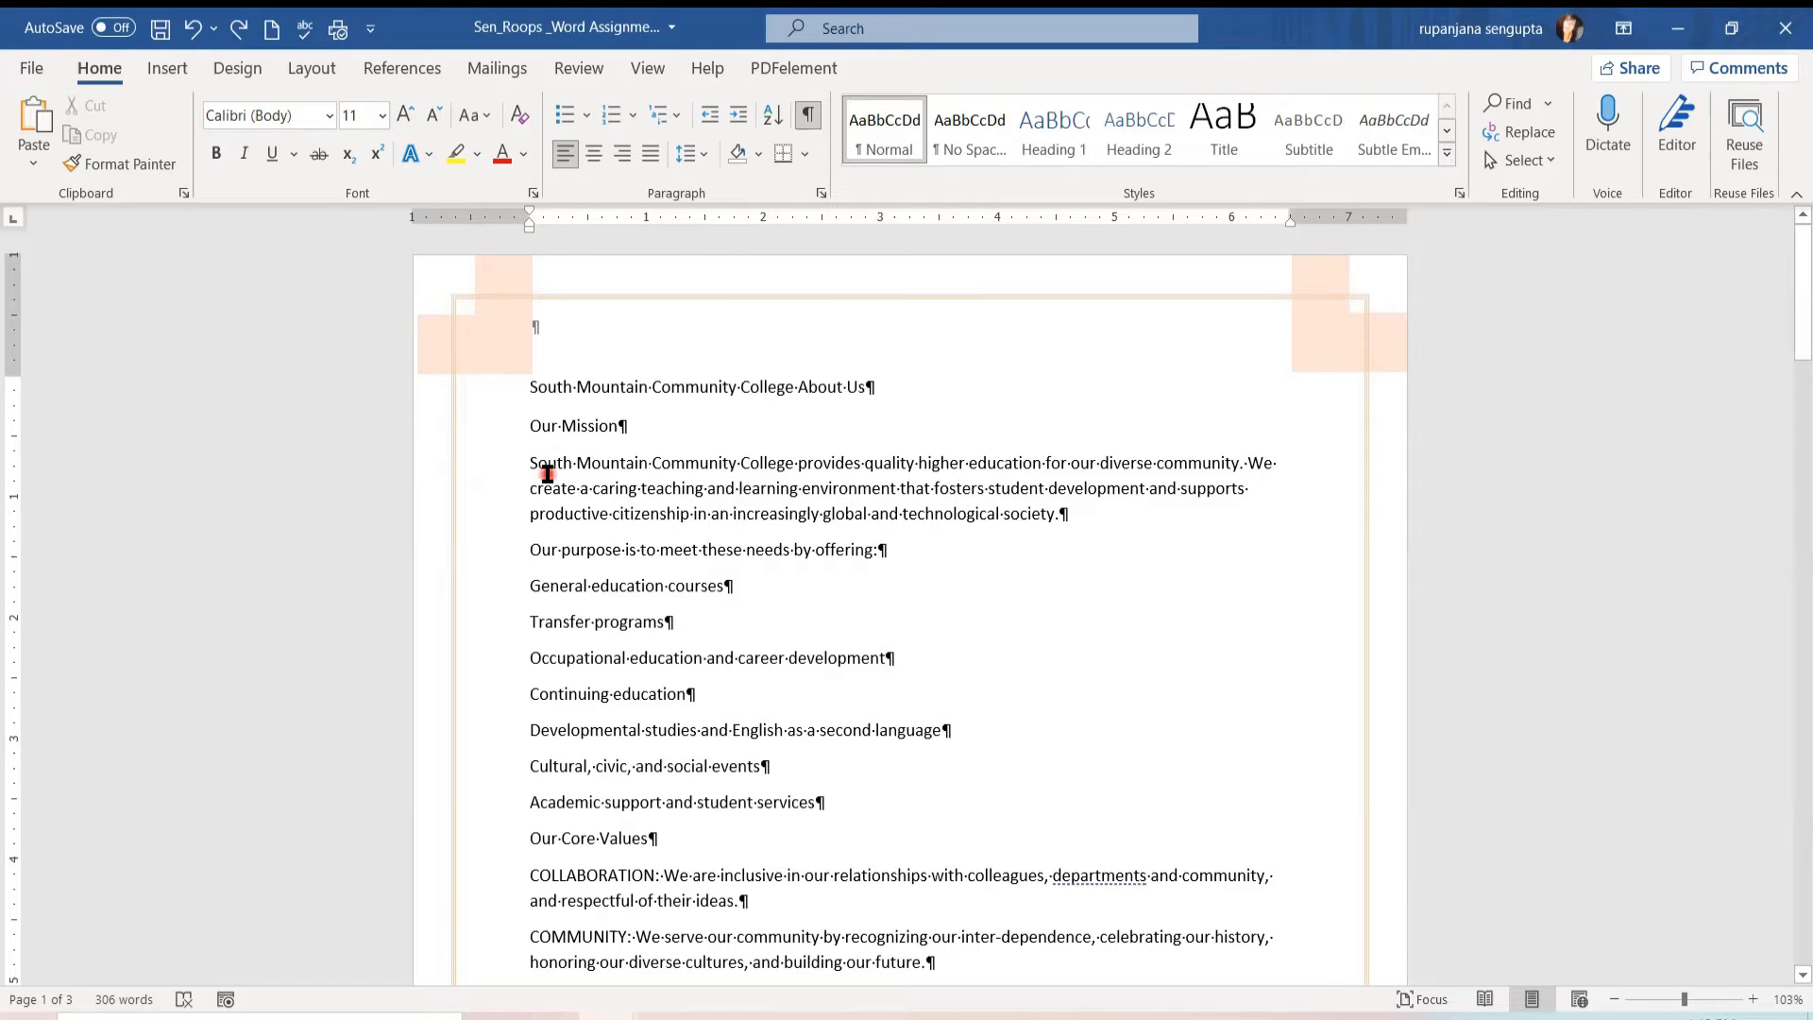
key(ctrl+a)
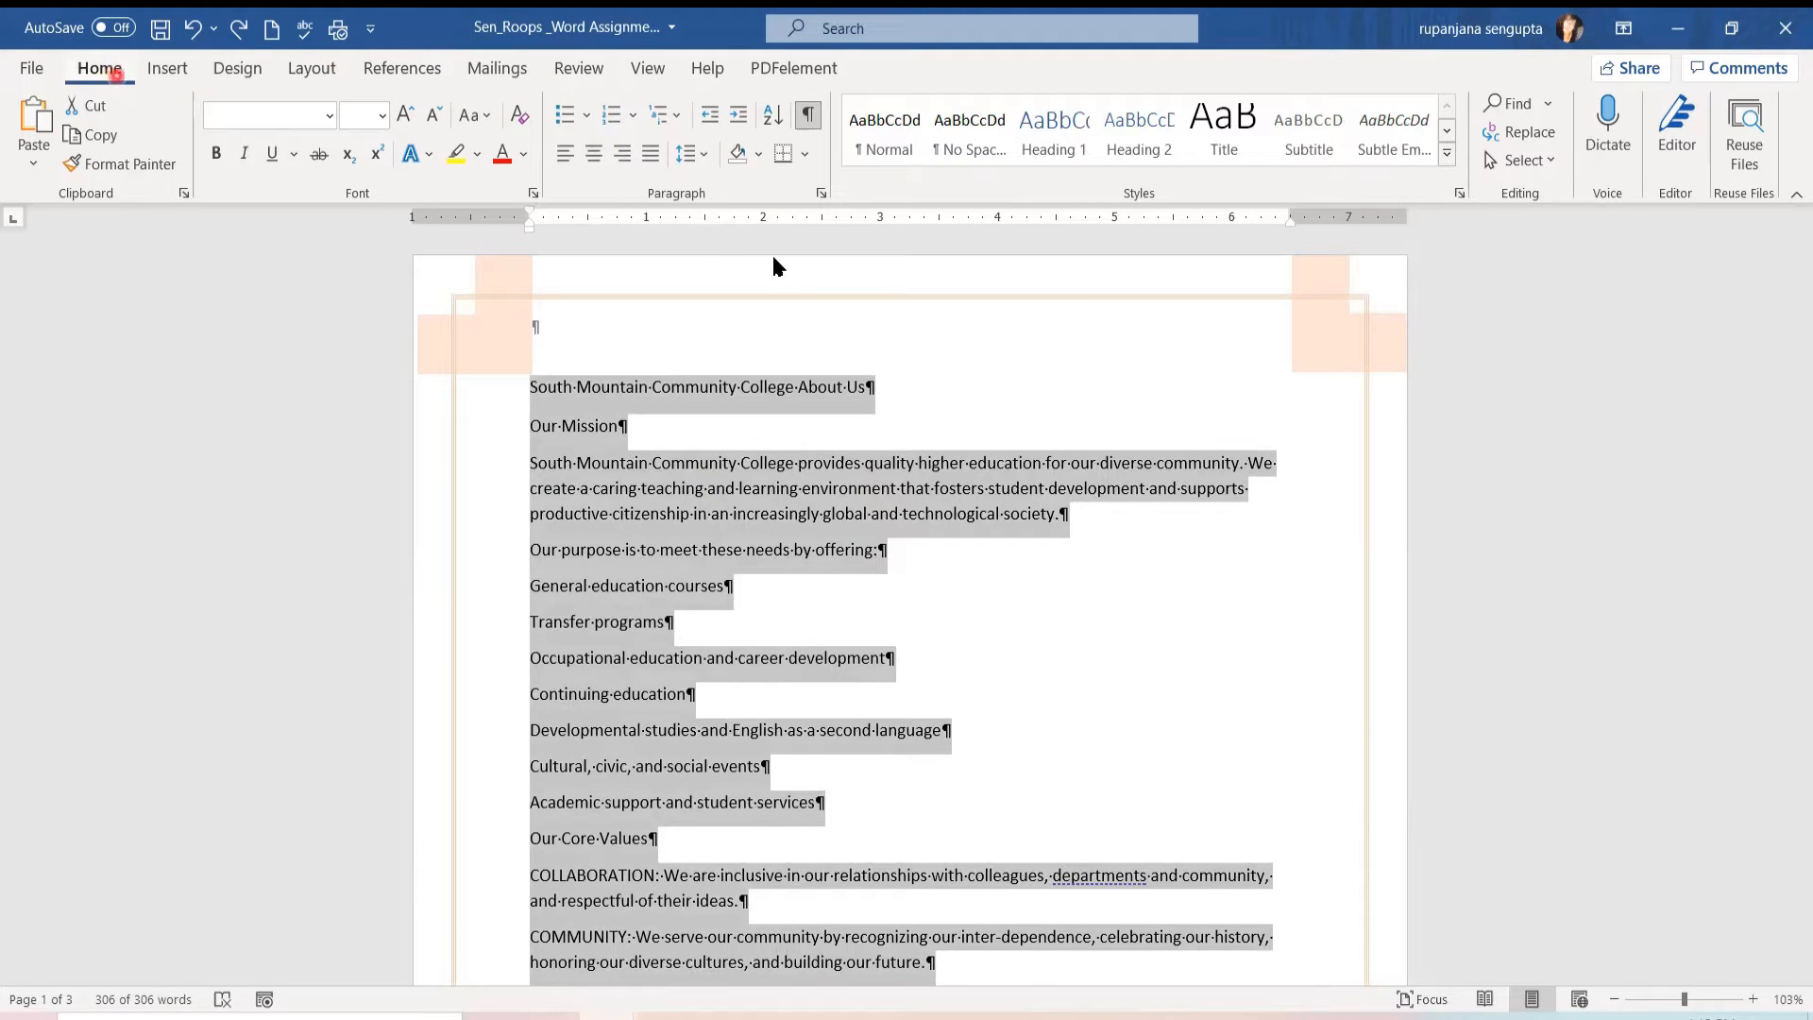
click(708, 153)
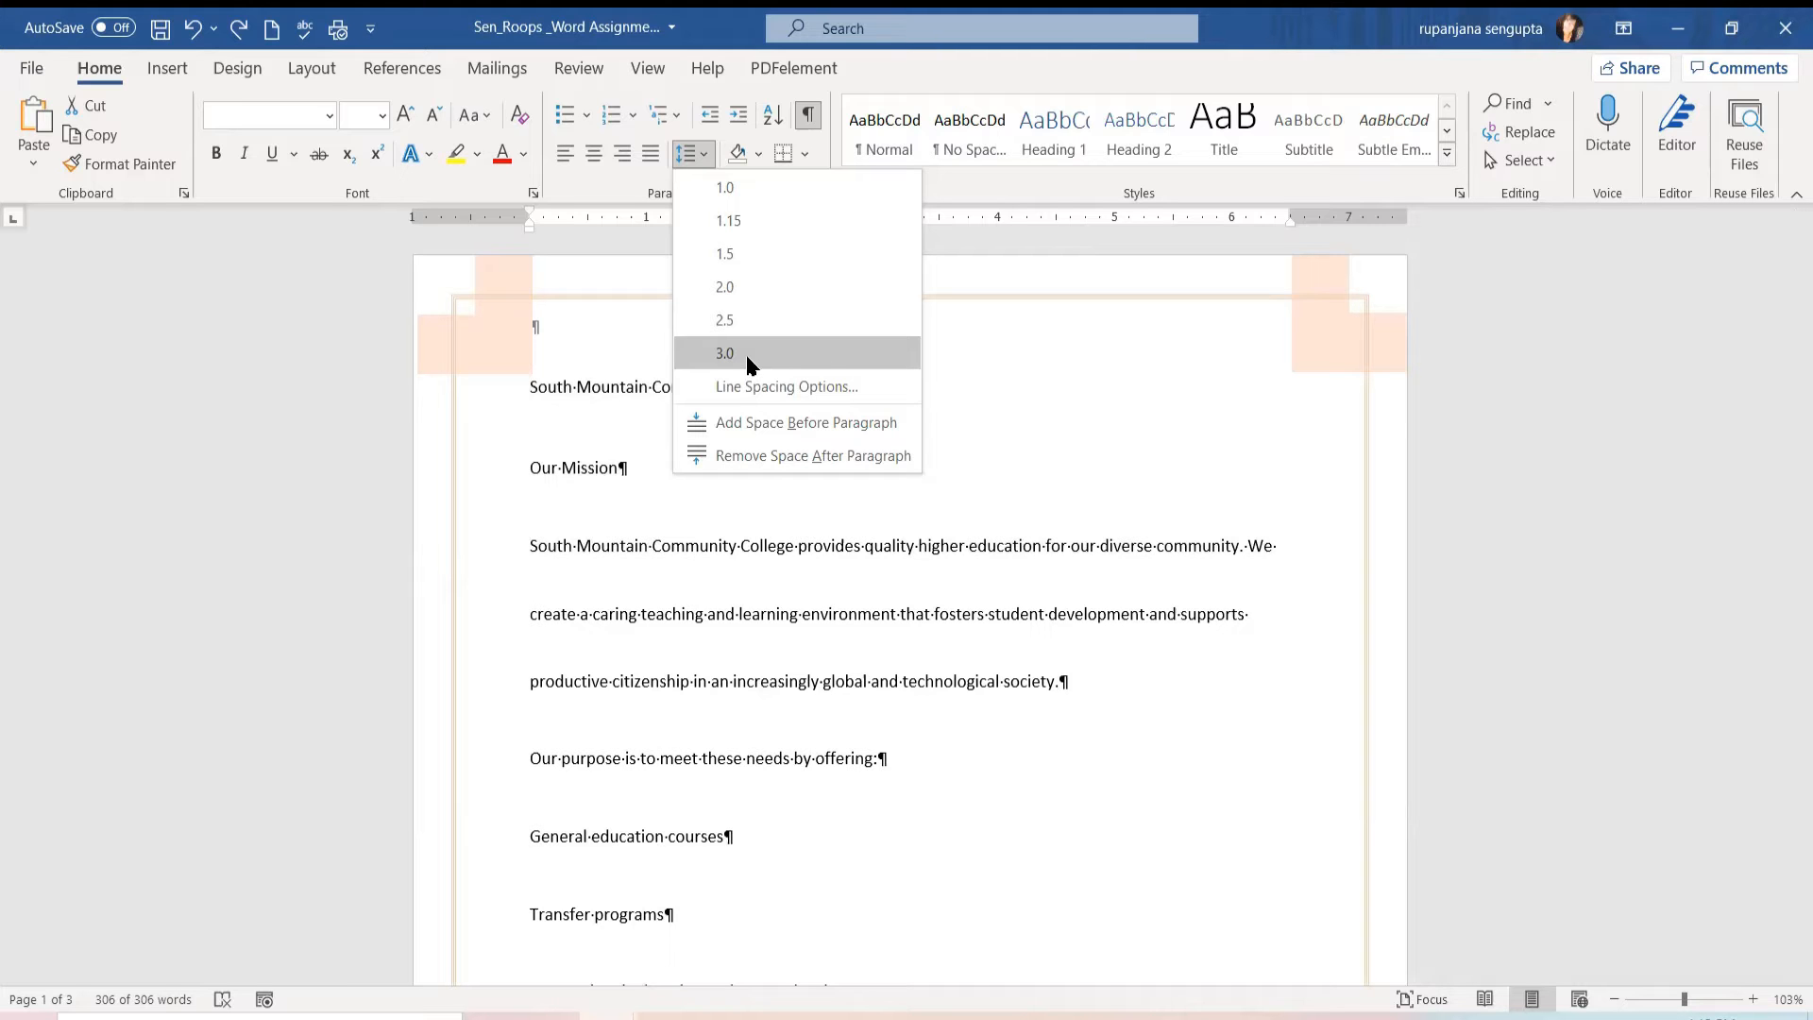
click(742, 227)
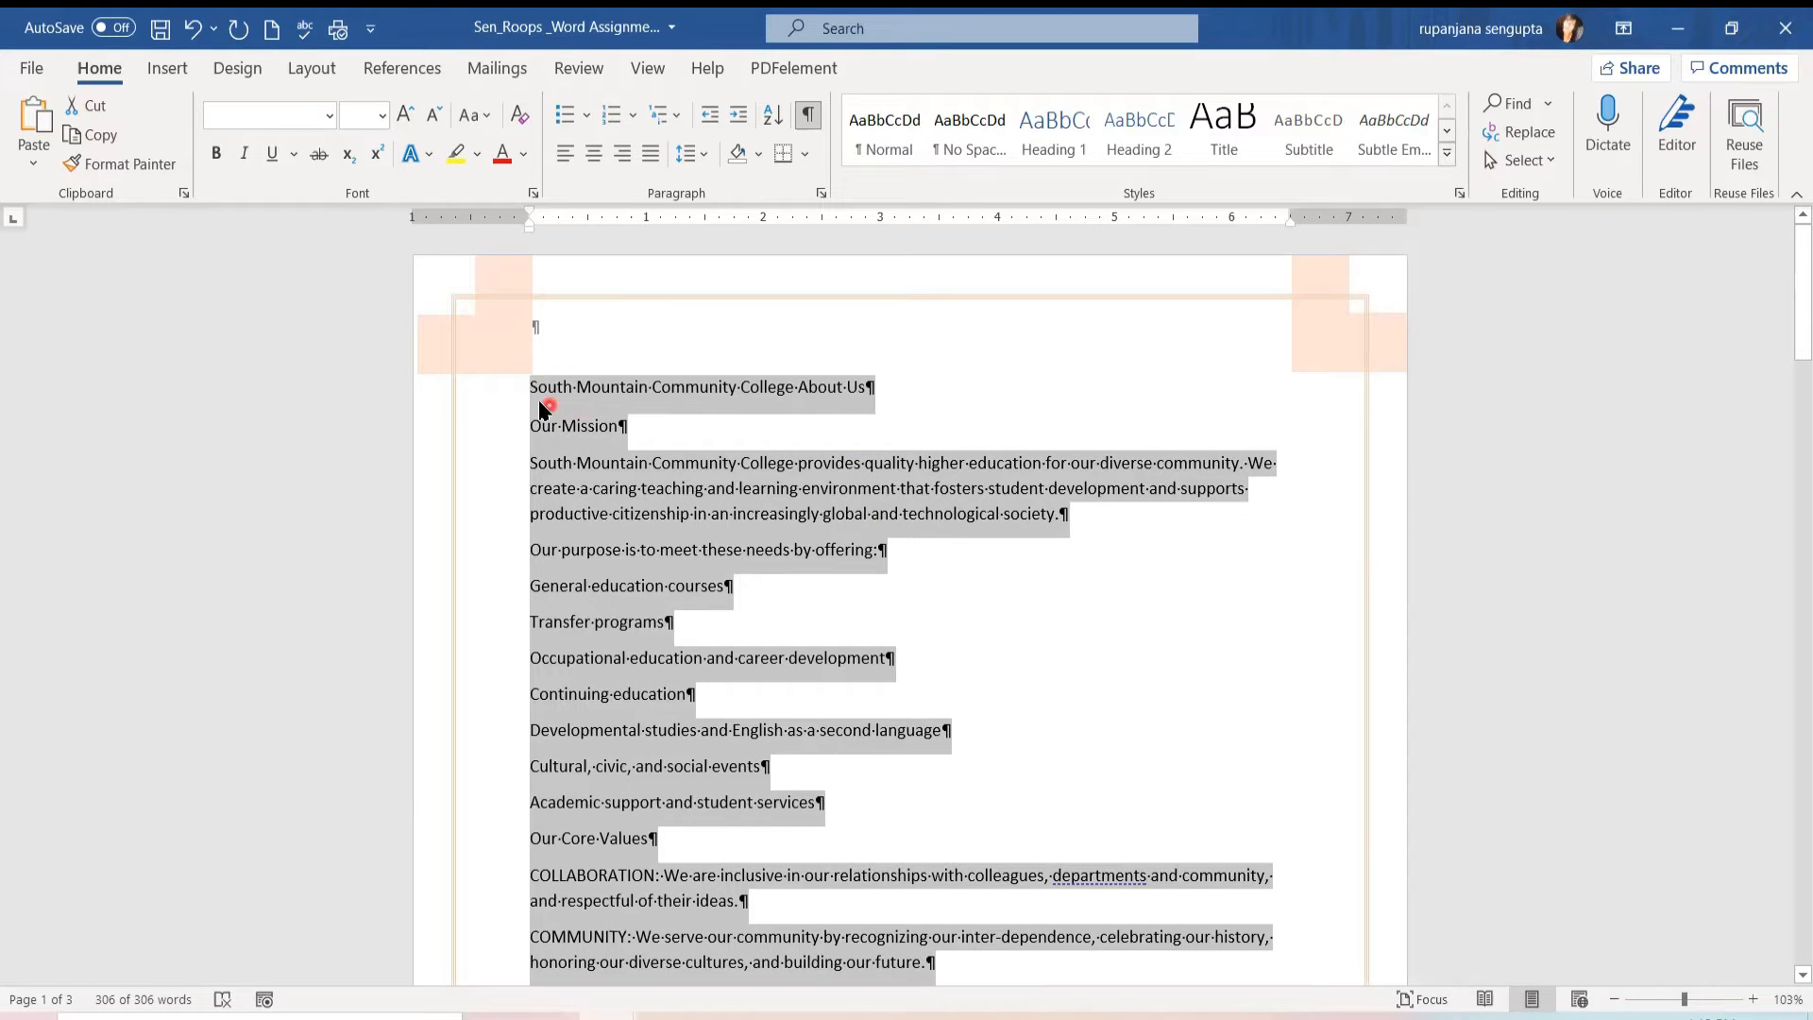
click(742, 435)
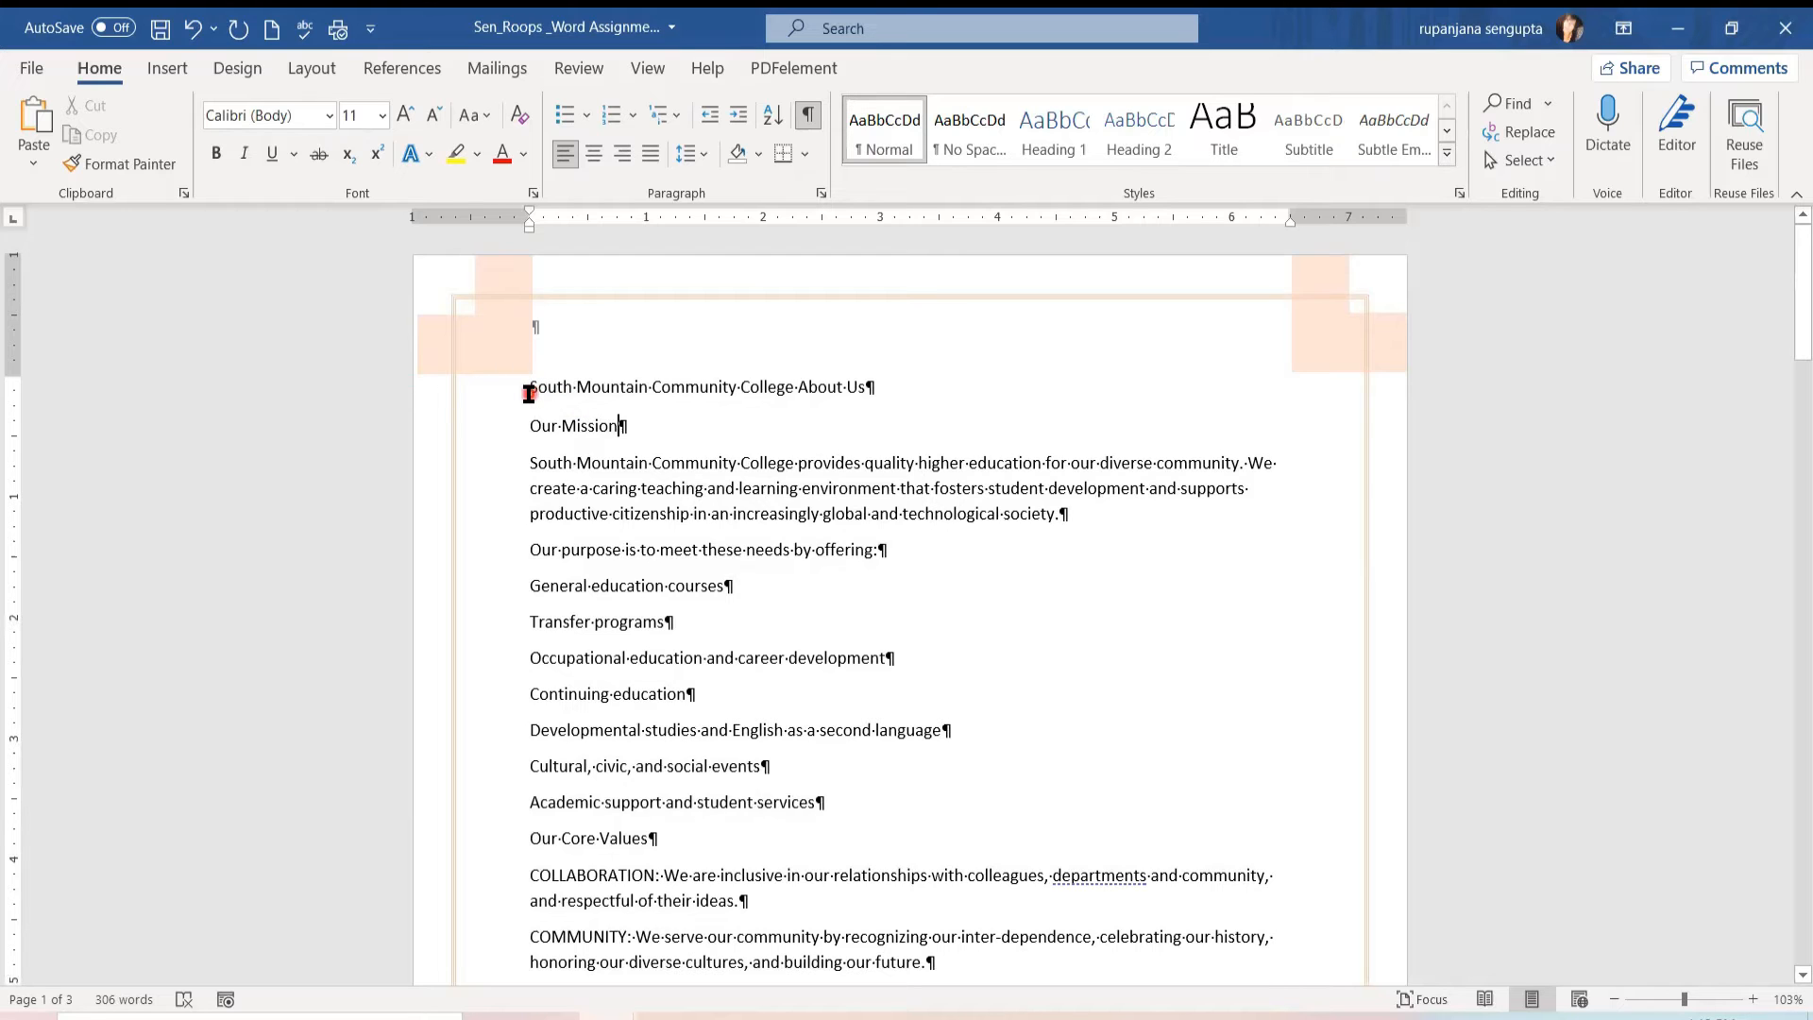
Step: Format the title South Mountain Community College About Us in Amasis MT Pro Black, 24 pt, centered
drag(529, 394, 858, 387)
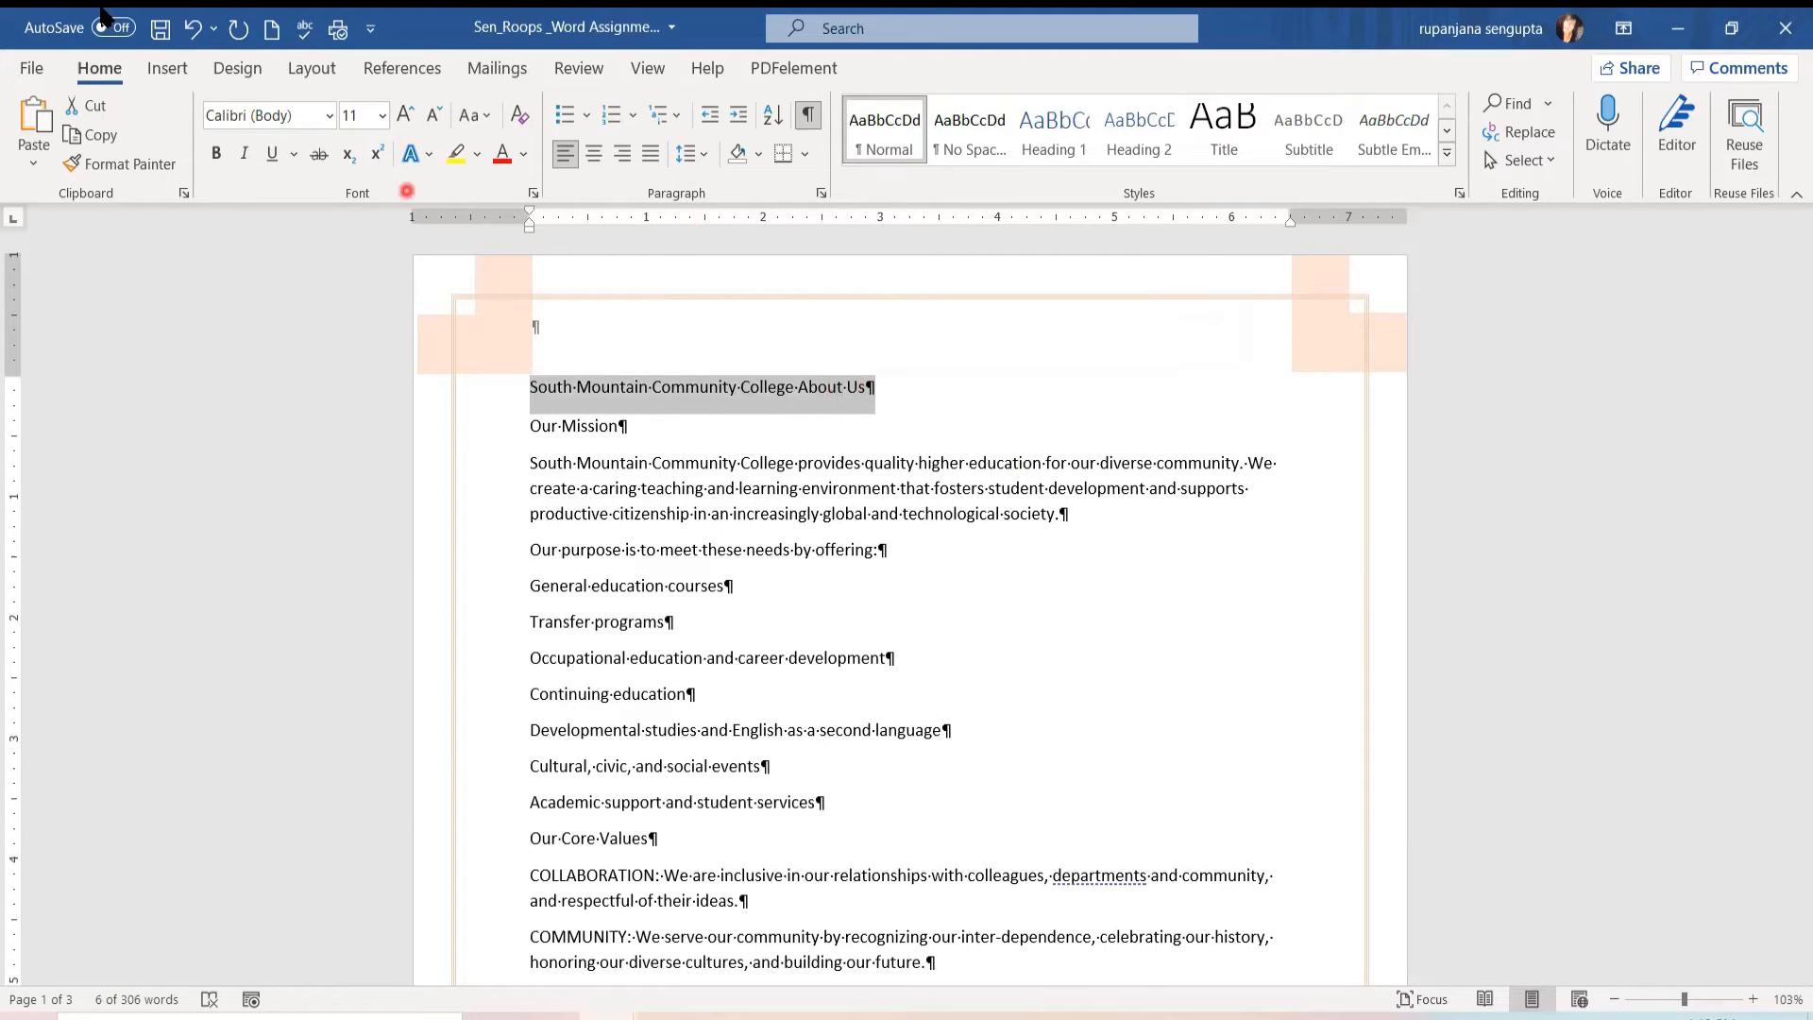
click(329, 119)
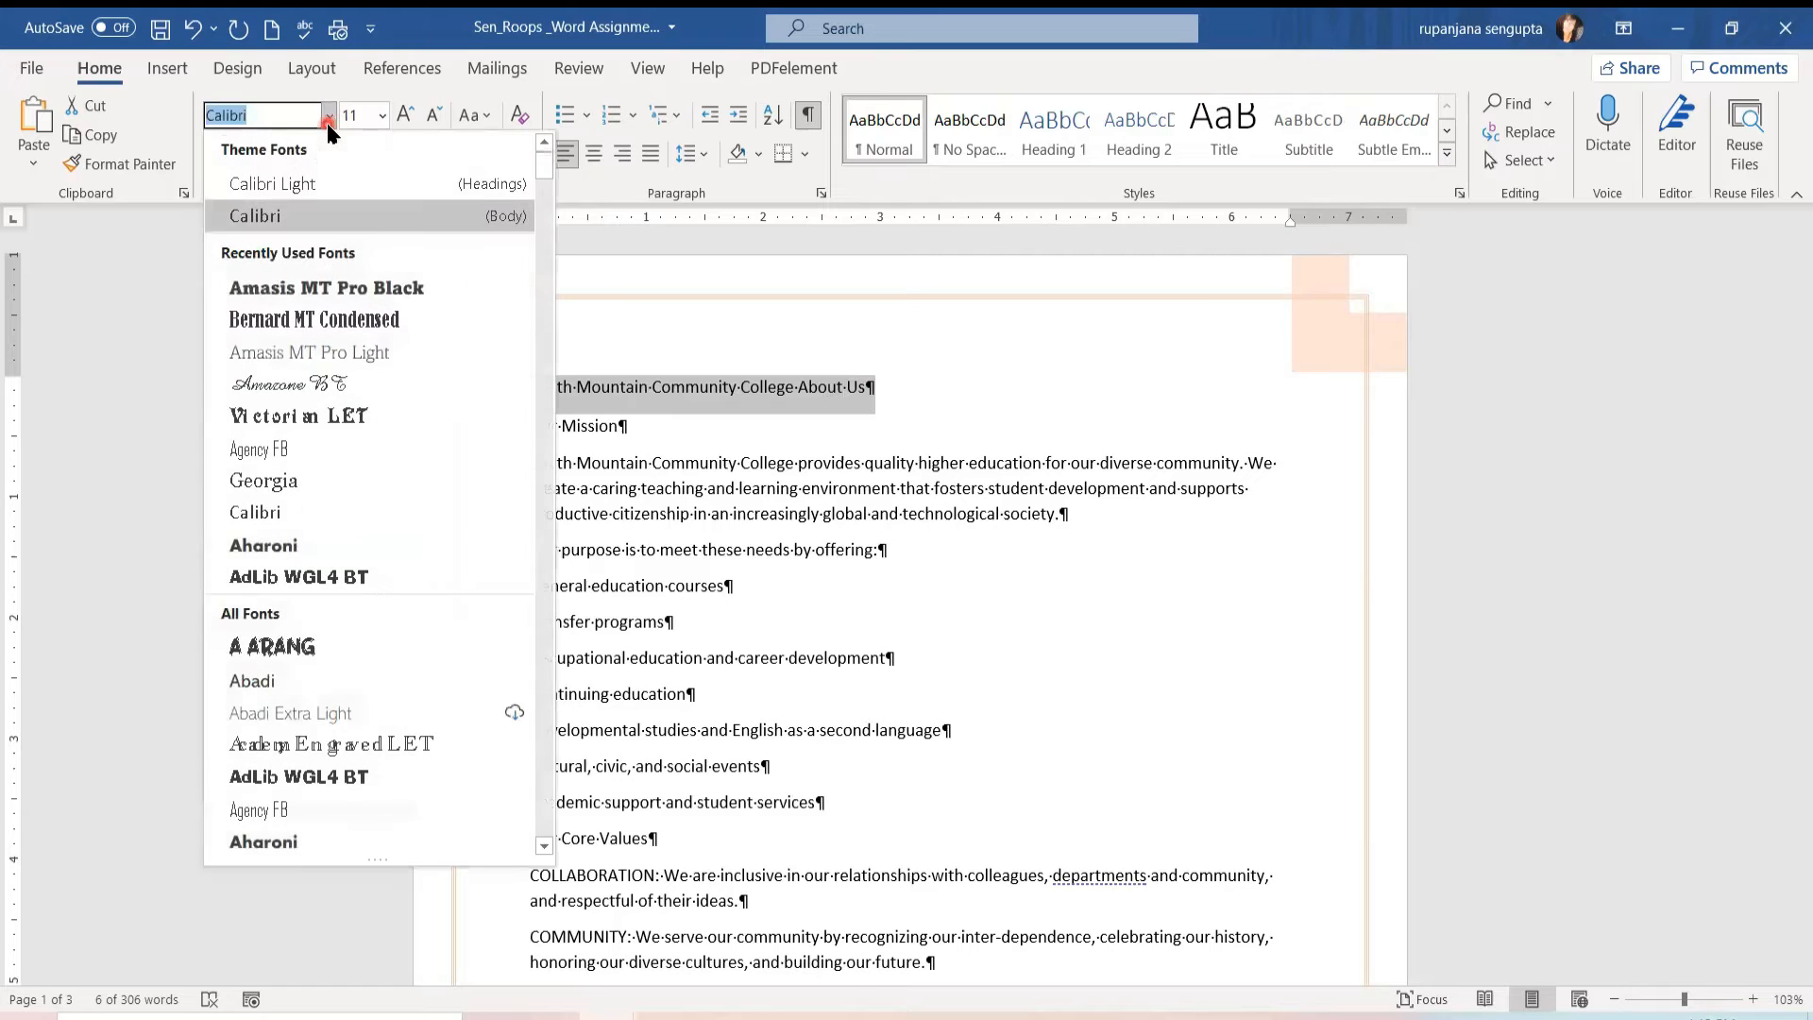
click(371, 283)
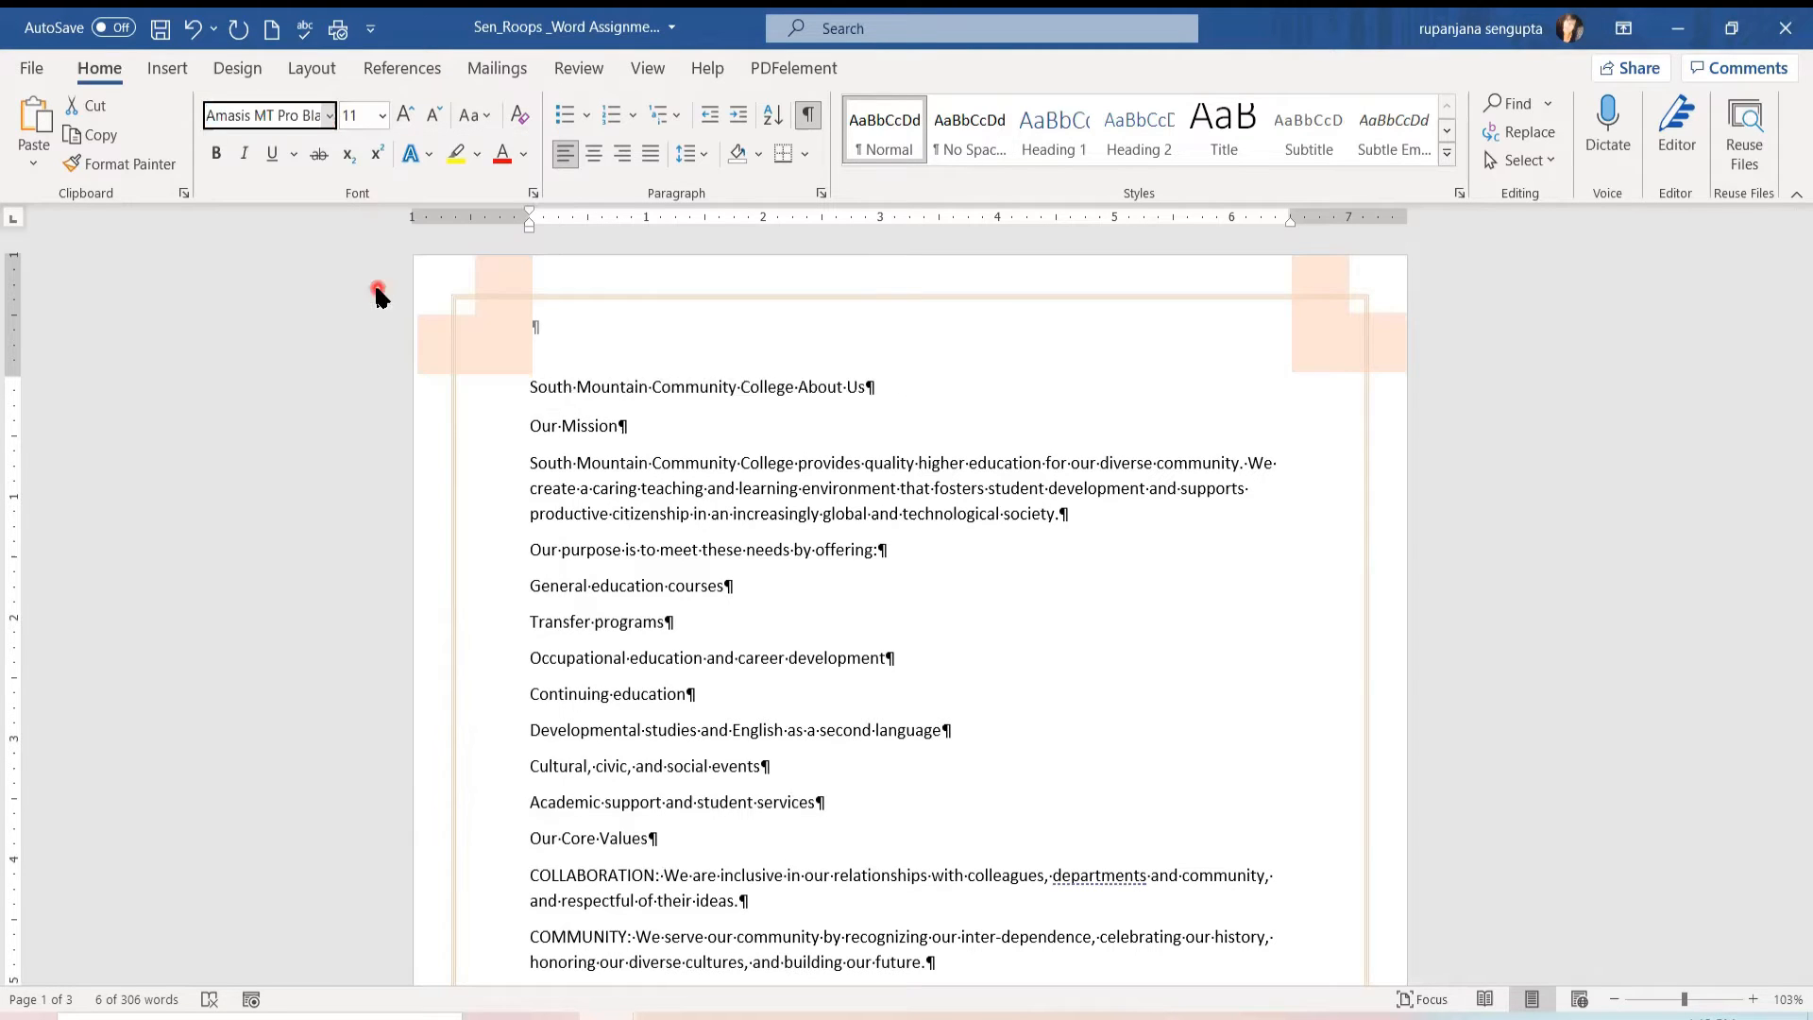
click(383, 116)
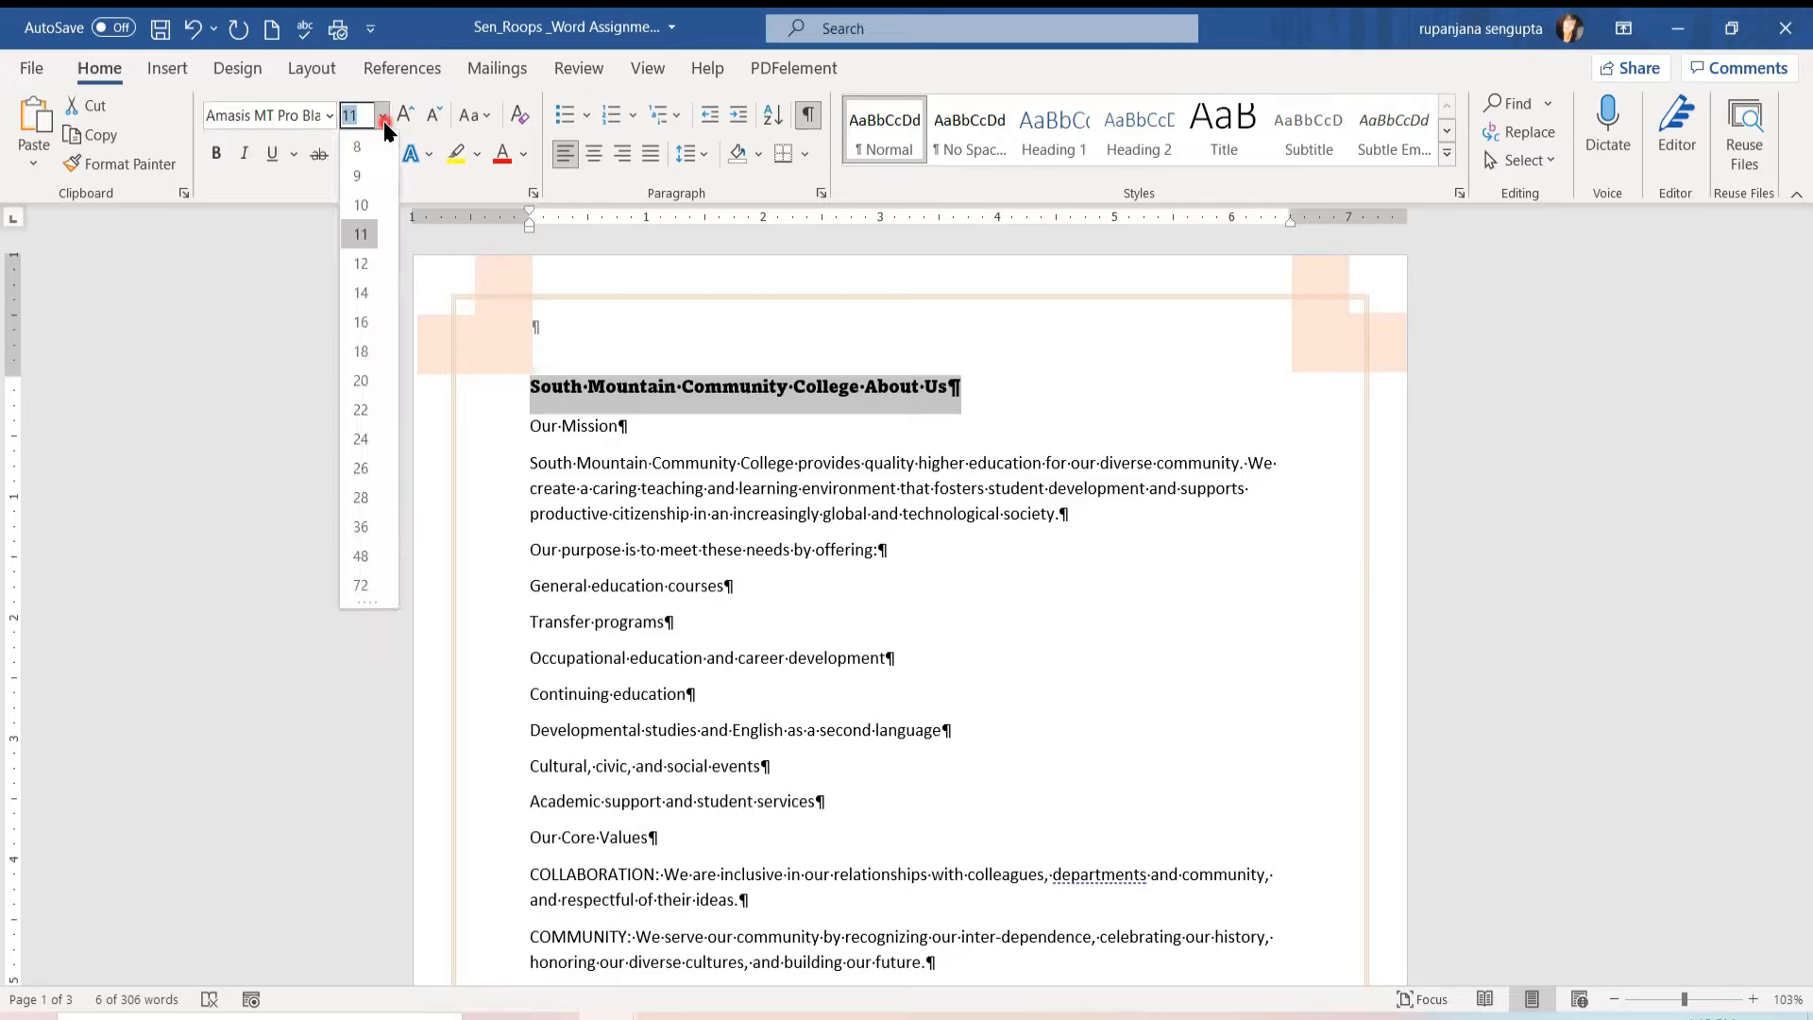
text(24)
key(Return)
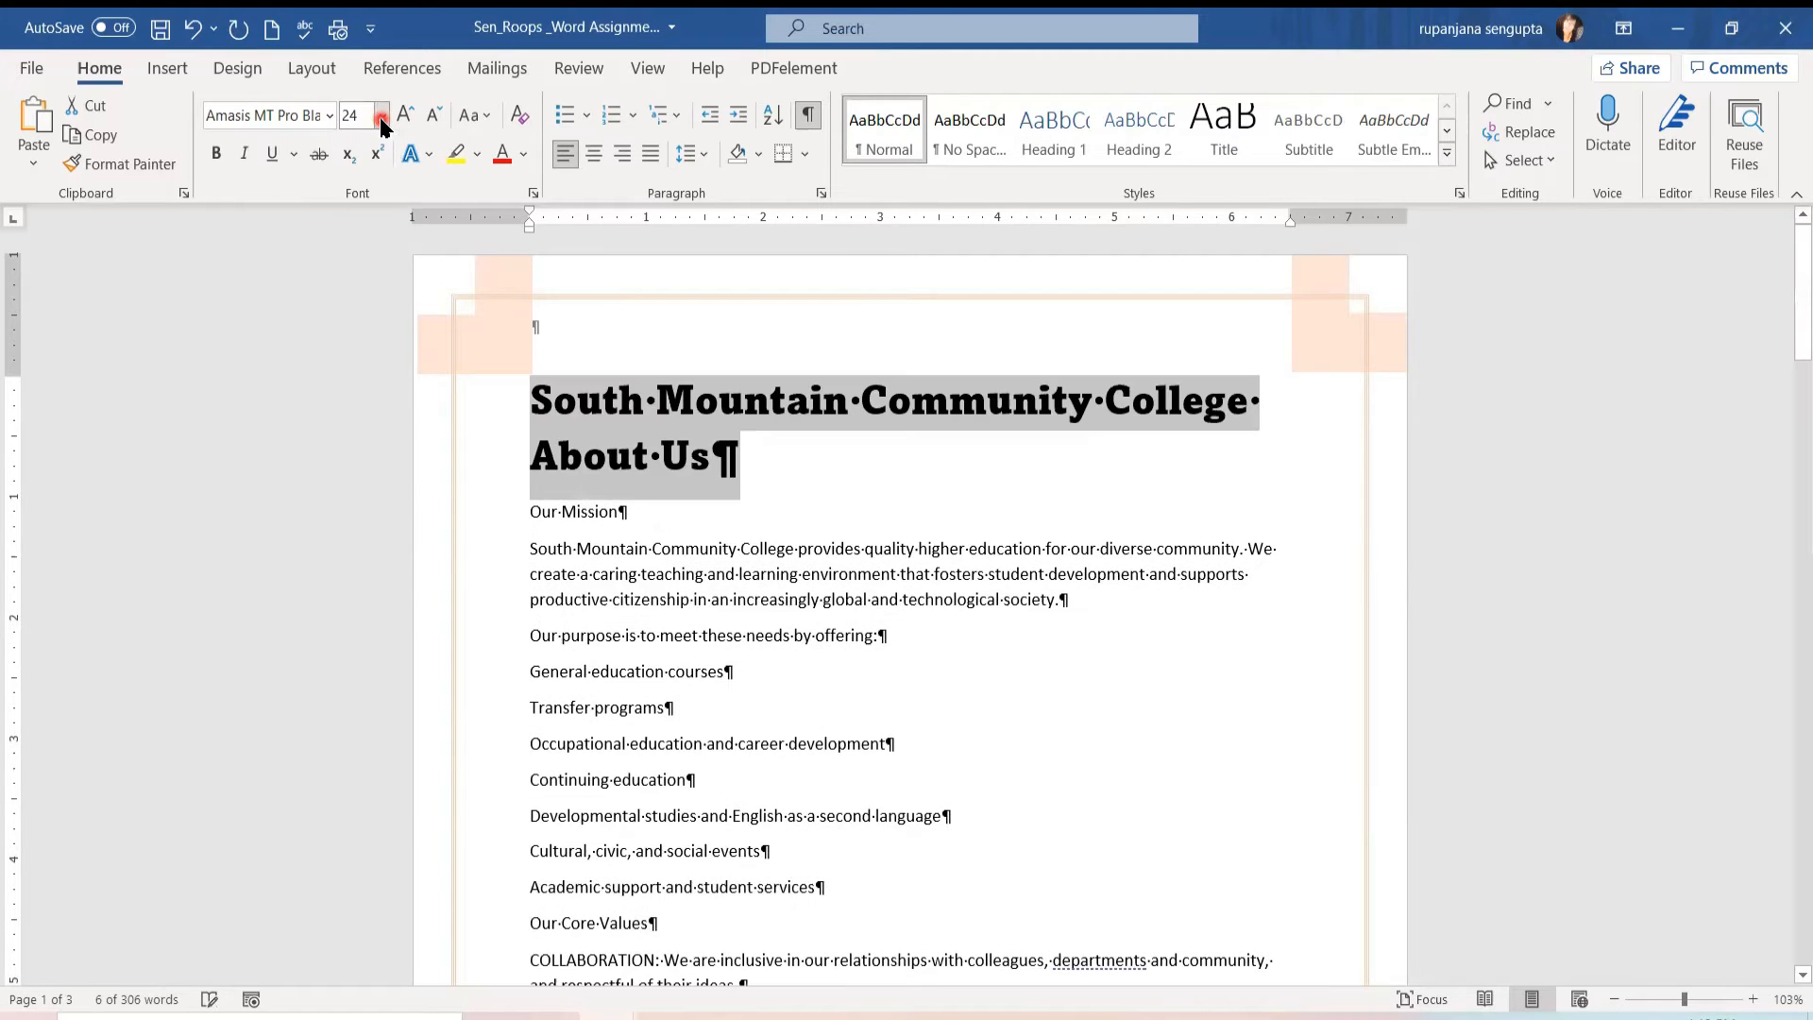
click(594, 156)
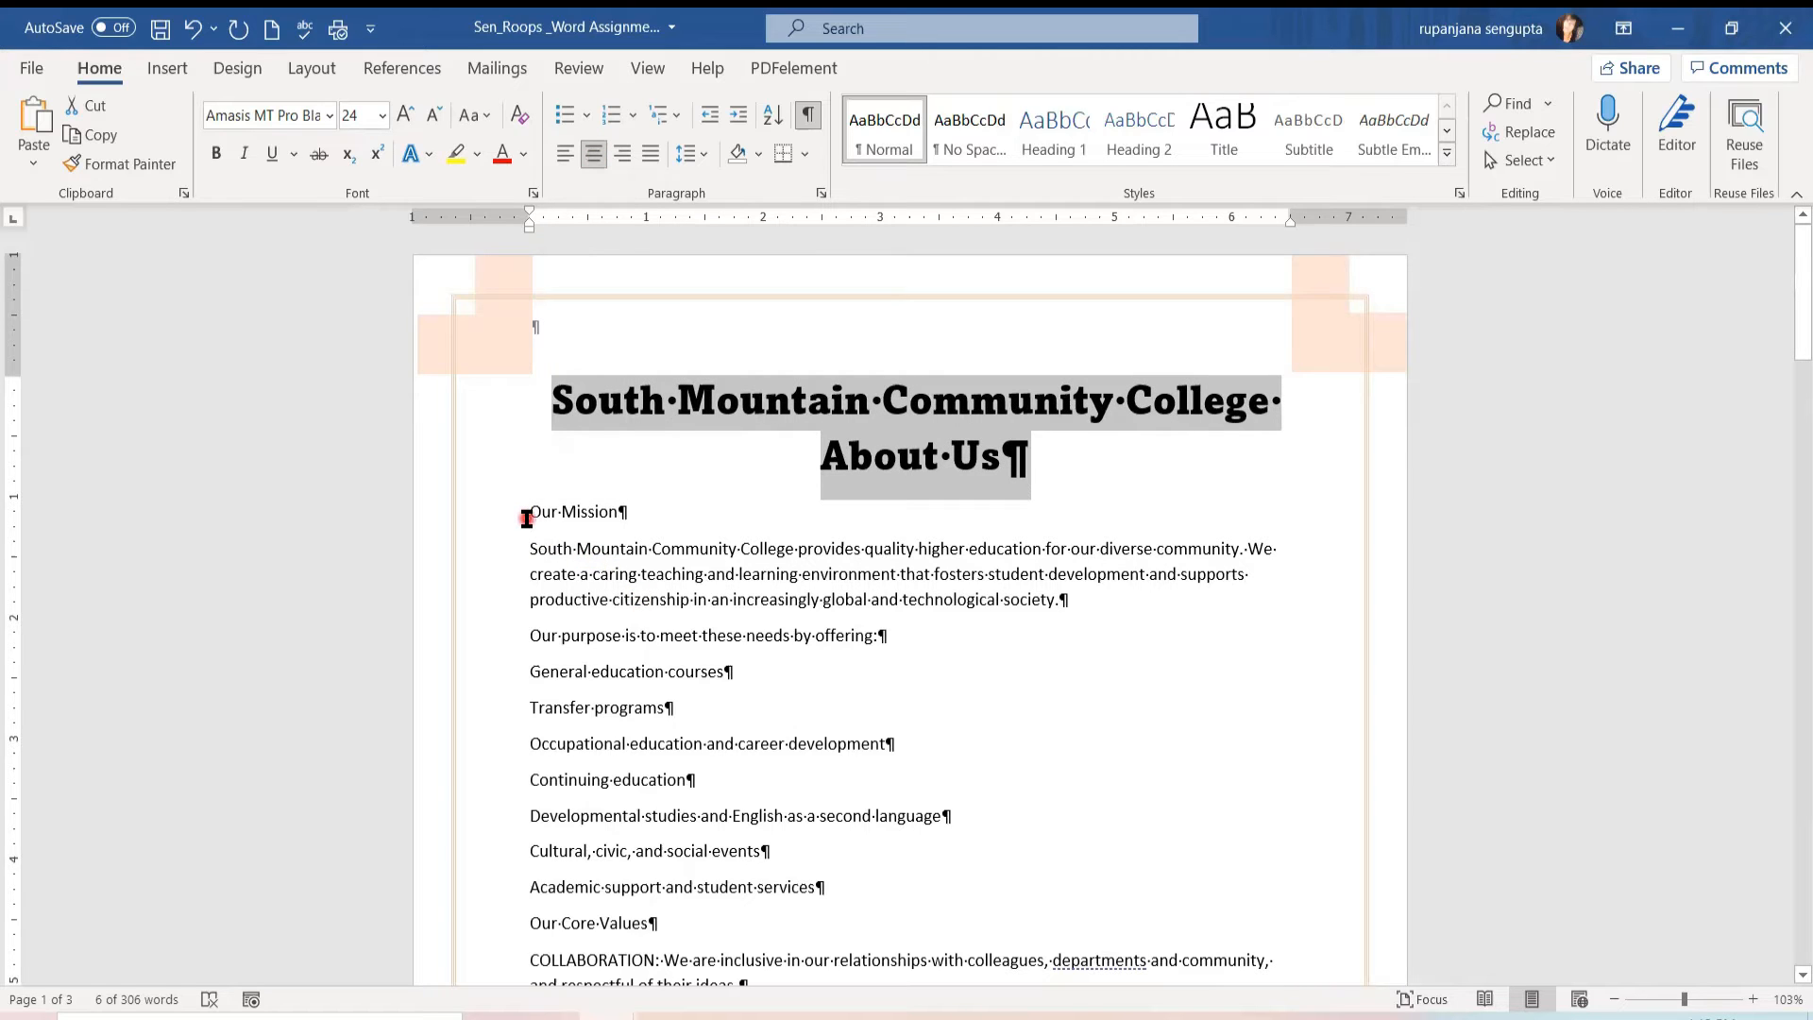
Step: Format the Our Mission heading in Amasis MT Pro Black, centered and bold
drag(526, 519, 631, 515)
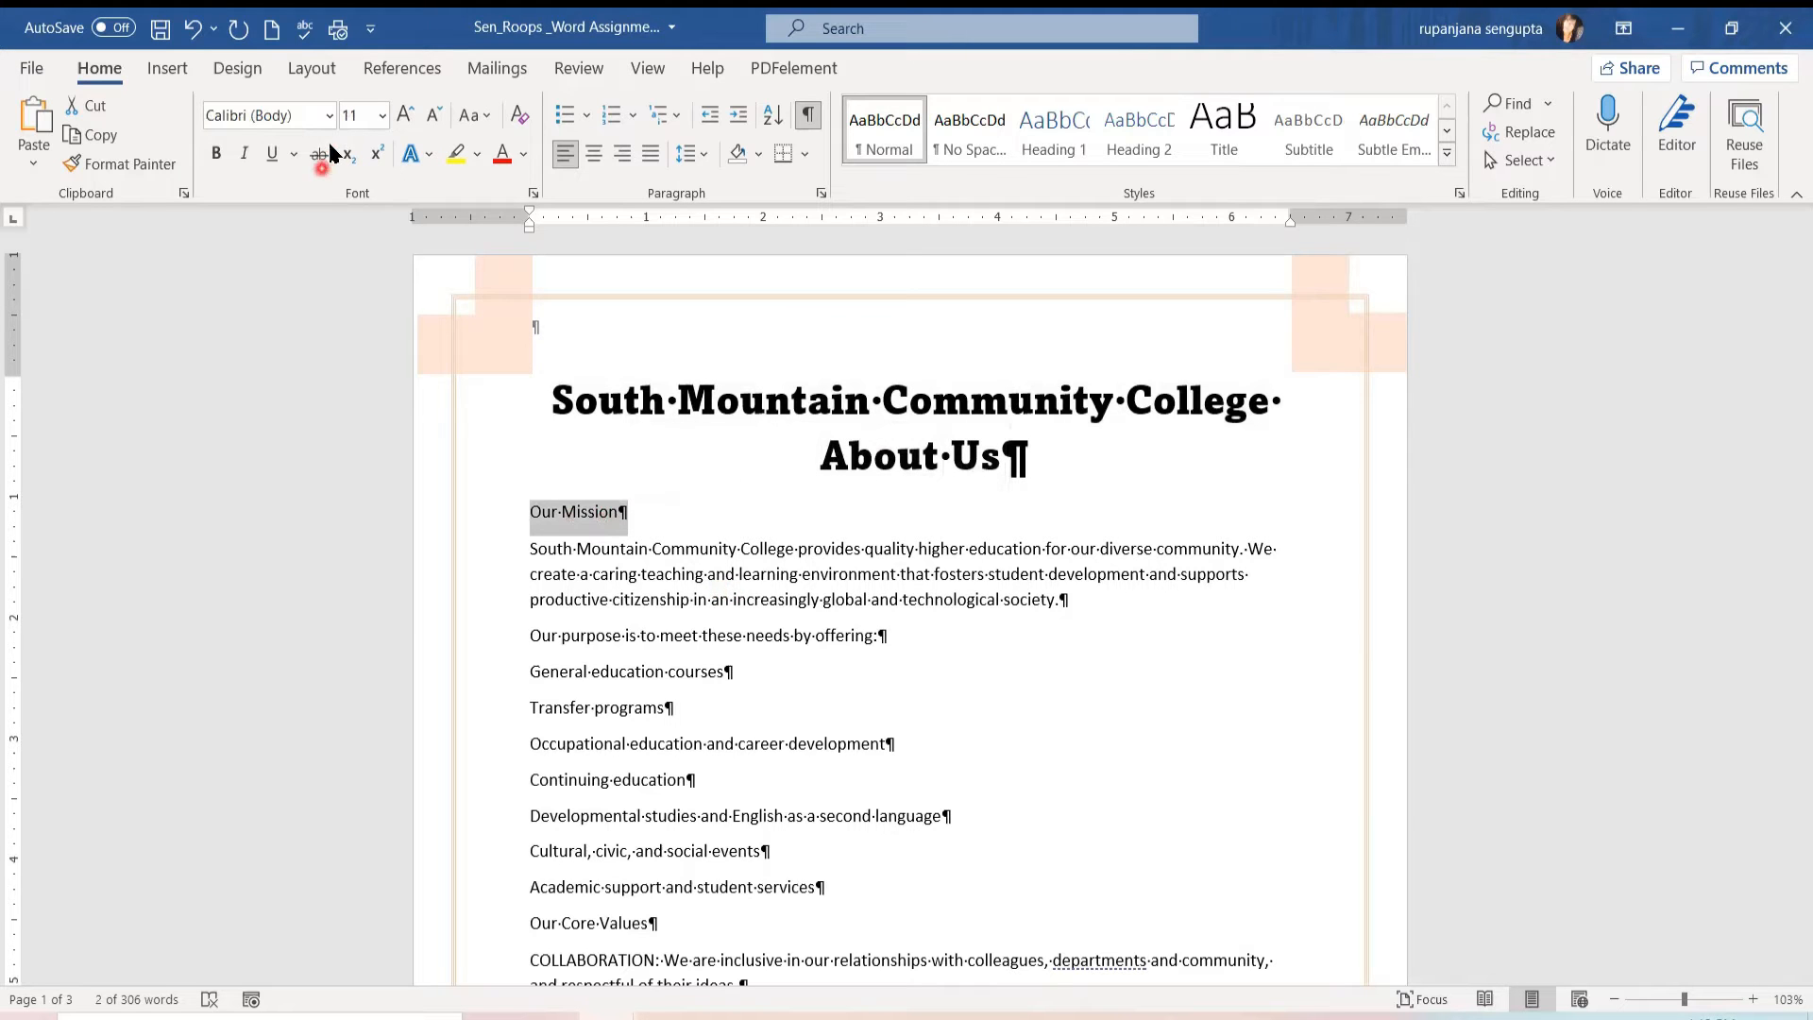
click(329, 115)
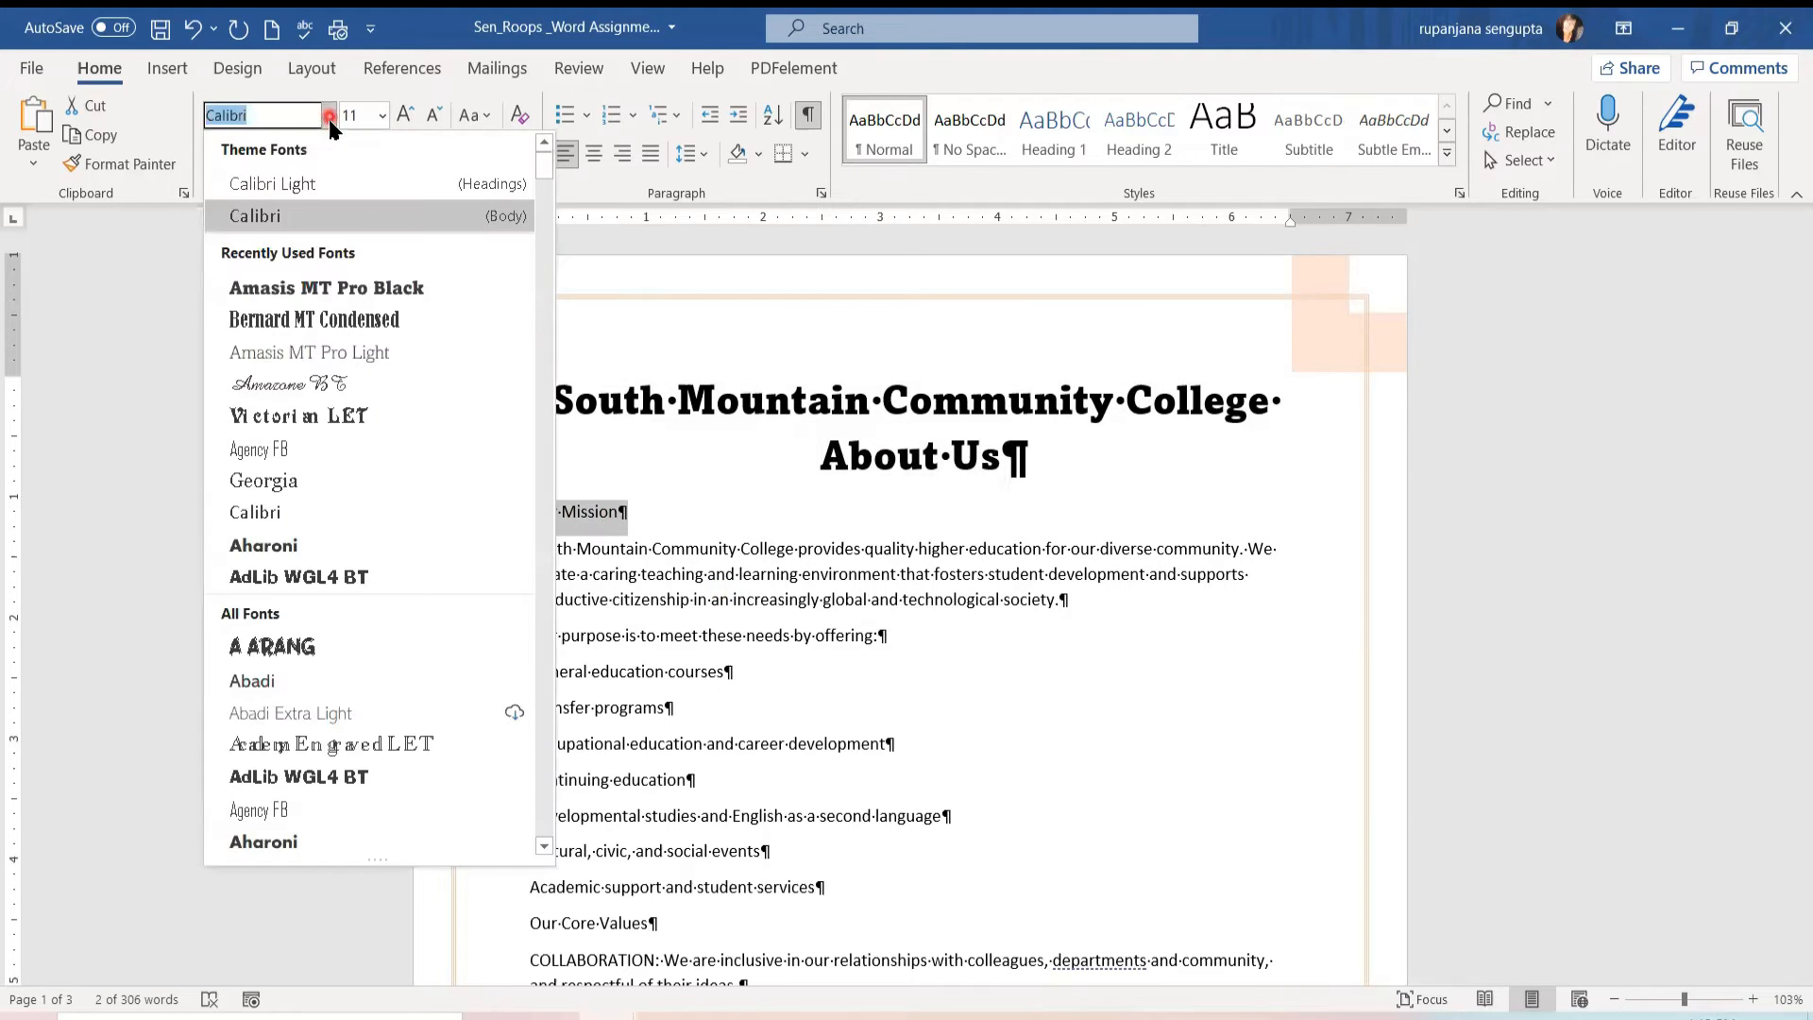
click(335, 291)
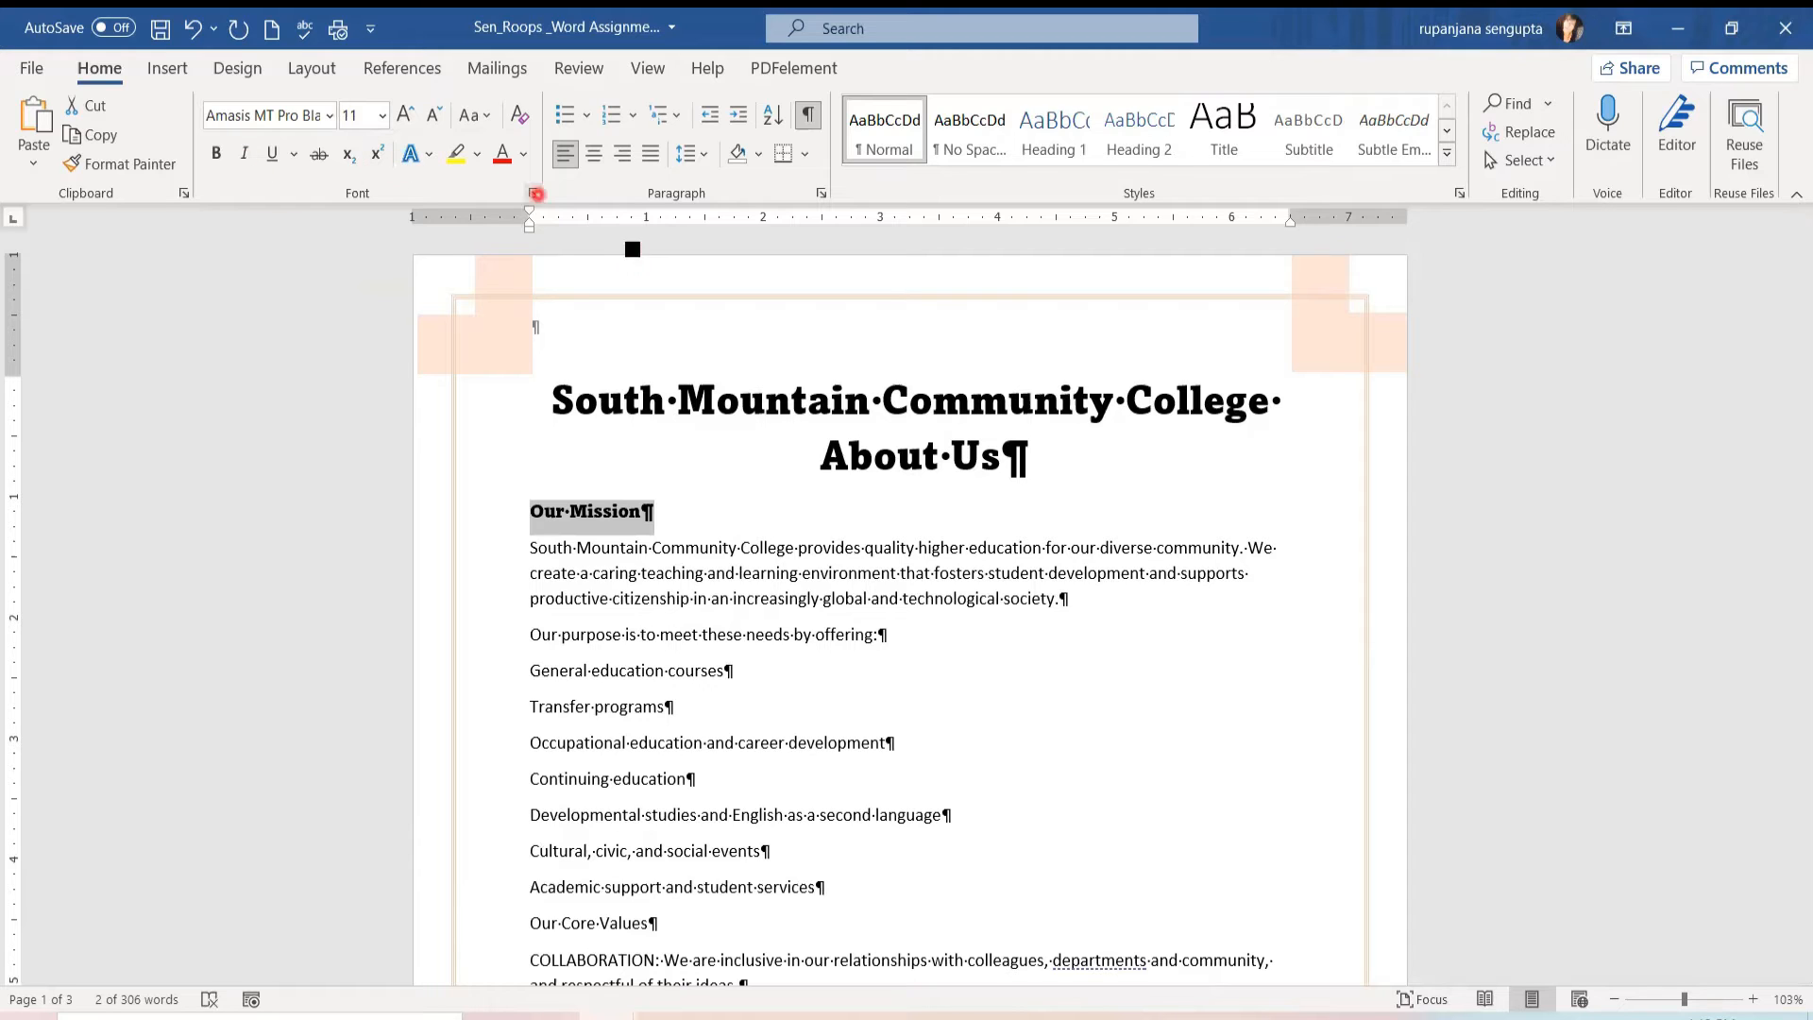
click(593, 157)
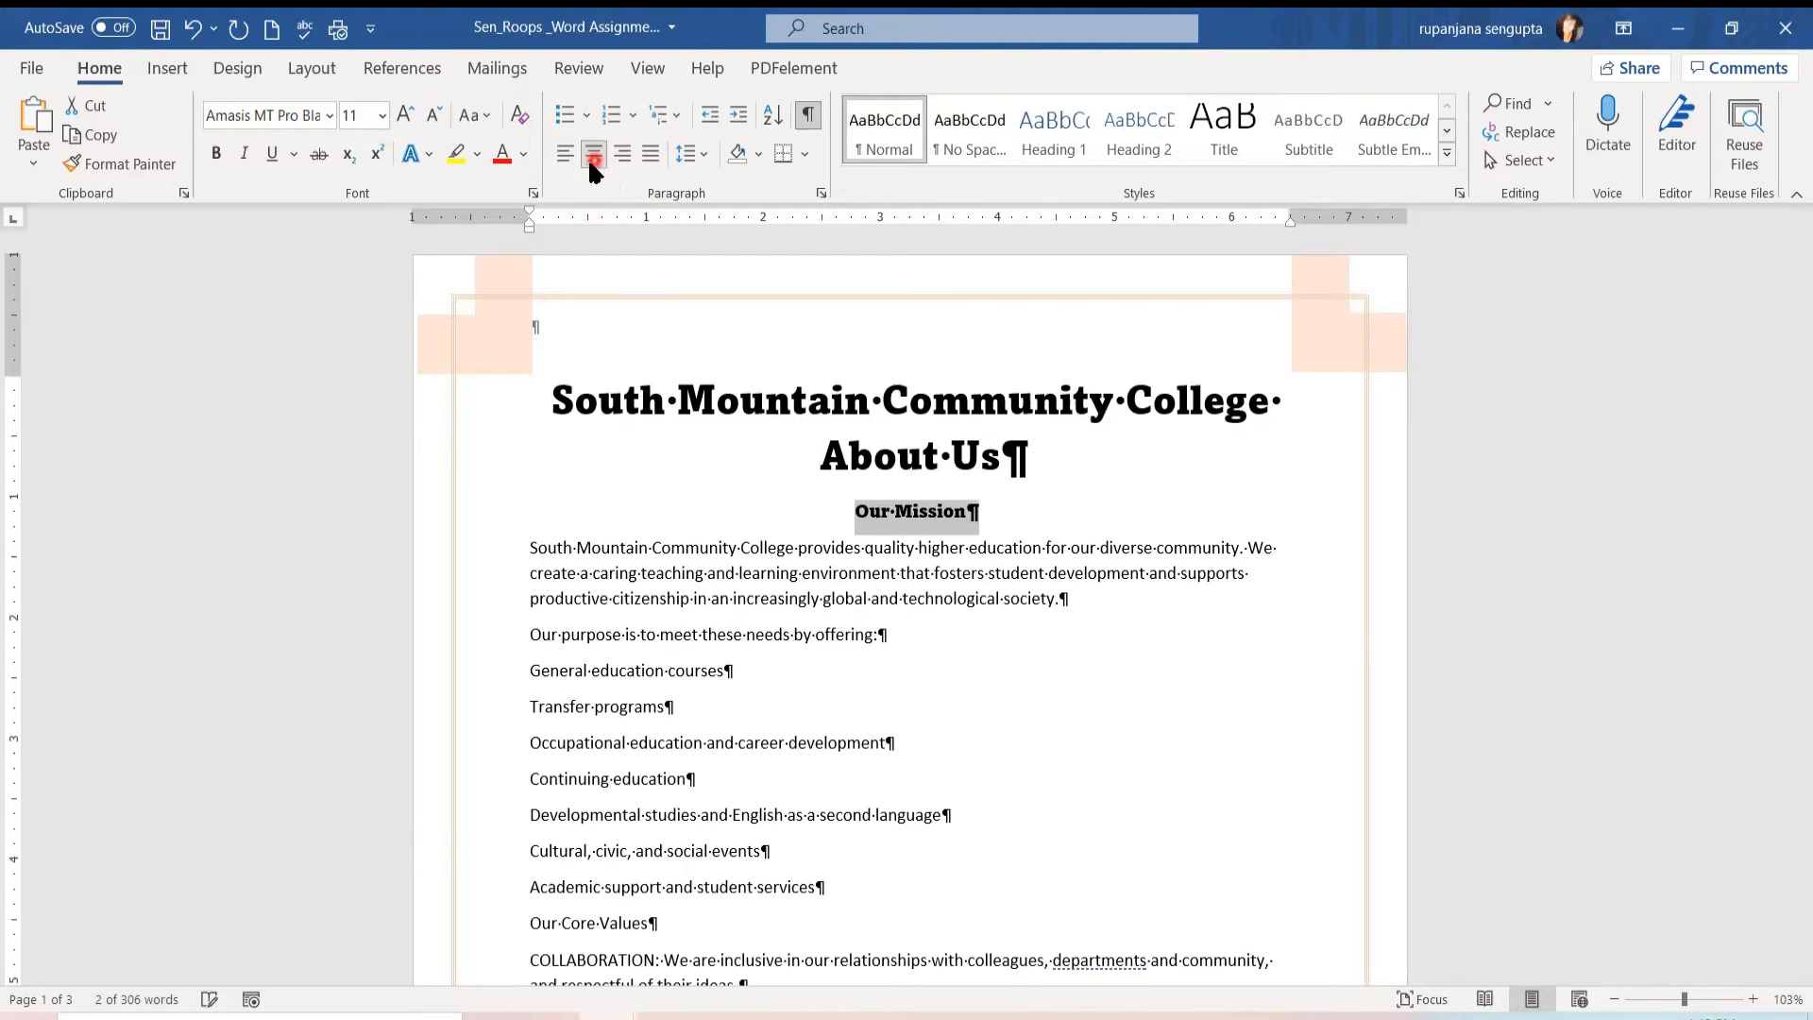
click(218, 154)
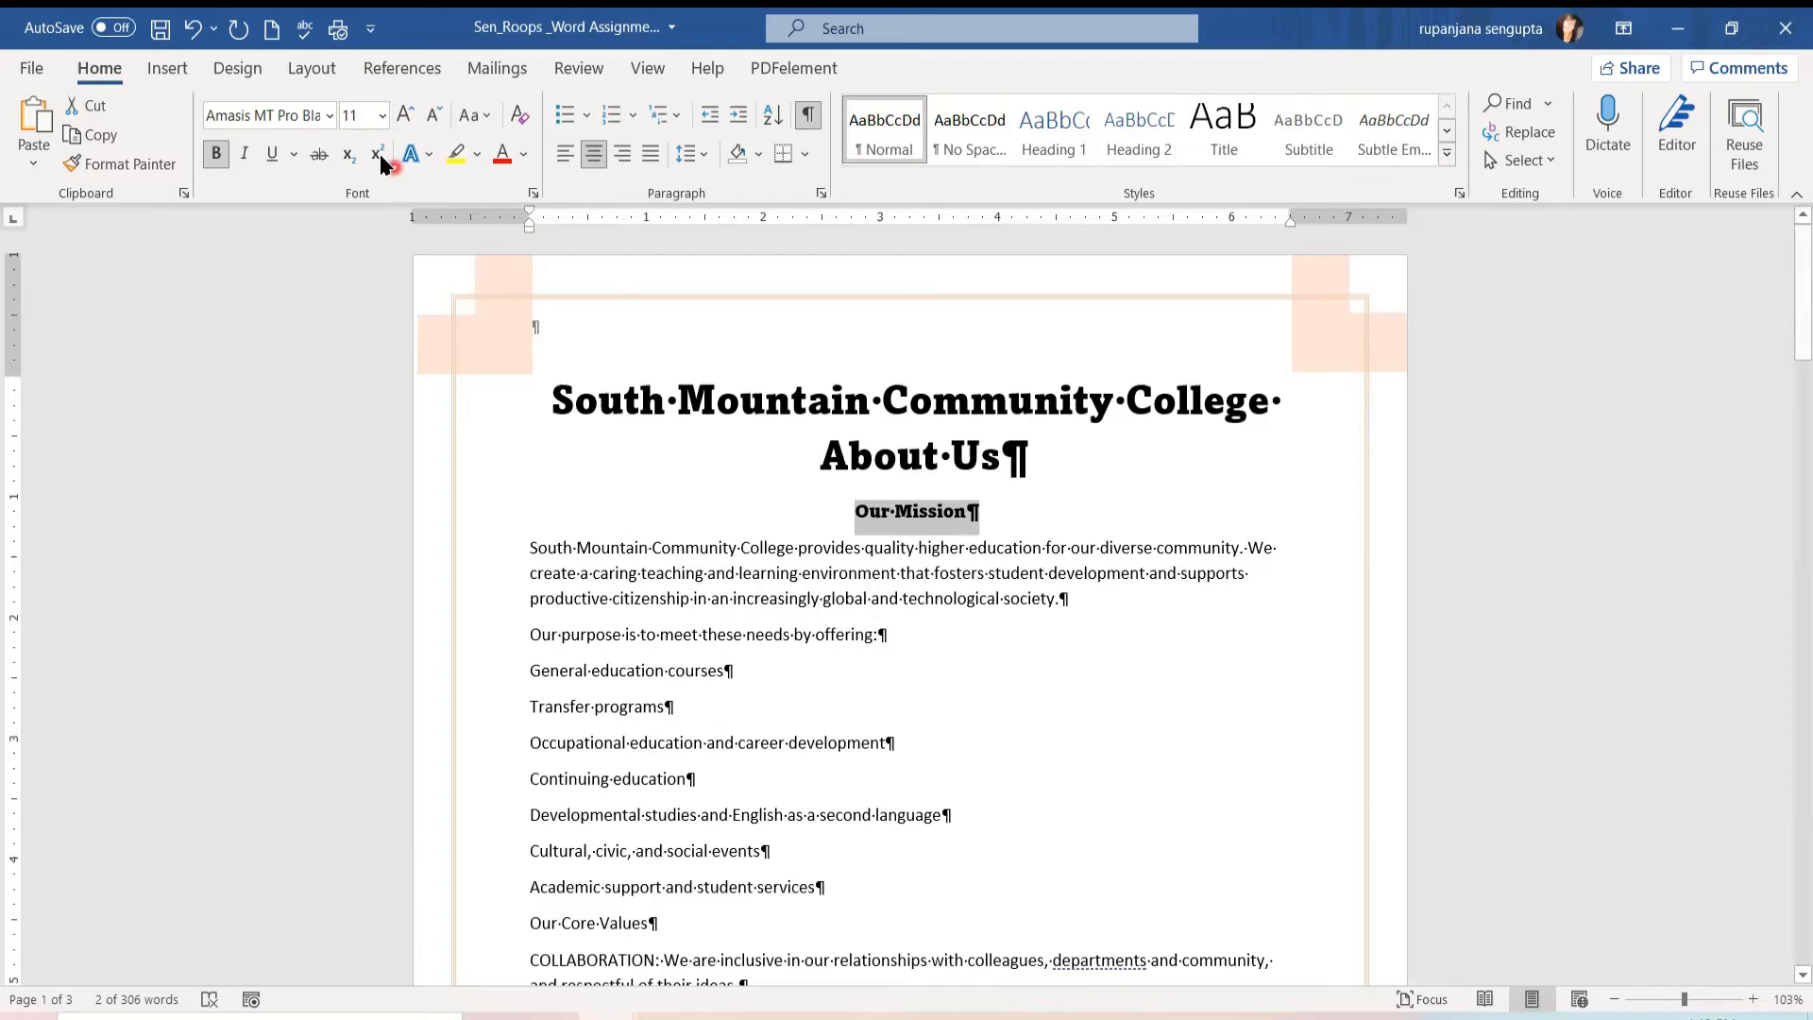
Step: Set the Our Mission heading's paragraph spacing to 12 pt before and 8 pt after
click(312, 74)
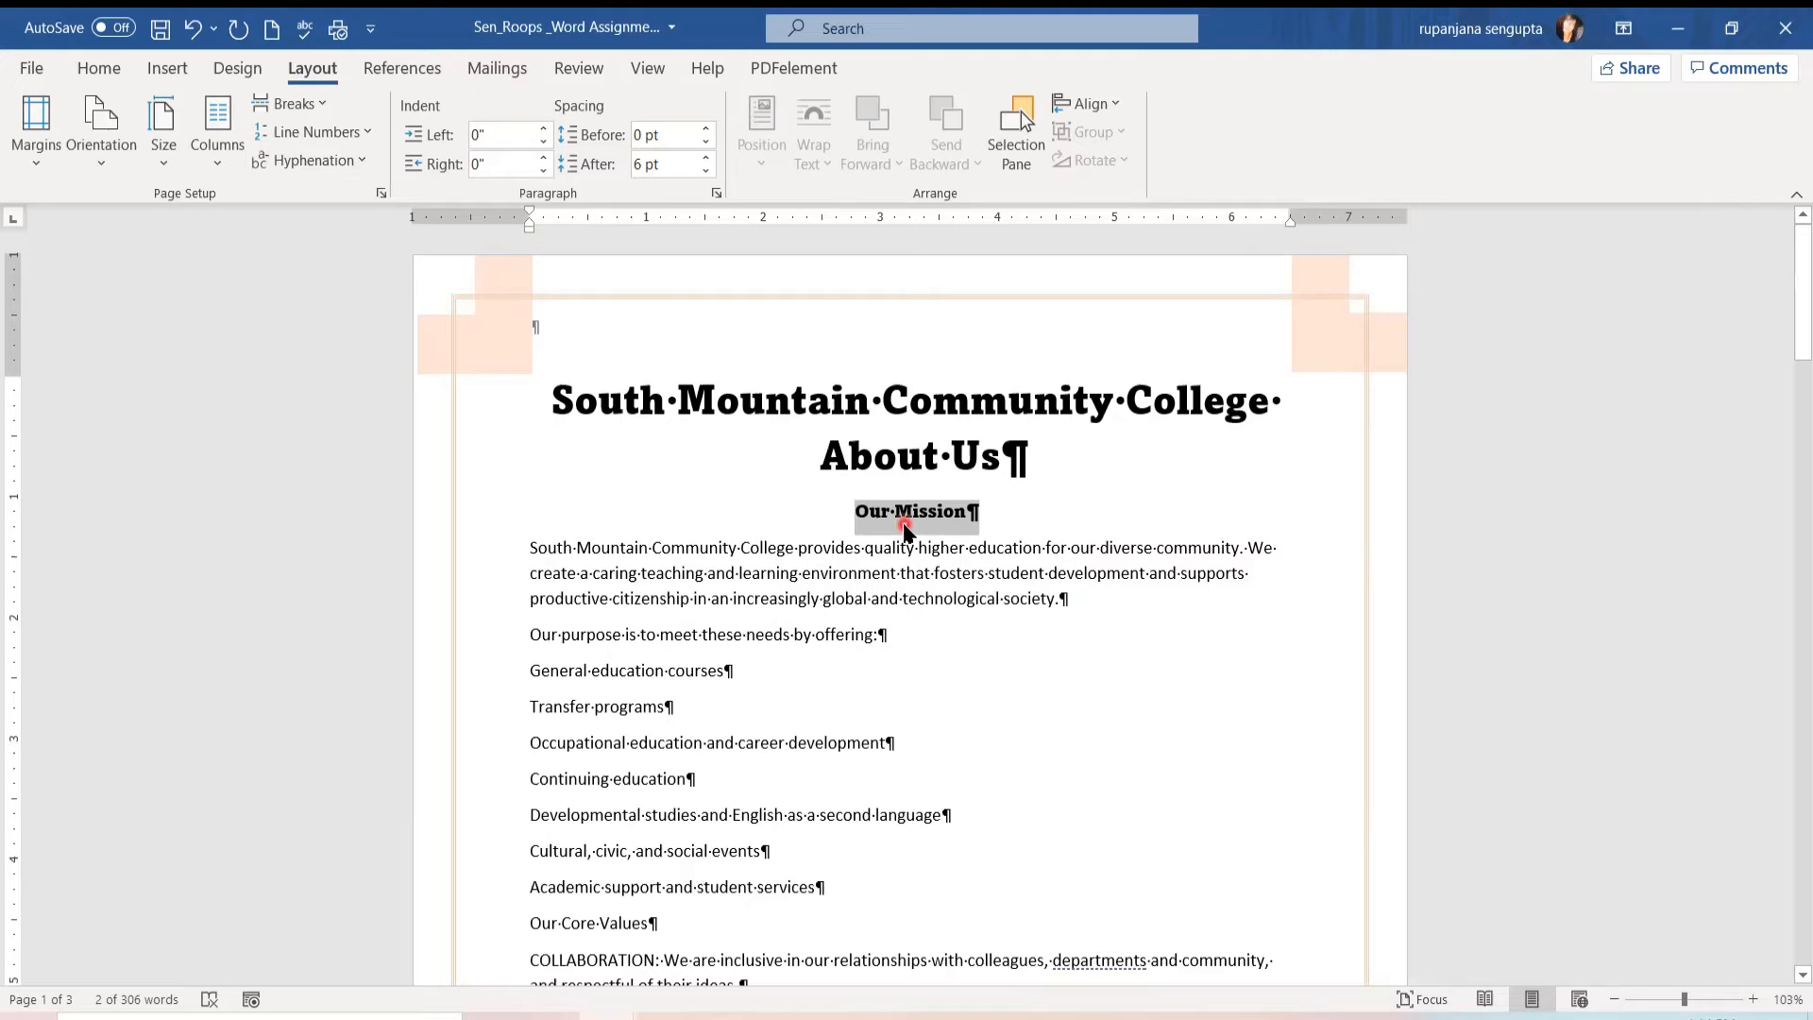
click(676, 155)
text(8)
click(668, 133)
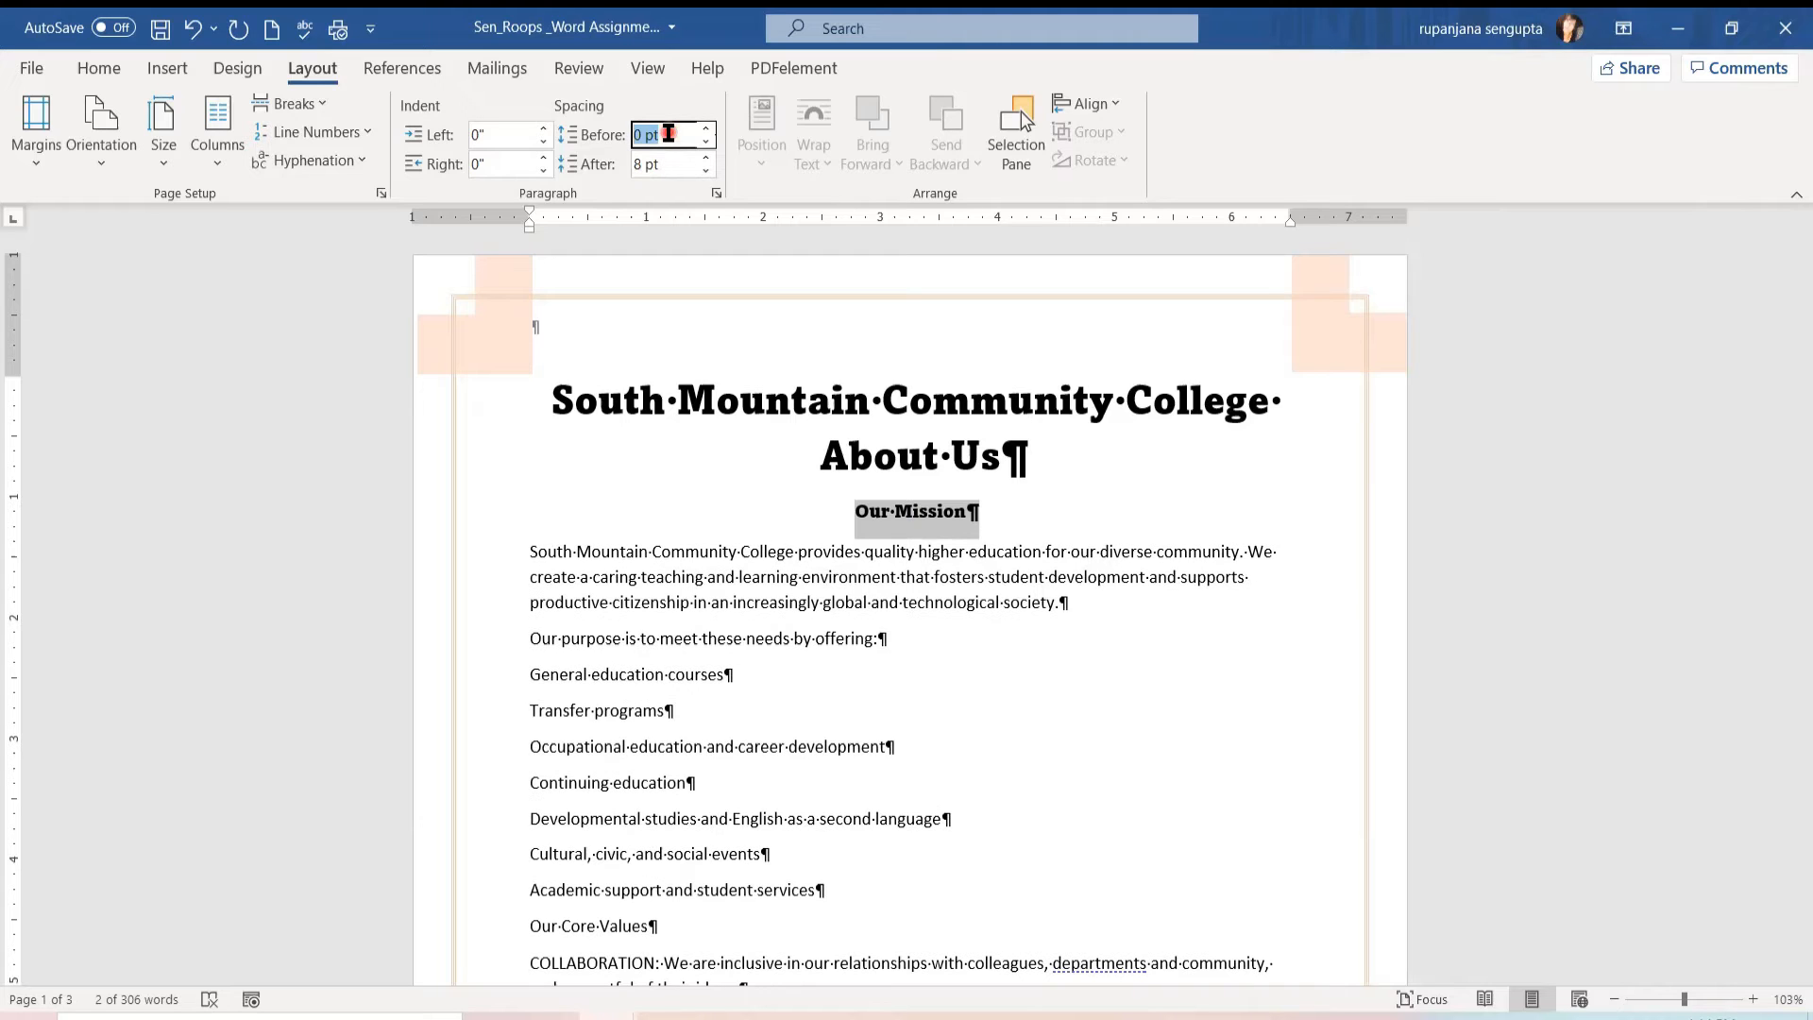
text(12)
key(Return)
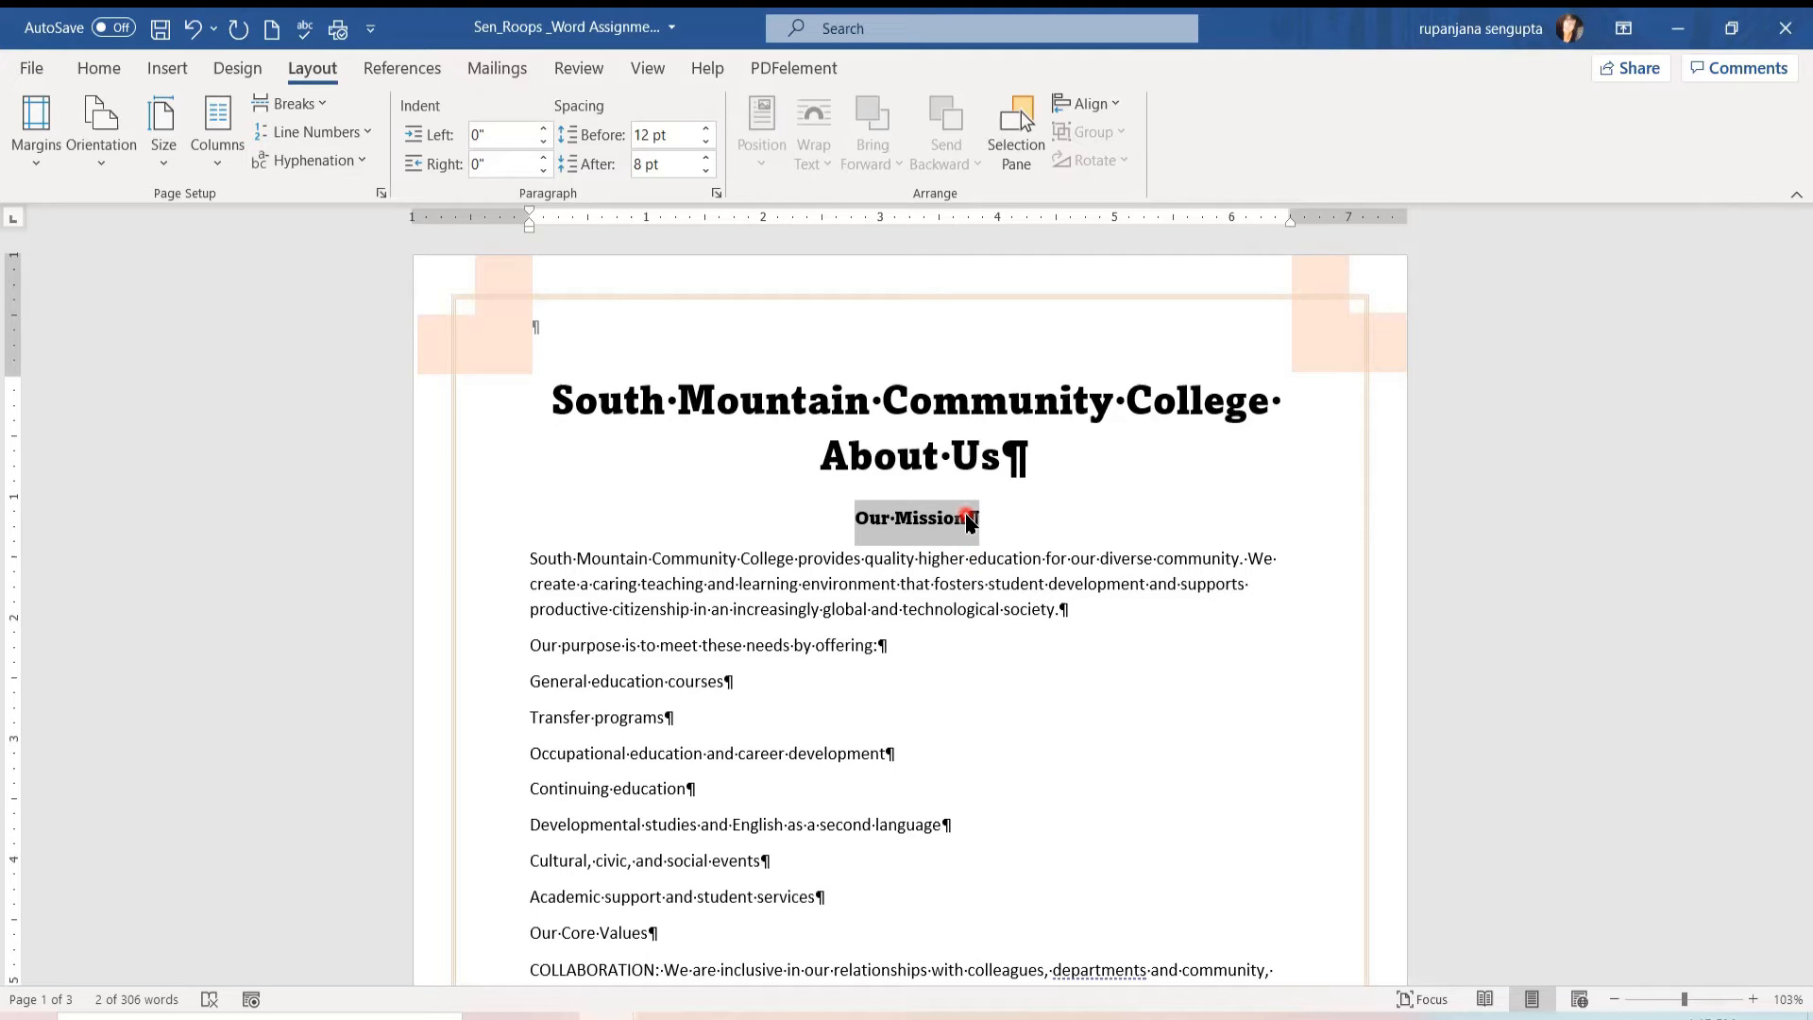
Step: Copy the Our Mission heading's formatting to the Our Core Values and SMCC Leadership headings with Format Painter
click(87, 74)
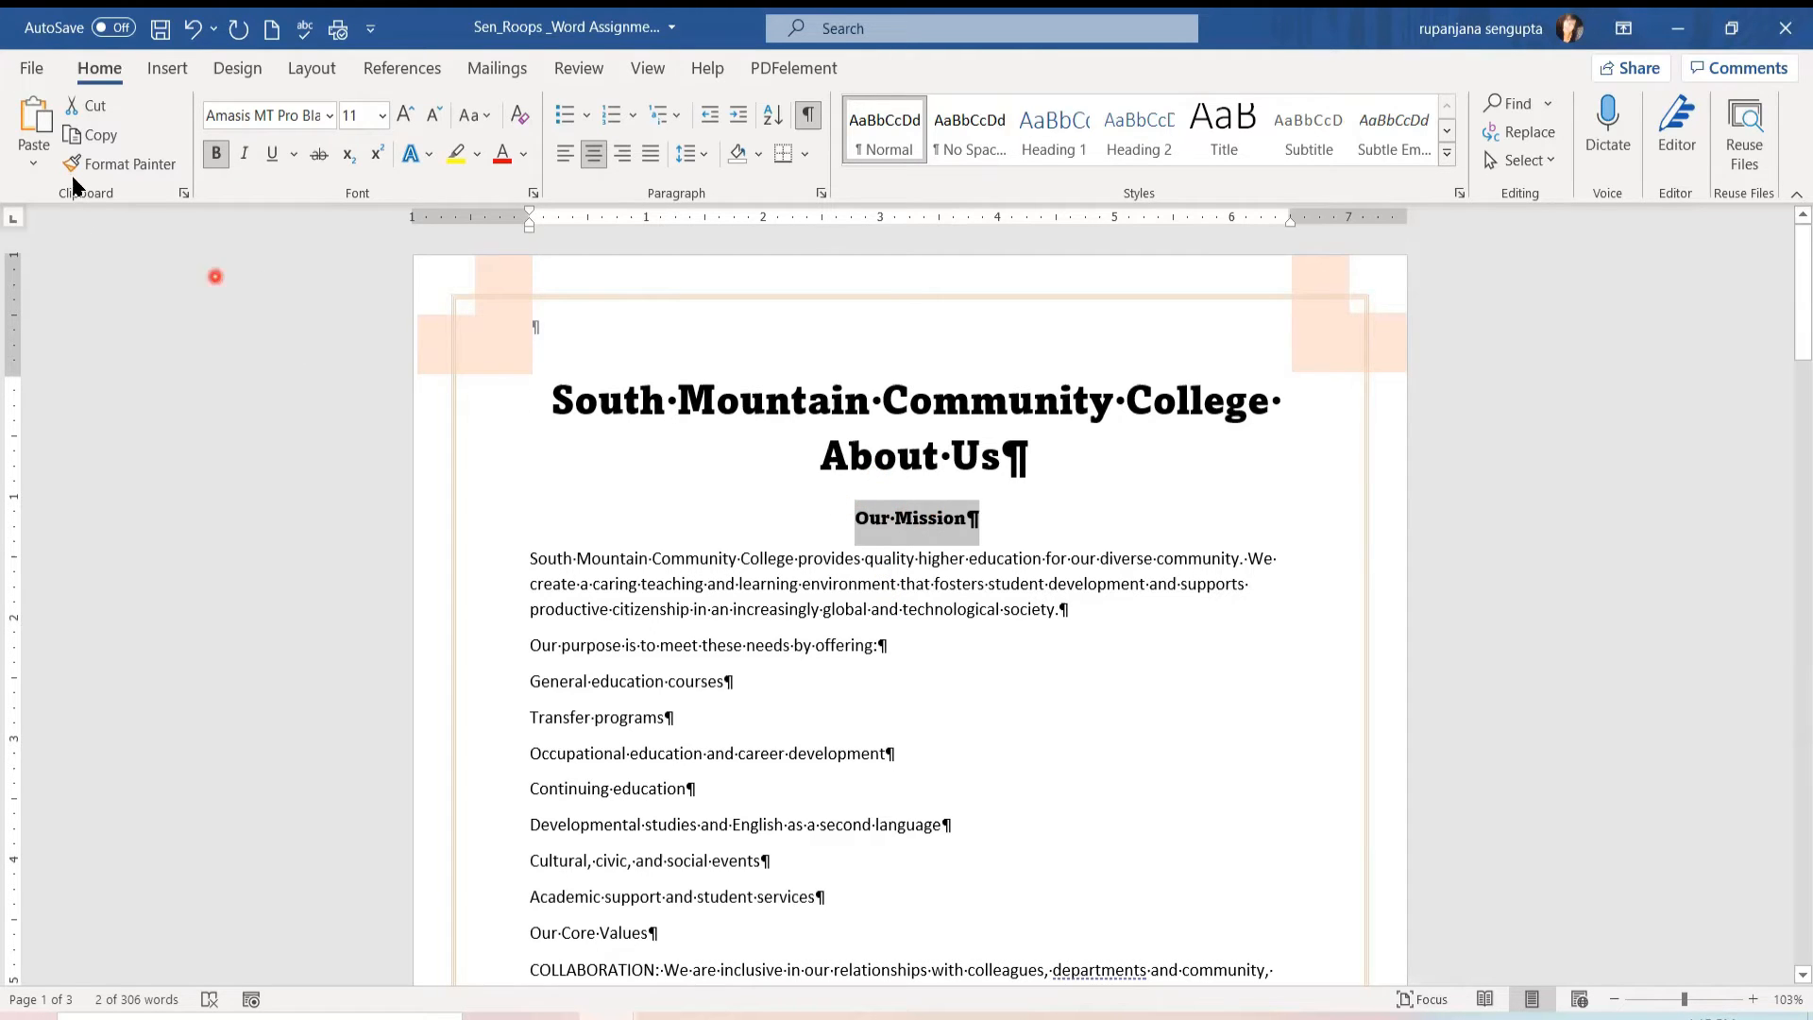
click(126, 166)
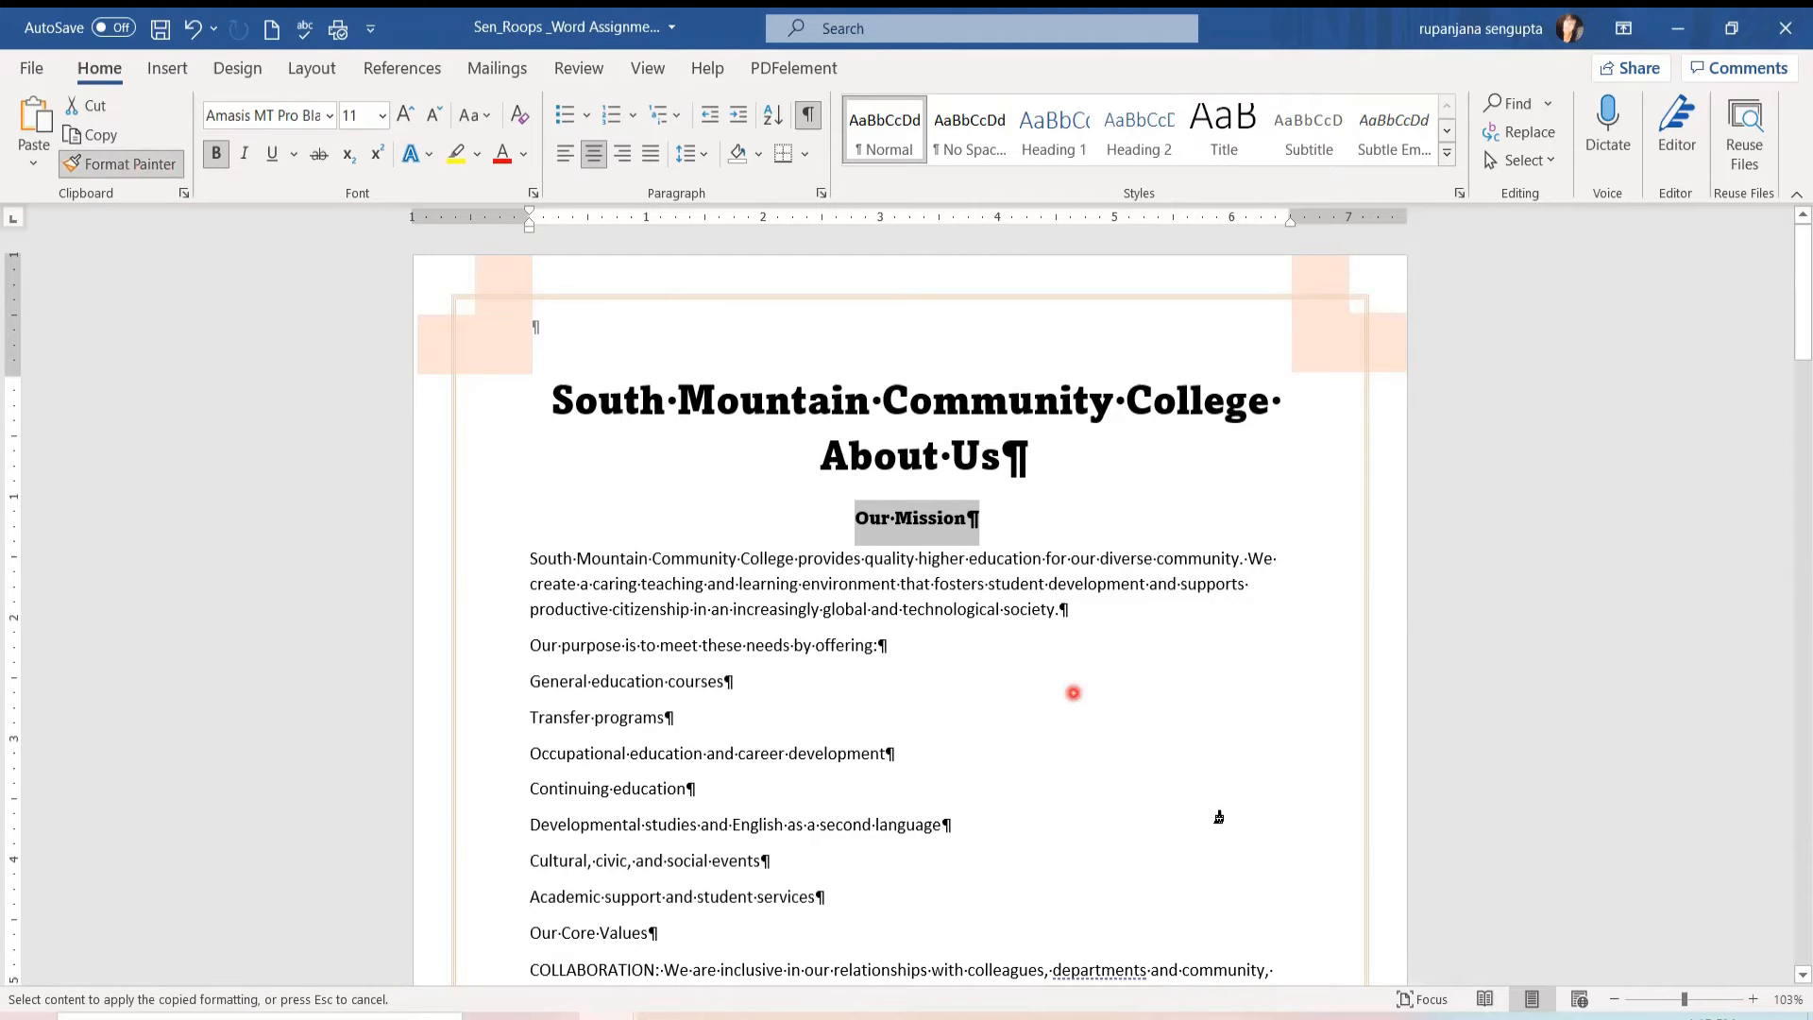
scroll(1219, 817, down, 5)
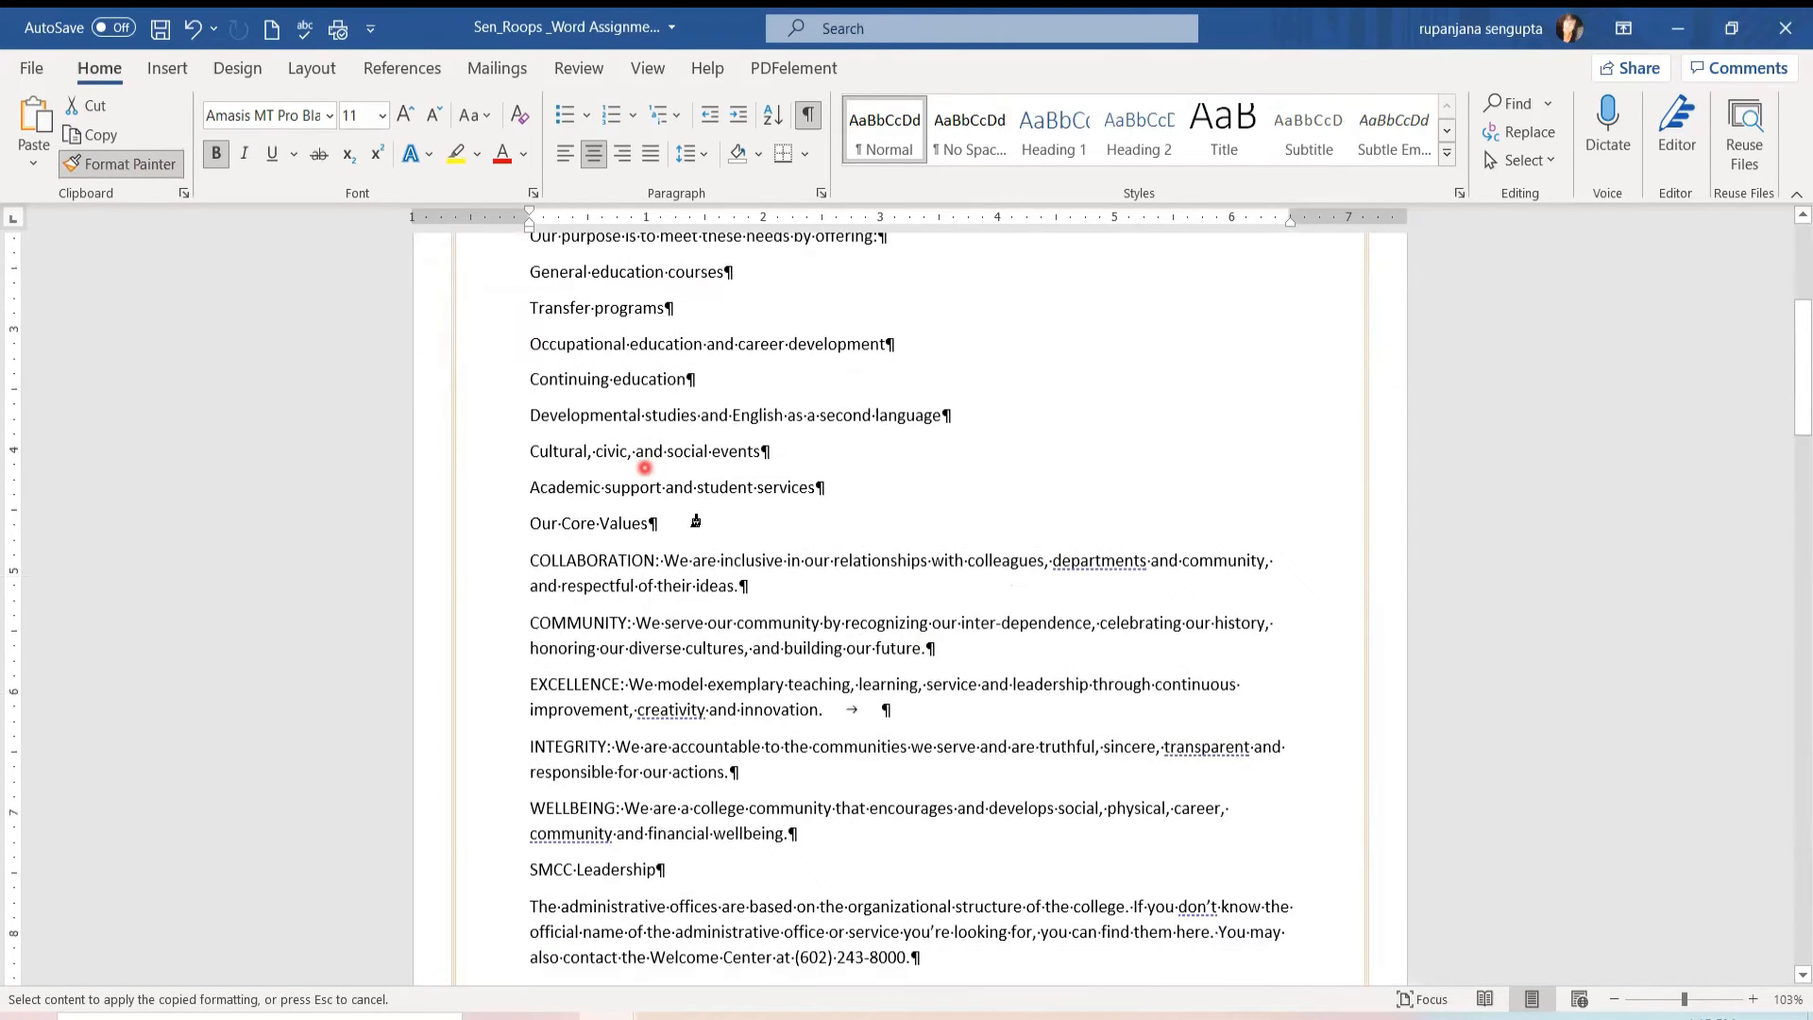
drag(661, 524, 510, 534)
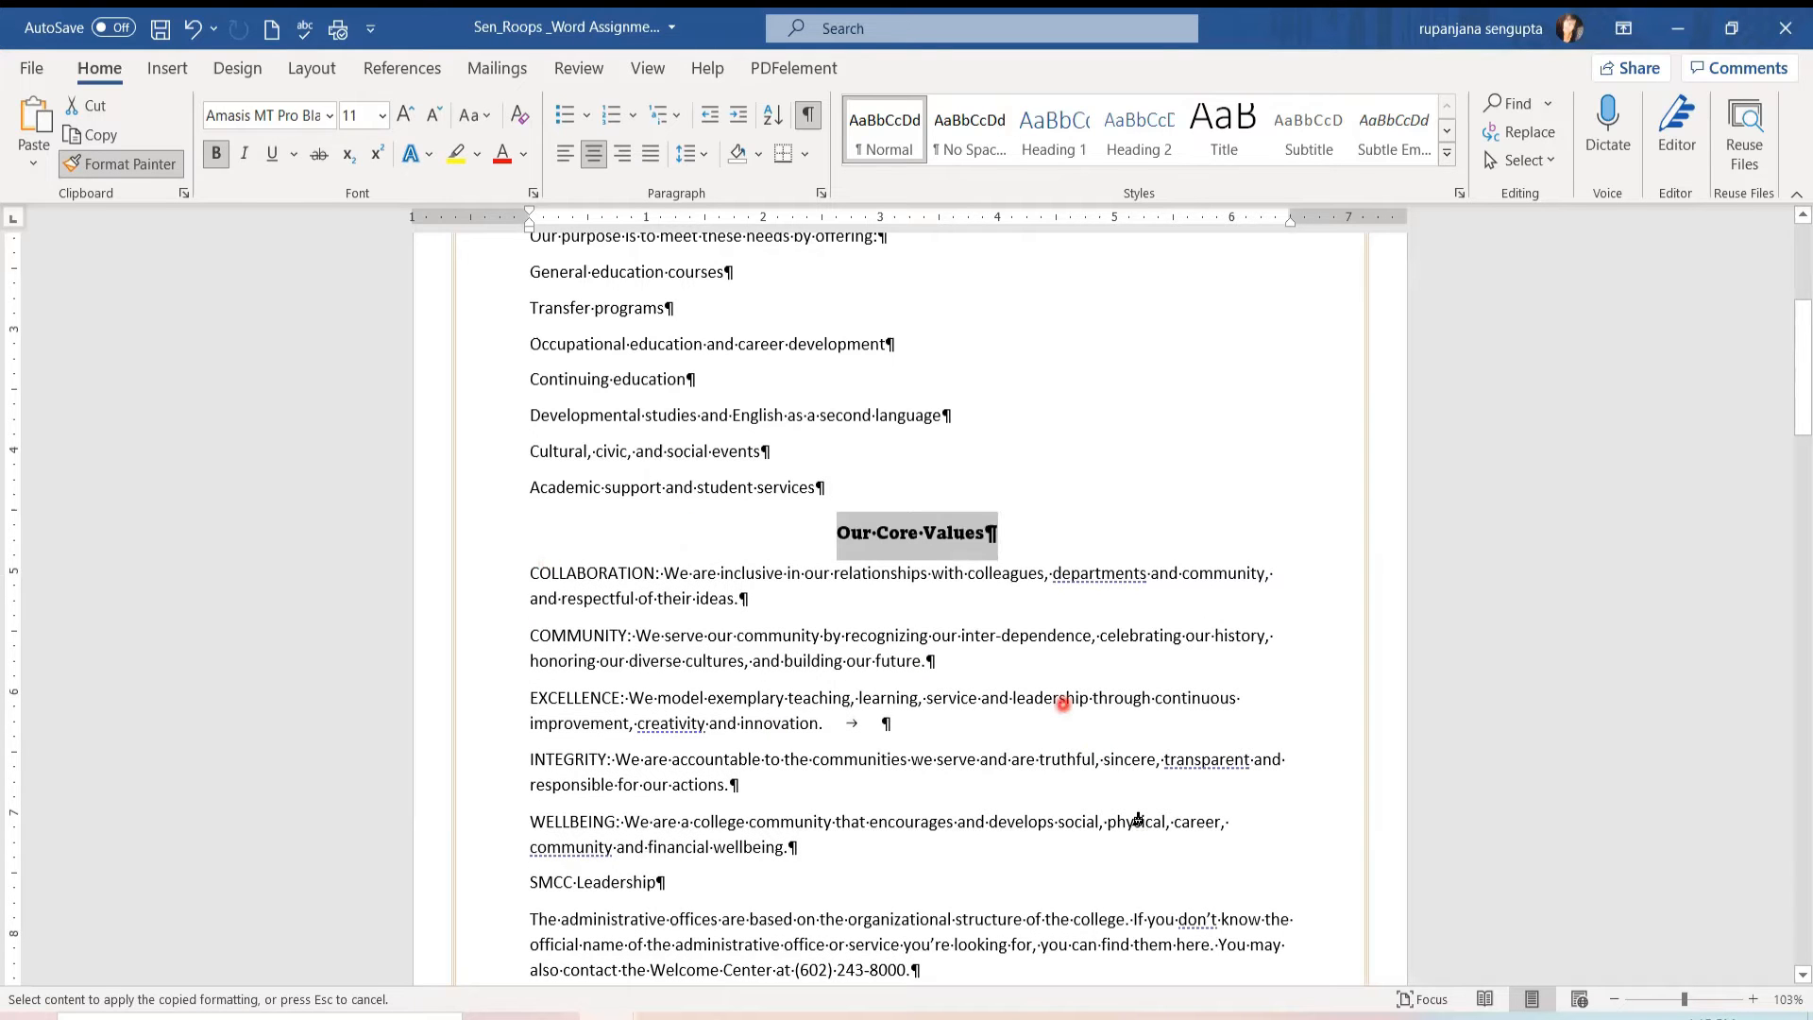
scroll(1057, 642, down, 4)
drag(662, 590, 522, 599)
scroll(972, 599, down, 1)
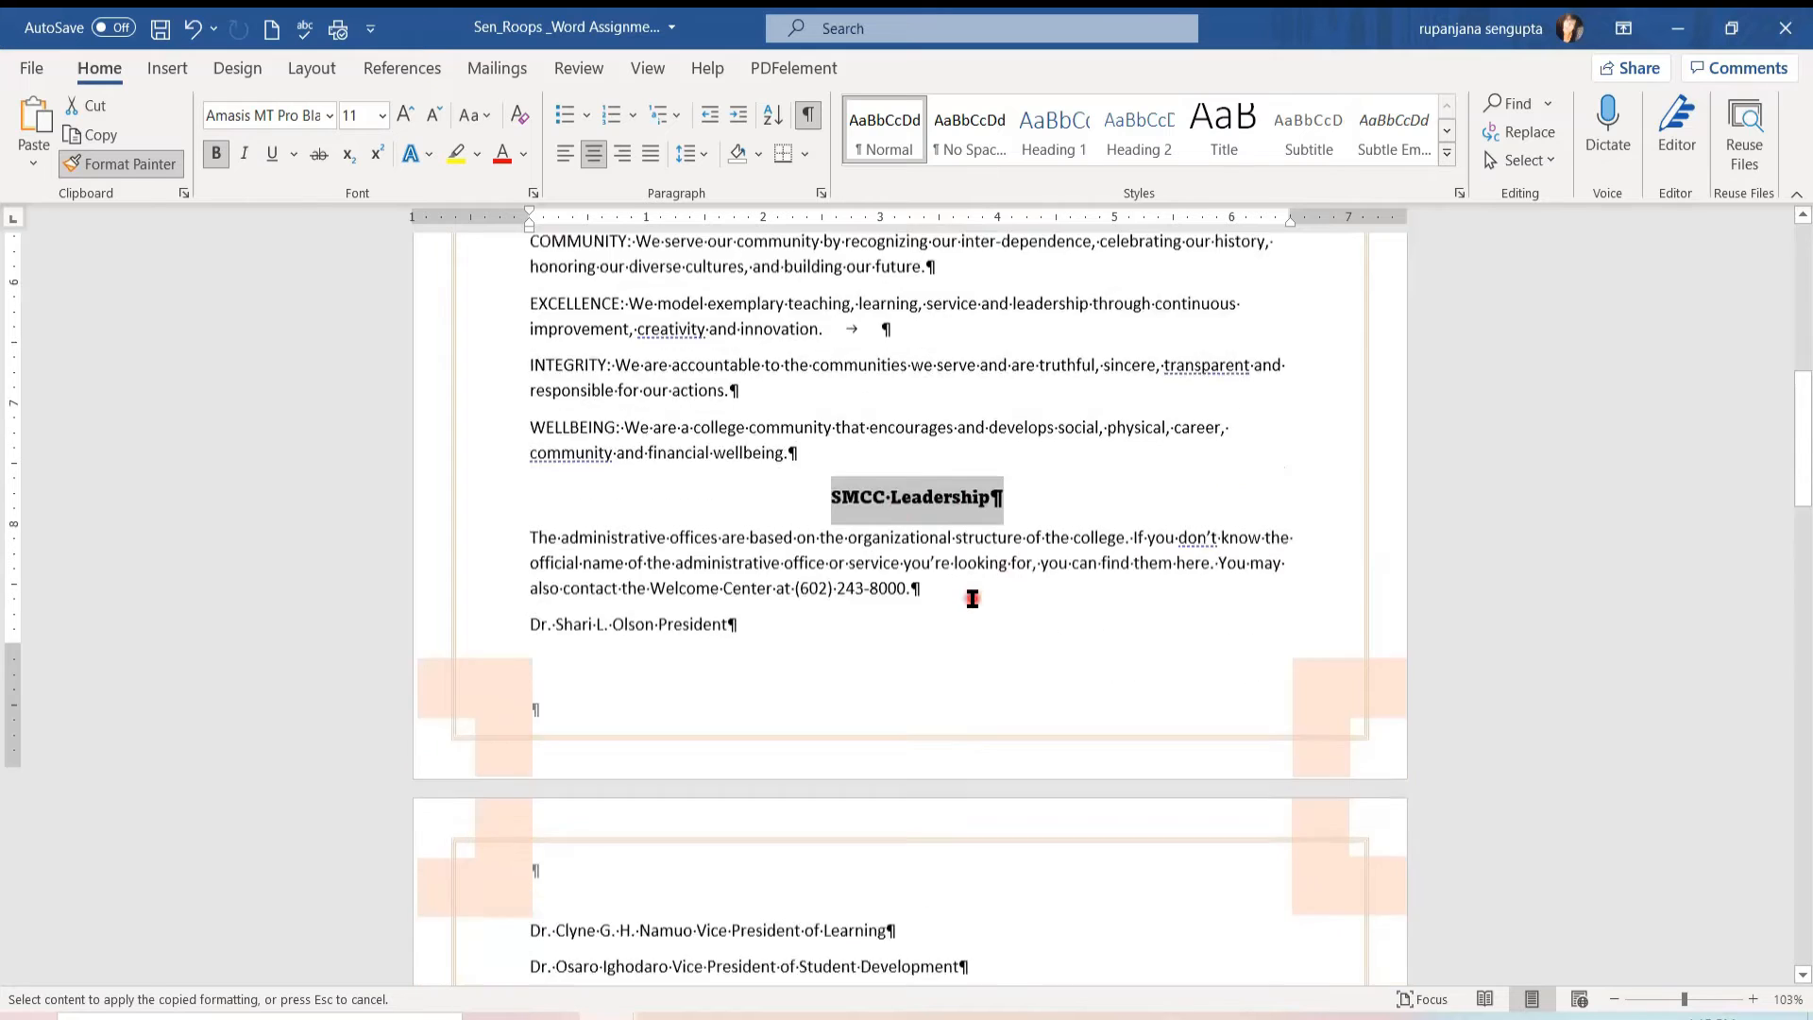
Step: Apply the copied heading formatting to the Foundation and Development and Our 40 Year Announcement video headings
scroll(972, 599, down, 4)
drag(821, 712, 486, 723)
scroll(762, 728, down, 3)
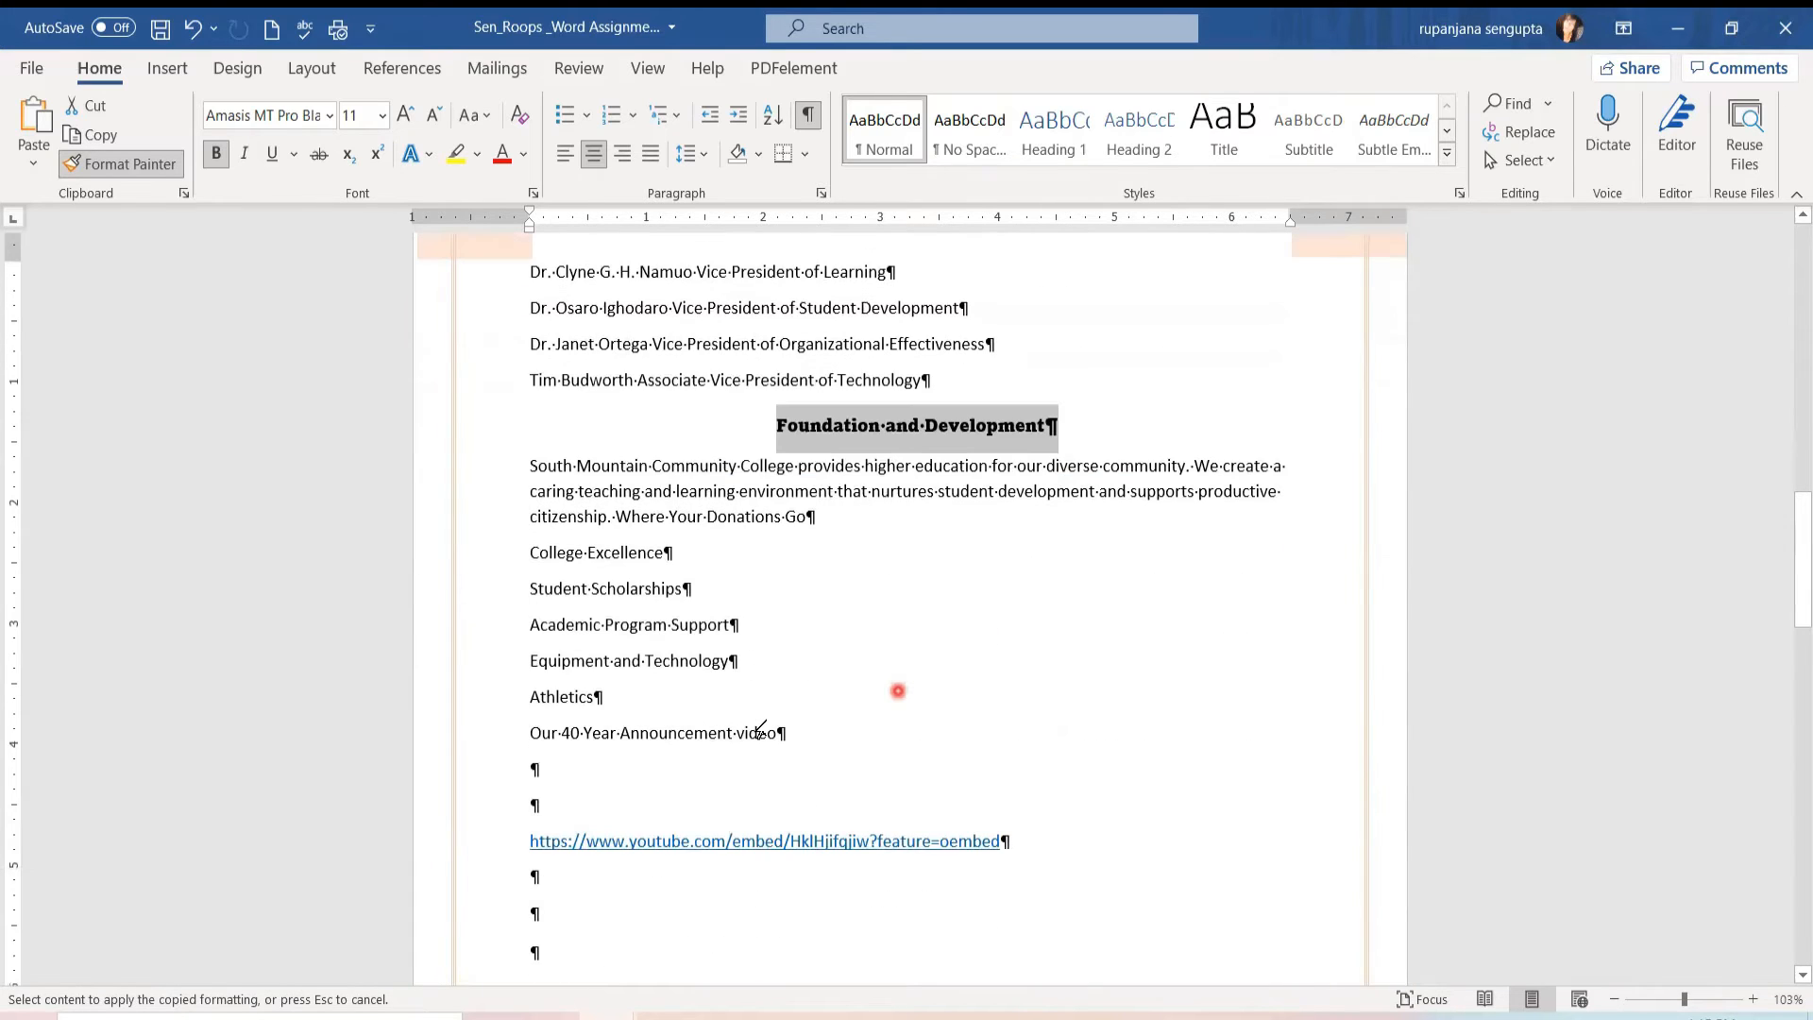
scroll(760, 718, down, 1)
drag(474, 658, 566, 756)
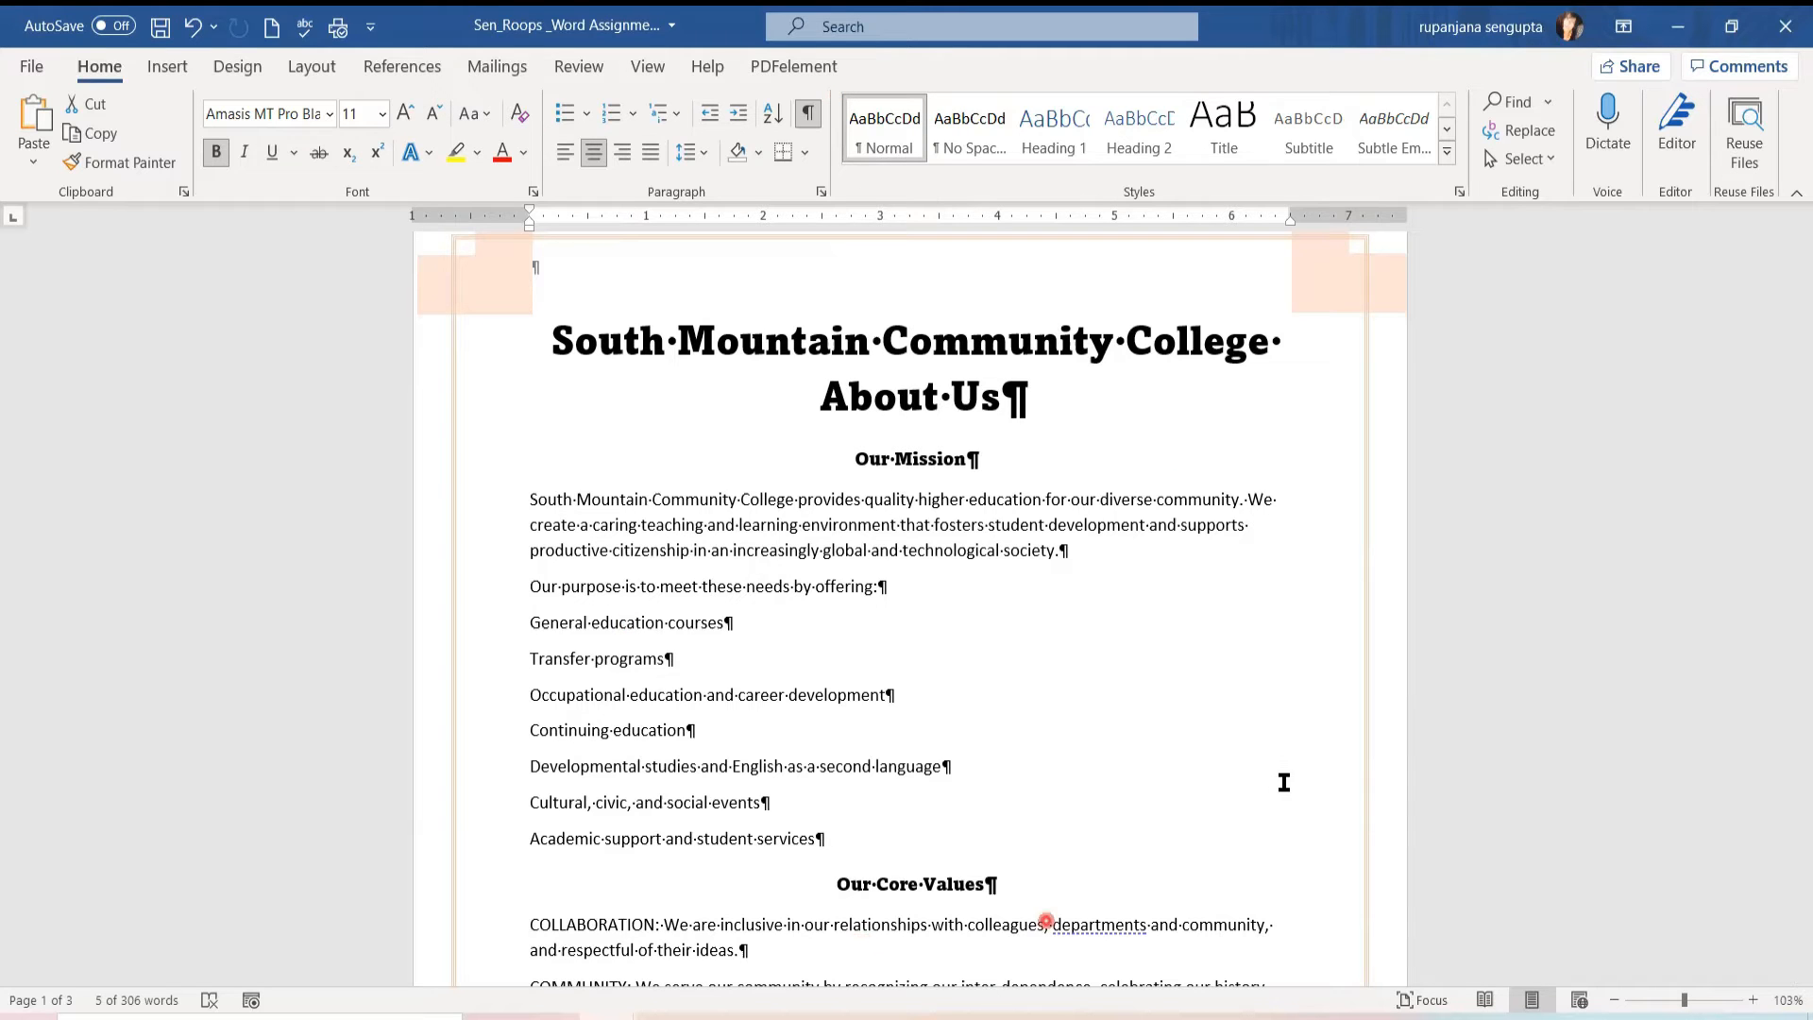
Step: Indent the first line of the paragraph under the Our Mission heading by 0.5 inch
click(526, 502)
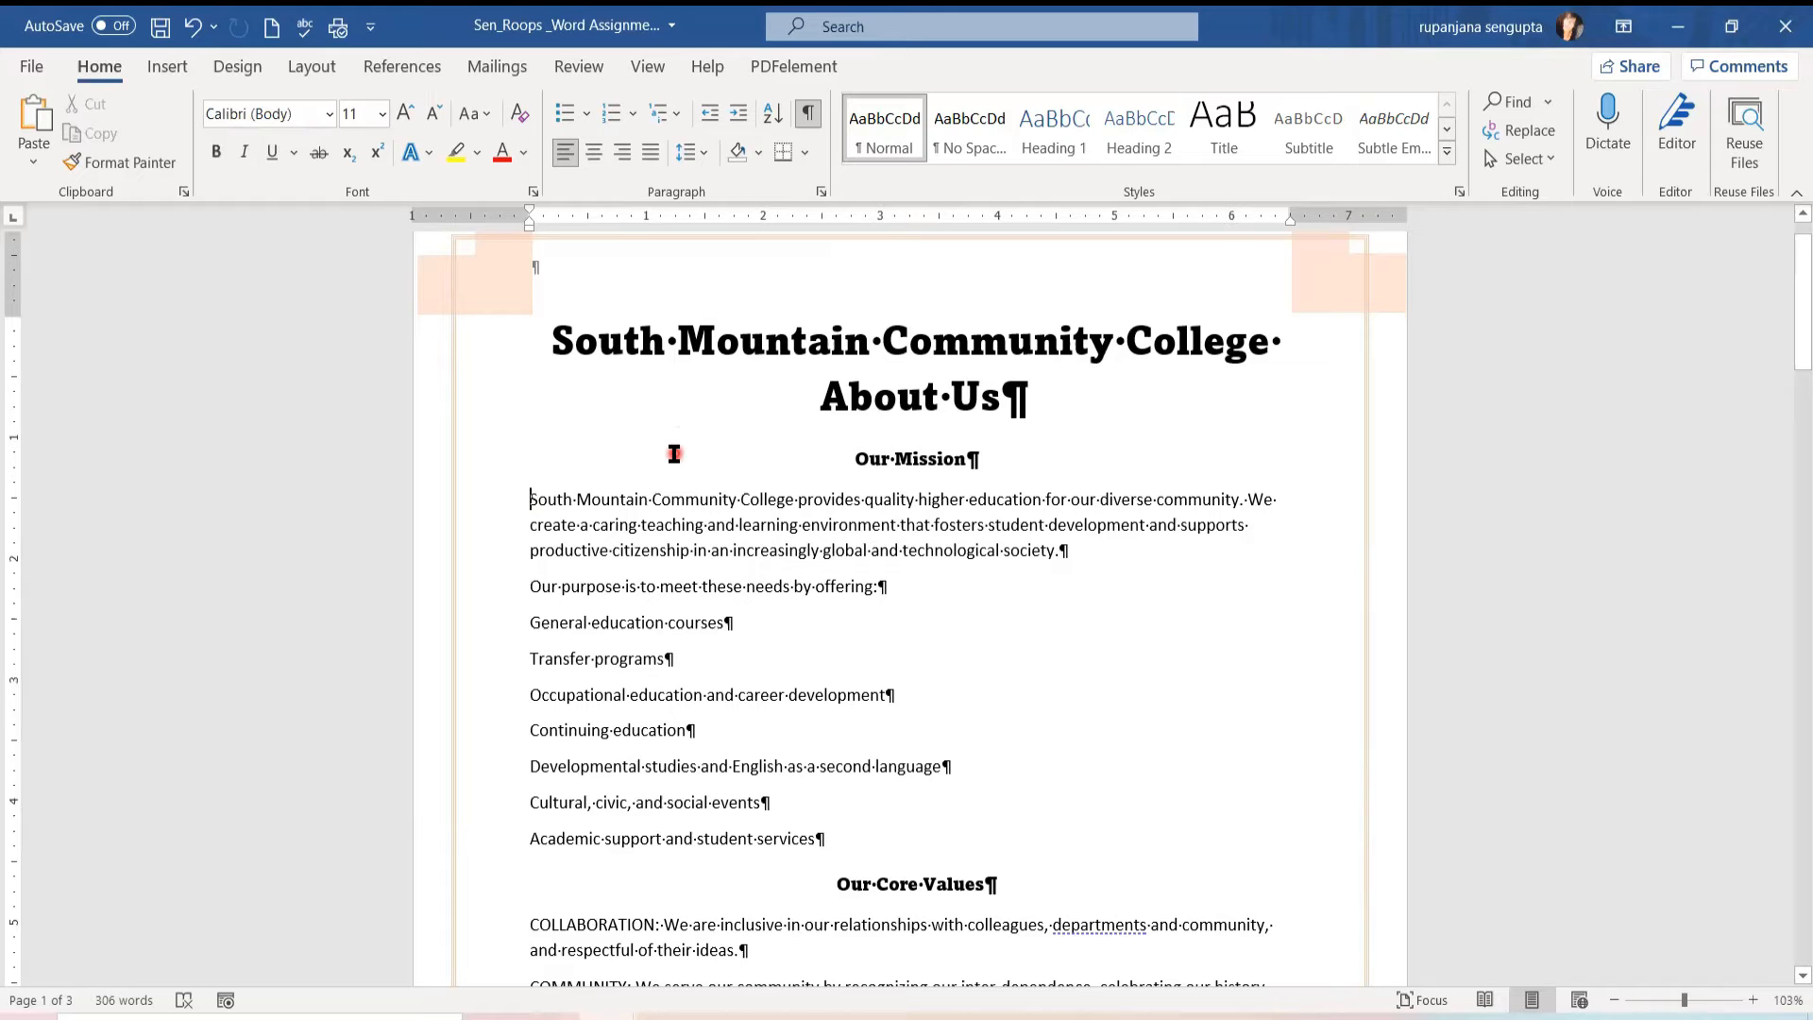
key(Tab)
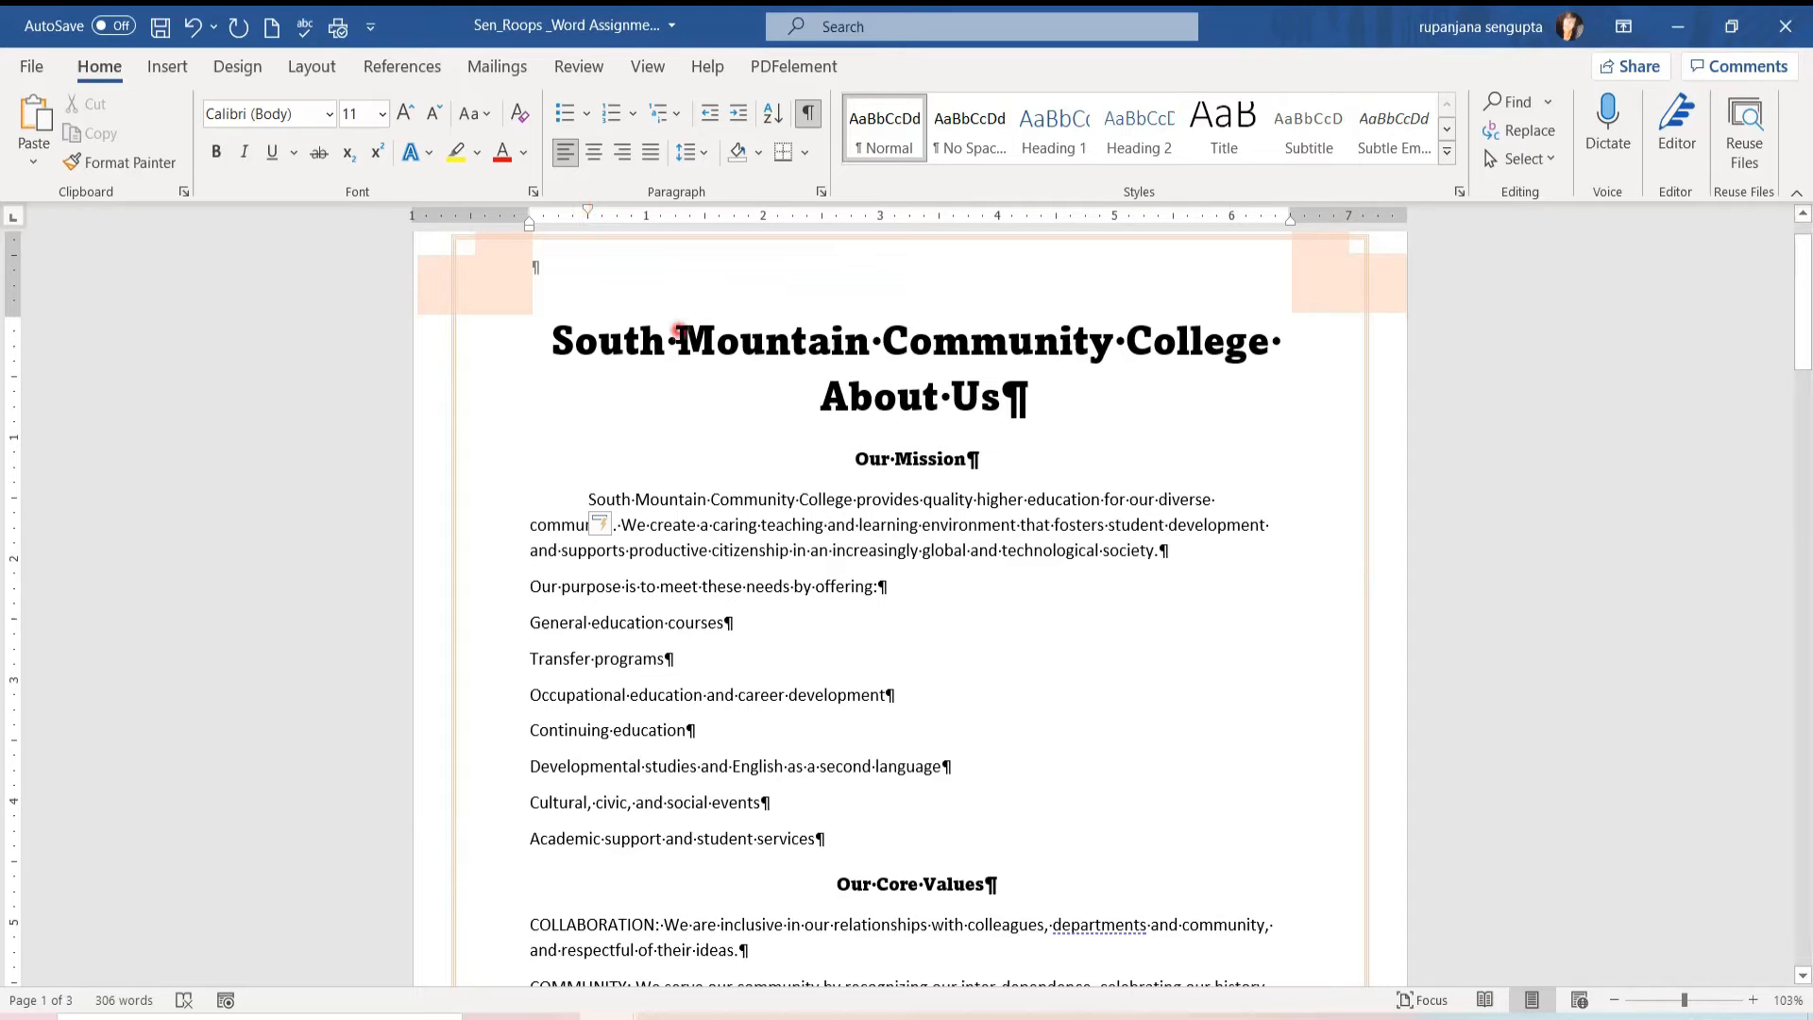
key(BackSpace)
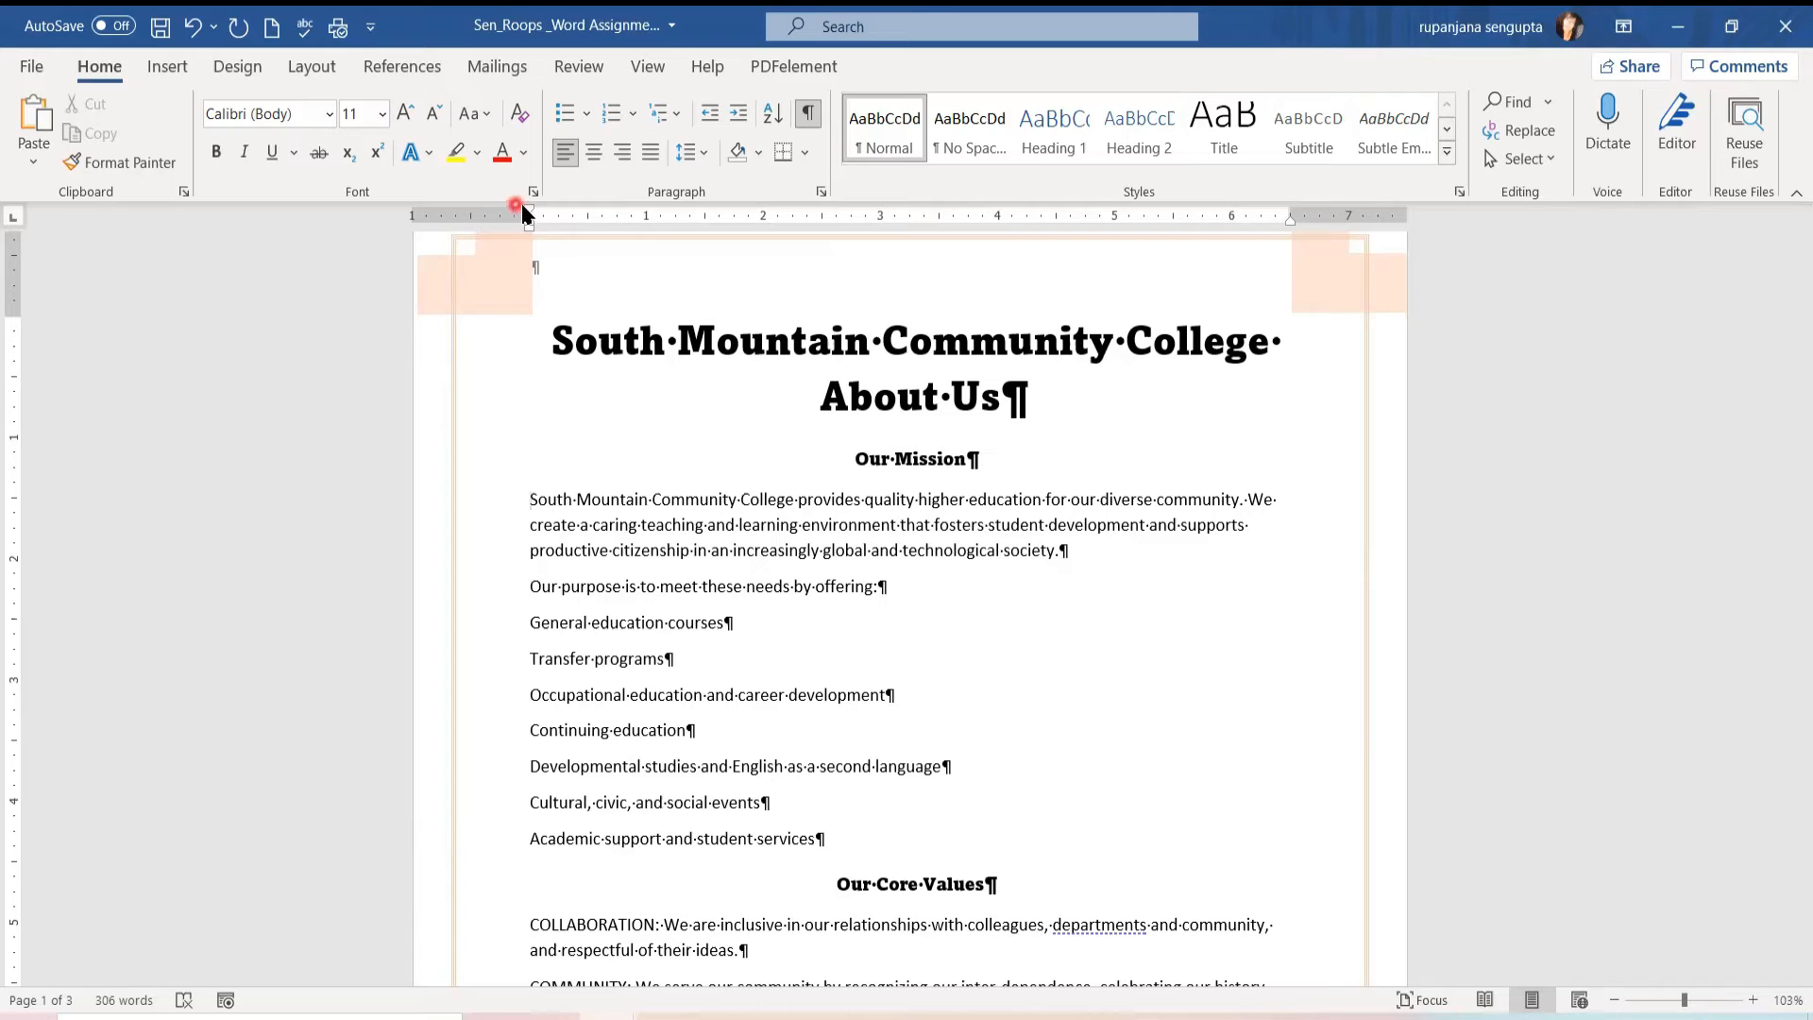
mouse_move(526, 207)
mouse_down()
mouse_move(585, 210)
mouse_move(527, 207)
mouse_up()
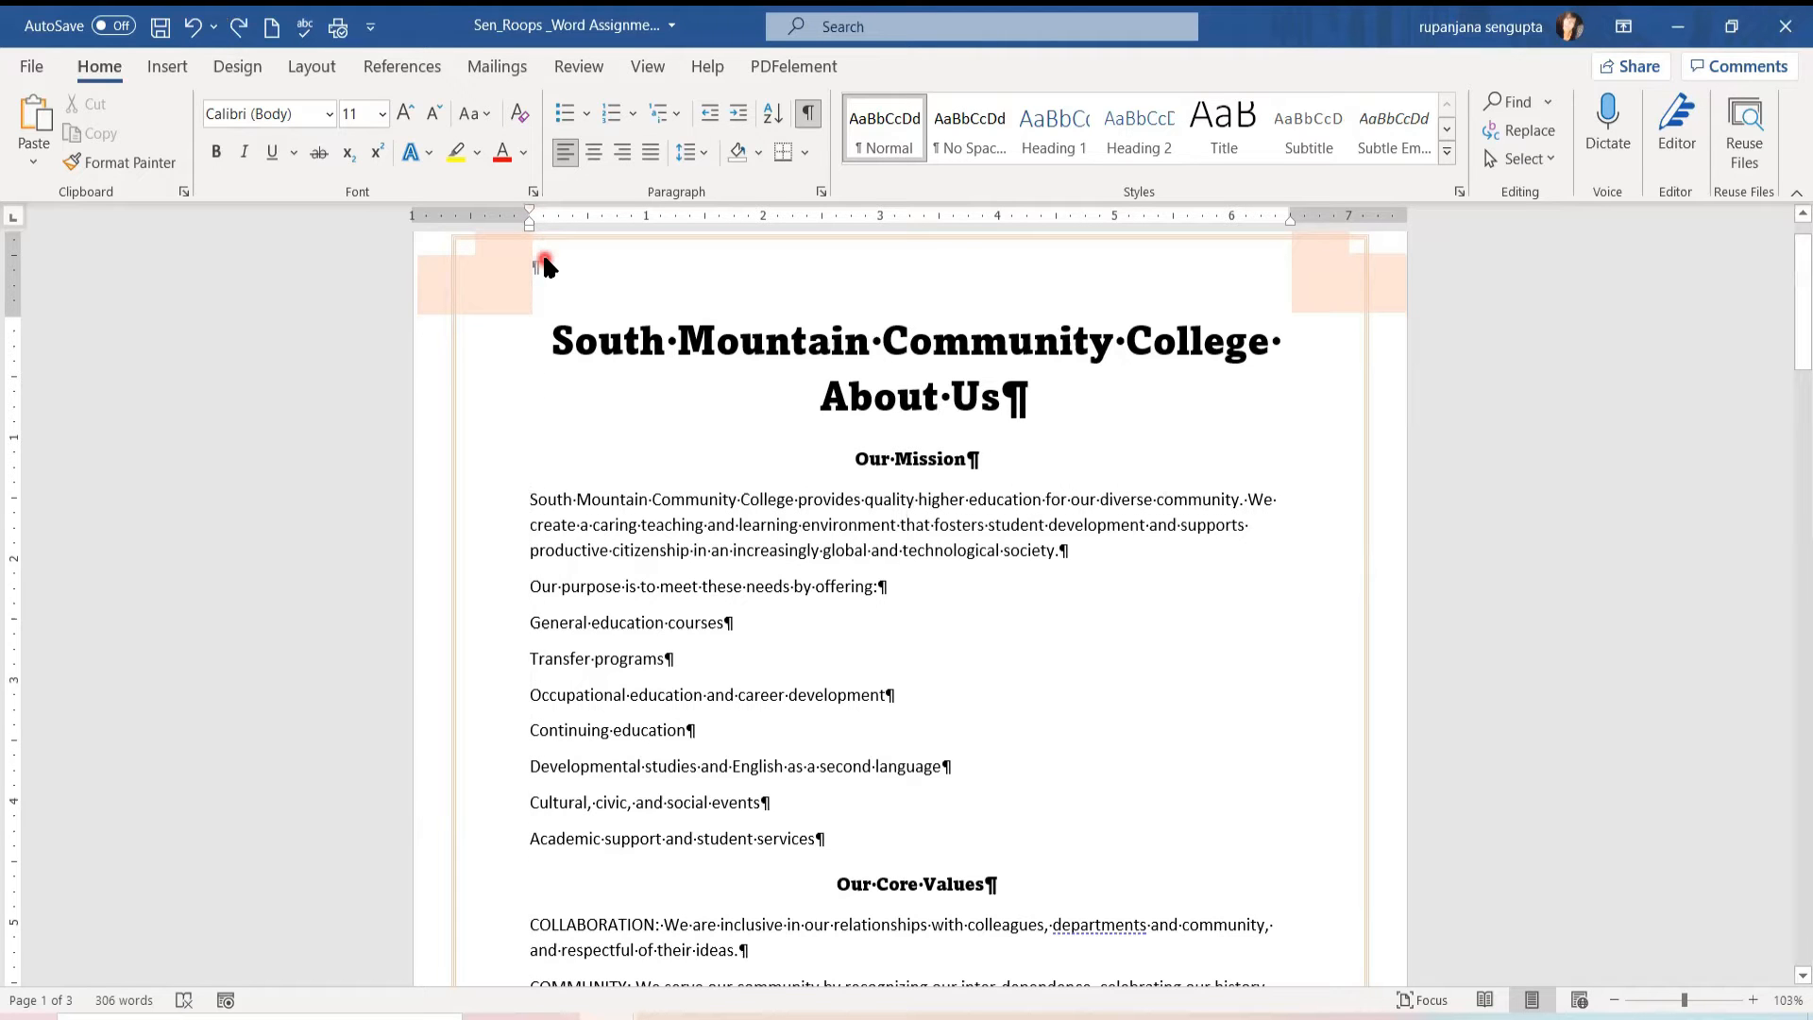
key(Tab)
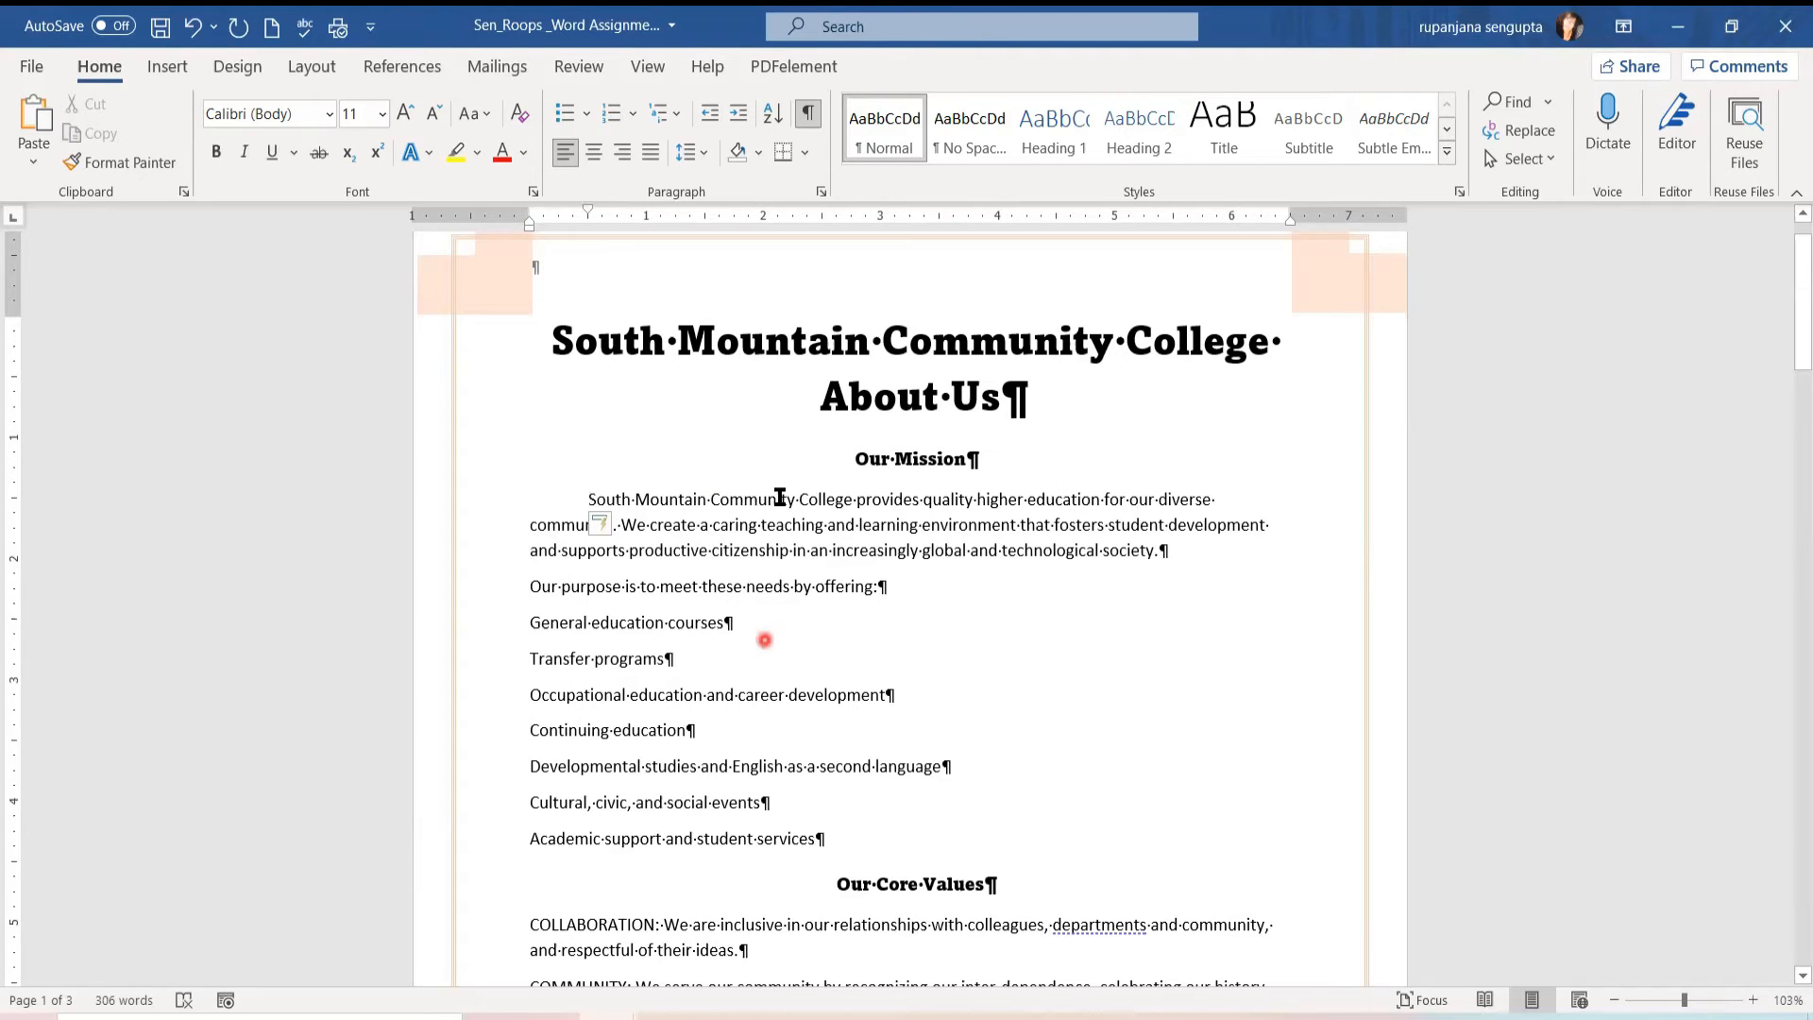
Step: Indent the first line of the paragraphs under SMCC Leadership and Foundation and Development by 0.5 inch
scroll(1061, 784, down, 5)
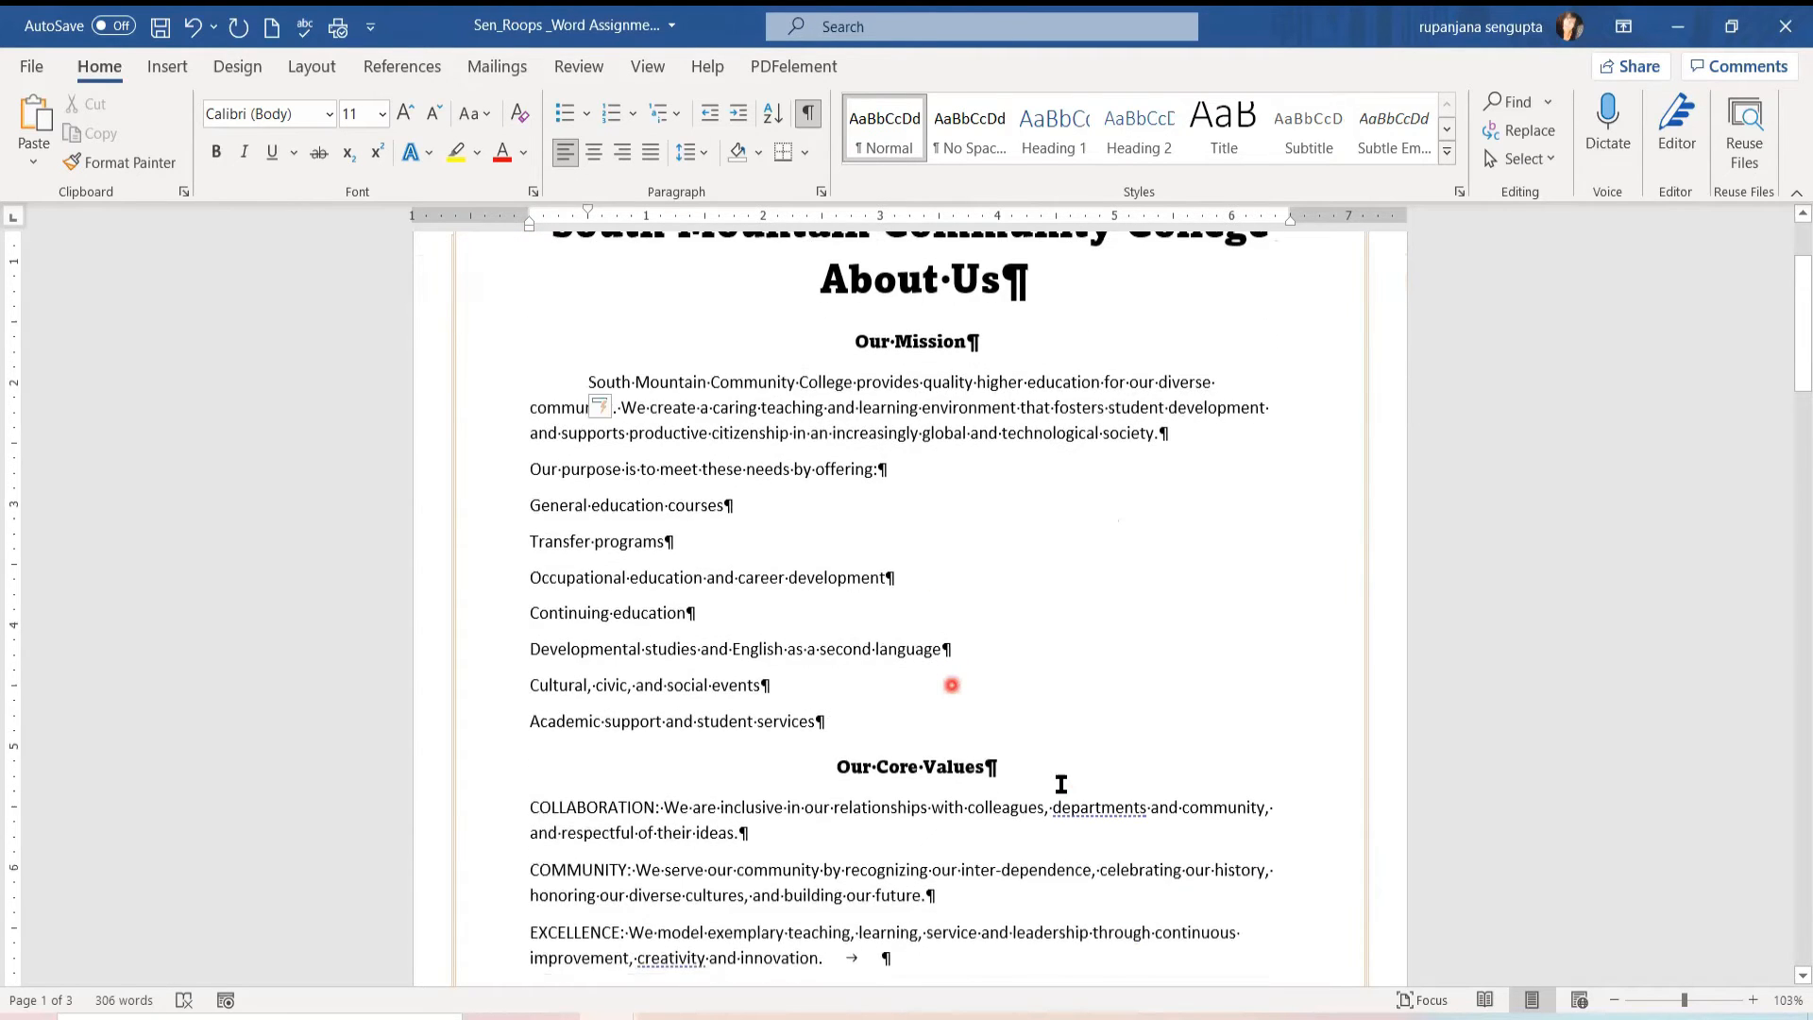
scroll(1061, 785, down, 3)
click(530, 527)
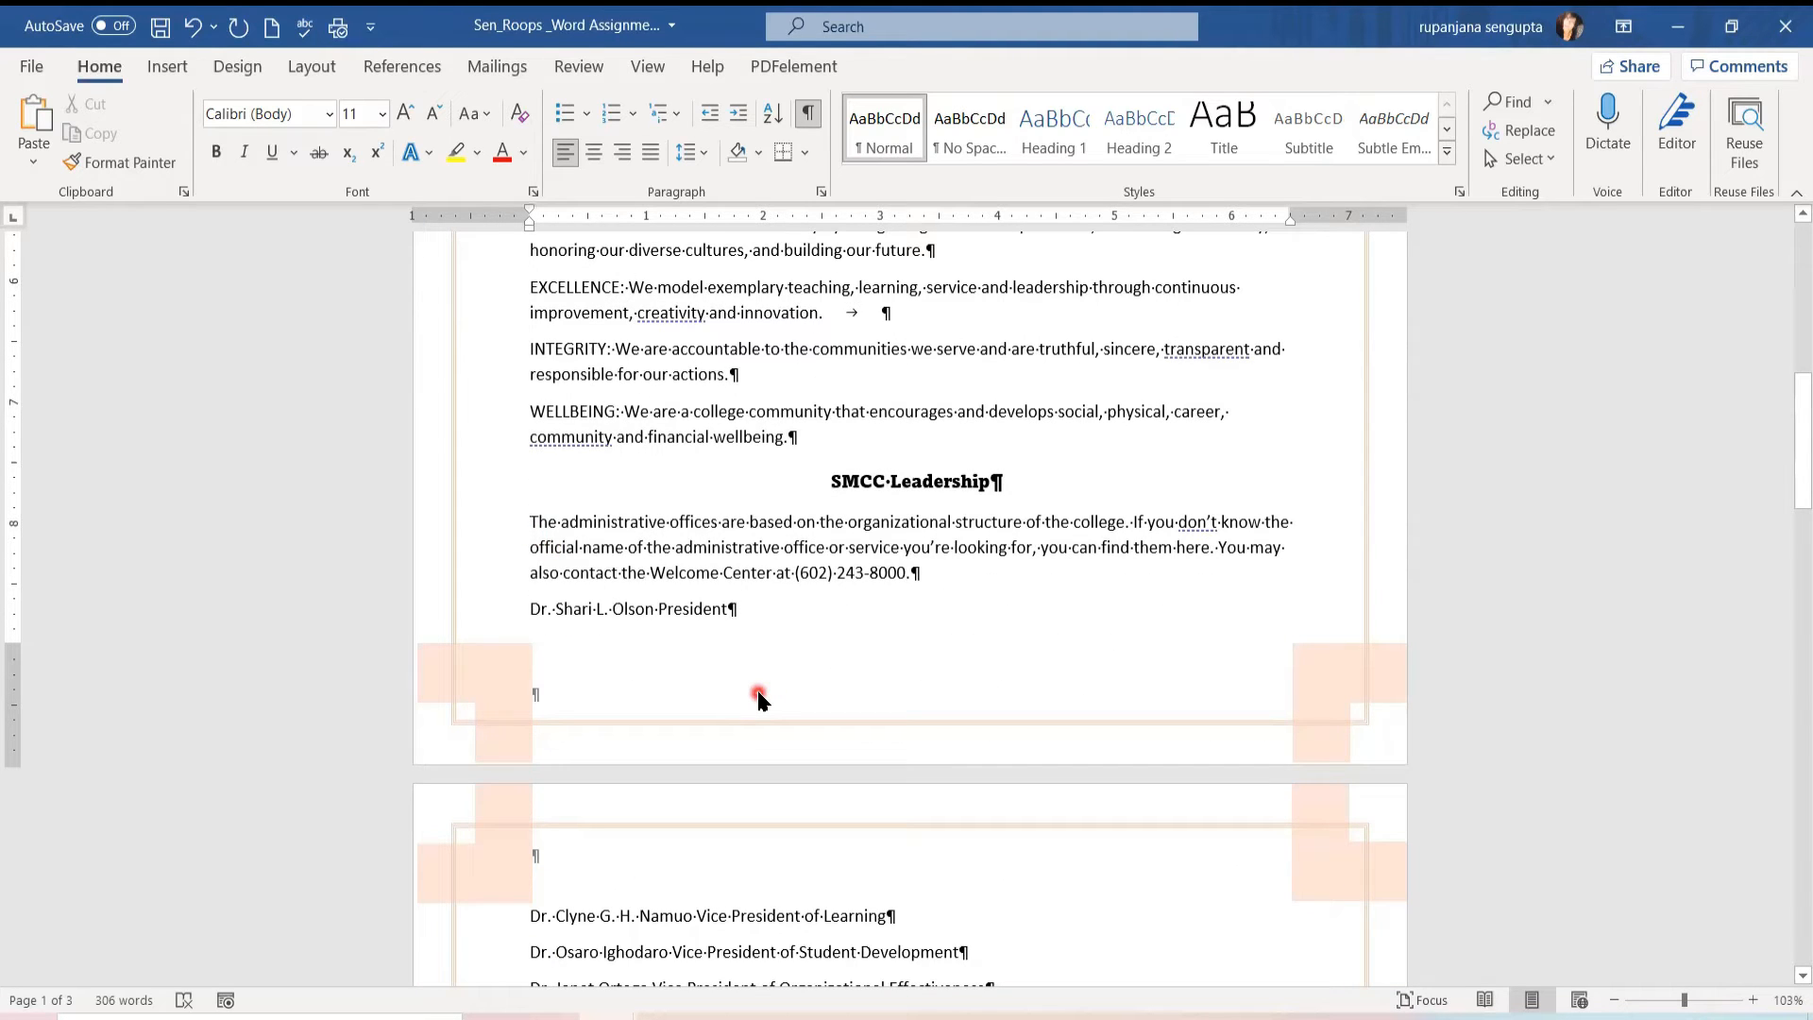
key(Tab)
scroll(757, 699, down, 2)
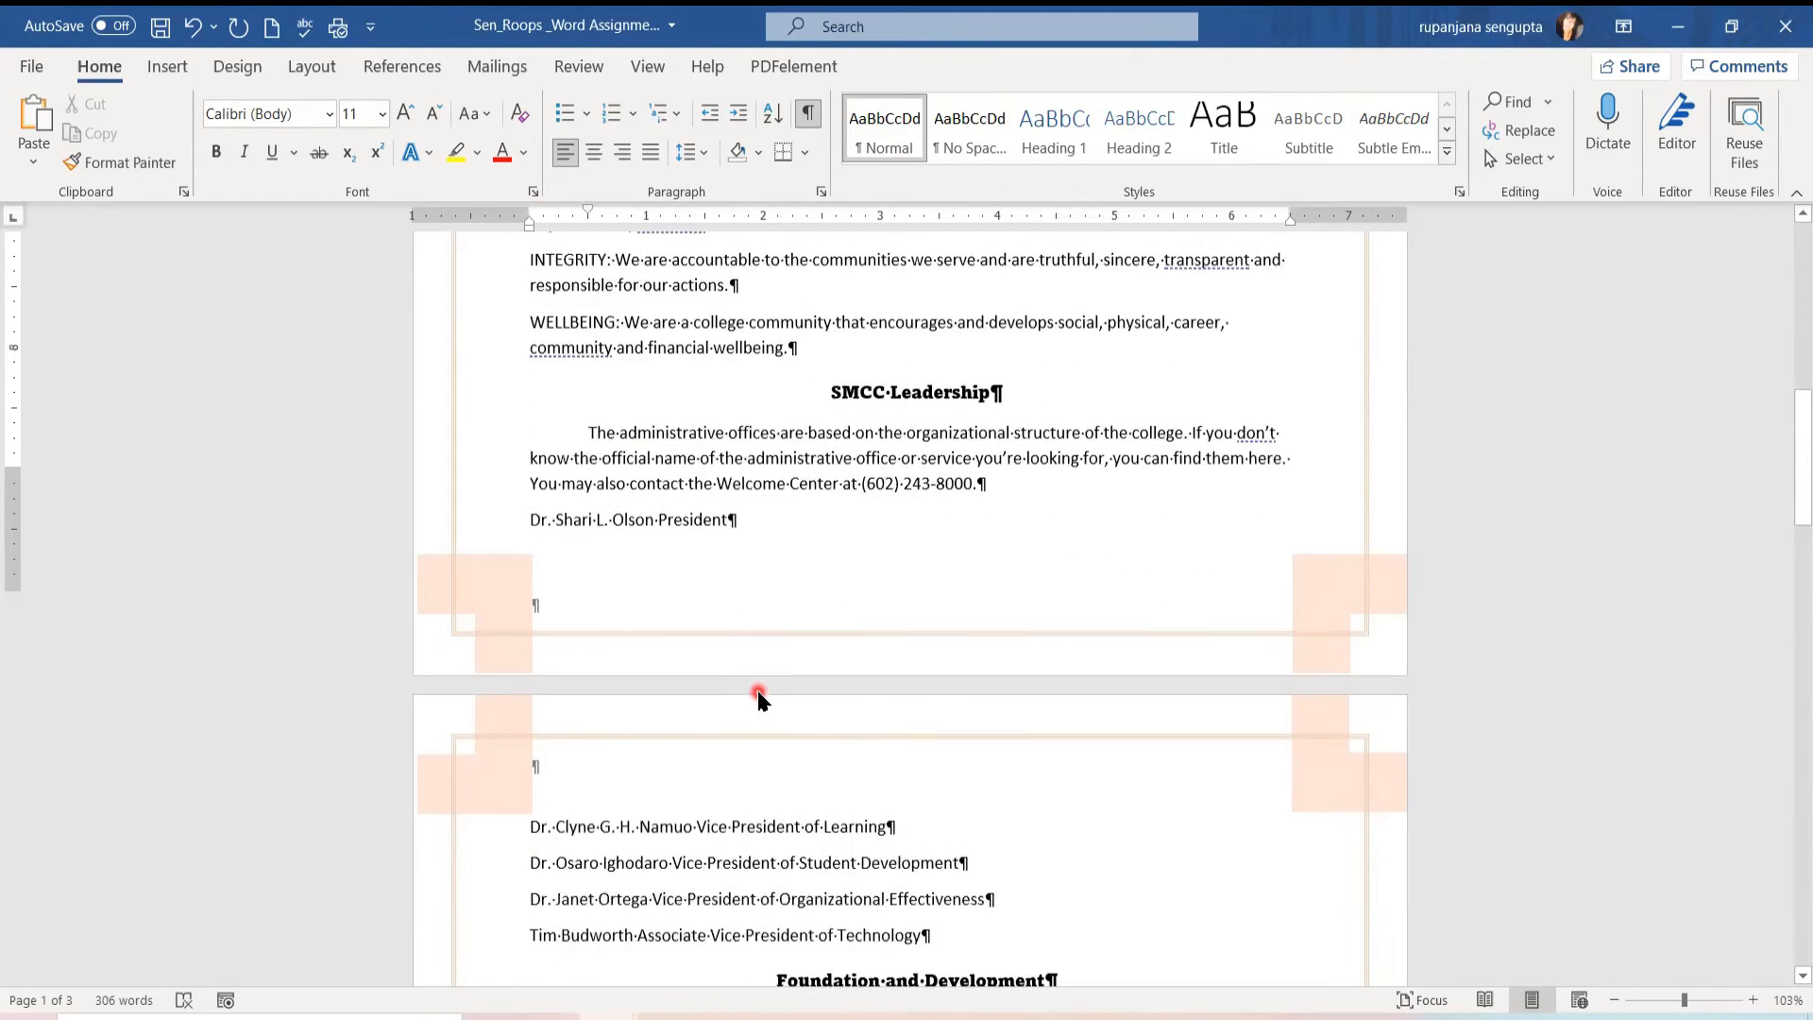
scroll(758, 691, down, 3)
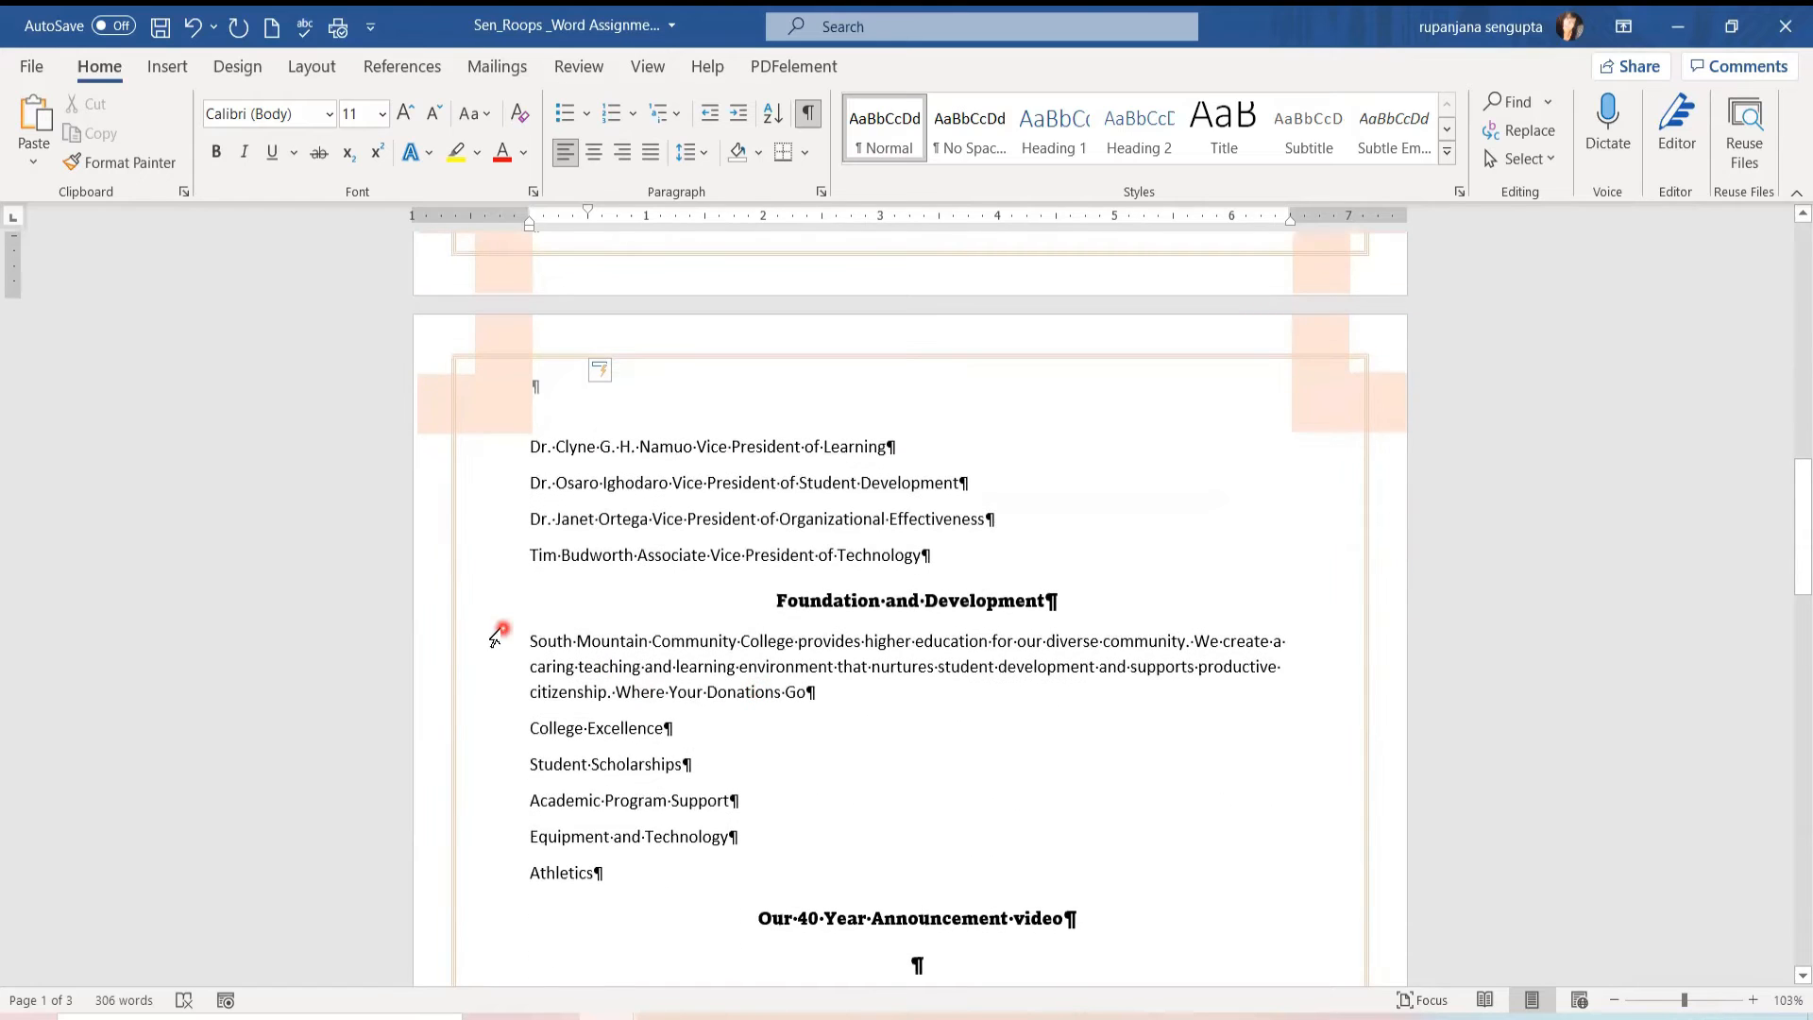
click(531, 639)
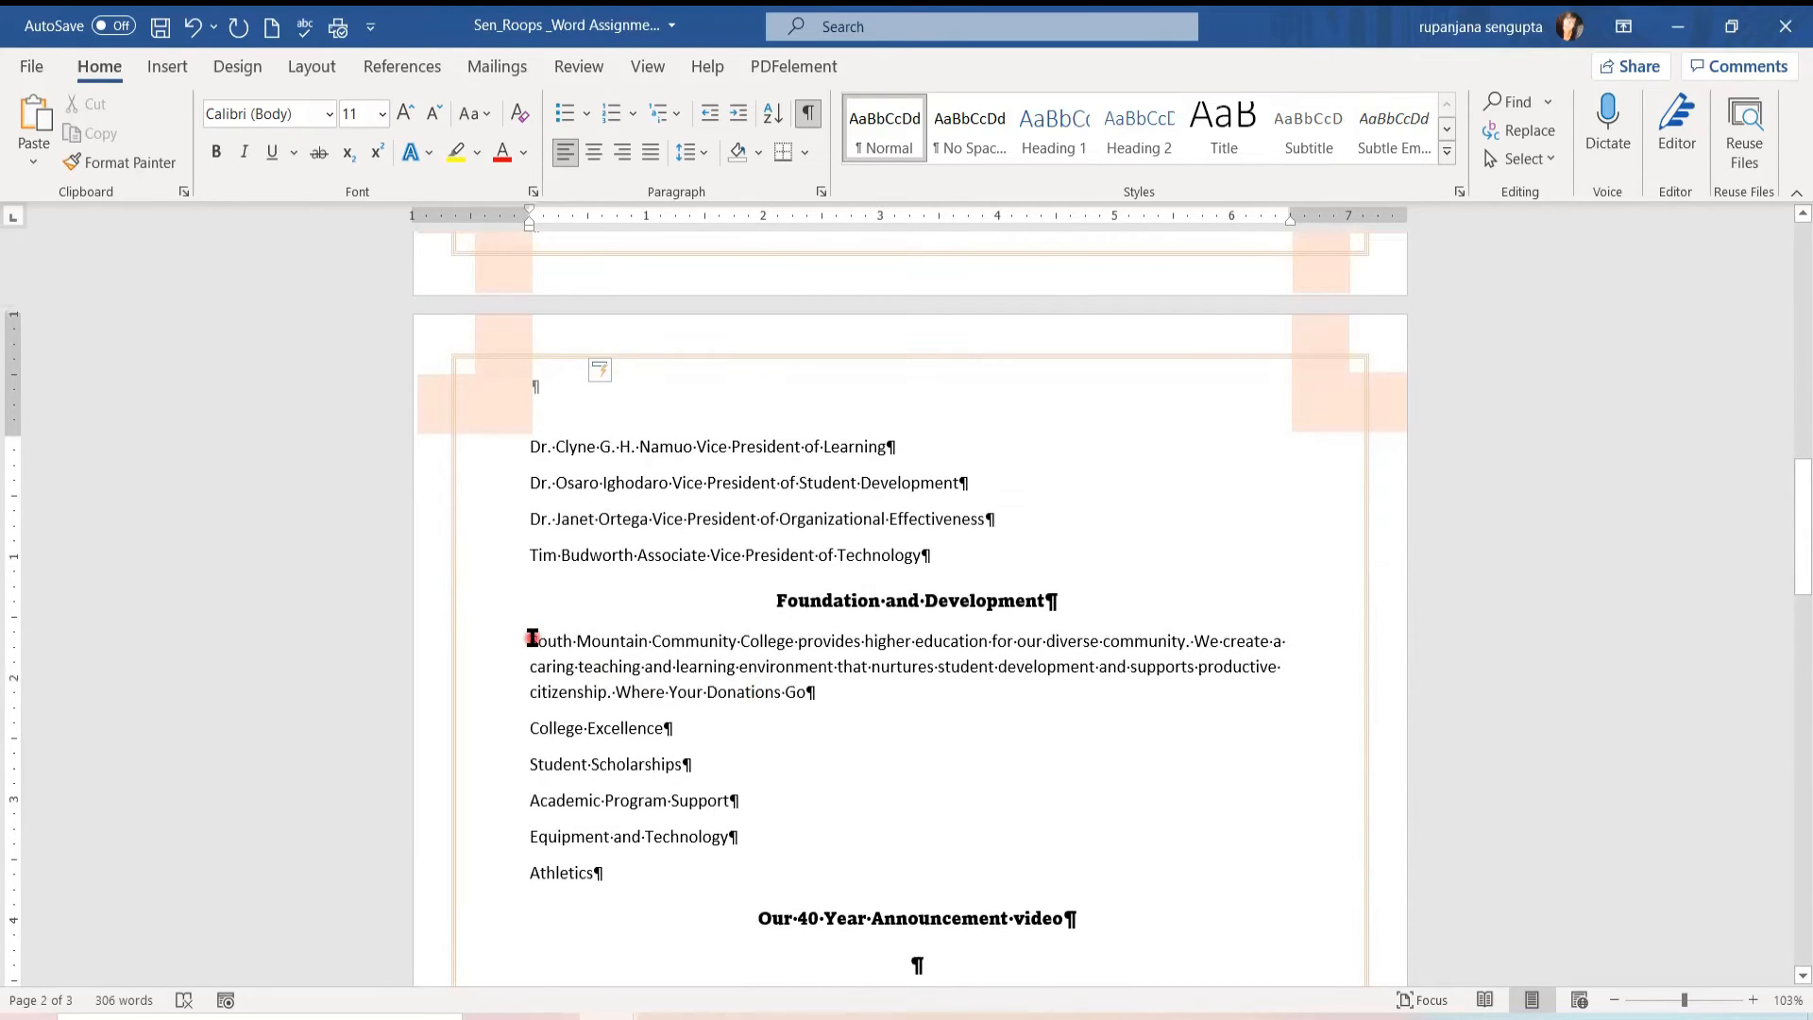
key(Tab)
scroll(921, 827, down, 2)
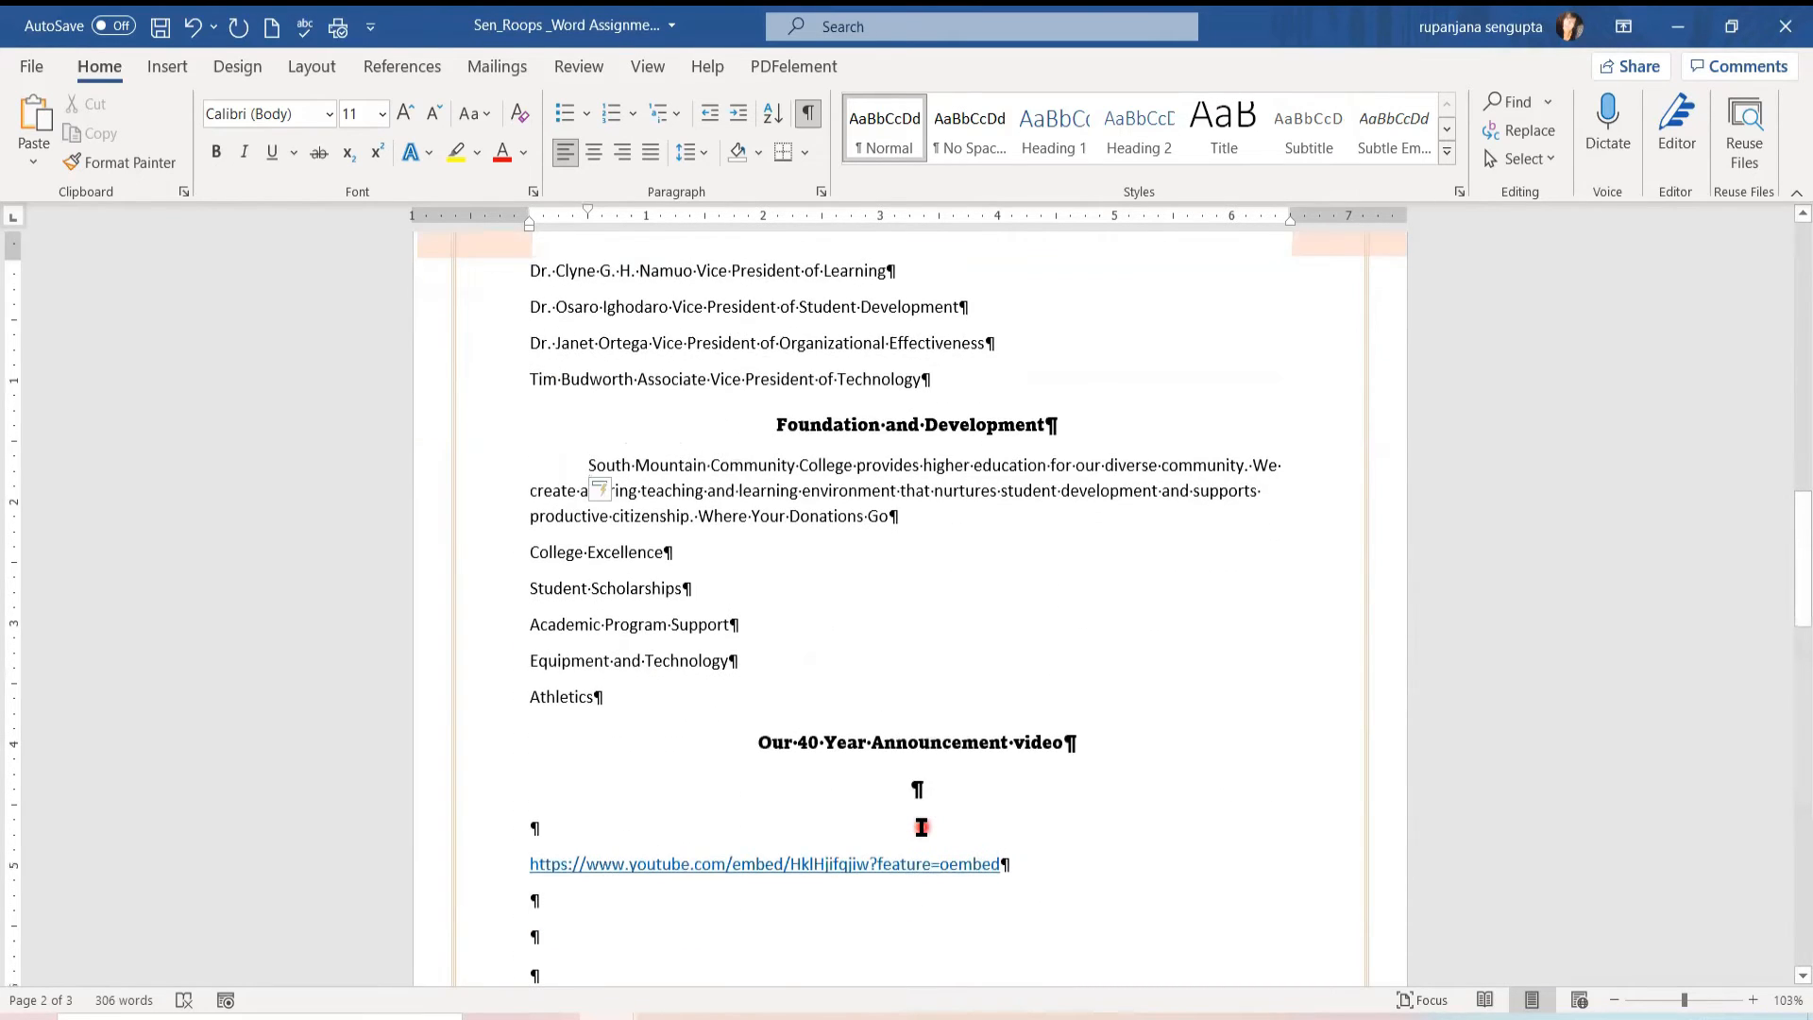
Step: Bullet the lines from General education courses through Academic support and student services with the picture SMCC_for bullet.png from the WORD ABOUT US folder
scroll(920, 827, up, 12)
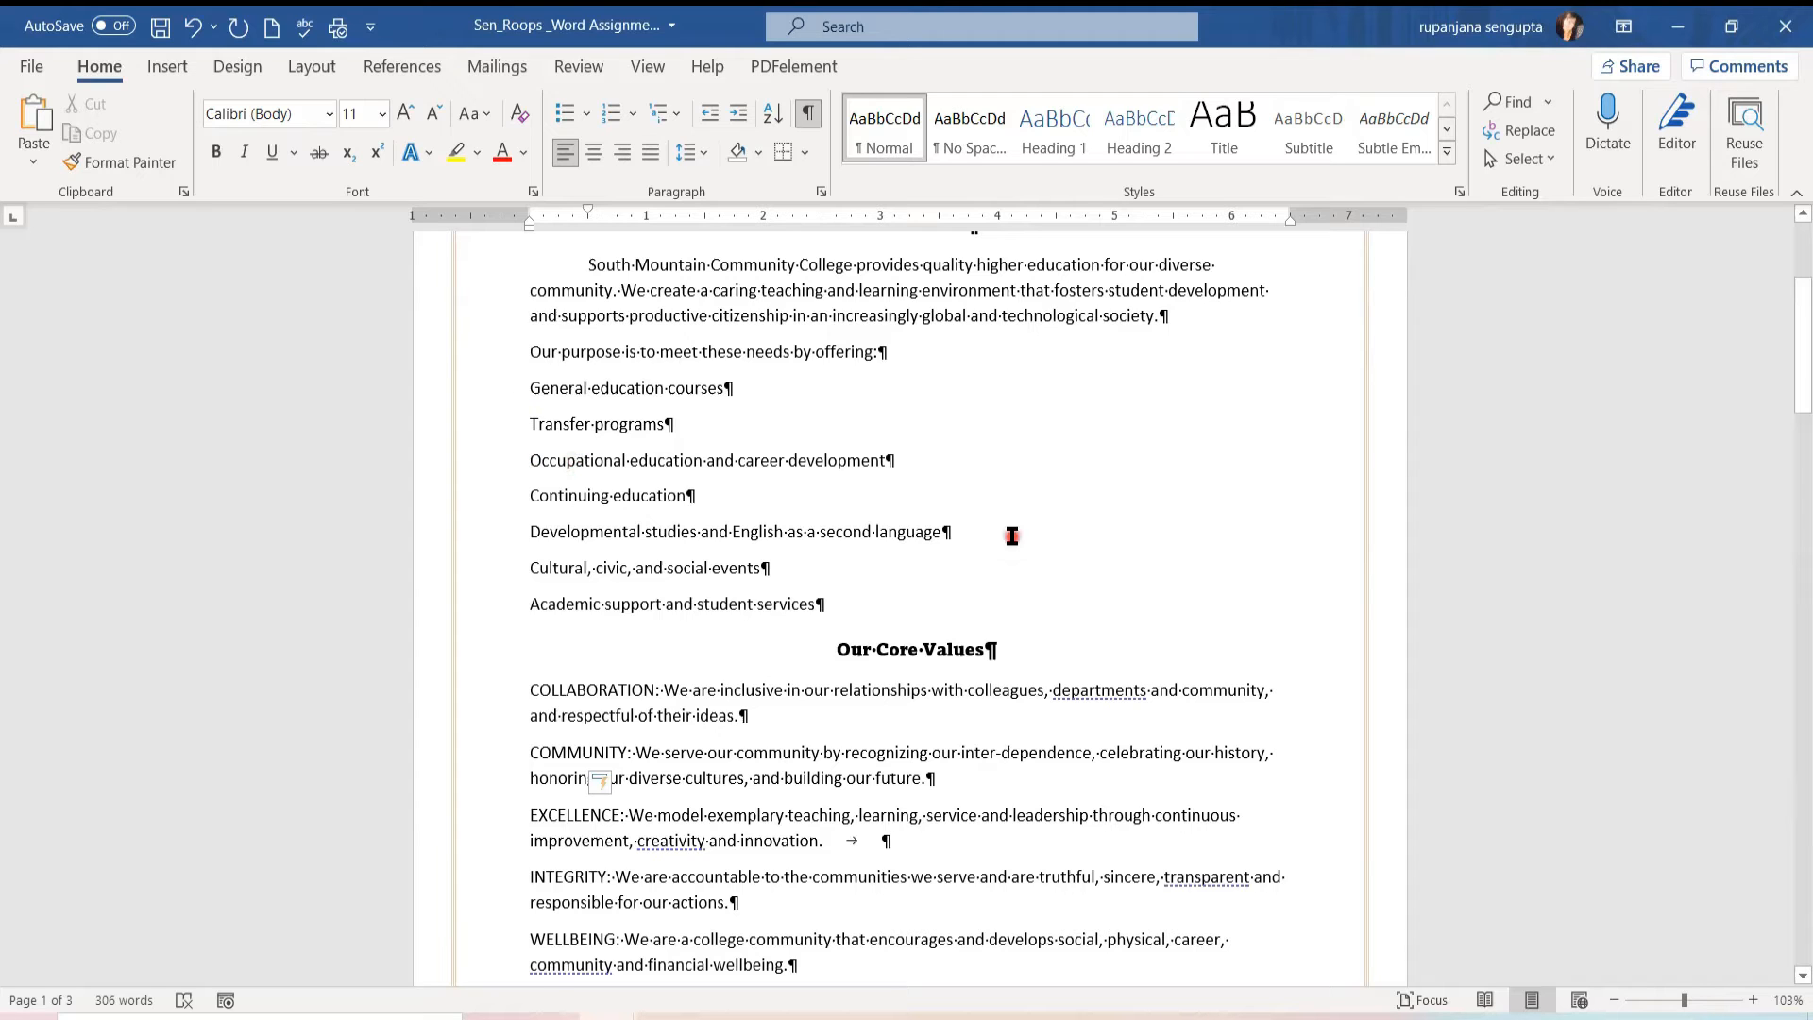
scroll(1008, 530, up, 3)
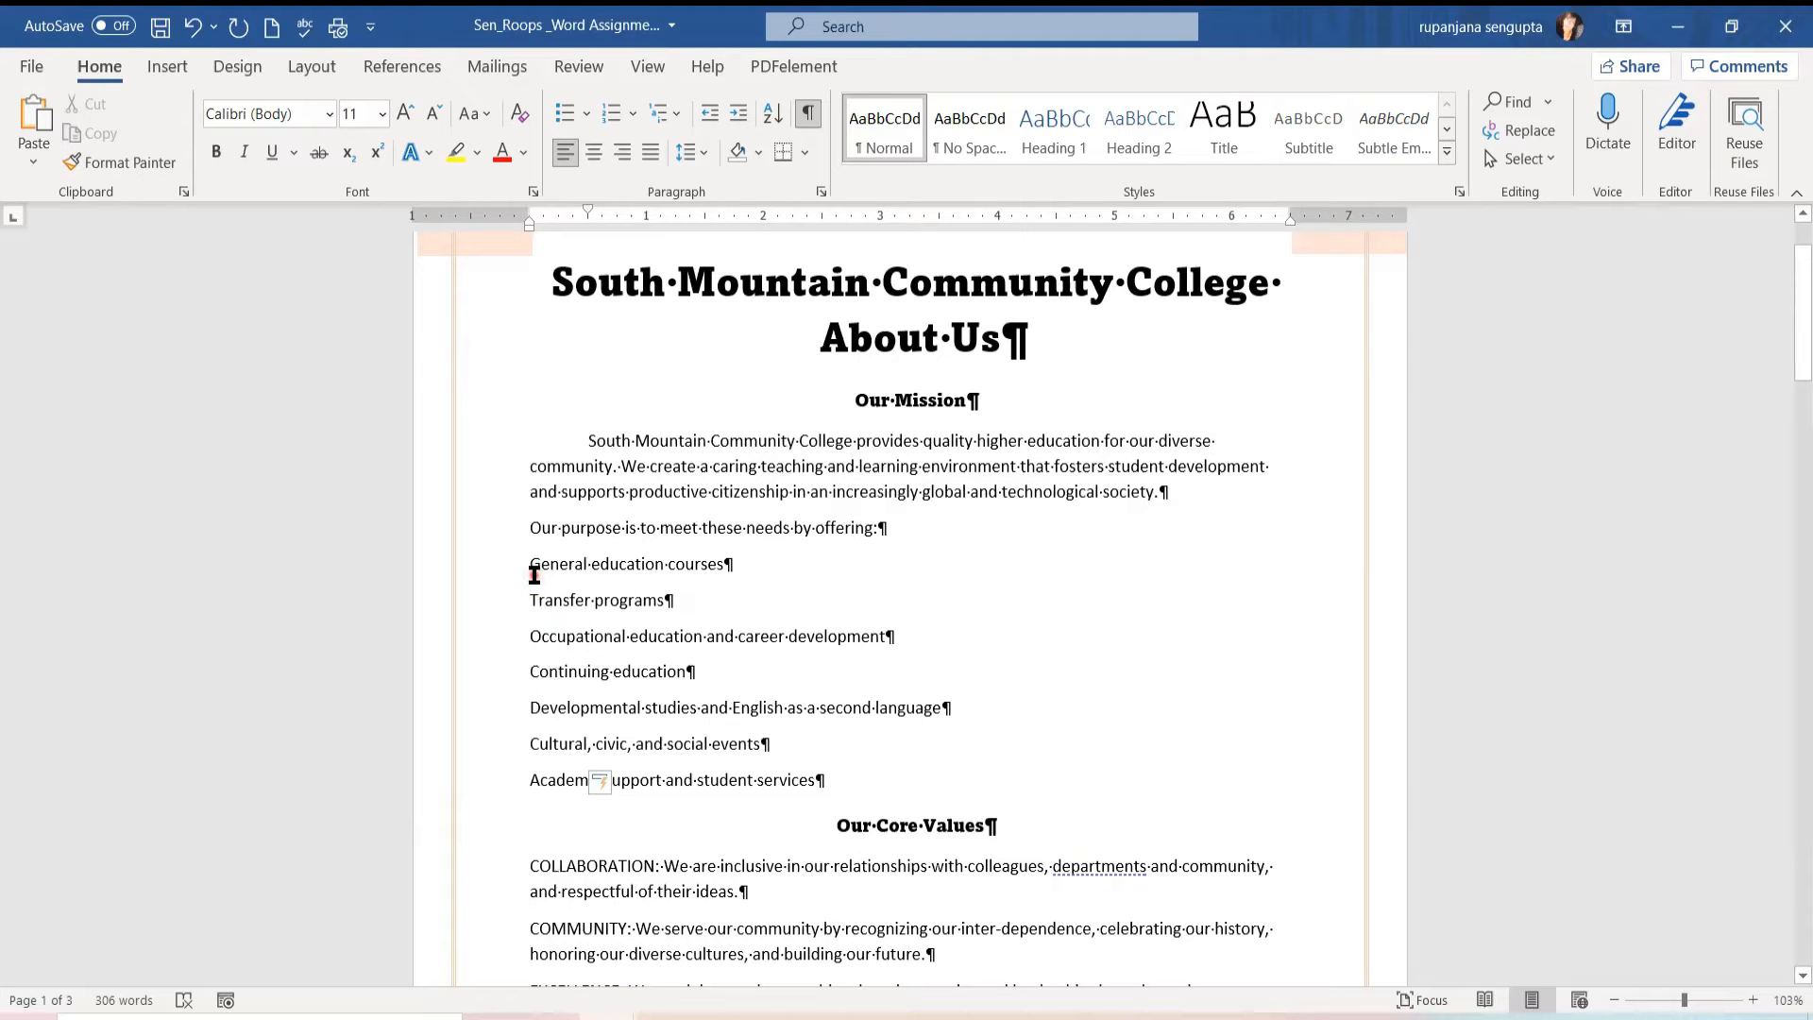
drag(529, 566, 836, 782)
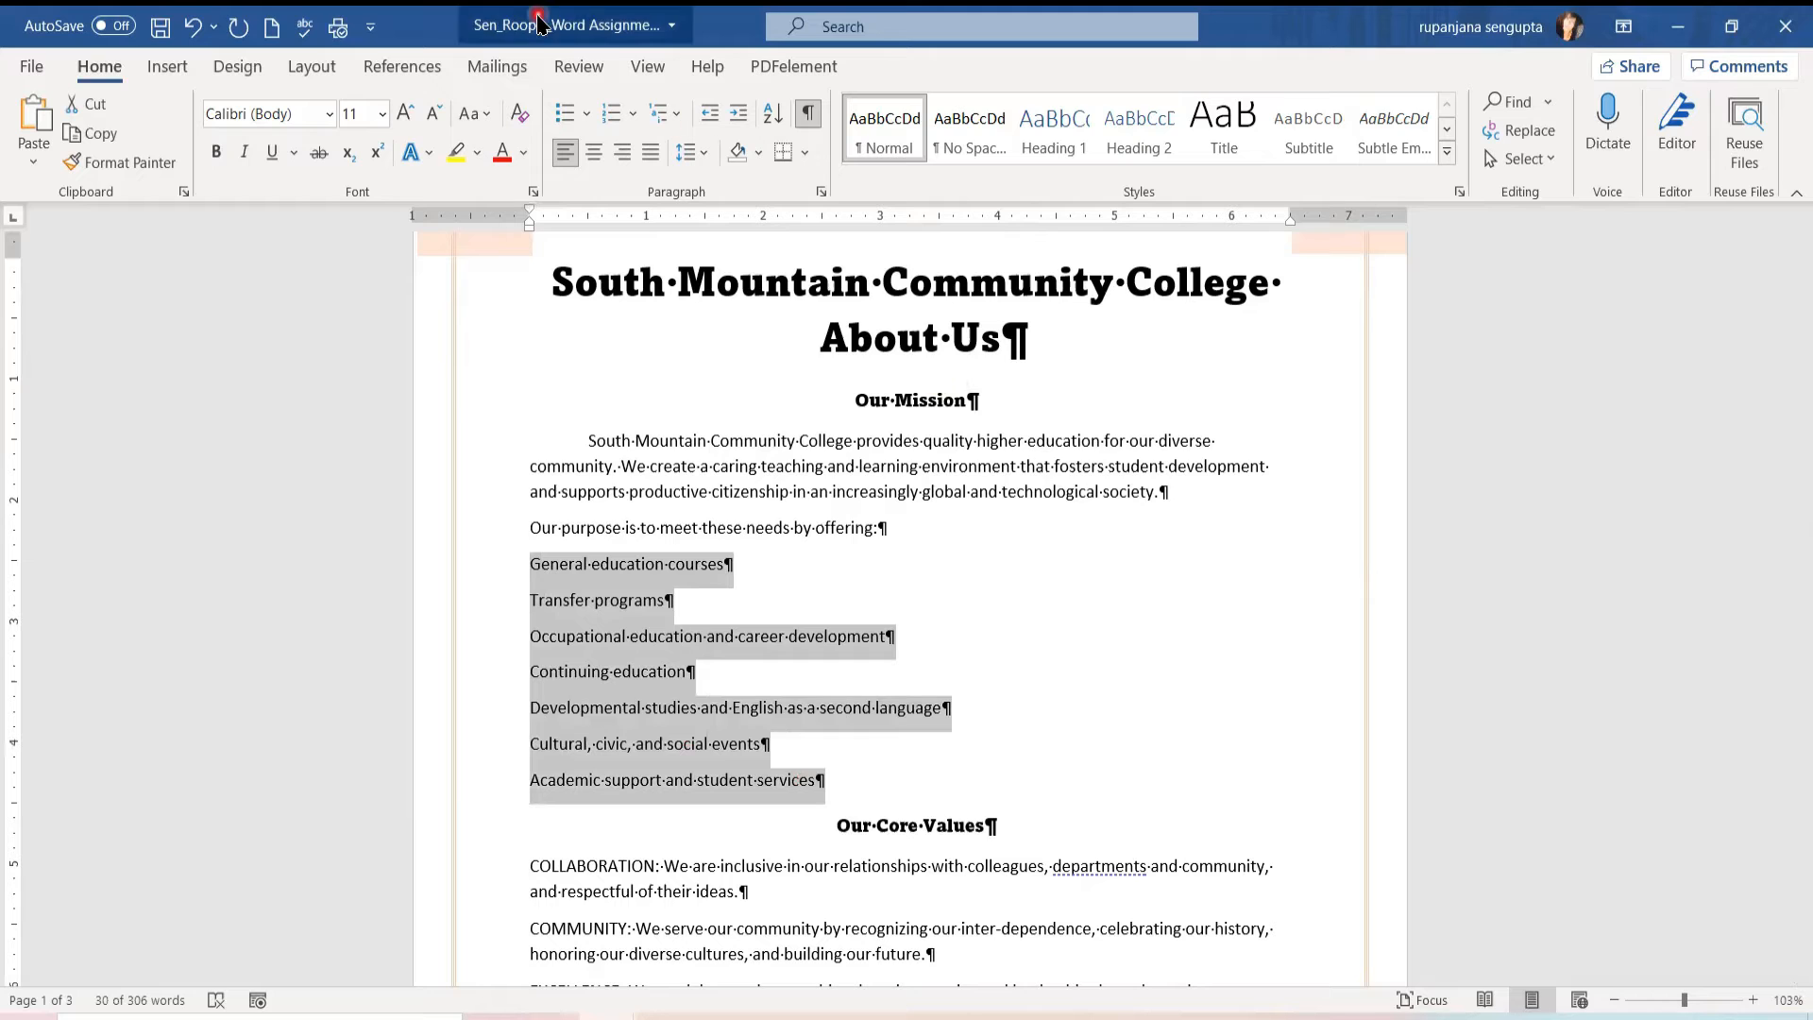
click(586, 115)
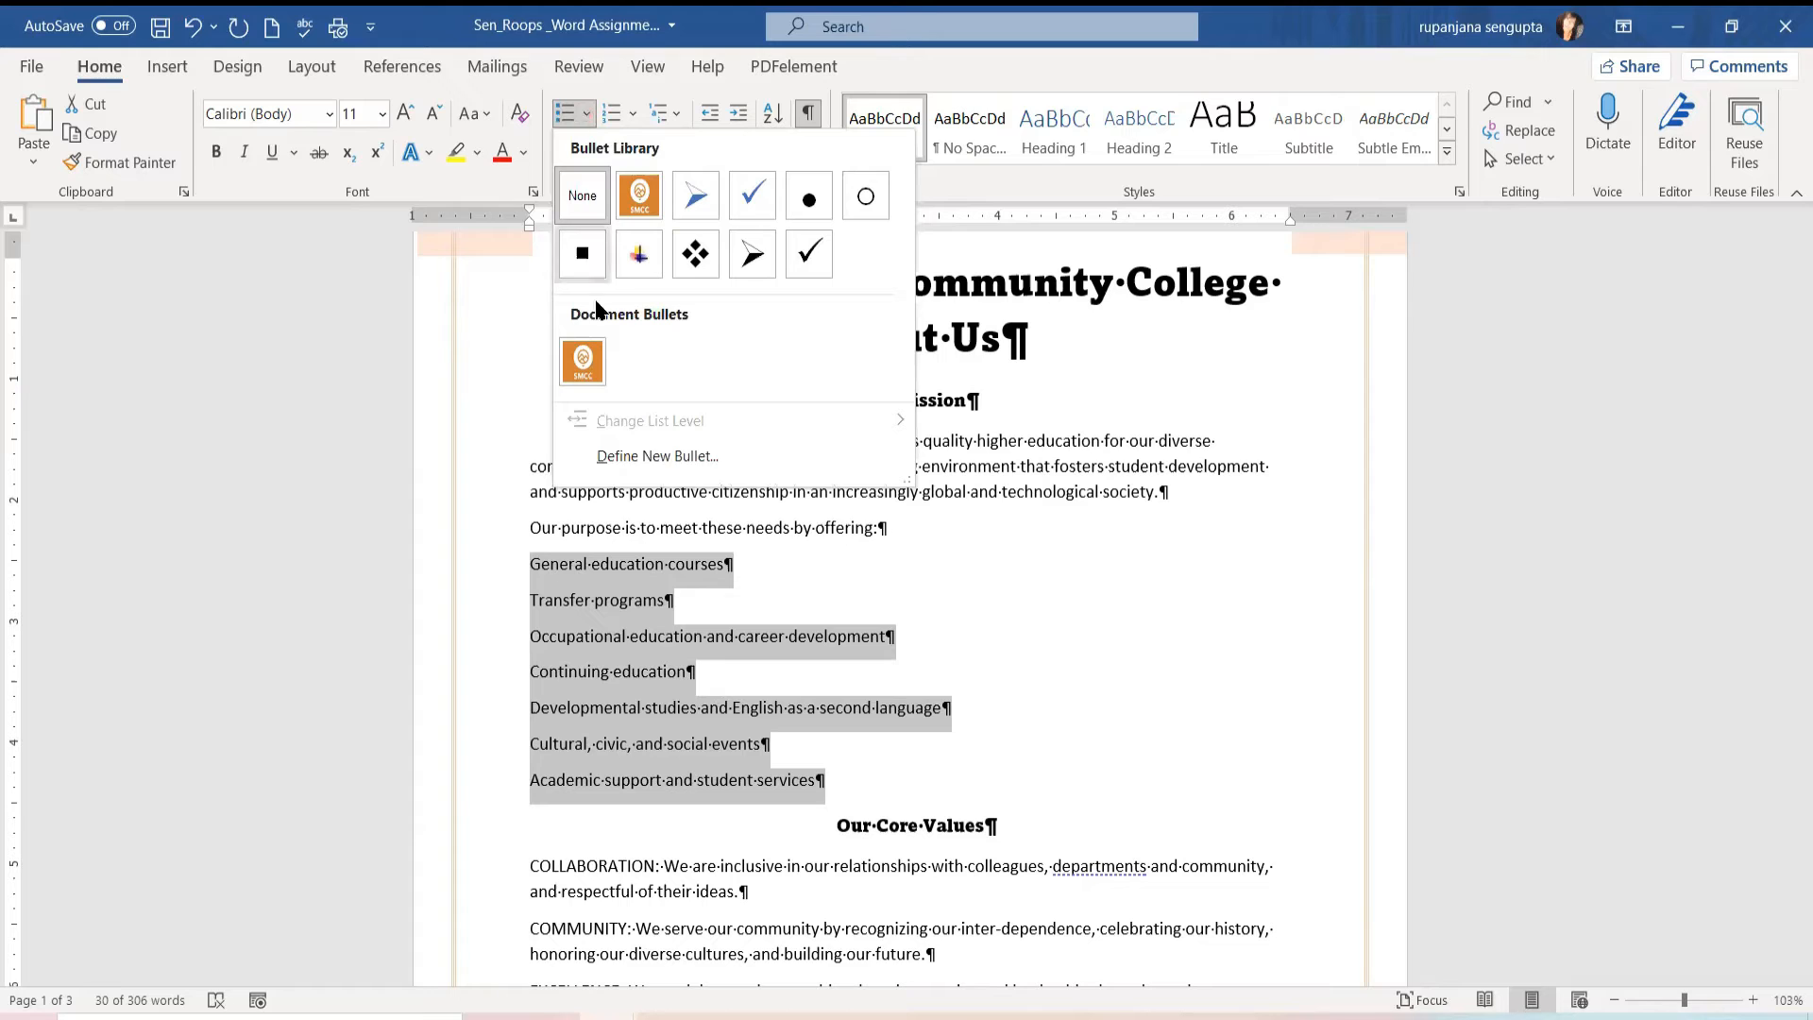
click(614, 458)
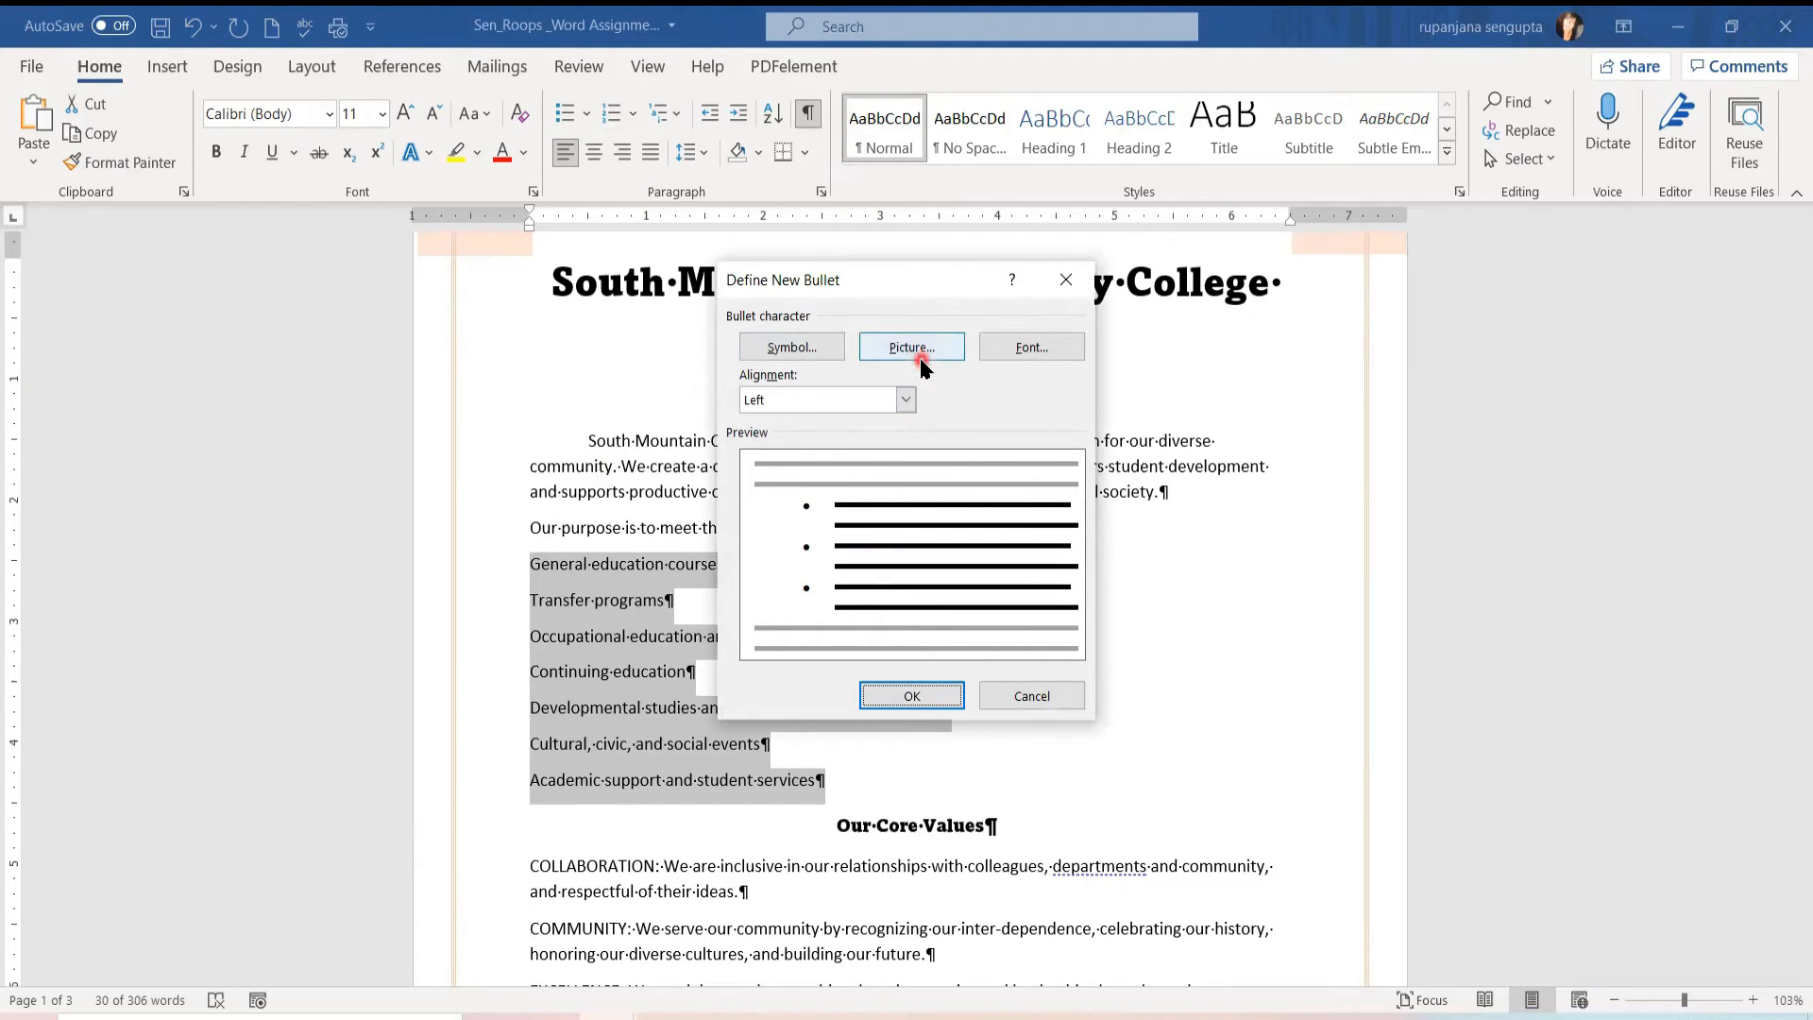
click(912, 347)
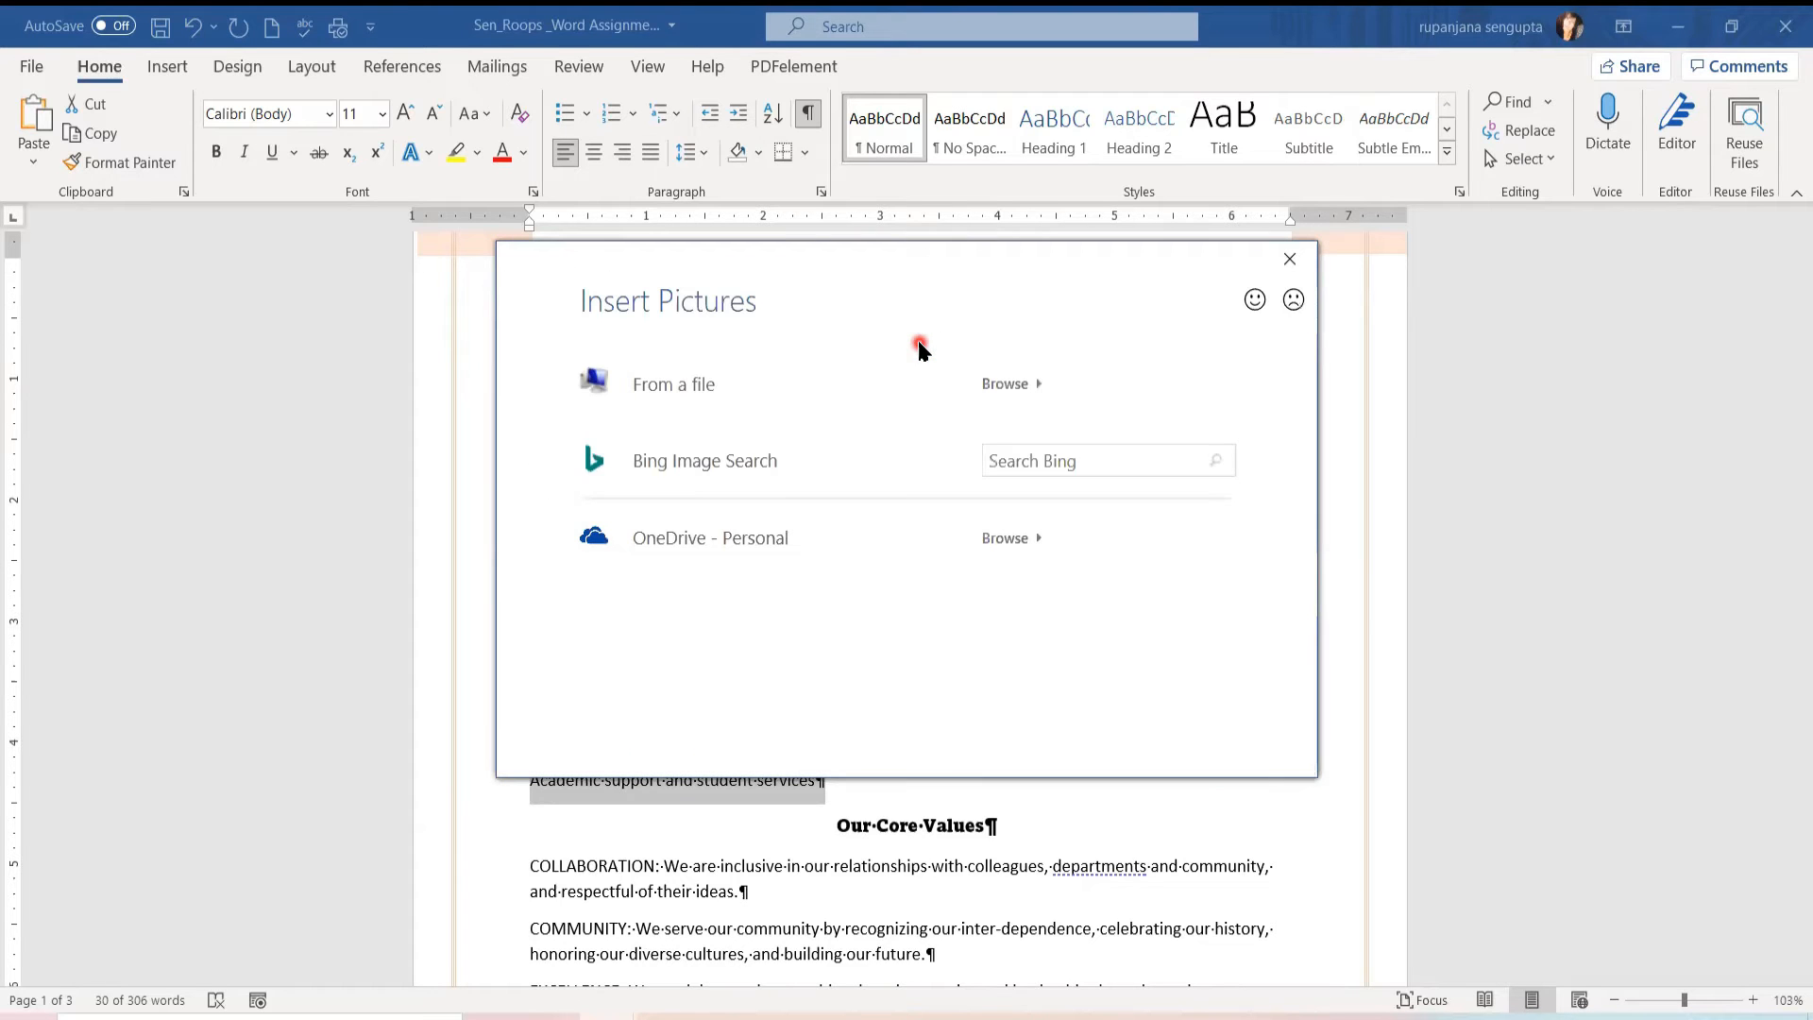
click(669, 387)
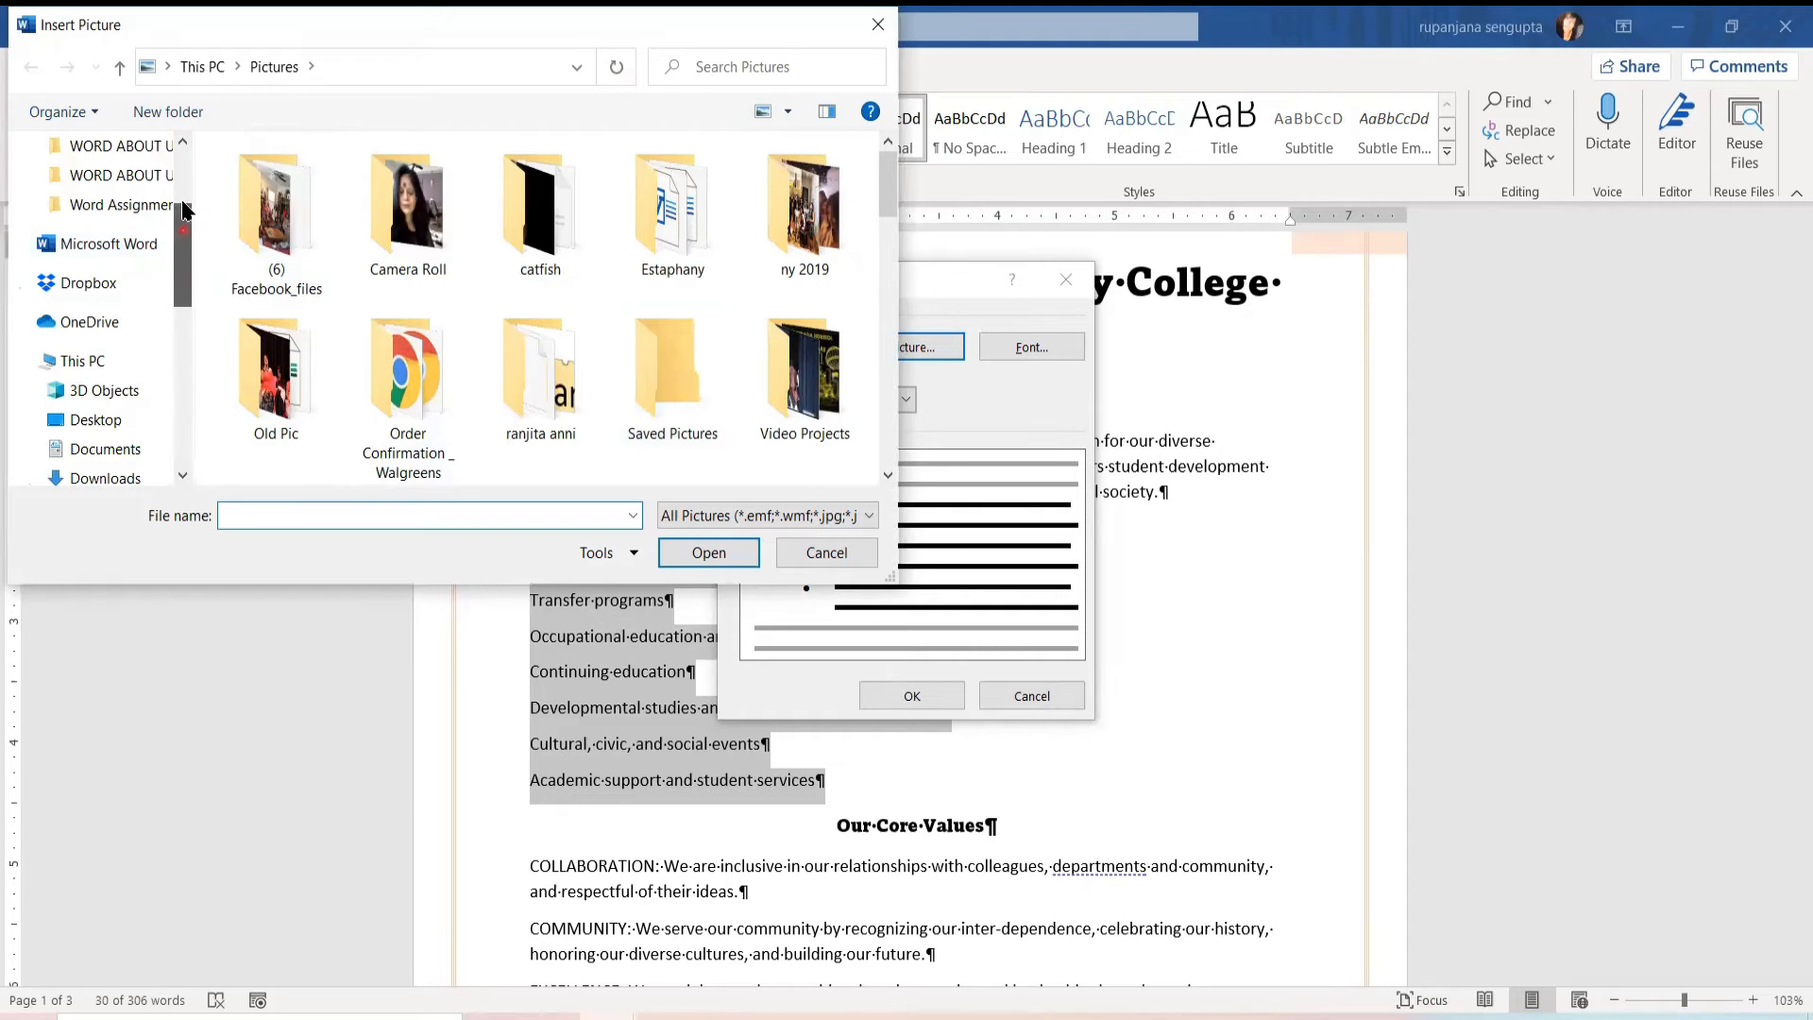
scroll(186, 208, up, 1)
click(133, 147)
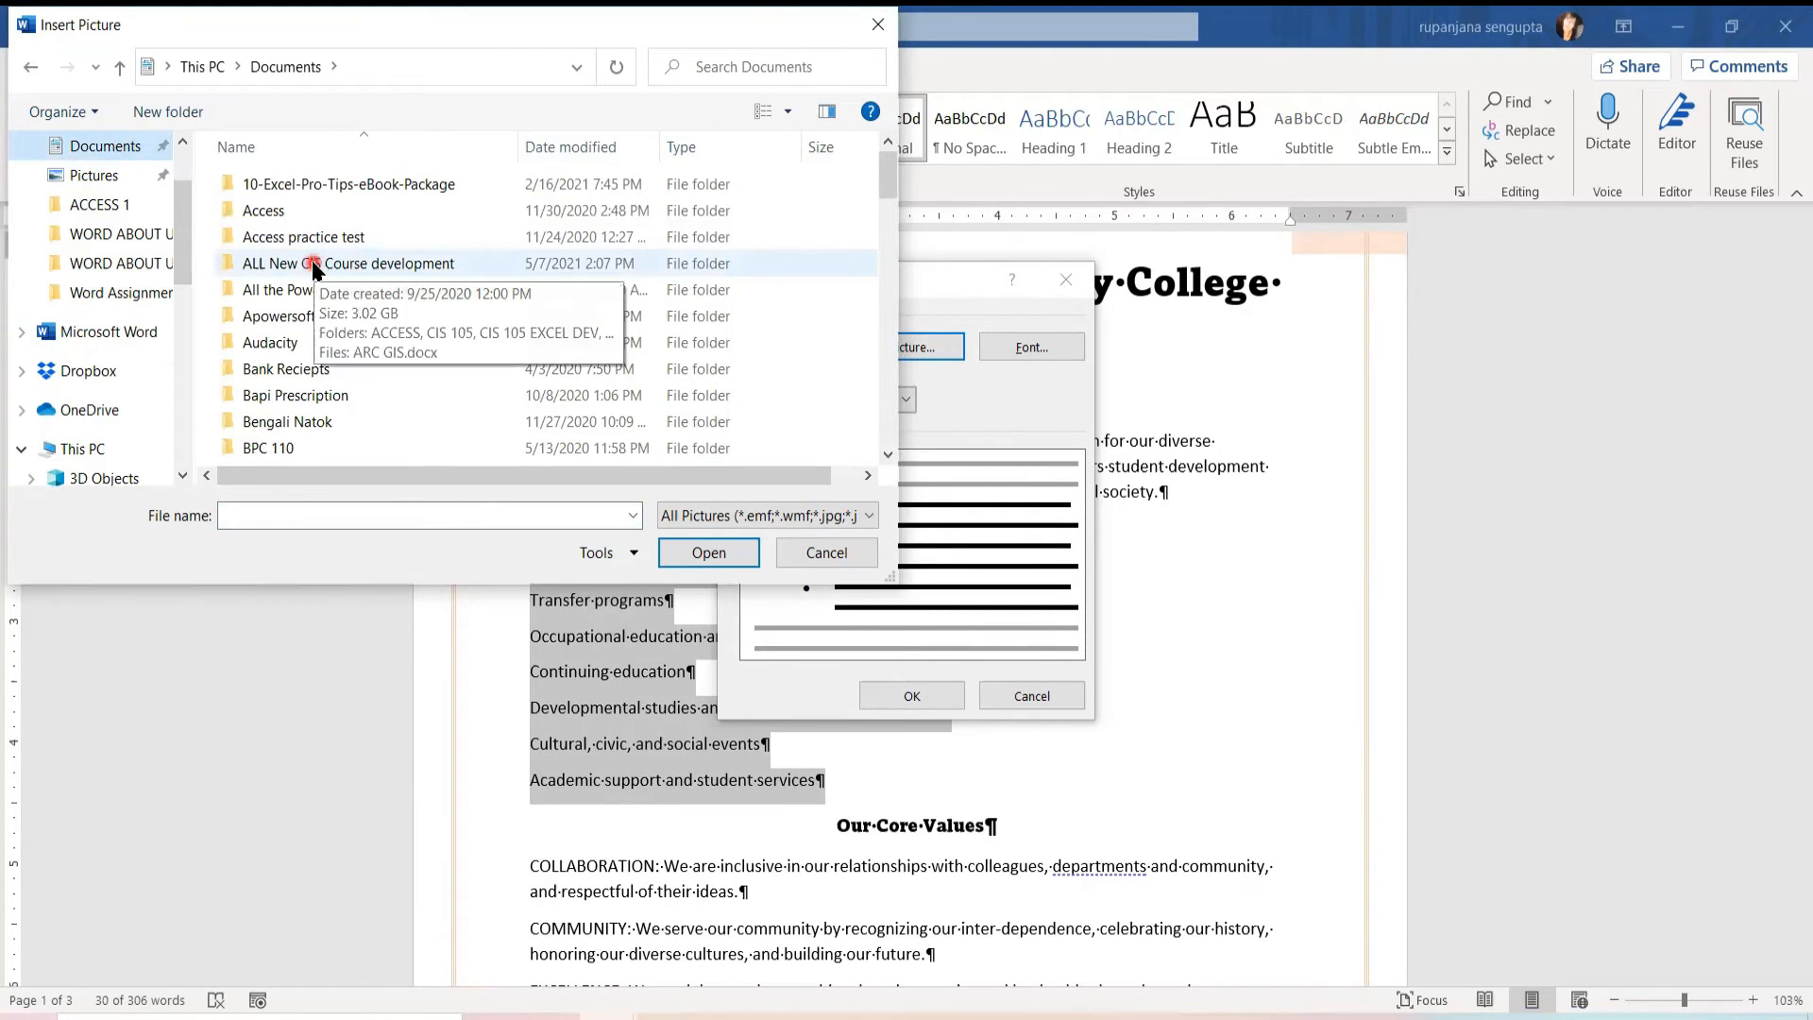
double_click(315, 265)
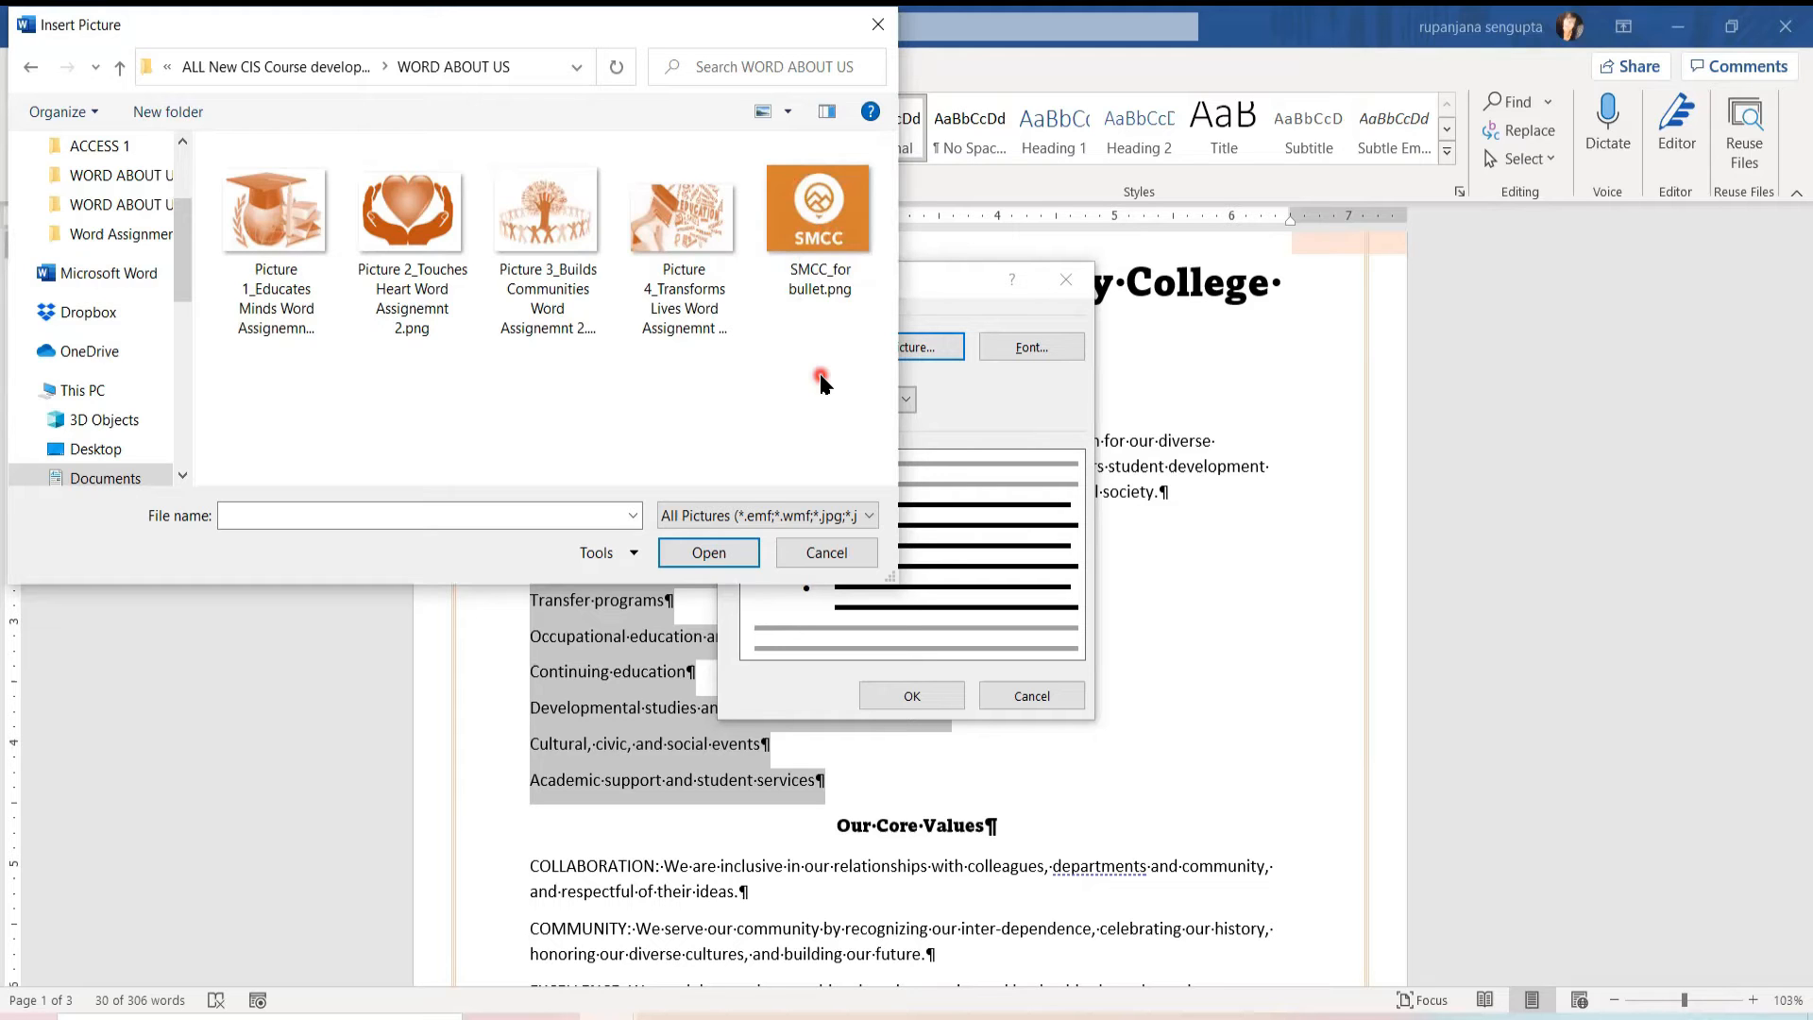
click(817, 222)
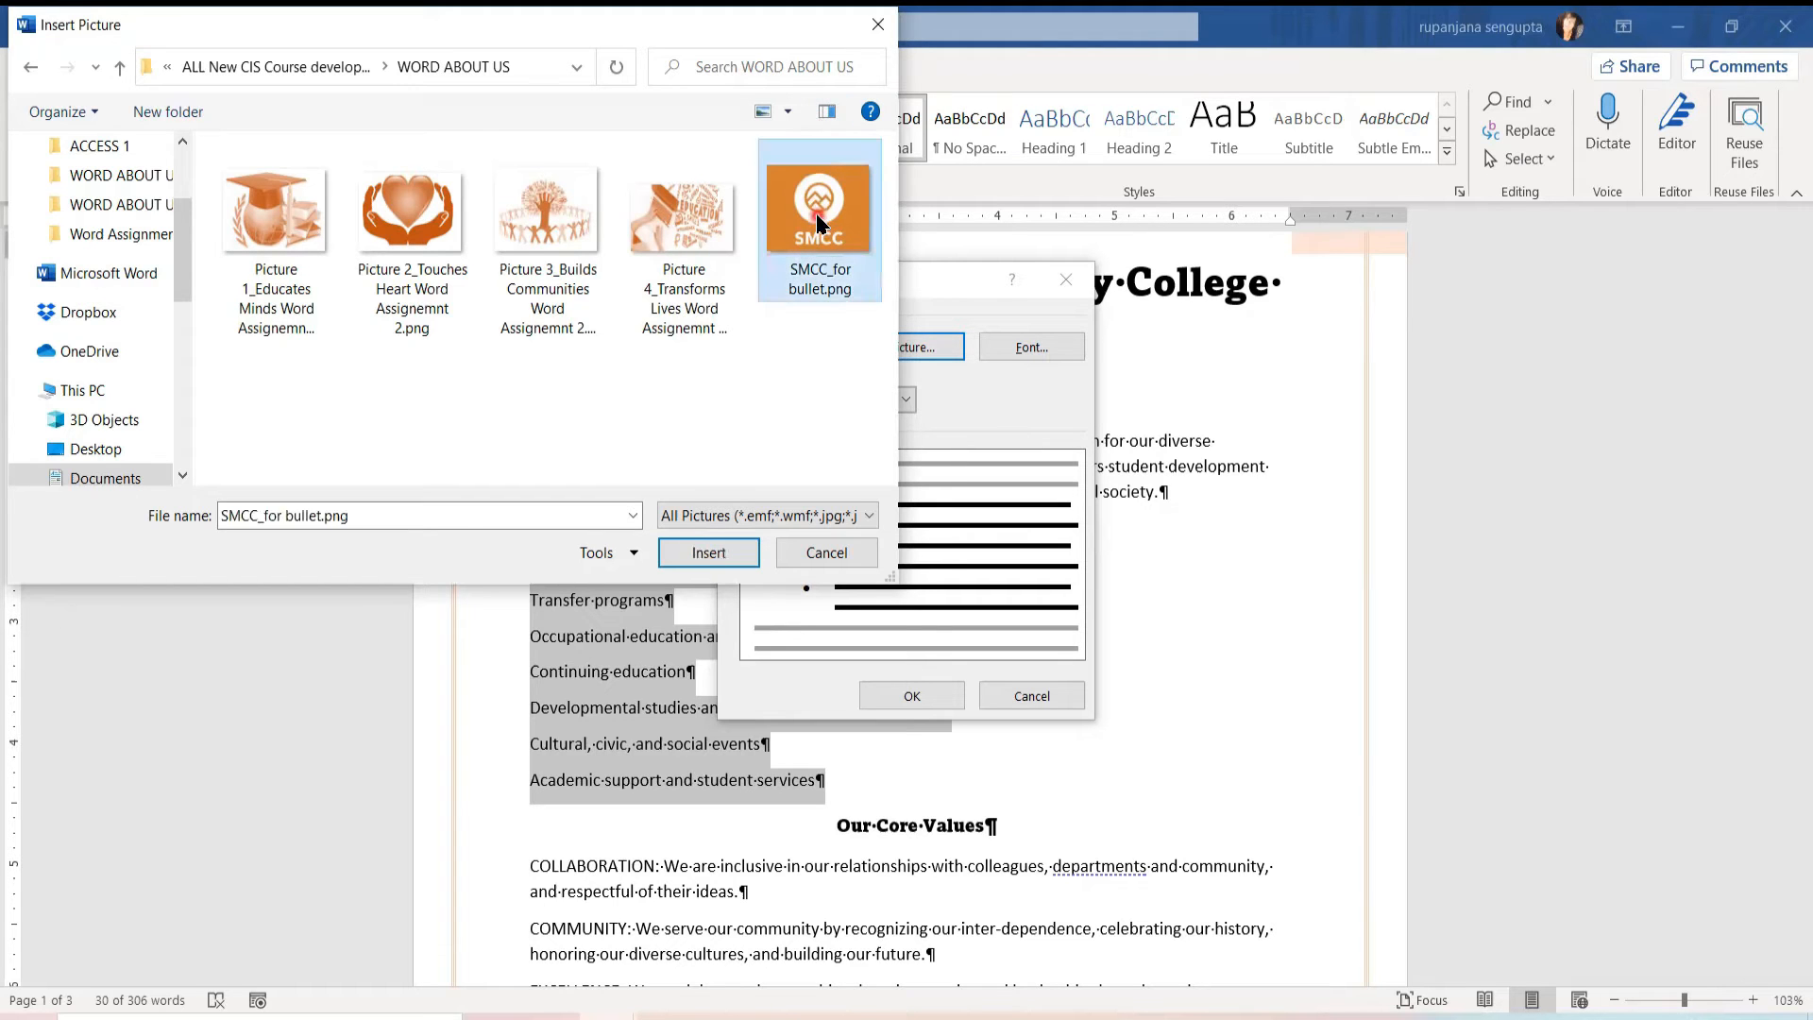
click(721, 555)
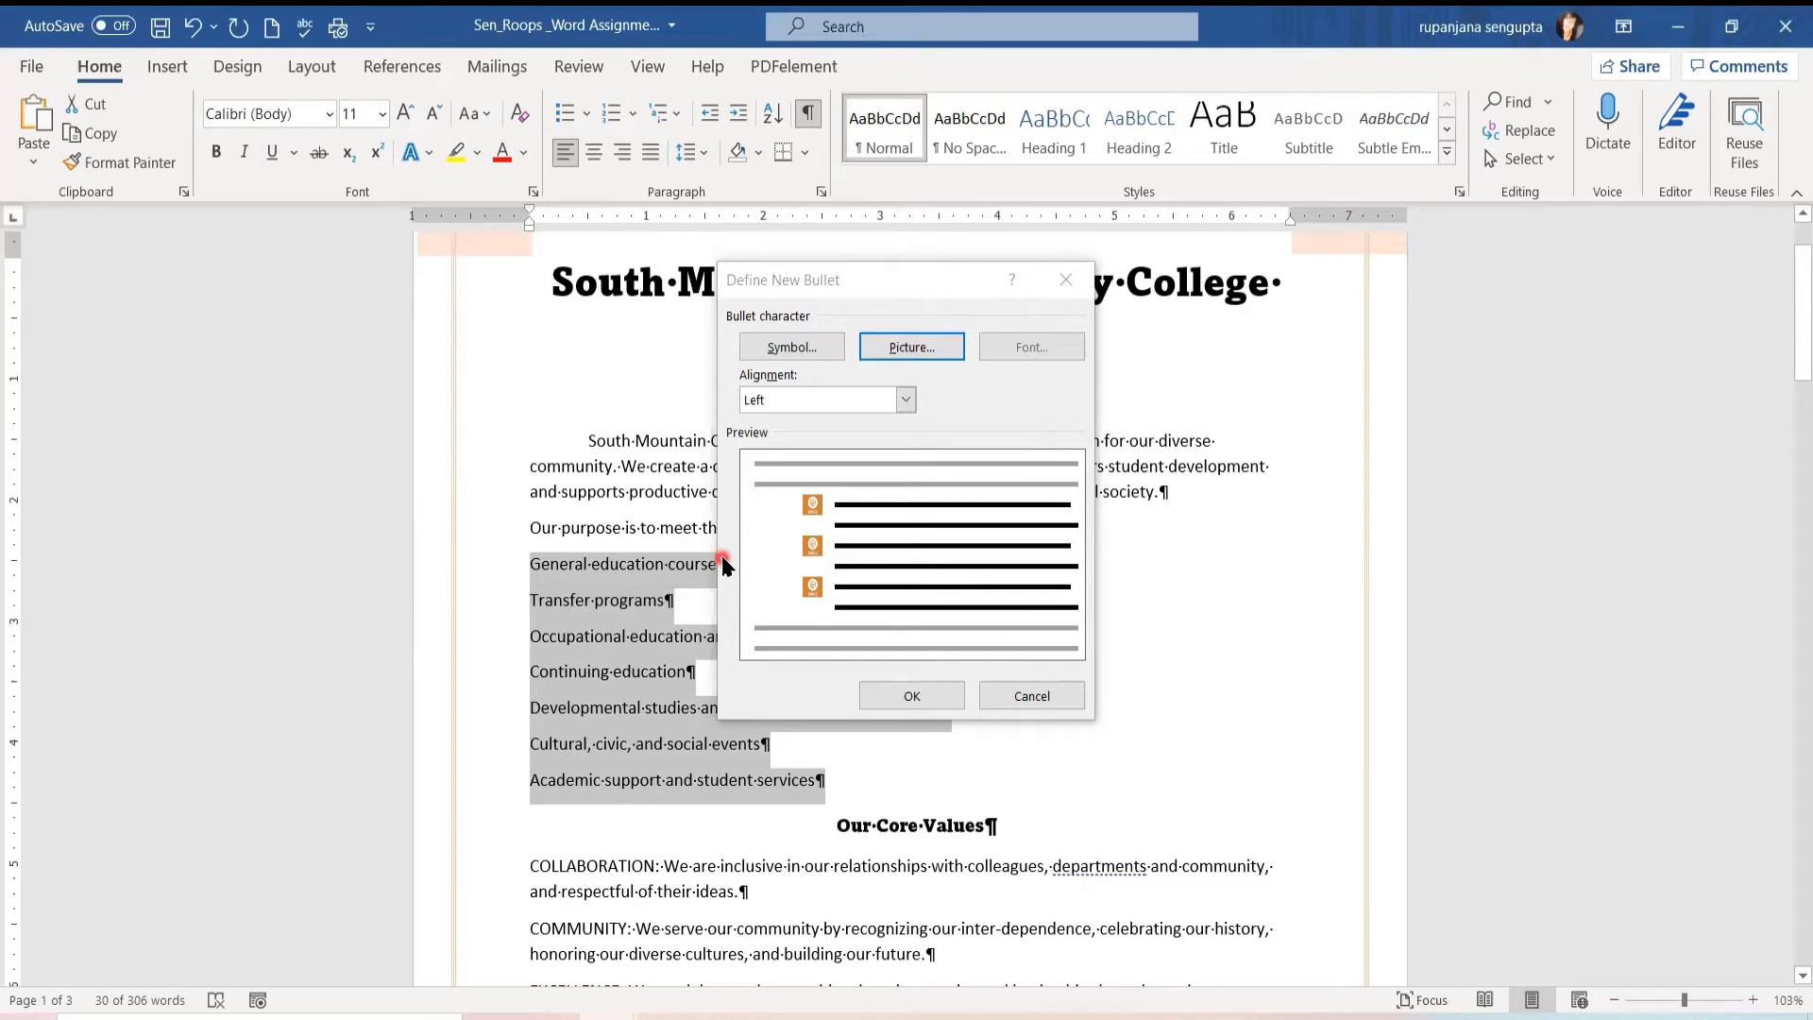
click(911, 696)
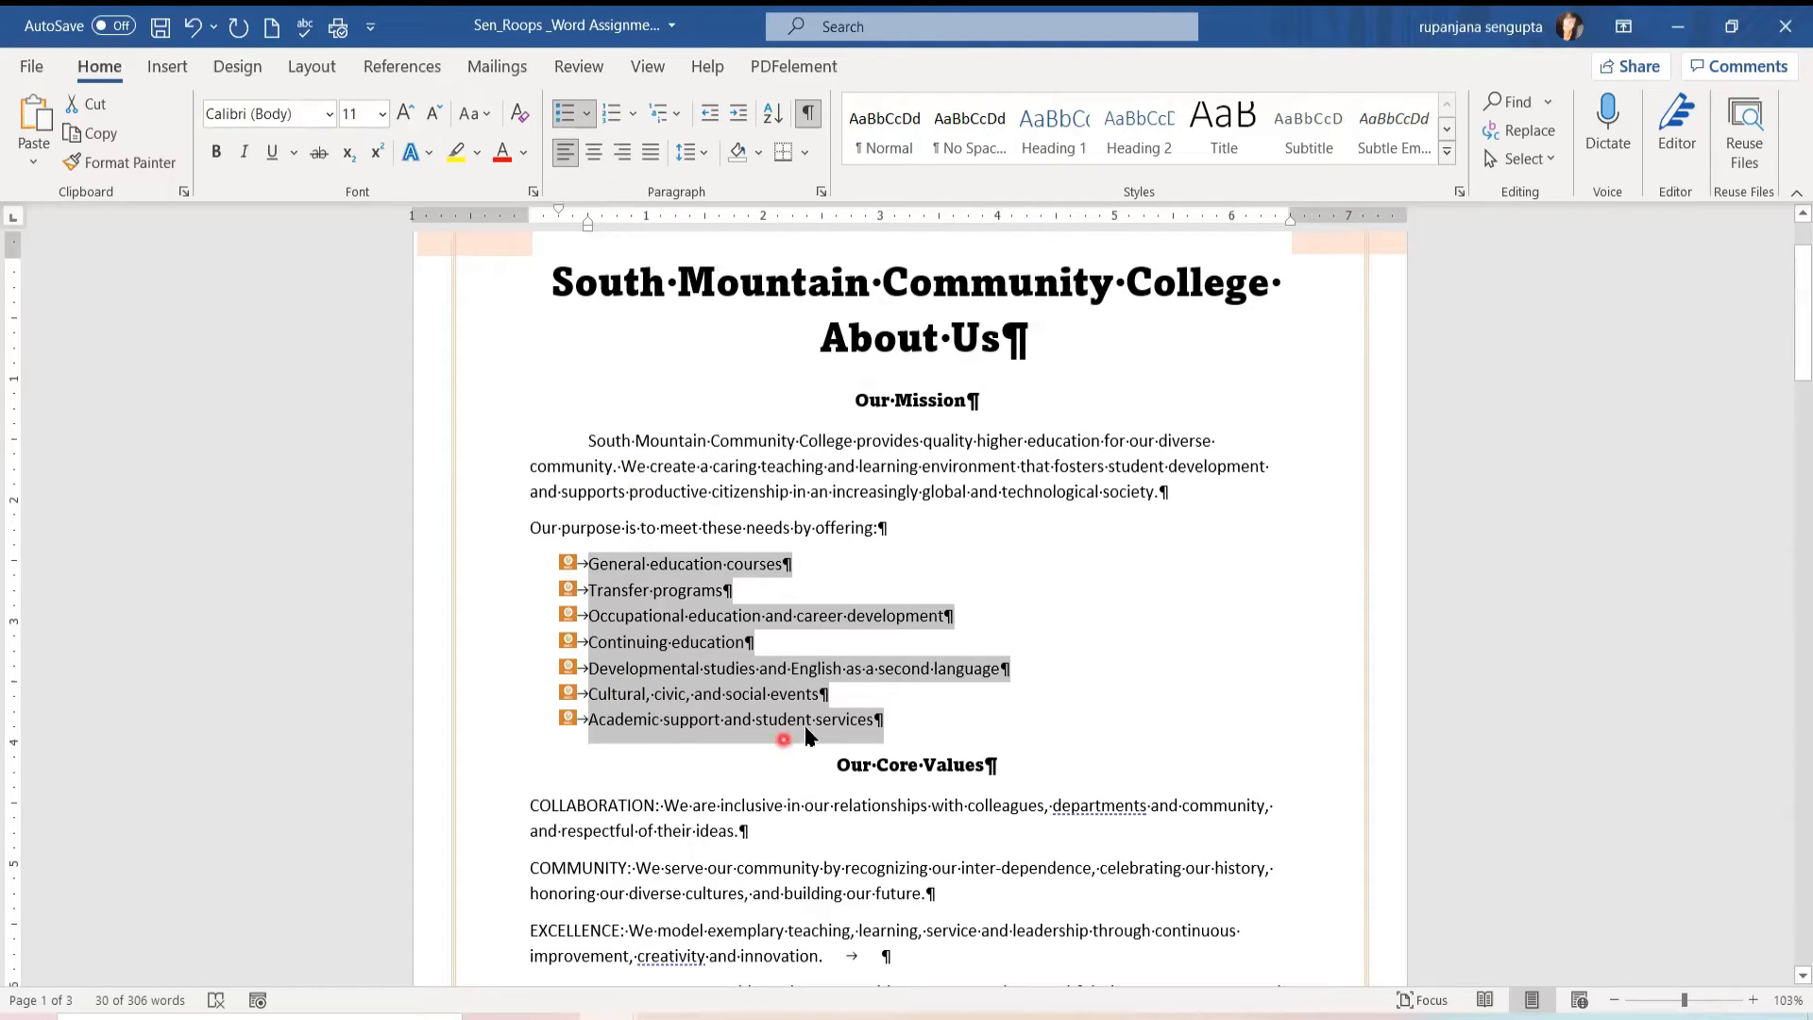
Step: Copy the picture bullet formatting to the five core values, COLLABORATION through WELLBEING, with Format Painter
click(110, 159)
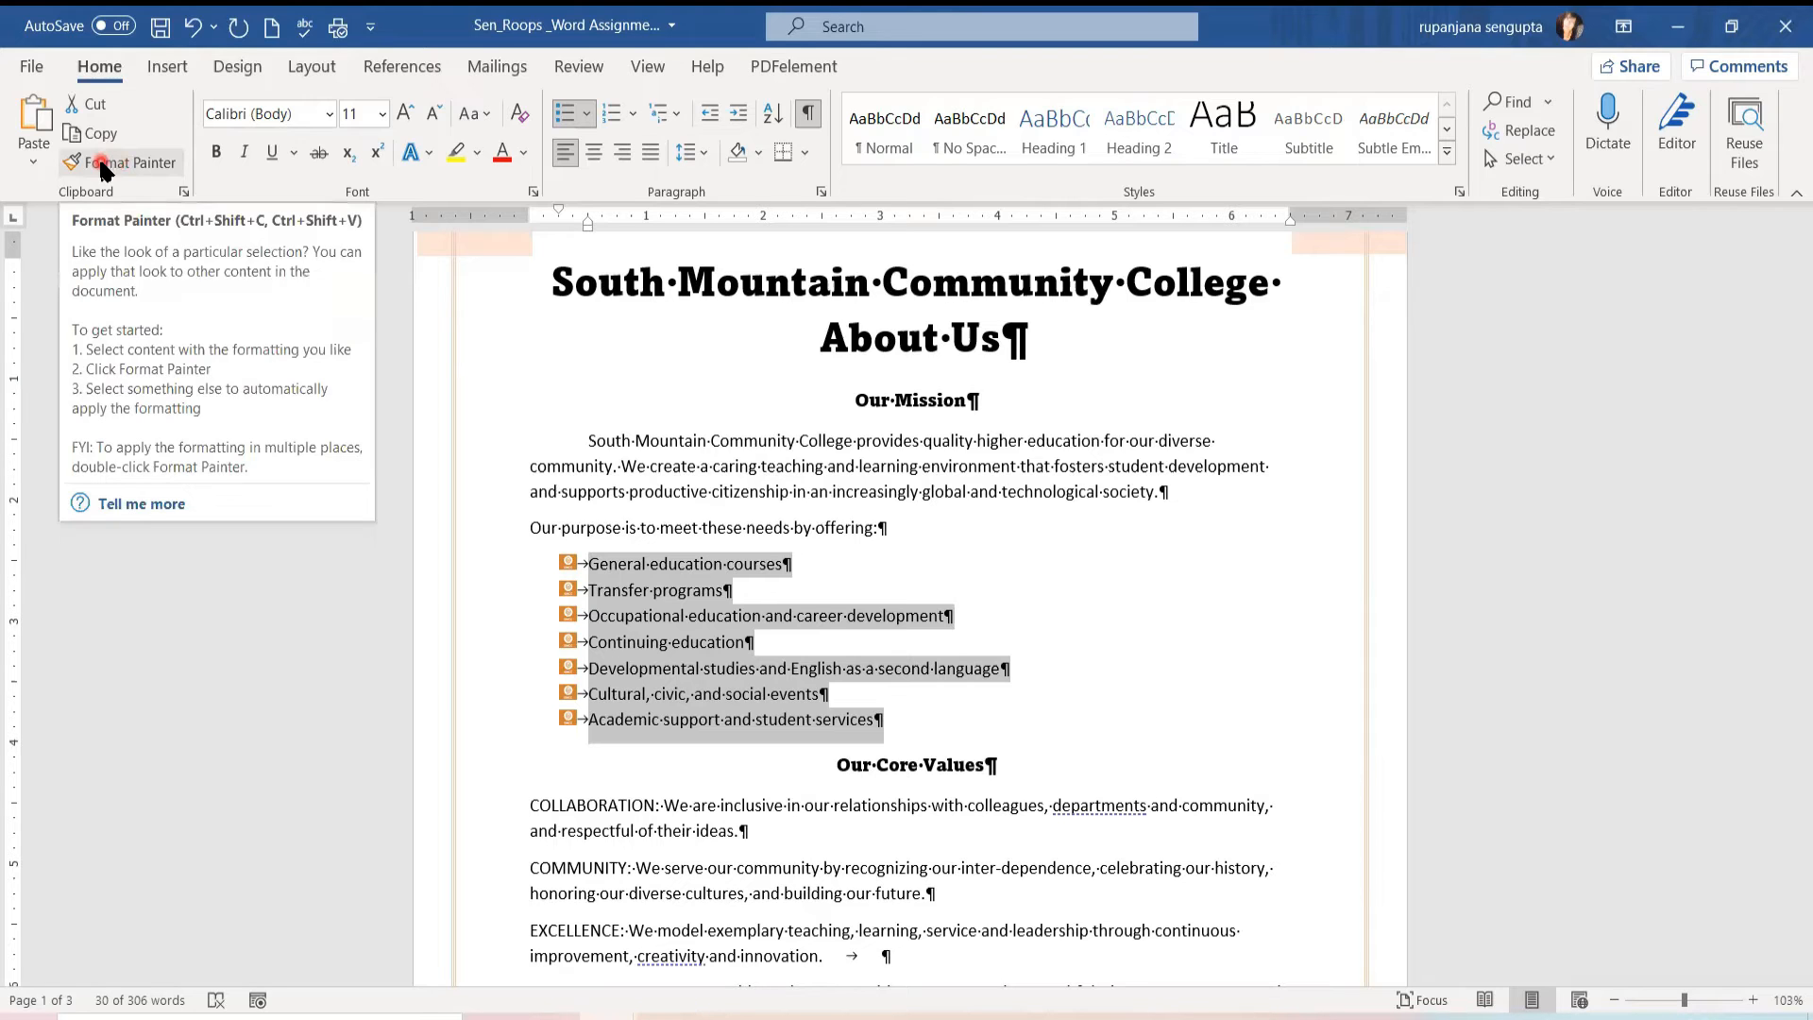
click(104, 166)
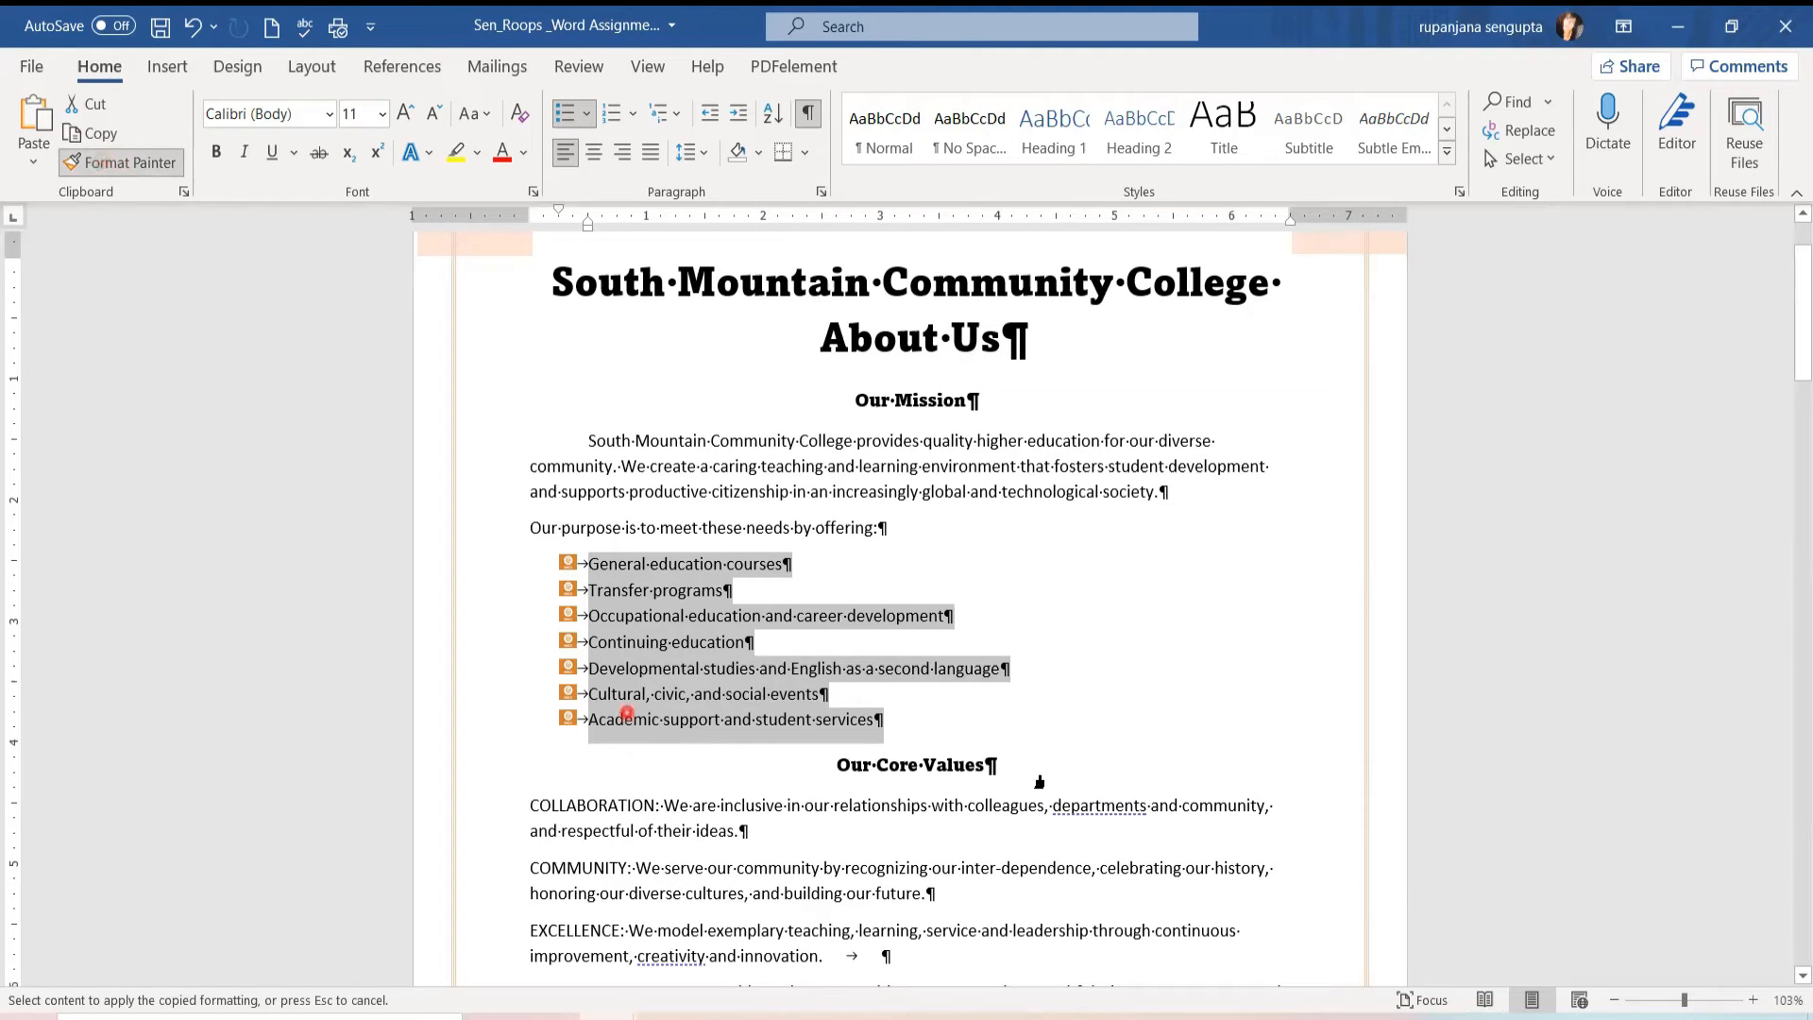
scroll(1354, 563, down, 8)
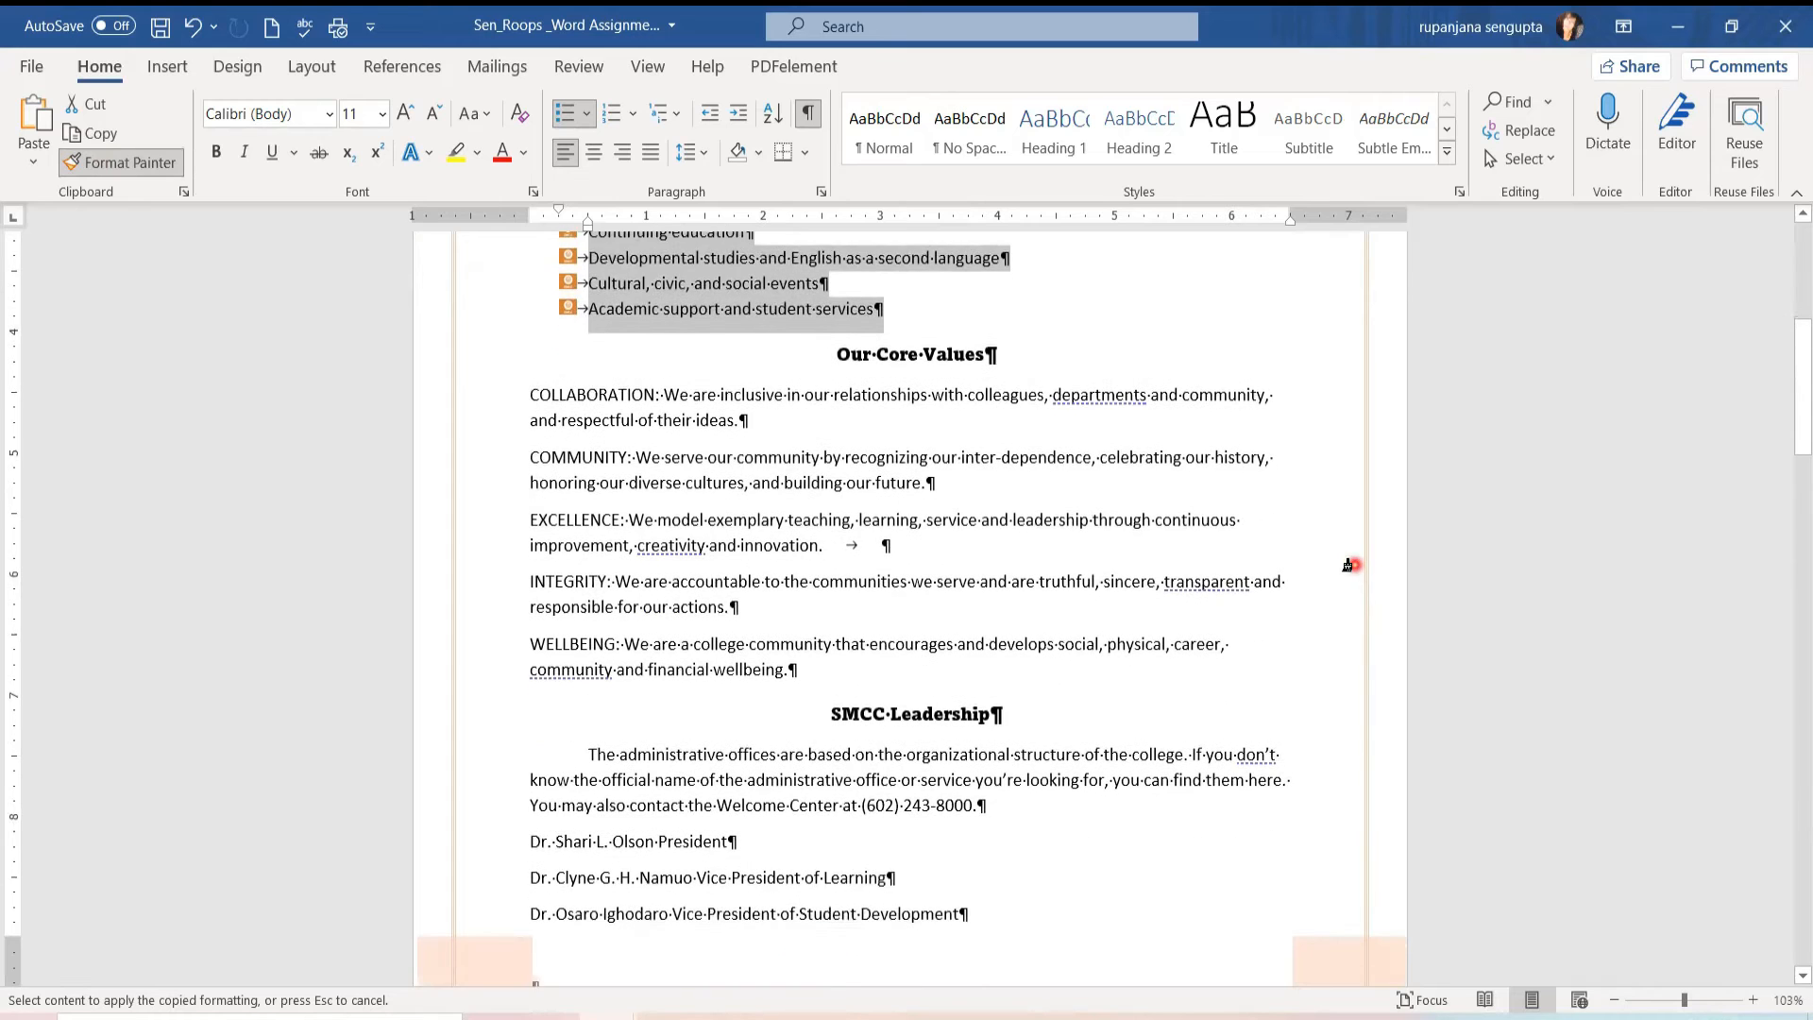
scroll(1206, 656, down, 1)
mouse_move(526, 328)
mouse_down()
mouse_move(660, 605)
mouse_move(811, 609)
mouse_up()
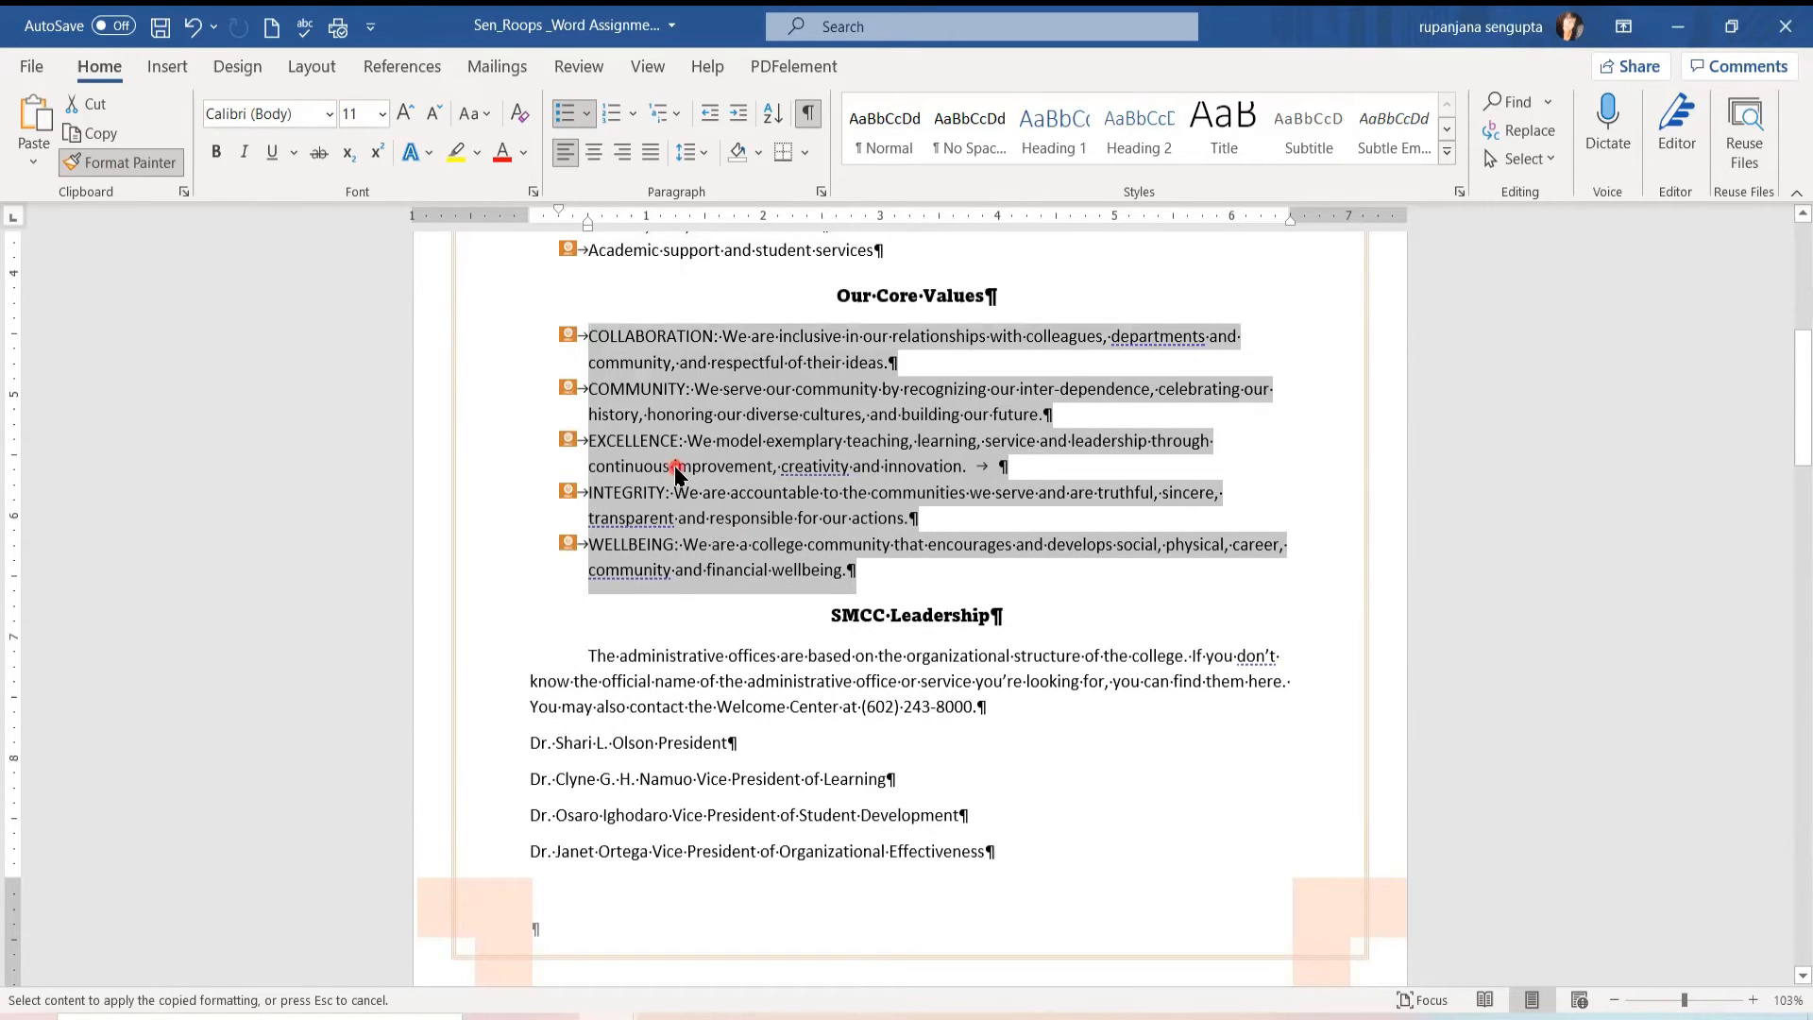
Step: Copy the picture bullet formatting to the five officer lines under SMCC Leadership with Format Painter
scroll(678, 477, down, 4)
scroll(672, 470, down, 3)
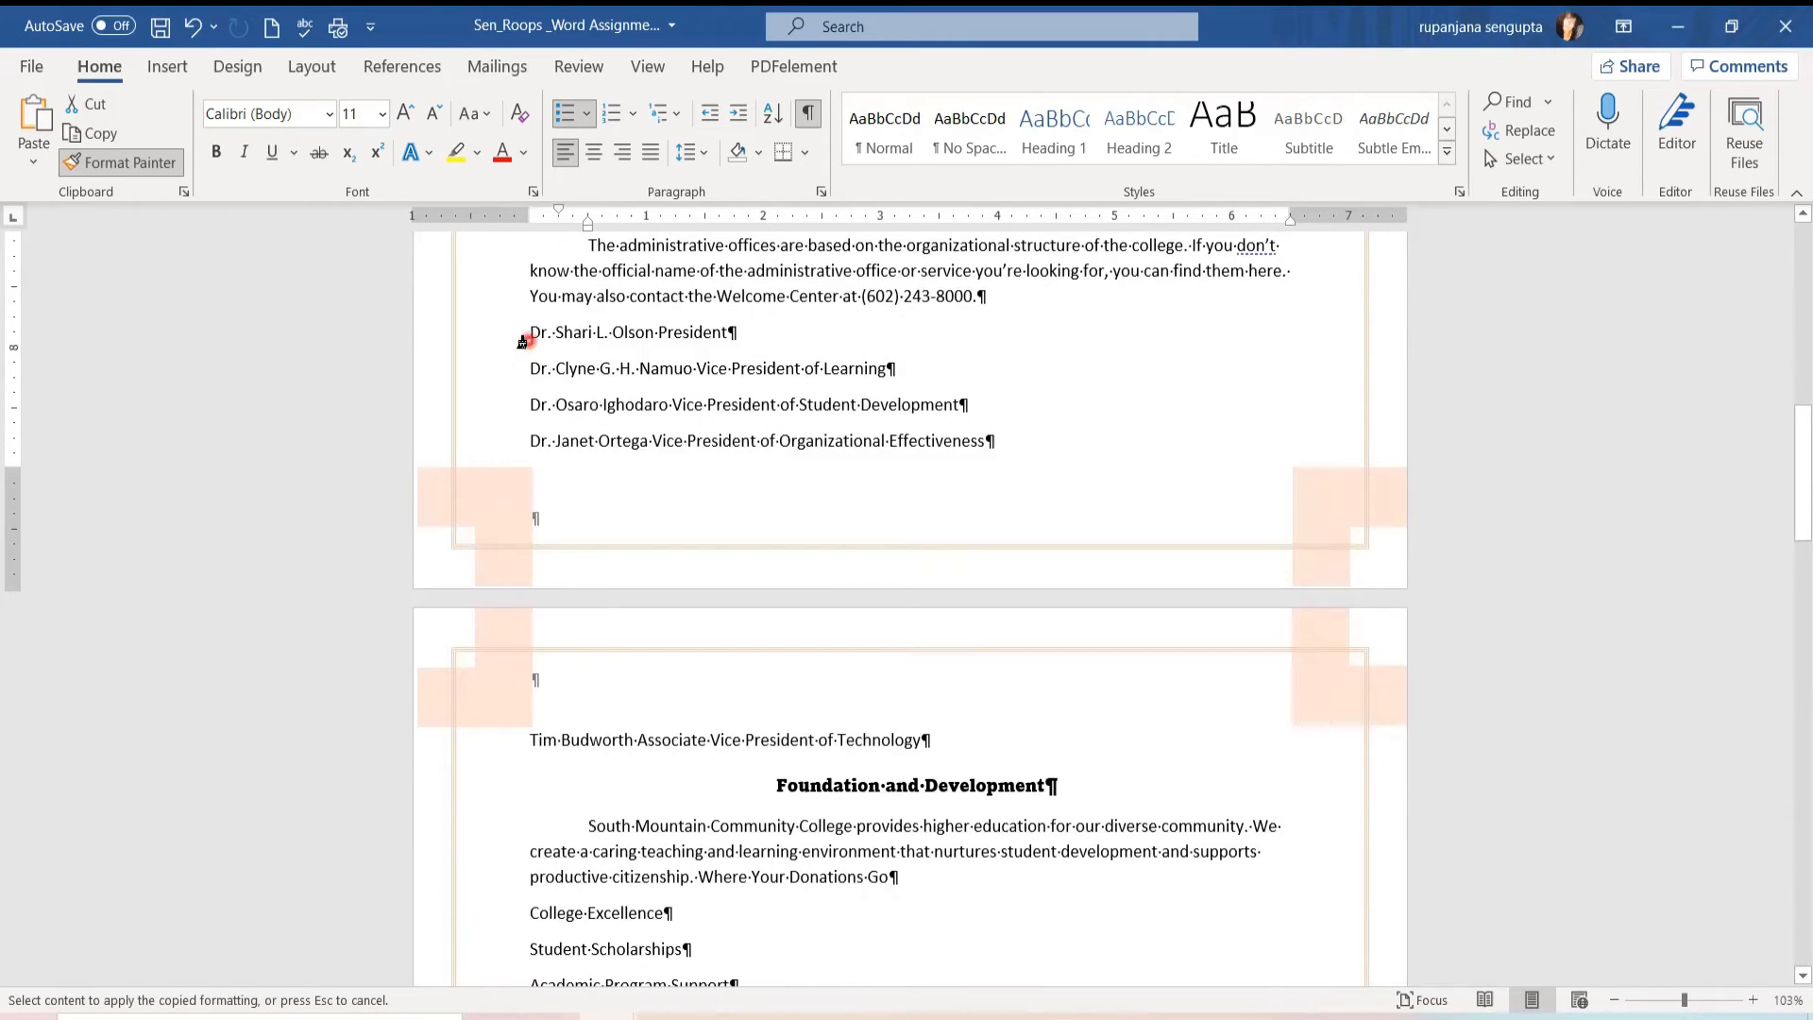
mouse_move(522, 342)
mouse_down()
mouse_move(592, 419)
mouse_move(614, 479)
mouse_move(650, 821)
mouse_move(755, 755)
mouse_move(870, 754)
mouse_up()
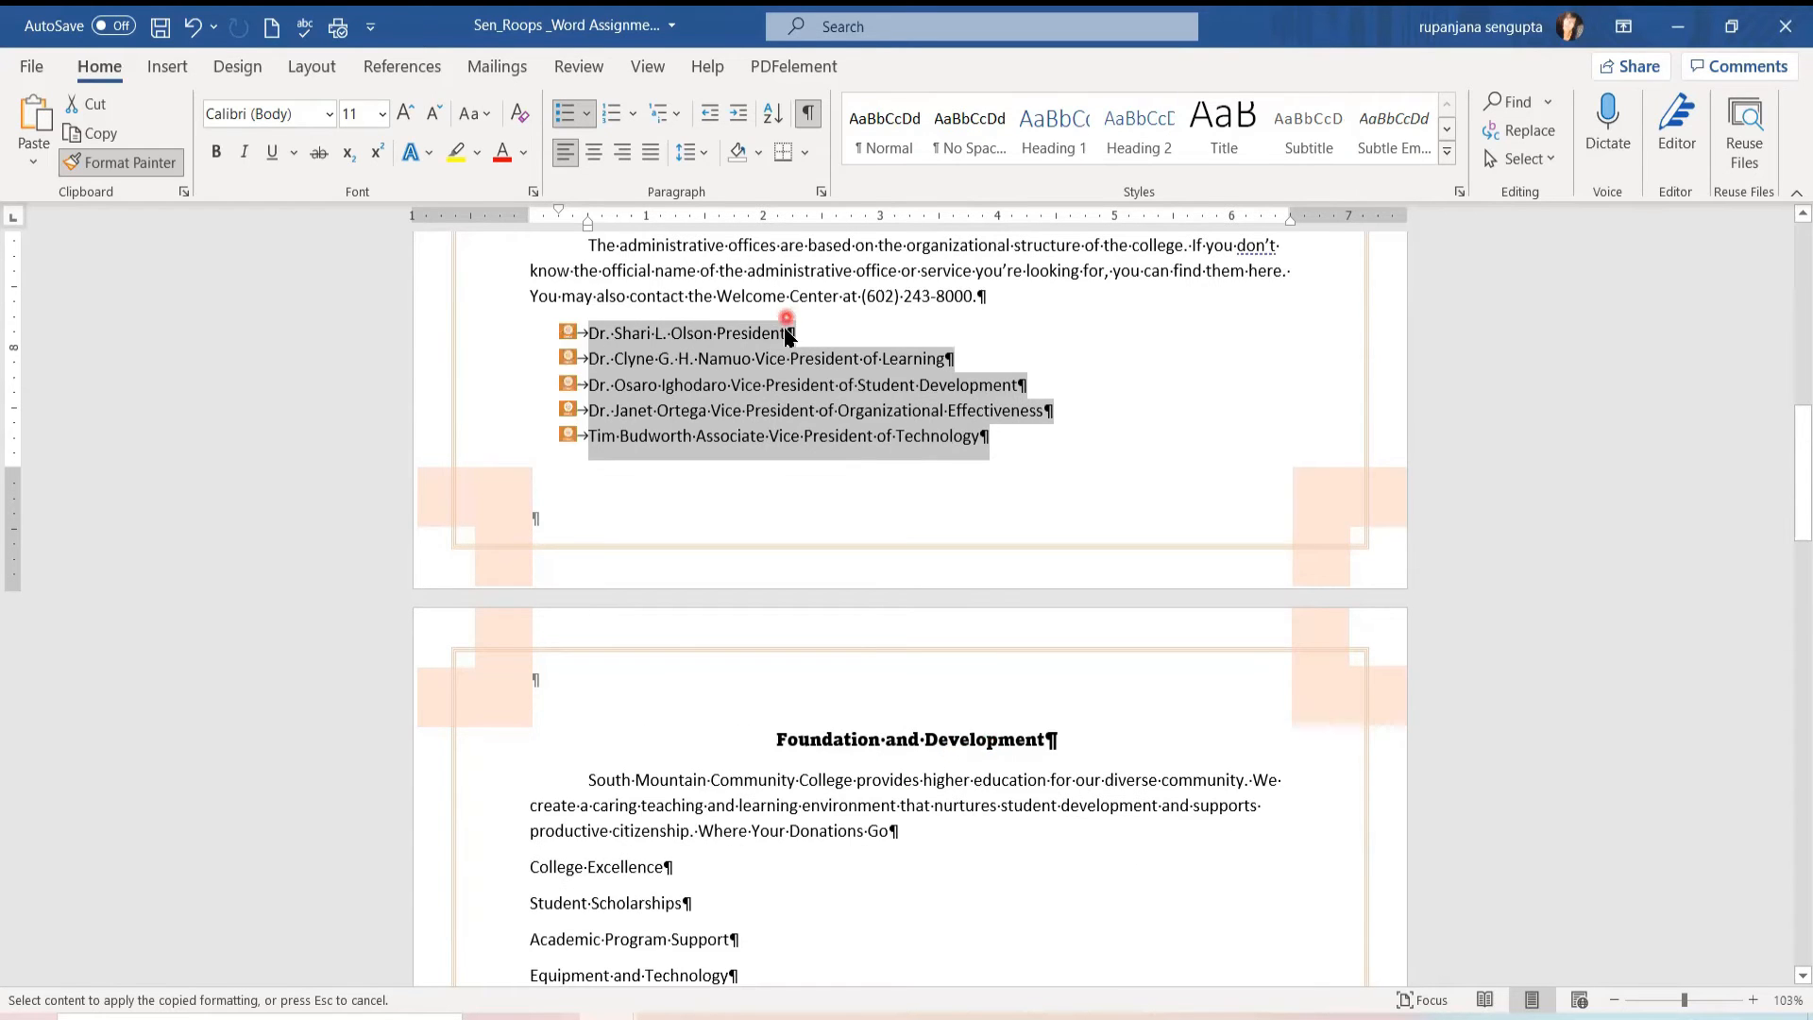
Step: Apply the same picture bullet formatting to the lines College Excellence through Athletics and stop Format Painter
scroll(823, 507, down, 2)
scroll(819, 509, down, 3)
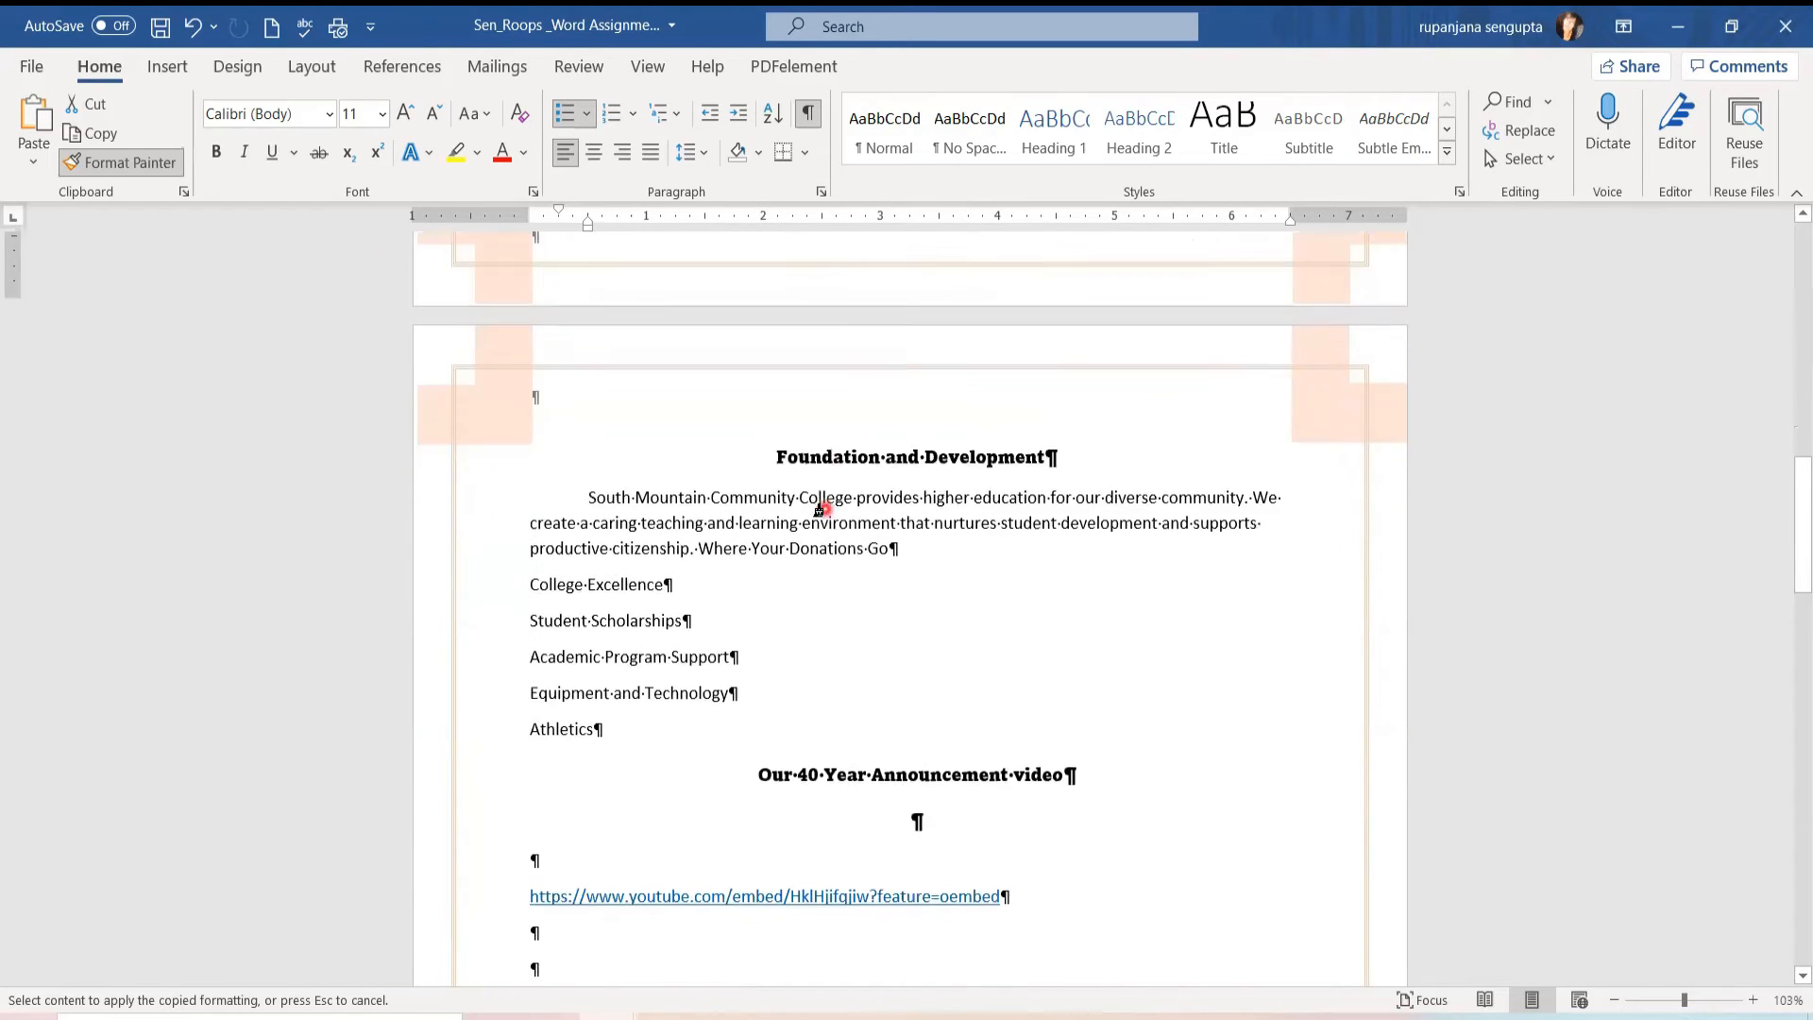
drag(523, 575, 610, 719)
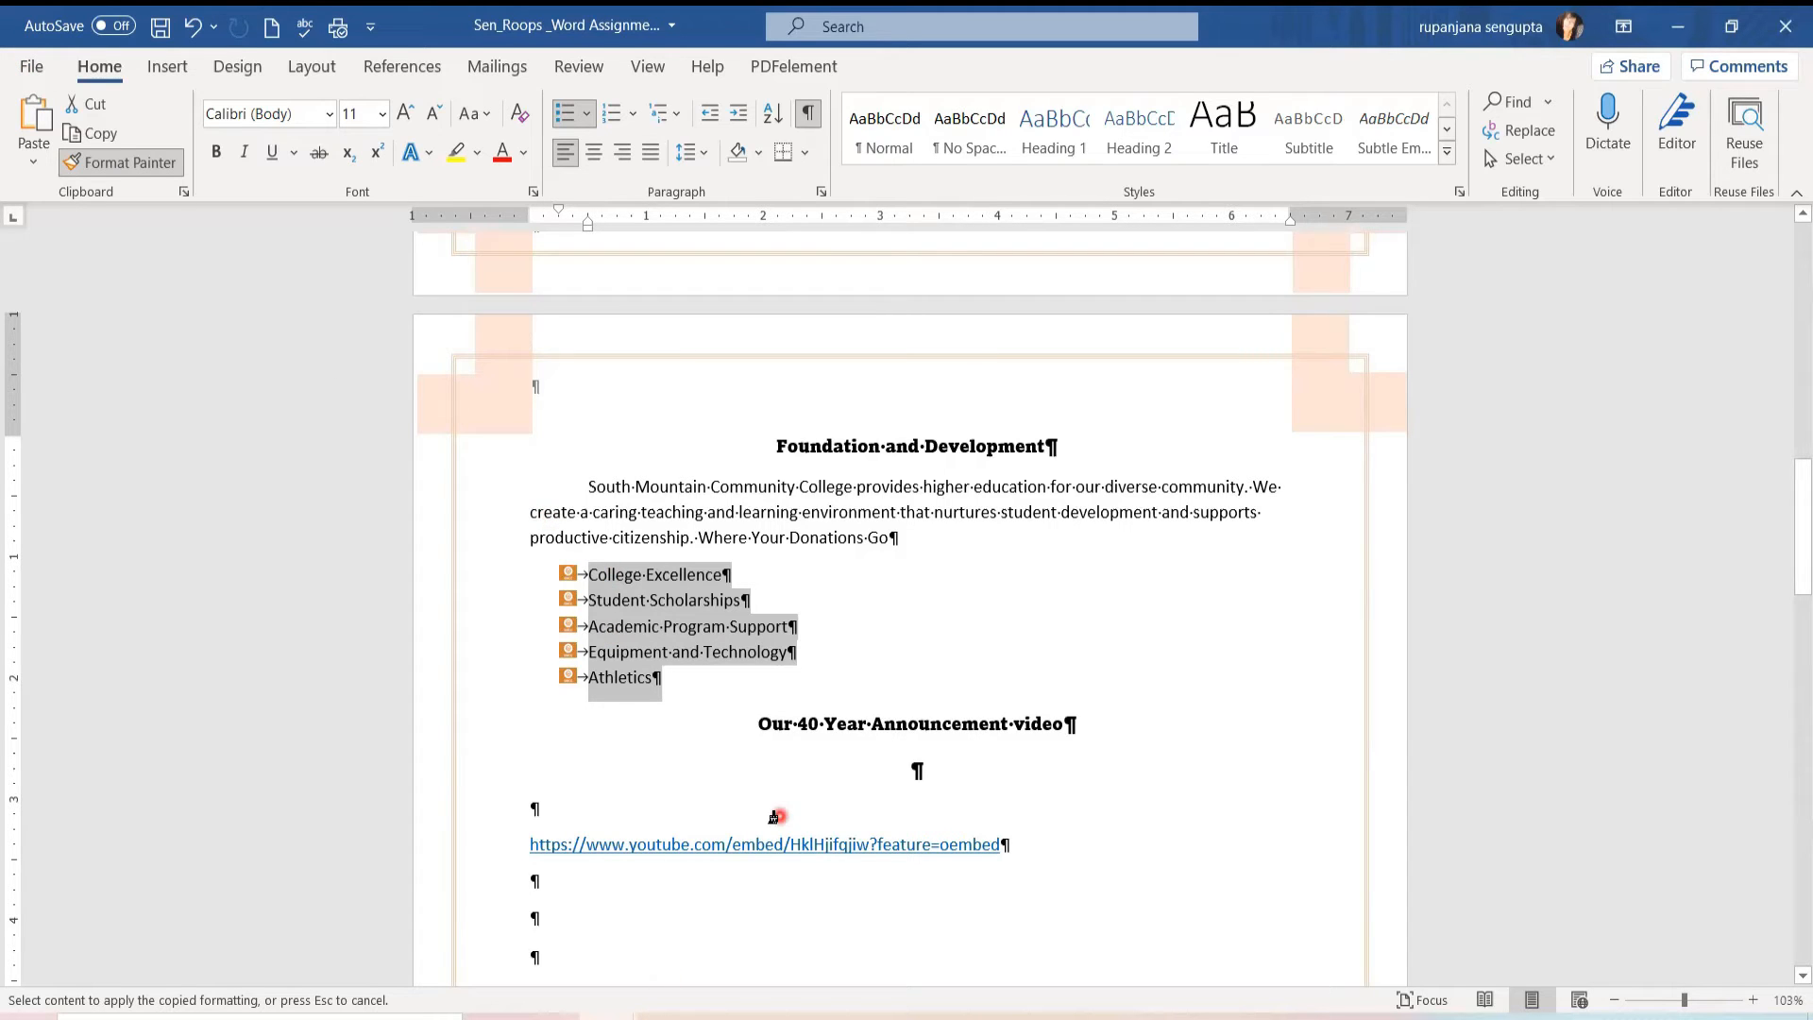
click(613, 585)
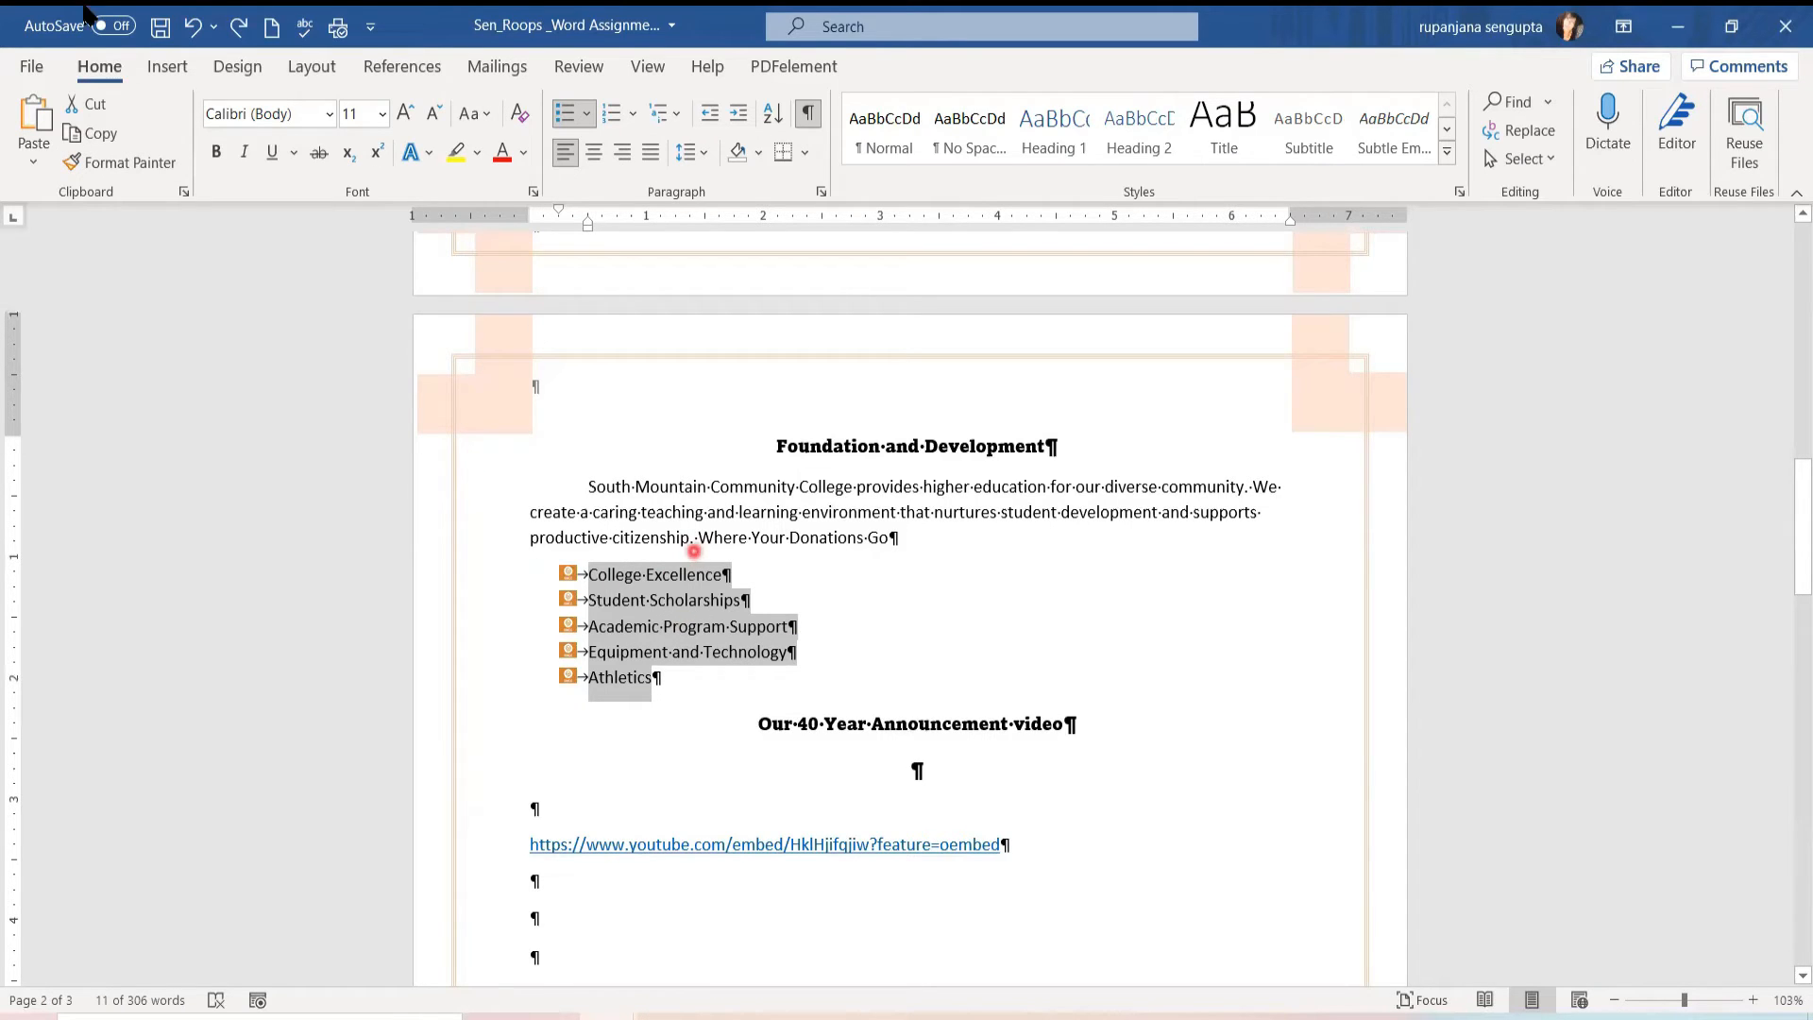
Step: Check the page layout in the print preview and compare the document with Word Assignment 2 About Us _Solution.docx
click(31, 66)
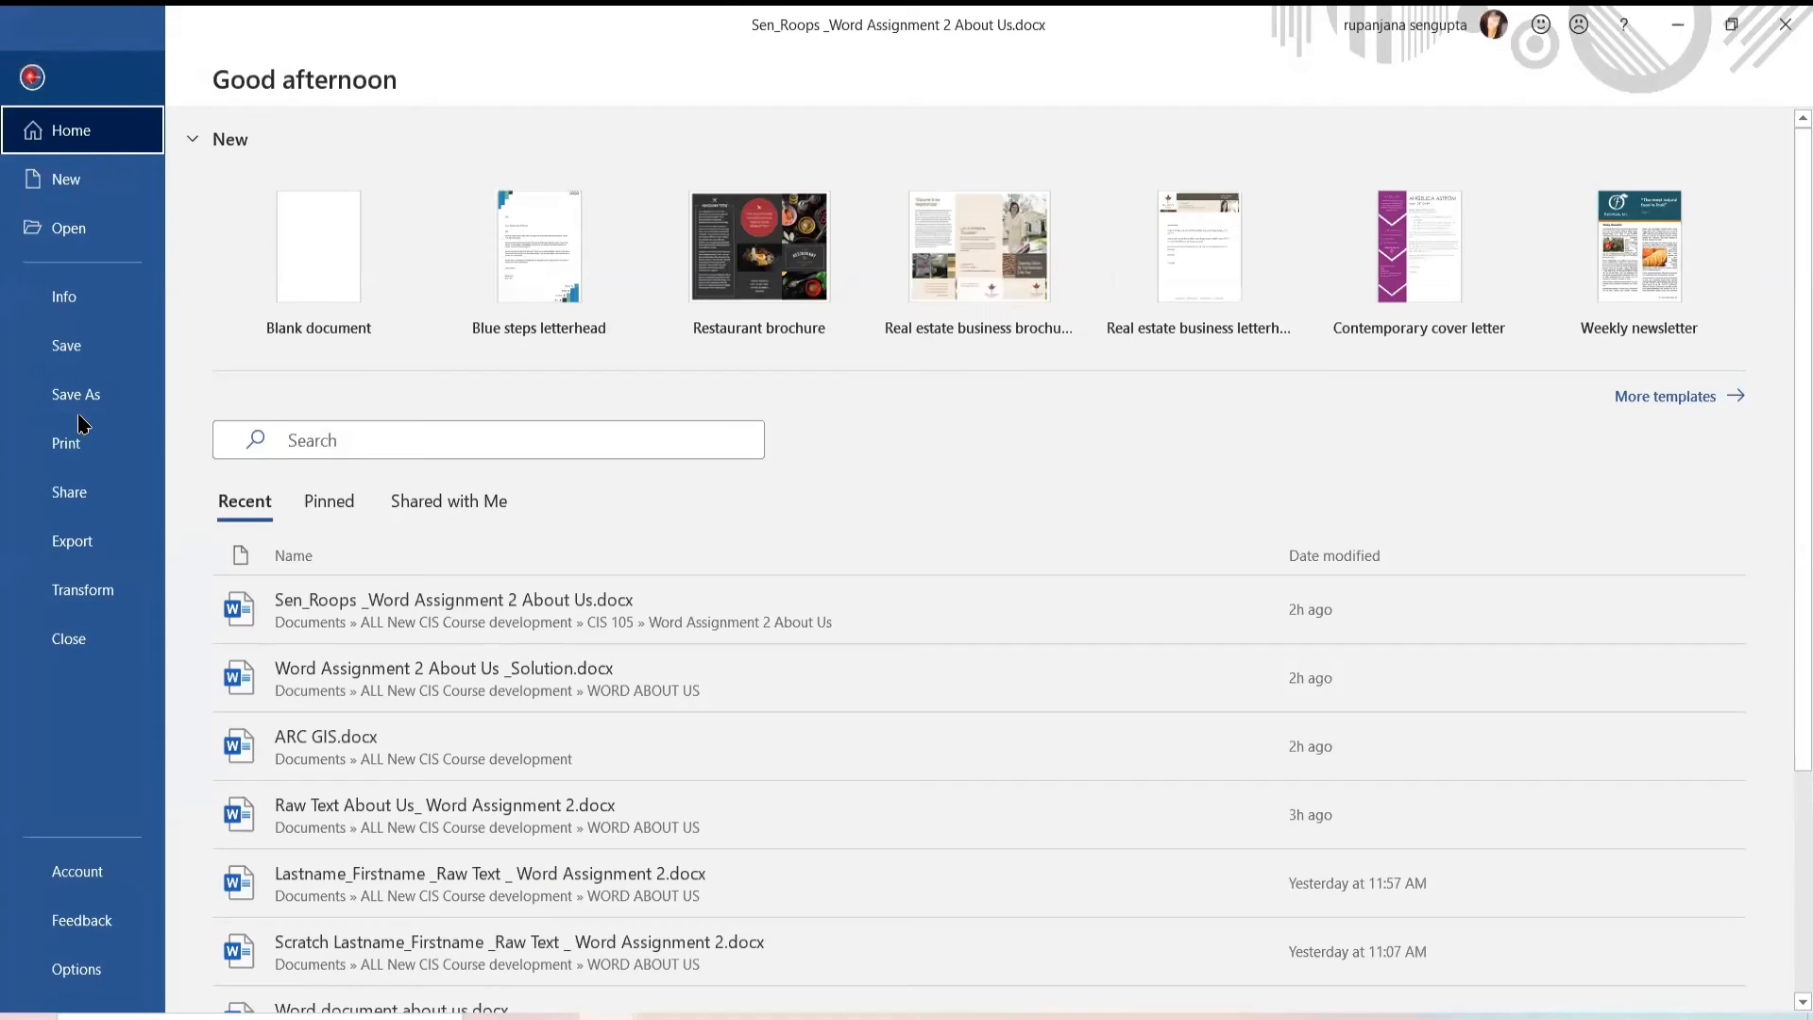
click(68, 448)
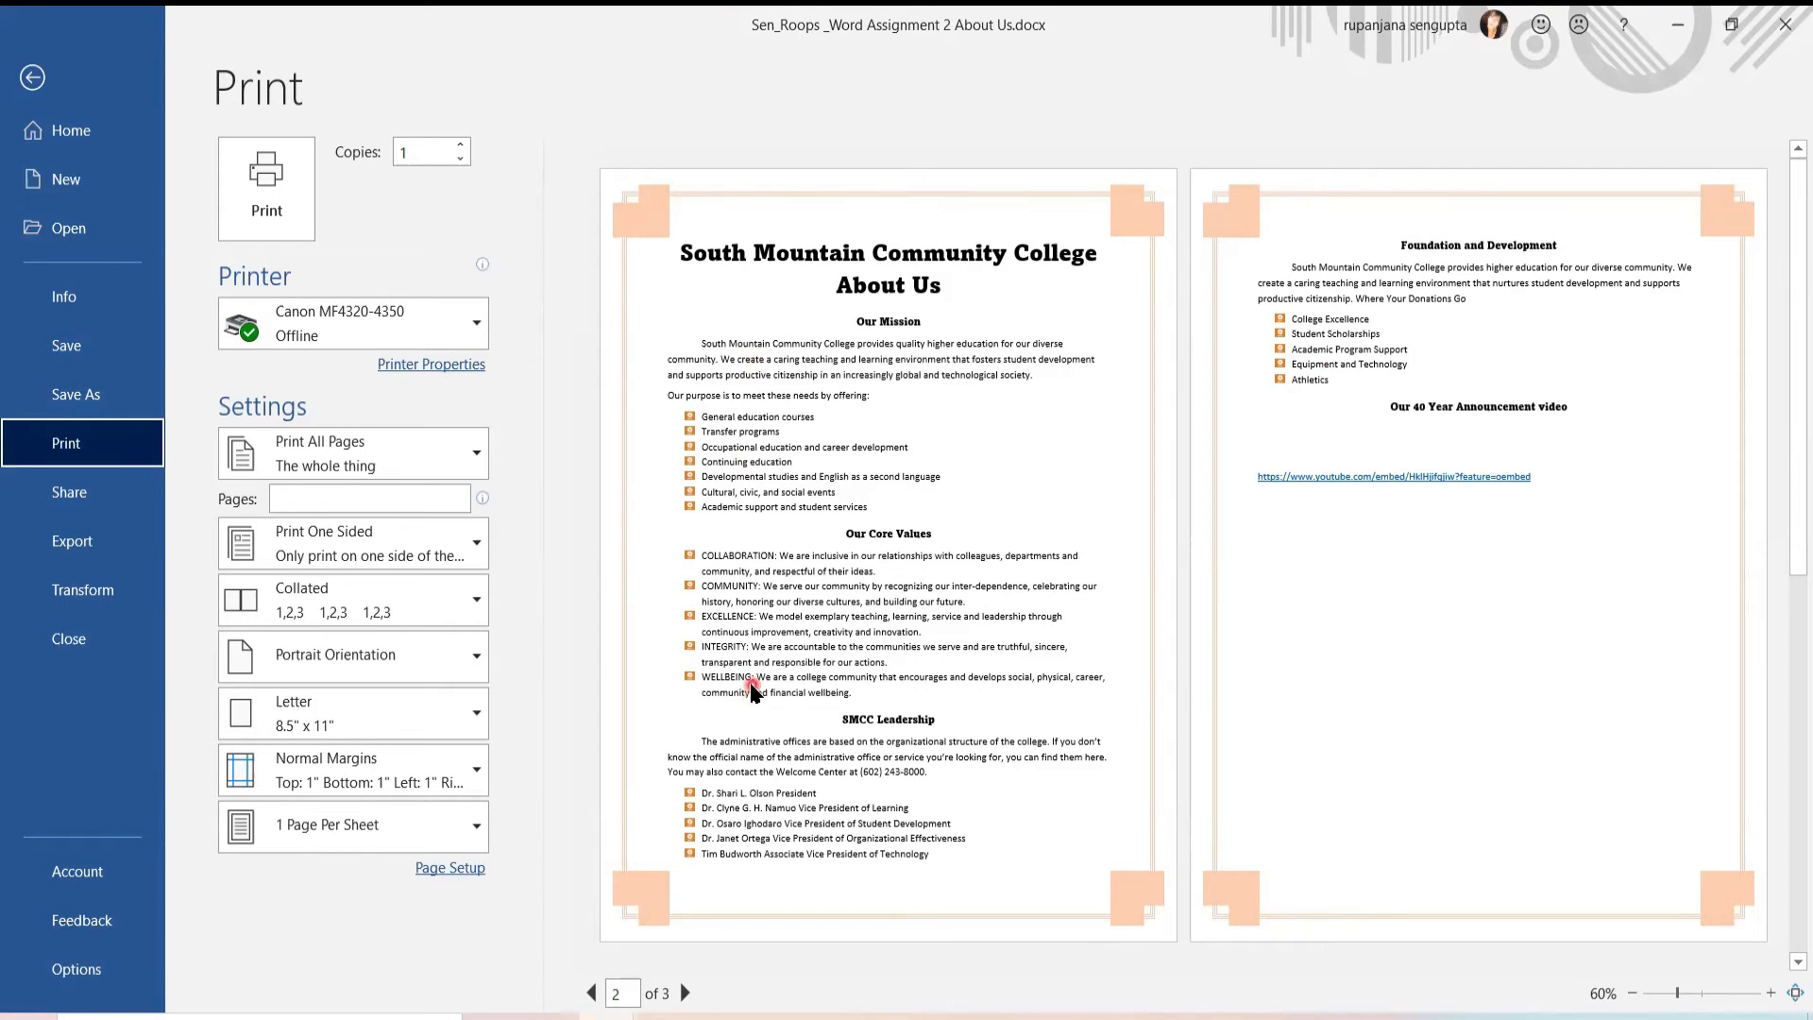
click(32, 77)
scroll(1065, 626, up, 3)
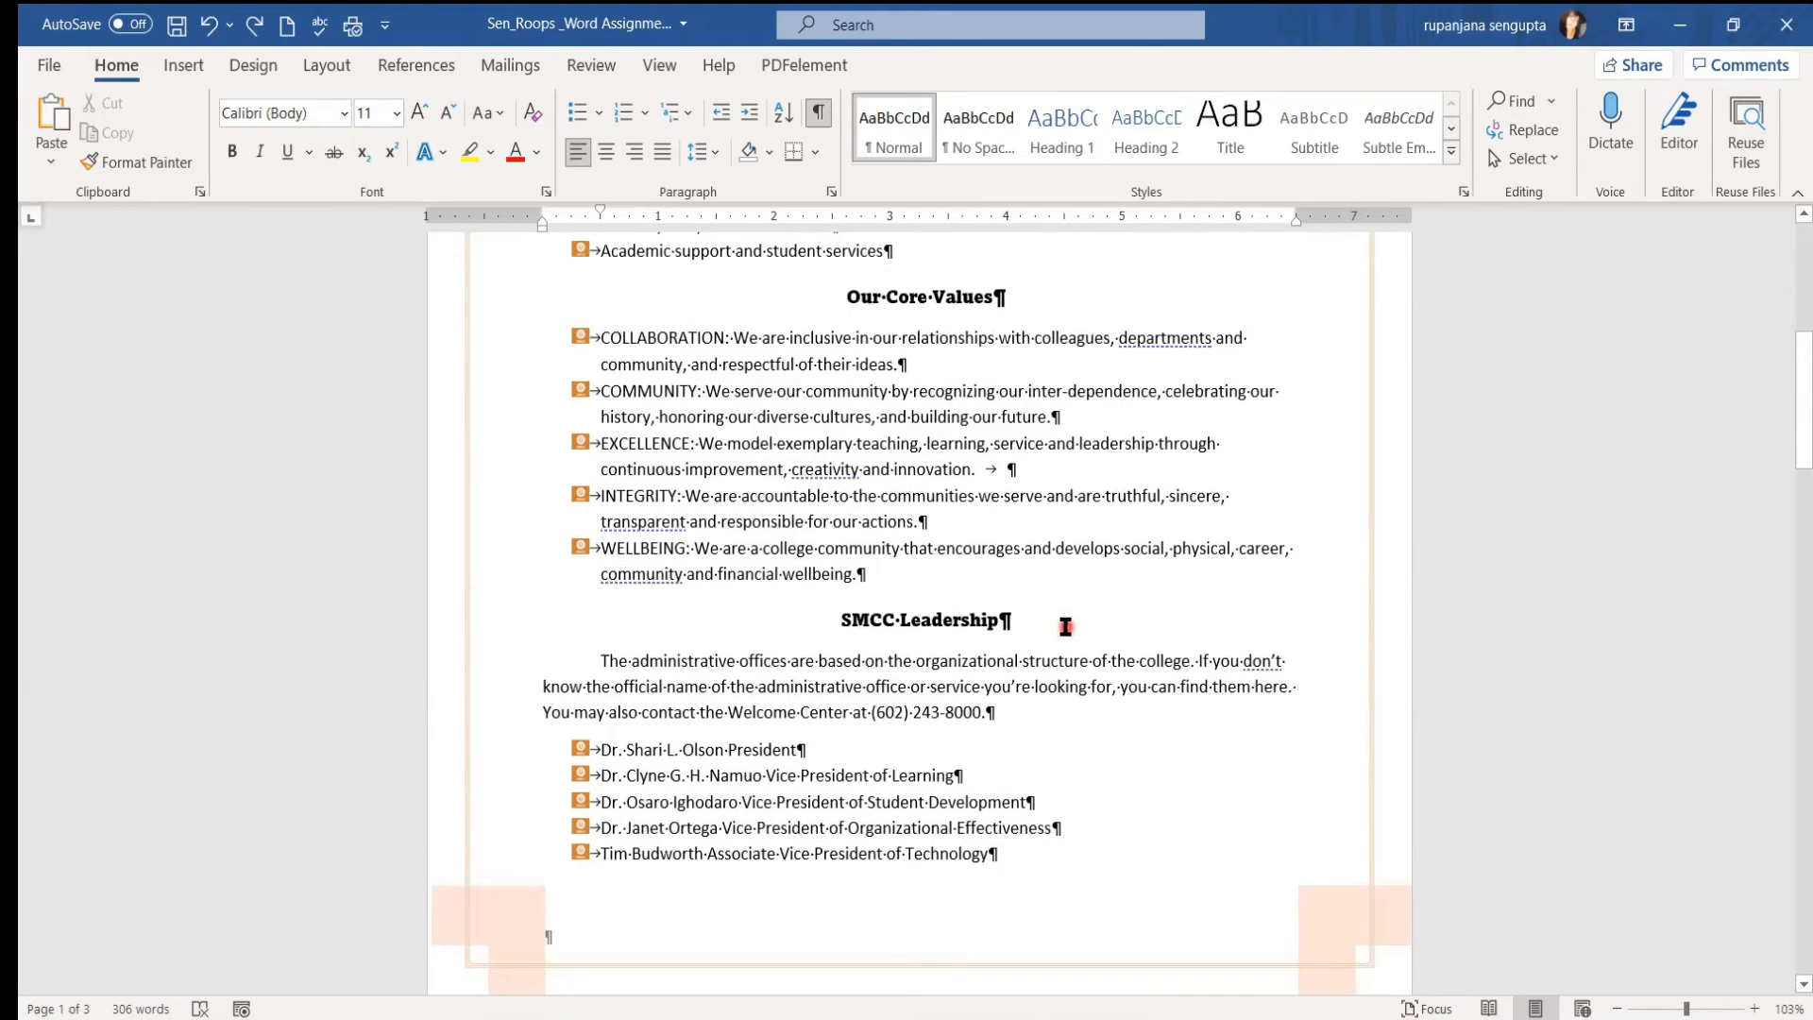
scroll(1065, 626, down, 1)
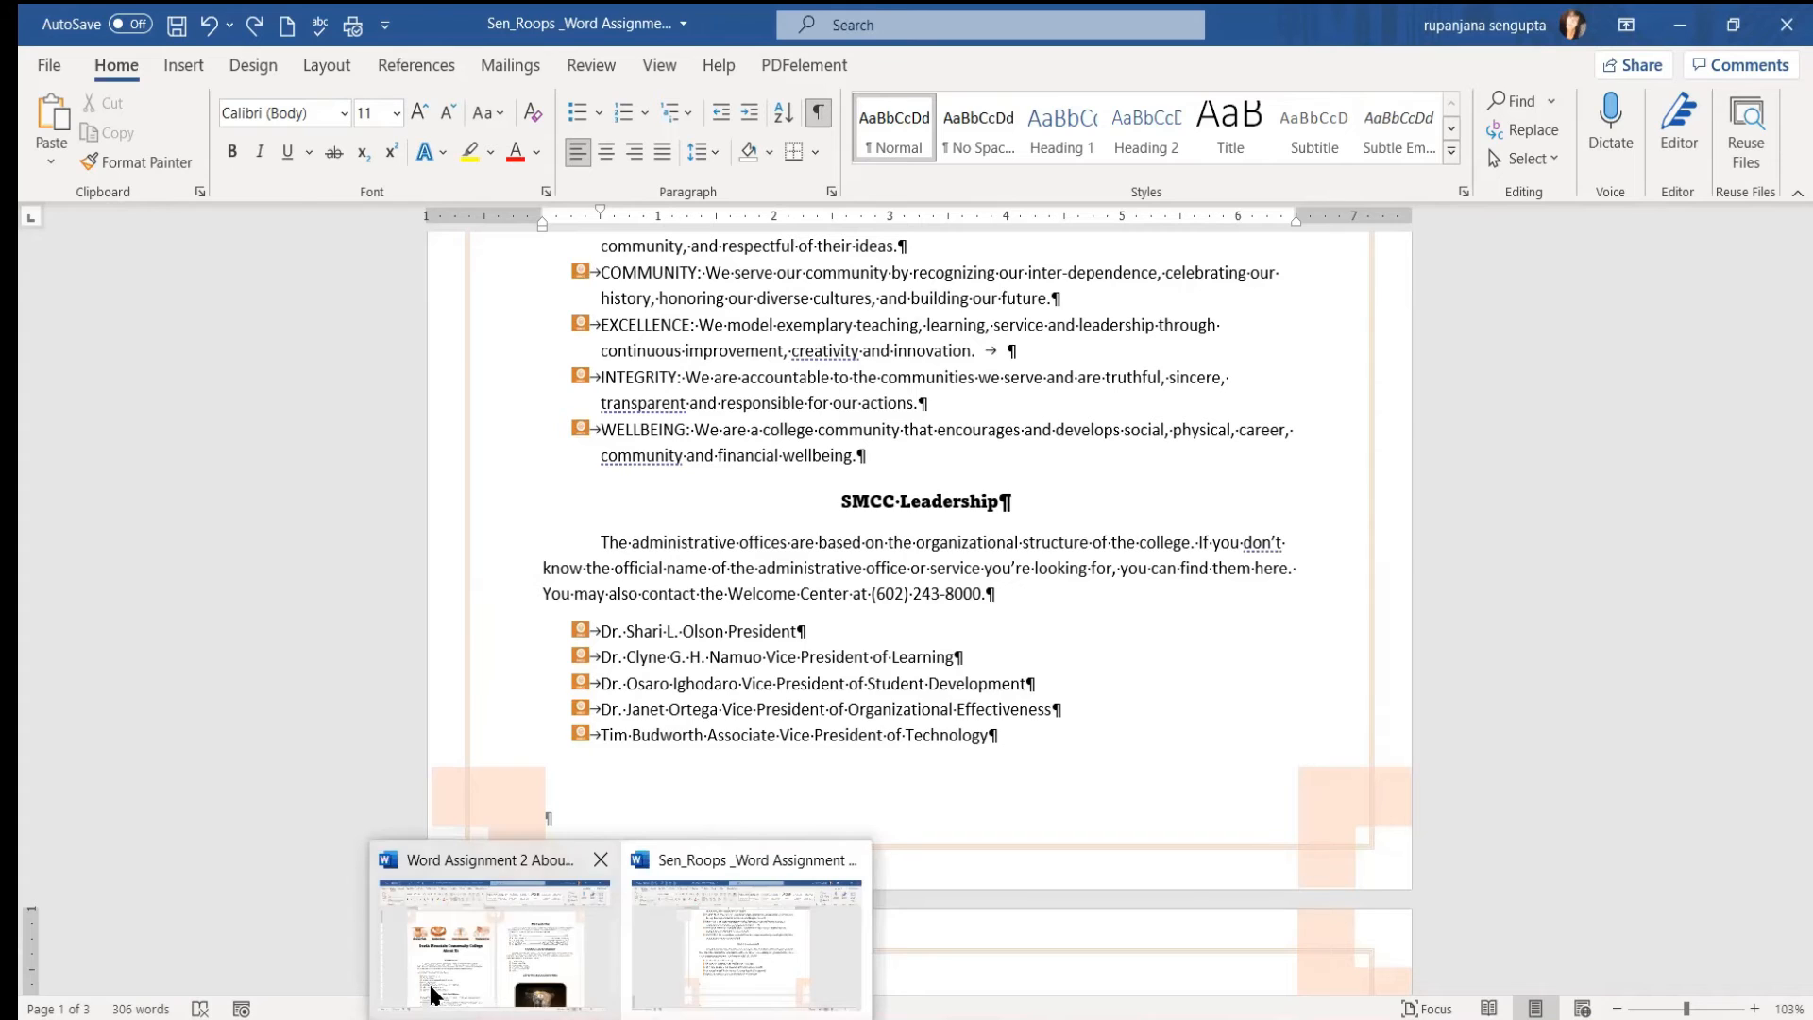
click(482, 911)
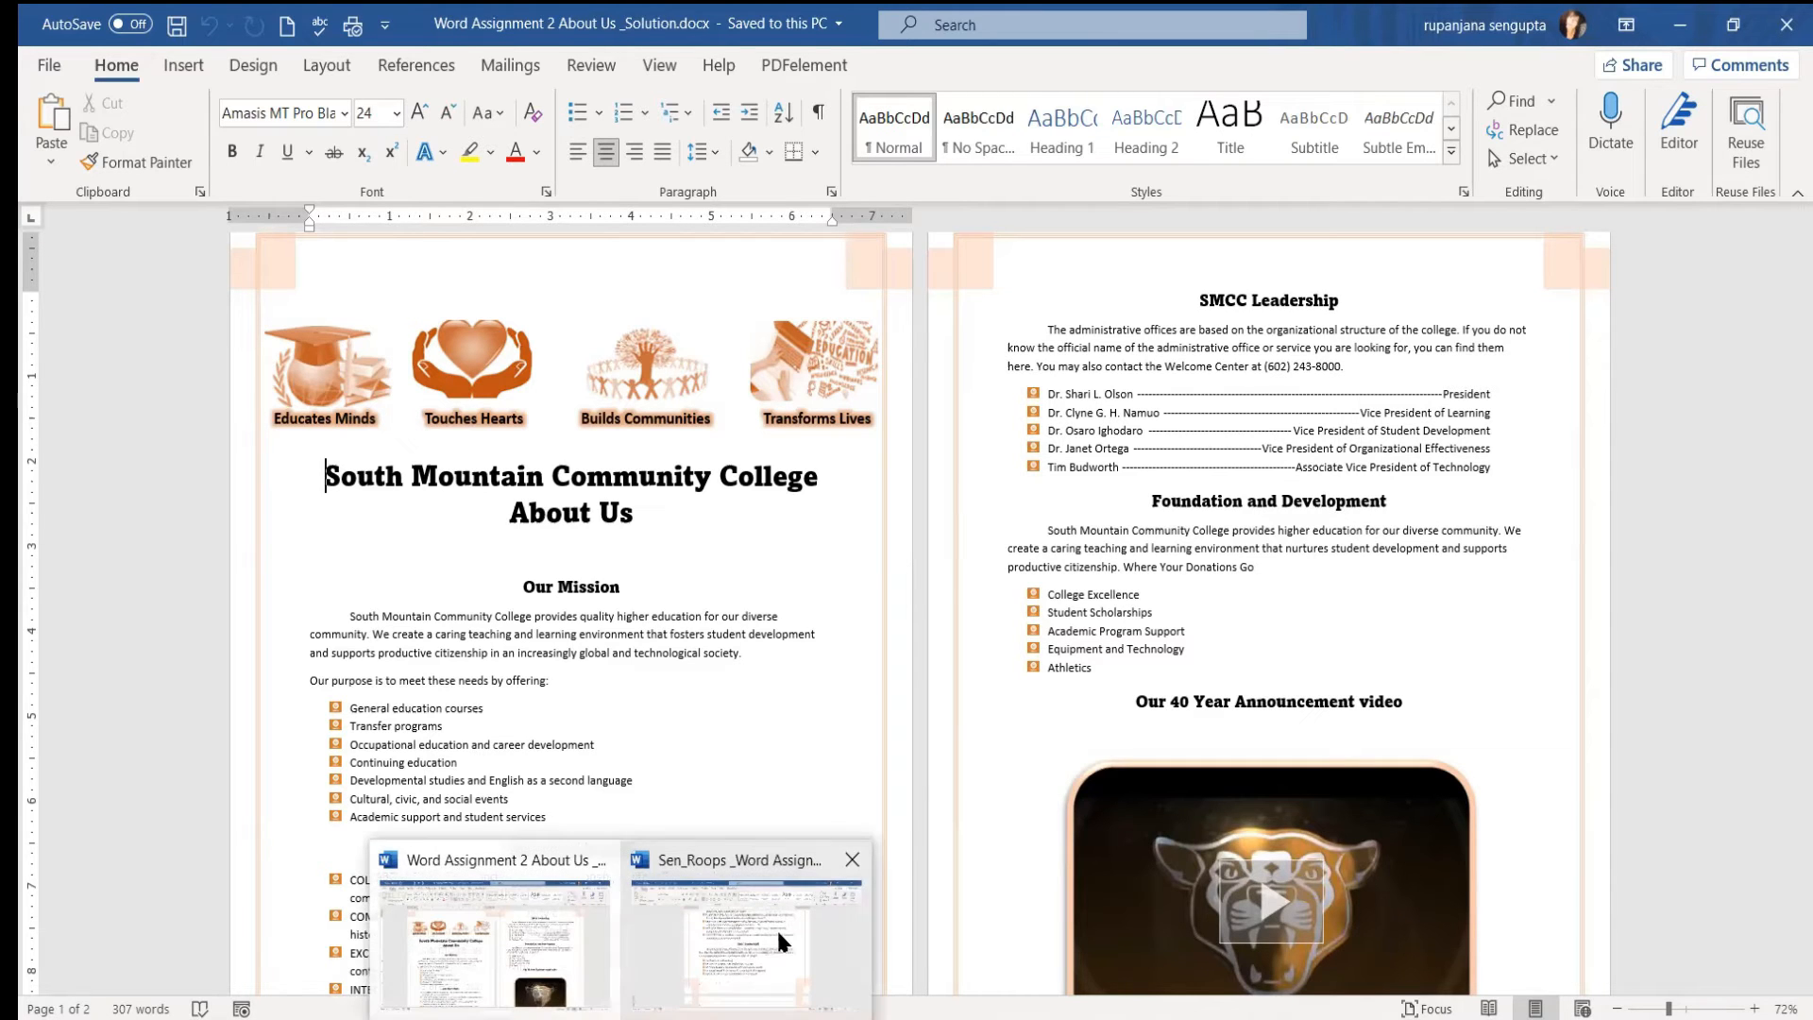
click(753, 935)
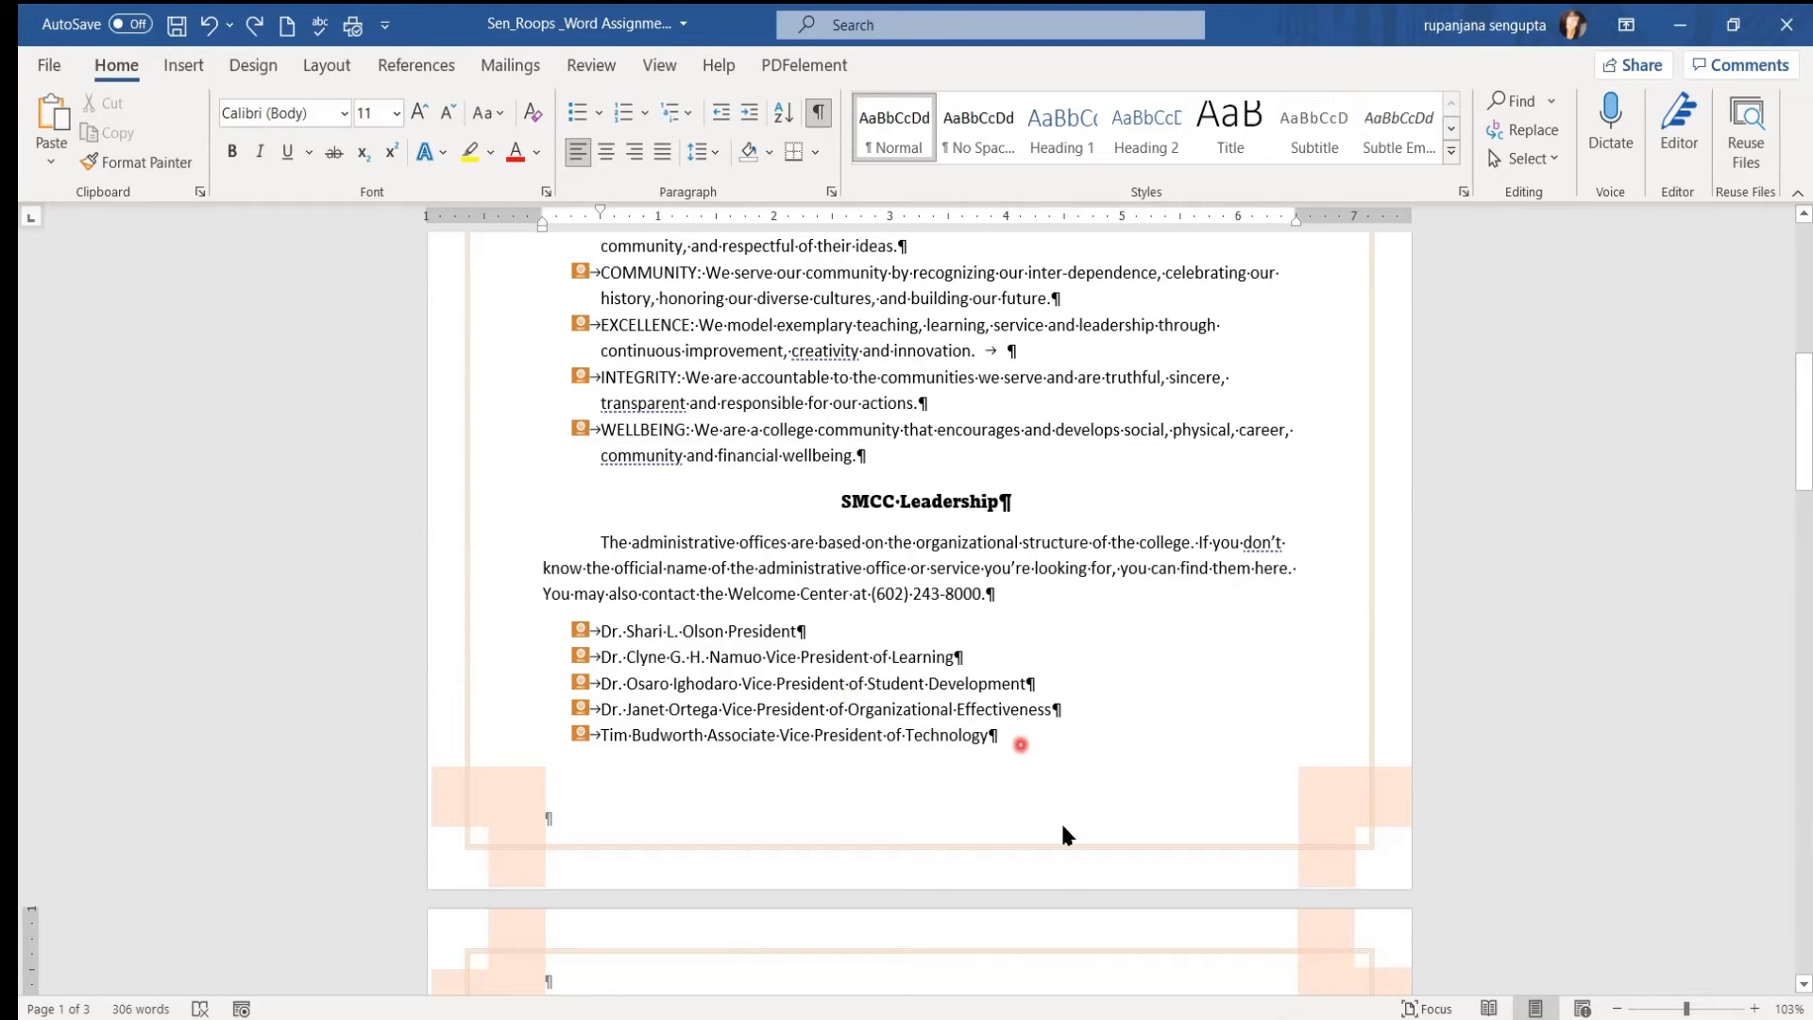
Step: Set a right-aligned tab stop at 6 inches with dotted leader 2 for the five bulleted lines under SMCC Leadership
drag(1015, 741, 601, 628)
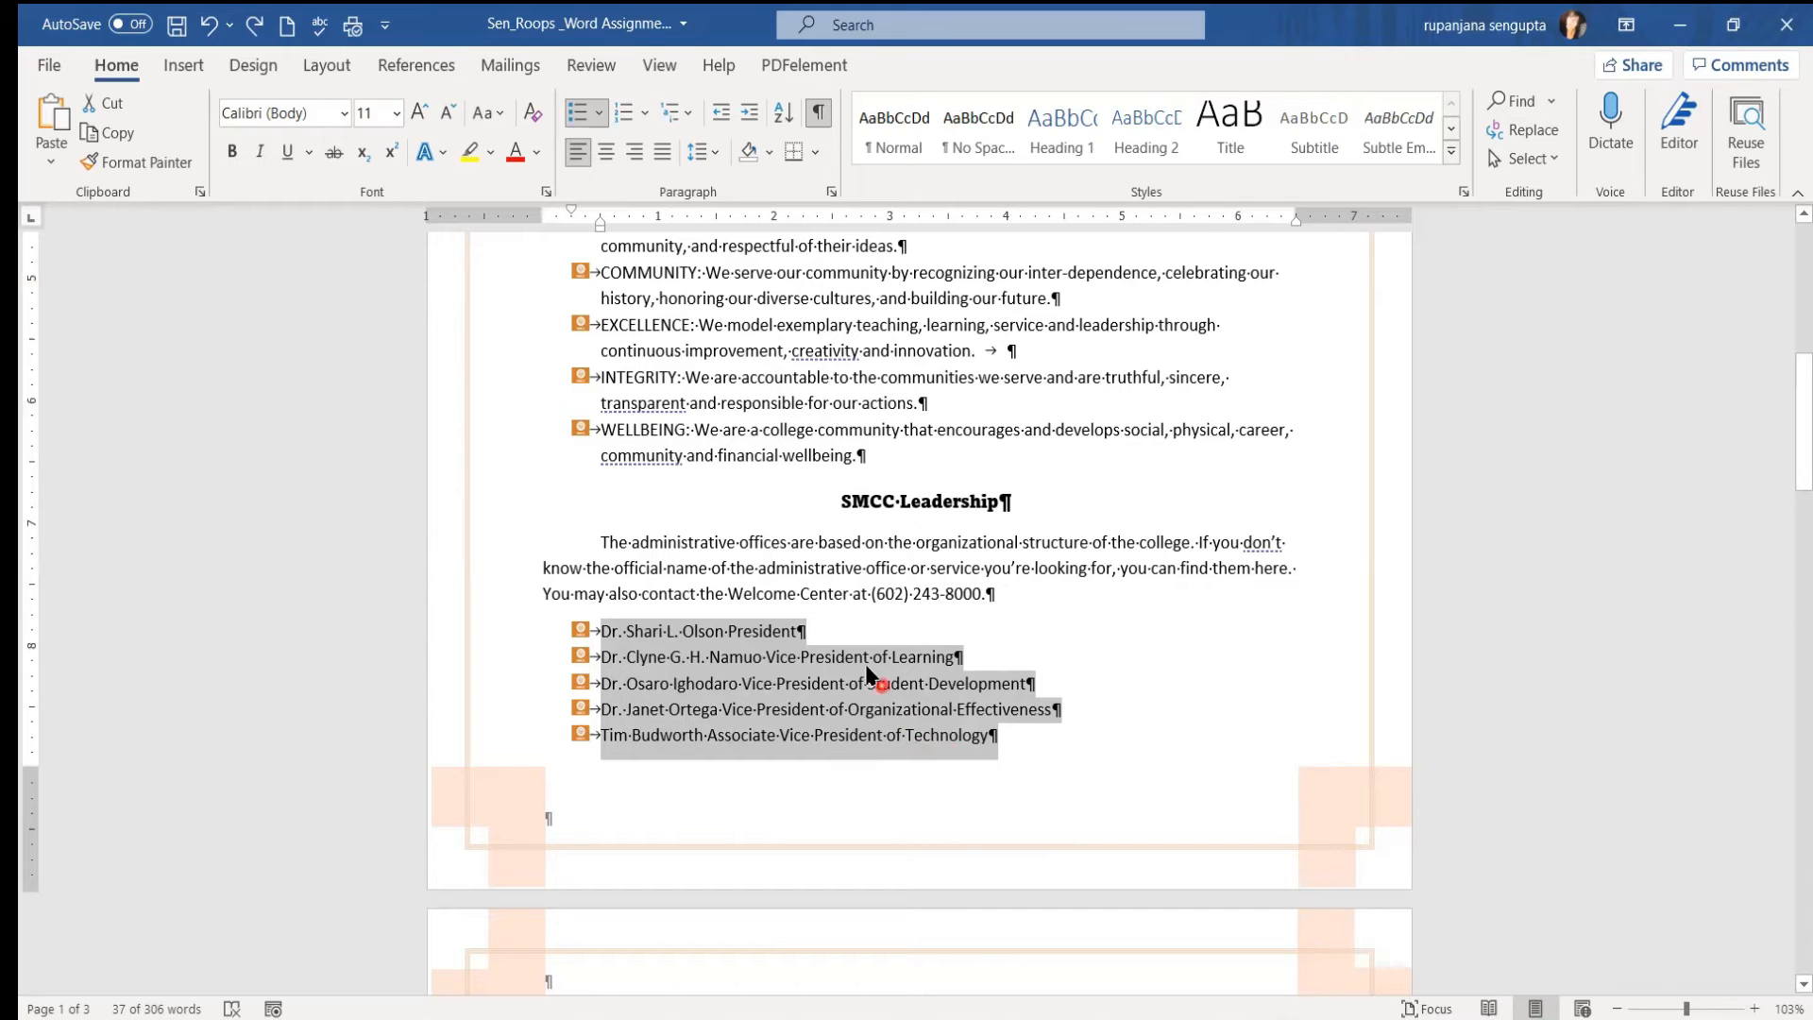
click(810, 217)
click(831, 193)
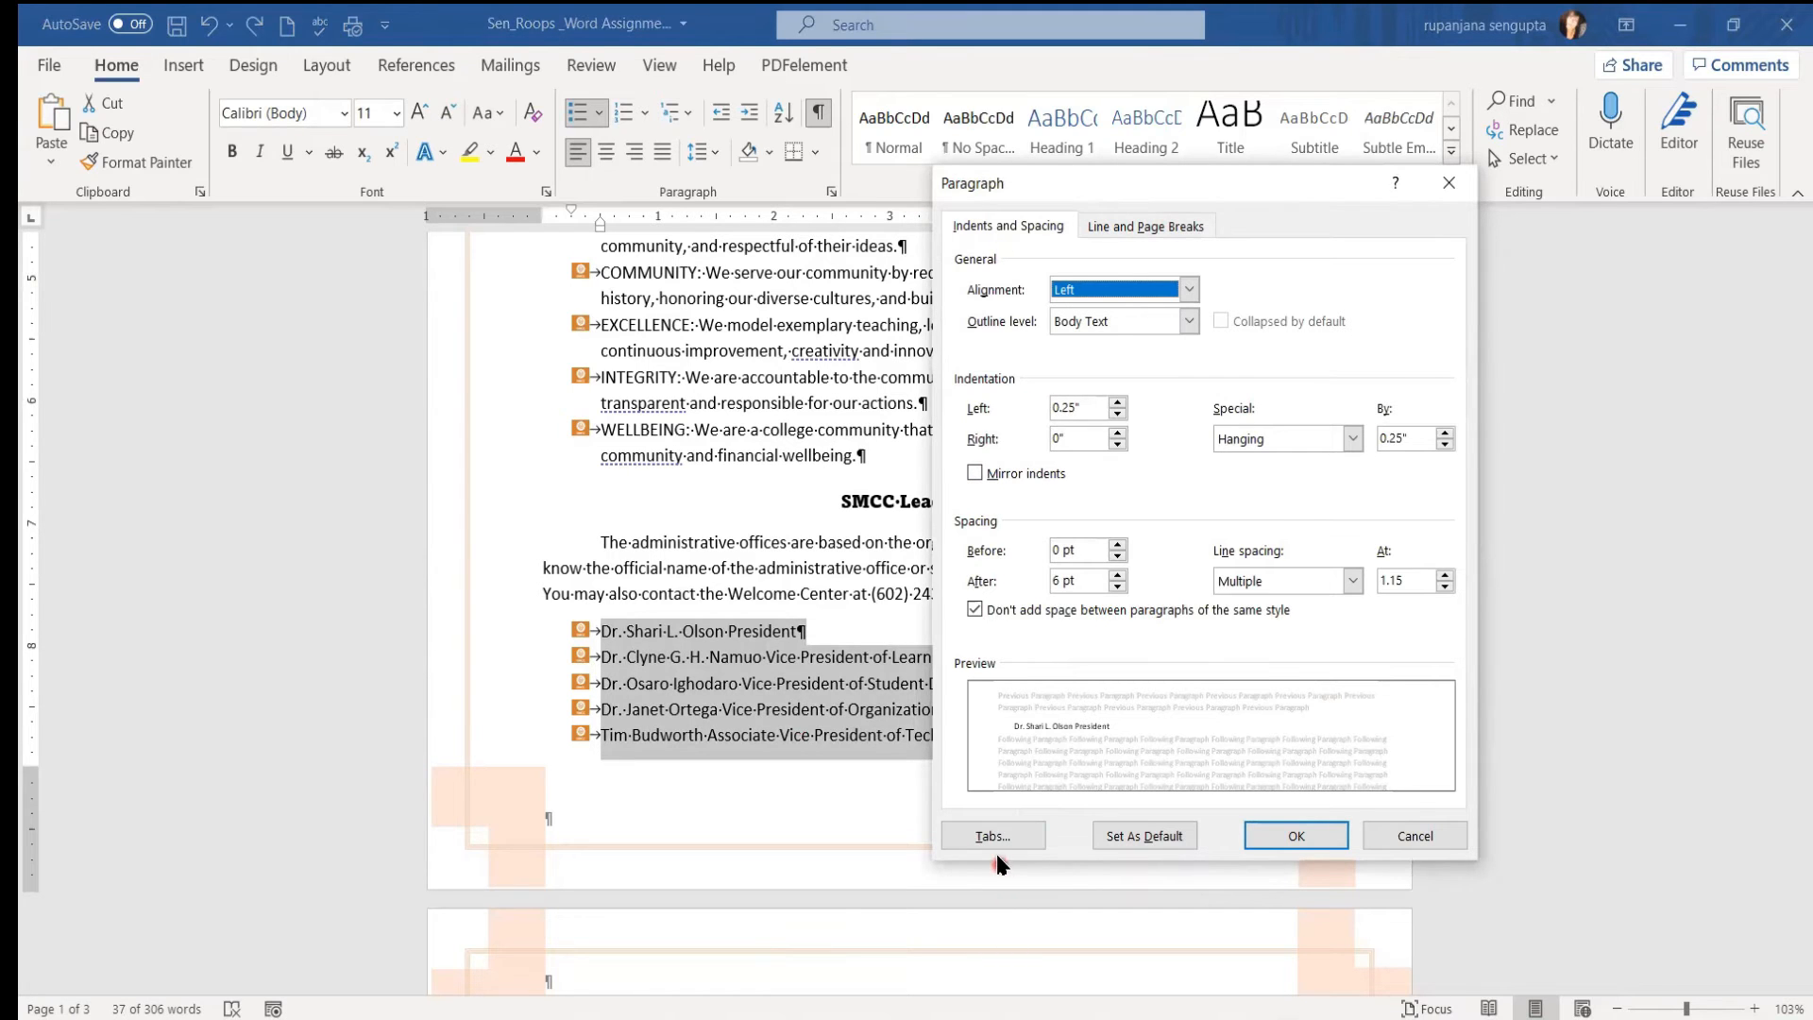
click(995, 834)
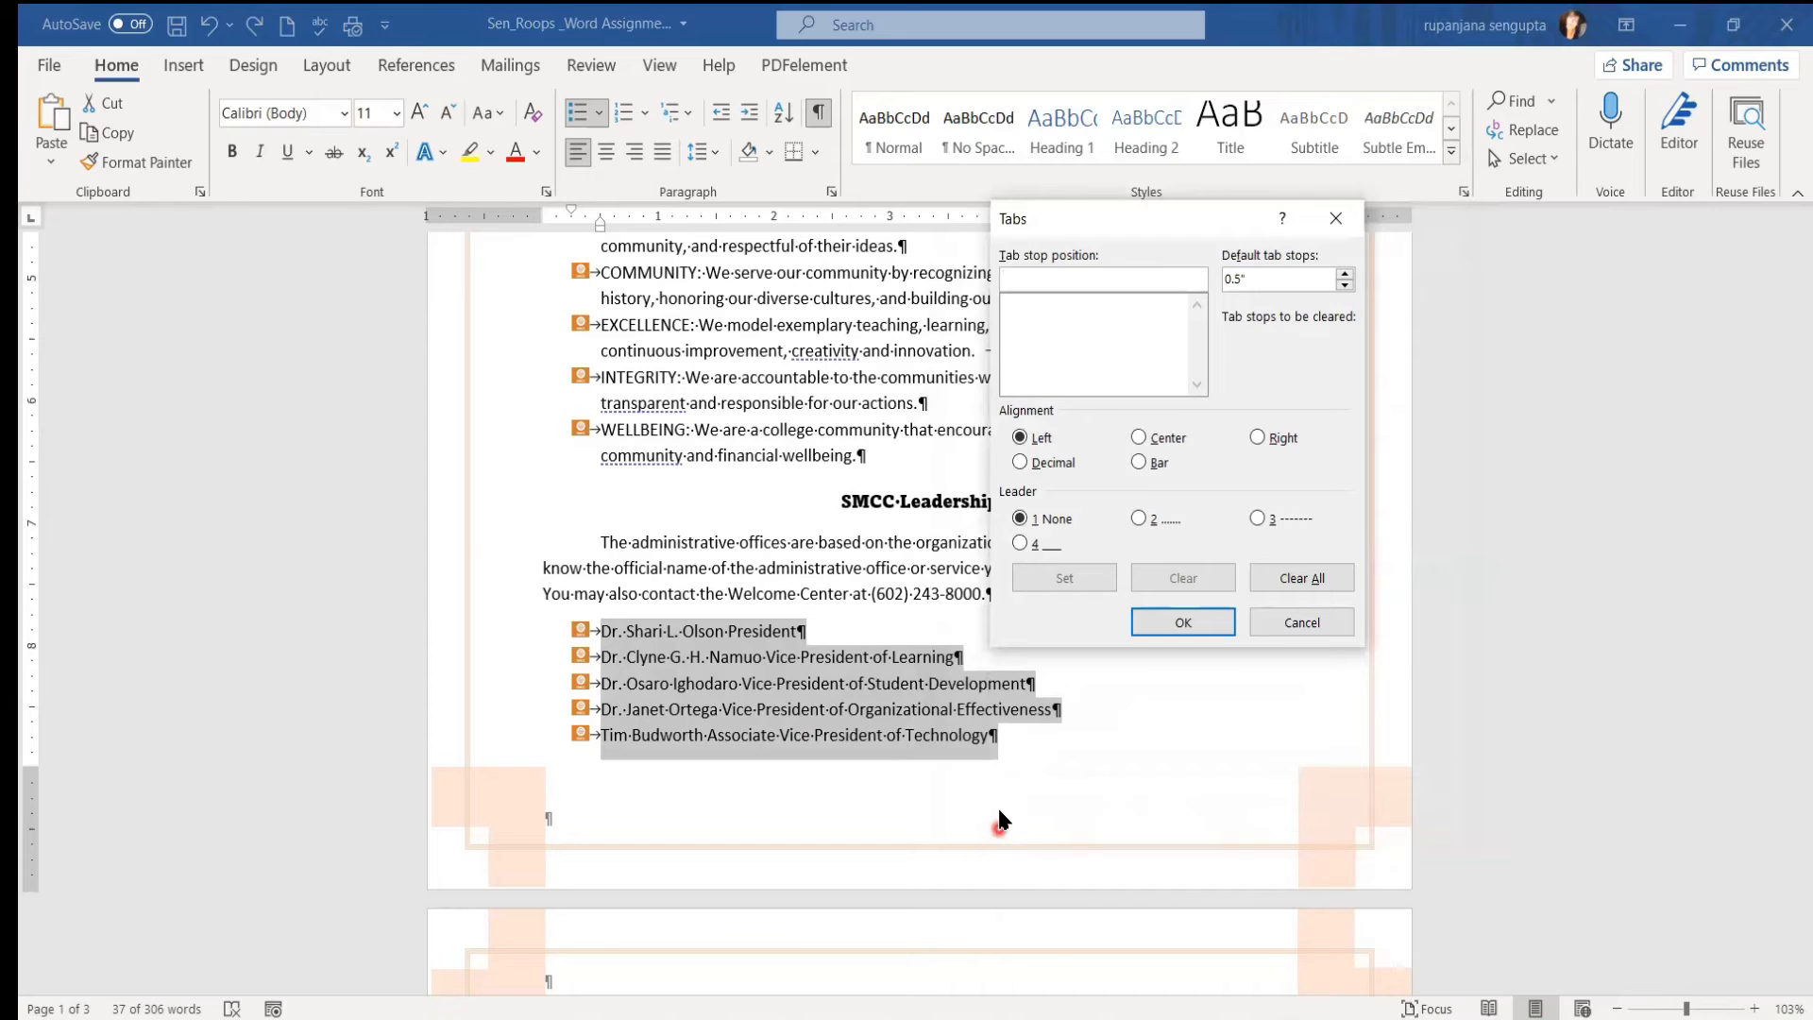
text(6)
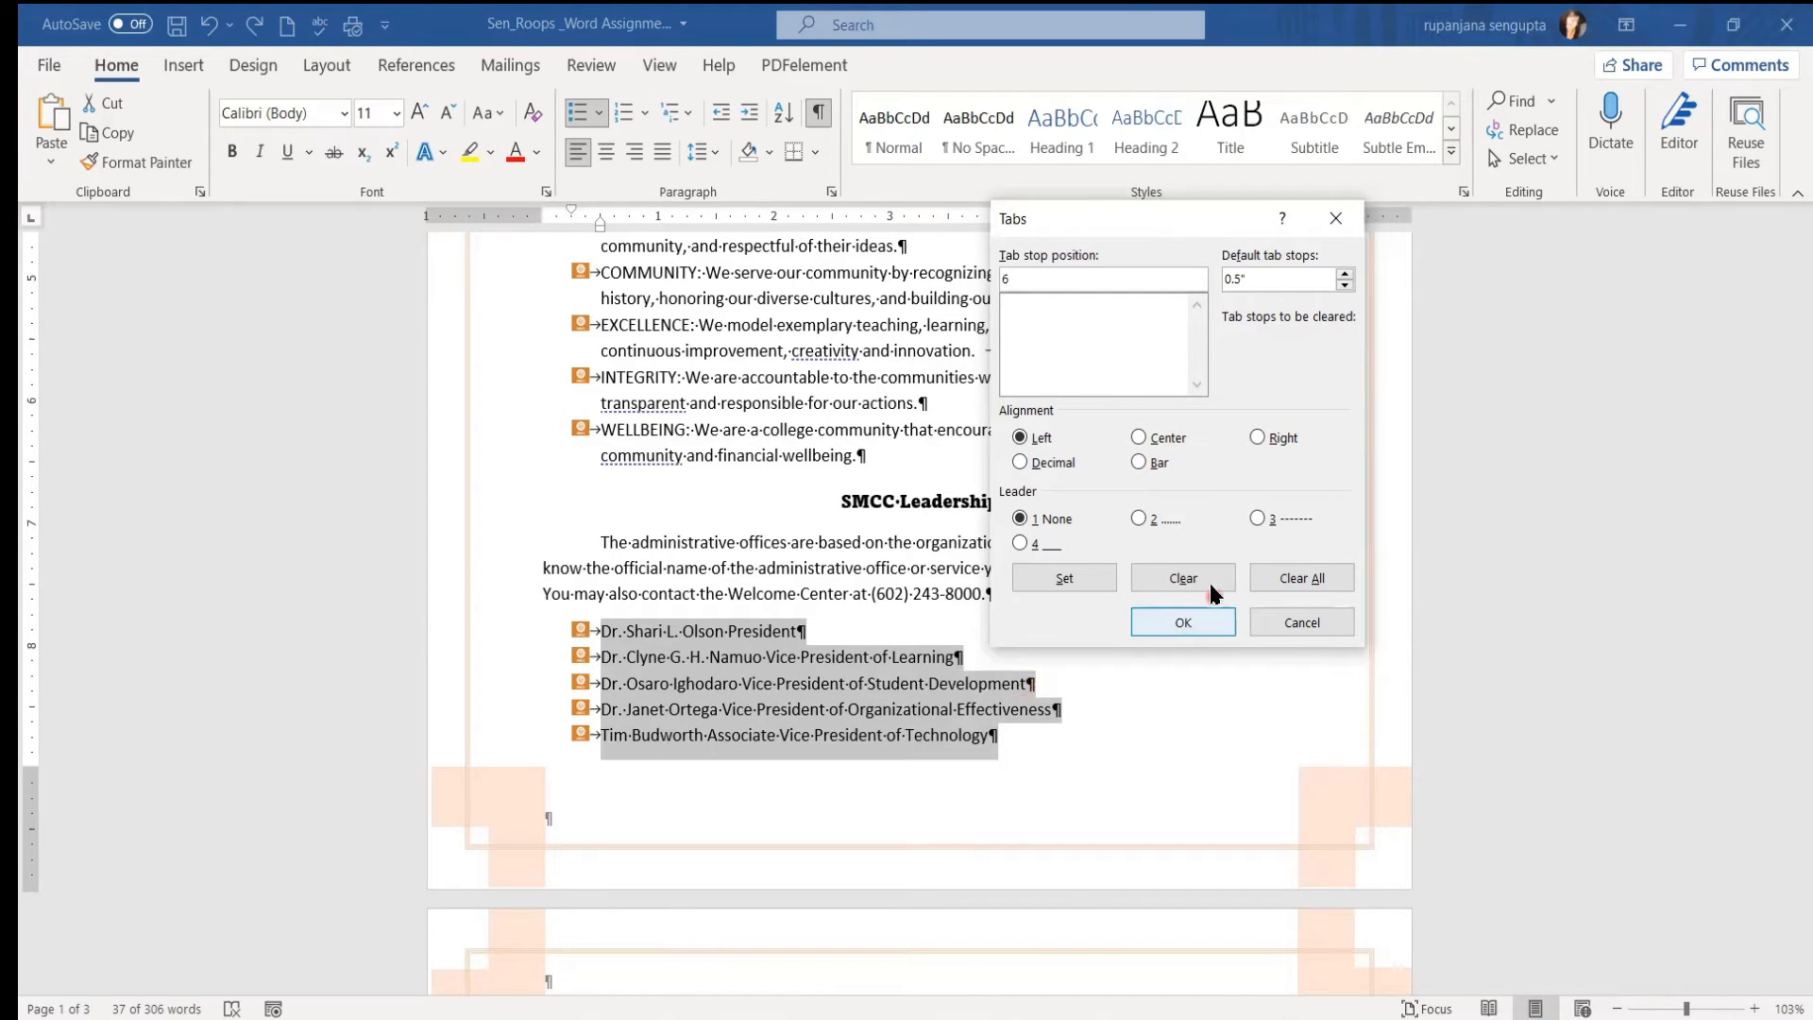
click(1257, 439)
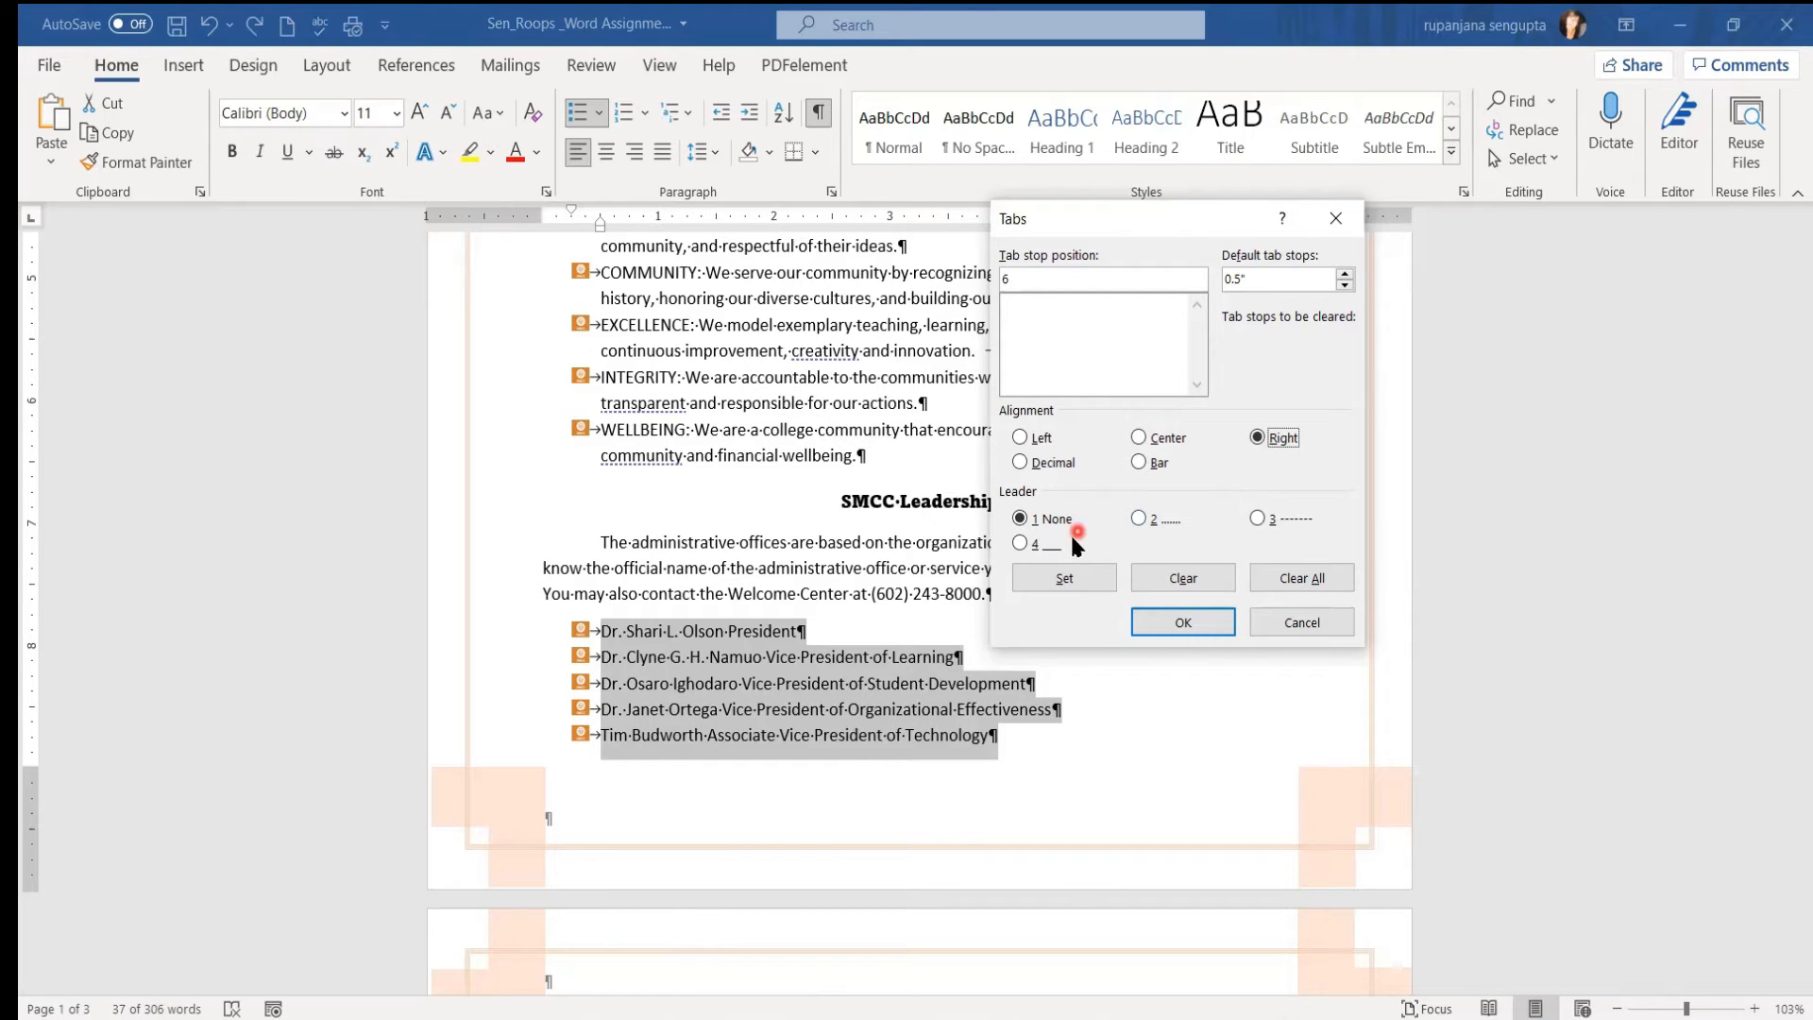
click(1140, 521)
click(1084, 578)
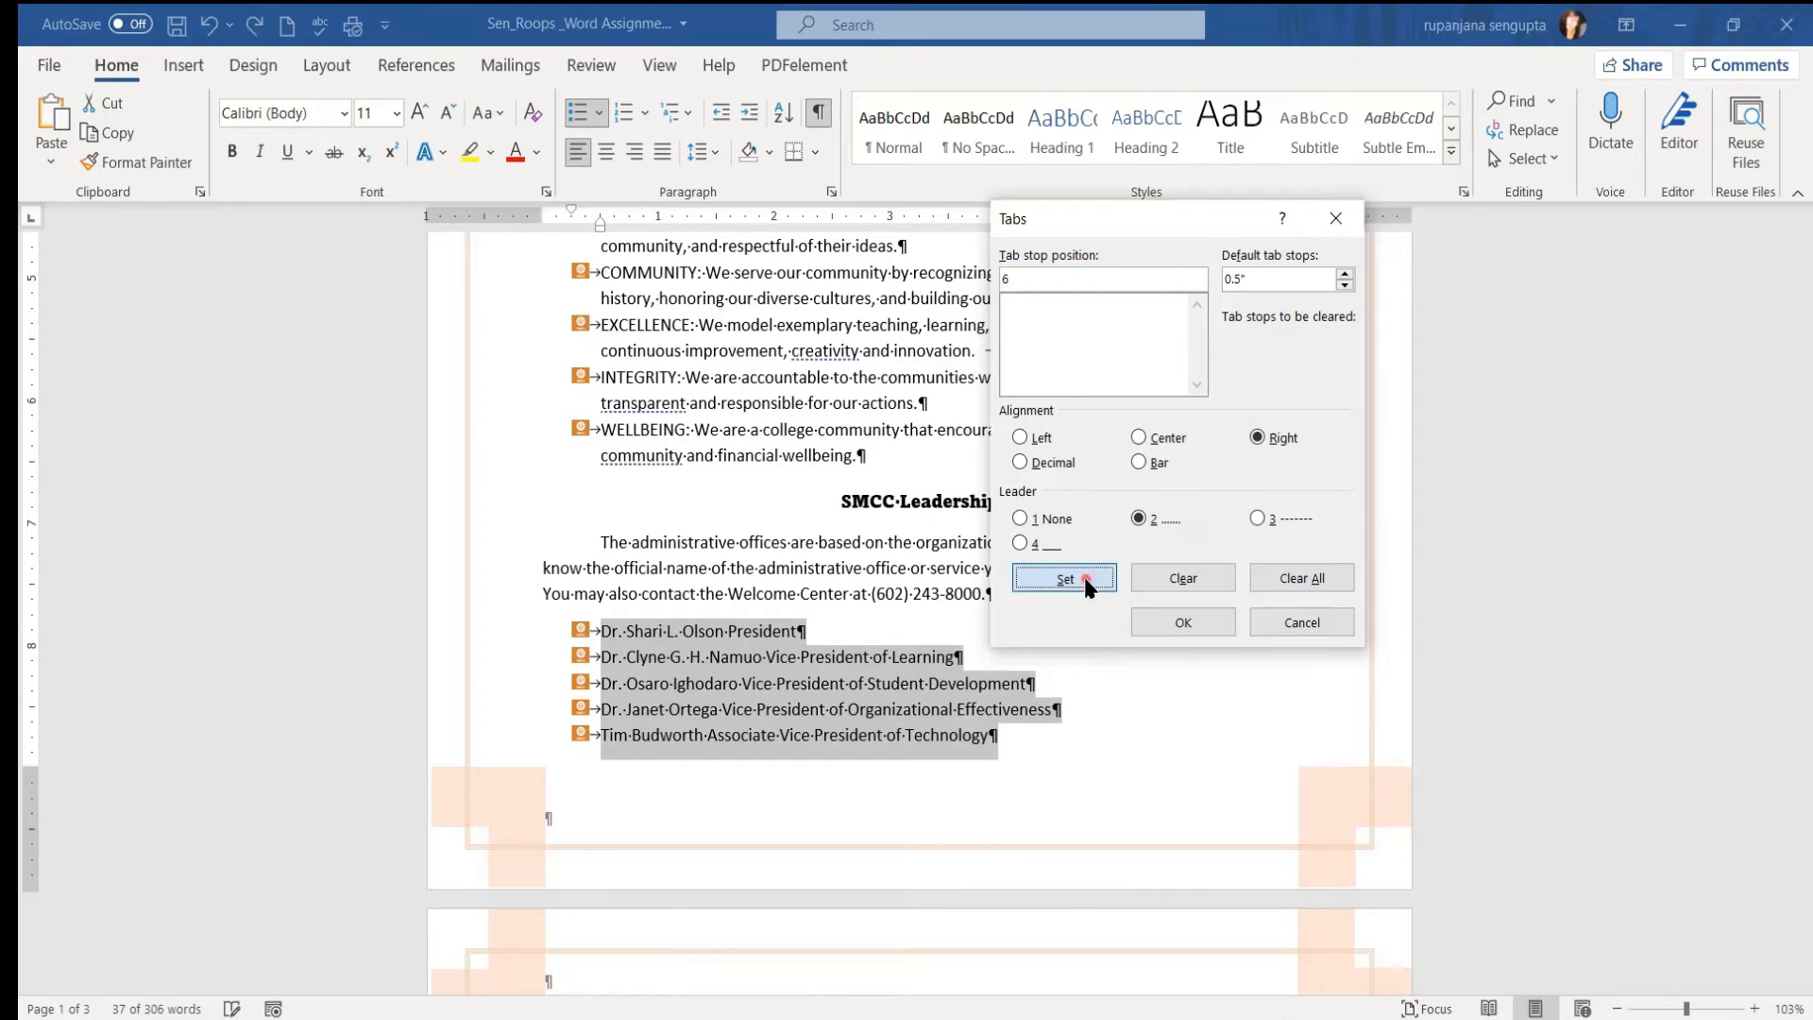
click(1166, 625)
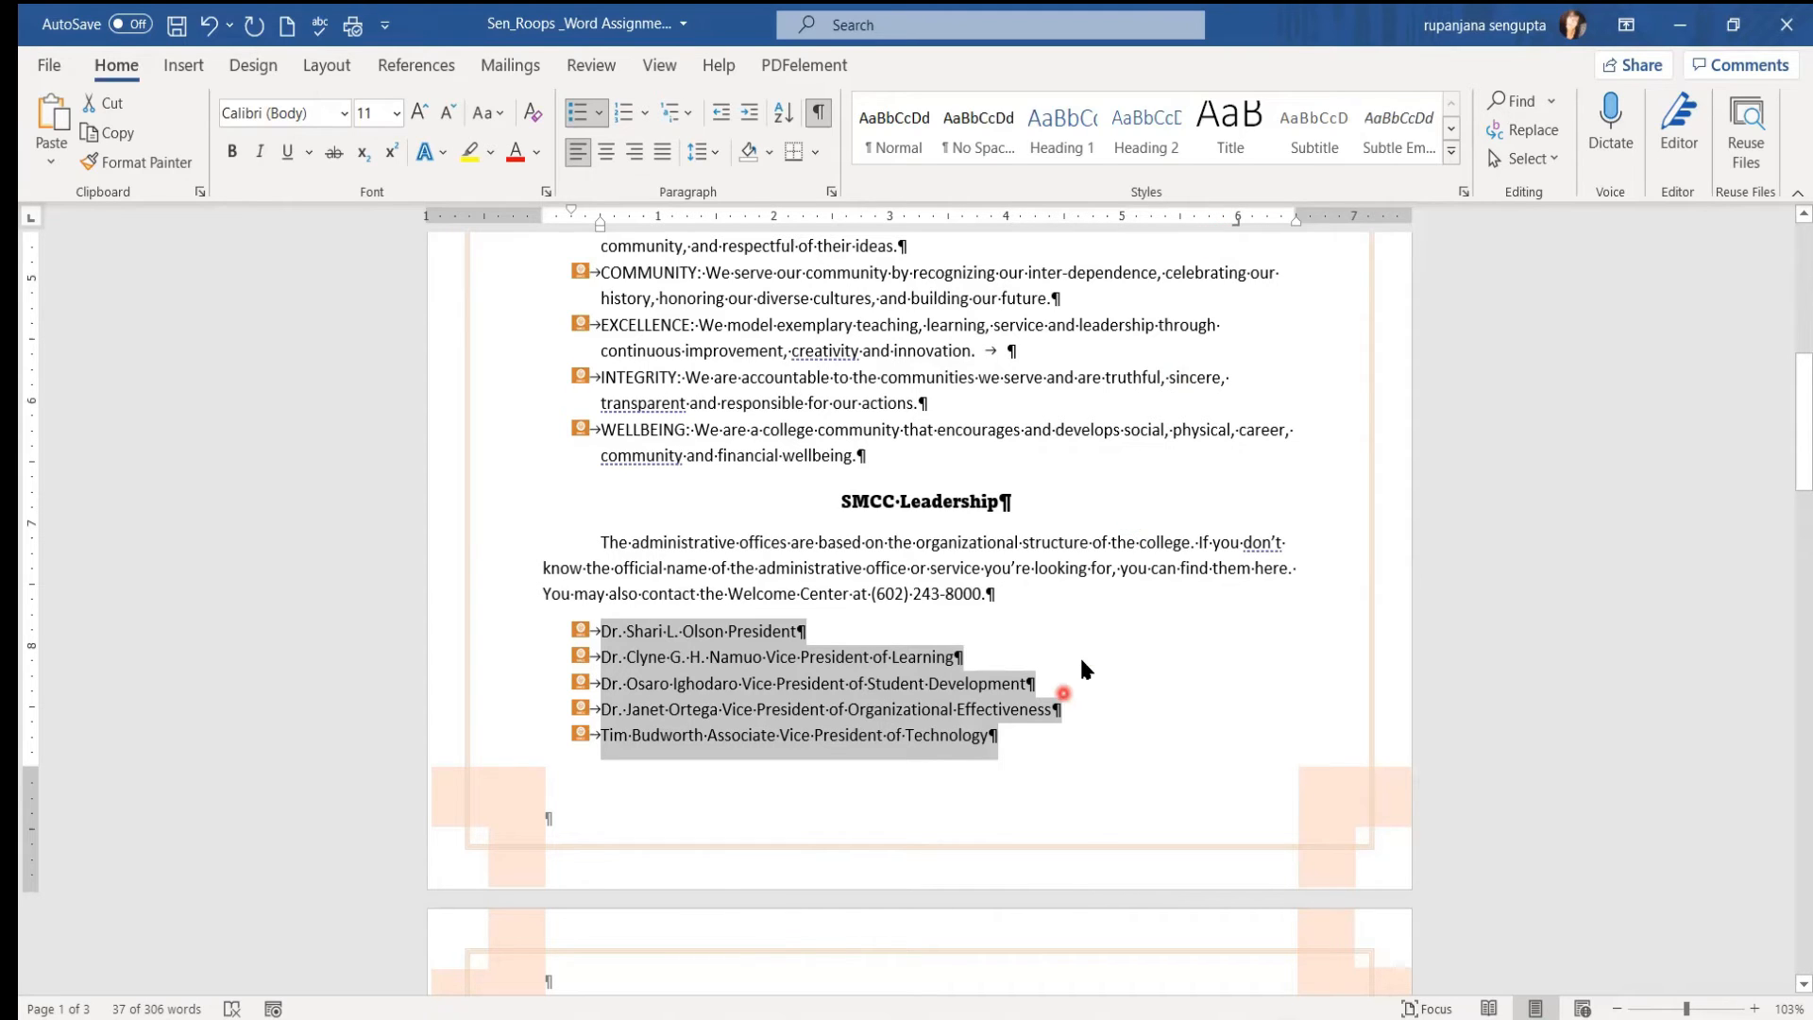
Step: Insert a tab between the name and the job title in each of the five SMCC Leadership lines
click(729, 640)
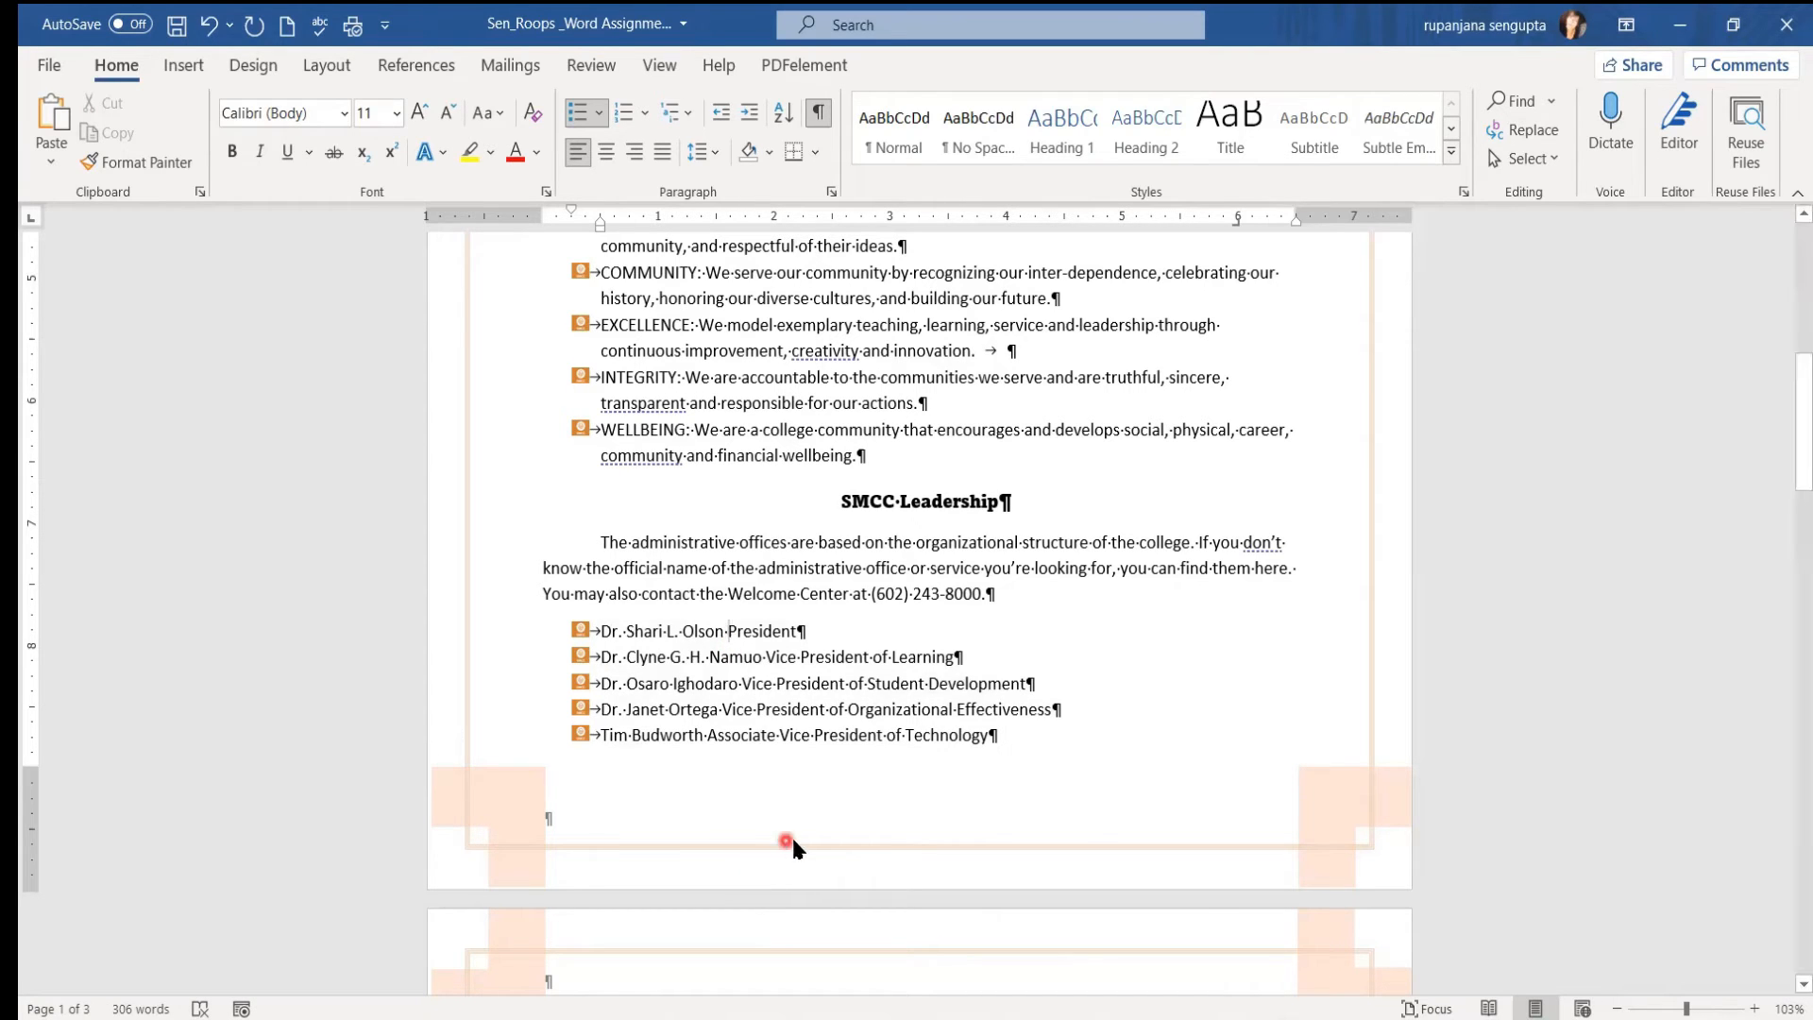
click(737, 634)
key(Tab)
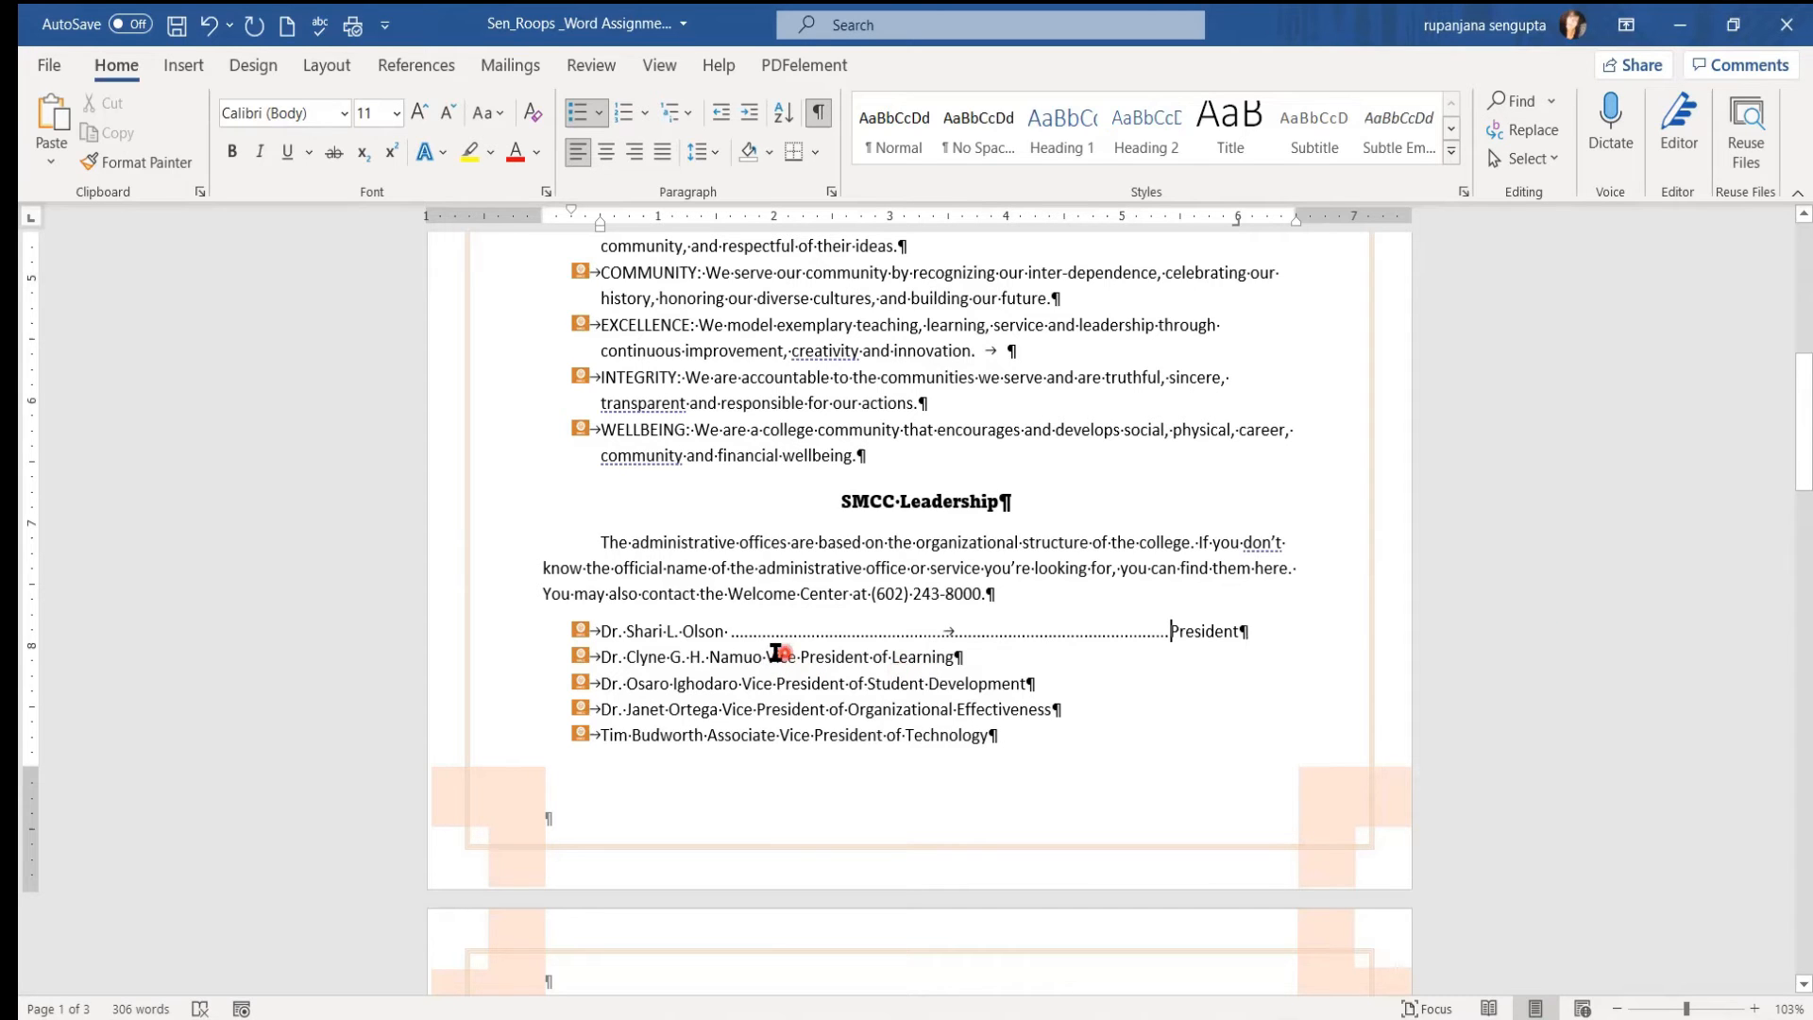
click(769, 656)
key(Tab)
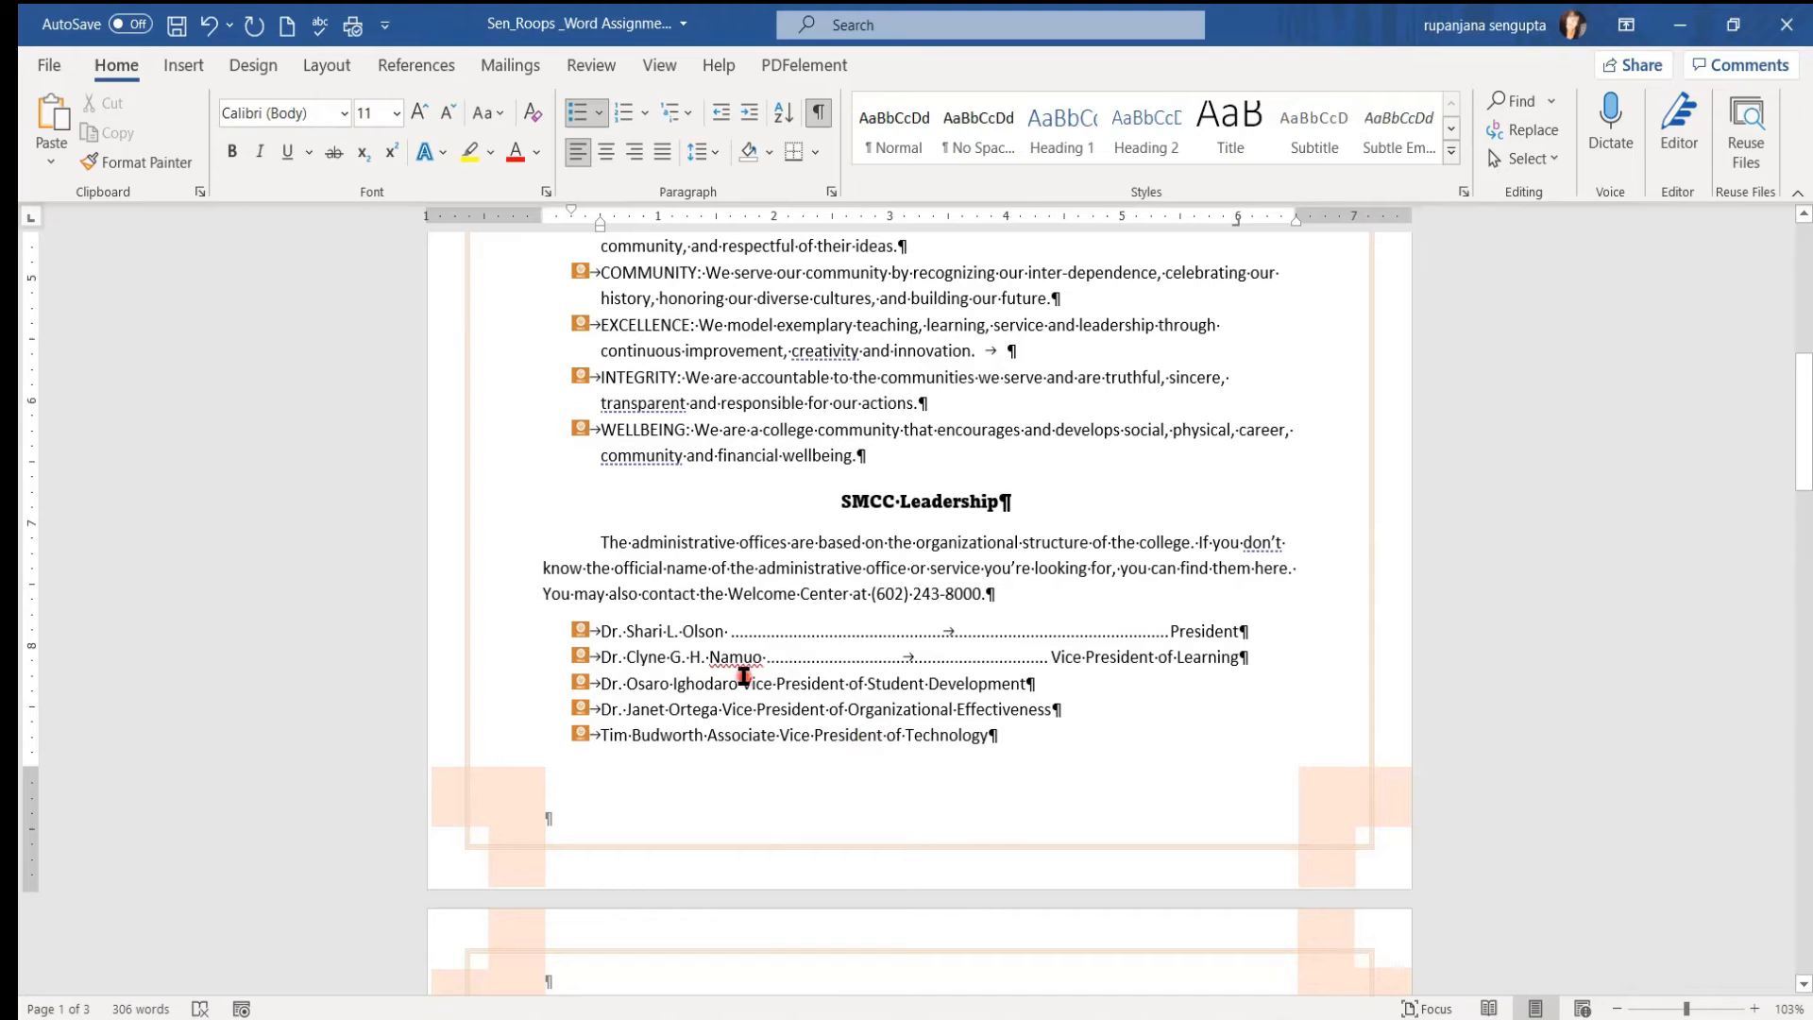
key(Tab)
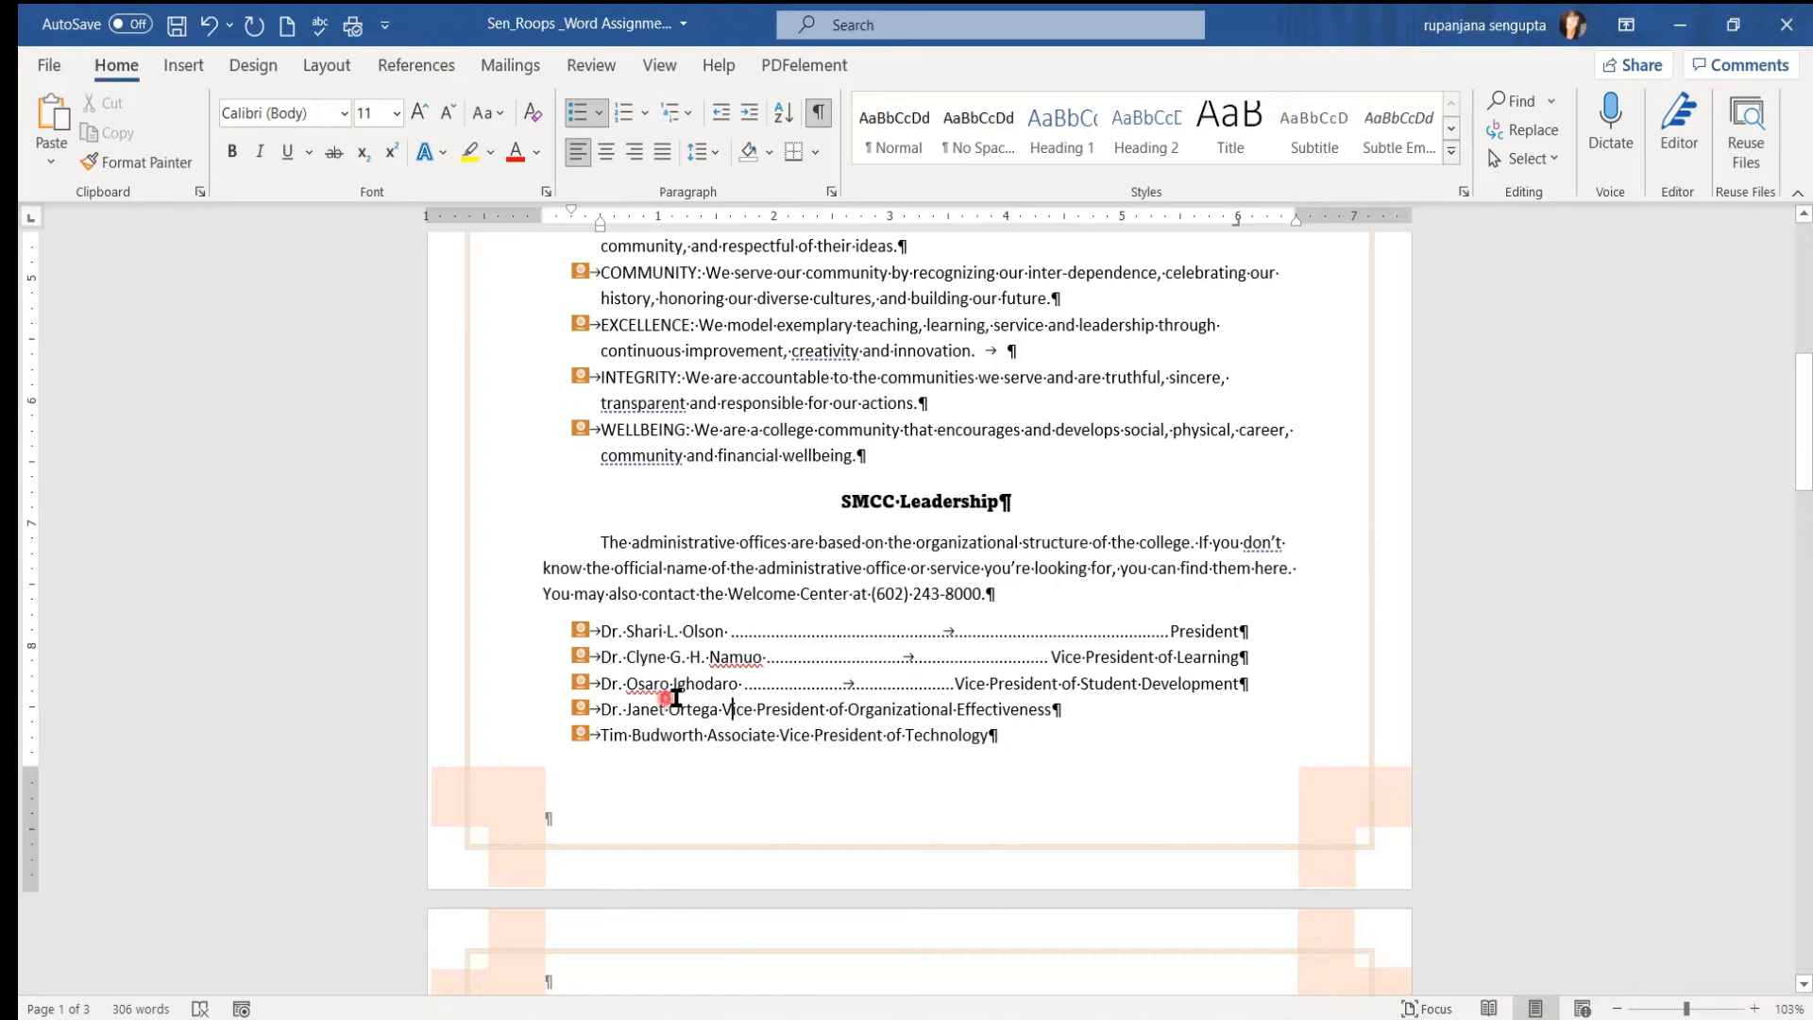
click(722, 708)
key(Tab)
key(Down)
key(Tab)
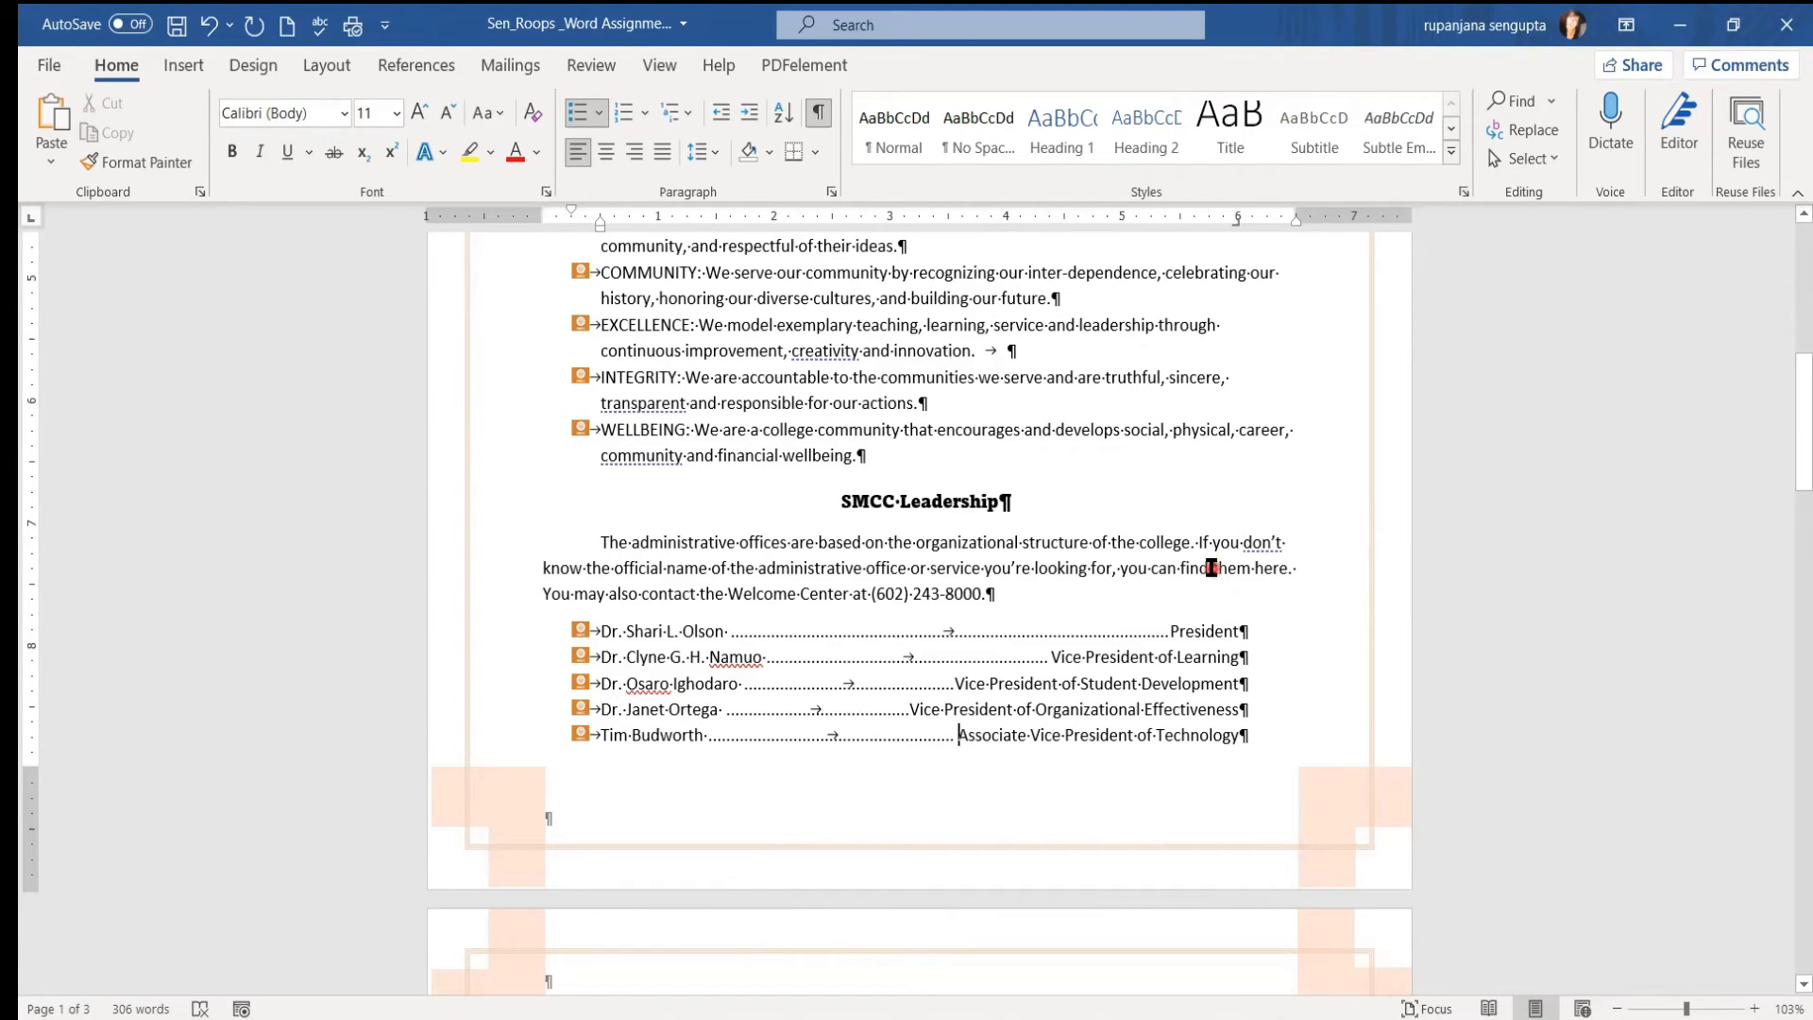
scroll(1212, 561, up, 7)
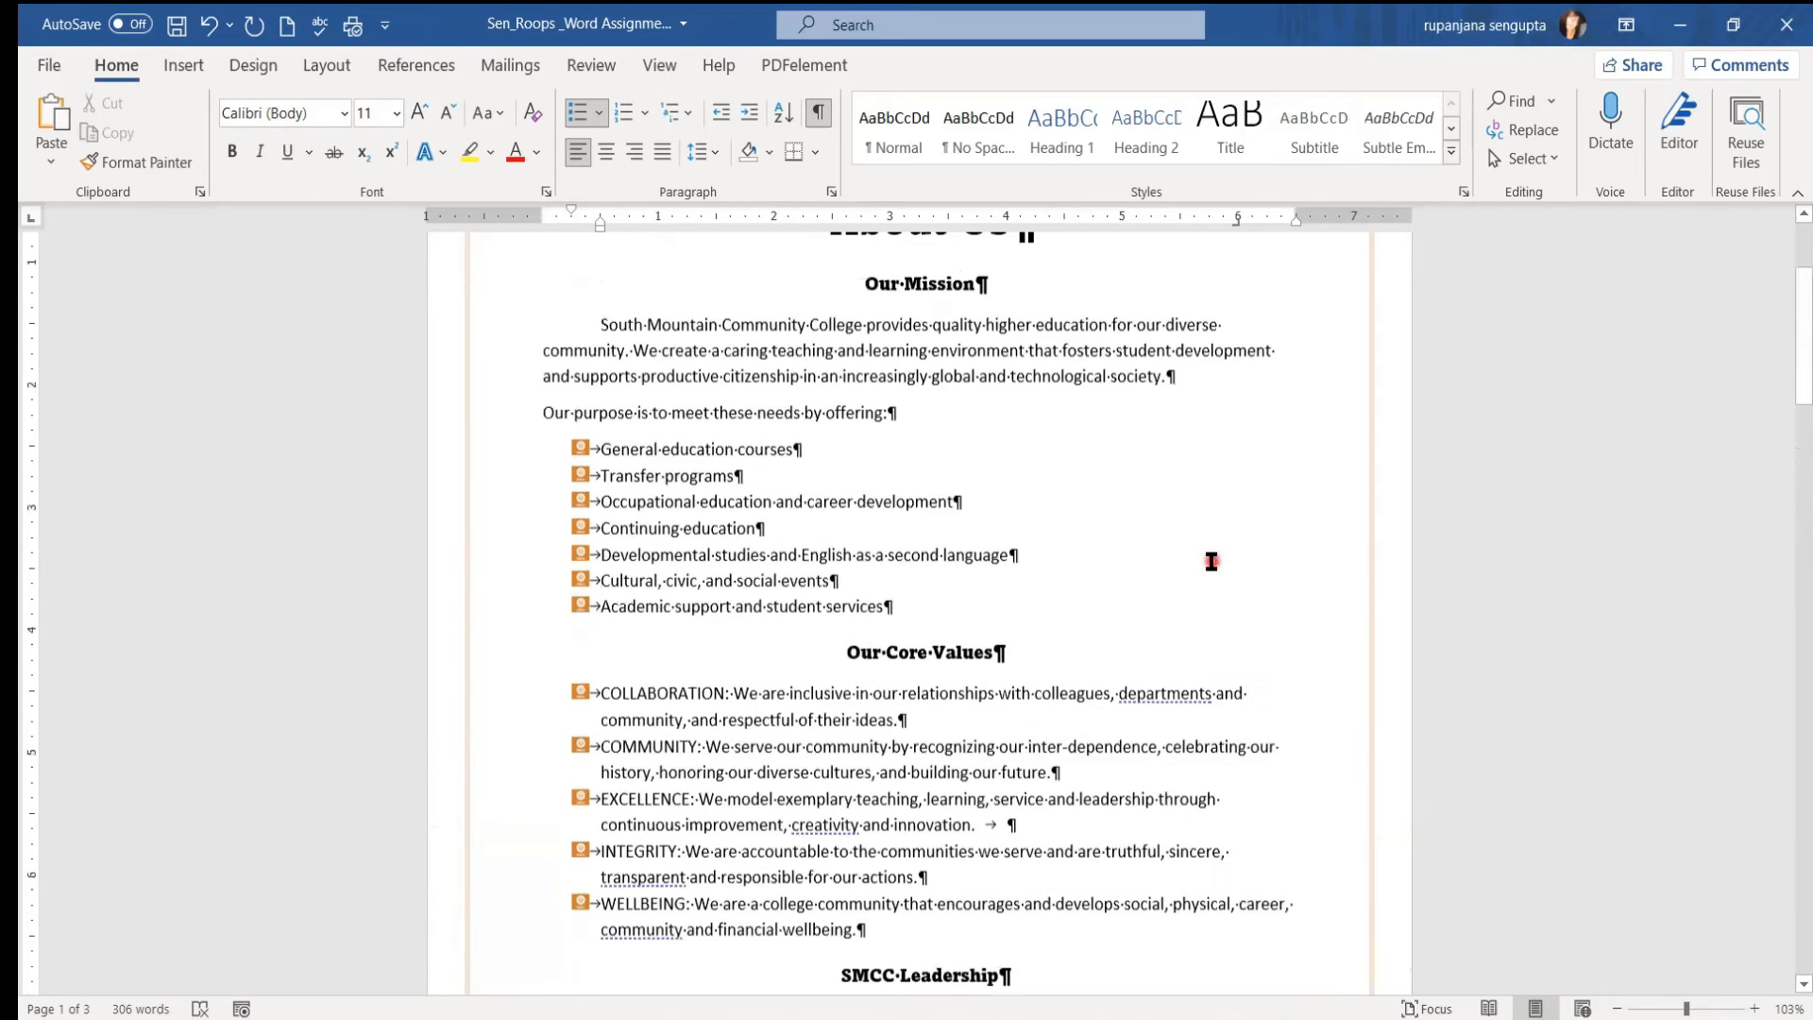
scroll(1211, 561, down, 2)
scroll(1211, 562, down, 10)
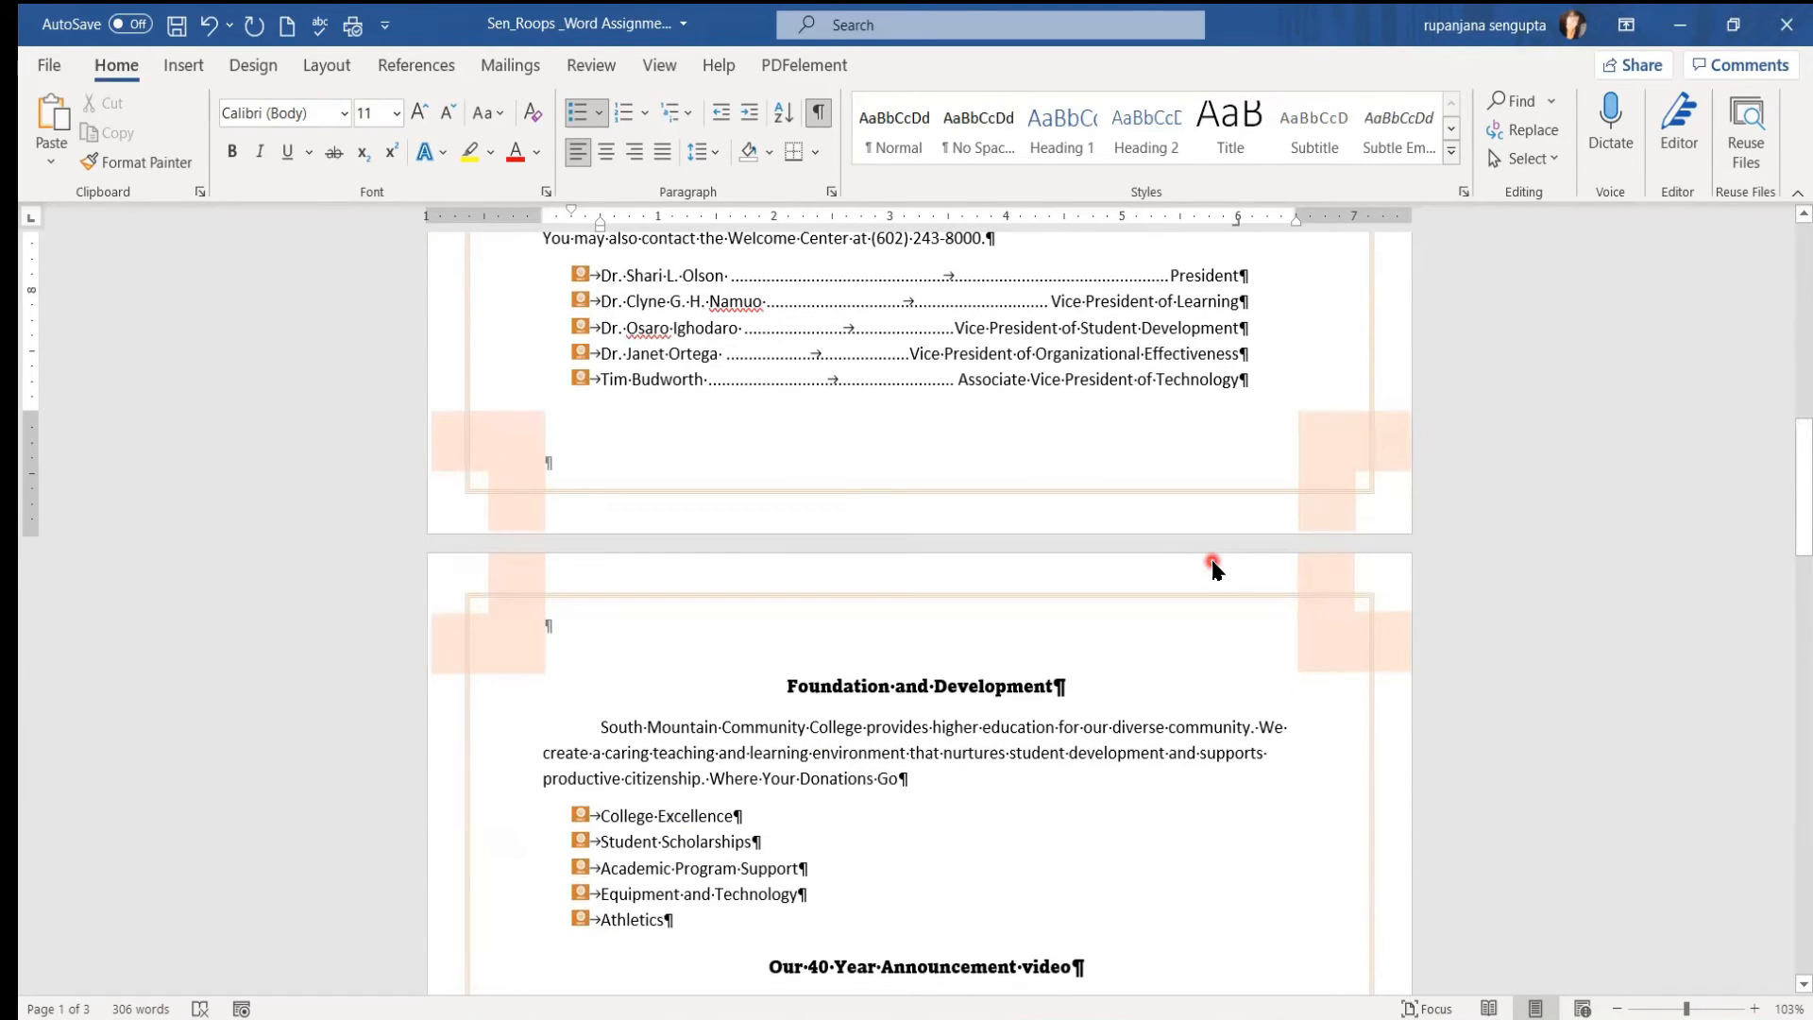
scroll(1212, 567, up, 4)
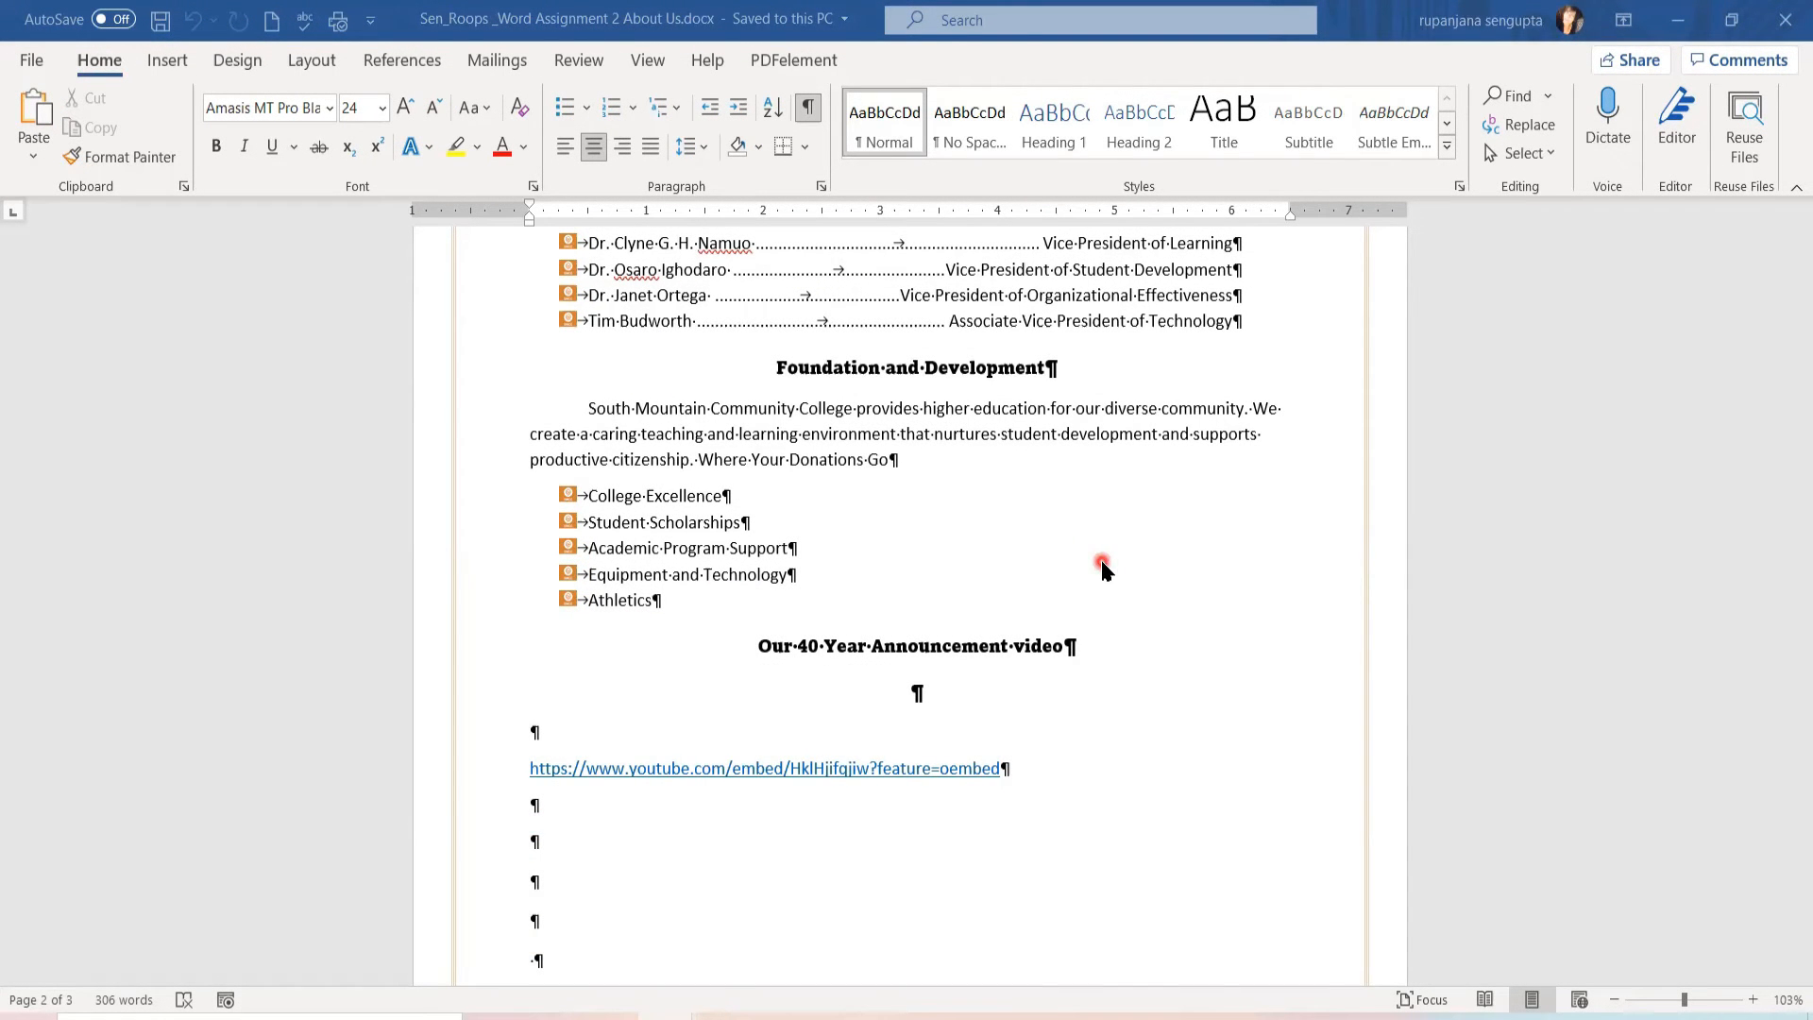
Step: Set the font size of the Our Mission heading to 14
scroll(1101, 559, up, 5)
scroll(1109, 559, up, 8)
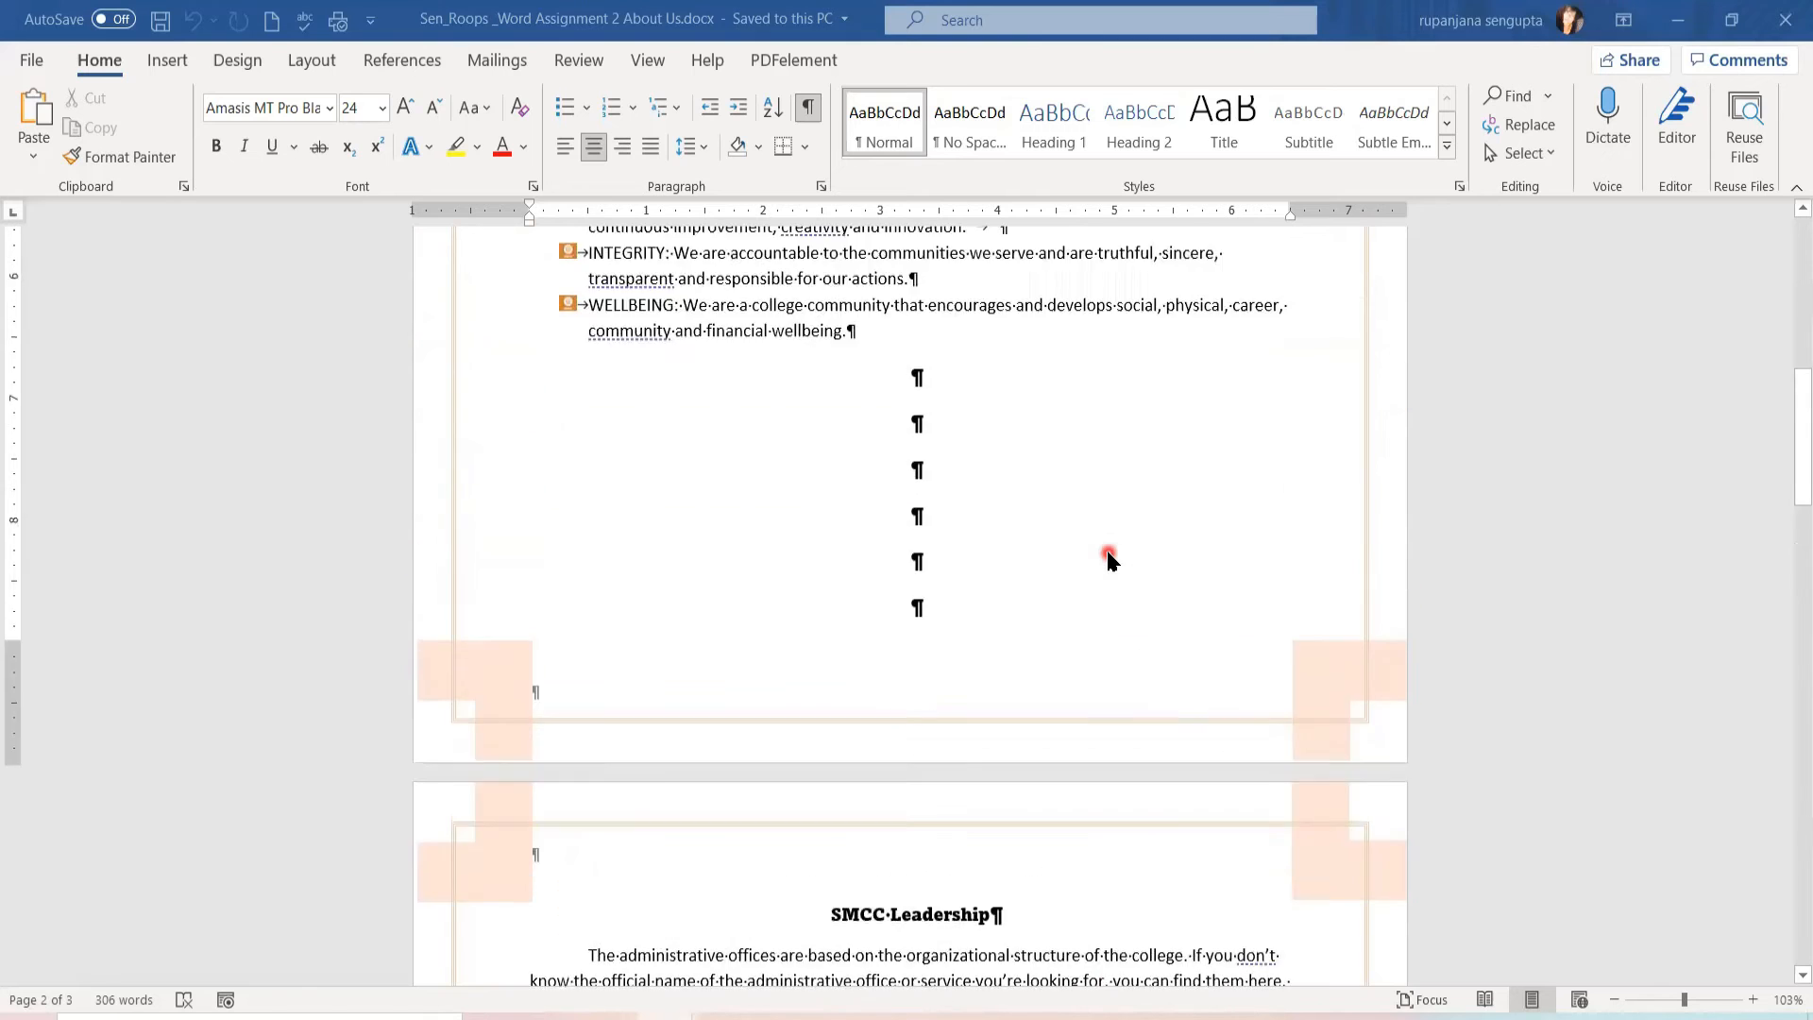
click(904, 523)
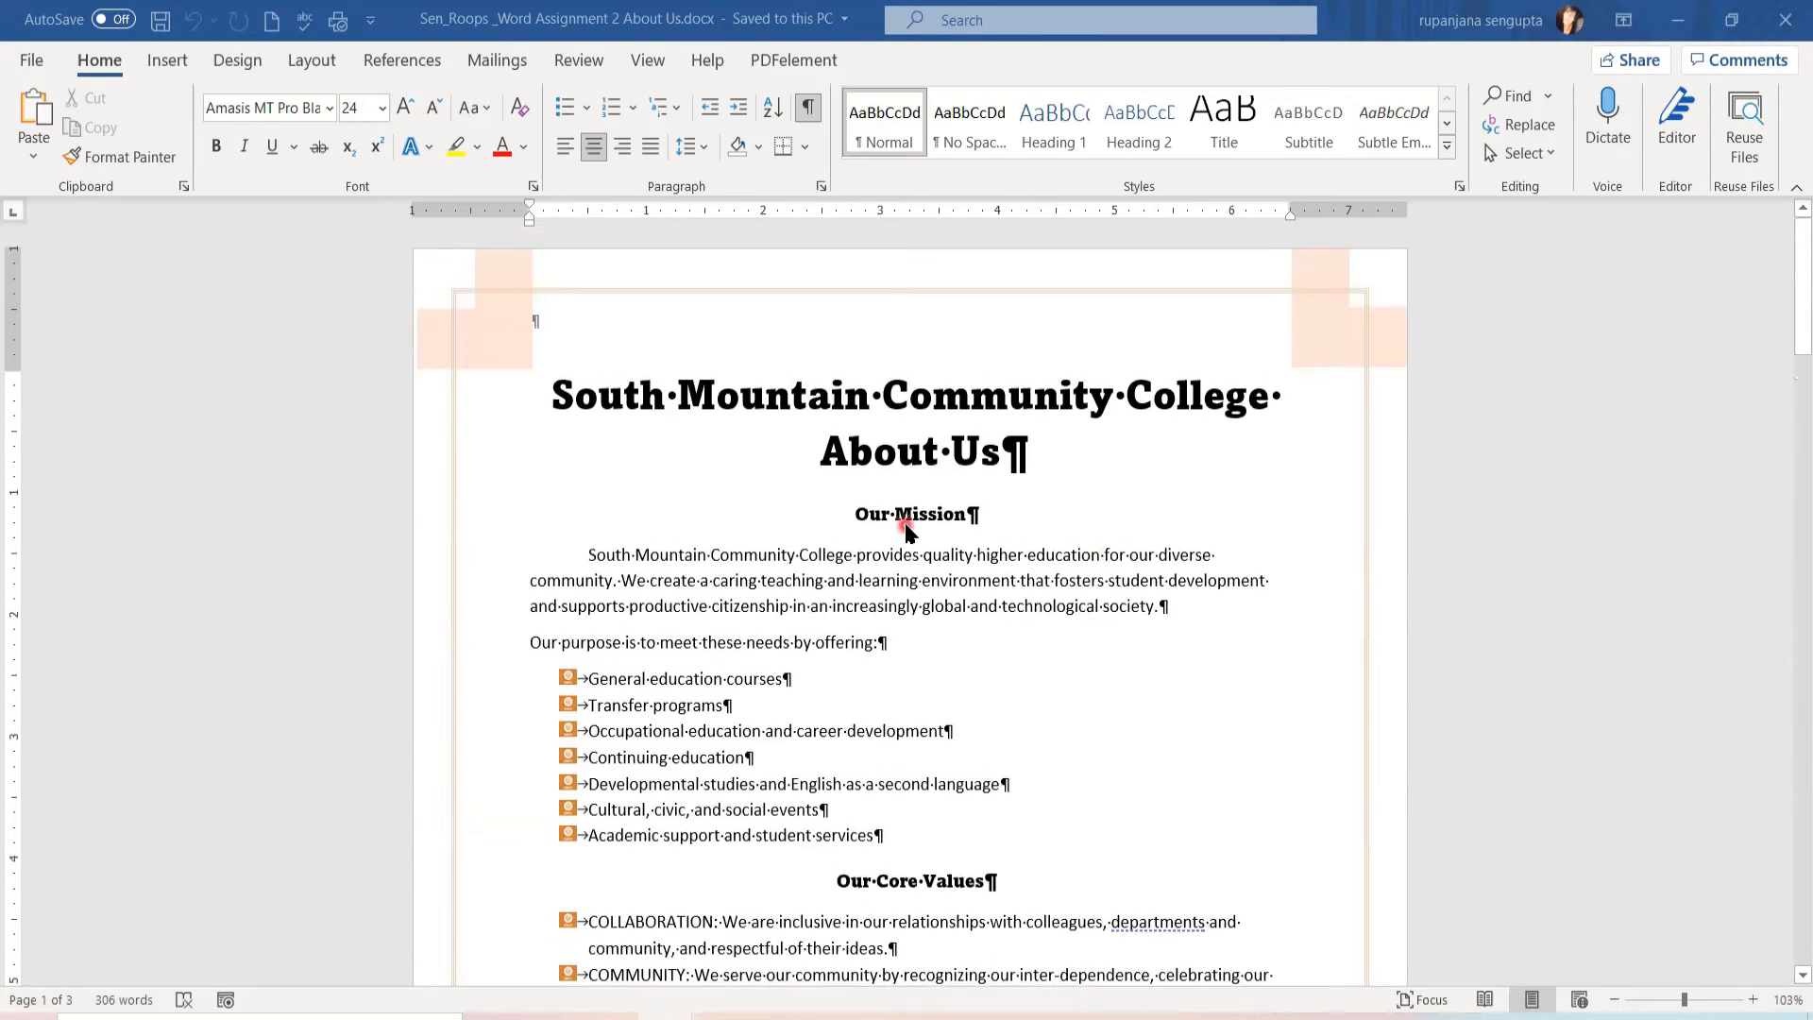
click(855, 518)
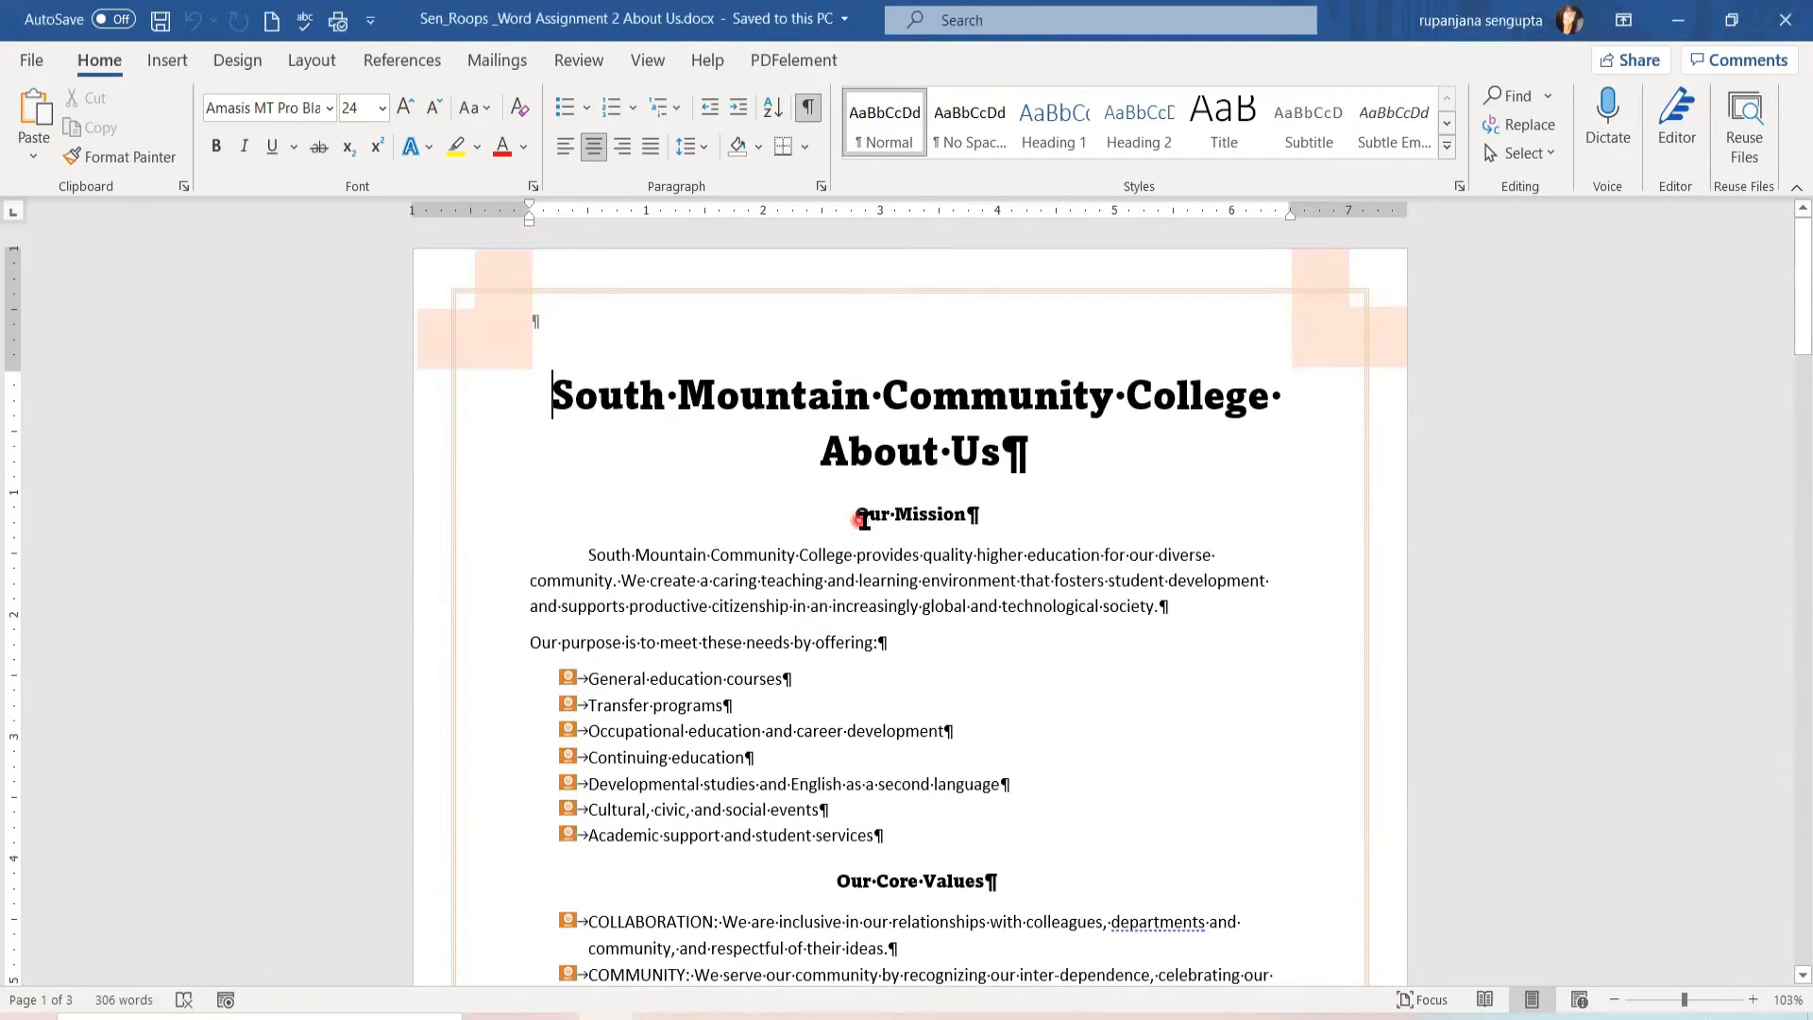
click(963, 511)
drag(963, 511, 853, 515)
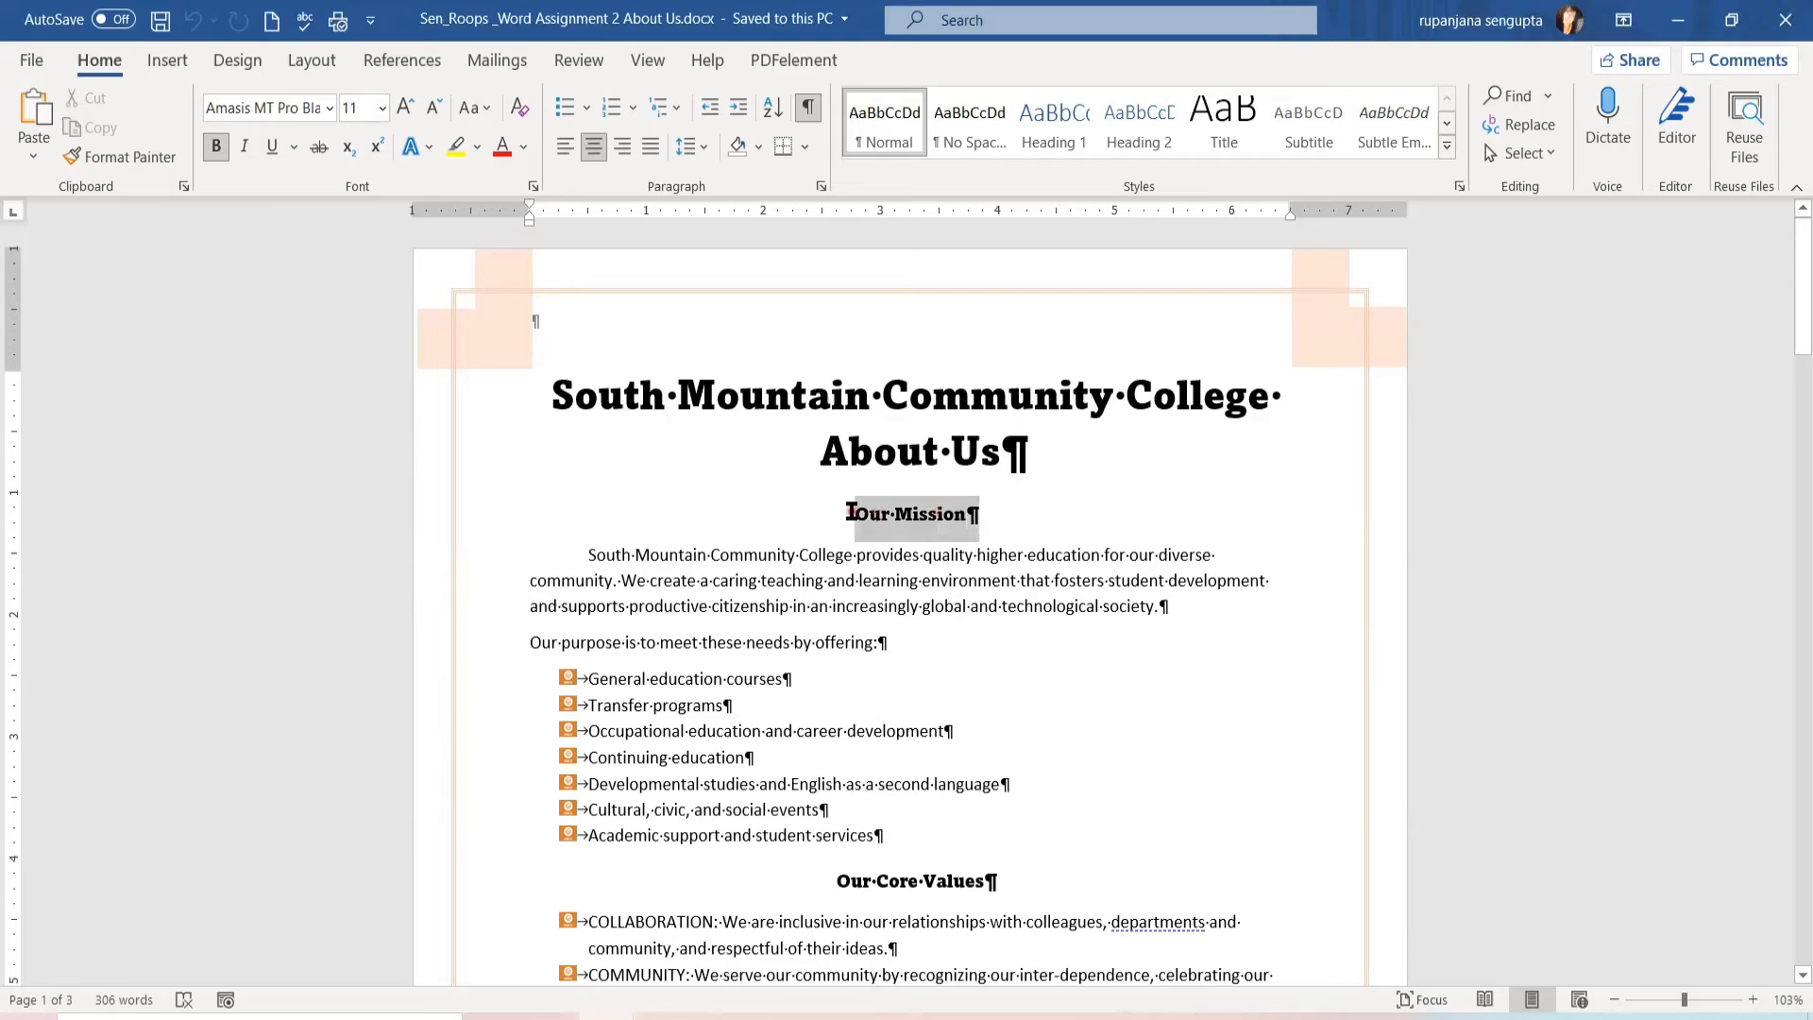
click(375, 113)
text(14)
key(Return)
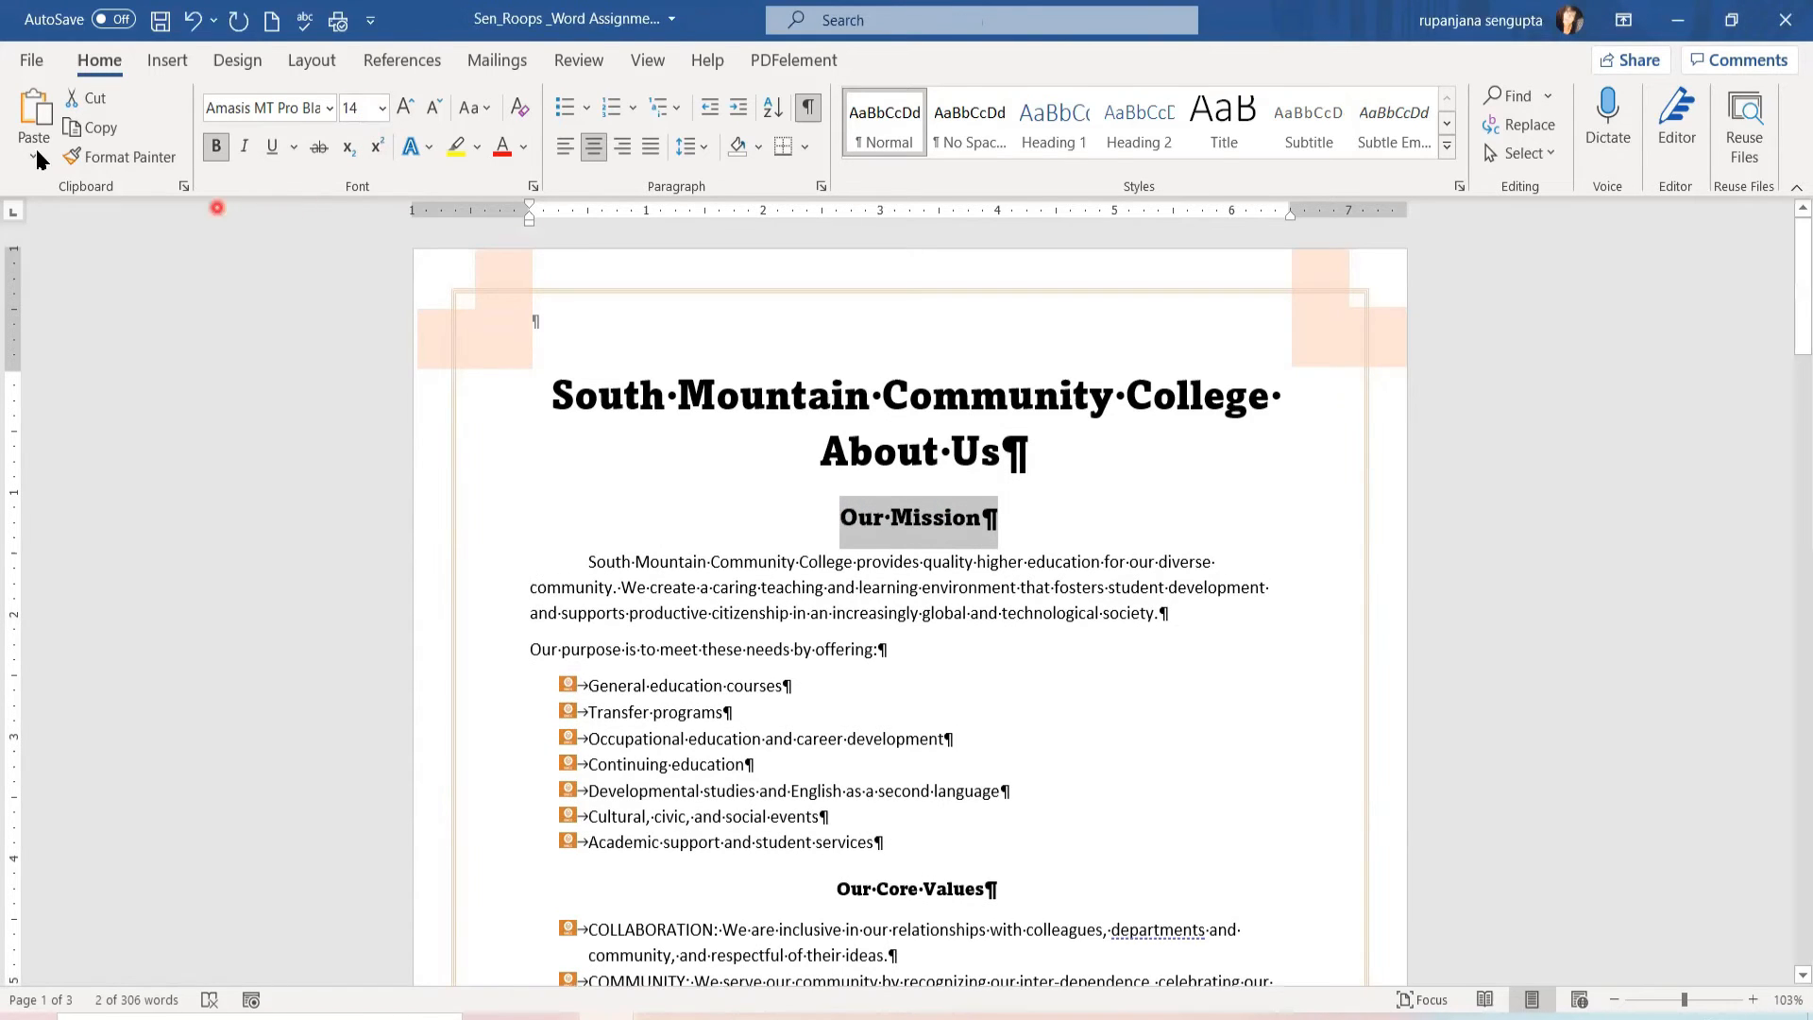
Step: Copy the Our Mission formatting to Our Core Values, SMCC Leadership, Foundation and Development, and Our 40 Year Announcement video with Format Painter
click(103, 157)
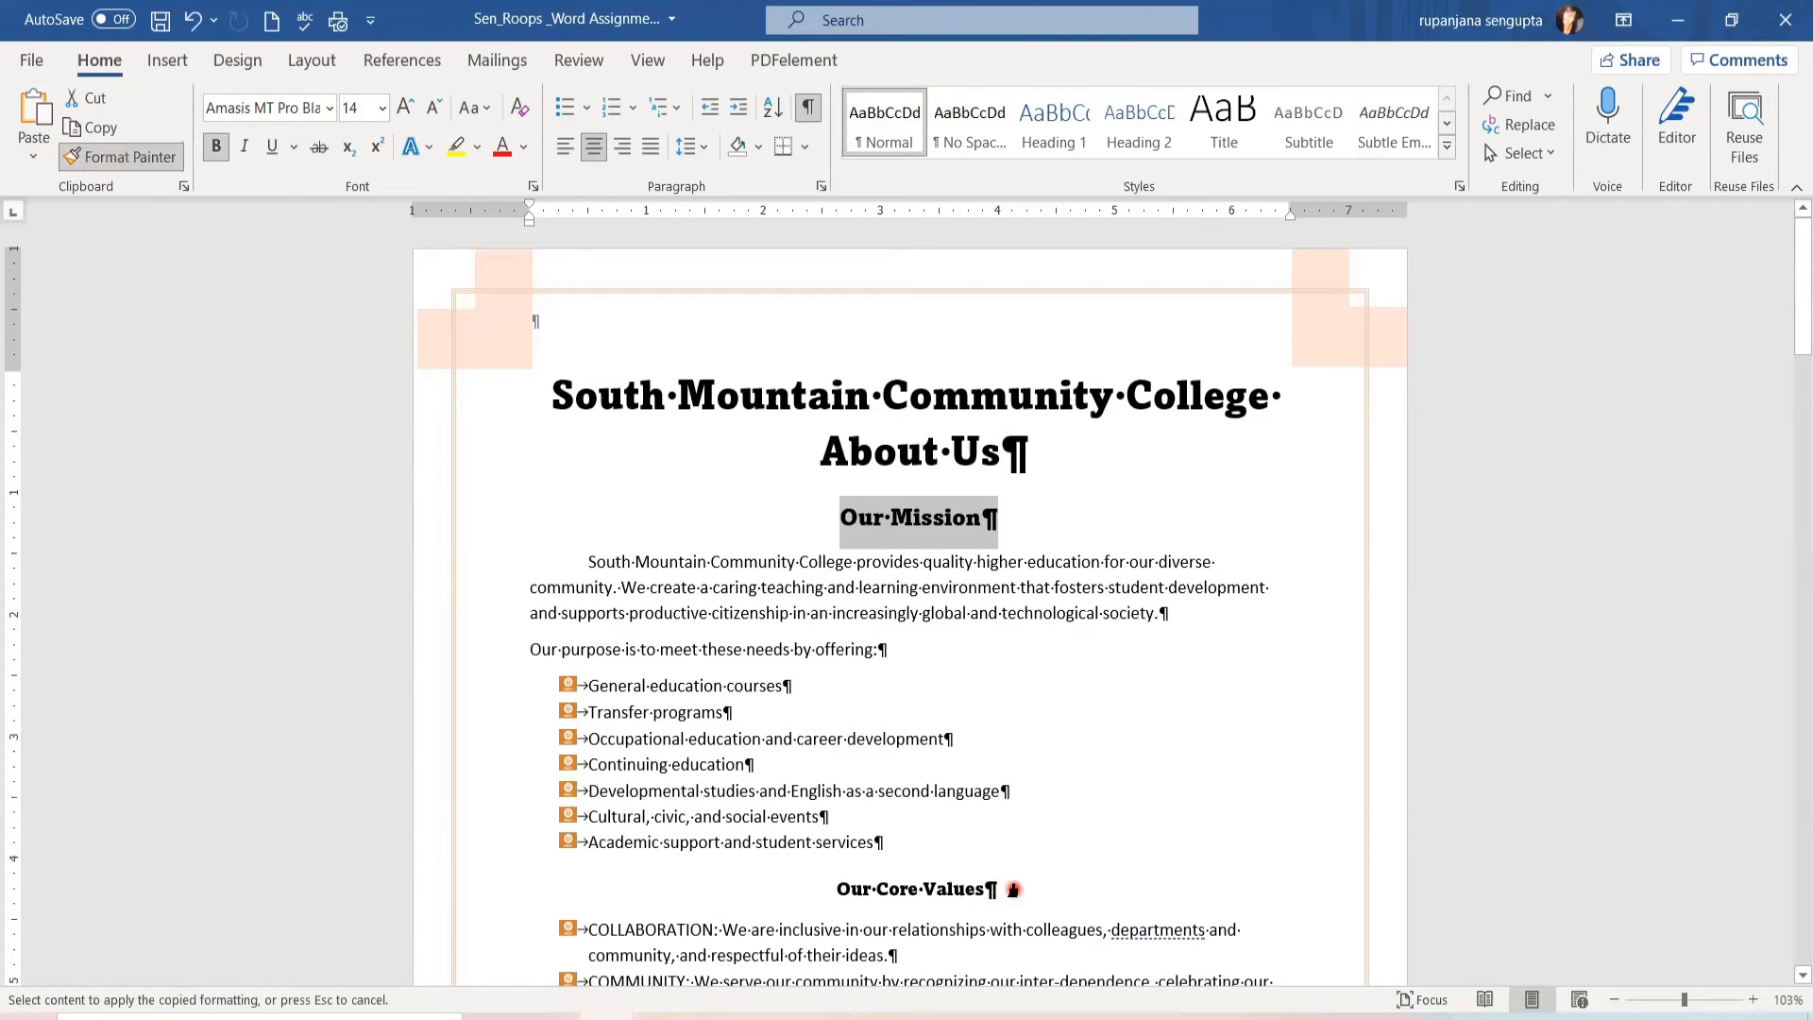
click(987, 888)
scroll(991, 631, down, 2)
scroll(992, 631, down, 15)
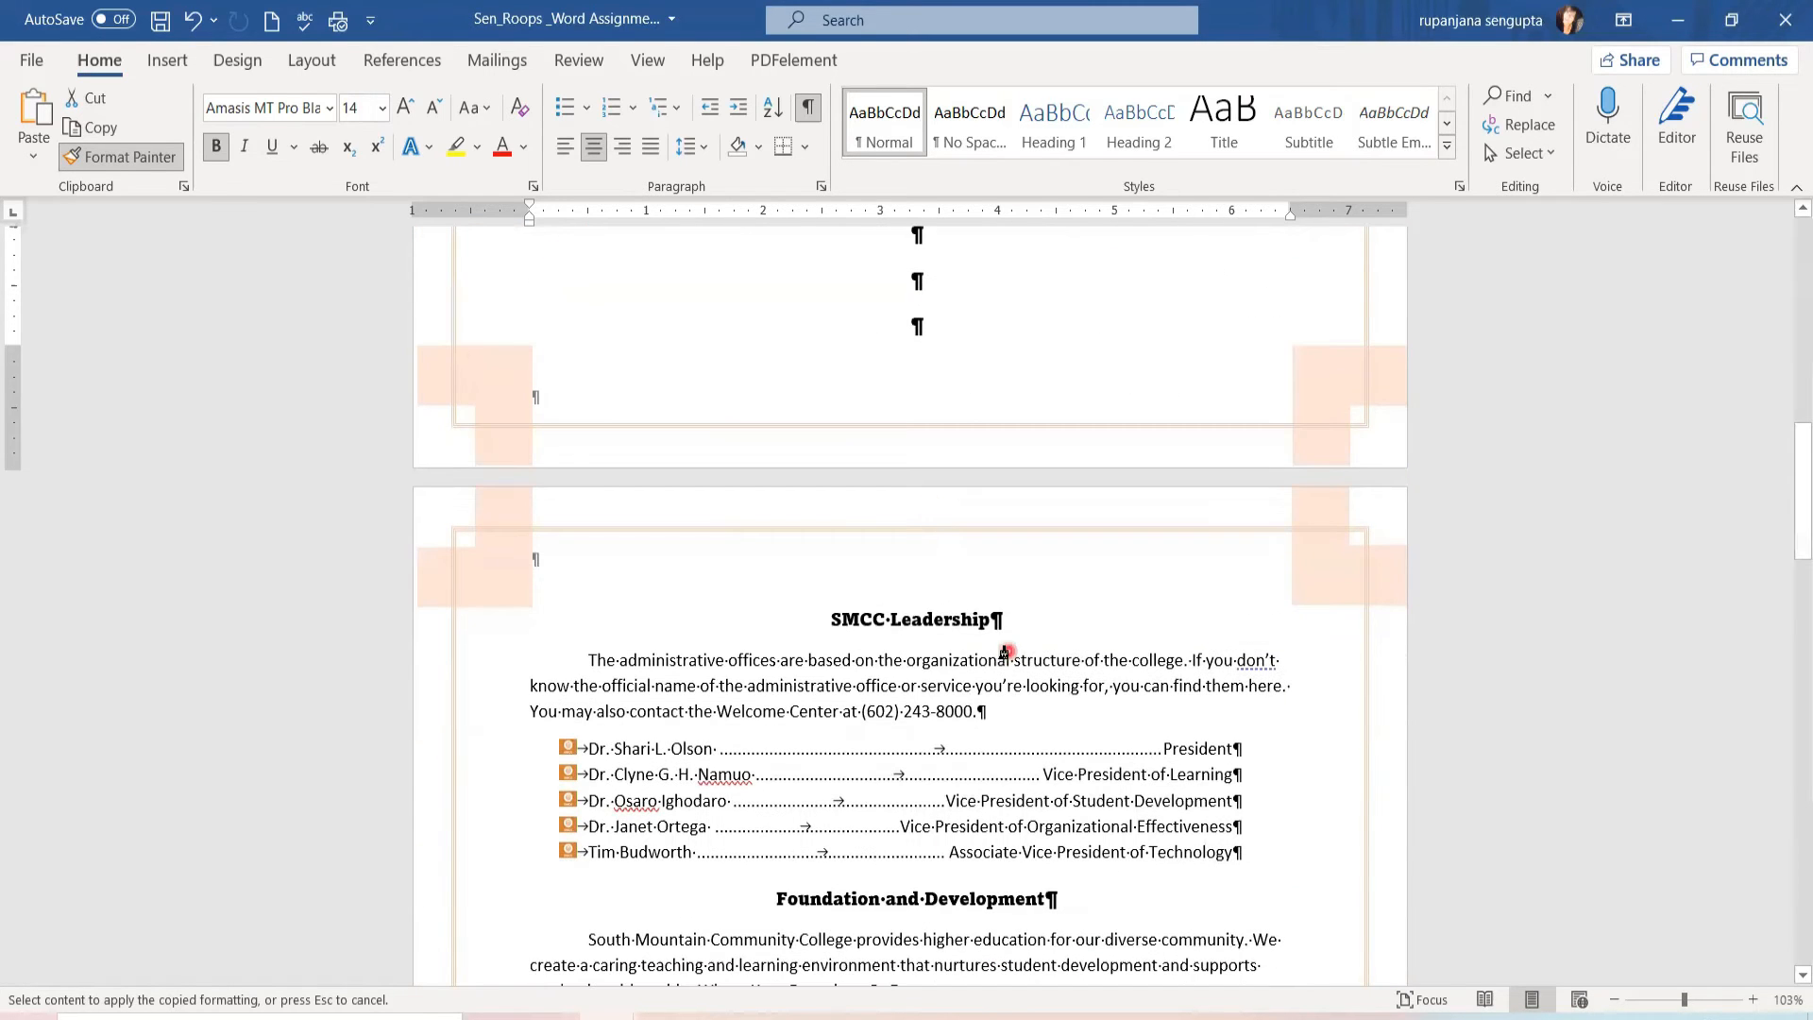
drag(982, 623, 830, 625)
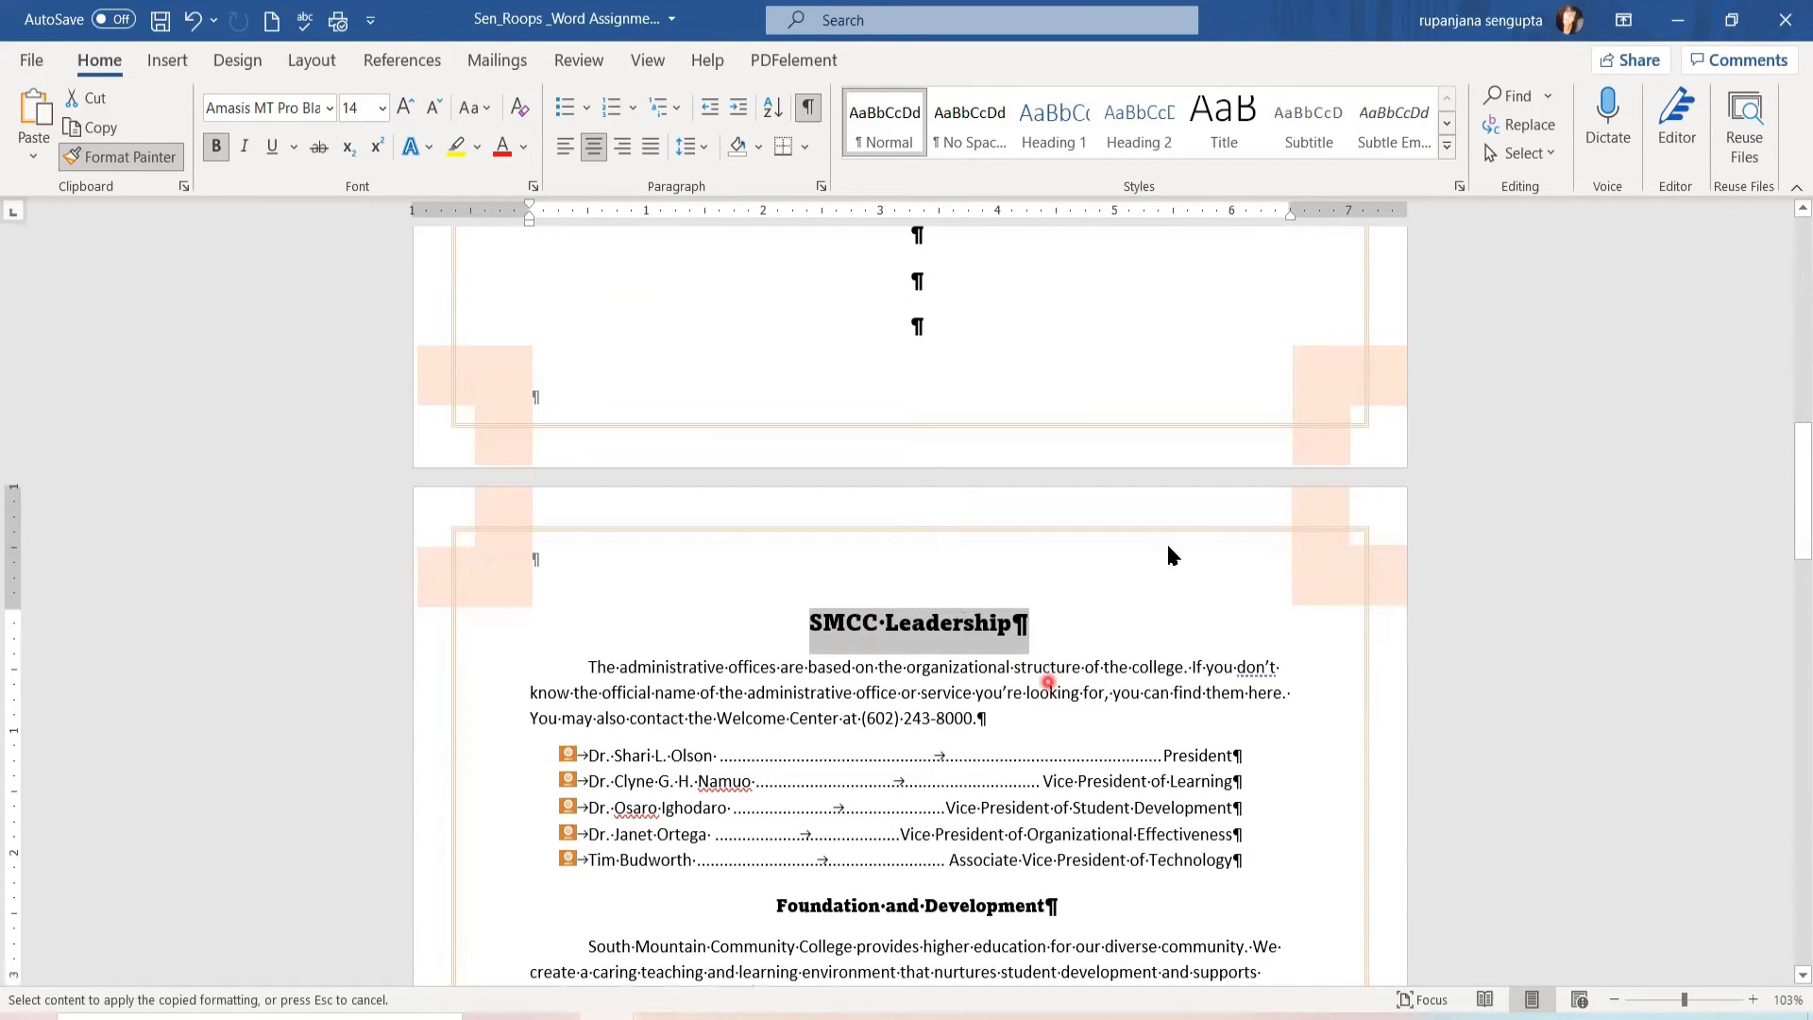
scroll(1161, 557, down, 6)
mouse_move(1034, 553)
mouse_down()
mouse_move(769, 555)
mouse_move(817, 555)
mouse_up()
drag(1086, 836, 913, 831)
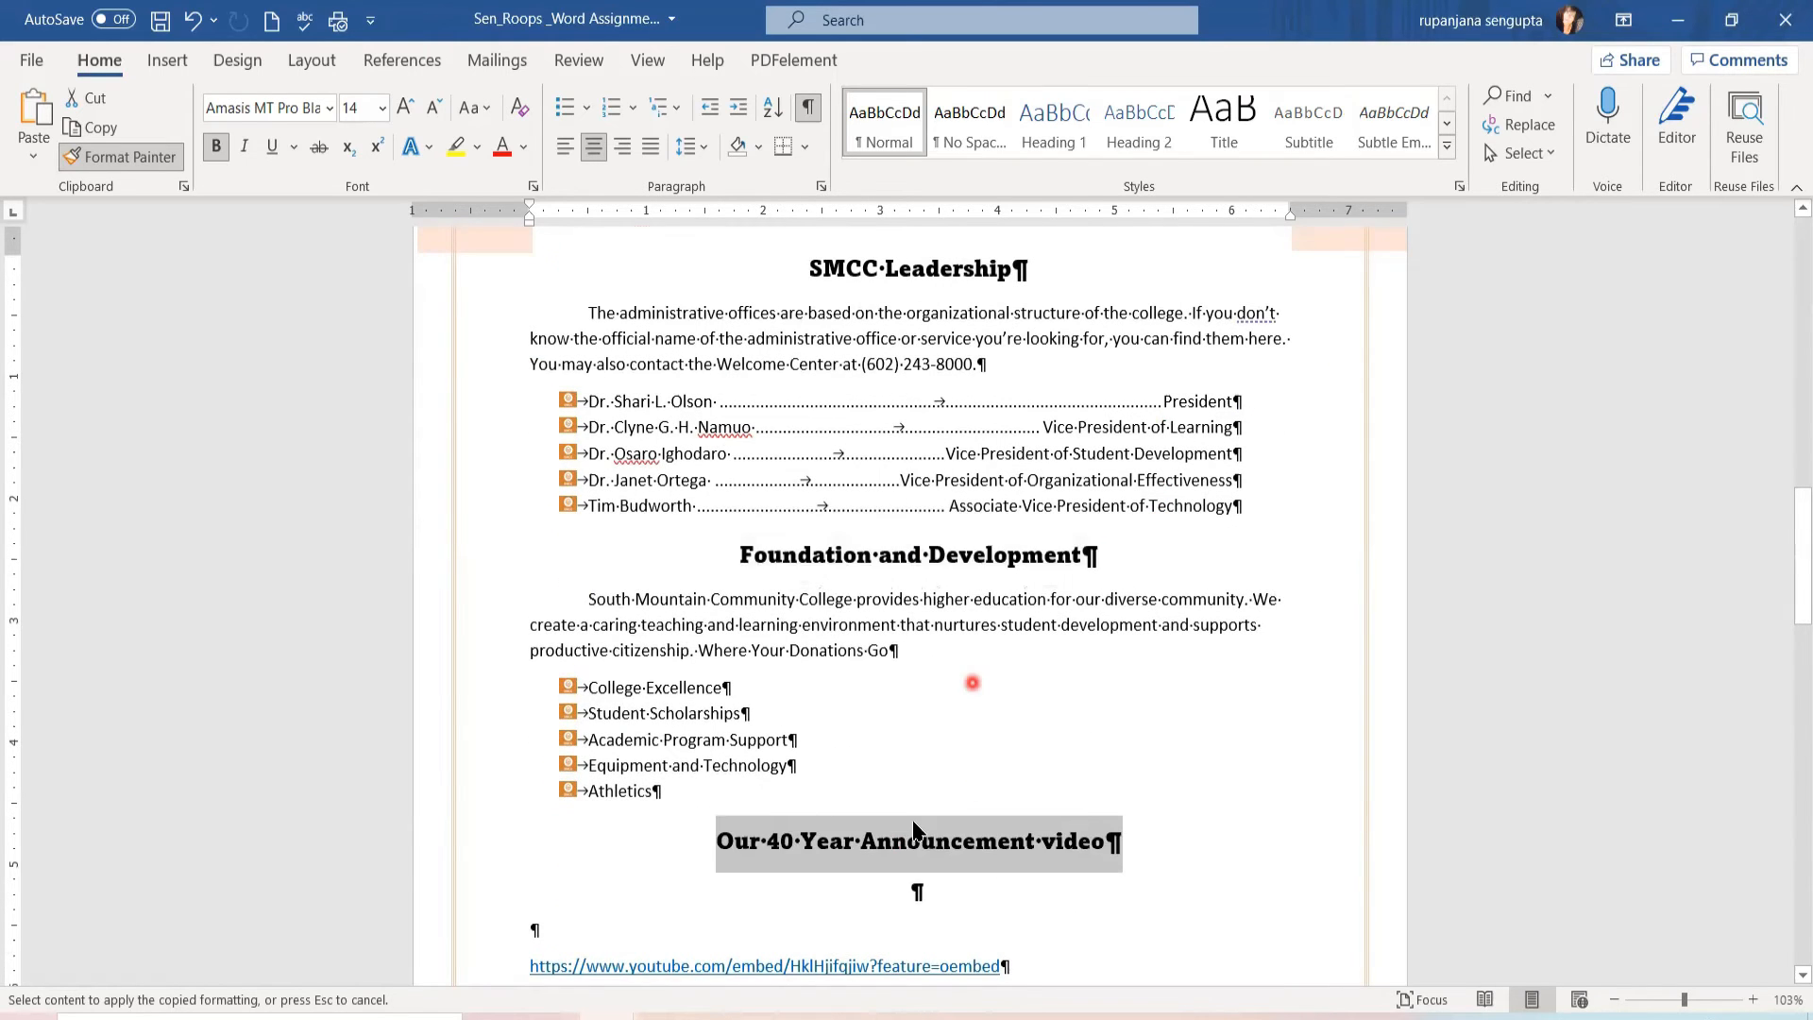
Step: Review the layout of the Word Assignment 2 About Us _Solution document, and return to the assignment document
scroll(913, 831, down, 4)
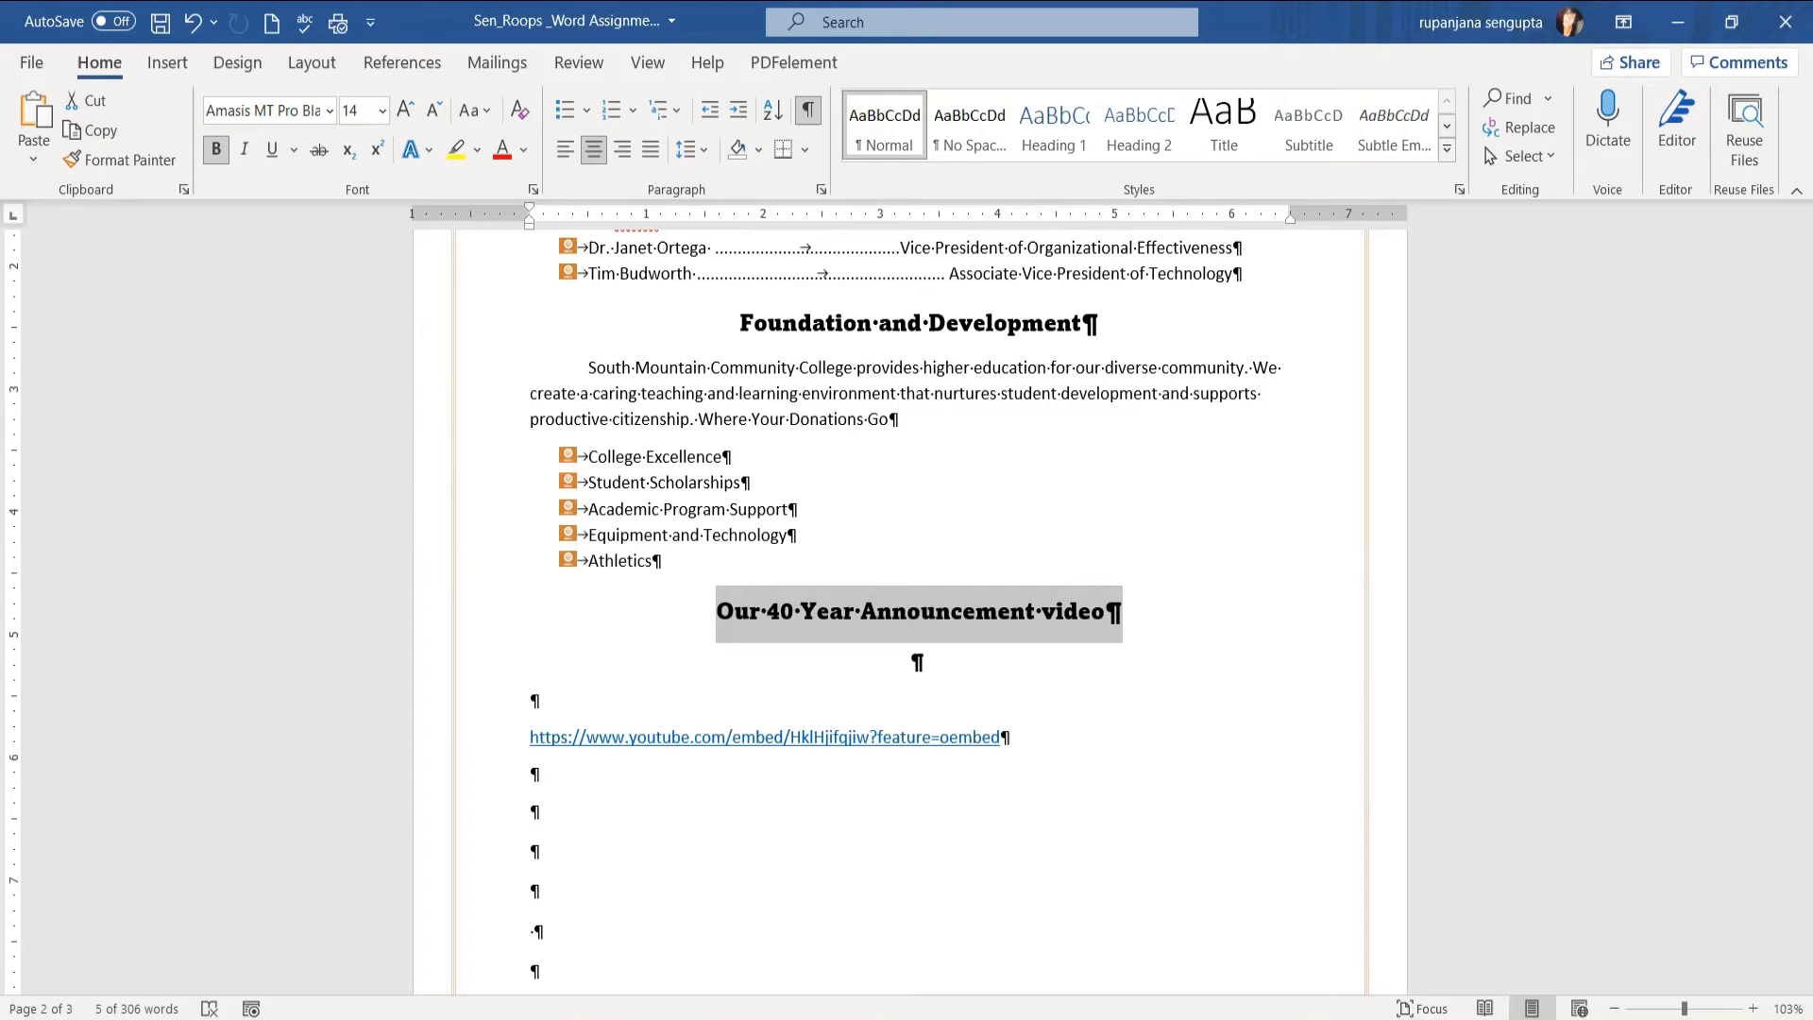
click(502, 923)
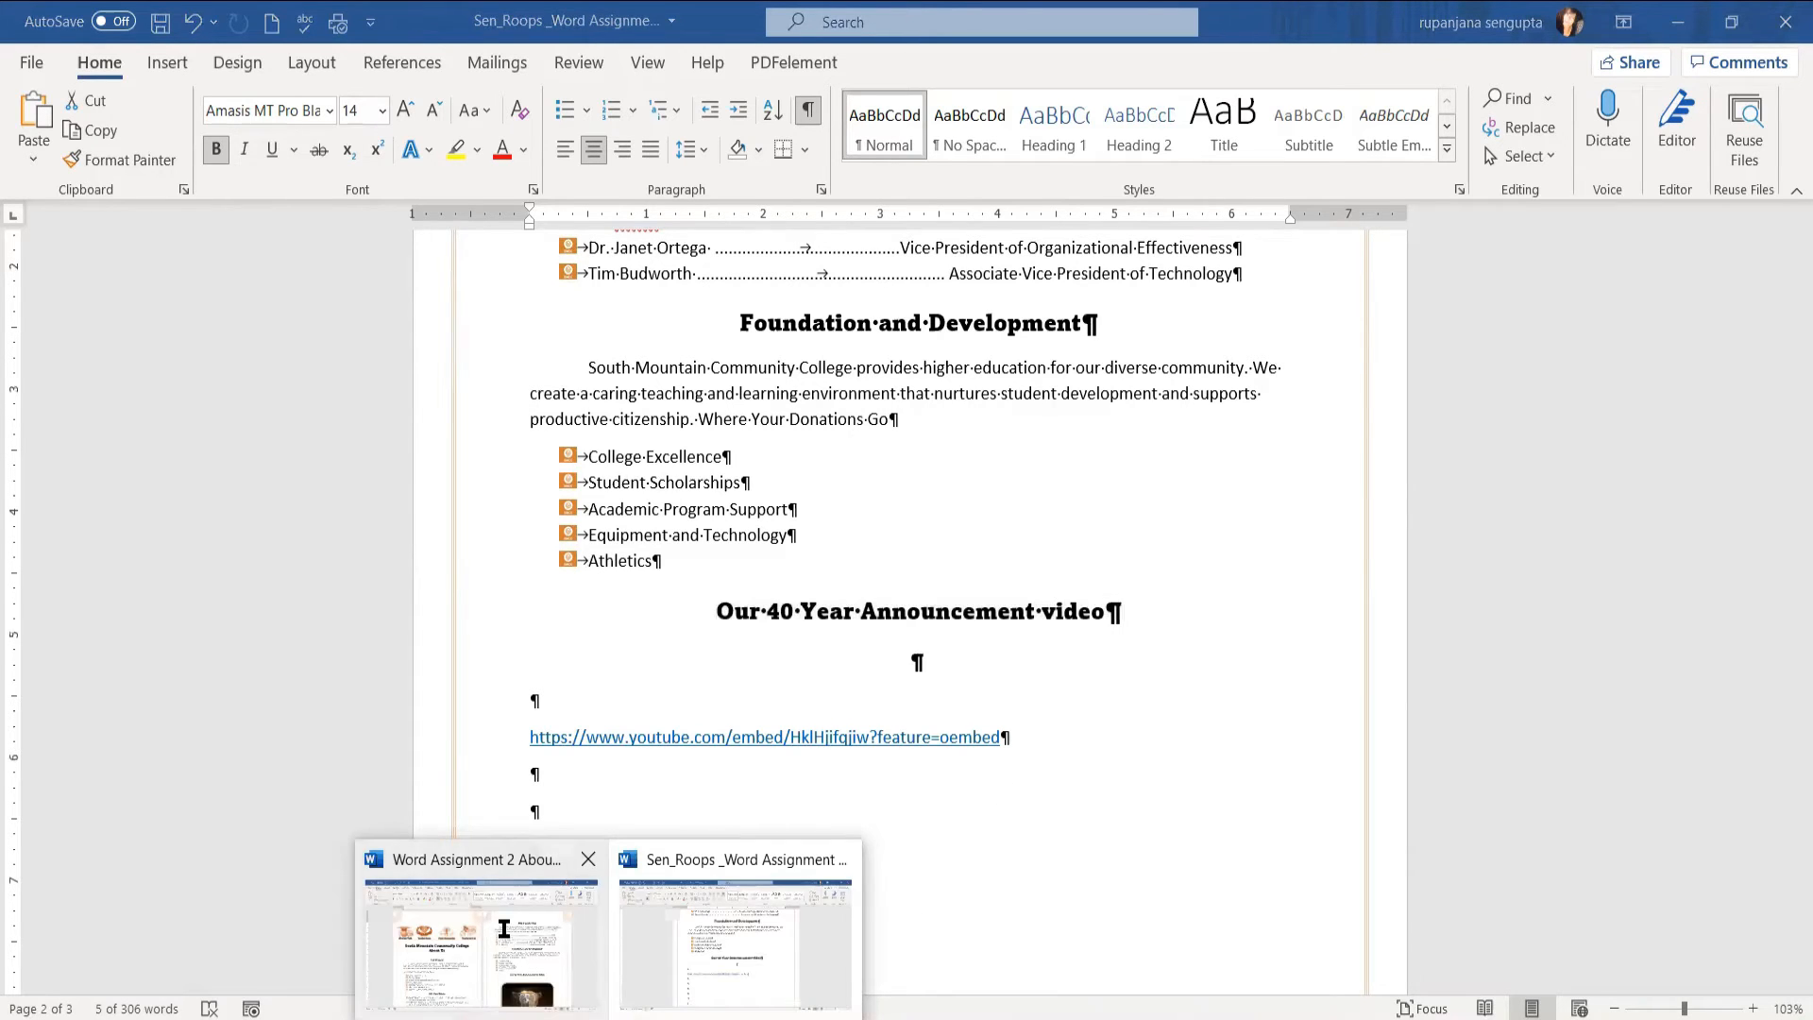
click(607, 476)
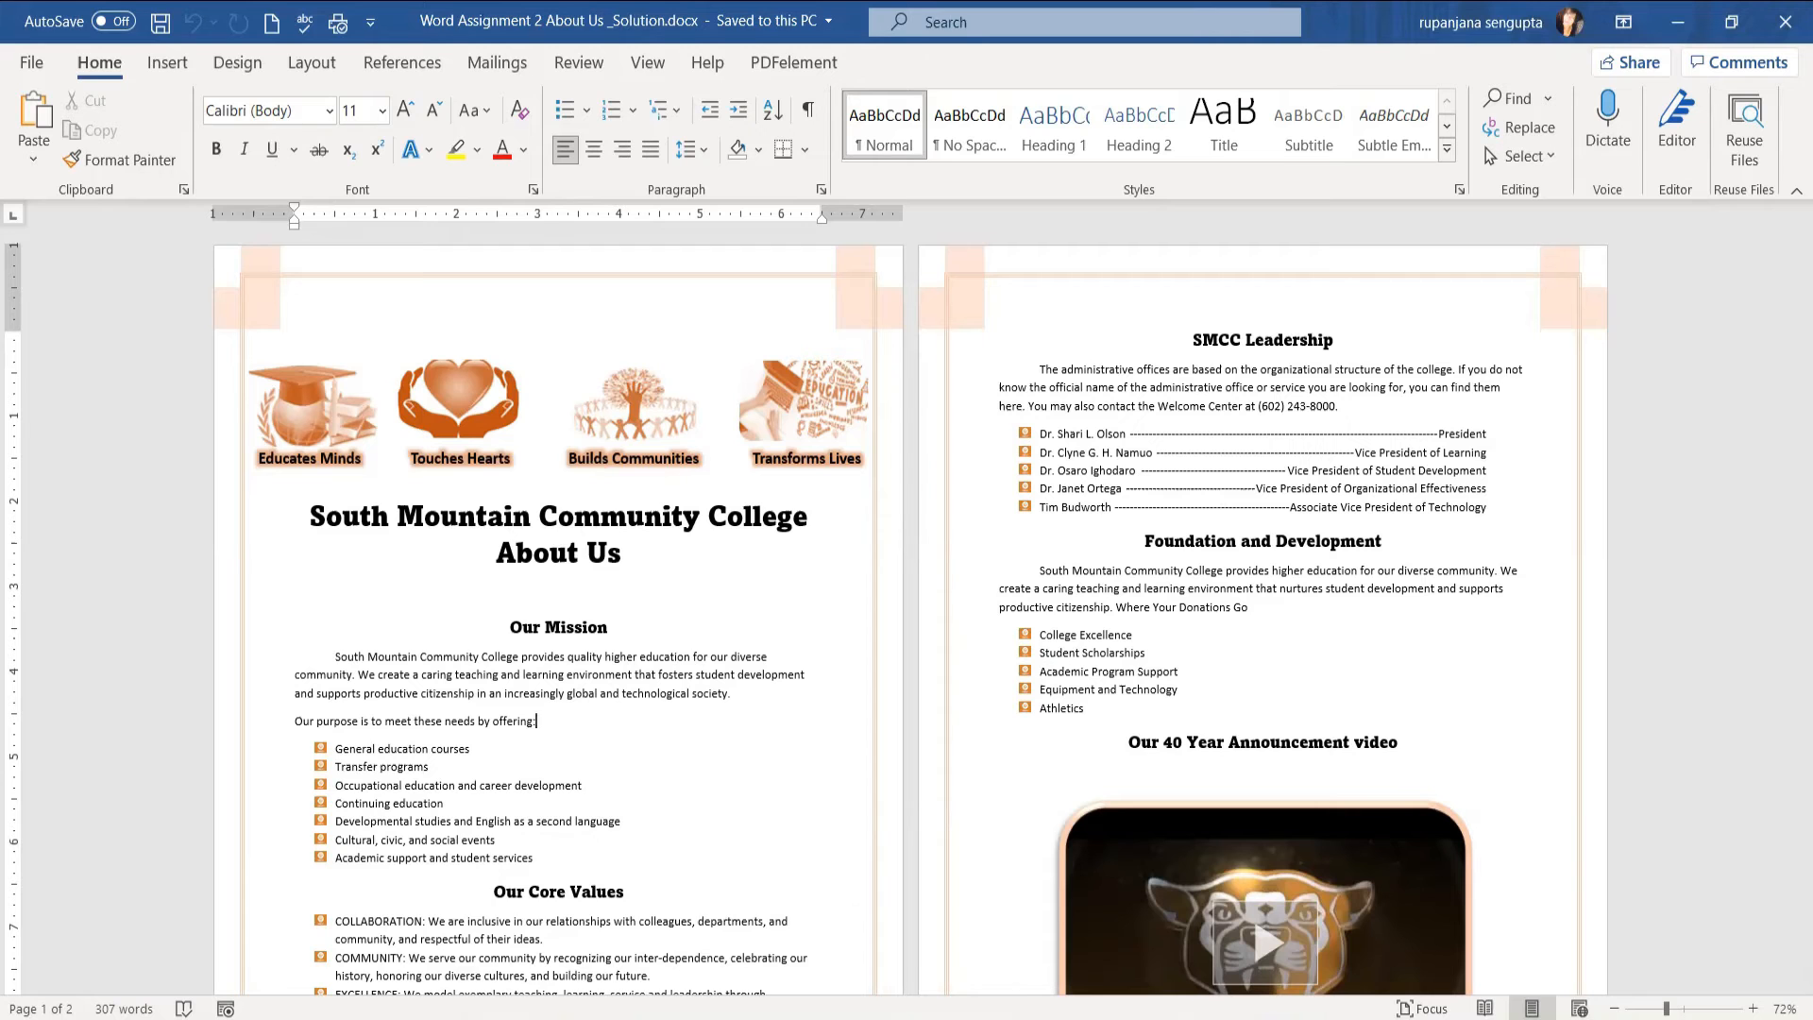
click(751, 927)
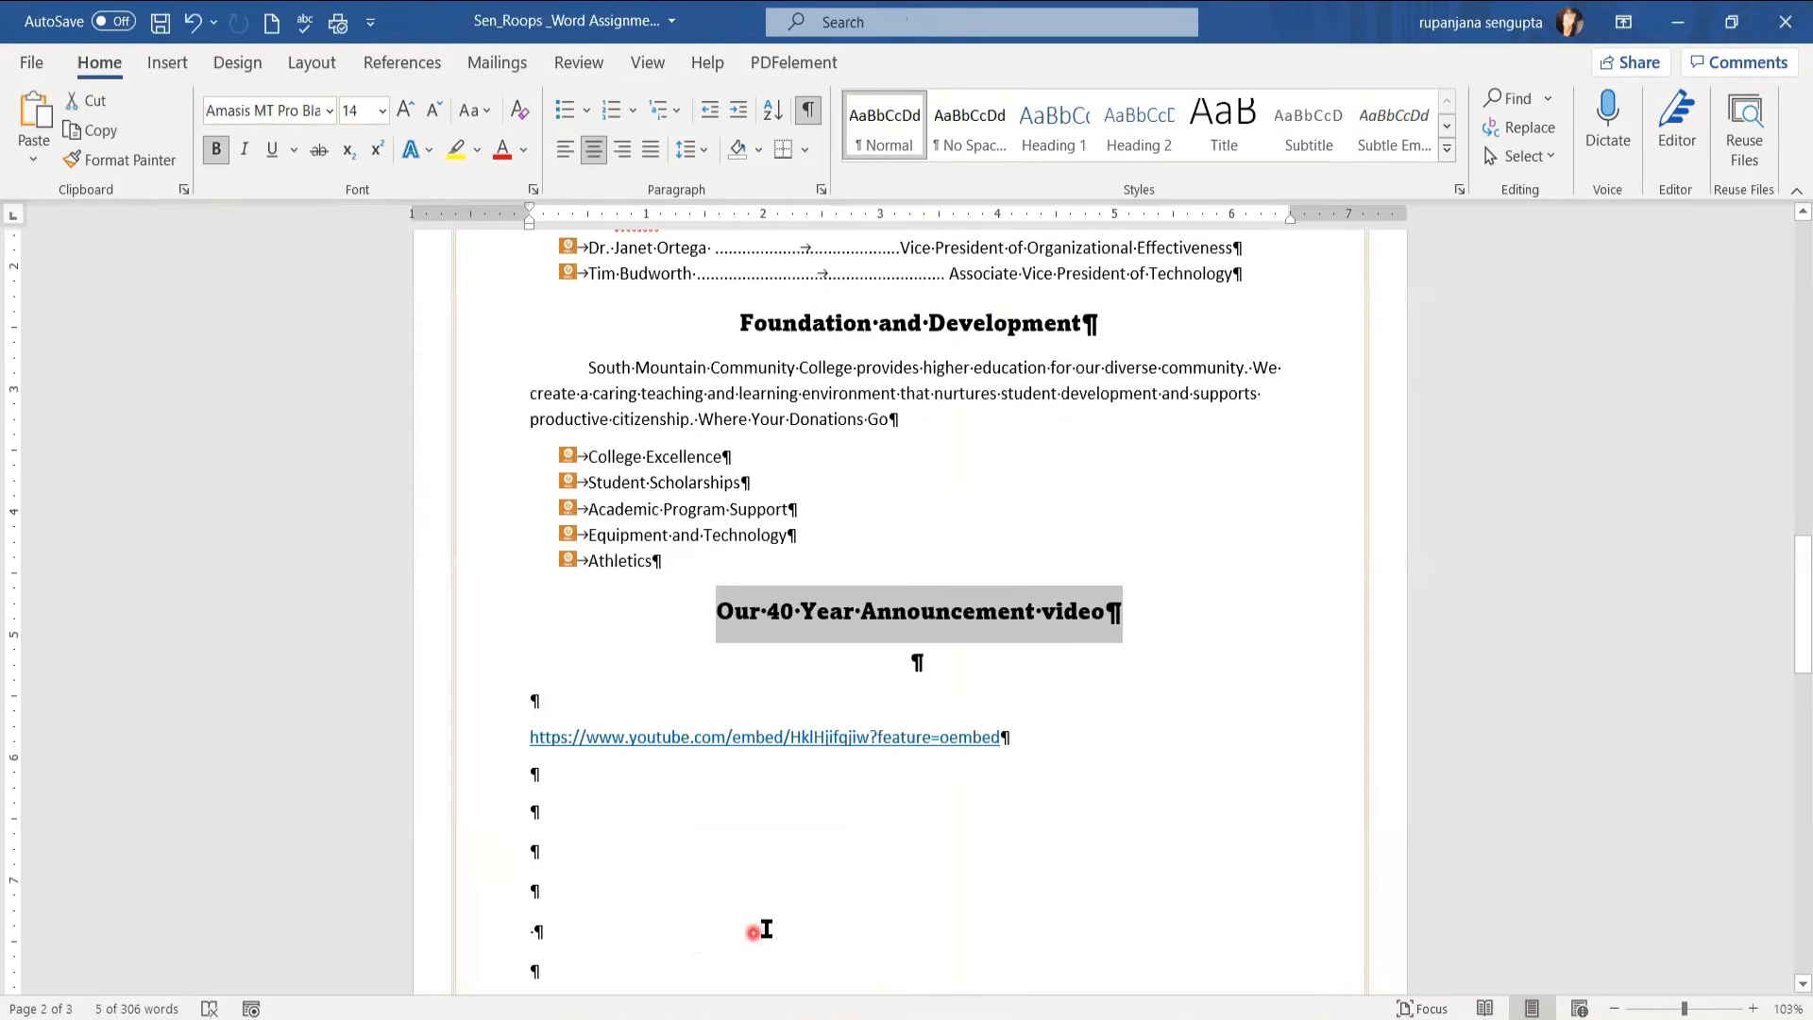
Step: Insert four blank paragraphs after the South Mountain Community College About Us title
click(1161, 561)
scroll(1156, 528, up, 10)
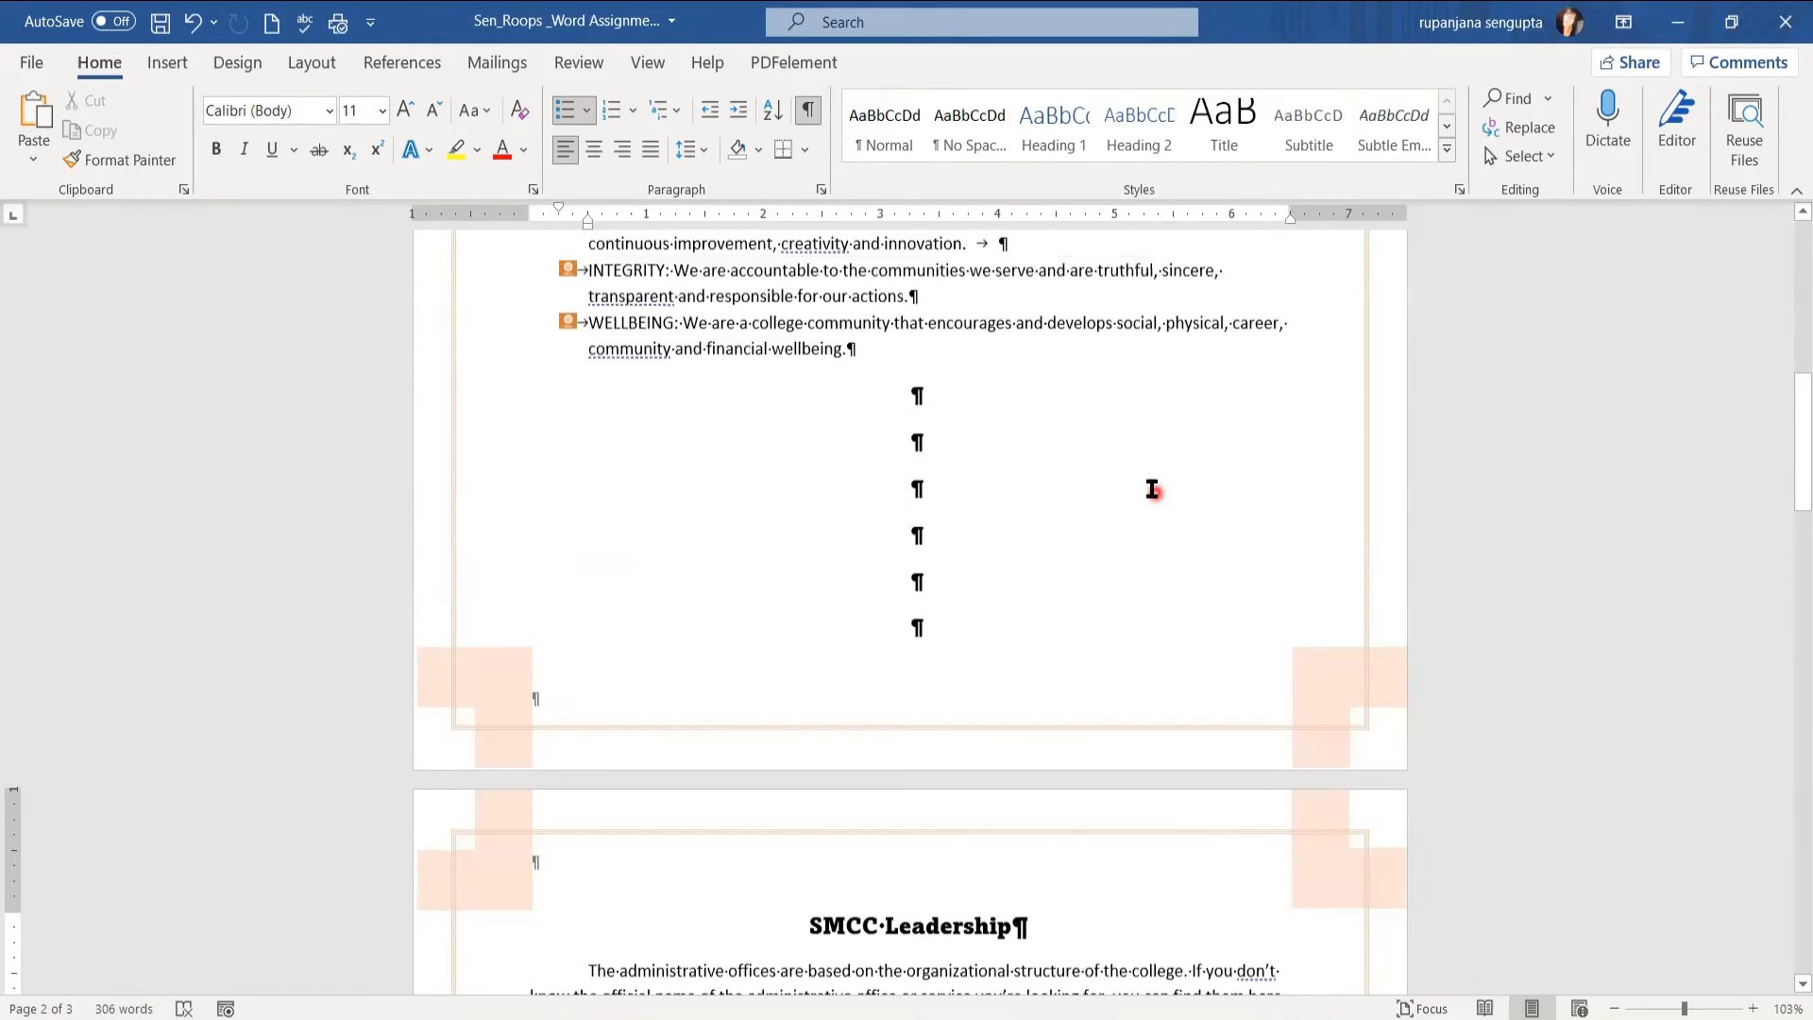
scroll(1152, 489, up, 10)
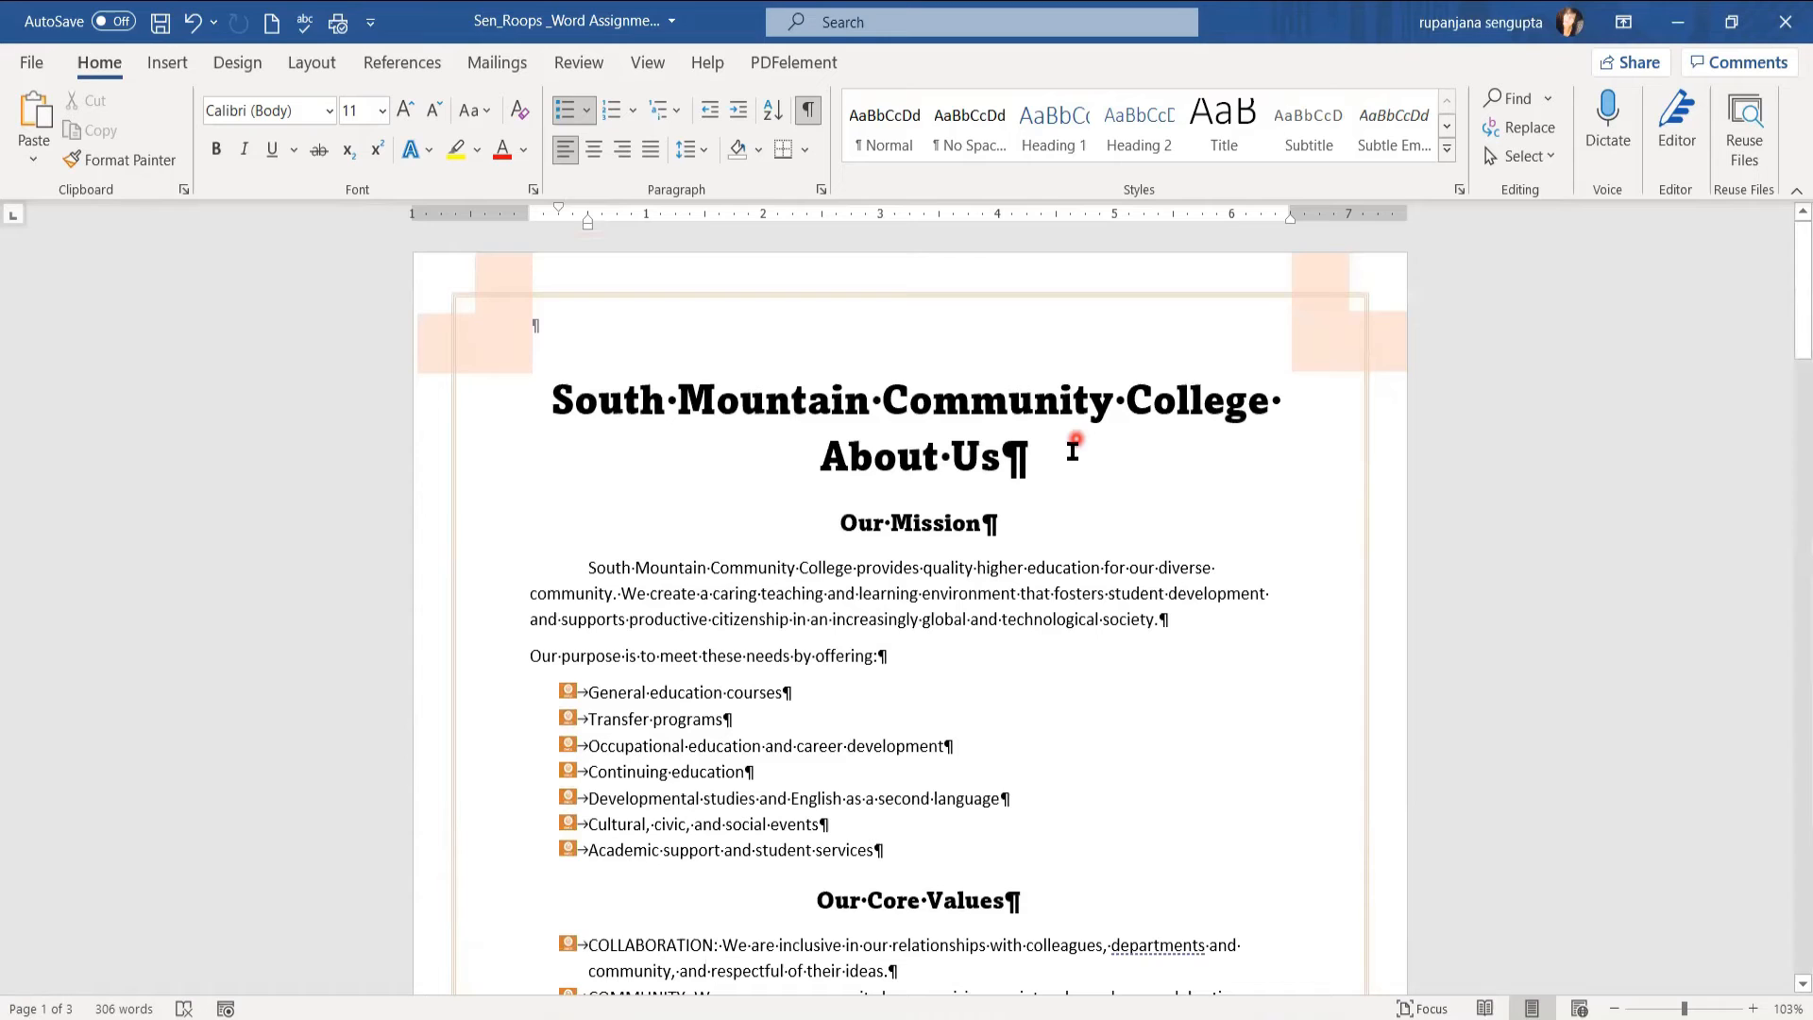
click(1074, 451)
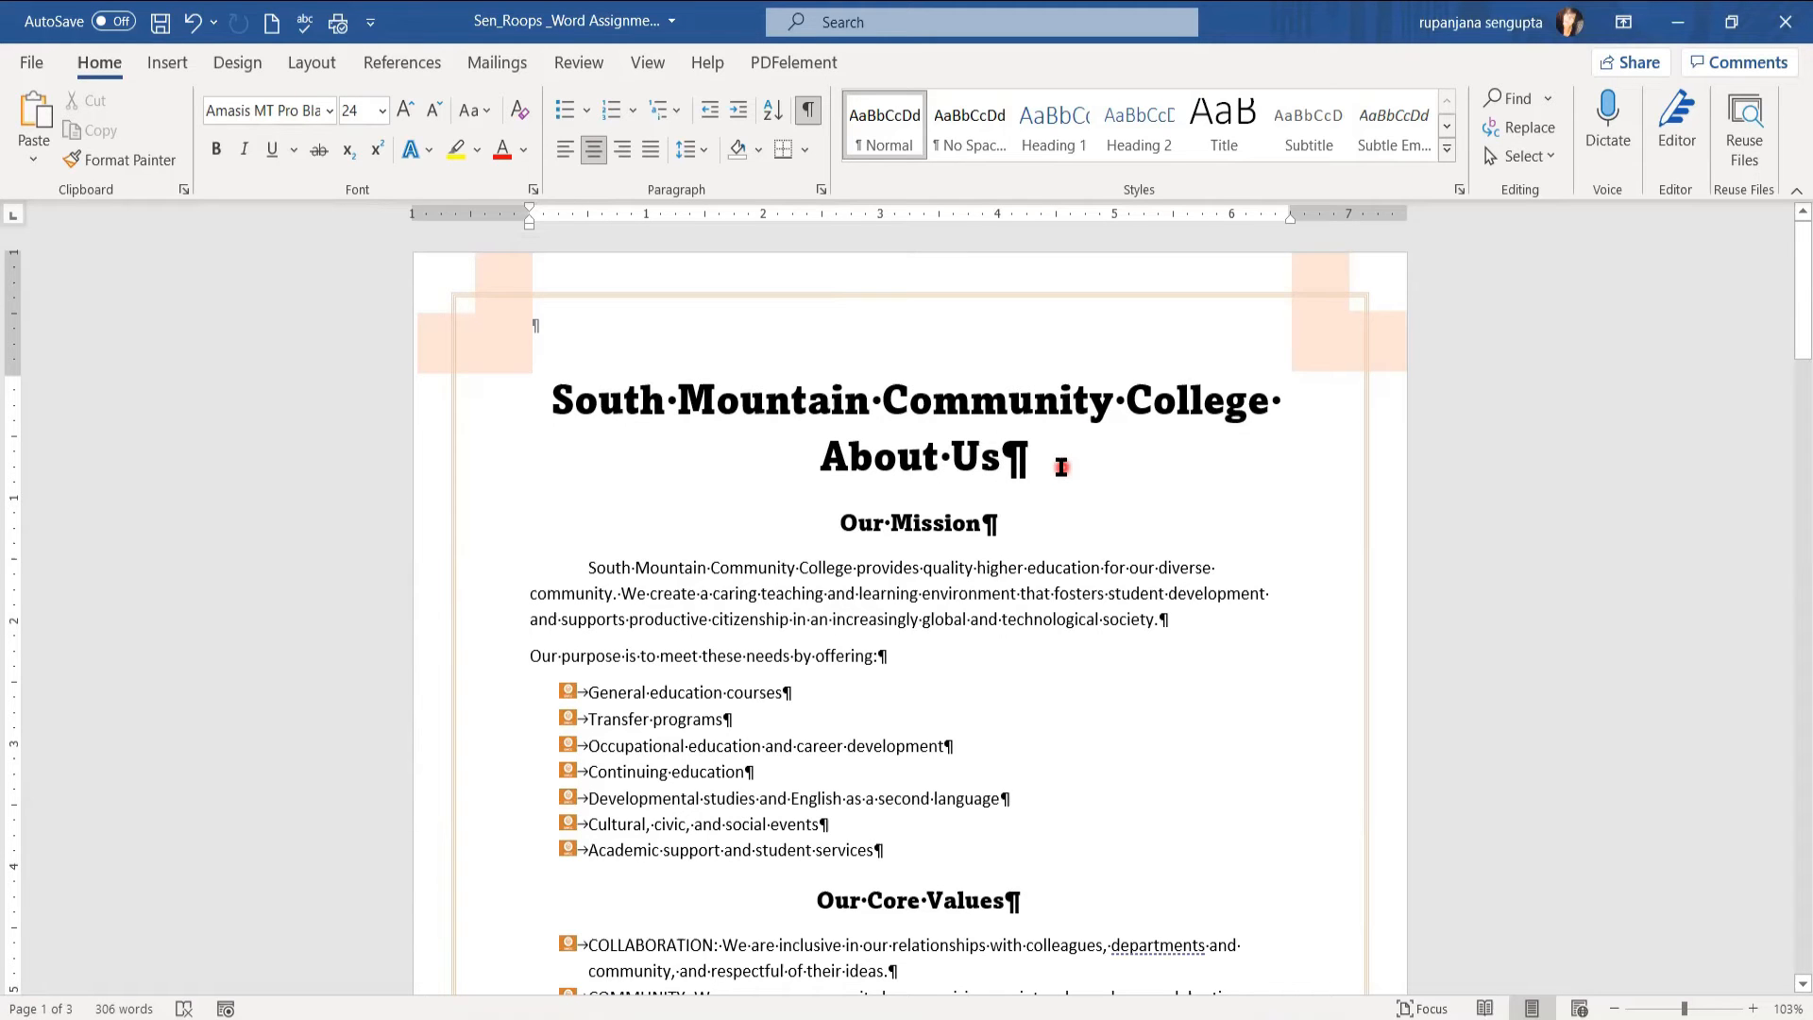
key(Return)
key(Return)
key(Return)
key(Return)
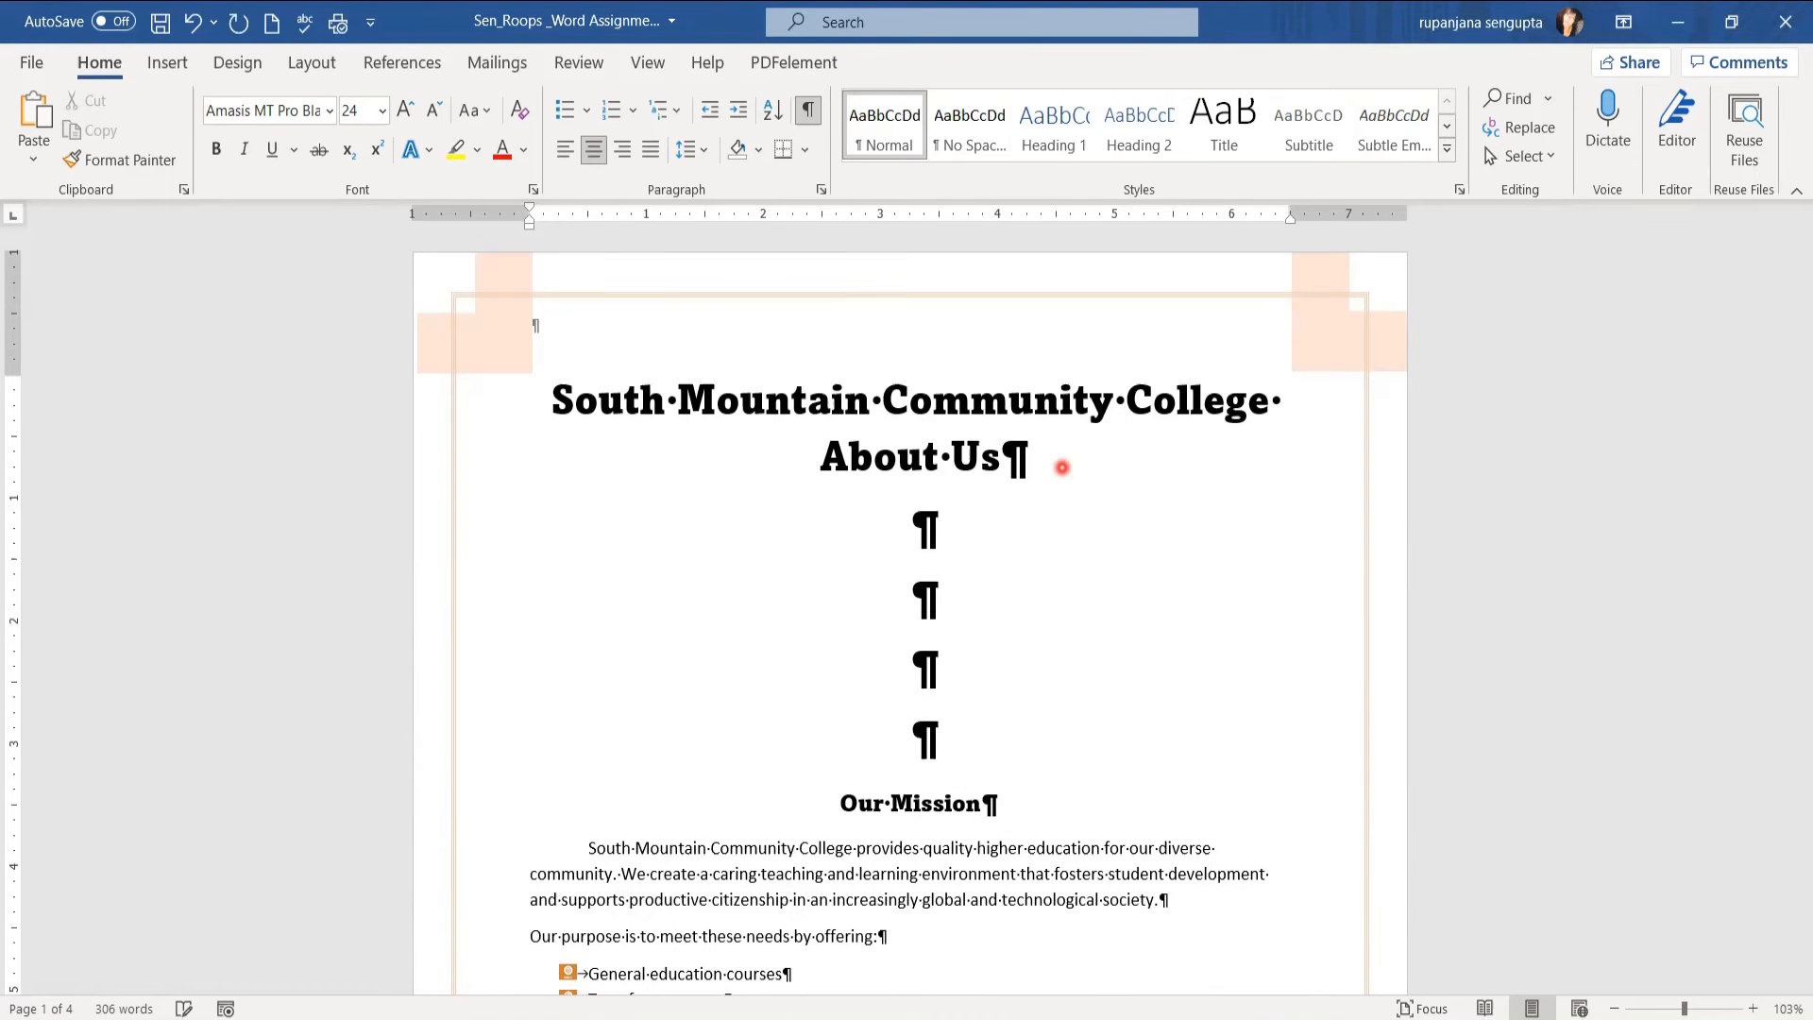
Step: Insert a Picture Caption List SmartArt graphic at the second blank paragraph below the title
click(877, 613)
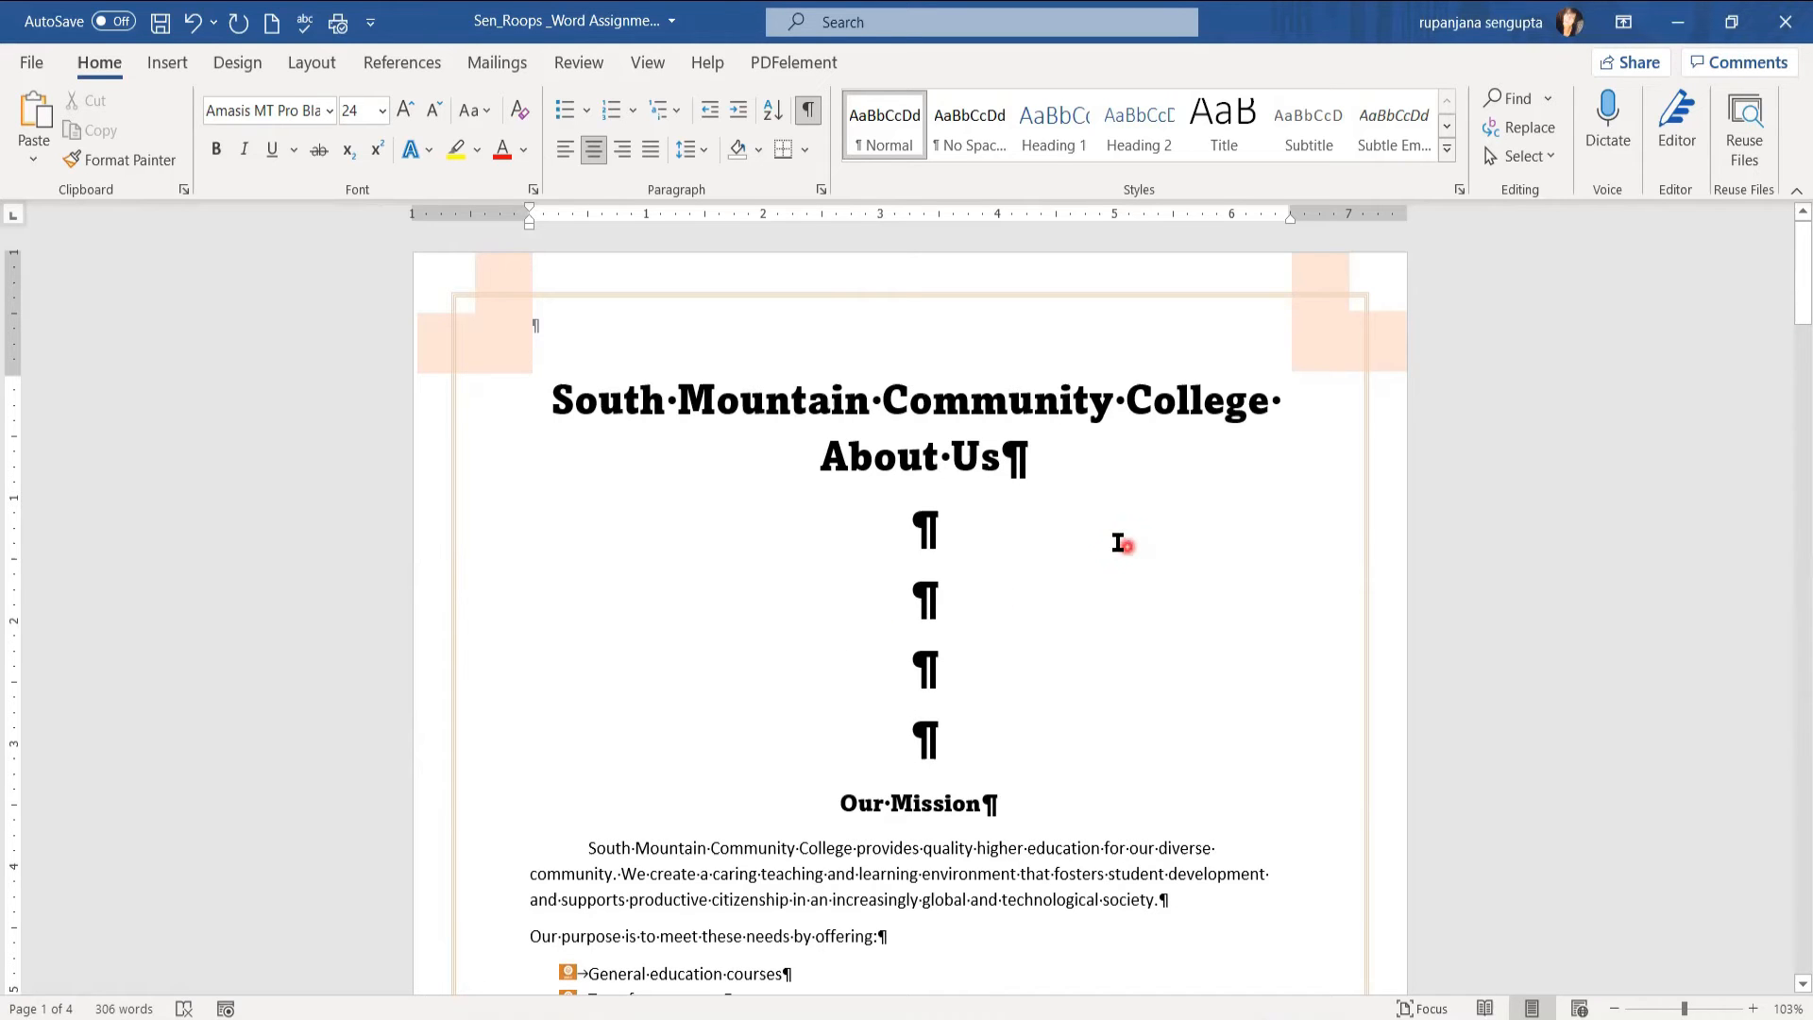
click(153, 66)
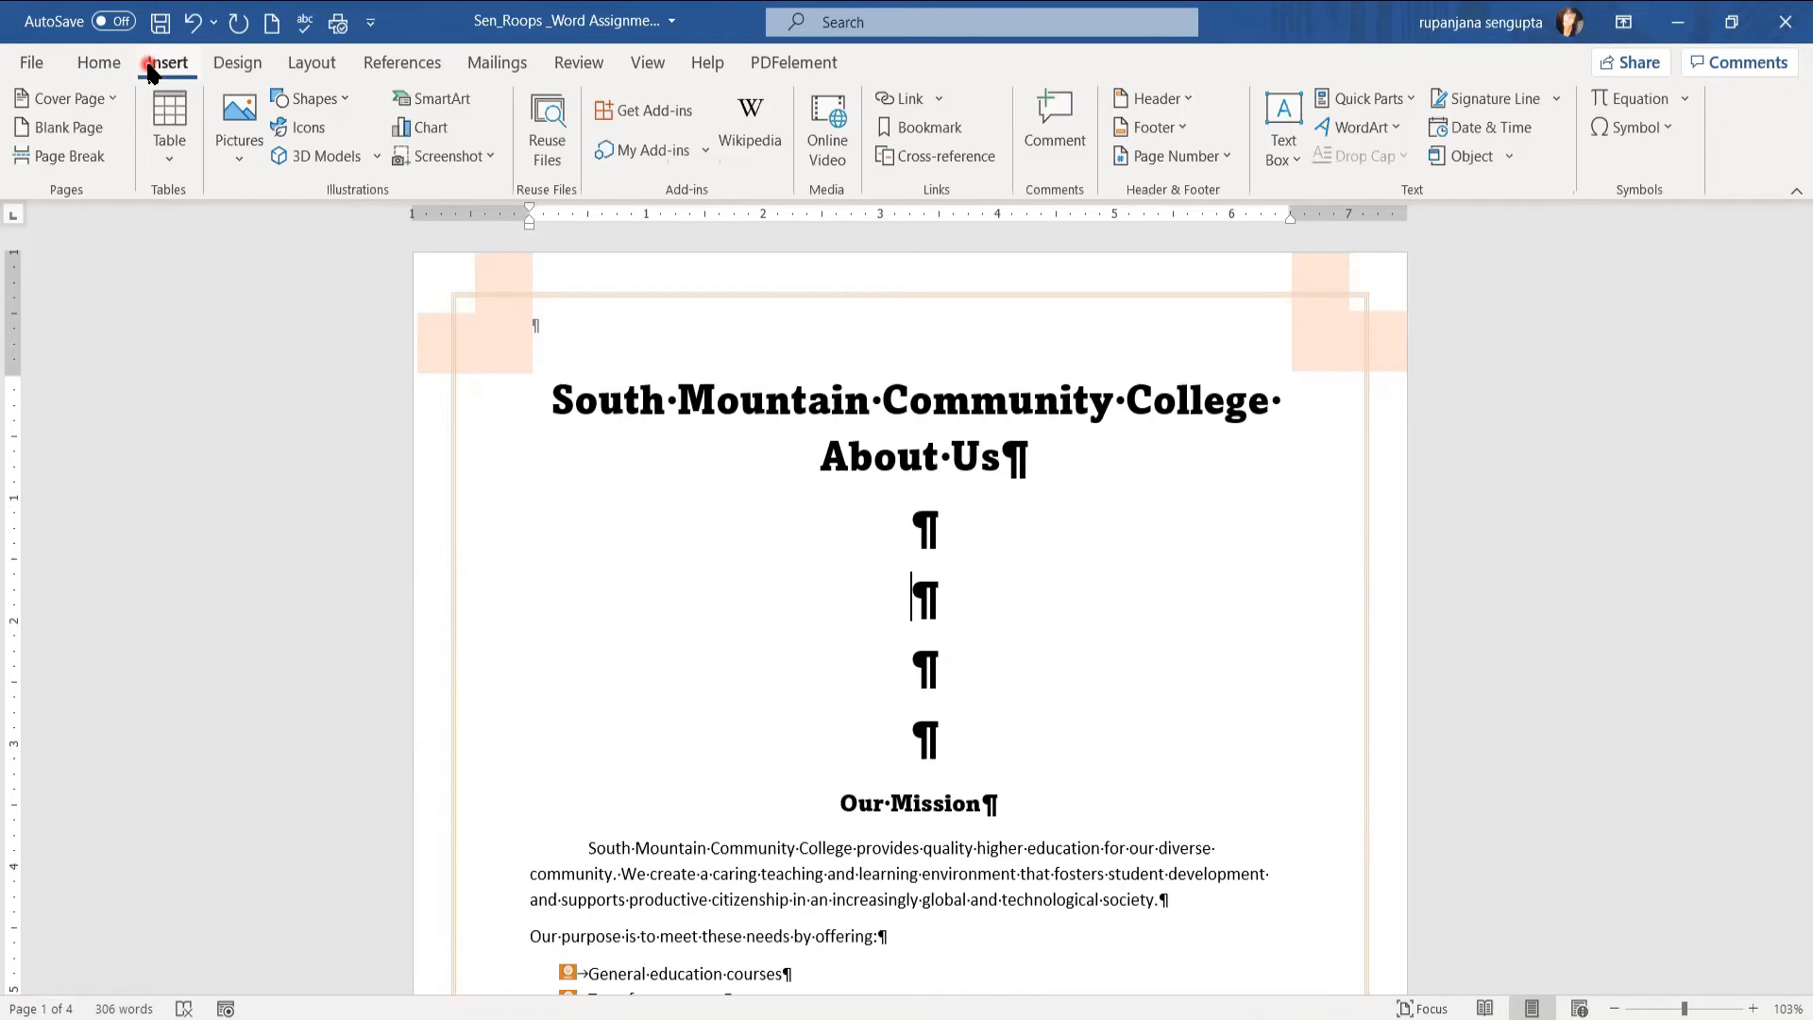
click(436, 101)
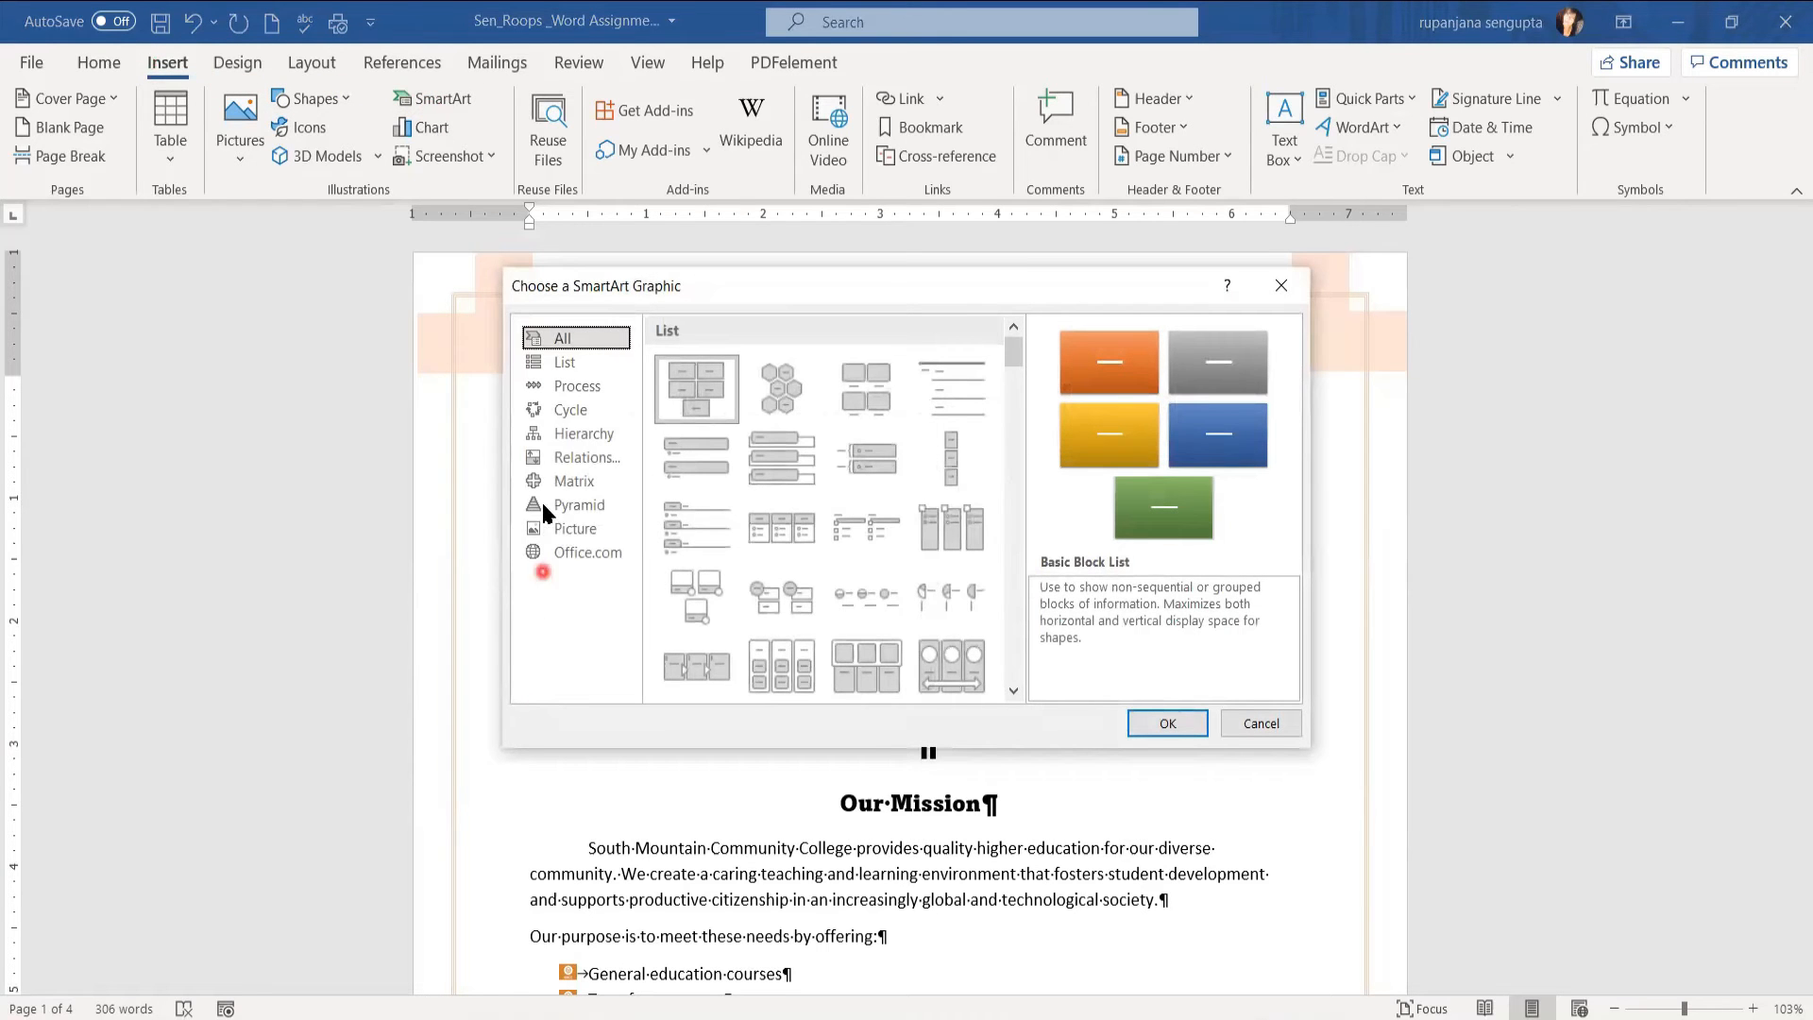
click(557, 387)
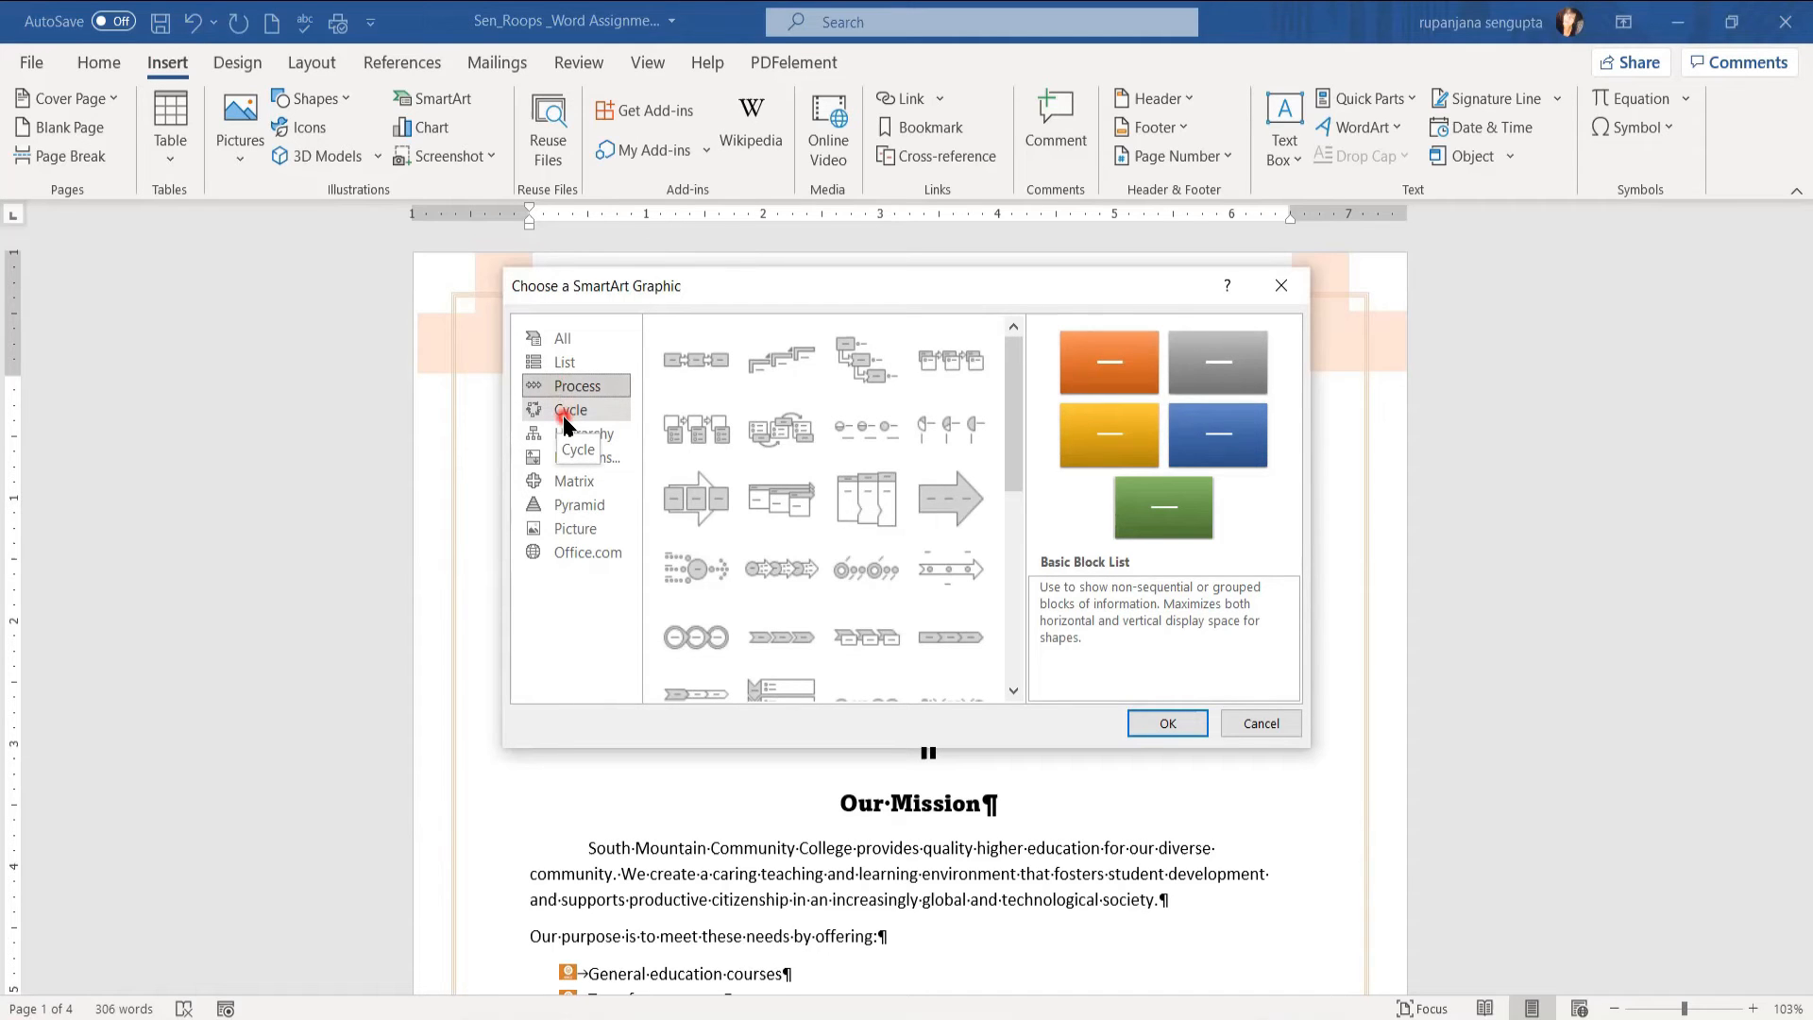
click(567, 430)
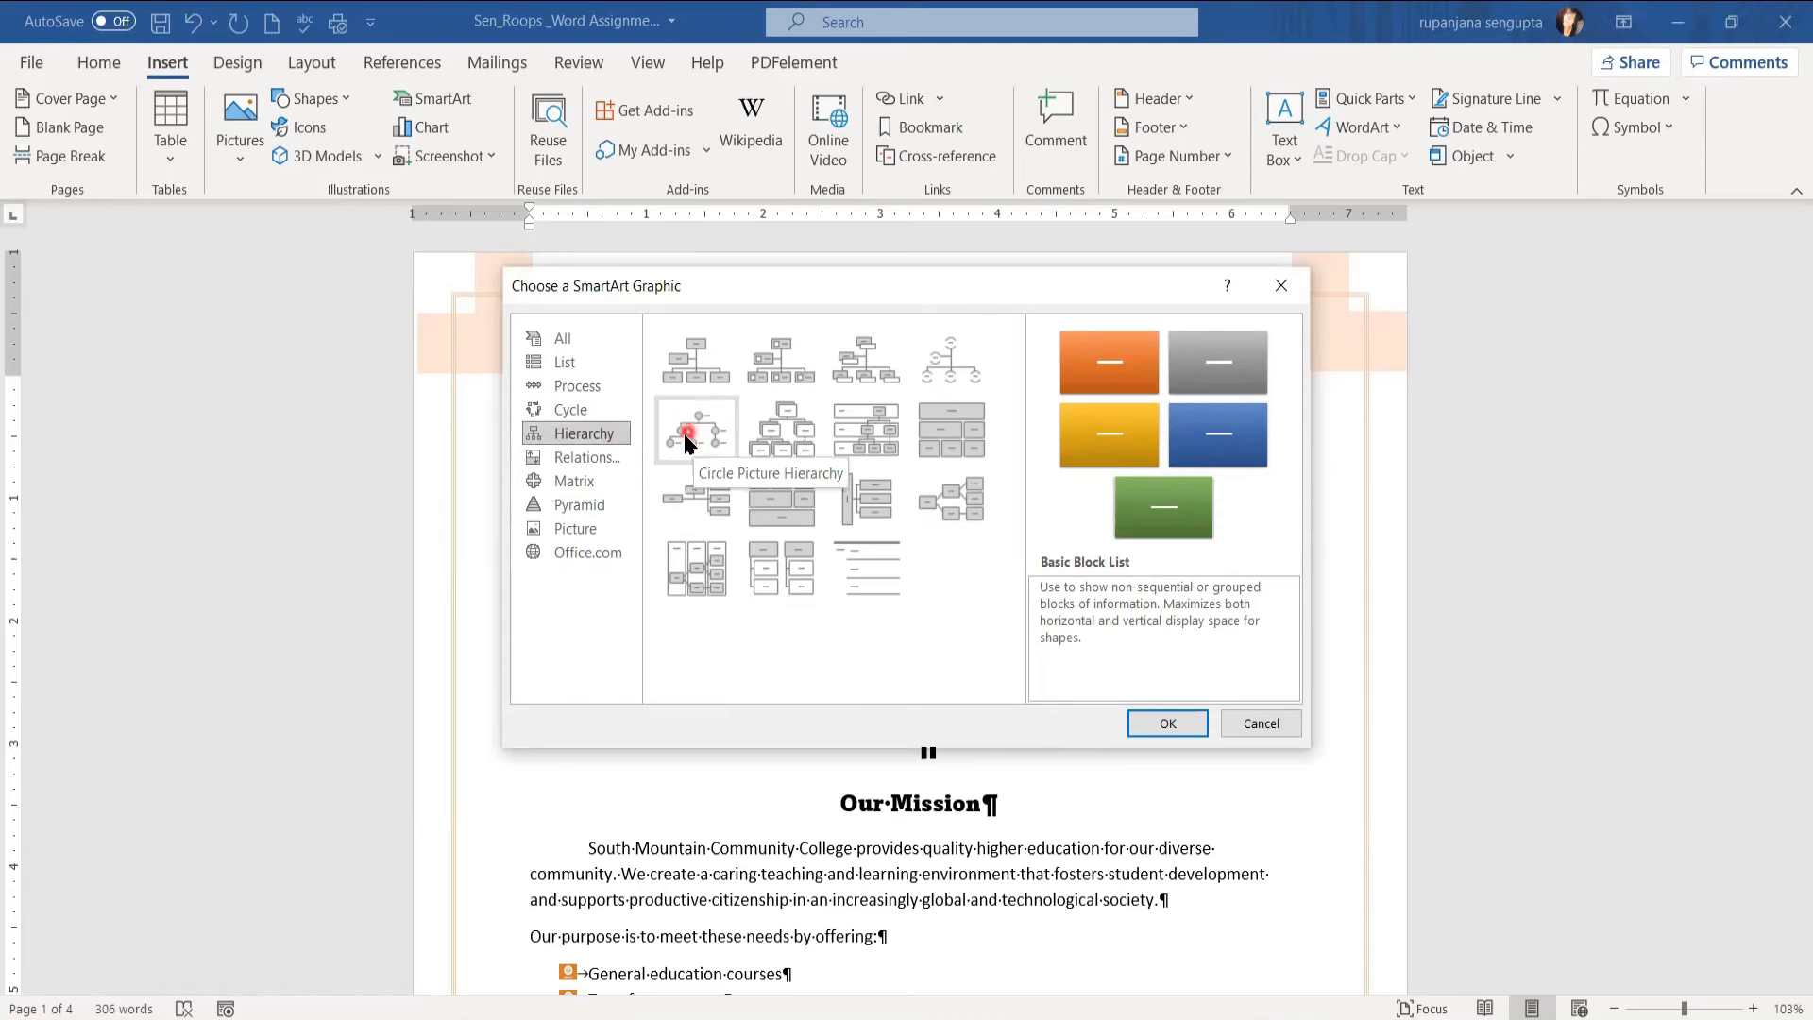
click(570, 526)
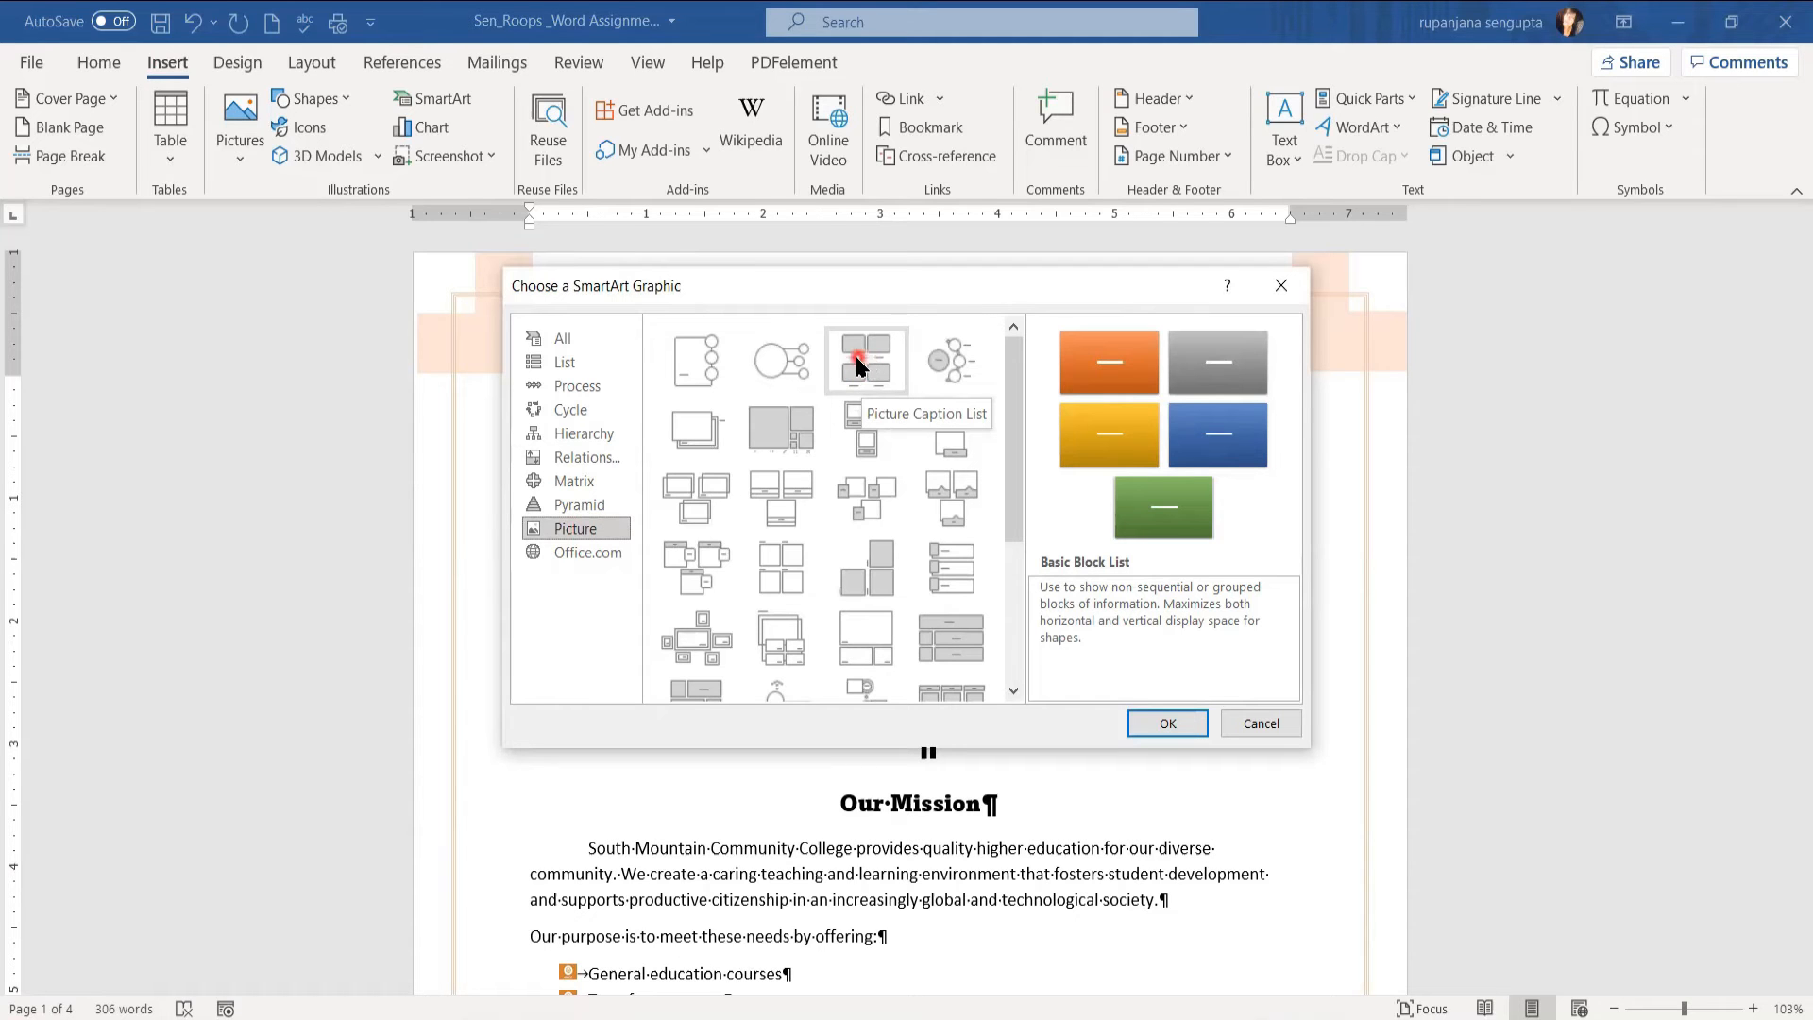
click(859, 380)
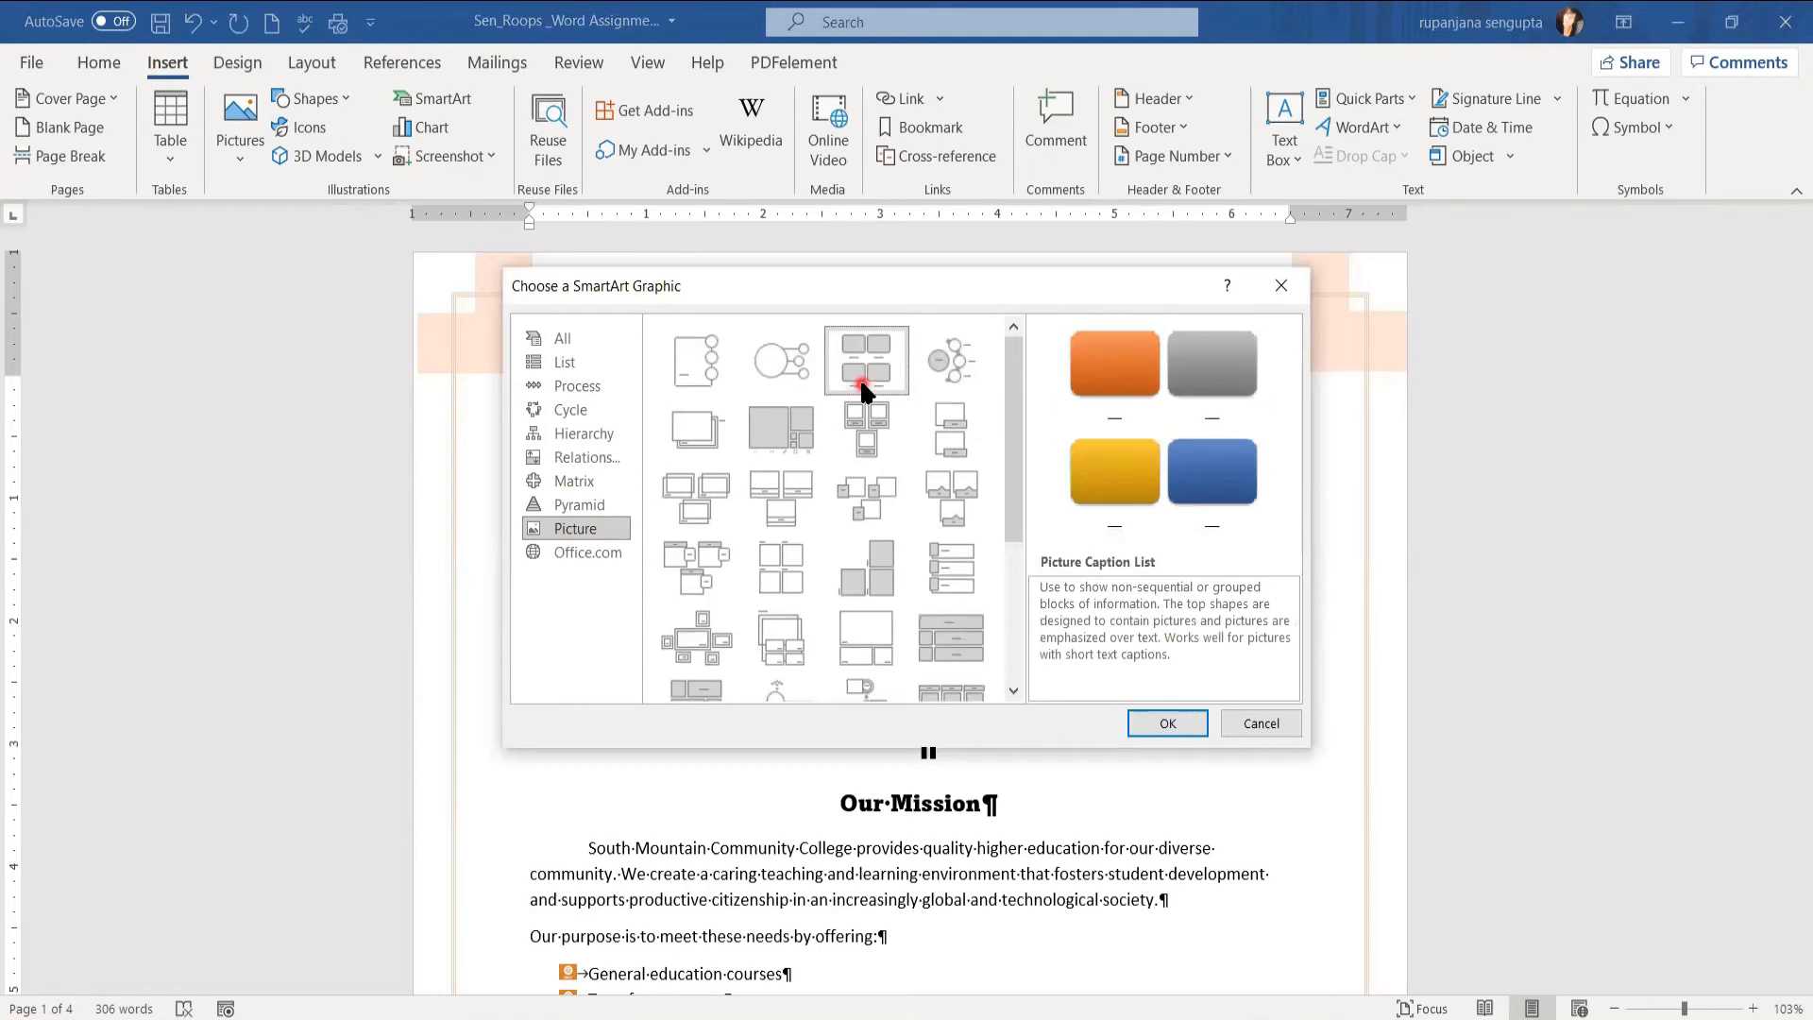
click(1168, 723)
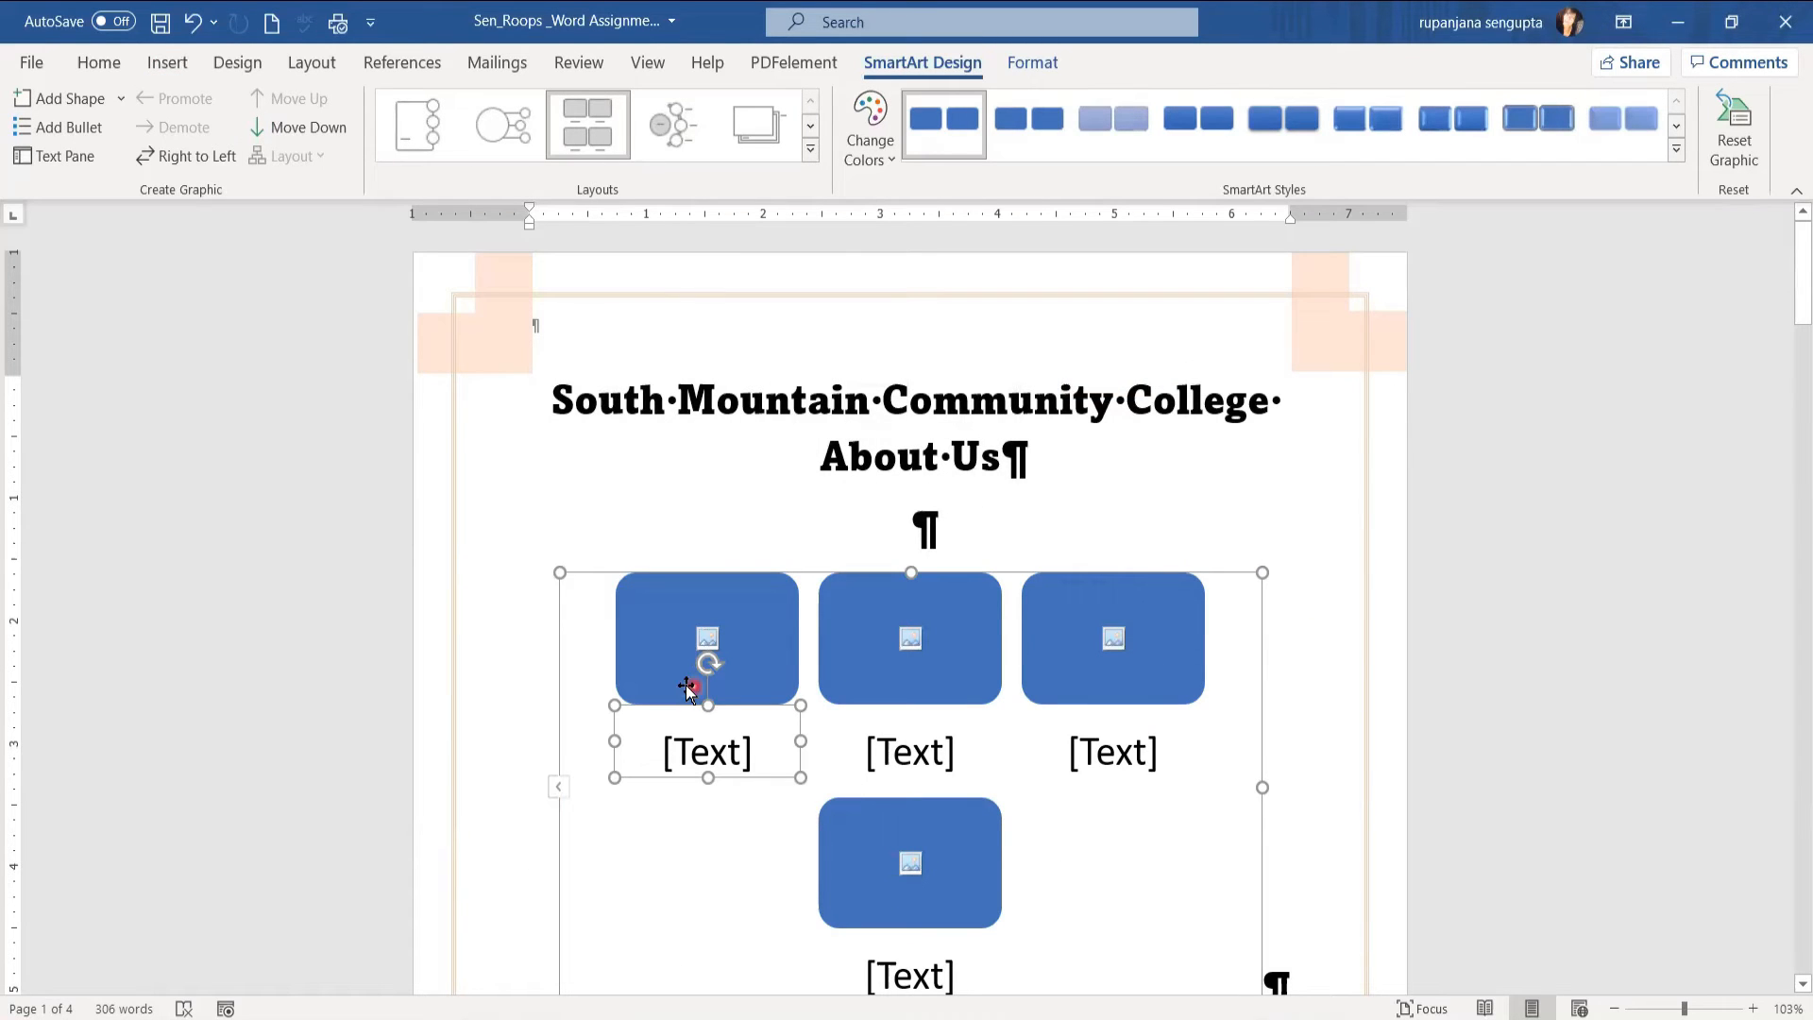
Step: Set the whole SmartArt graphic's height to 1.78 inches and its width to 7.82 inches
click(1255, 666)
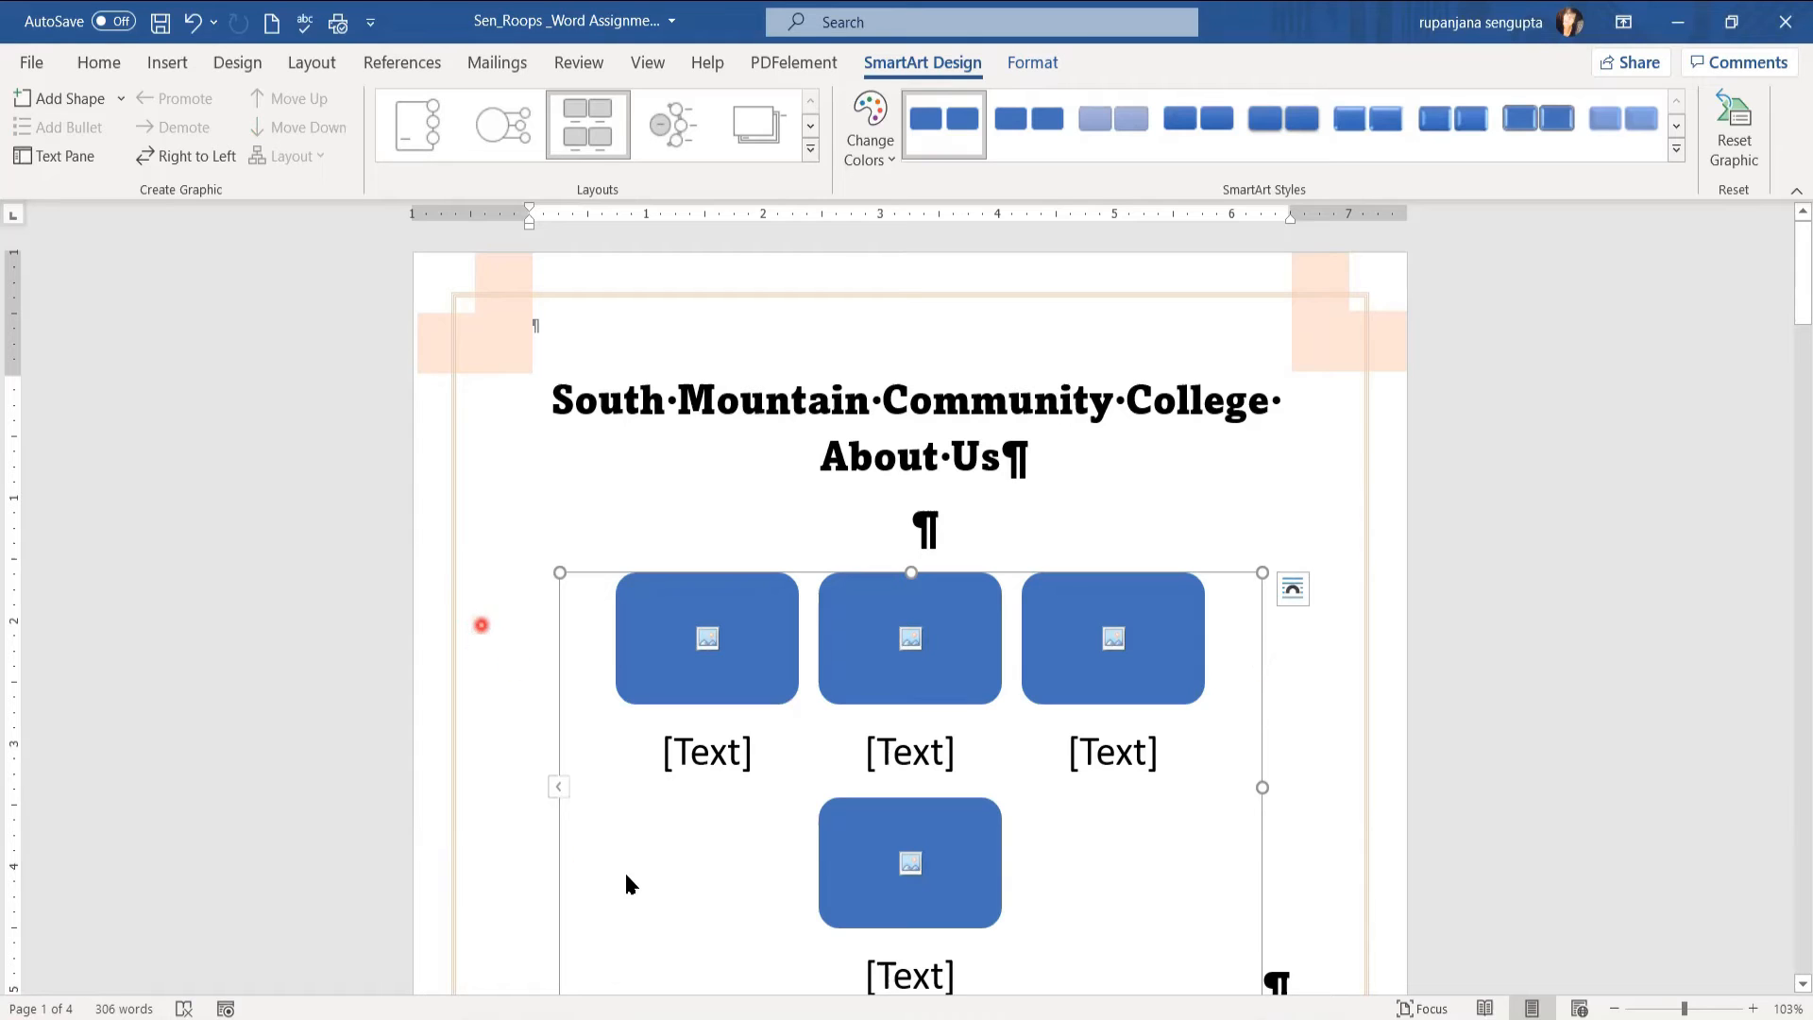
click(716, 757)
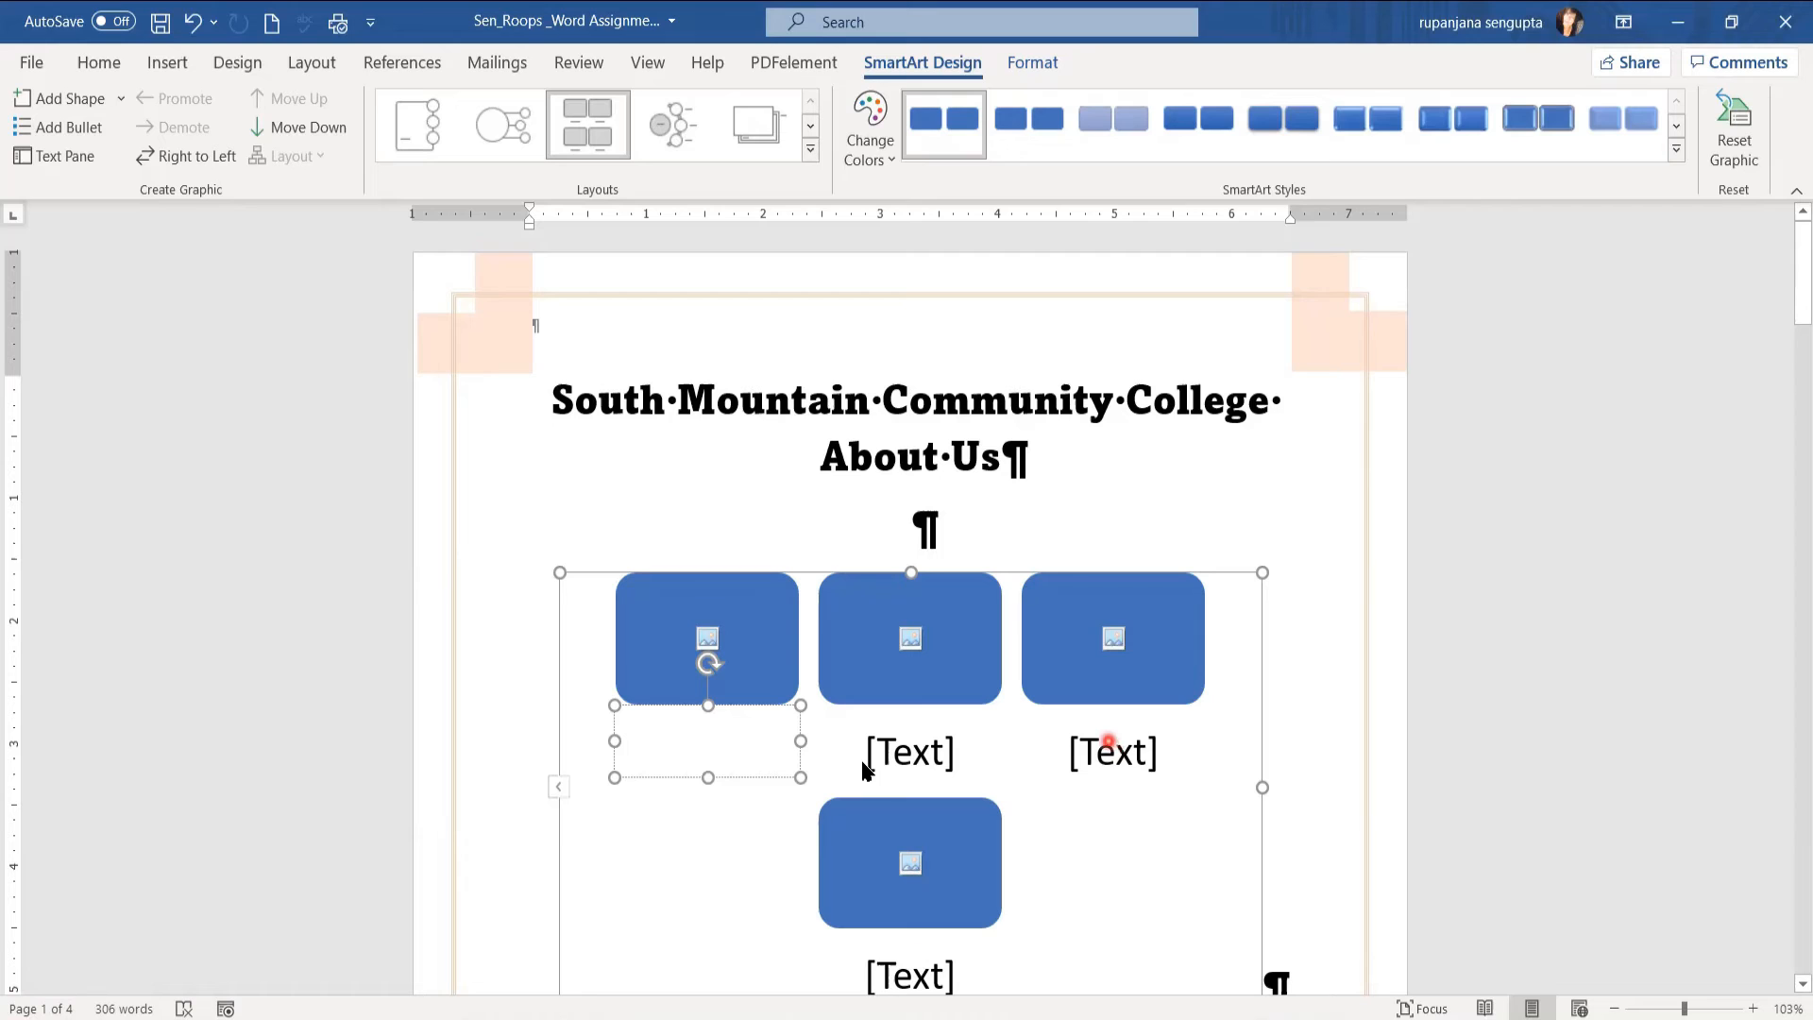
click(1261, 688)
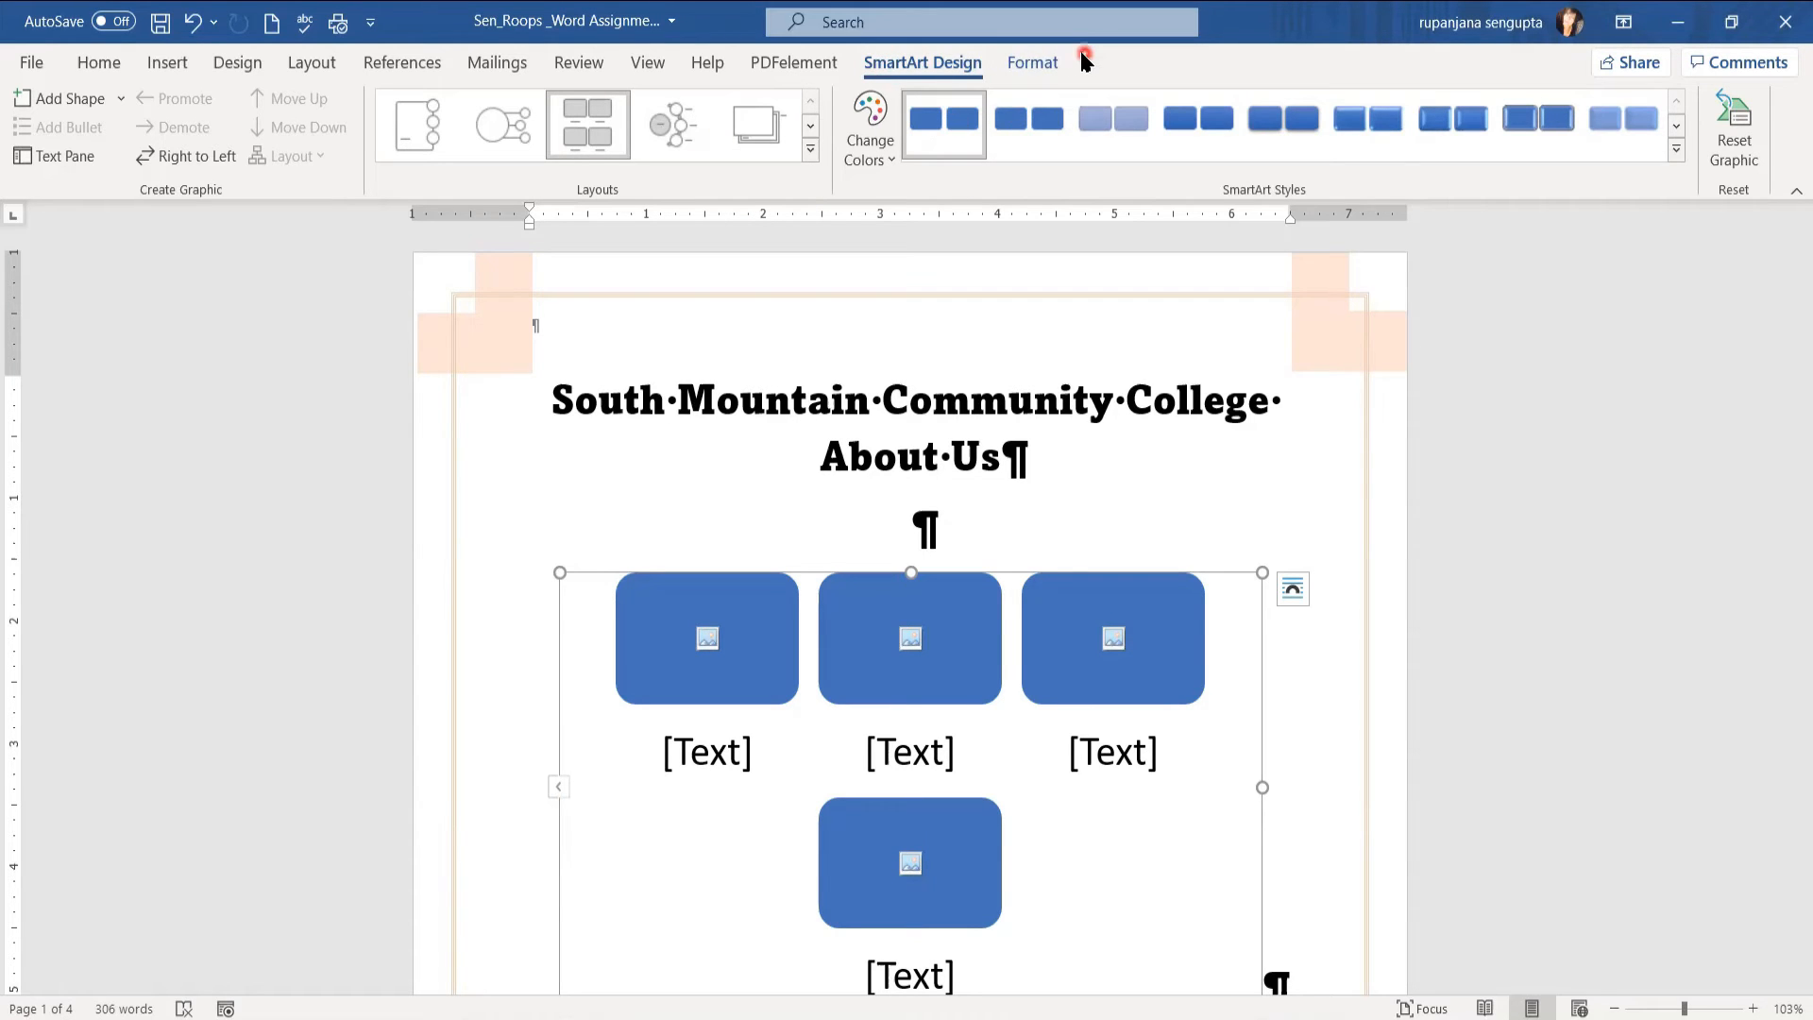
click(1029, 64)
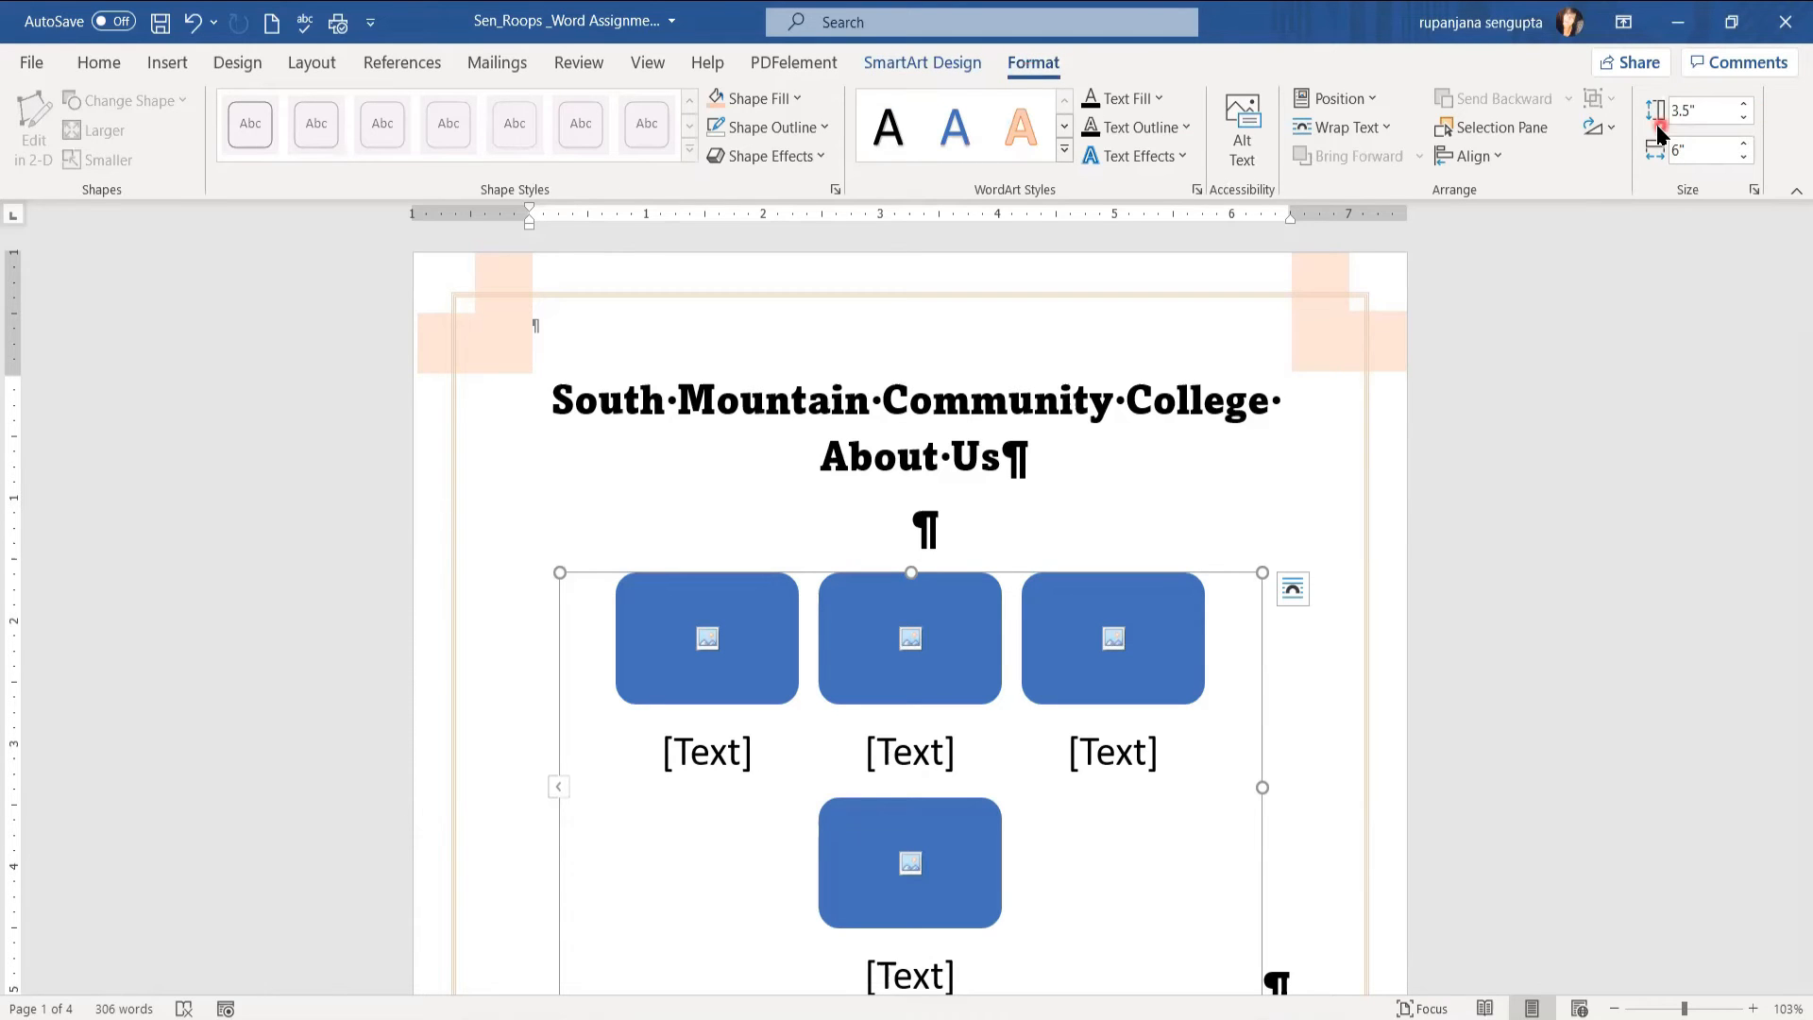
click(1703, 114)
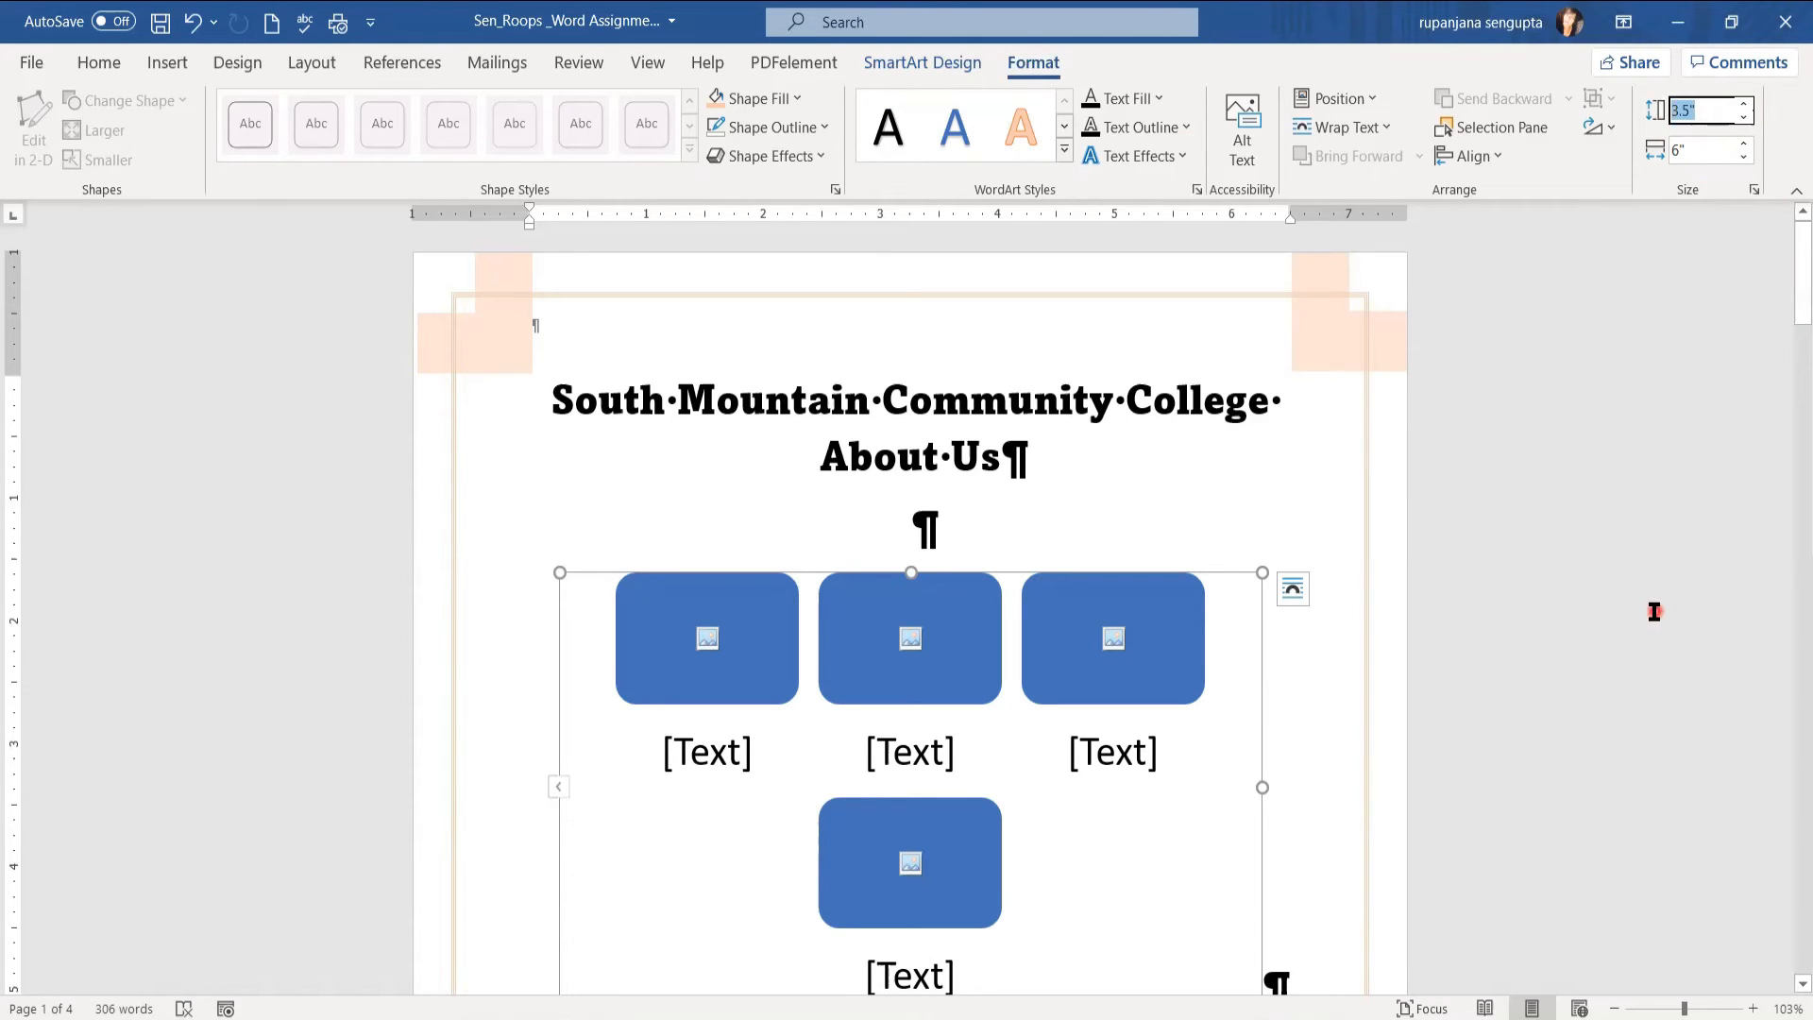
text(1.78)
key(Tab)
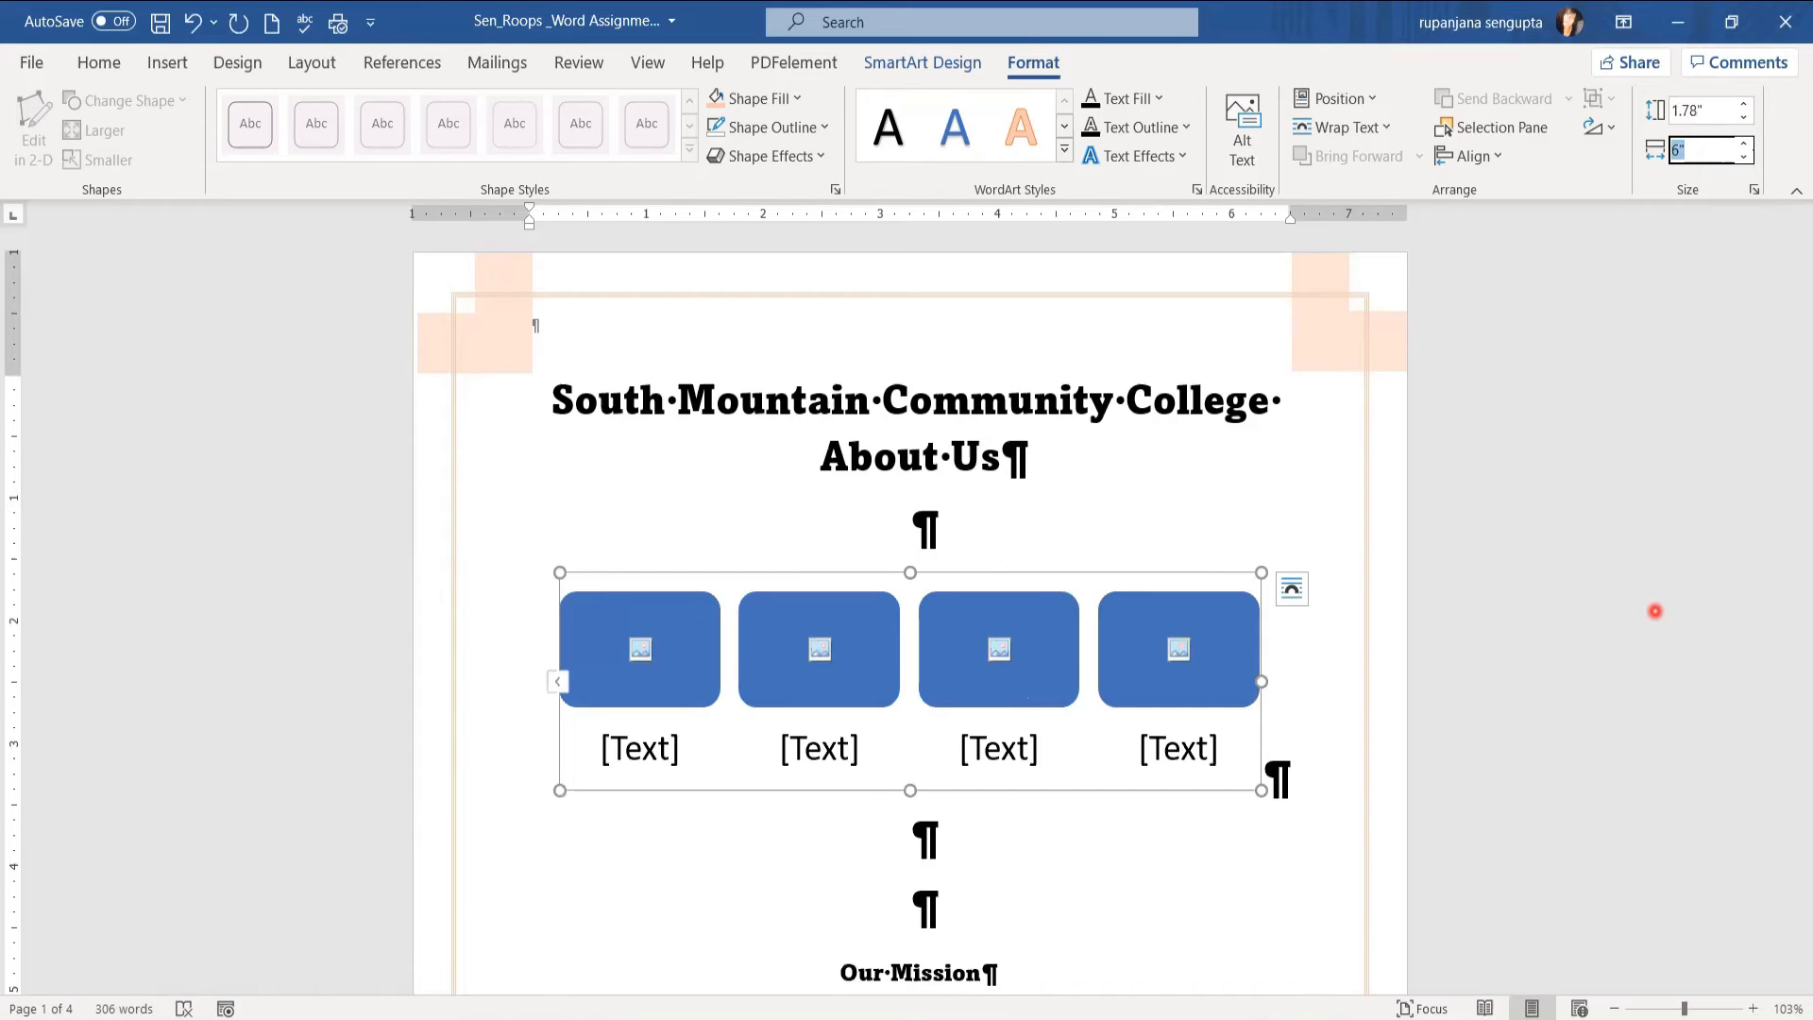
text(7.82)
key(Return)
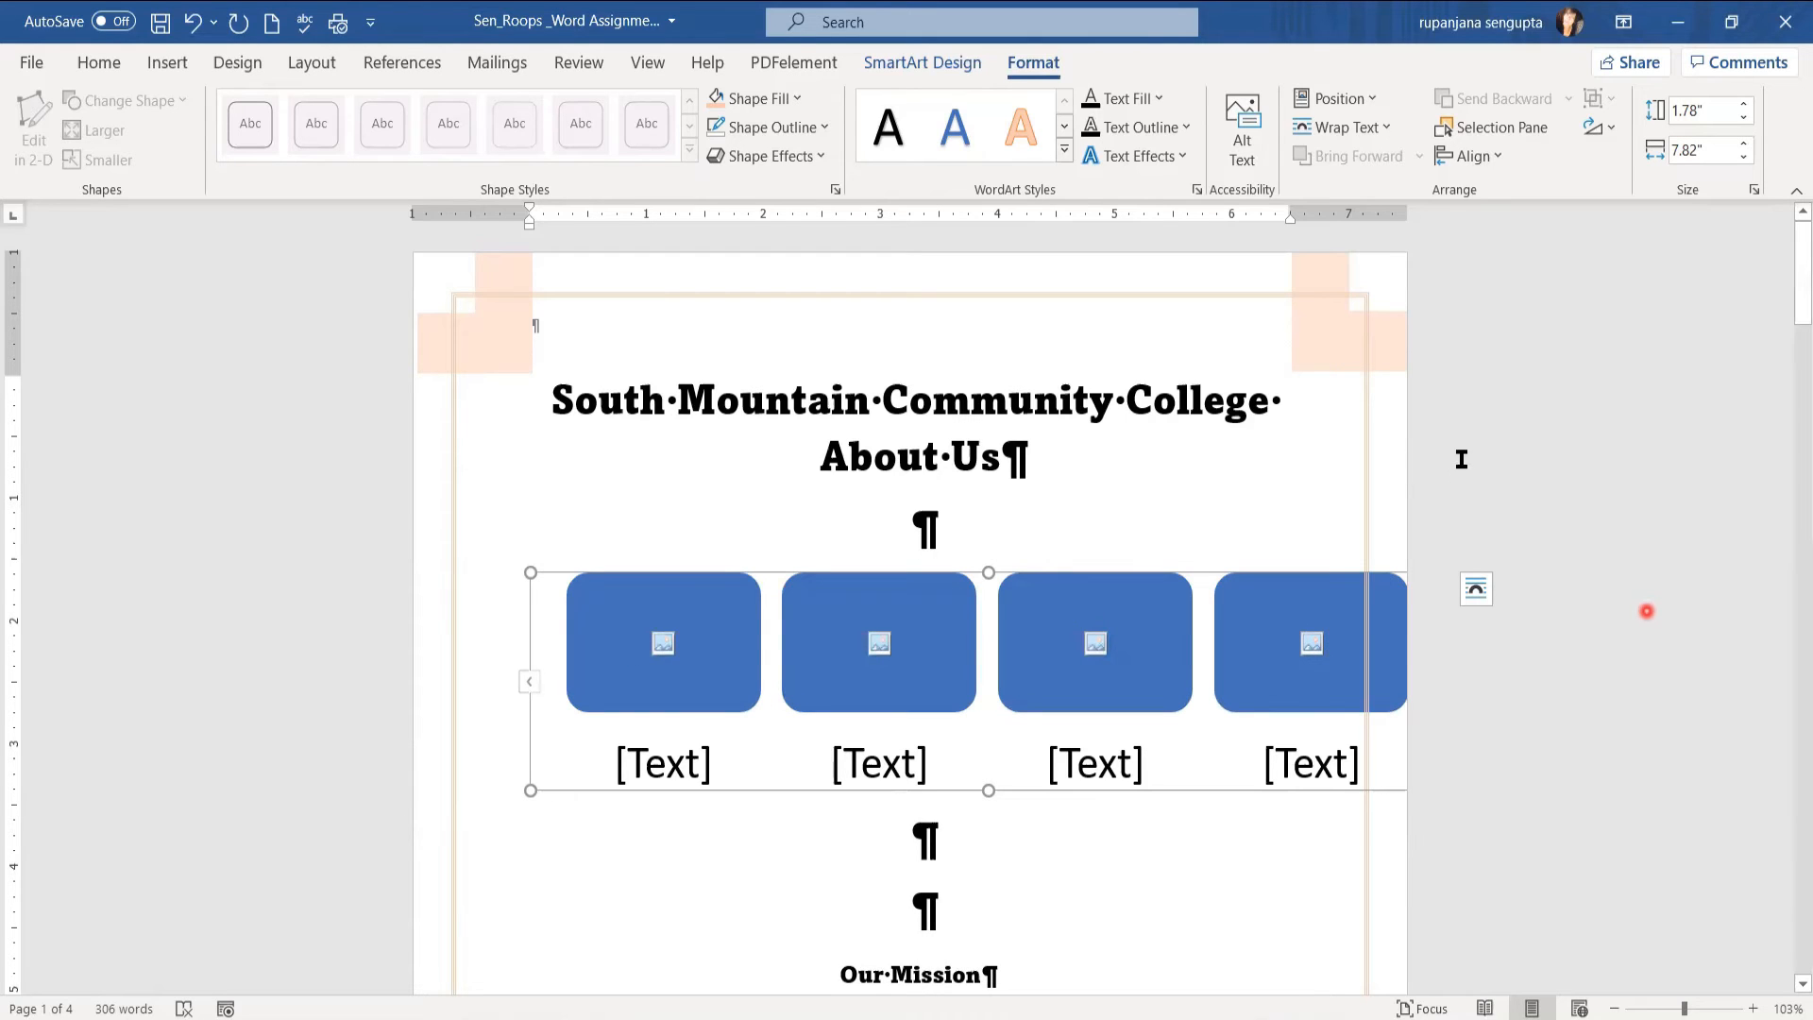
Step: Give the SmartArt graphic Square text wrapping and position it at the top center of the page, slightly below the top margin
click(1476, 591)
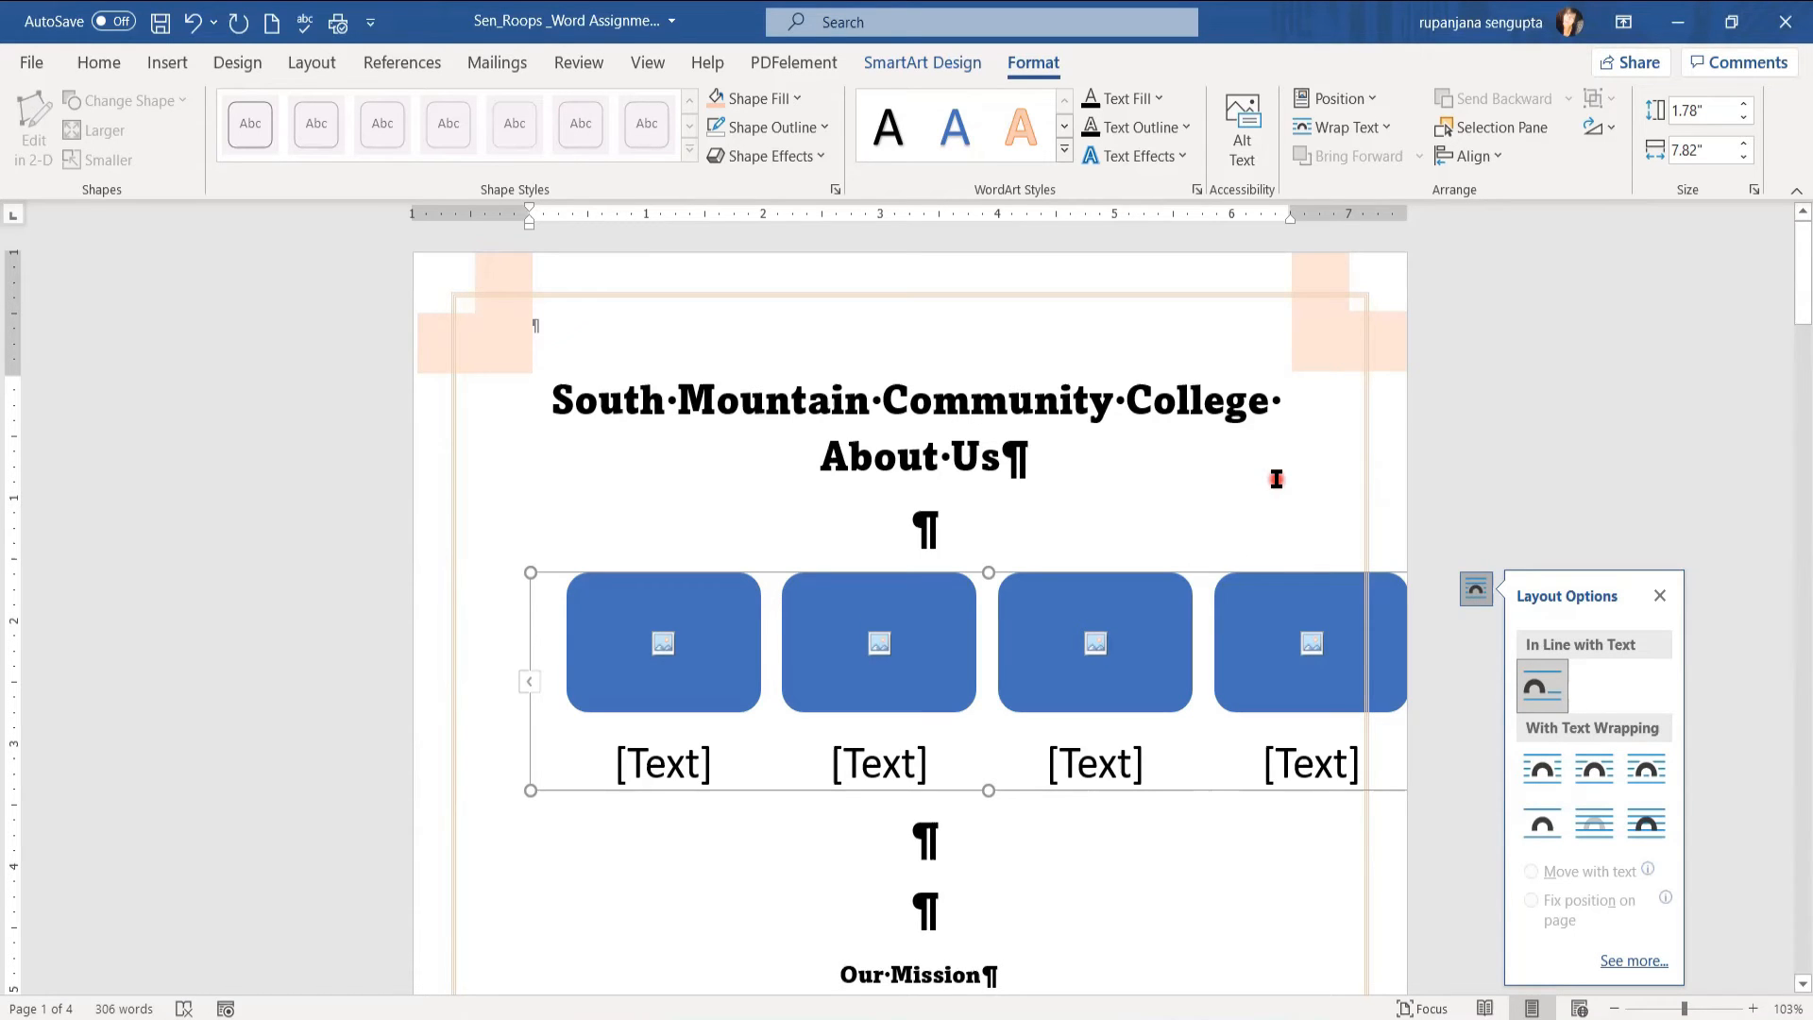
click(1563, 780)
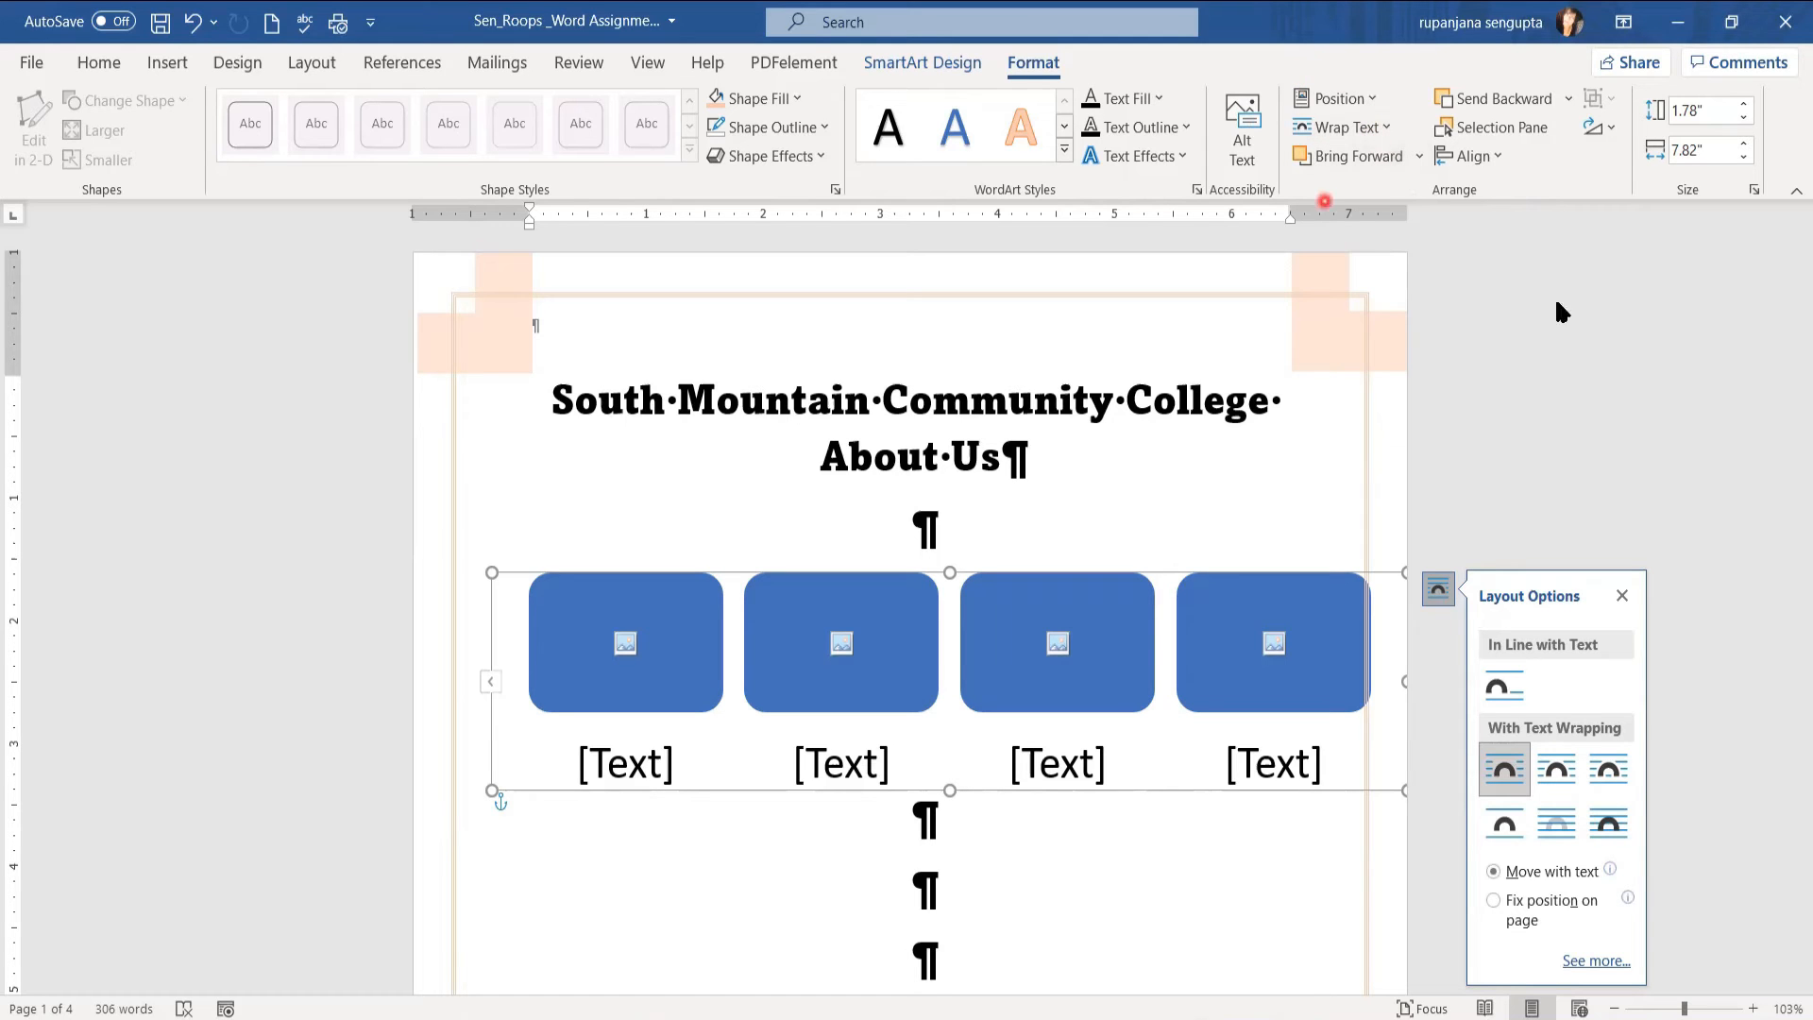
click(1375, 100)
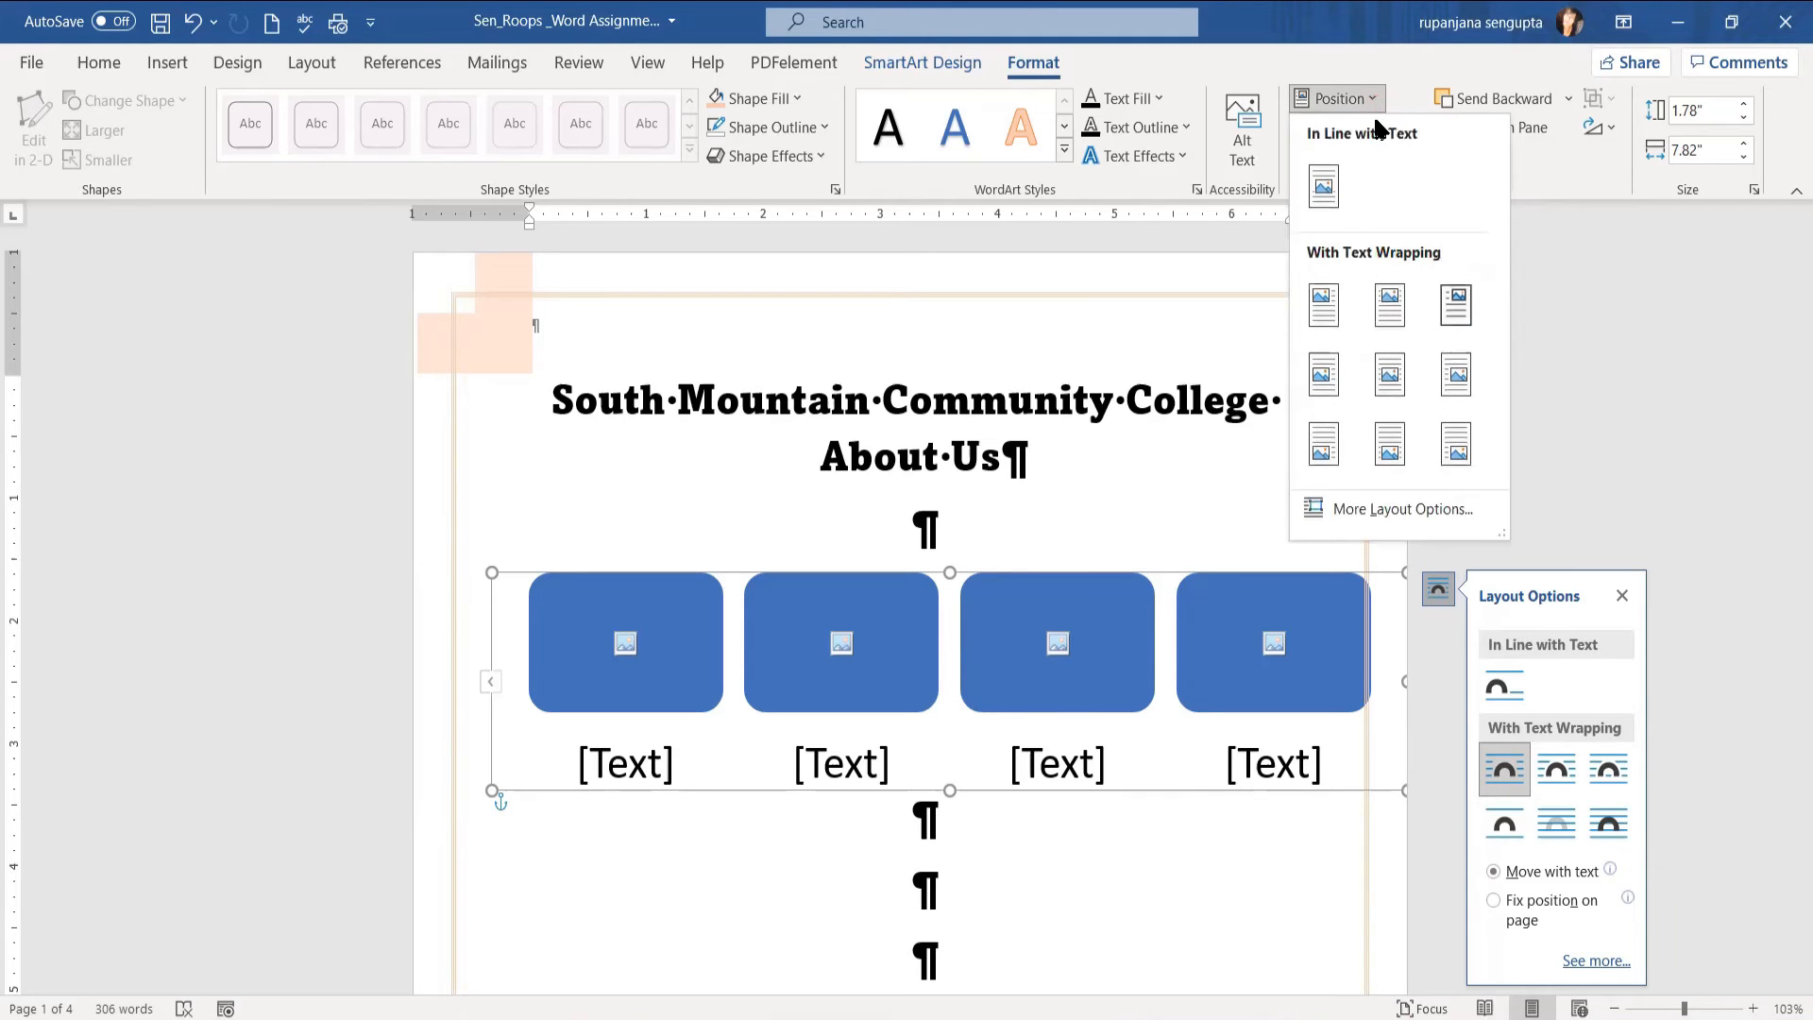
click(1389, 307)
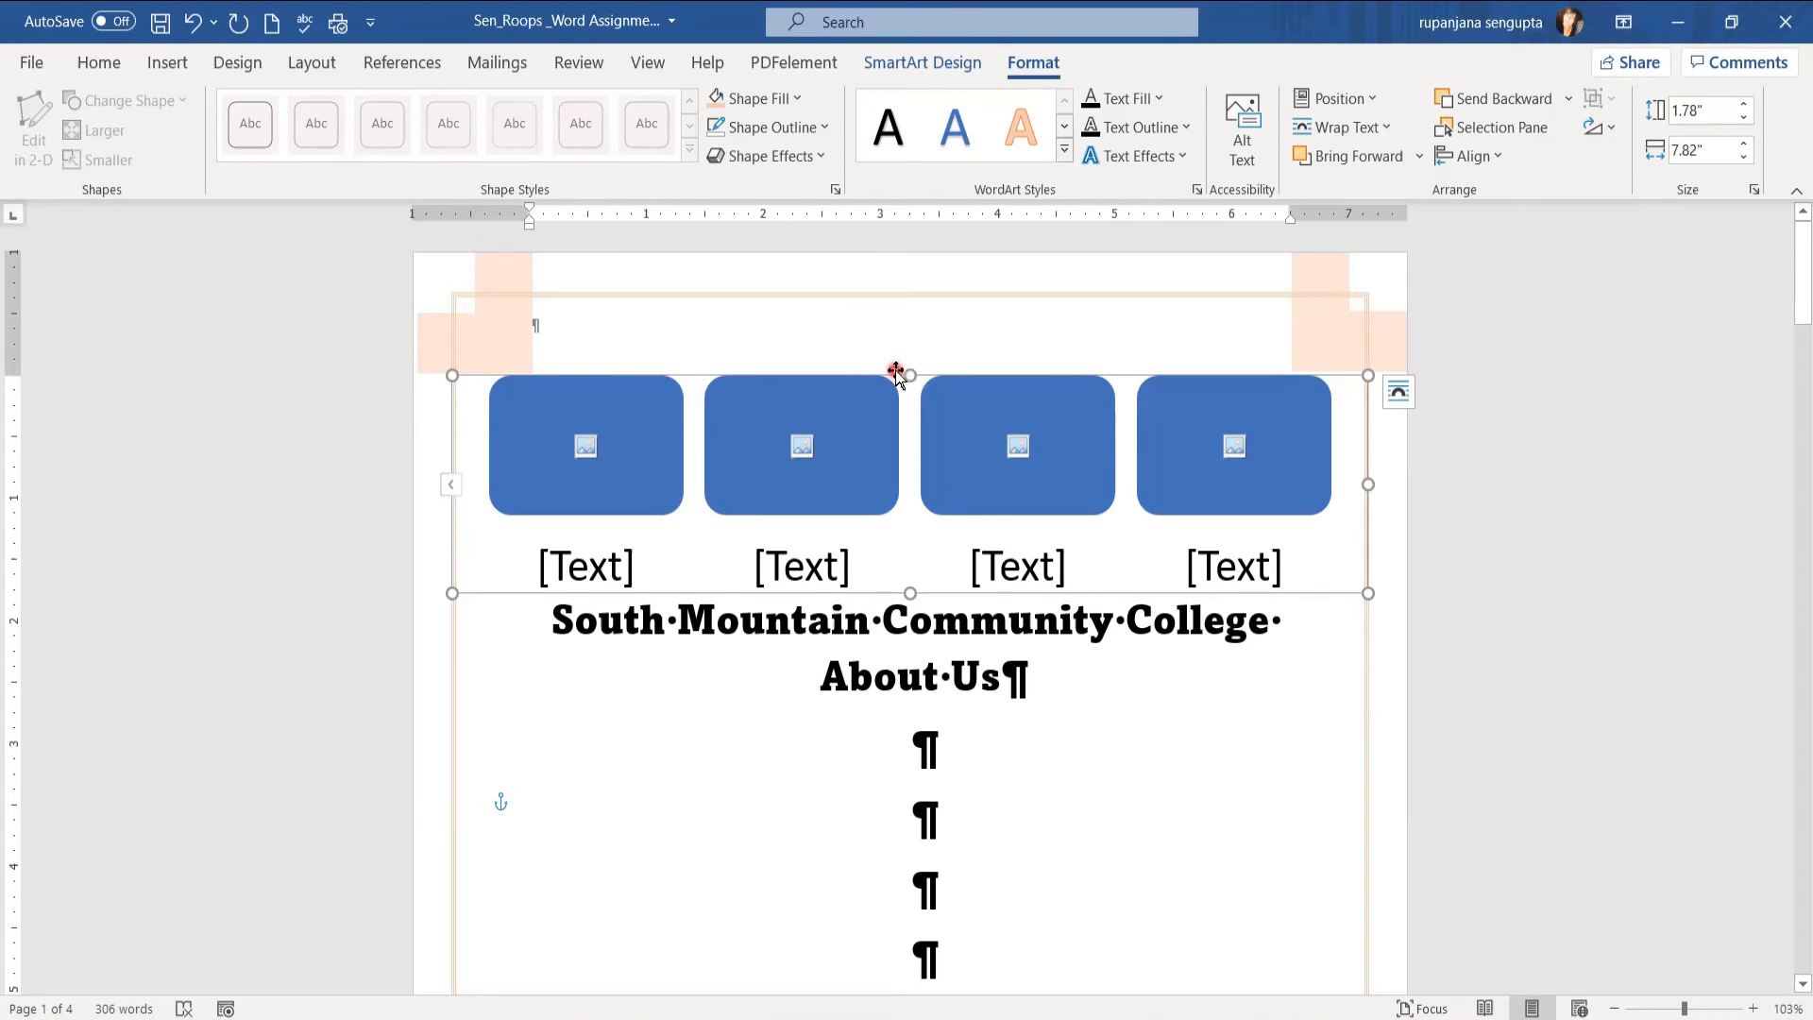
mouse_move(895, 375)
mouse_down()
mouse_move(895, 423)
mouse_move(898, 388)
mouse_up()
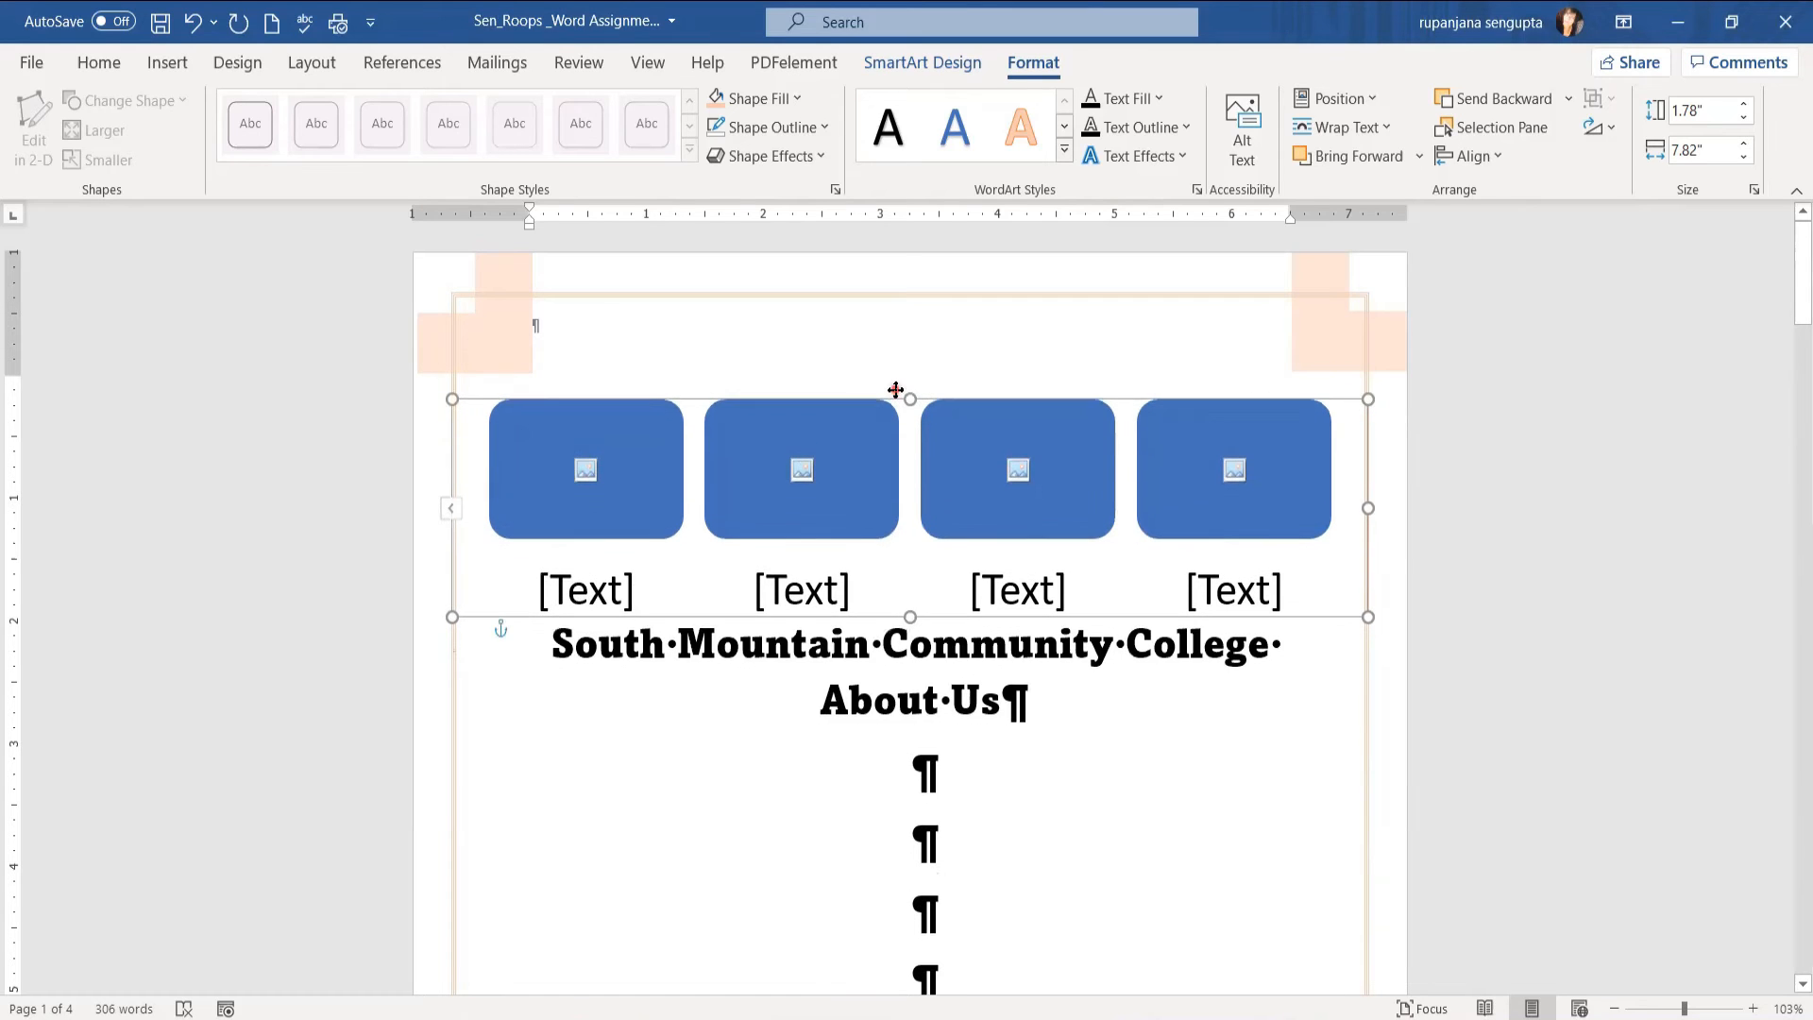
Step: Insert the file Picture 1_Educates Minds Word Assignemnt 2.png into the first SmartArt picture placeholder
click(584, 472)
click(671, 449)
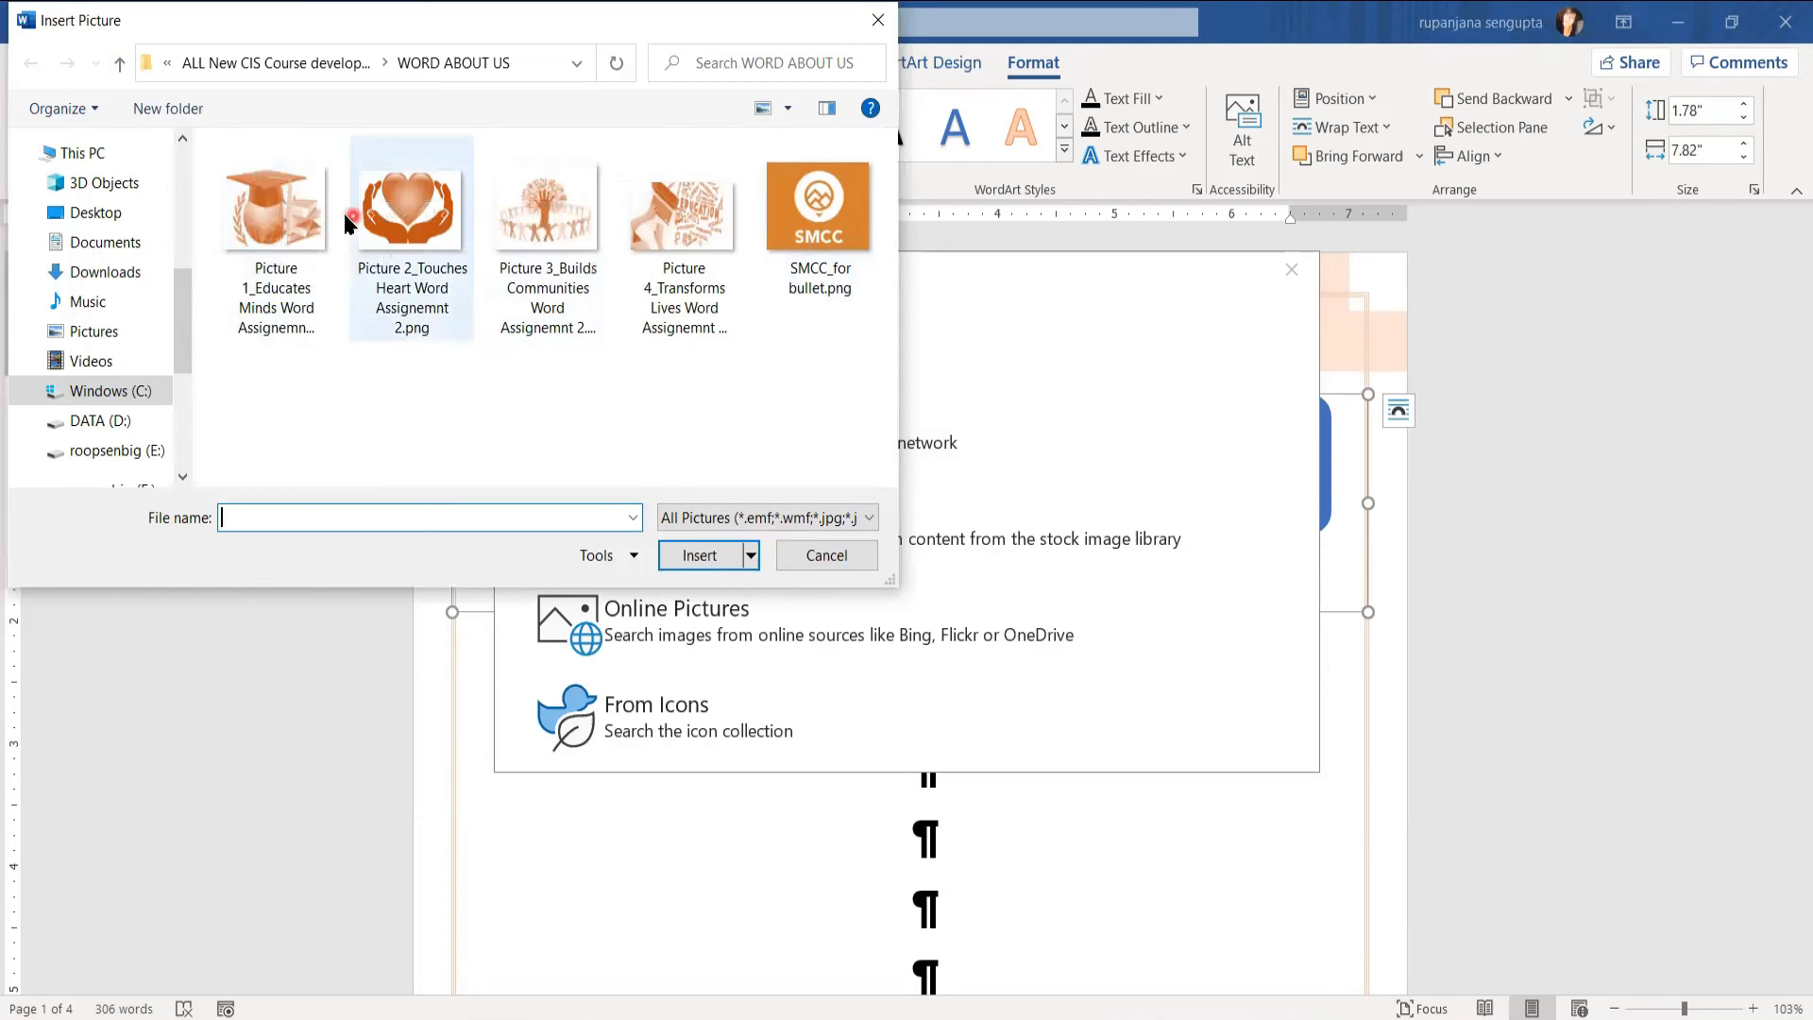
click(285, 214)
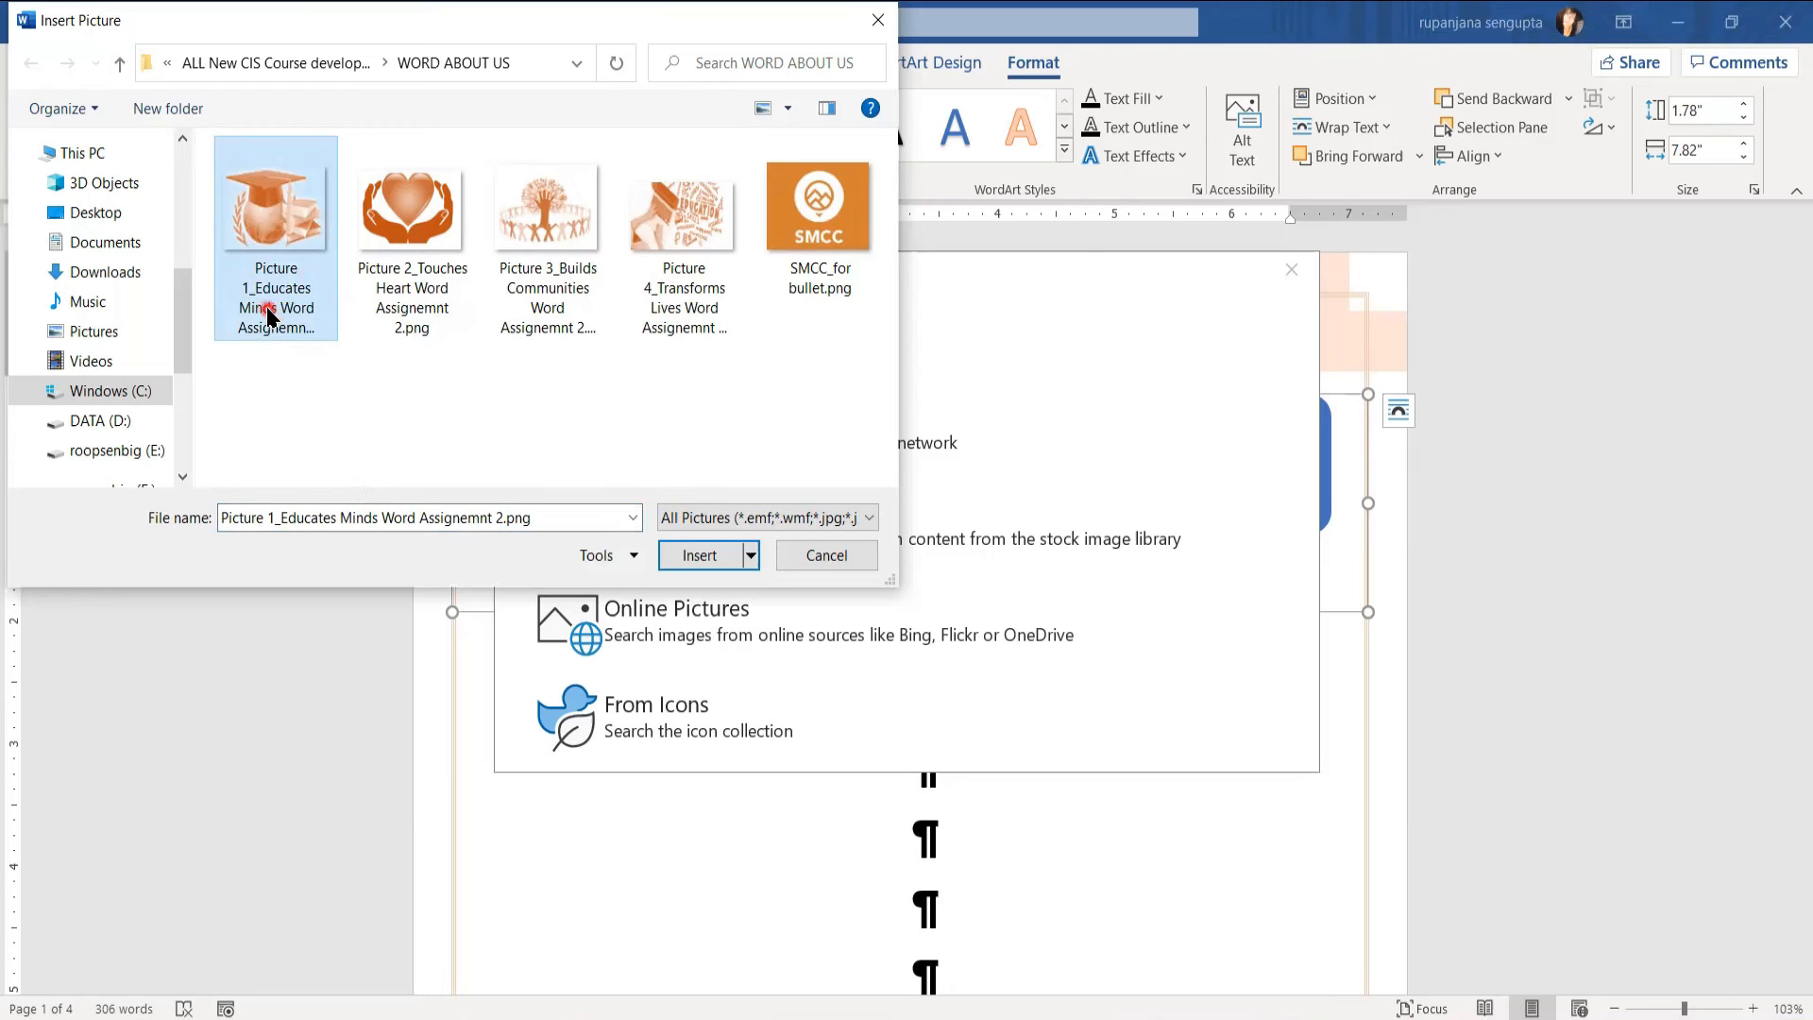
click(694, 554)
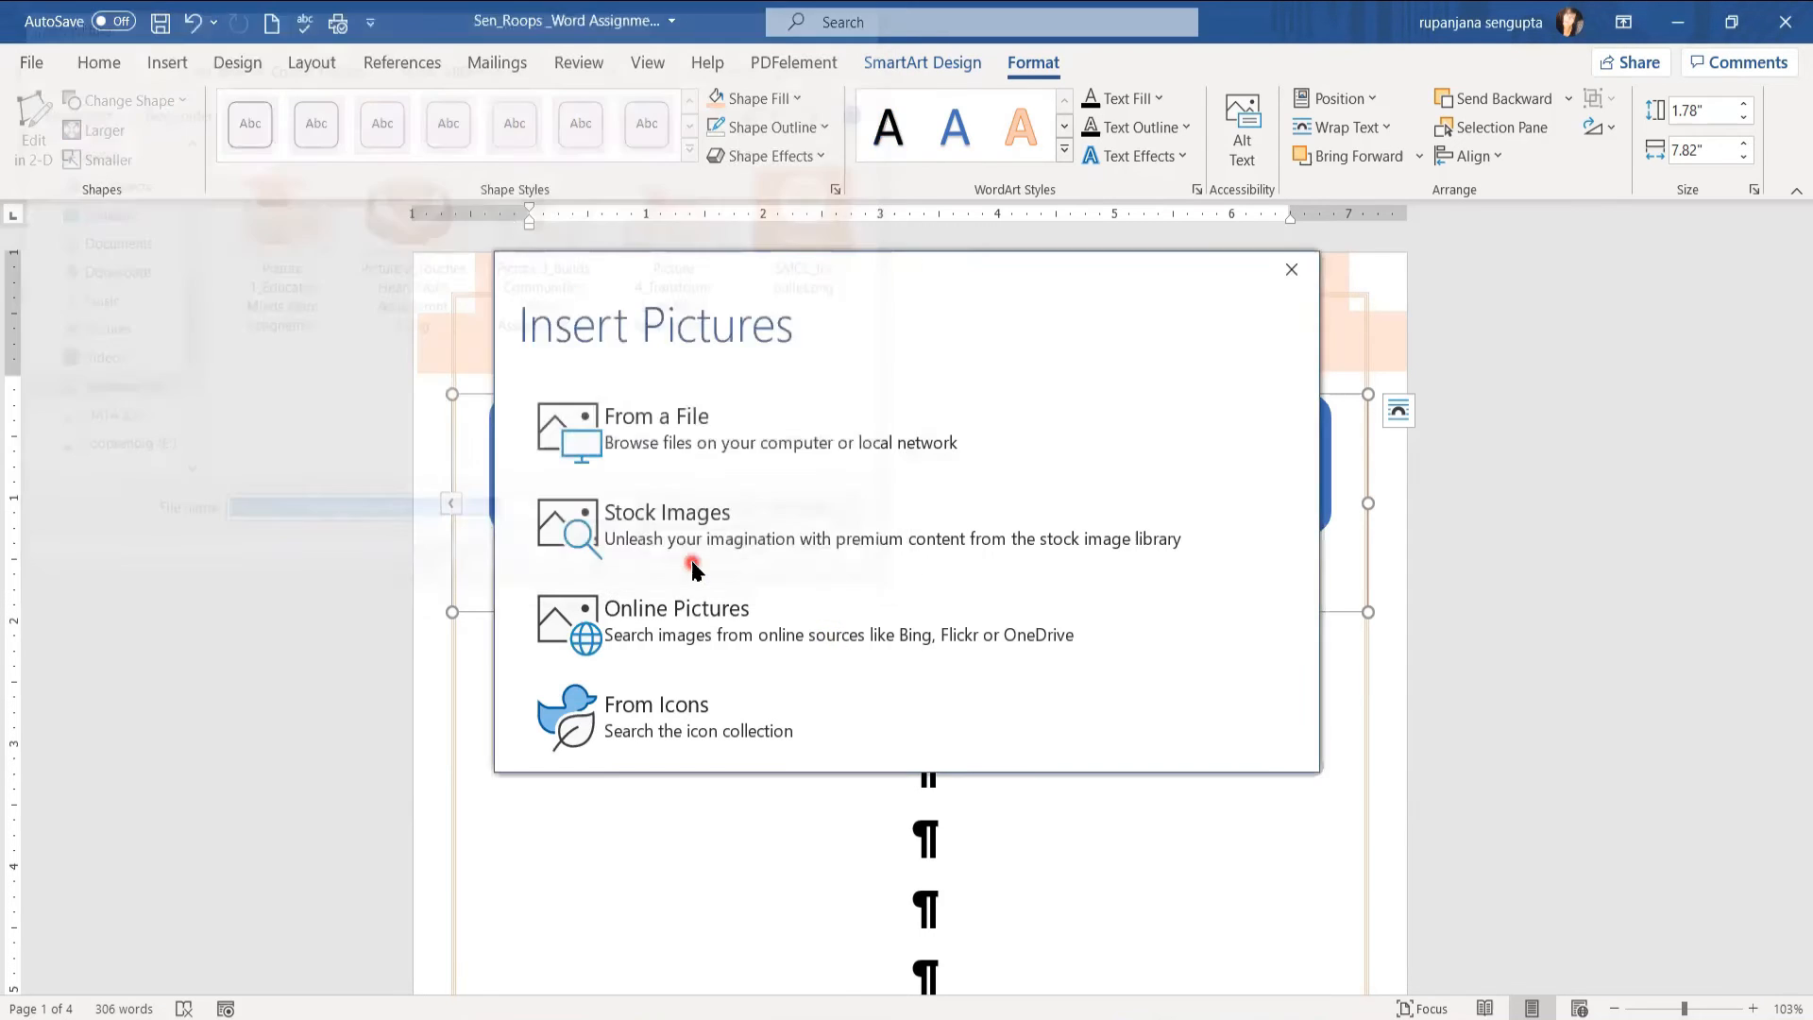
Step: Enter Educates Minds as the caption under the first SmartArt picture
click(597, 590)
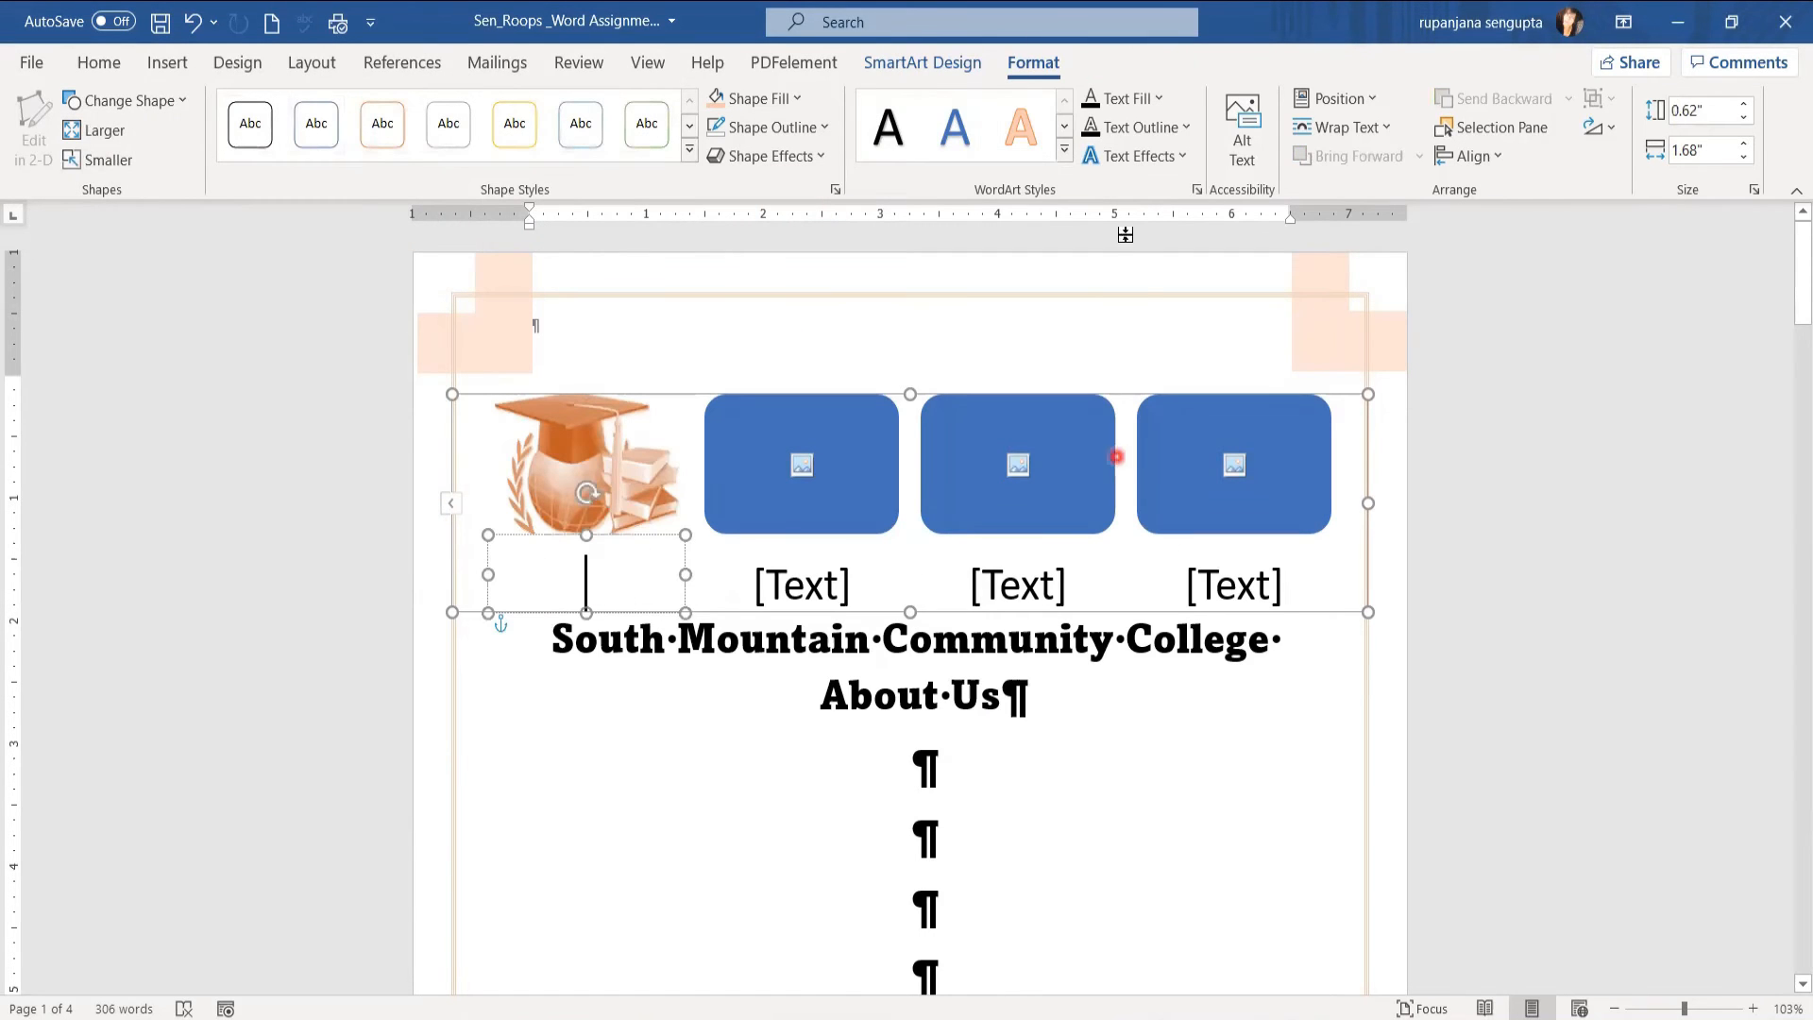
text(E)
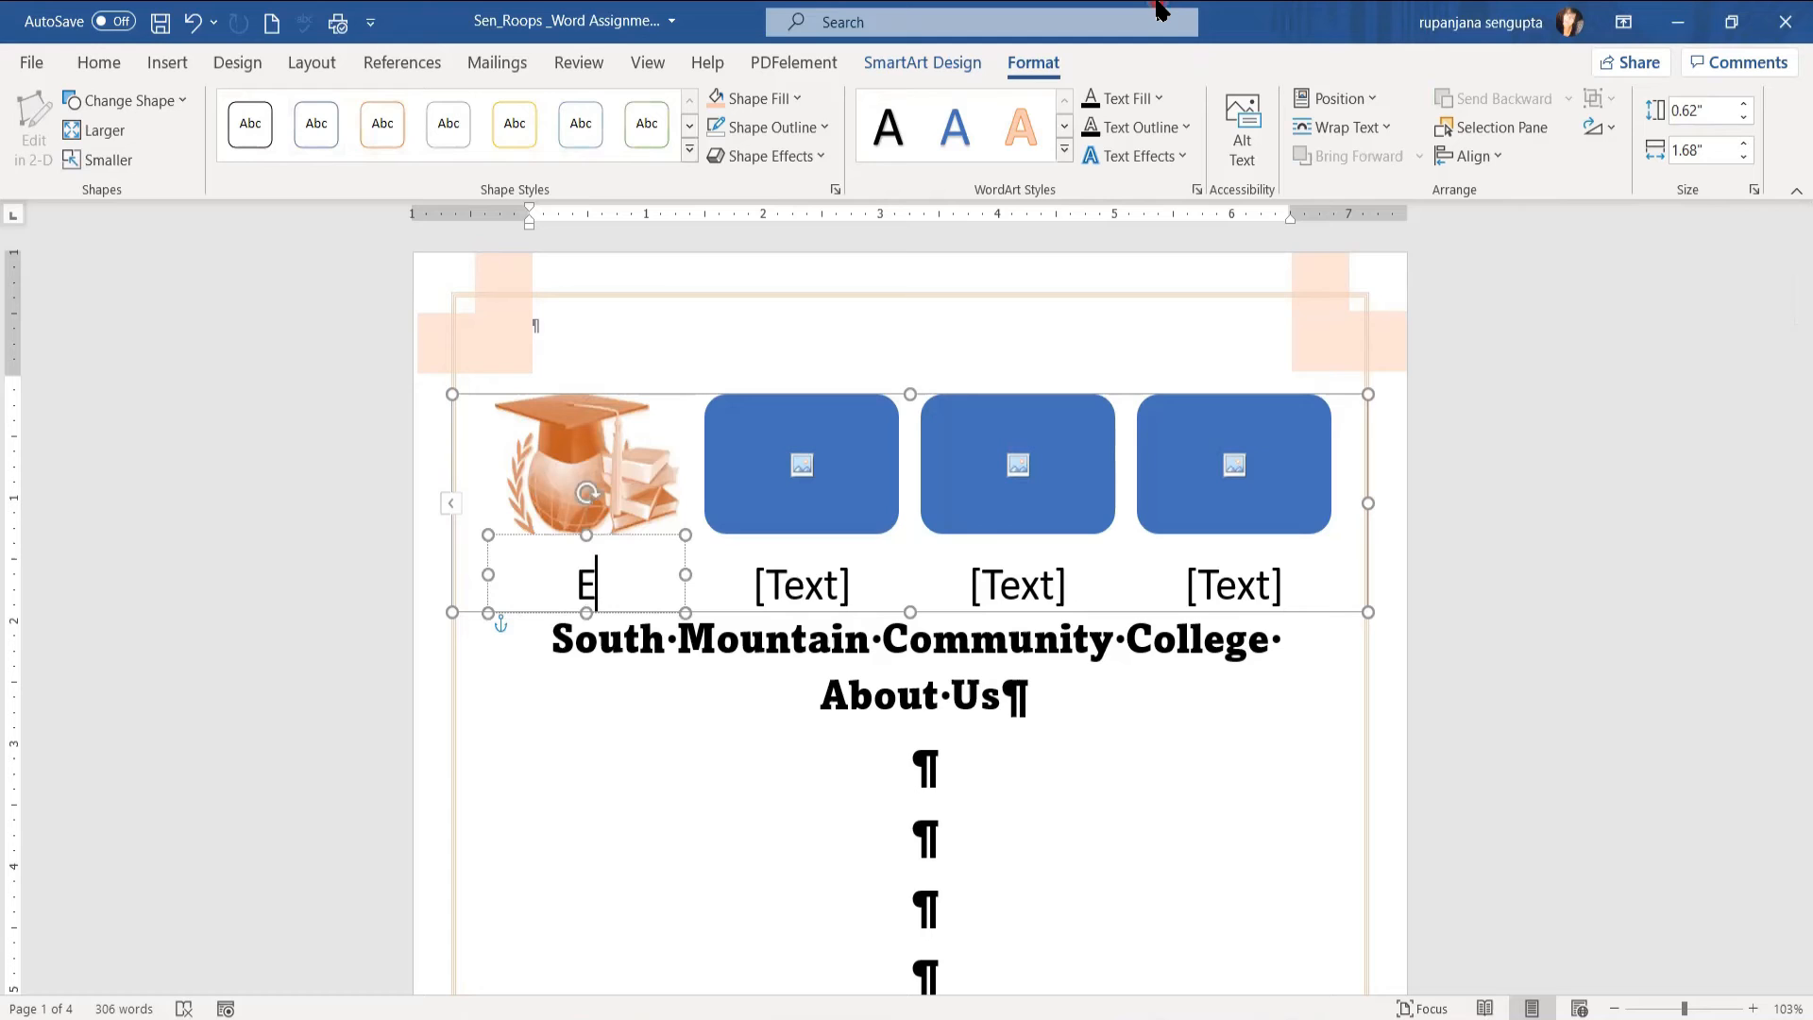
text(ducates Minds)
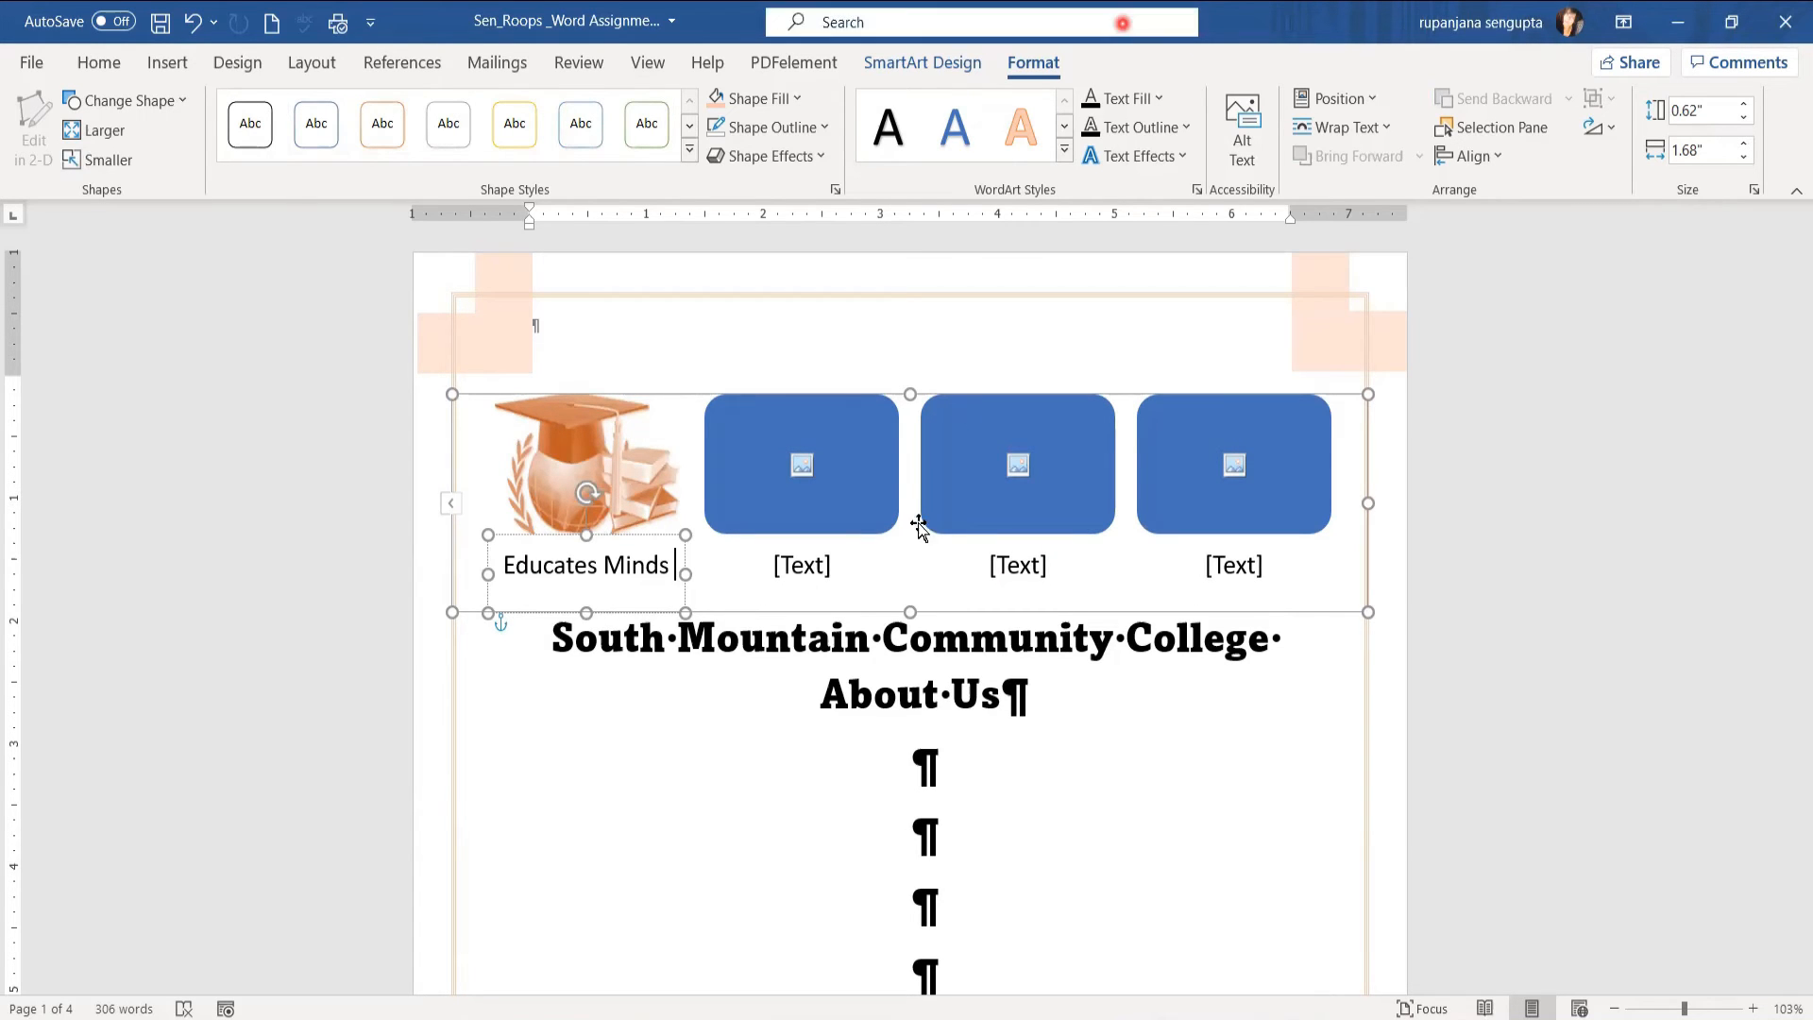
Step: Set the font size of the Educates Minds caption to 12
drag(673, 565, 501, 565)
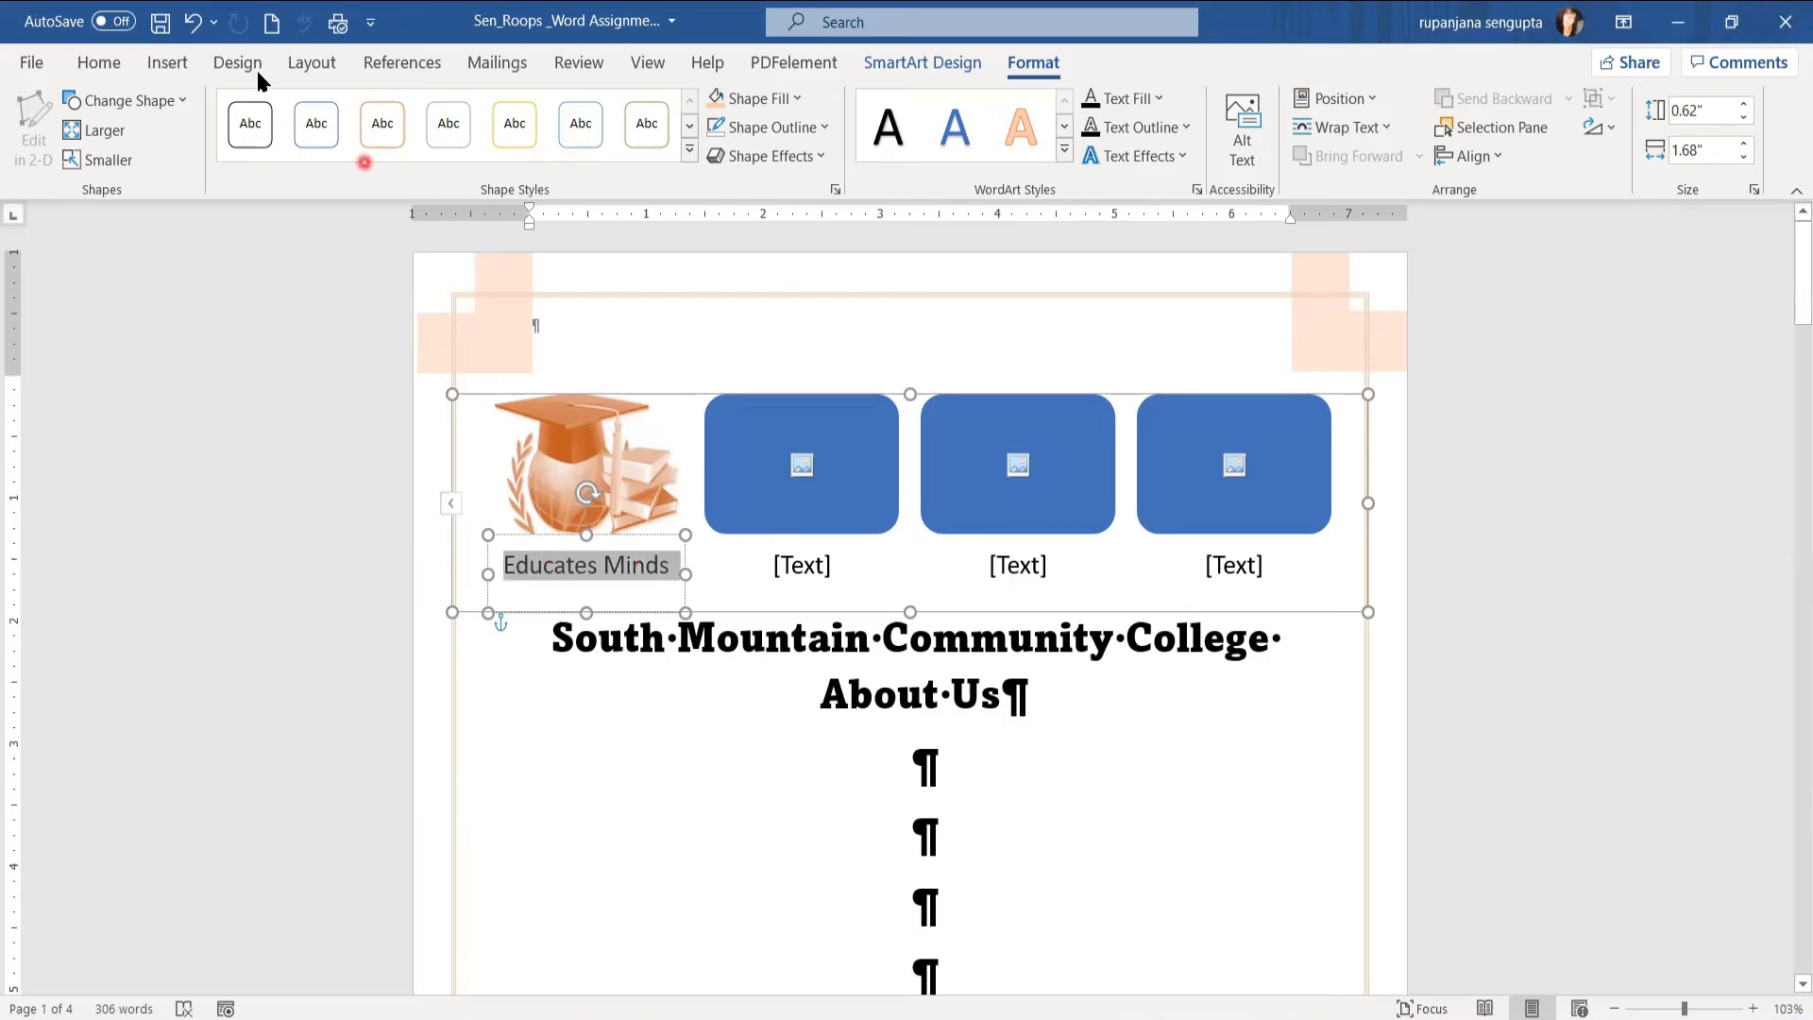
click(99, 63)
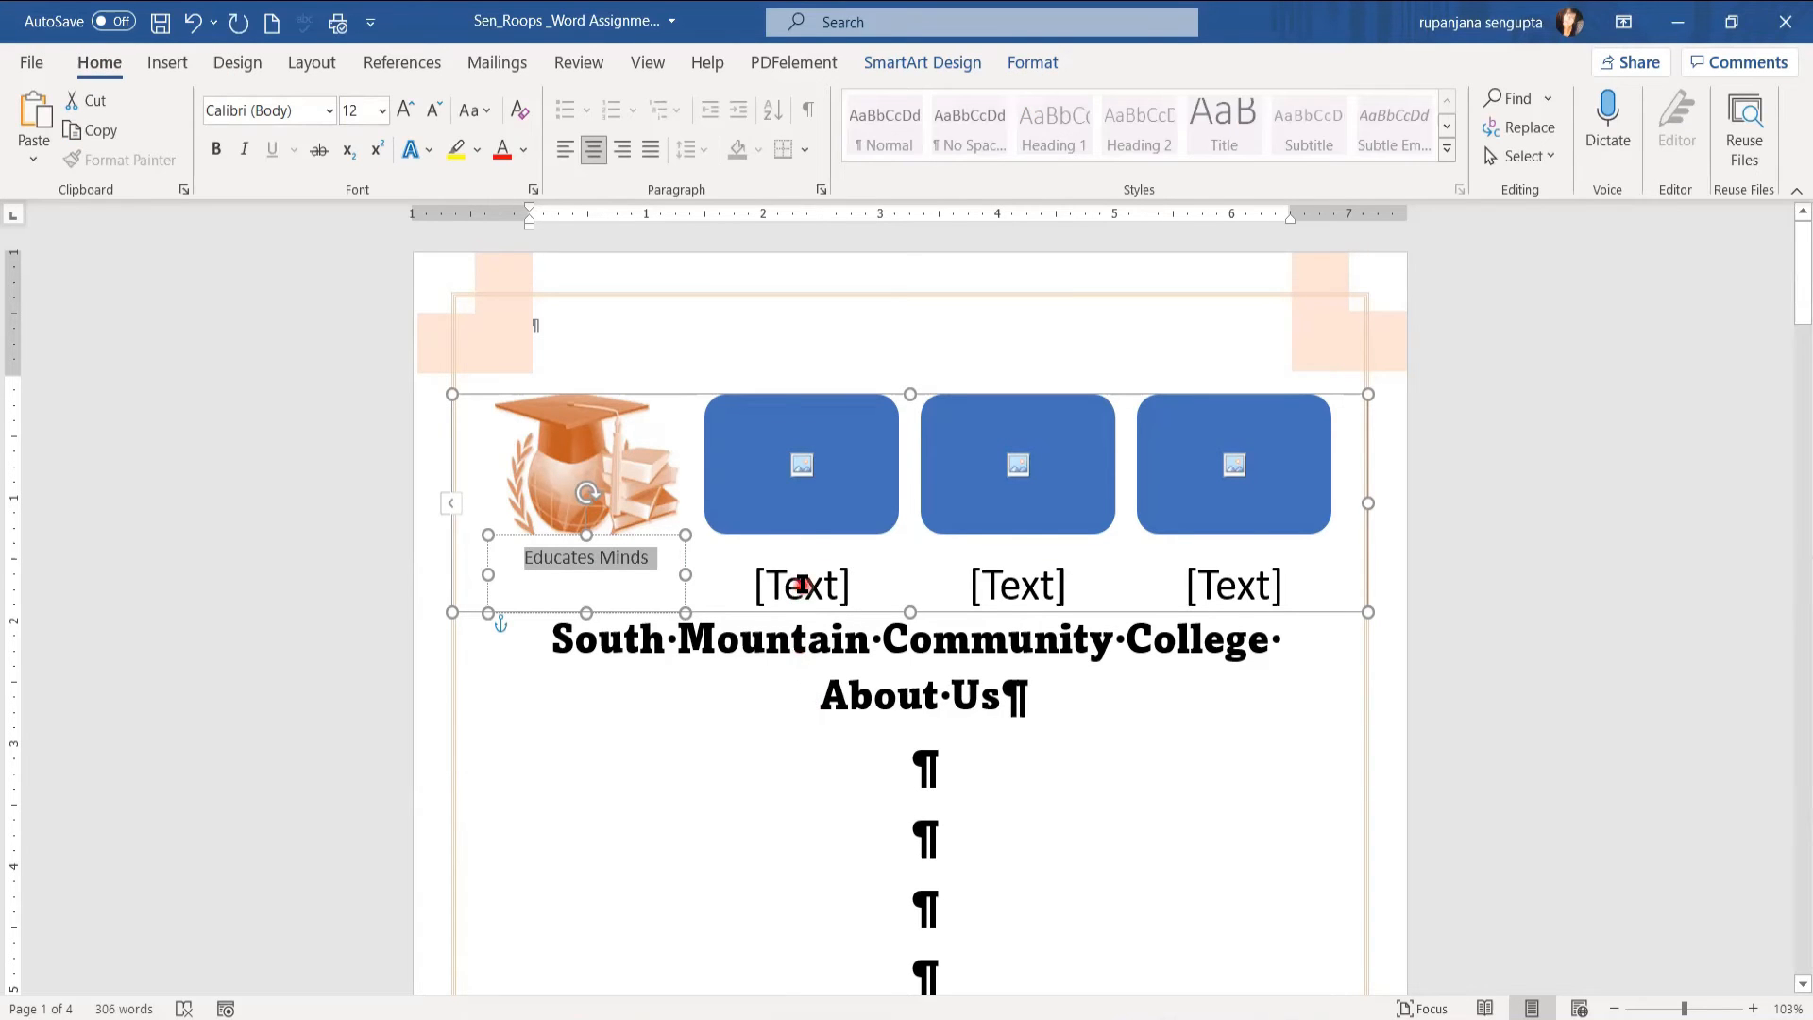
Step: Insert the file Picture 2_Touches Heart Word Assignemnt 2.png into the second SmartArt picture placeholder
click(802, 467)
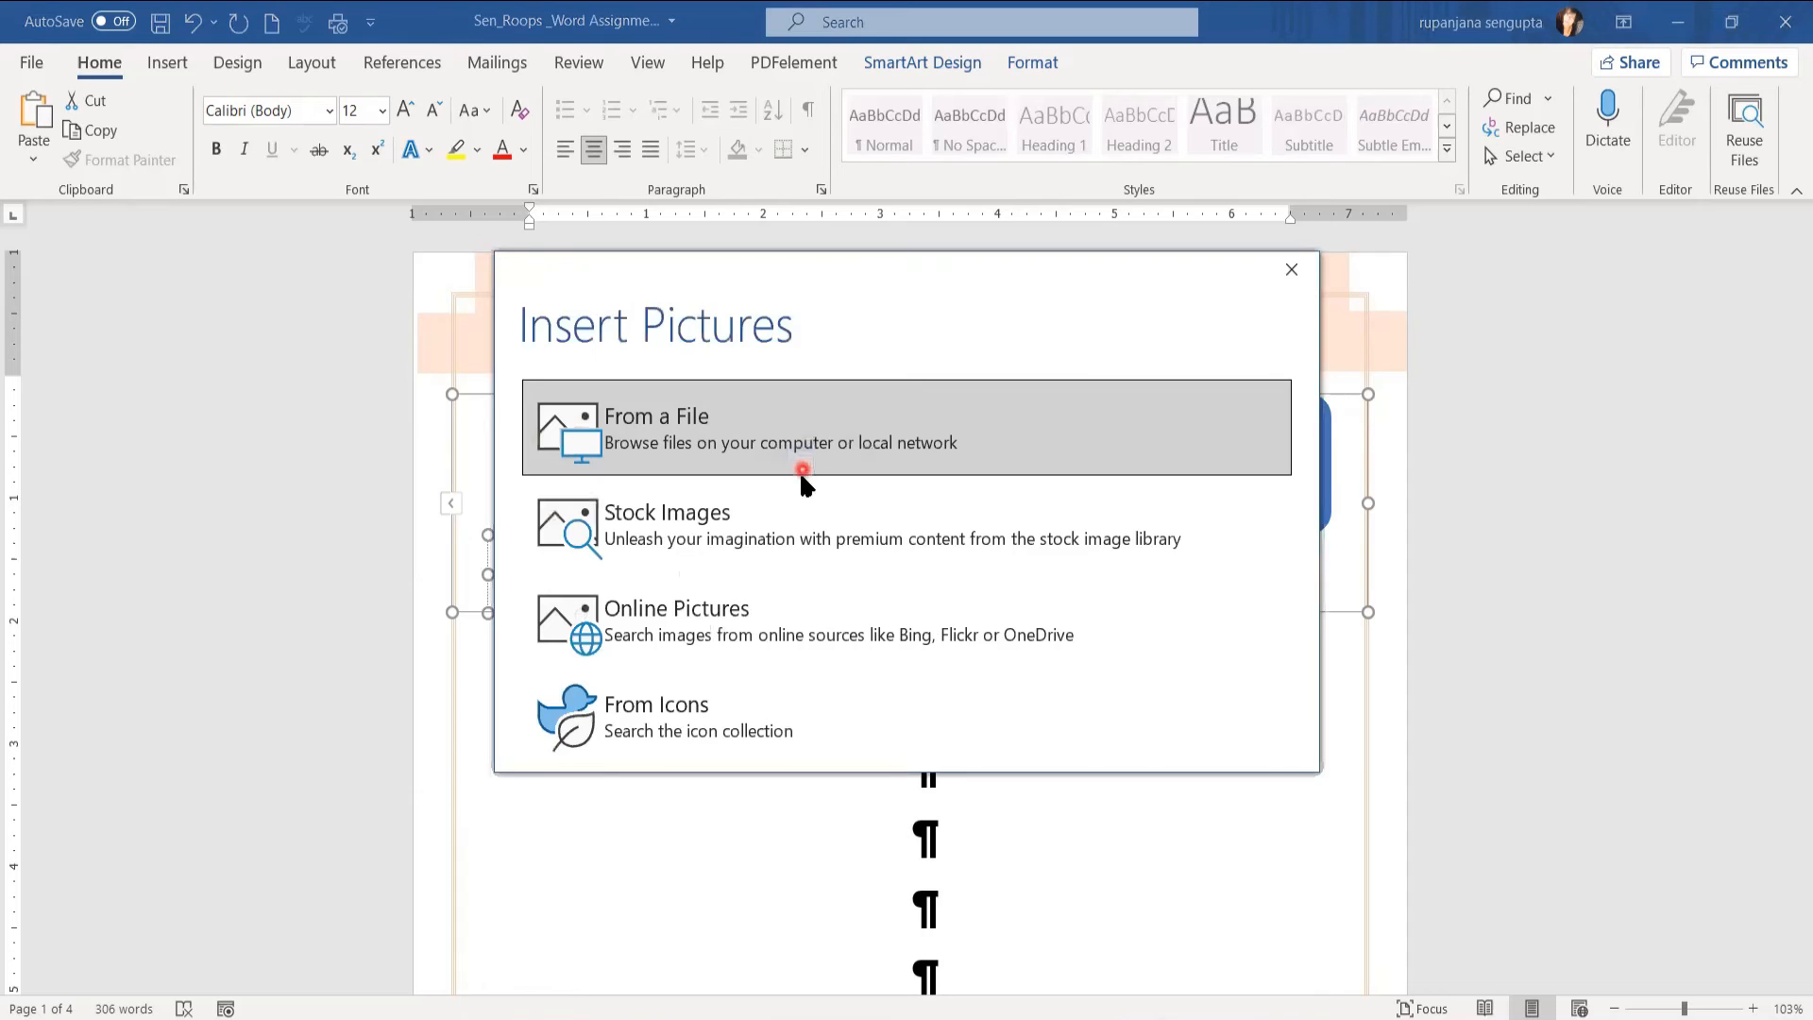
click(652, 430)
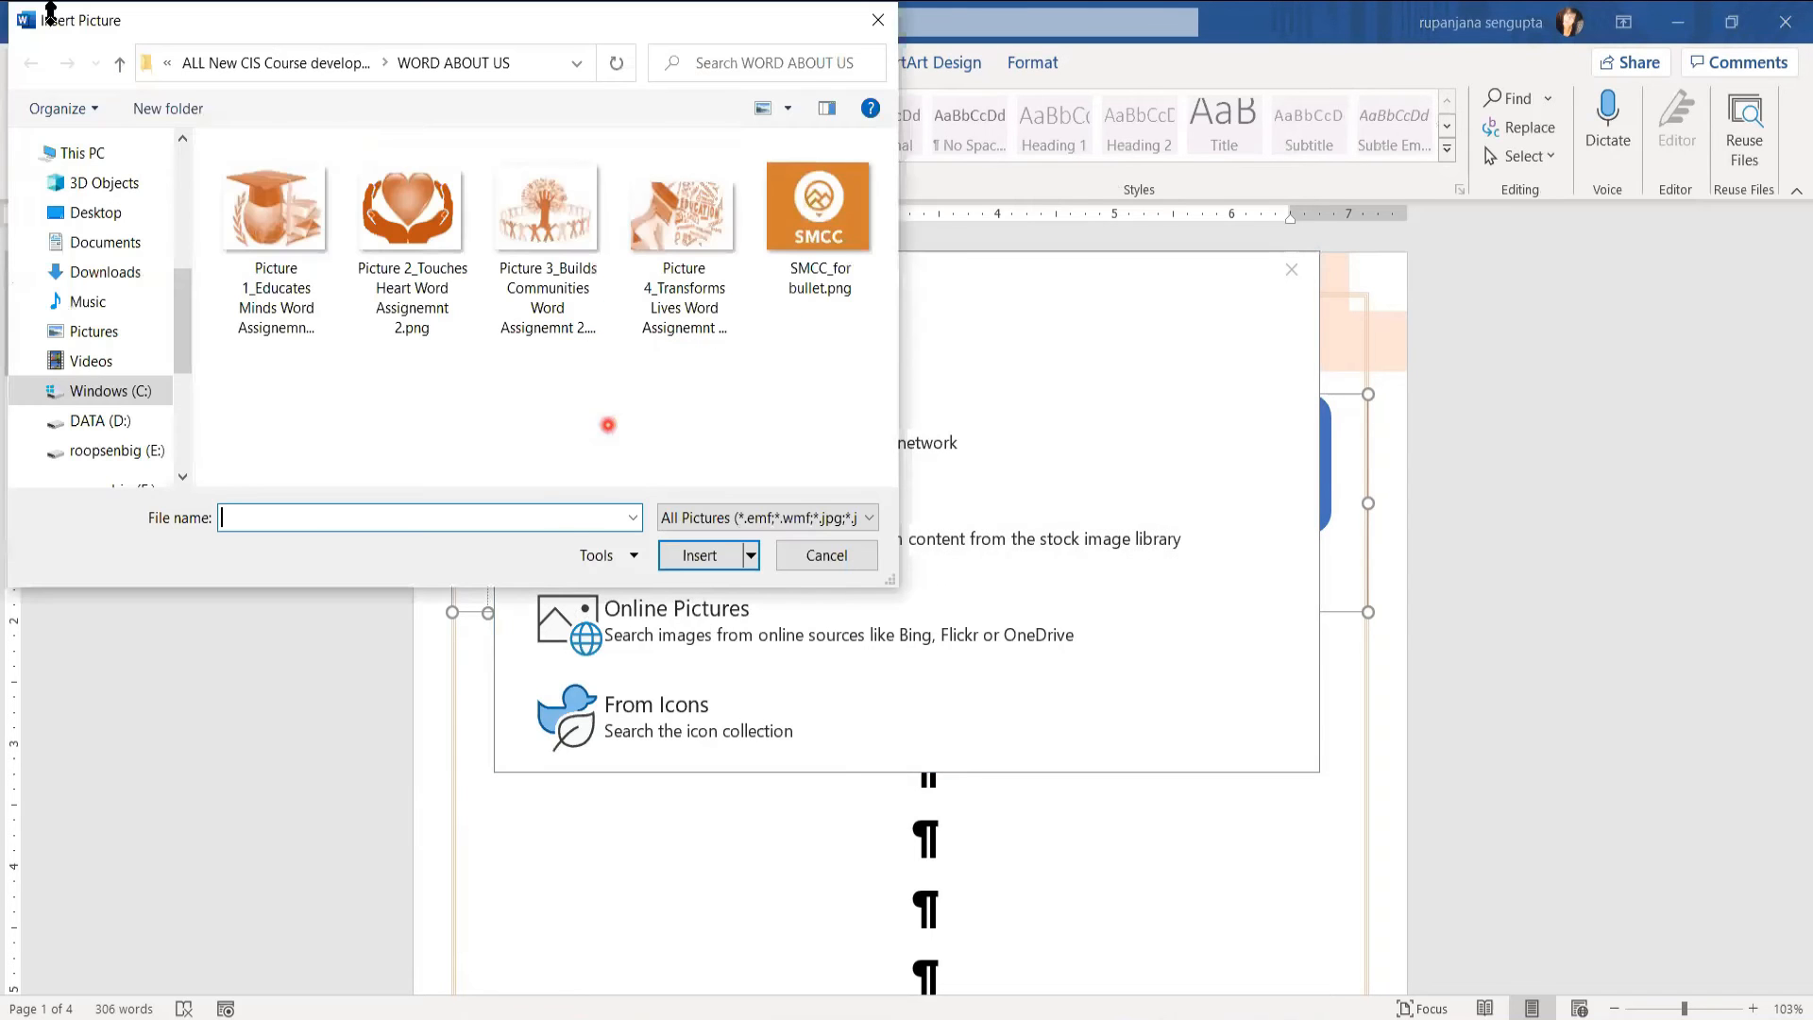
click(403, 213)
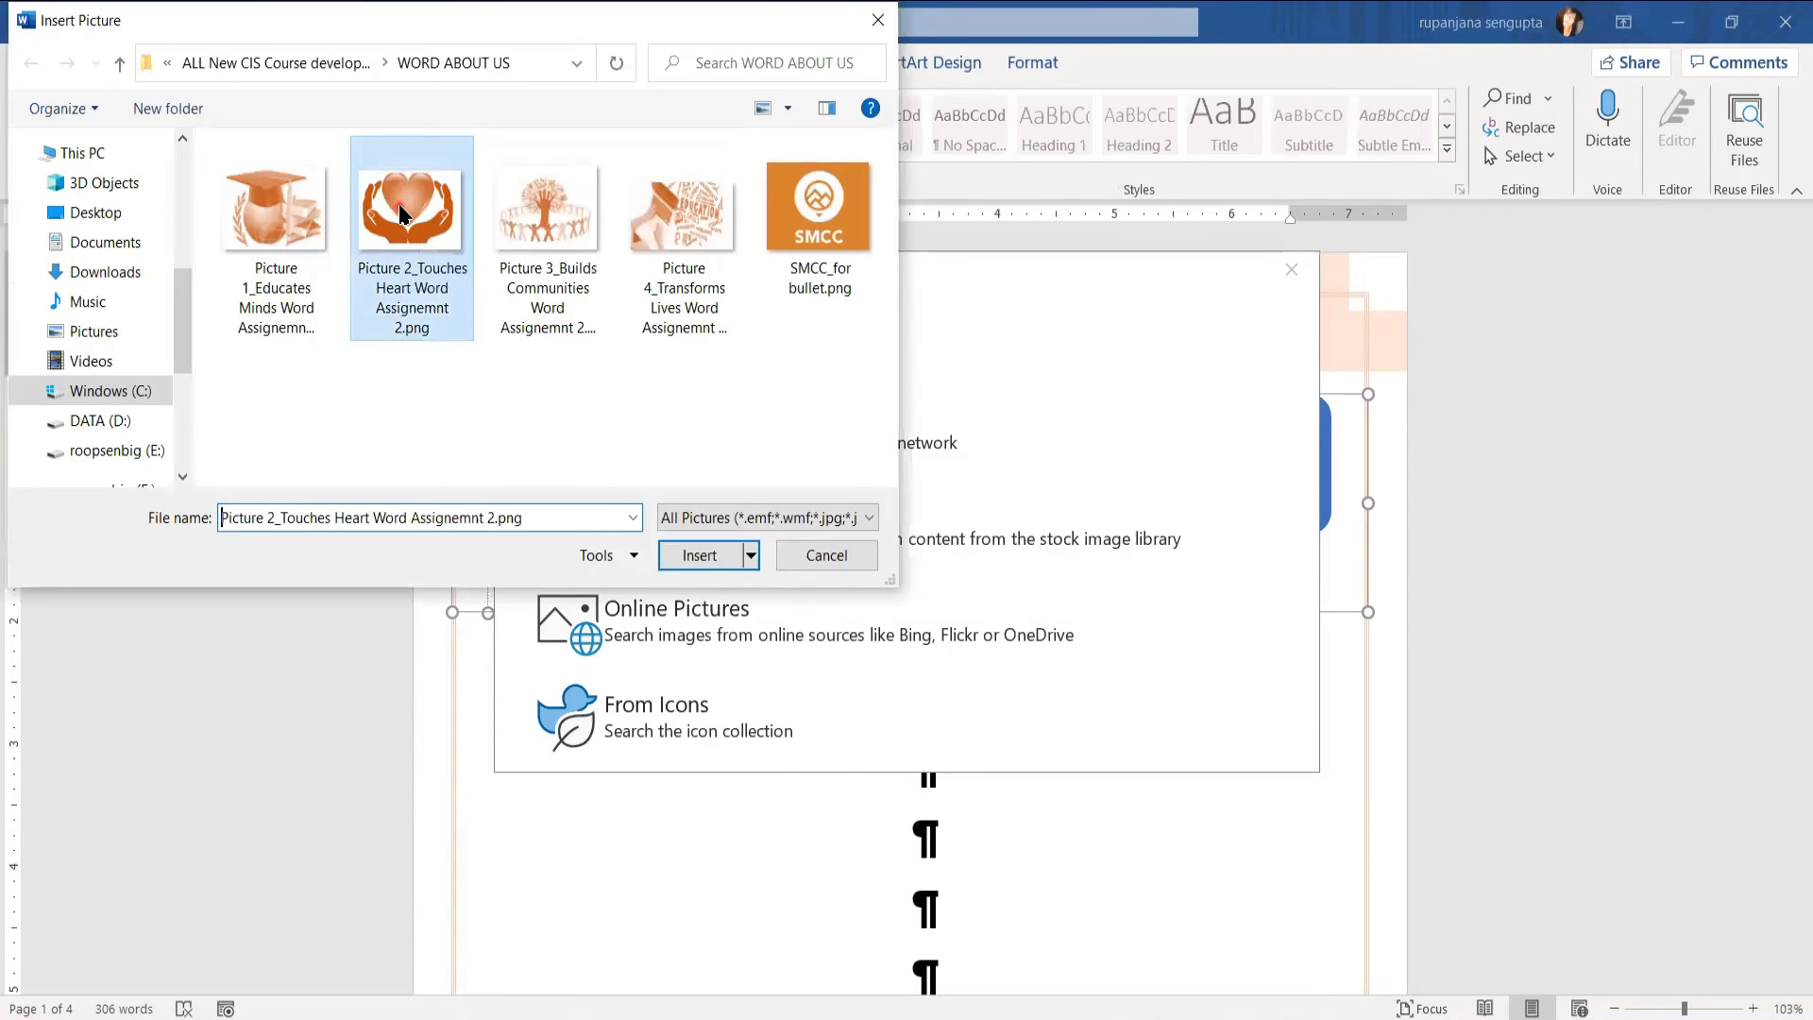
click(700, 557)
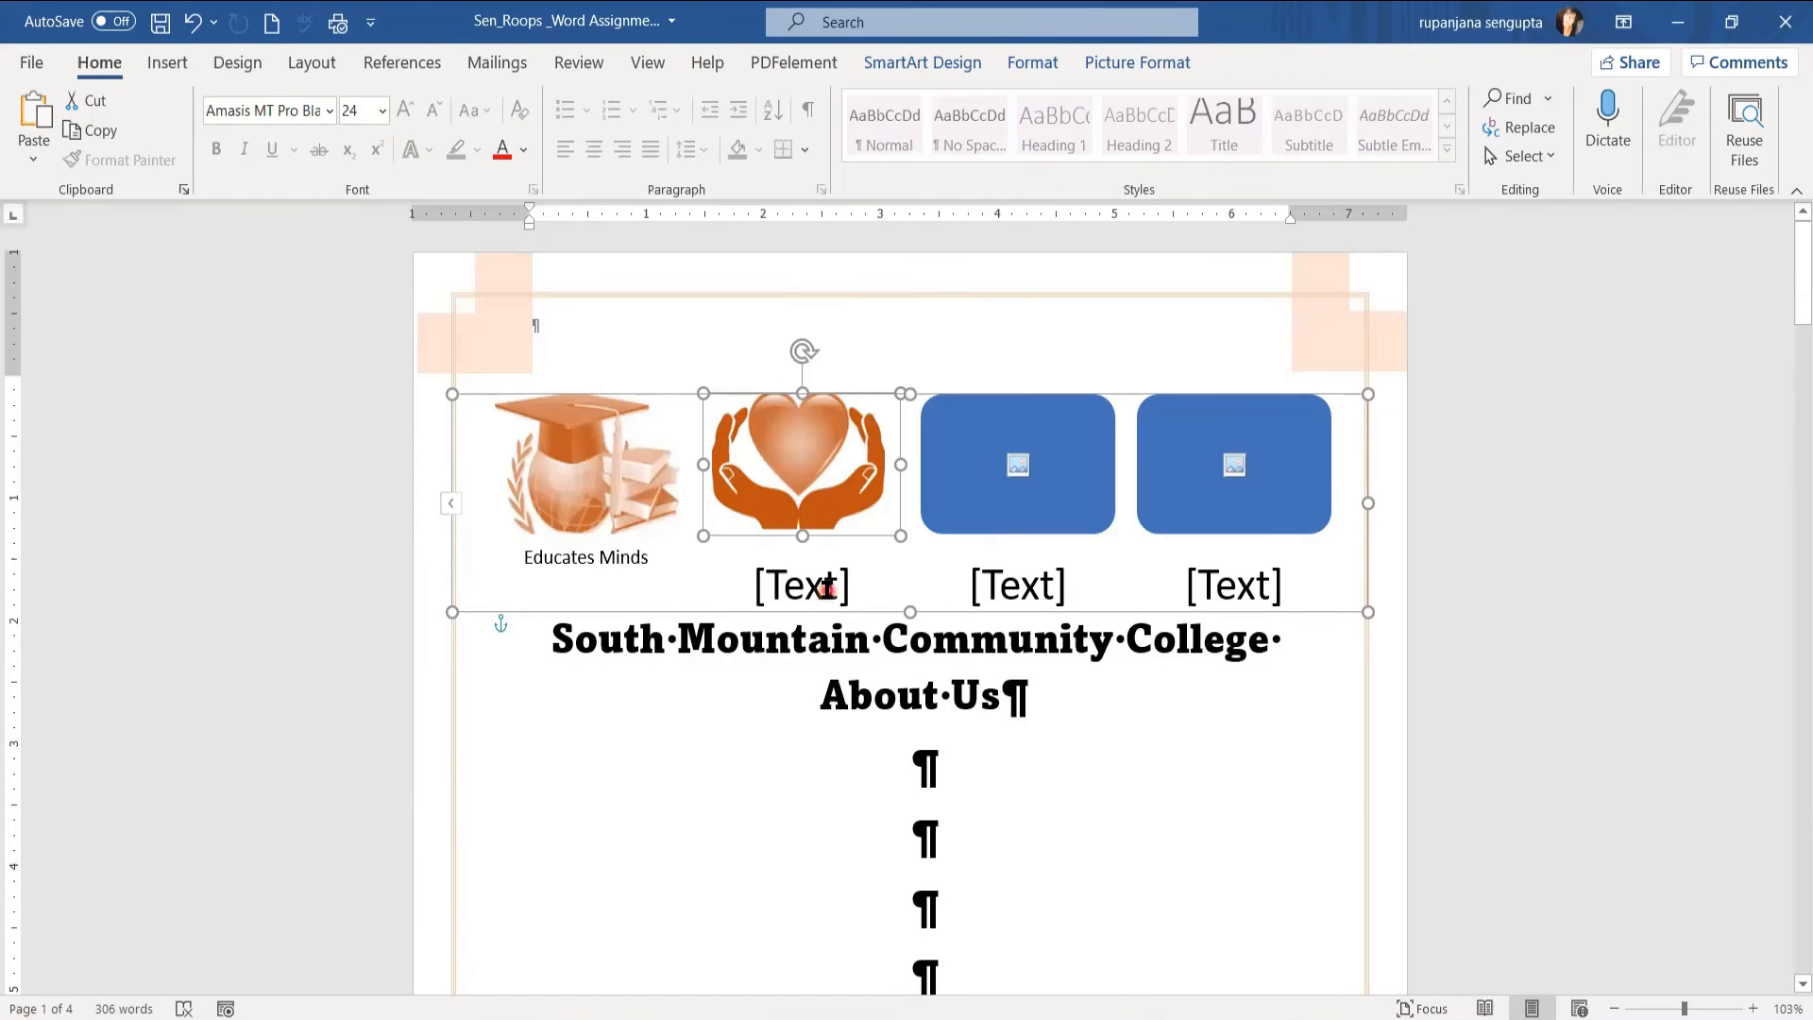
Step: Enter Touches Heart as the caption under the second SmartArt picture and set its font size to 12
click(827, 588)
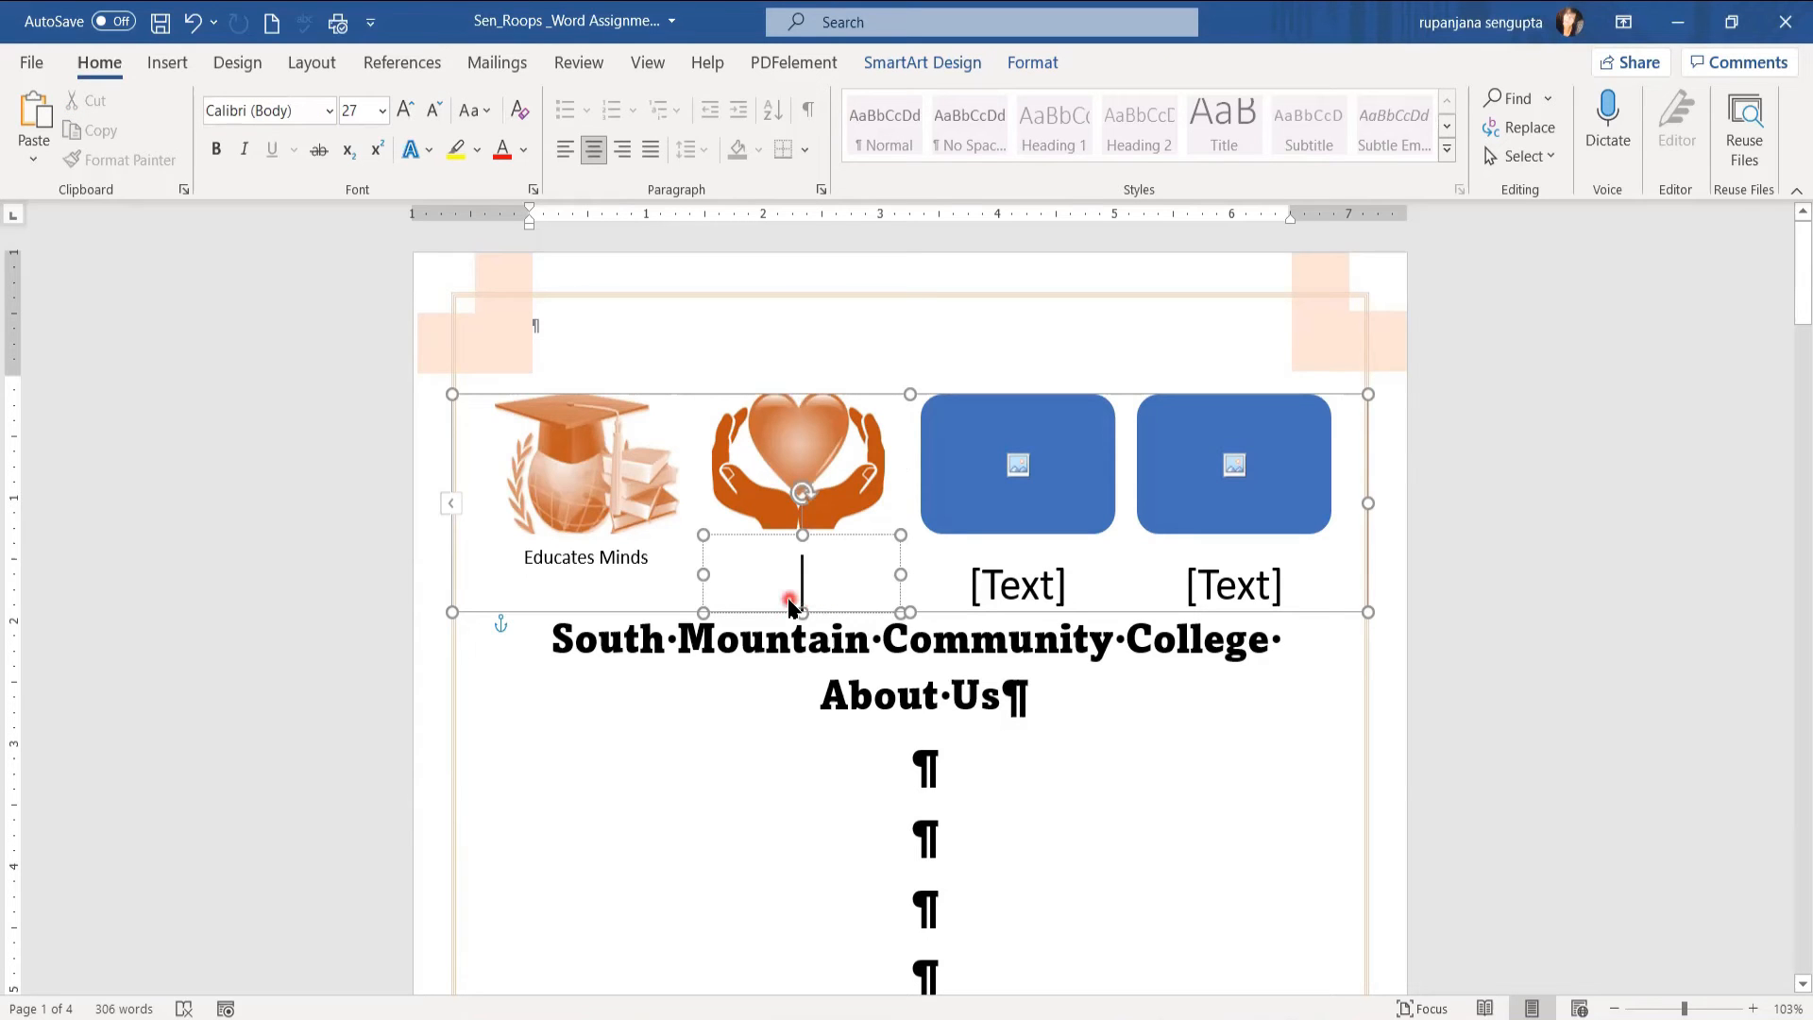
text(Tou)
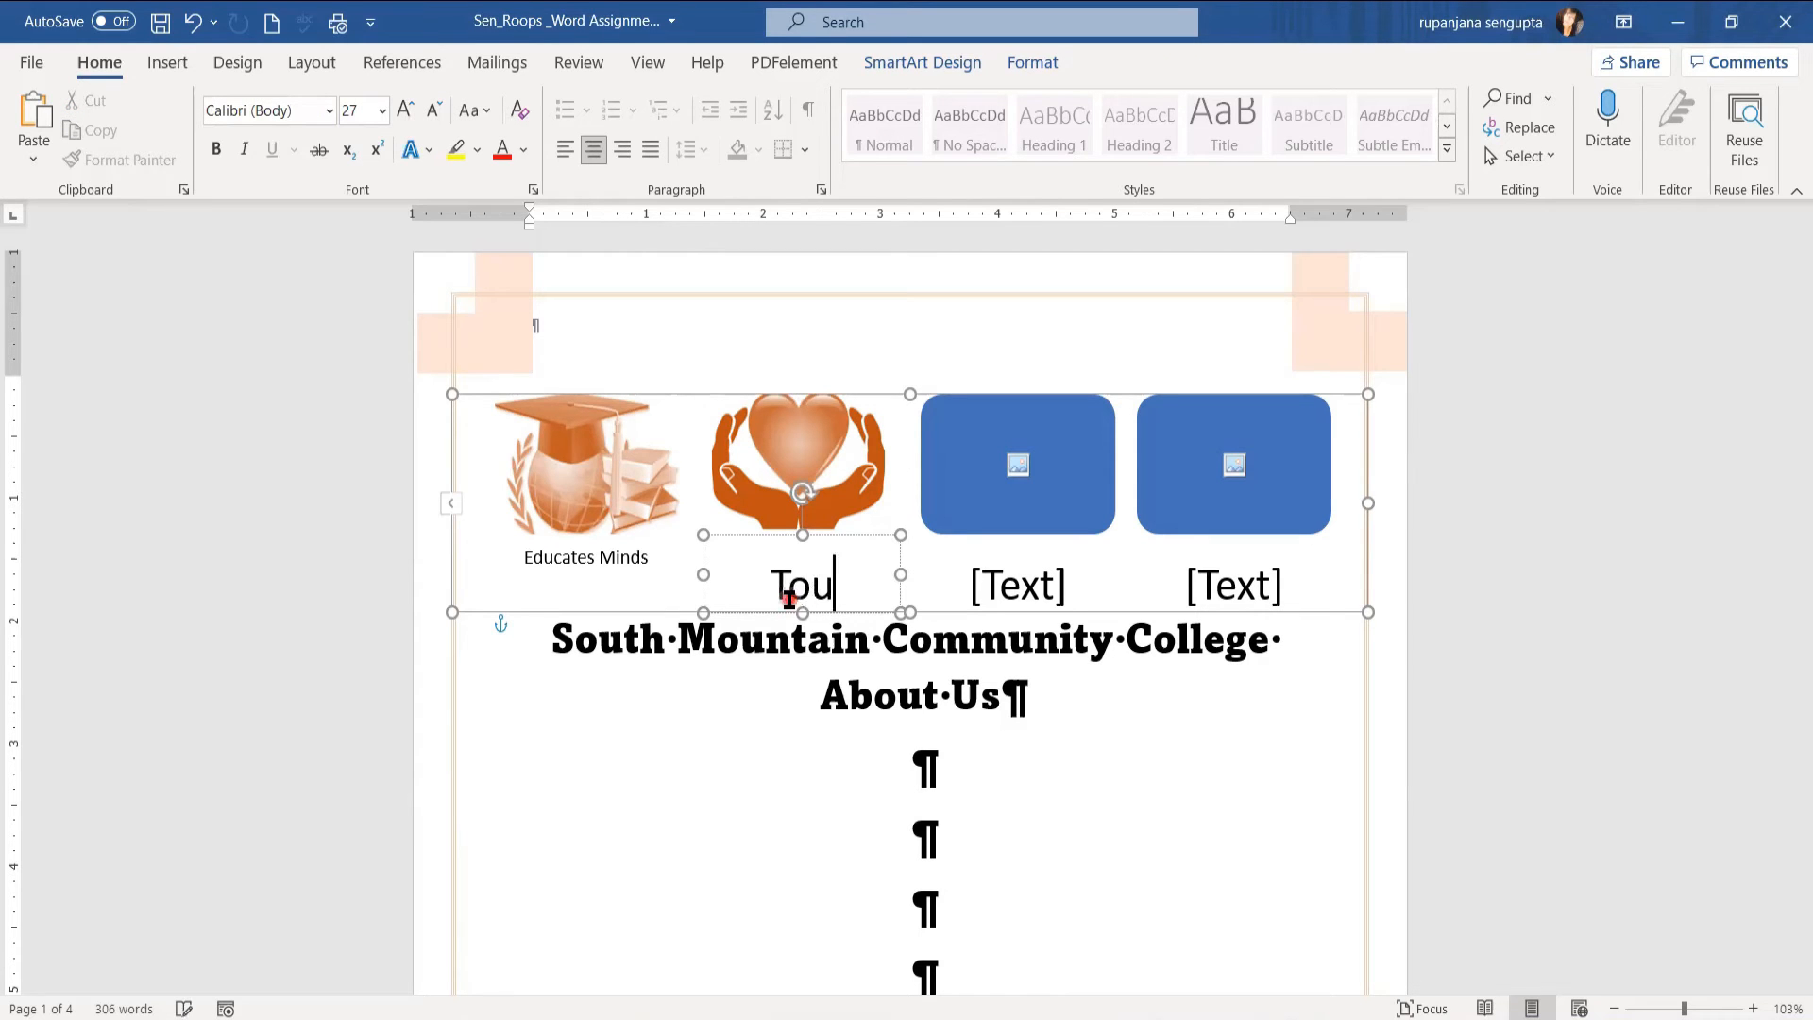
text(ches Heart)
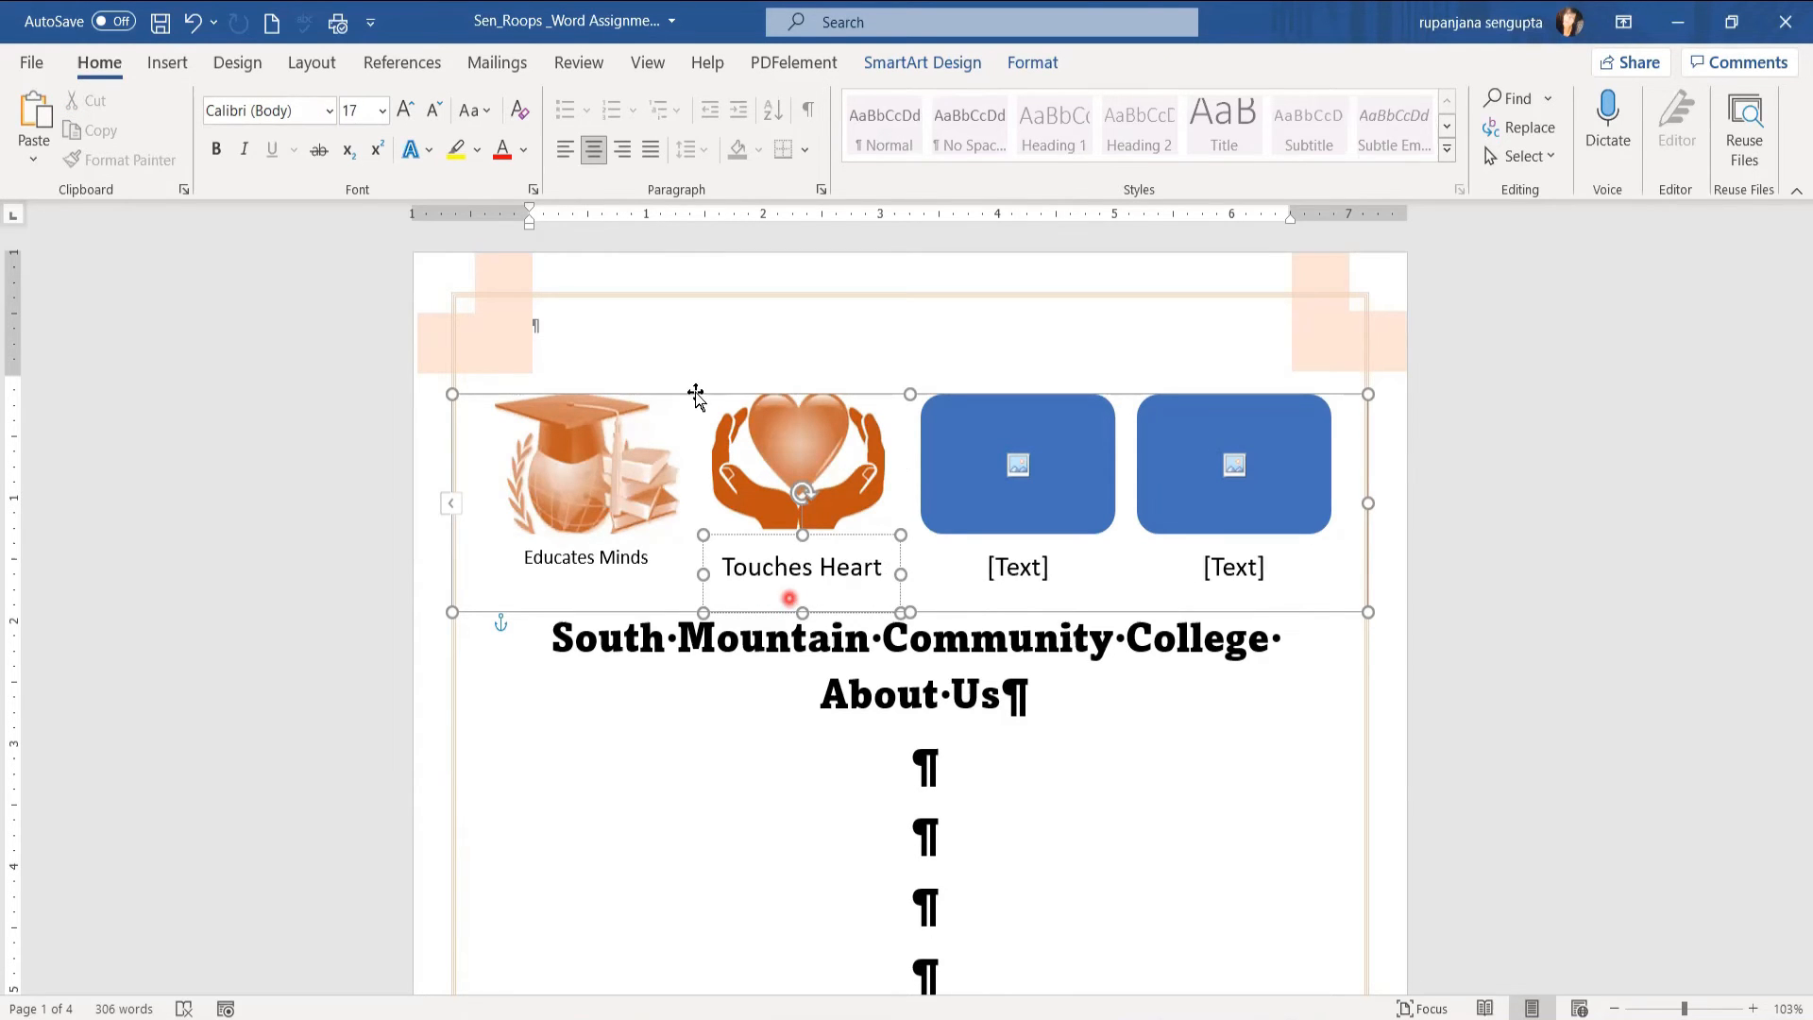
drag(727, 566, 899, 567)
click(356, 111)
text(12)
key(Return)
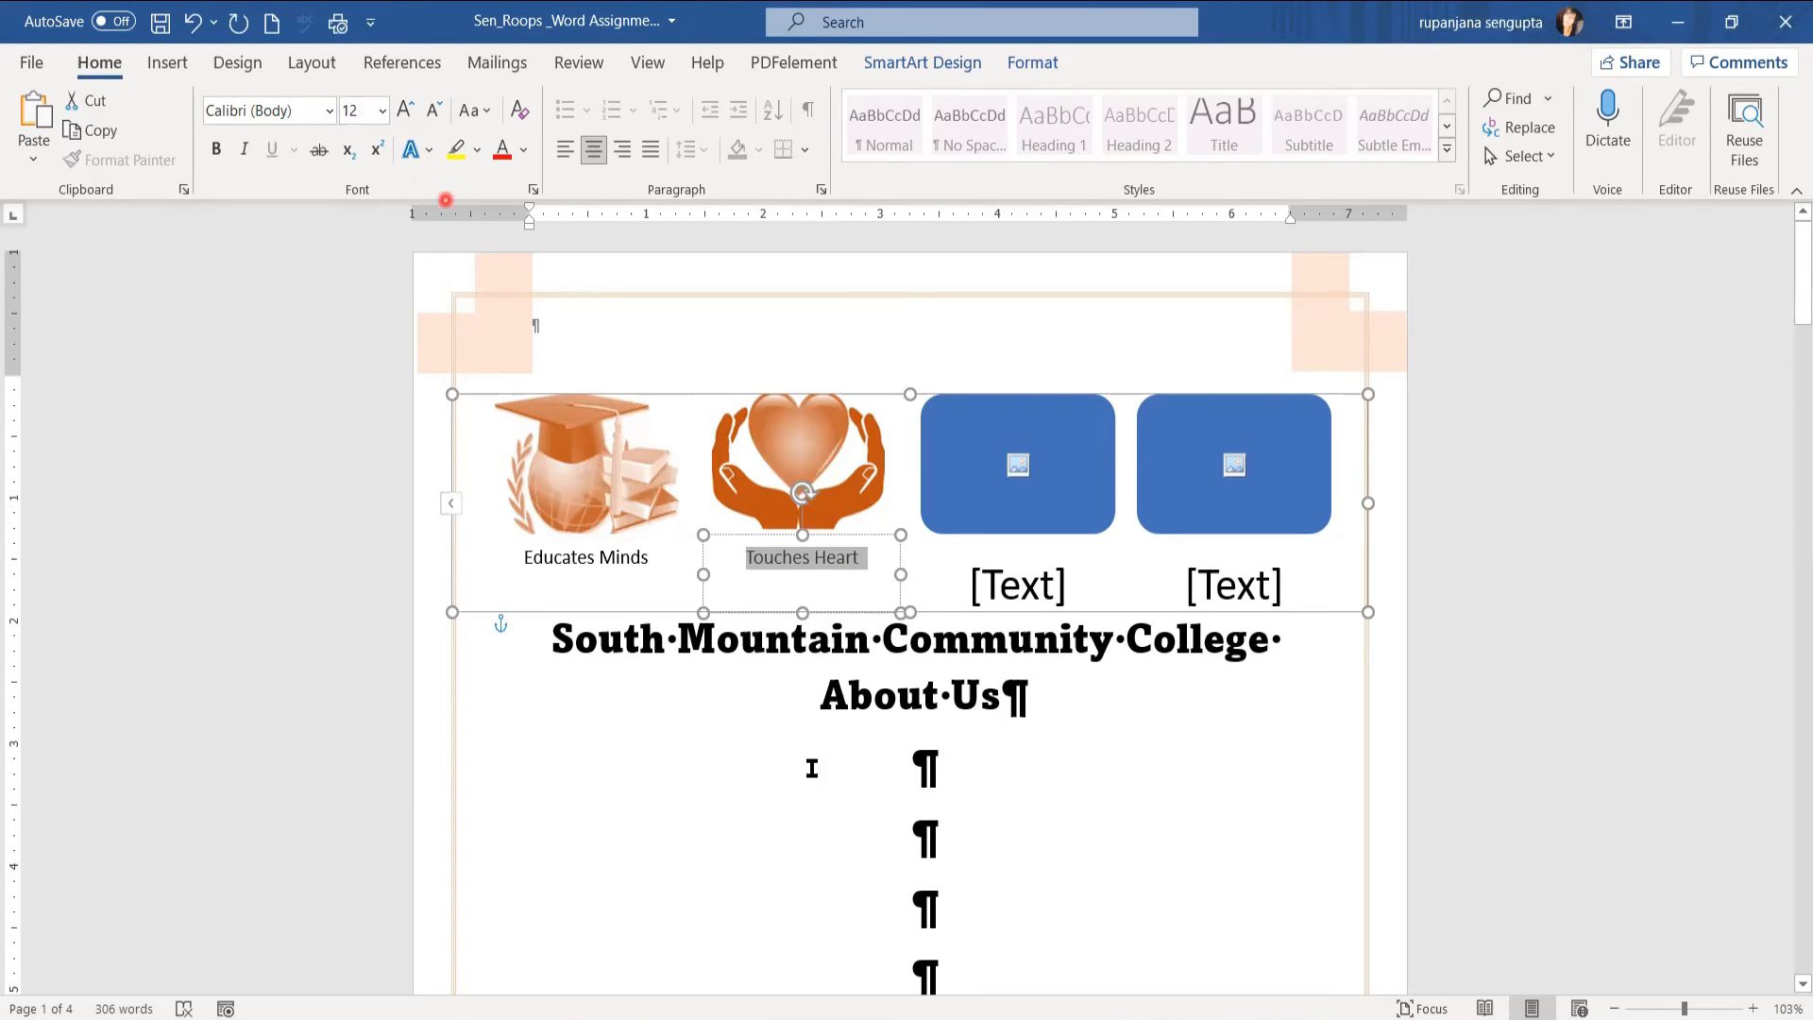
Step: Insert the file Picture 3_Builds Communities Word Assignemnt 2.png into the third SmartArt picture placeholder
click(1023, 464)
click(605, 404)
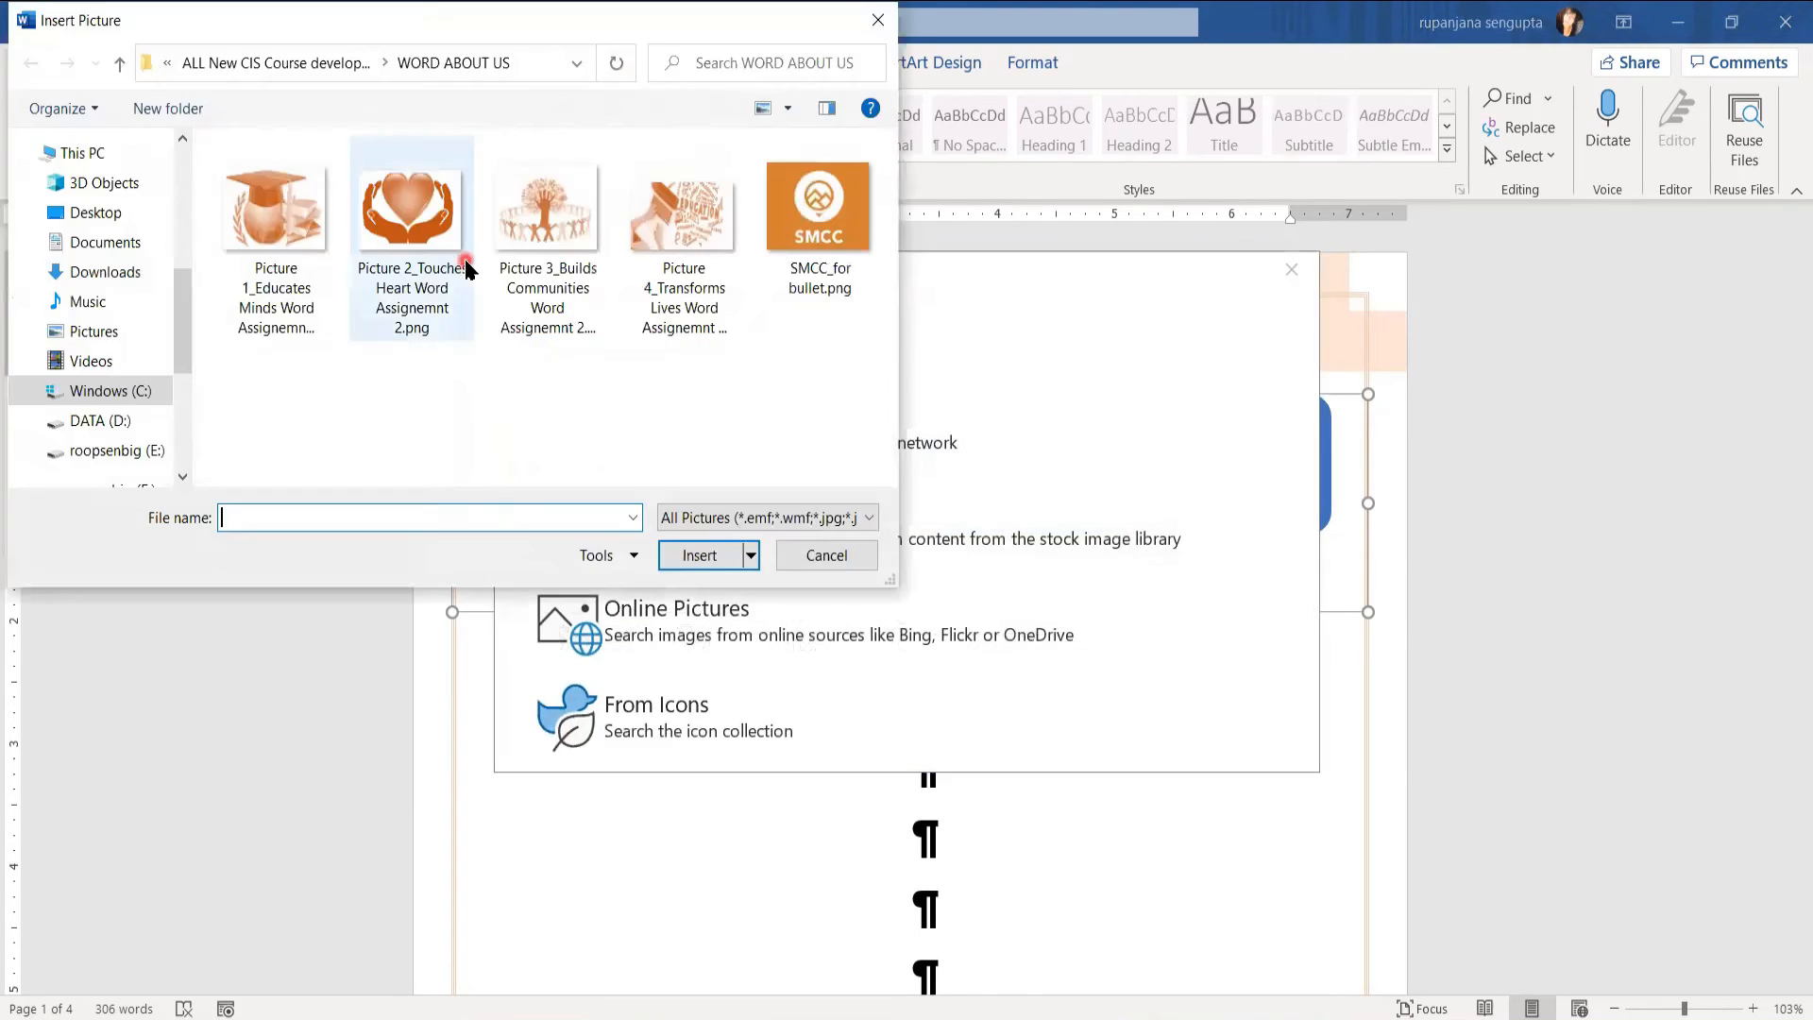
click(547, 219)
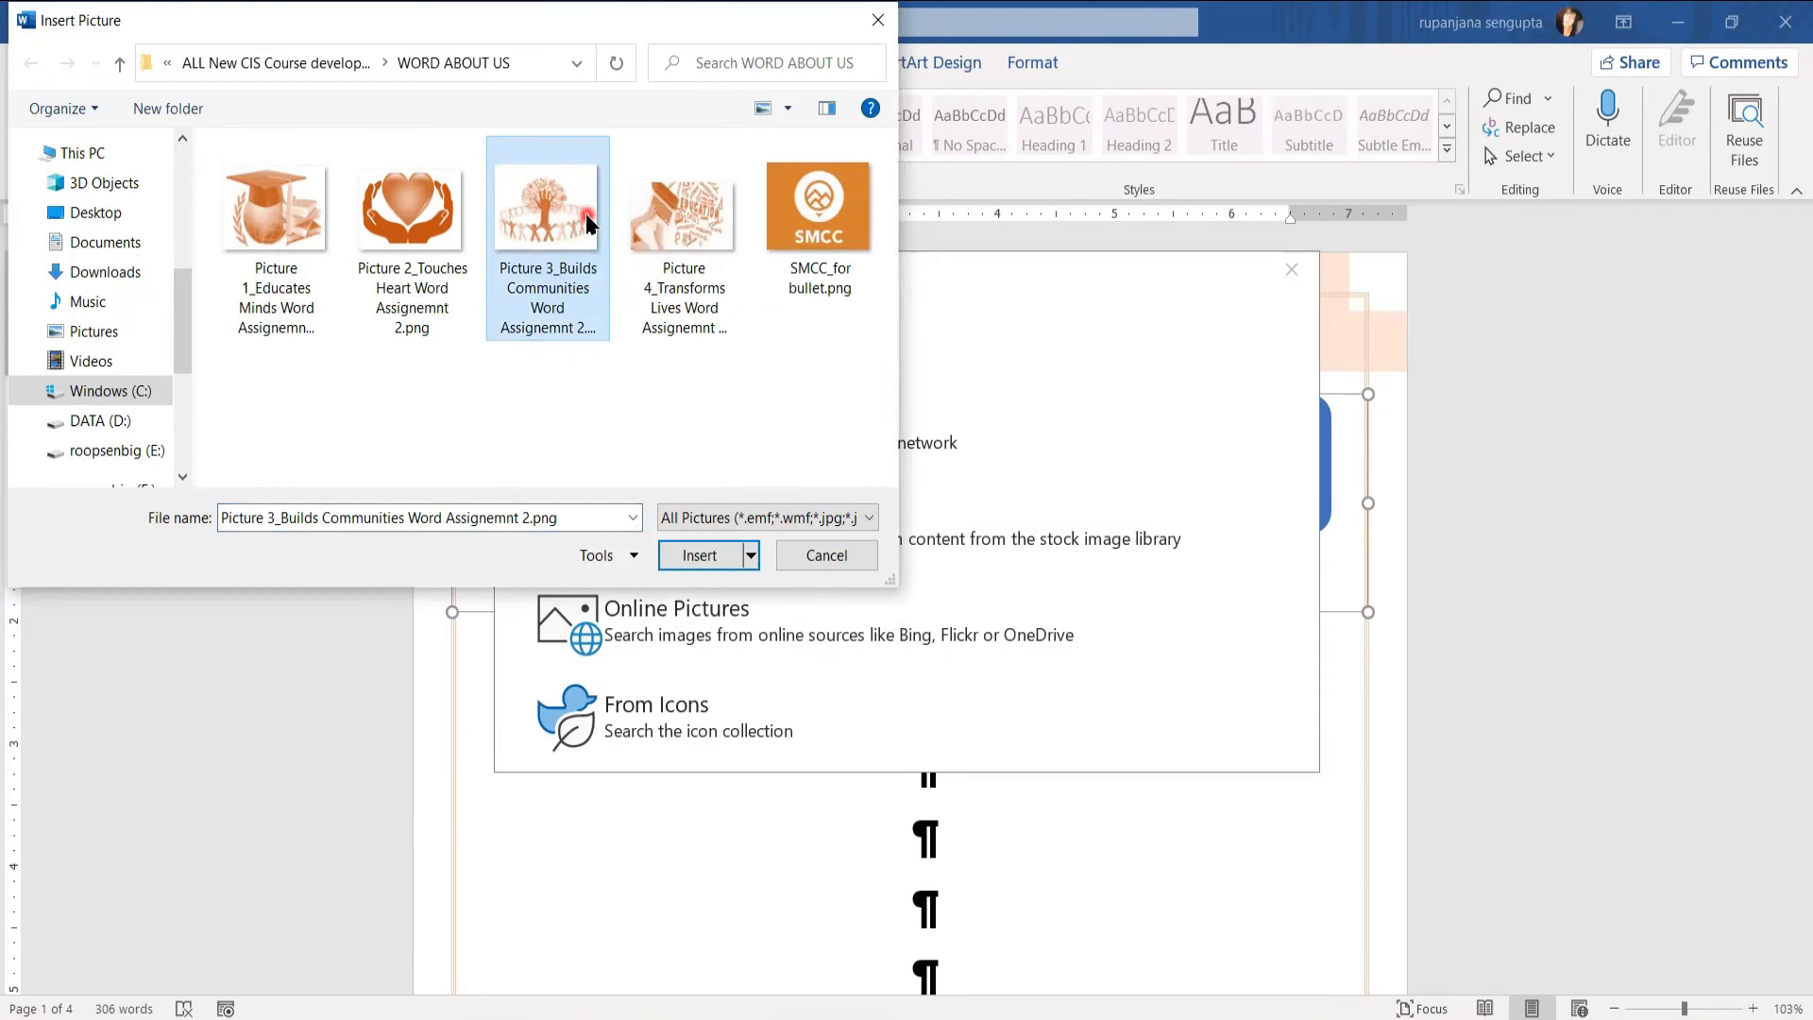
click(699, 556)
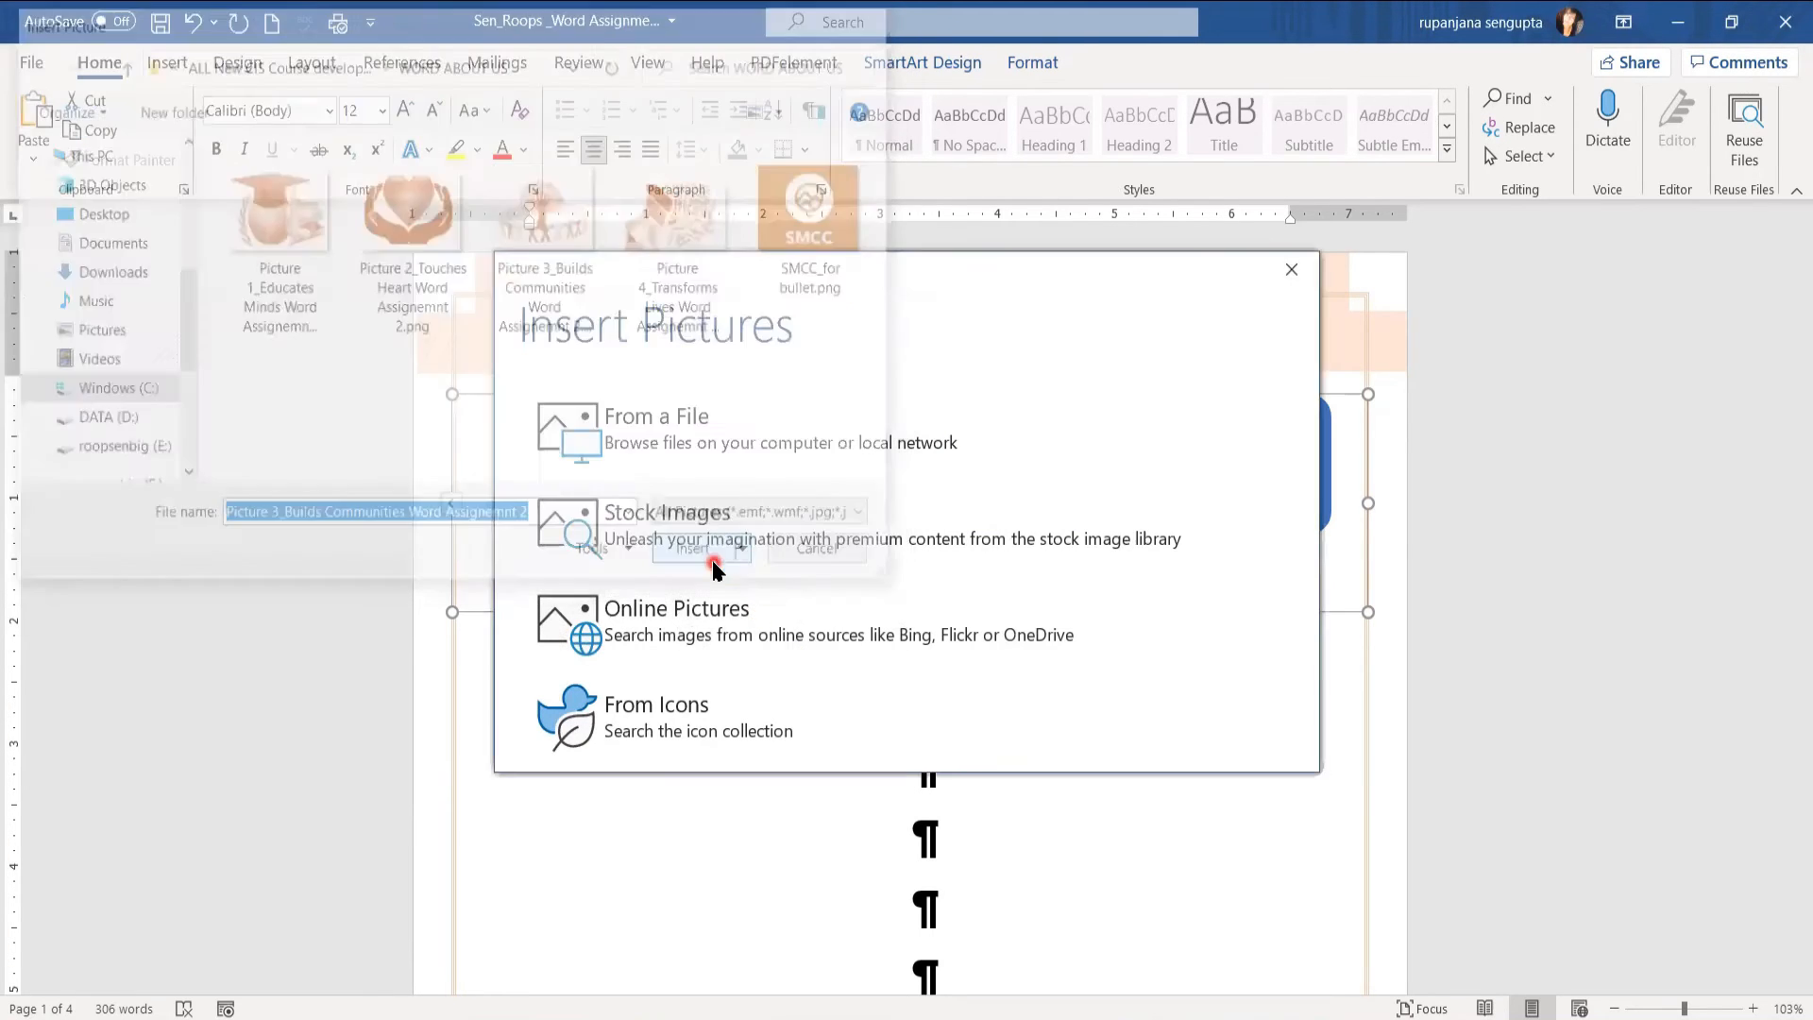
Step: Enter Builds Communities as the caption under the third SmartArt picture and set its font size to 12
click(1035, 601)
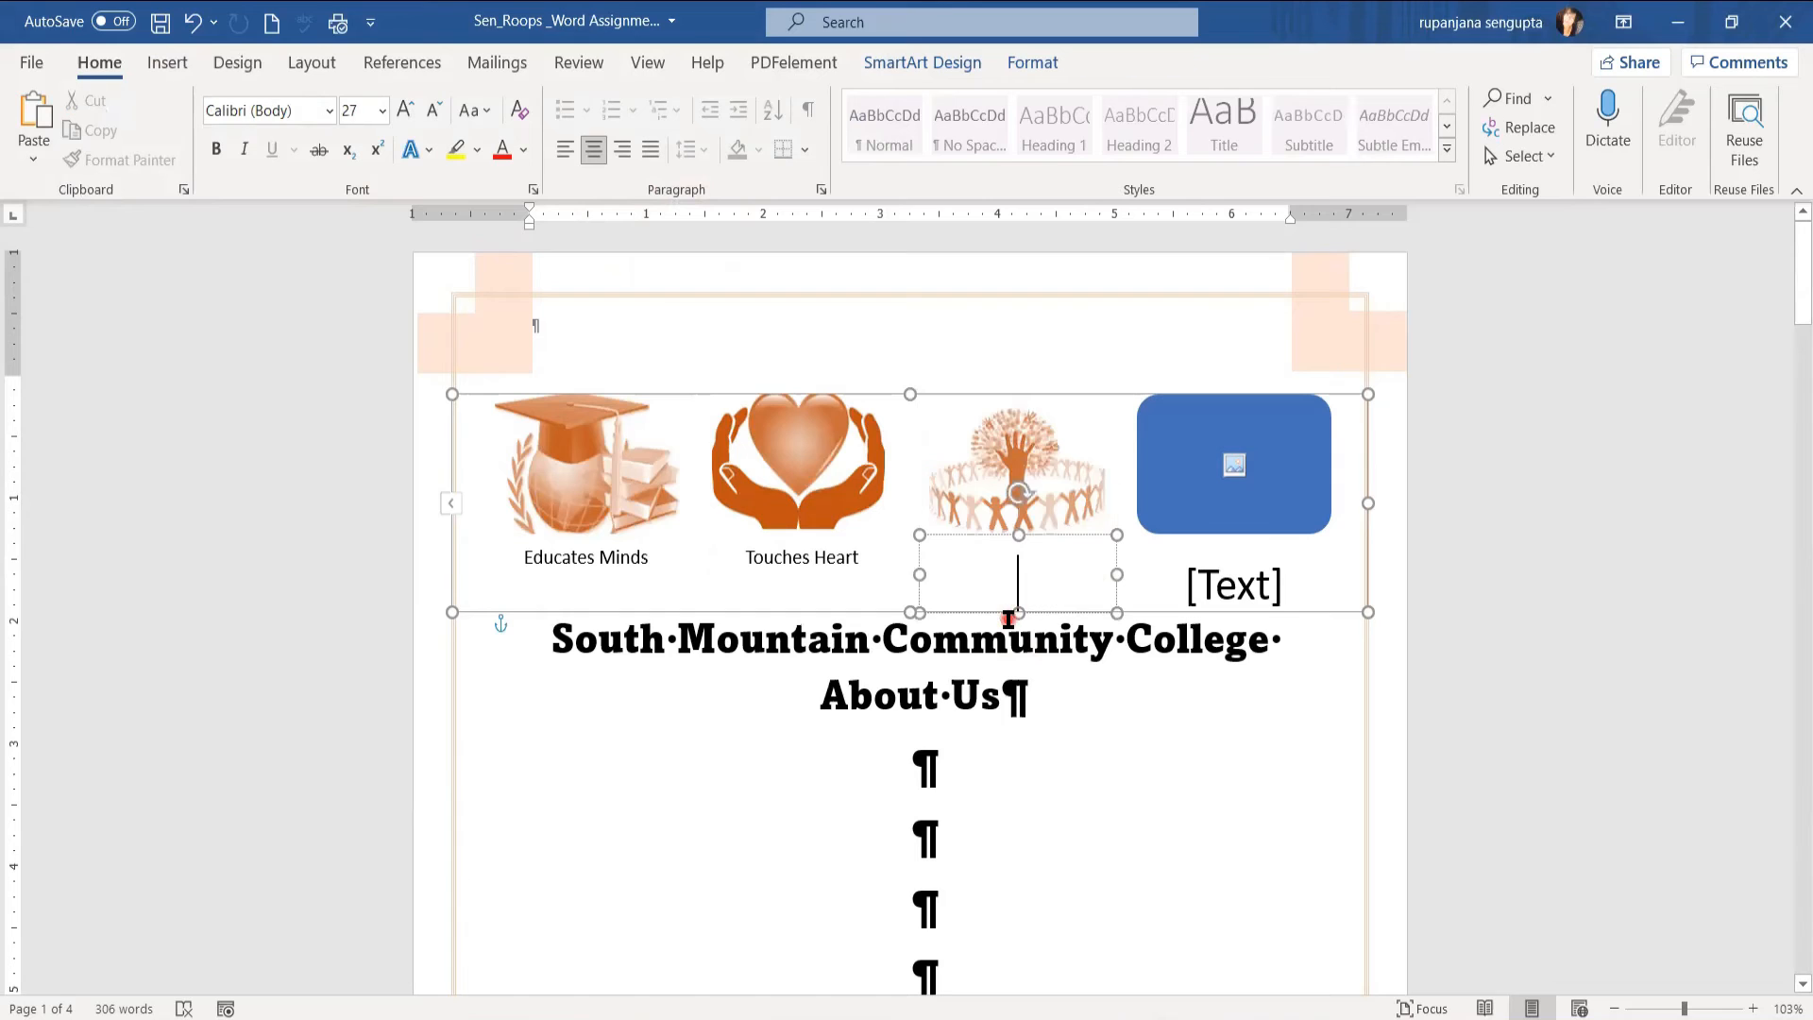
text(Builds Communities)
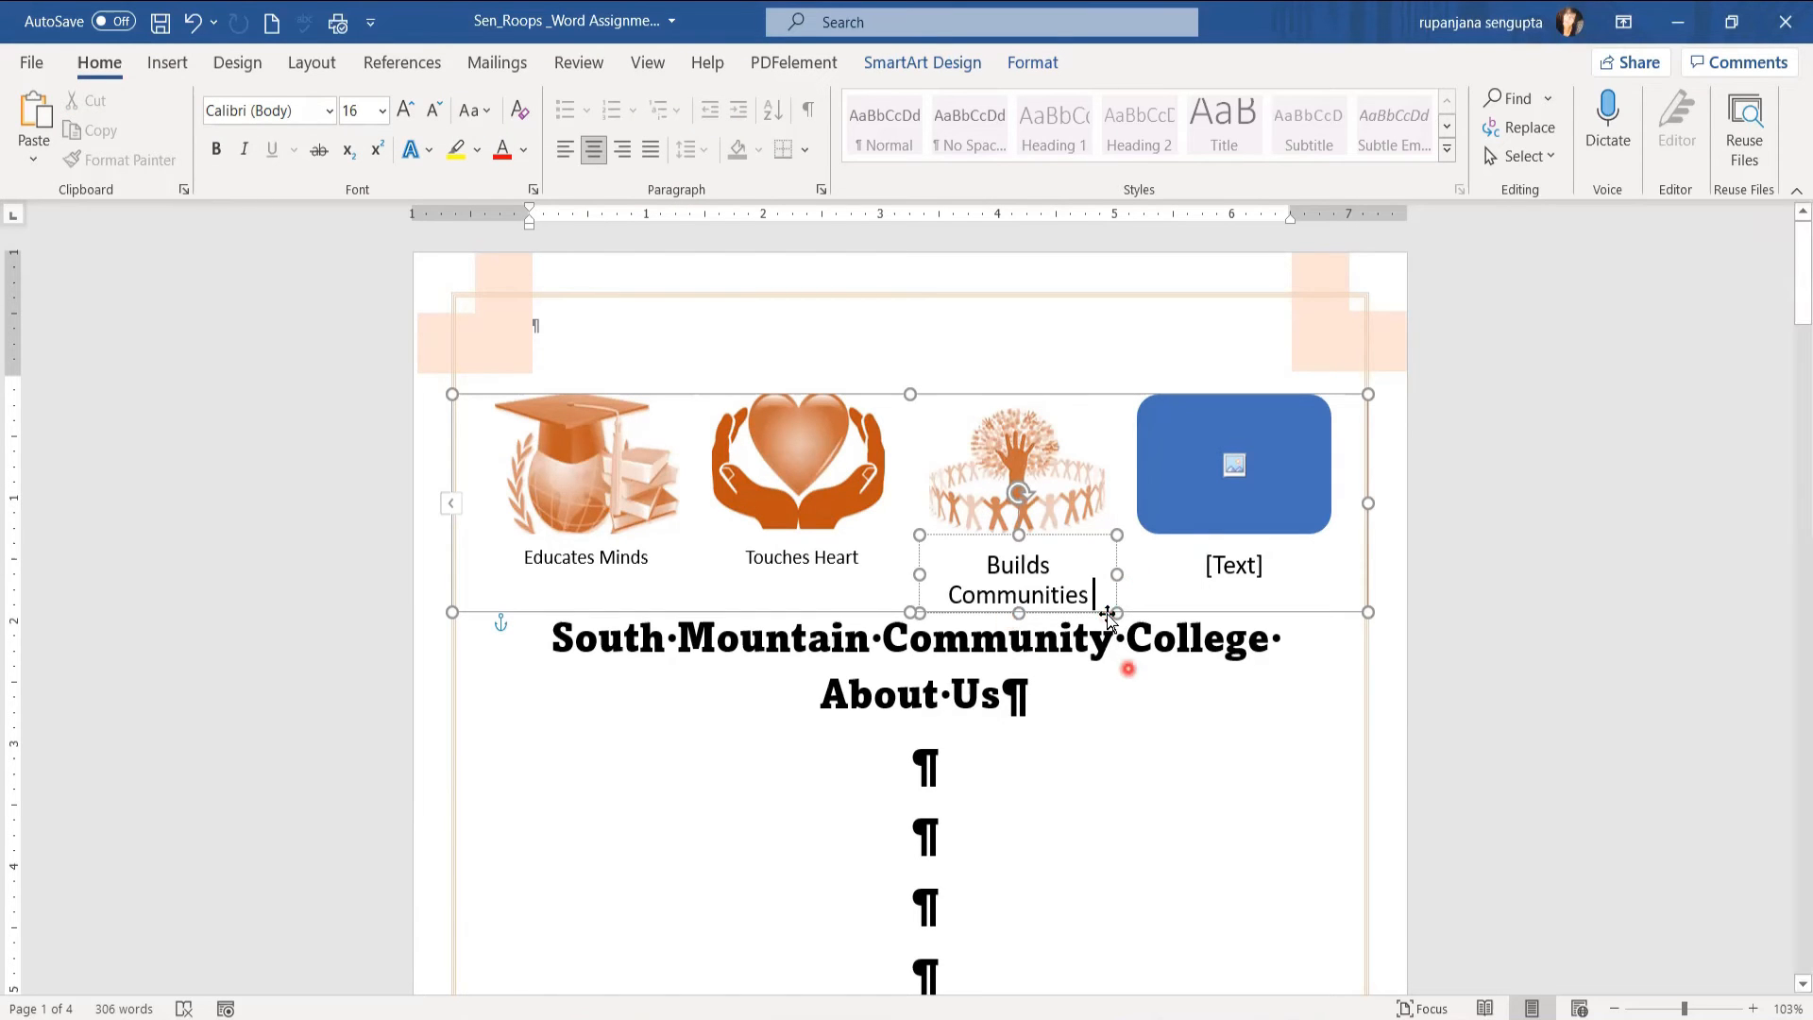
triple_click(998, 575)
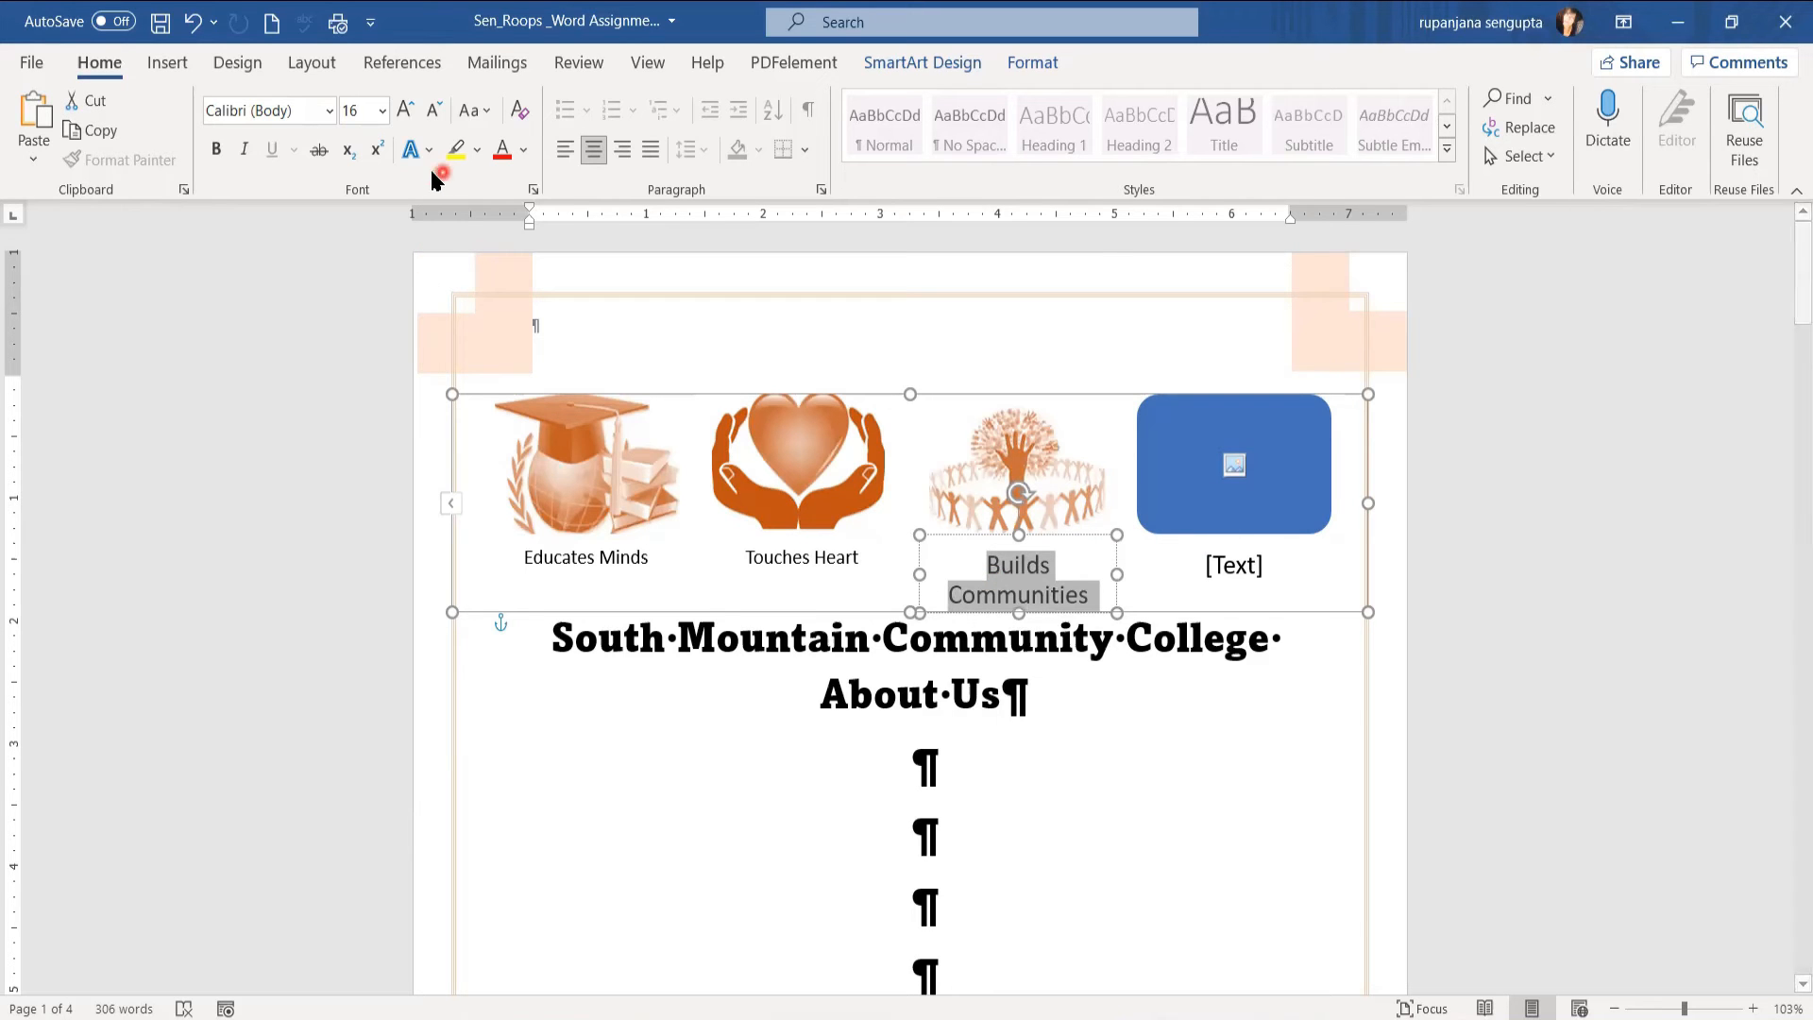
click(380, 111)
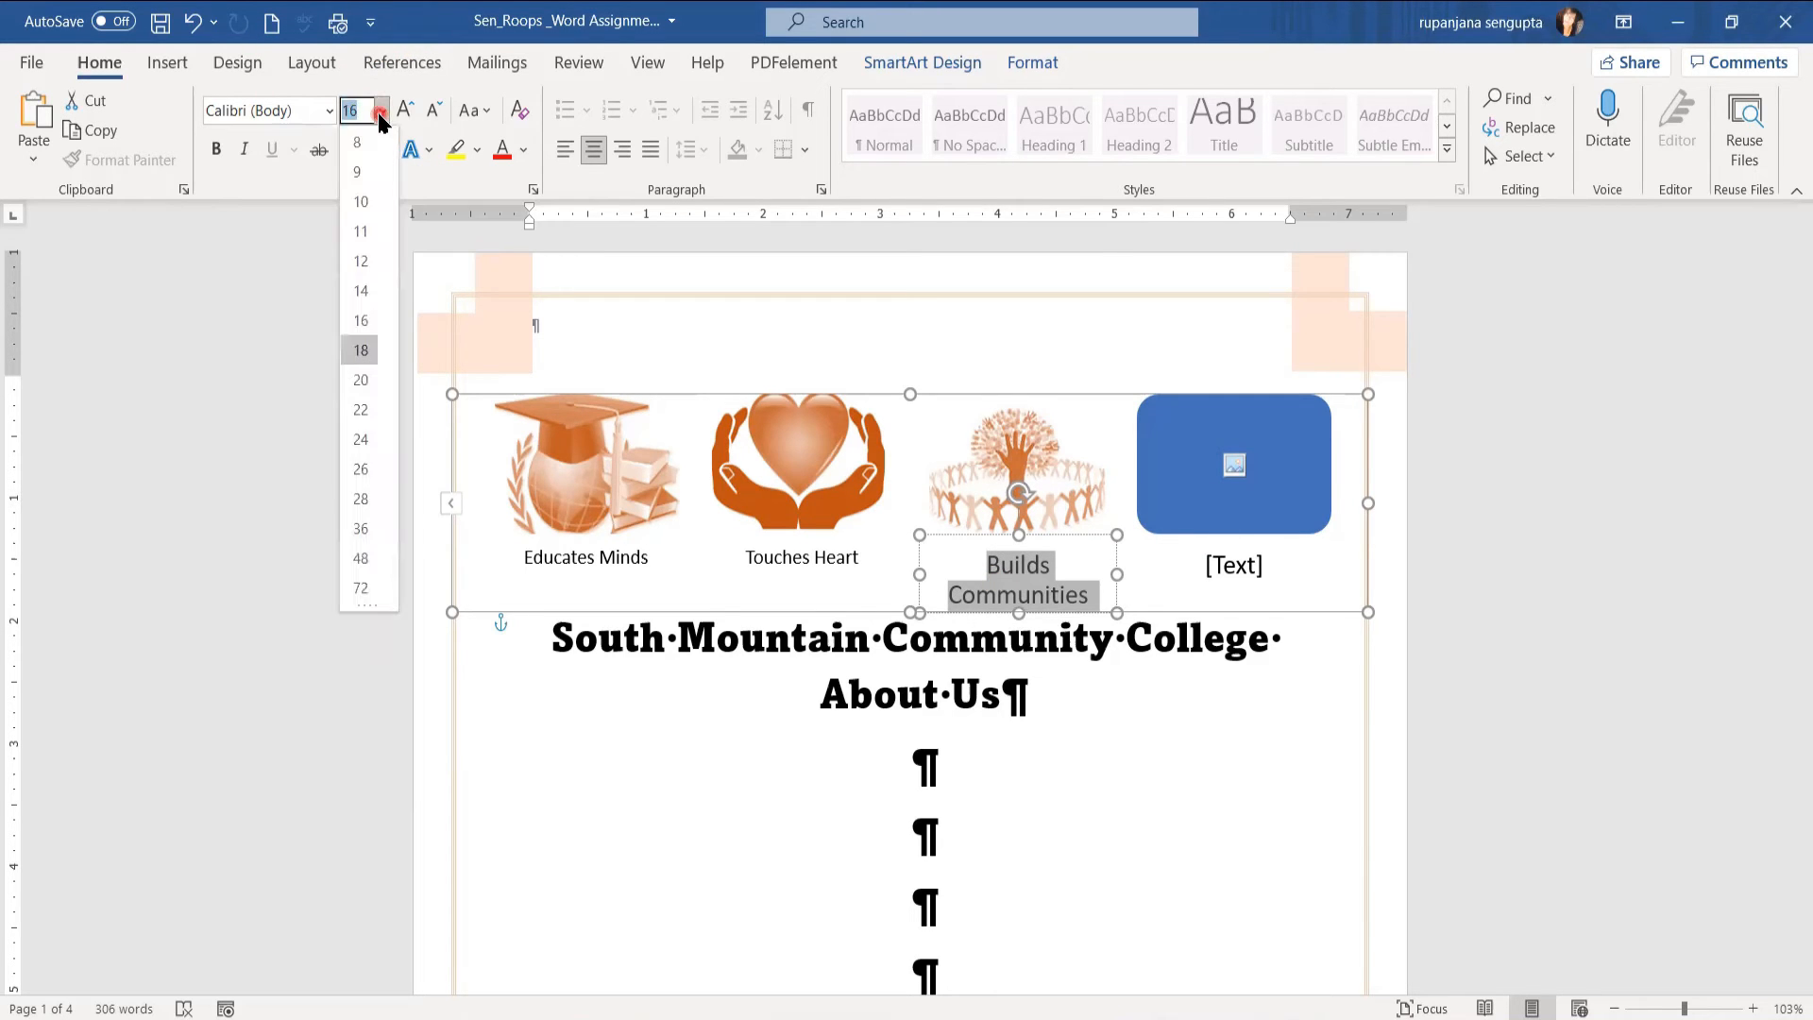
click(361, 261)
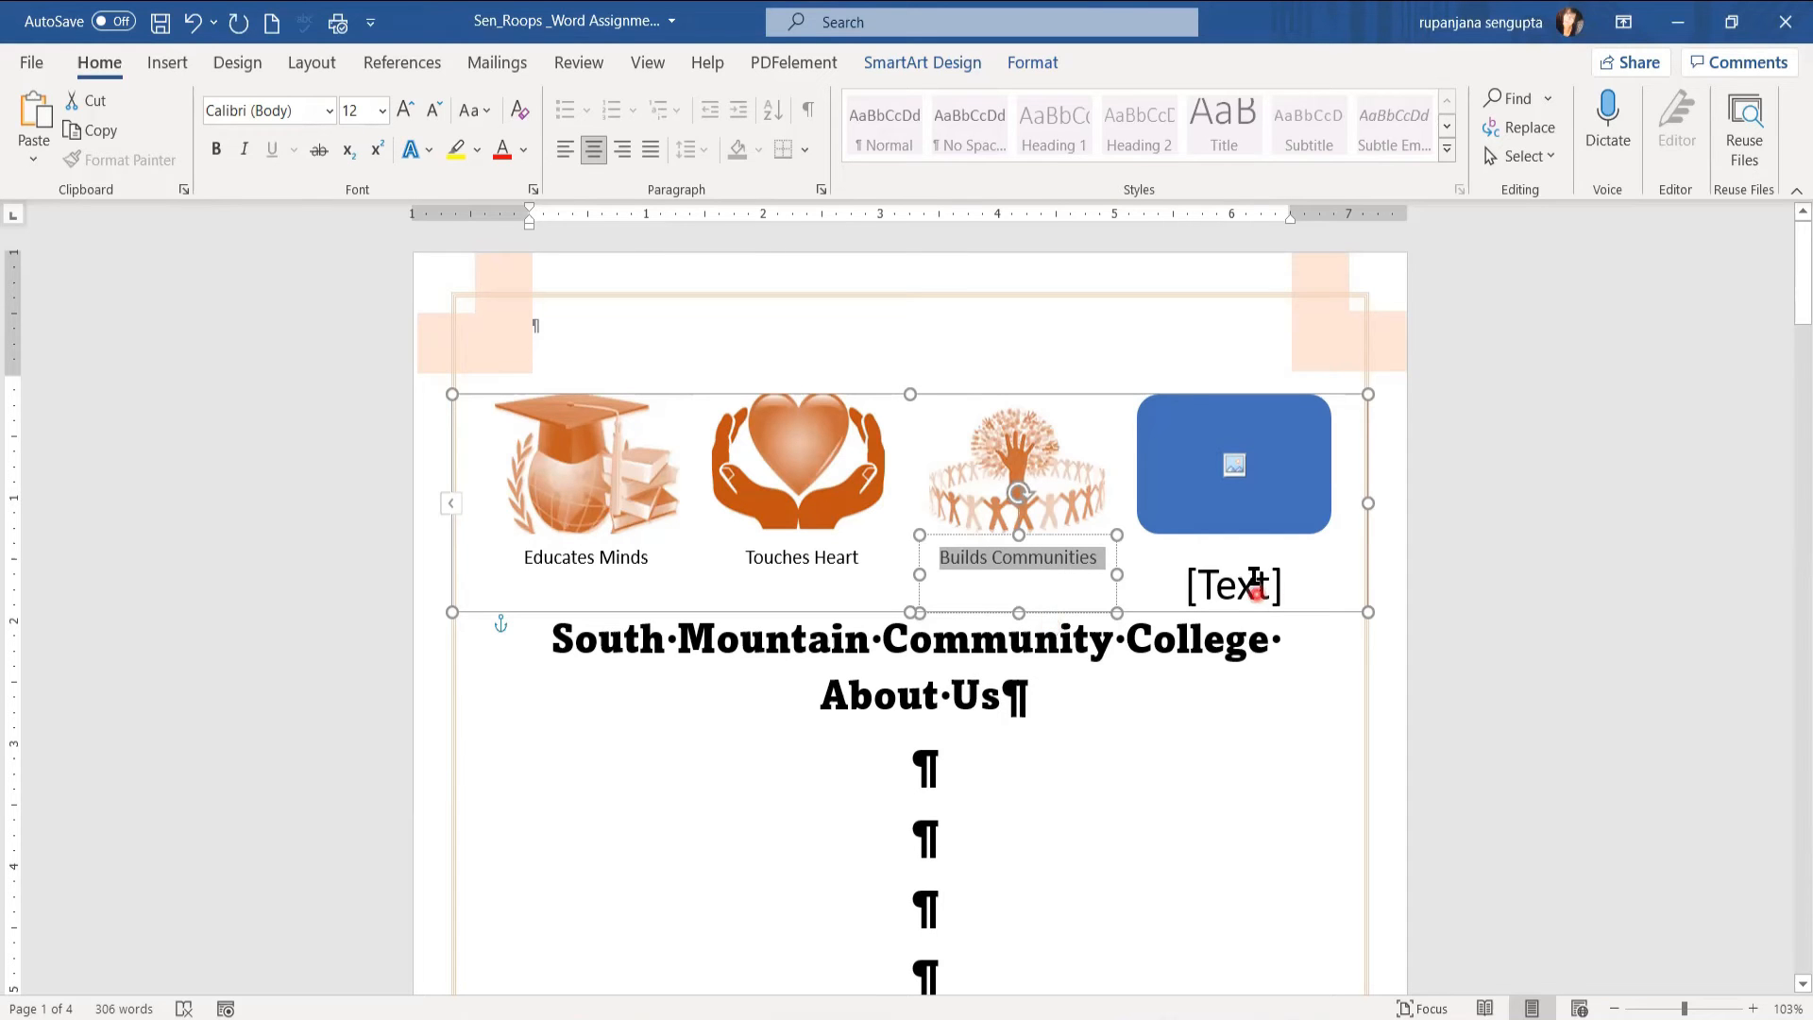
Step: Insert the file Picture 4_Transforms Lives Word Assignemnt 2.png into the fourth SmartArt picture placeholder
click(1234, 464)
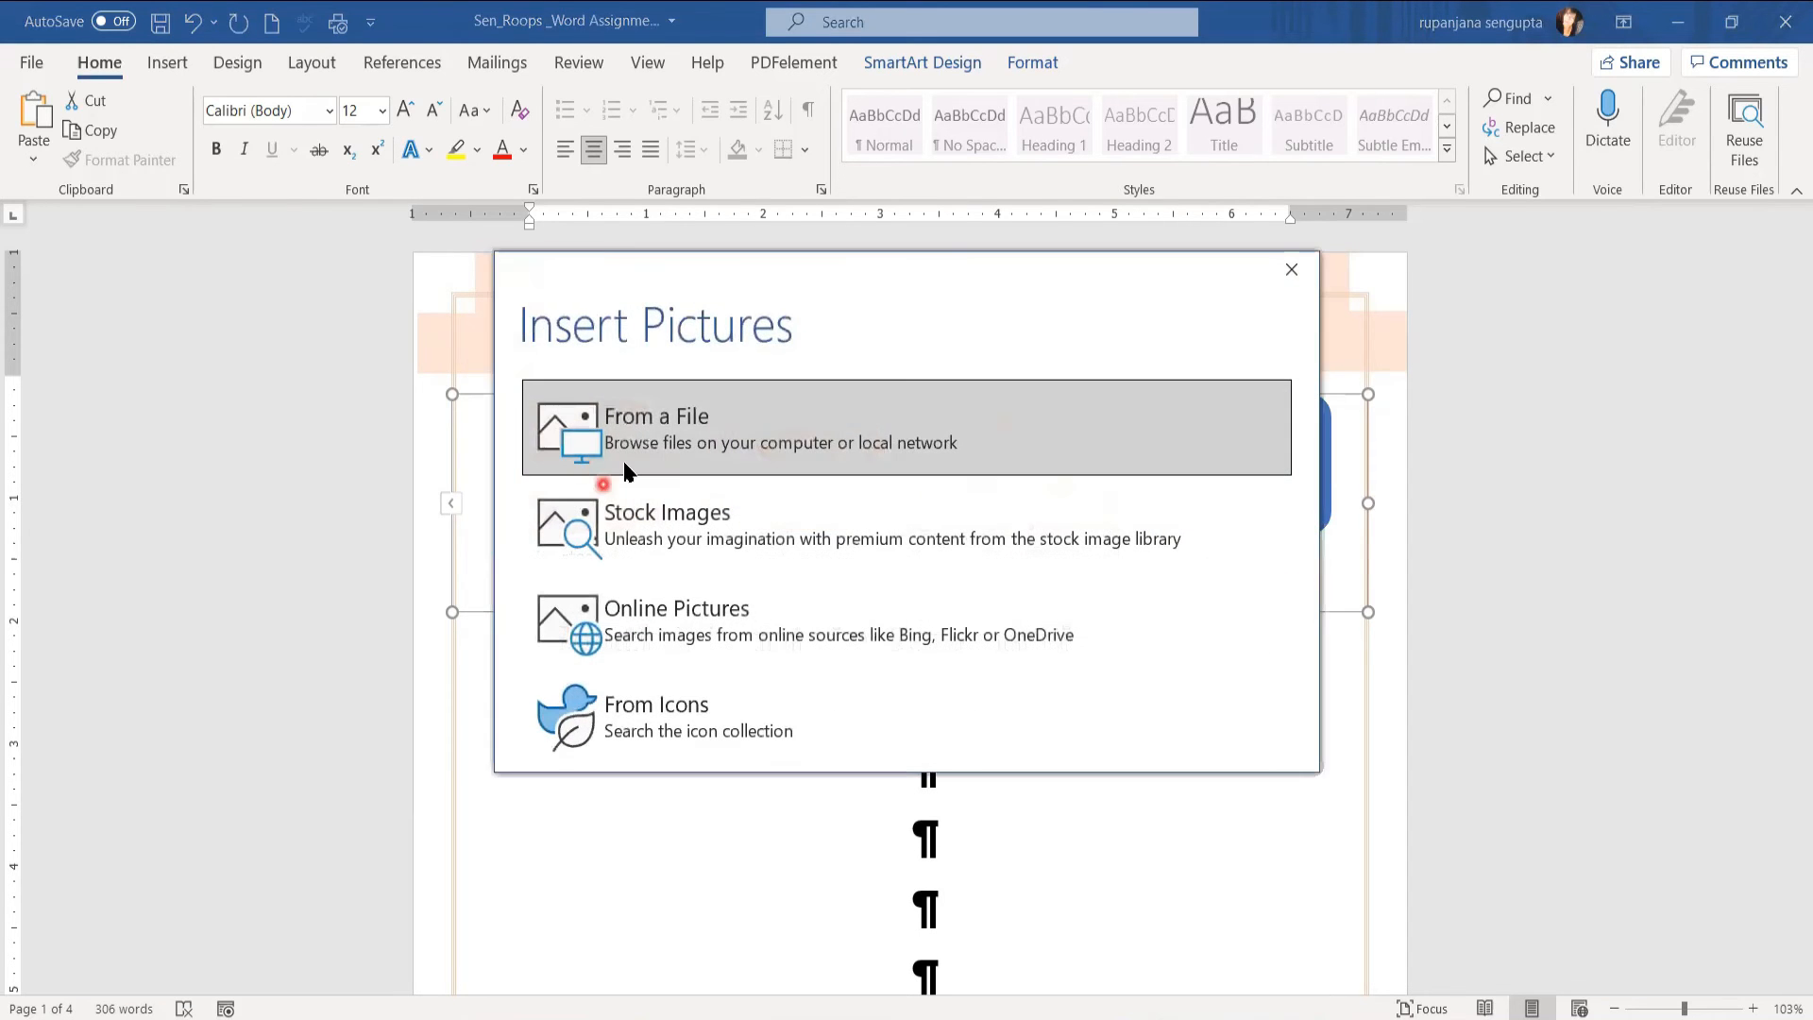
click(641, 425)
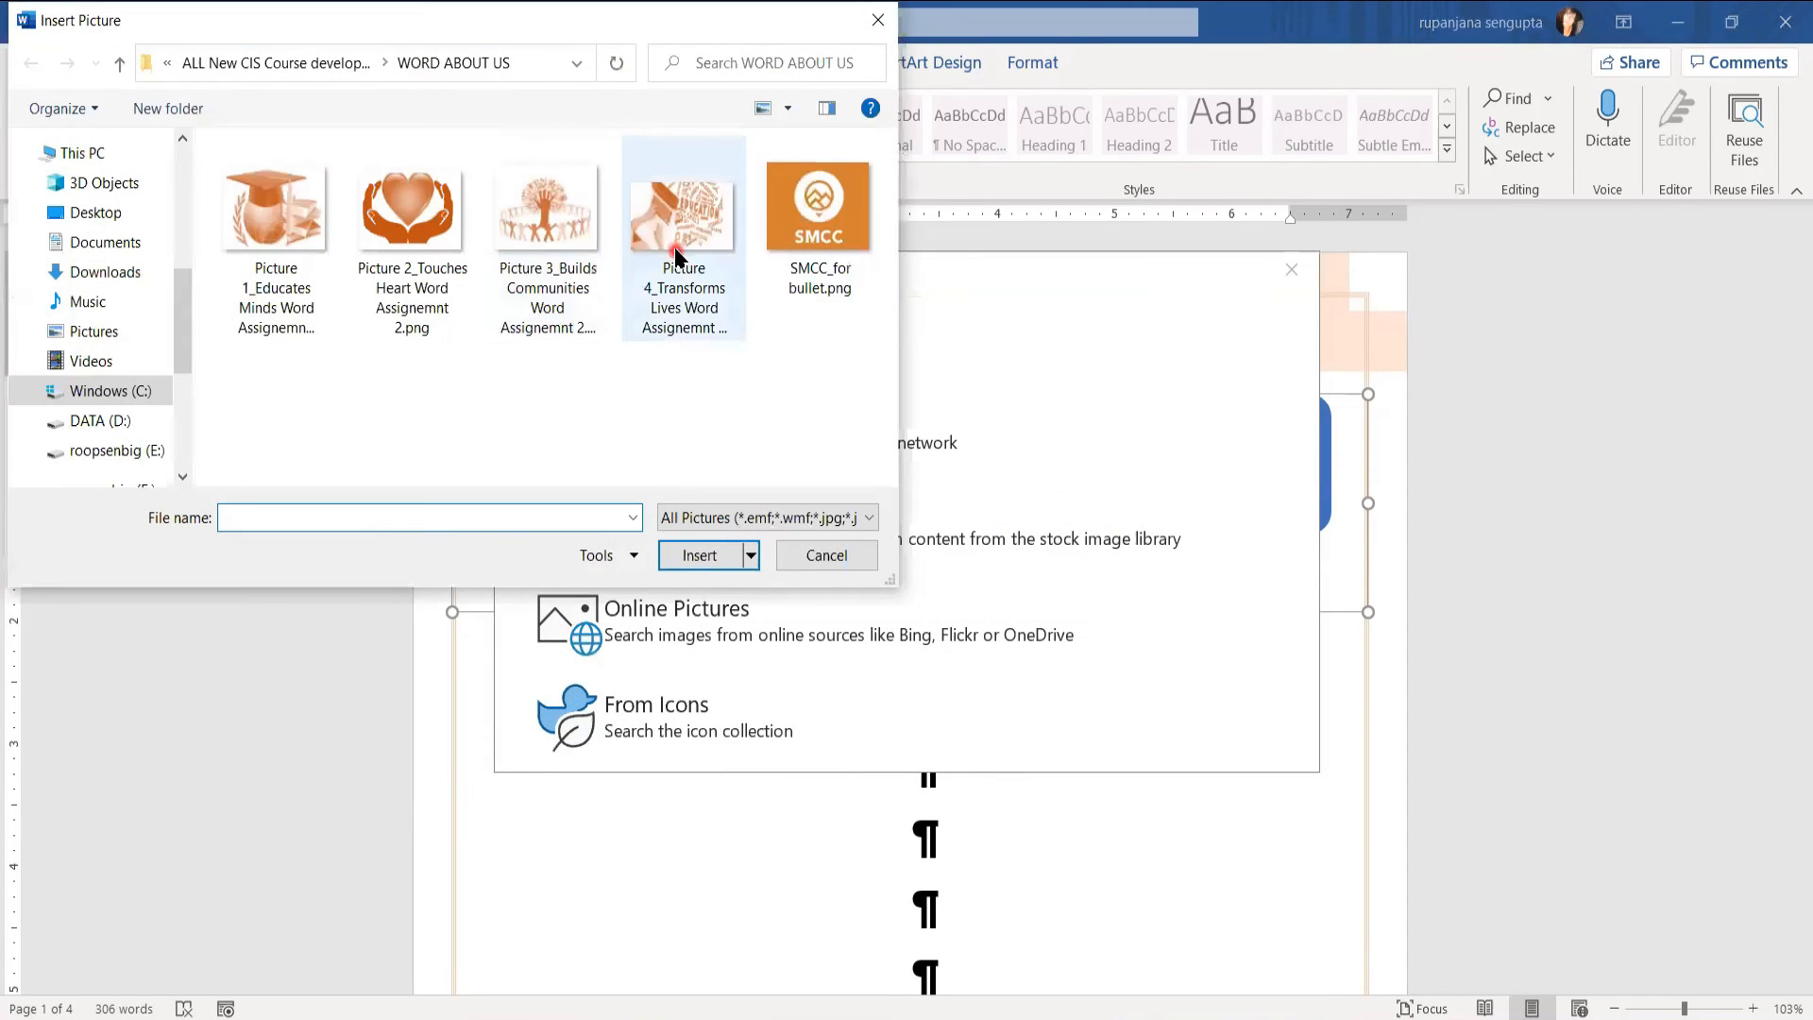
click(682, 226)
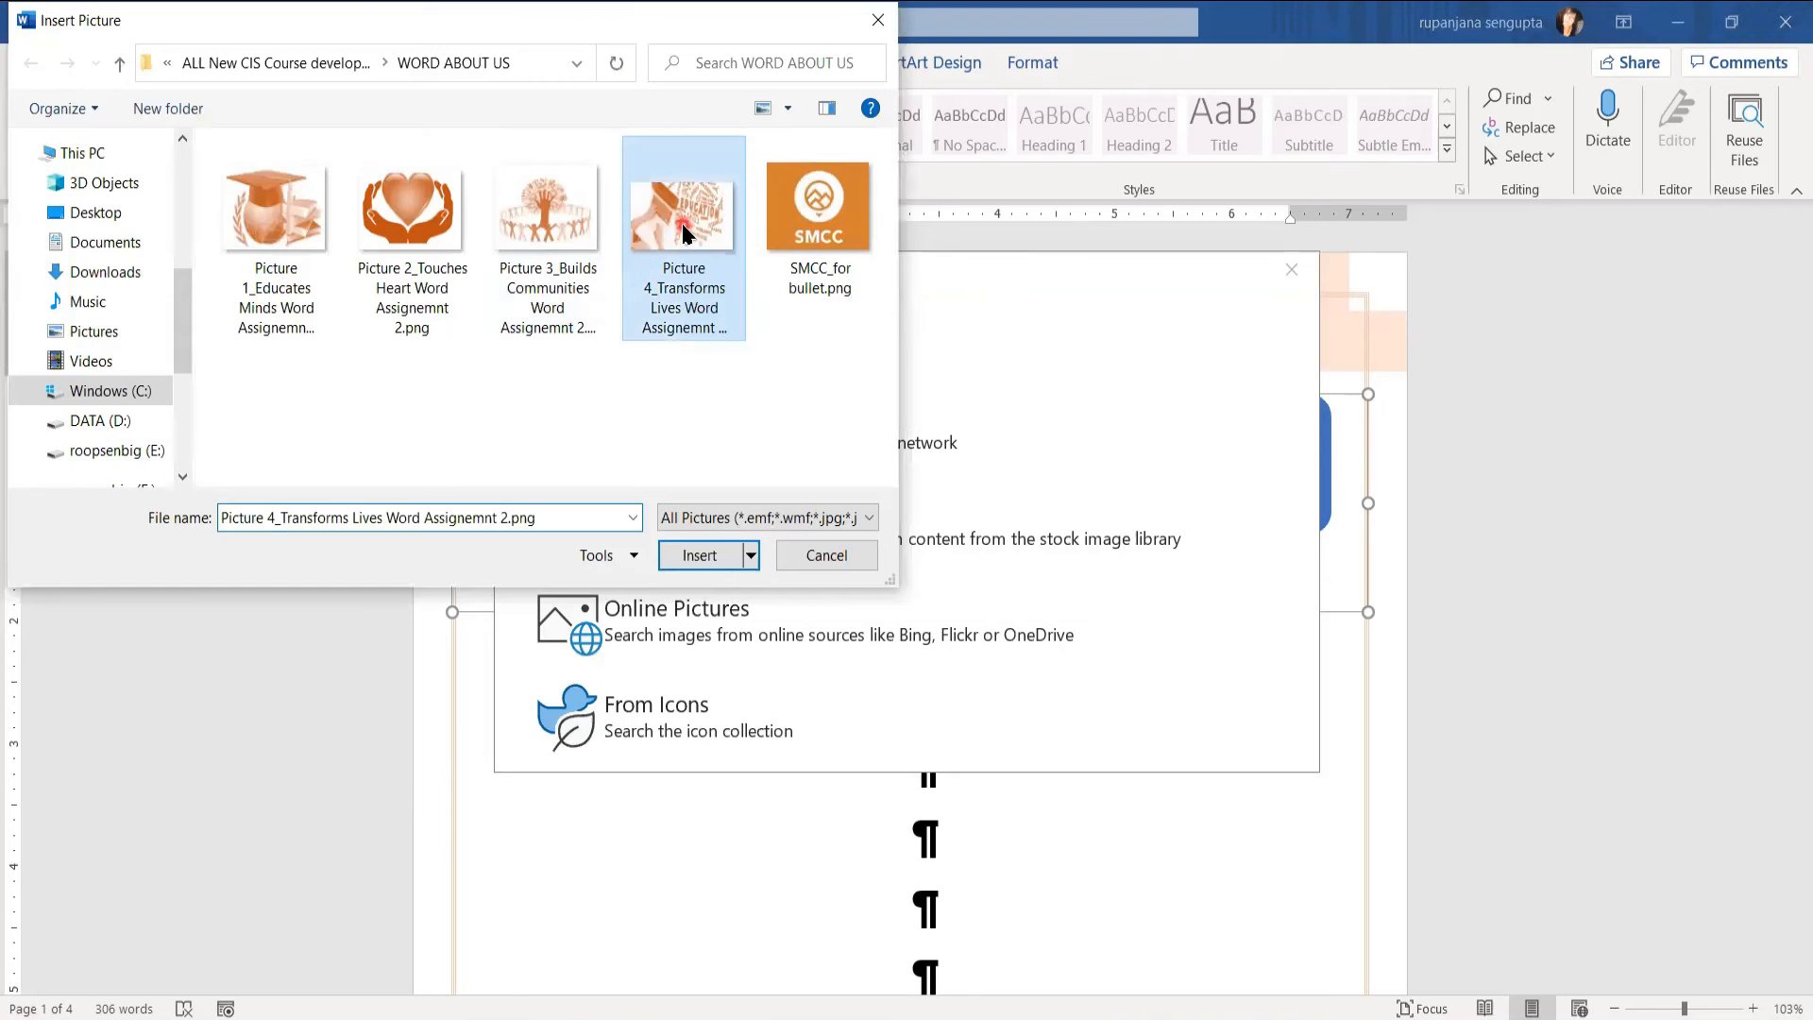
click(702, 559)
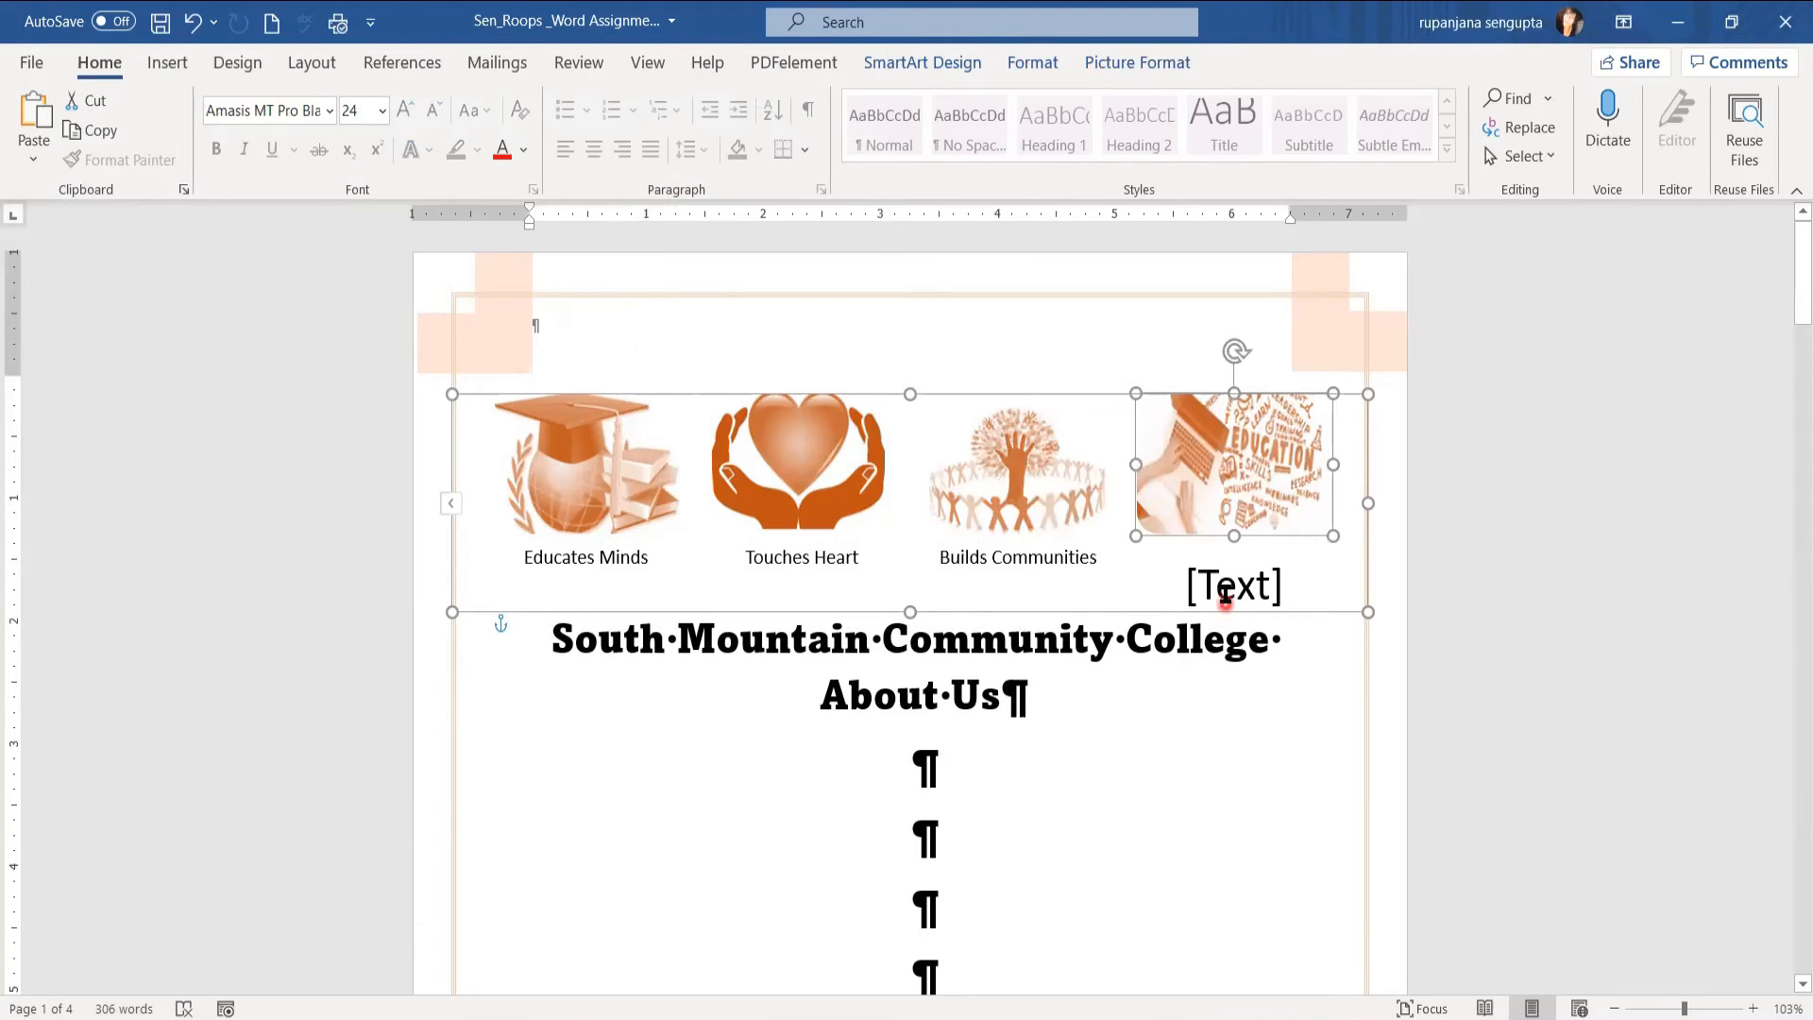
Step: Enter Transforms Lives as the caption under the fourth SmartArt picture and set its font size to 12
click(1225, 593)
text(Transforms Lives)
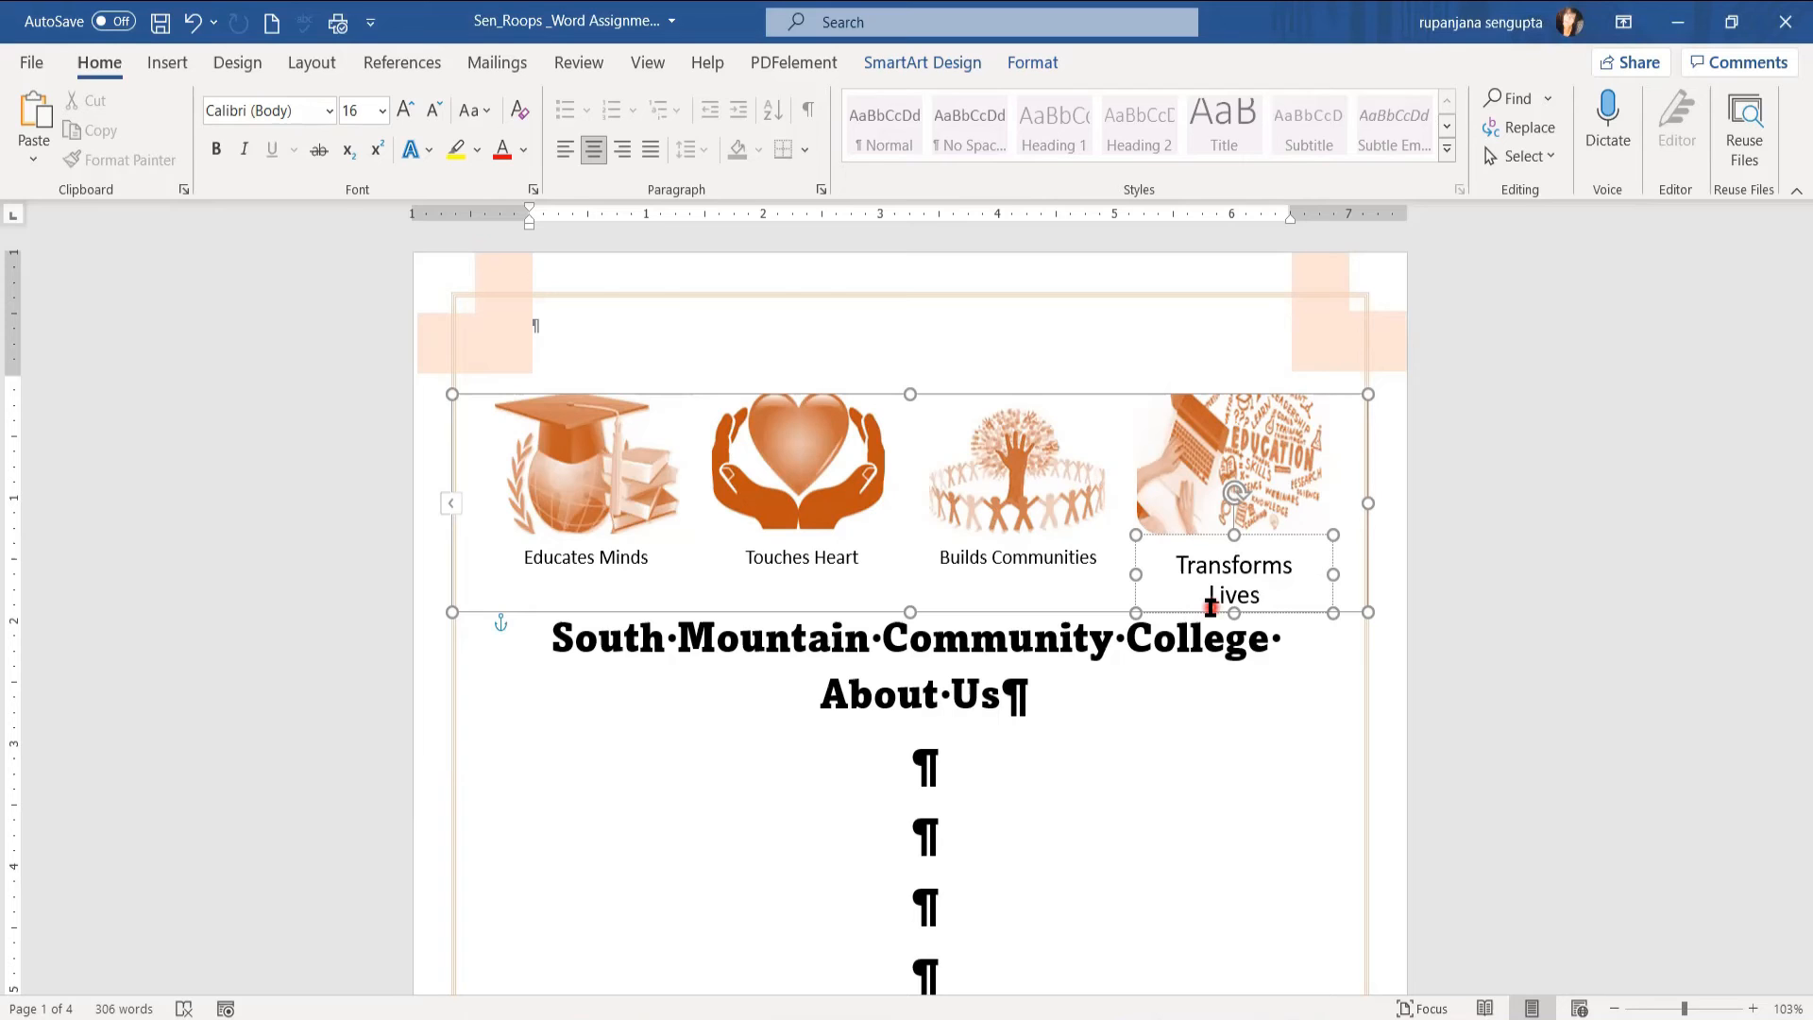
drag(1261, 593, 566, 382)
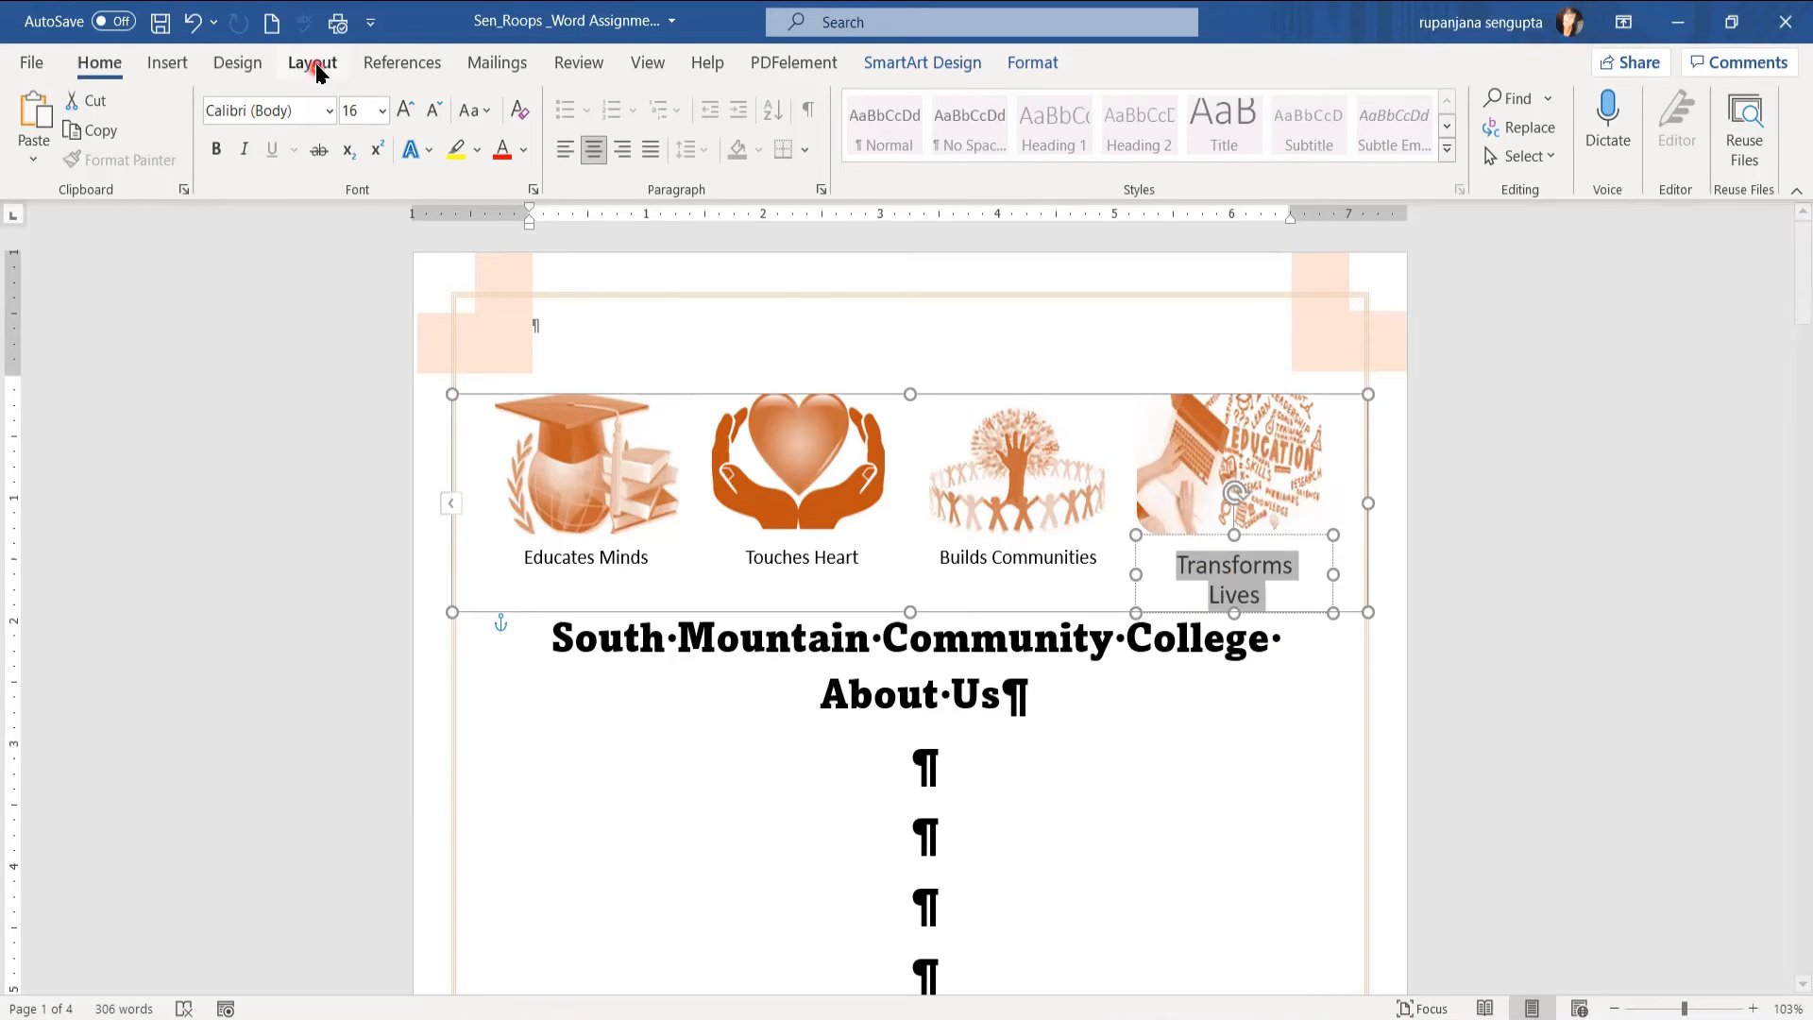
click(356, 111)
text(12)
key(Return)
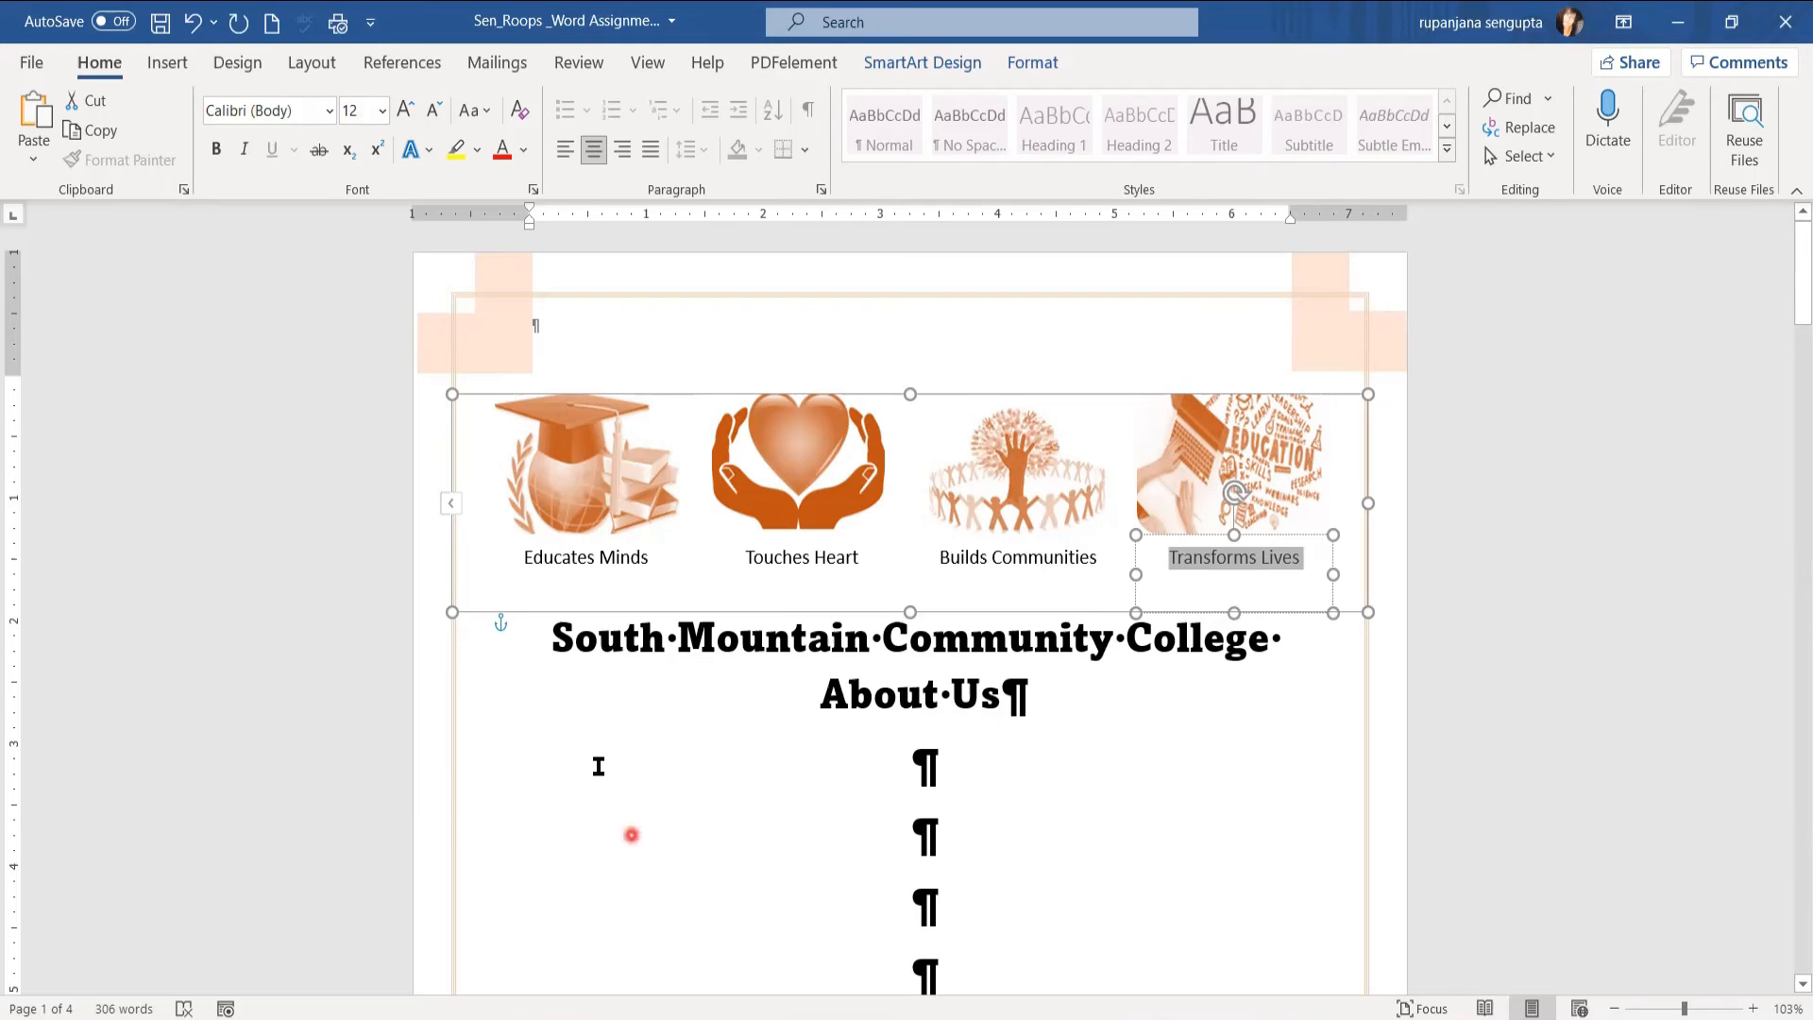
Step: Bold the whole Educates Minds caption and apply the first black text effect preset to it
click(587, 565)
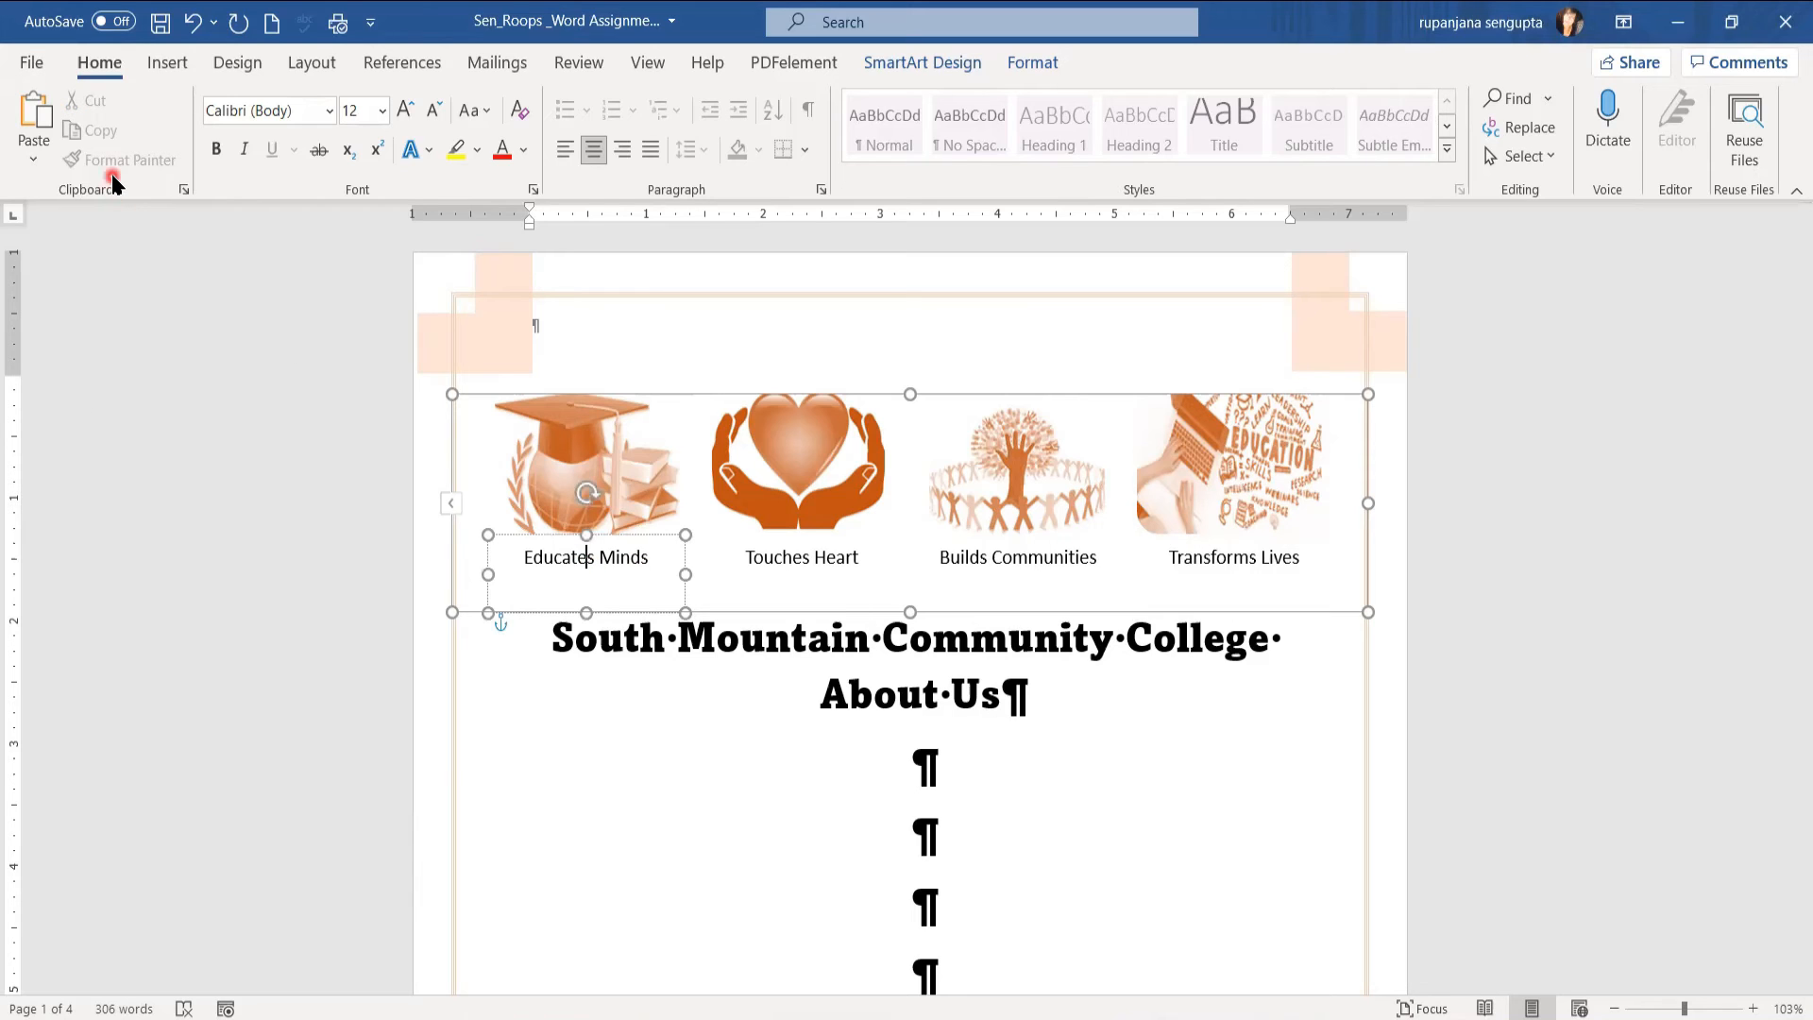
click(584, 565)
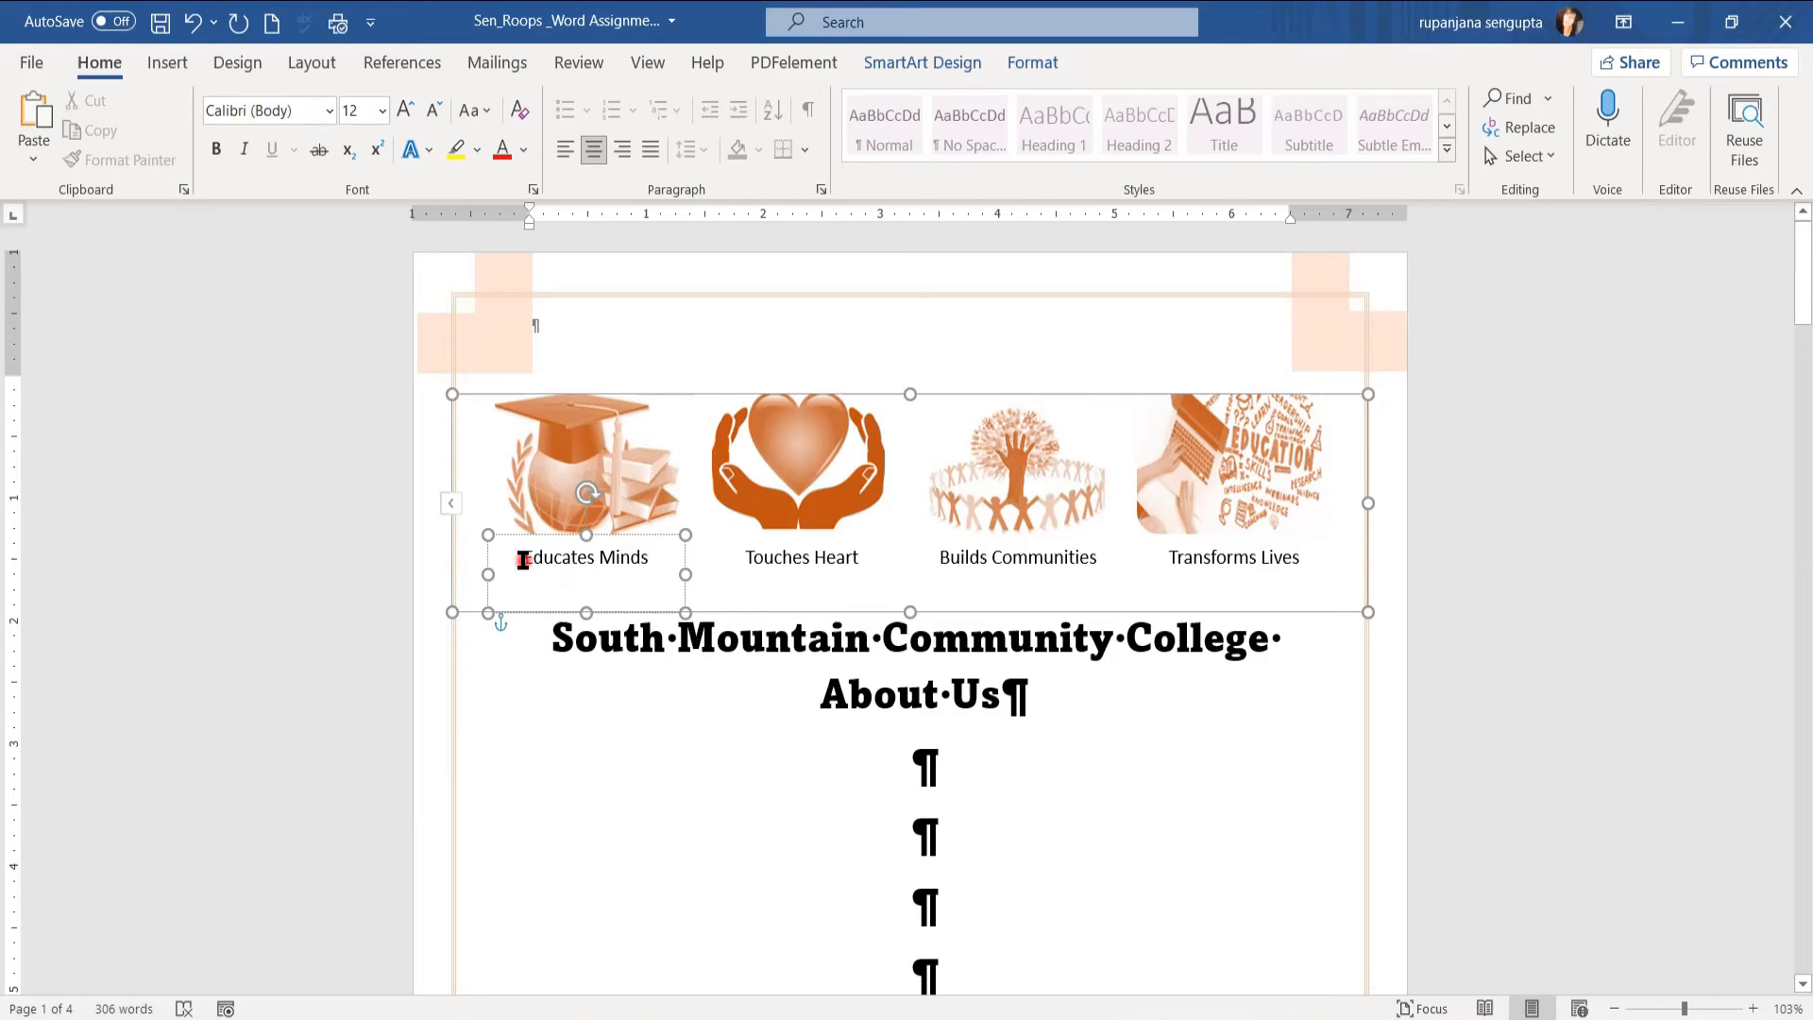
drag(524, 559, 658, 558)
click(219, 151)
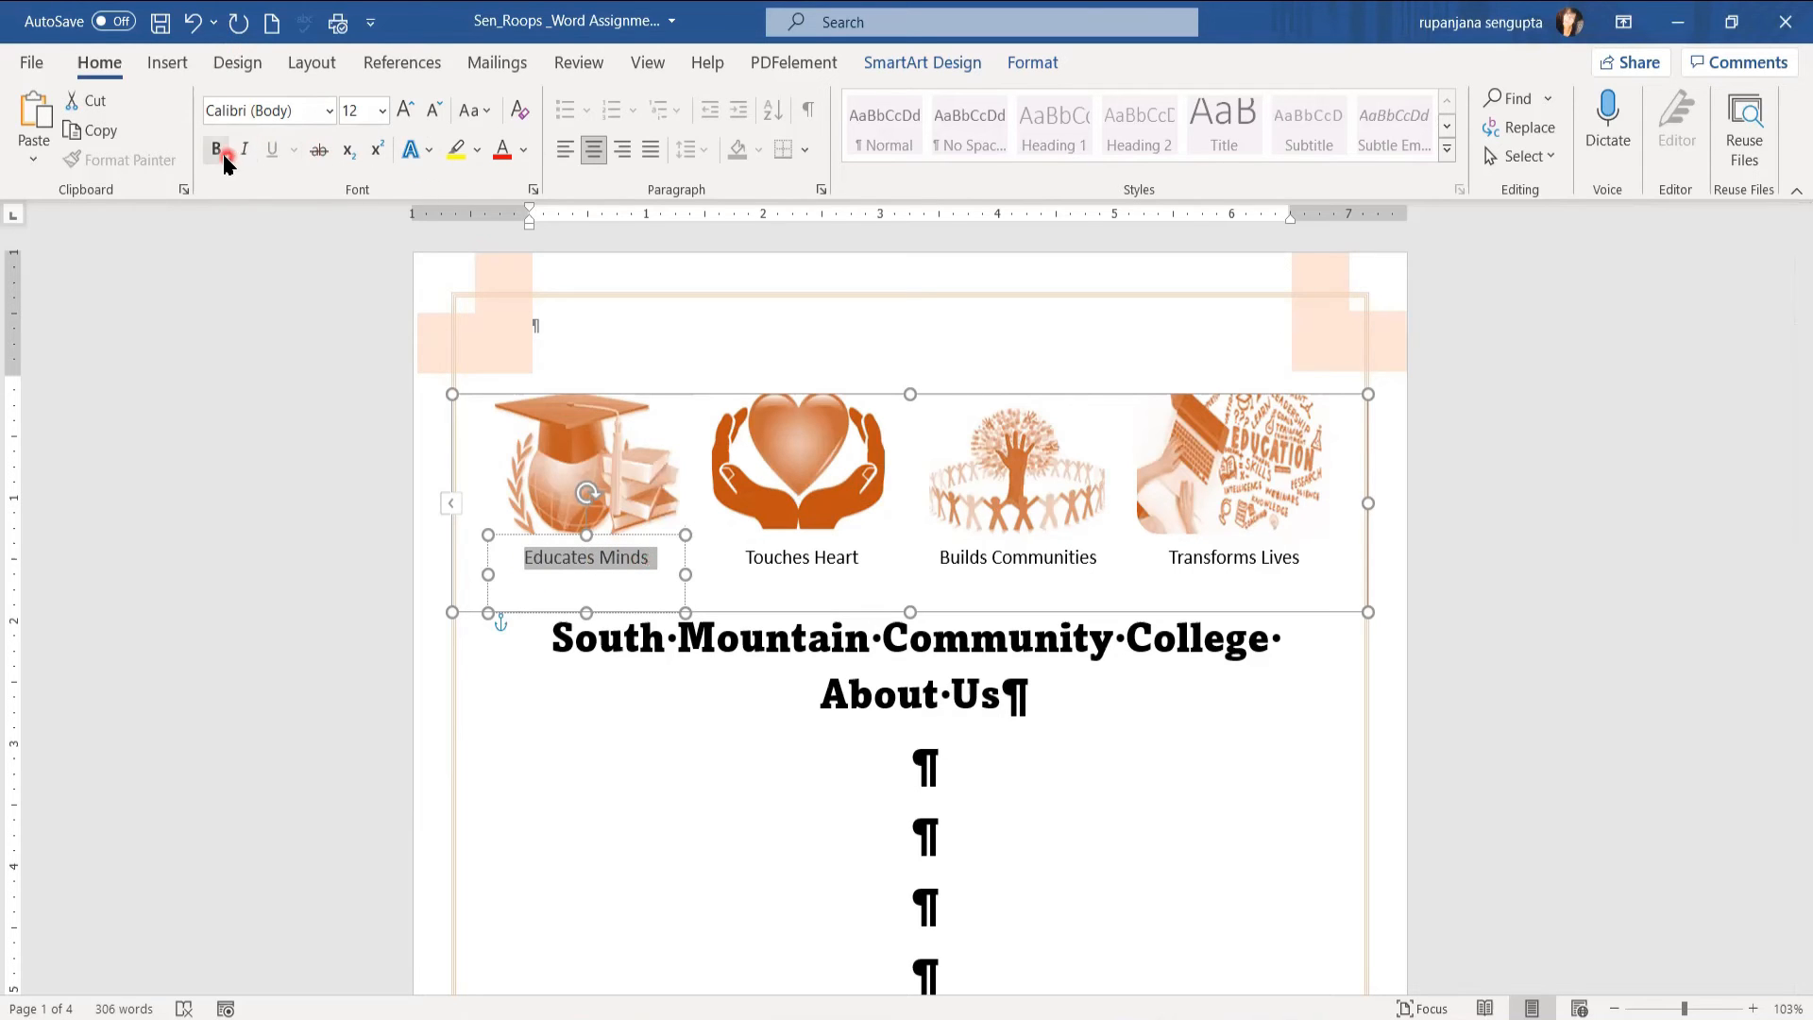
click(422, 151)
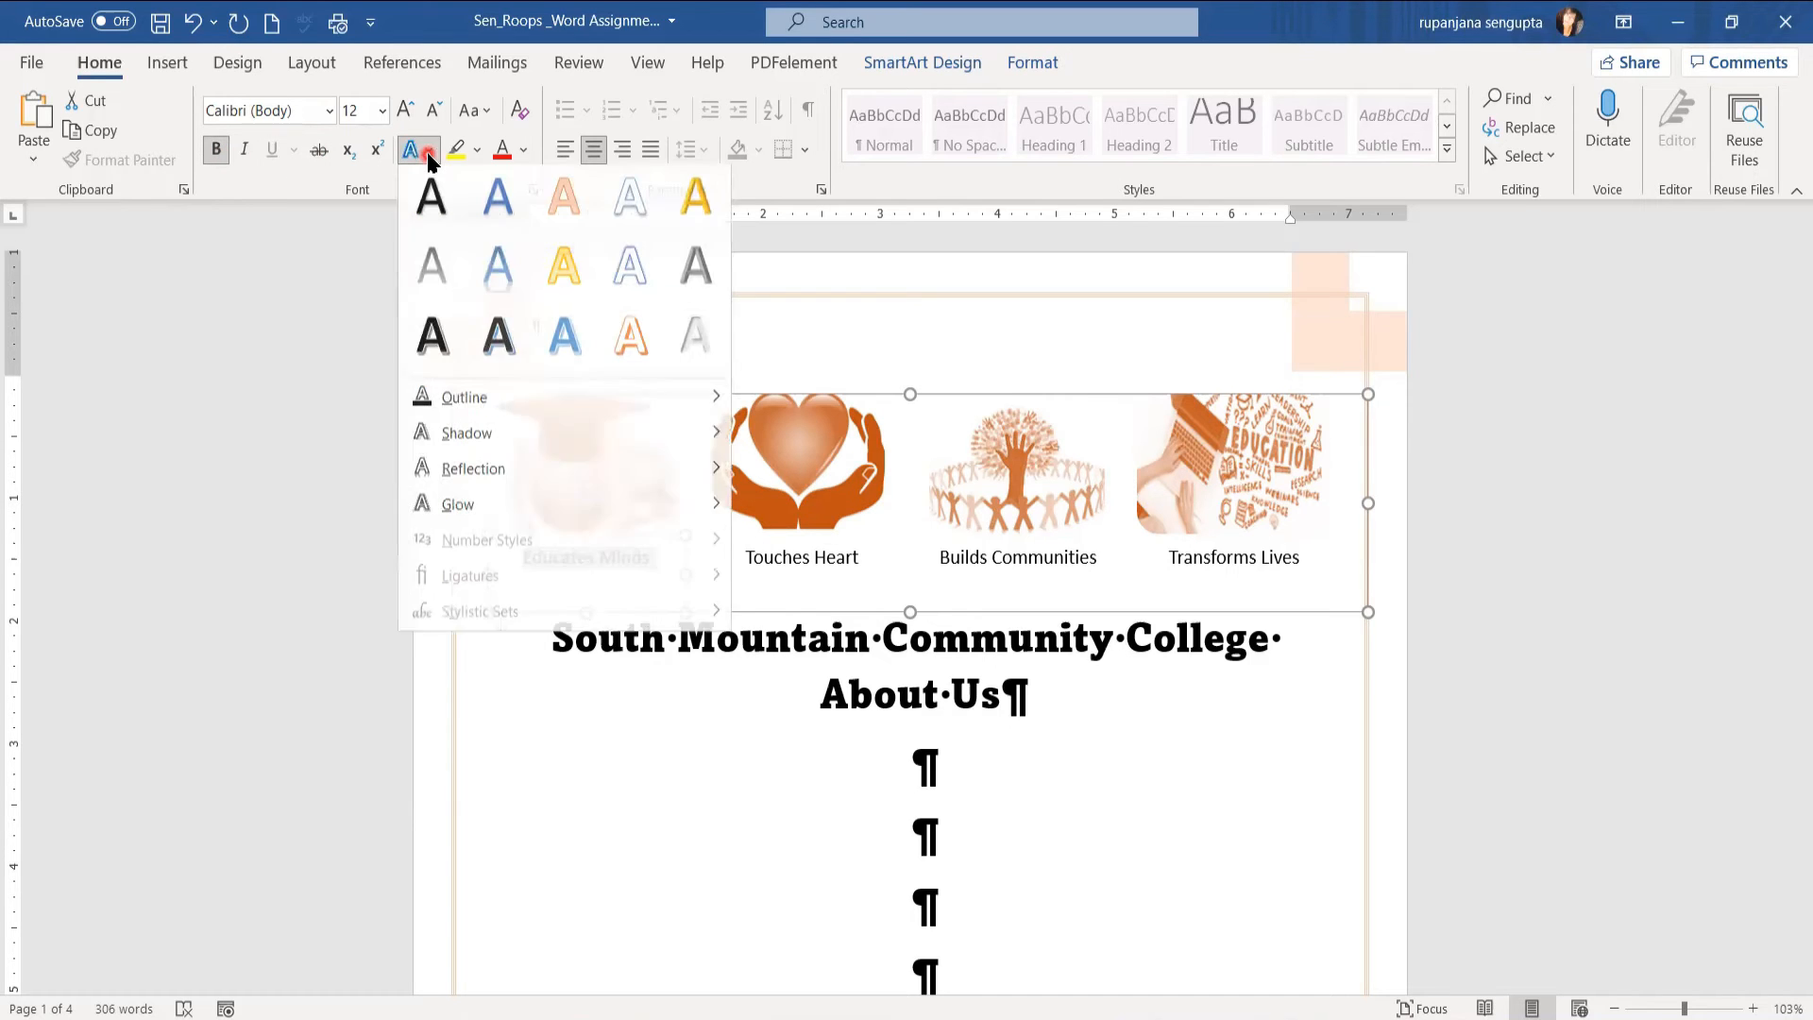
click(424, 219)
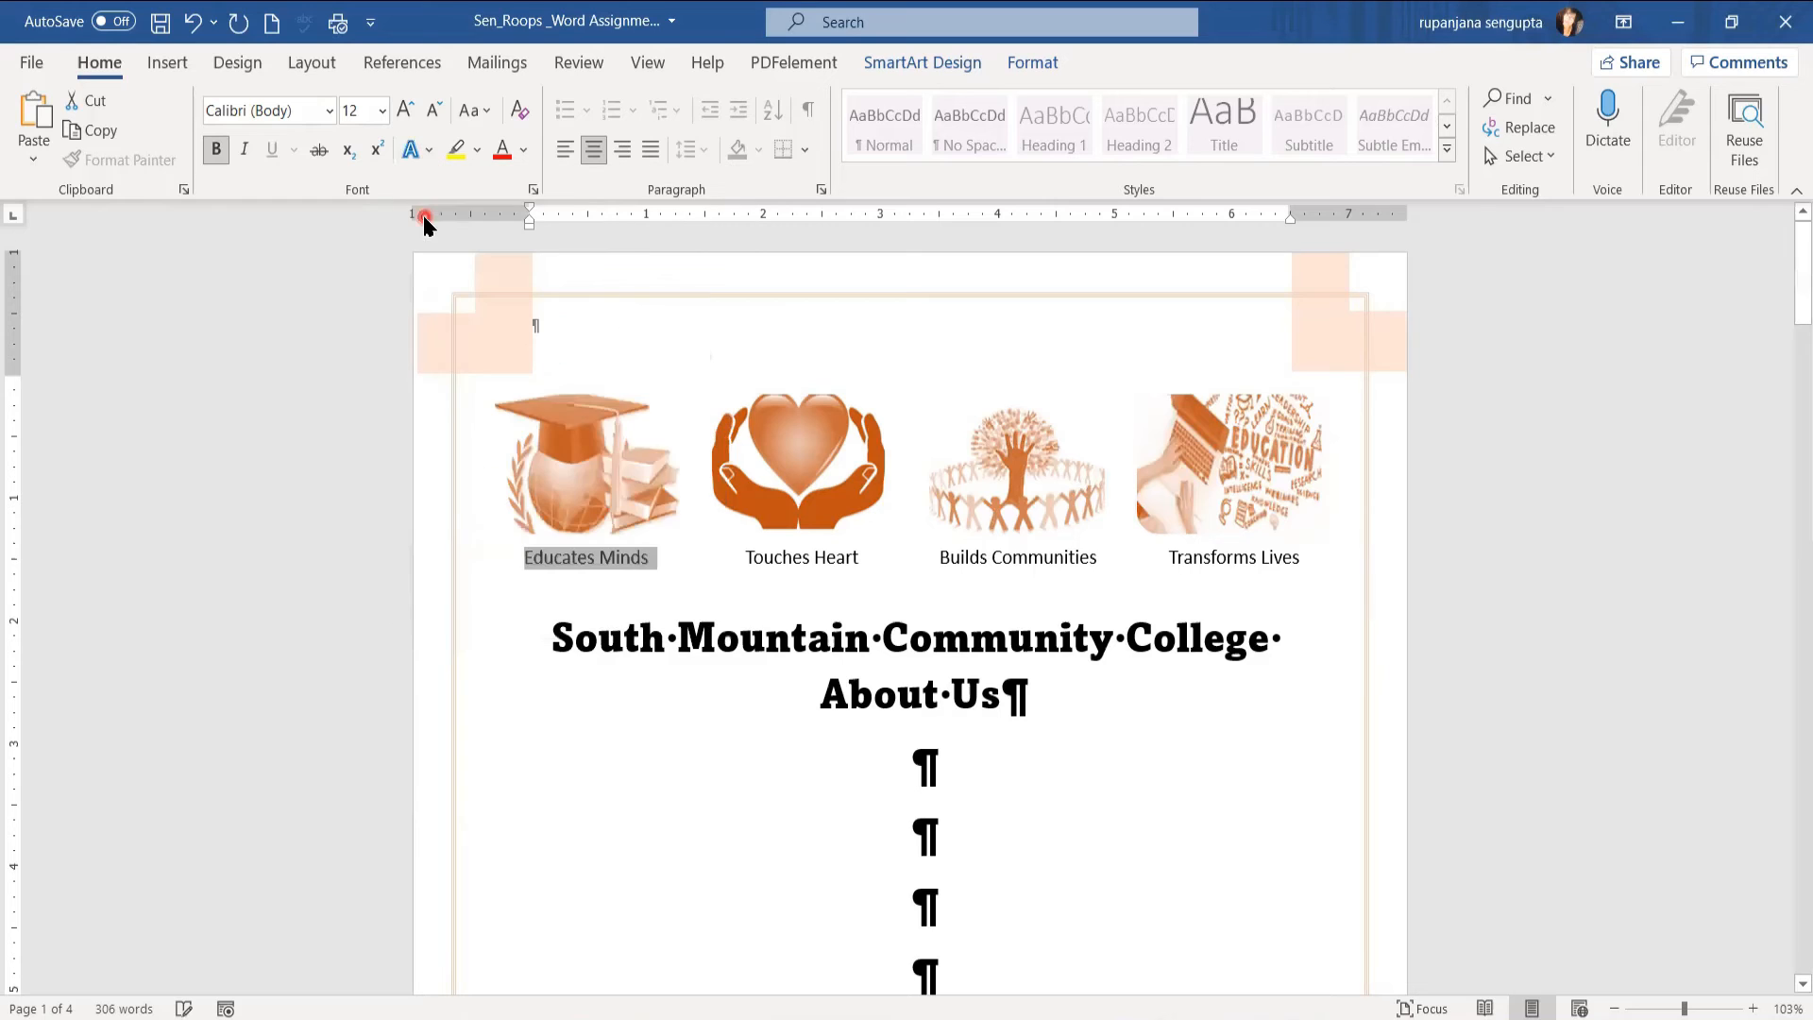
Step: Apply the largest orange glow variation to the Educates Minds caption
click(428, 159)
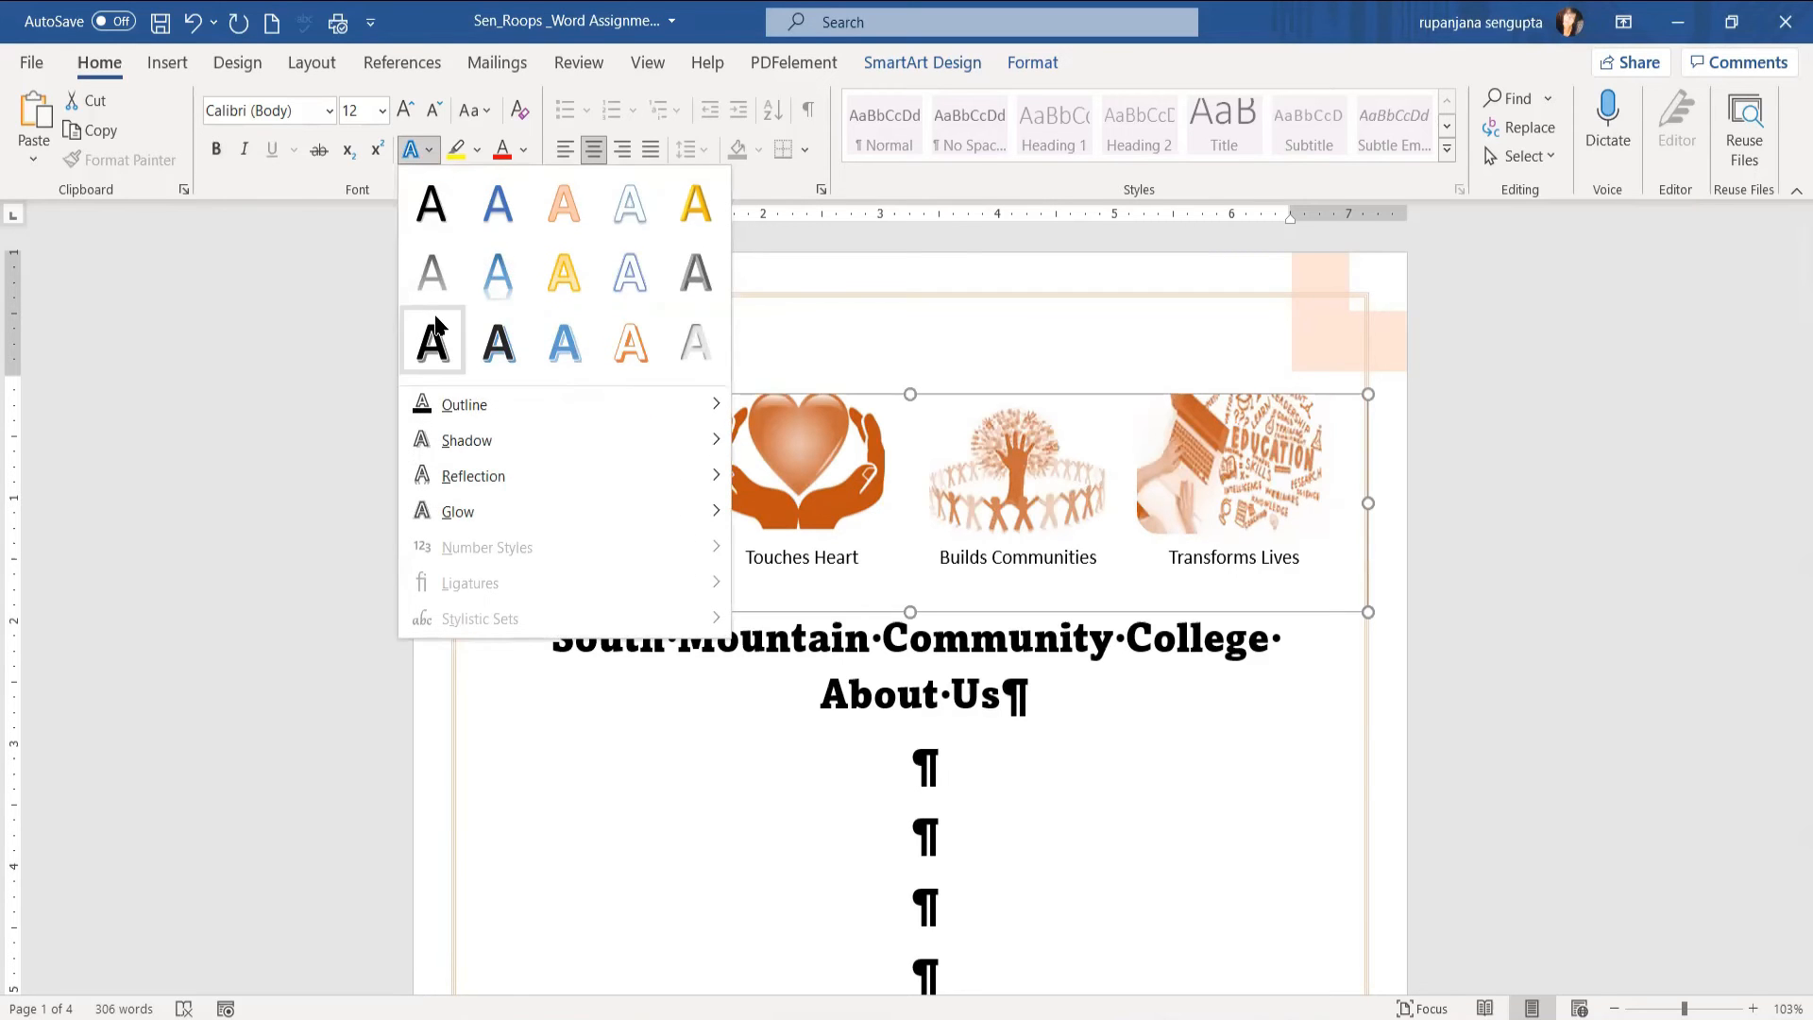
mouse_move(439, 510)
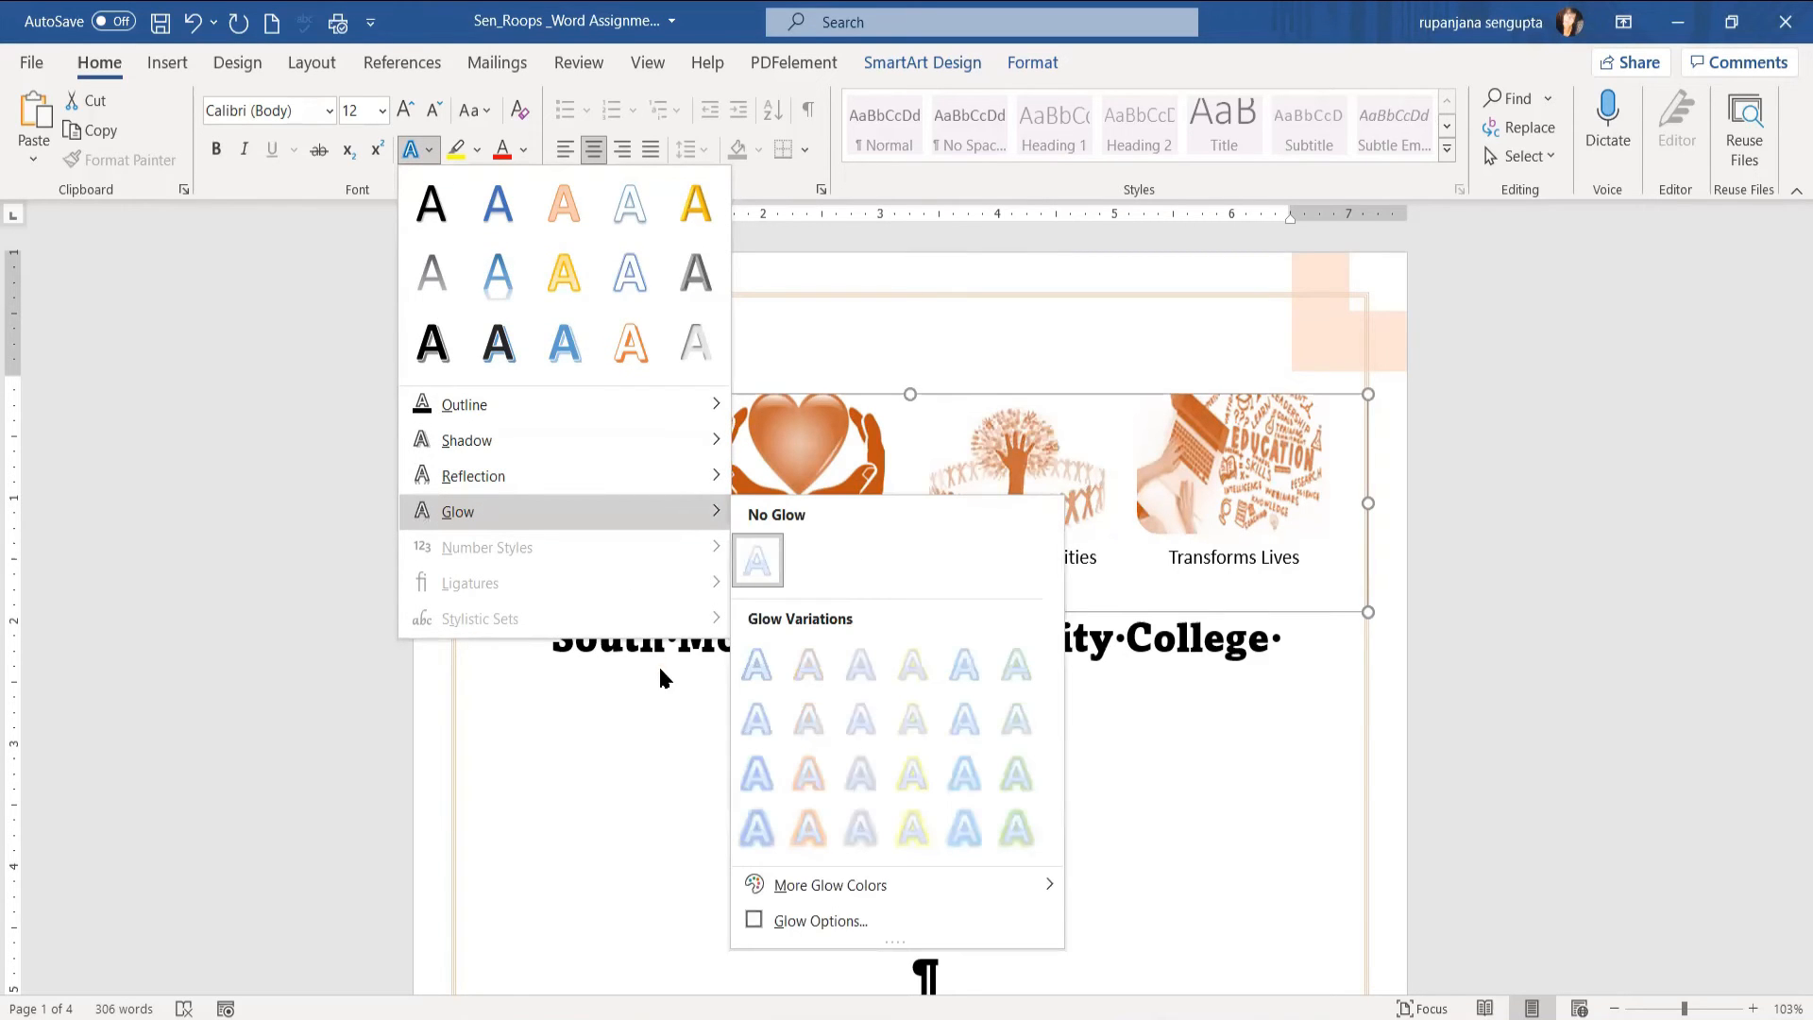
click(817, 831)
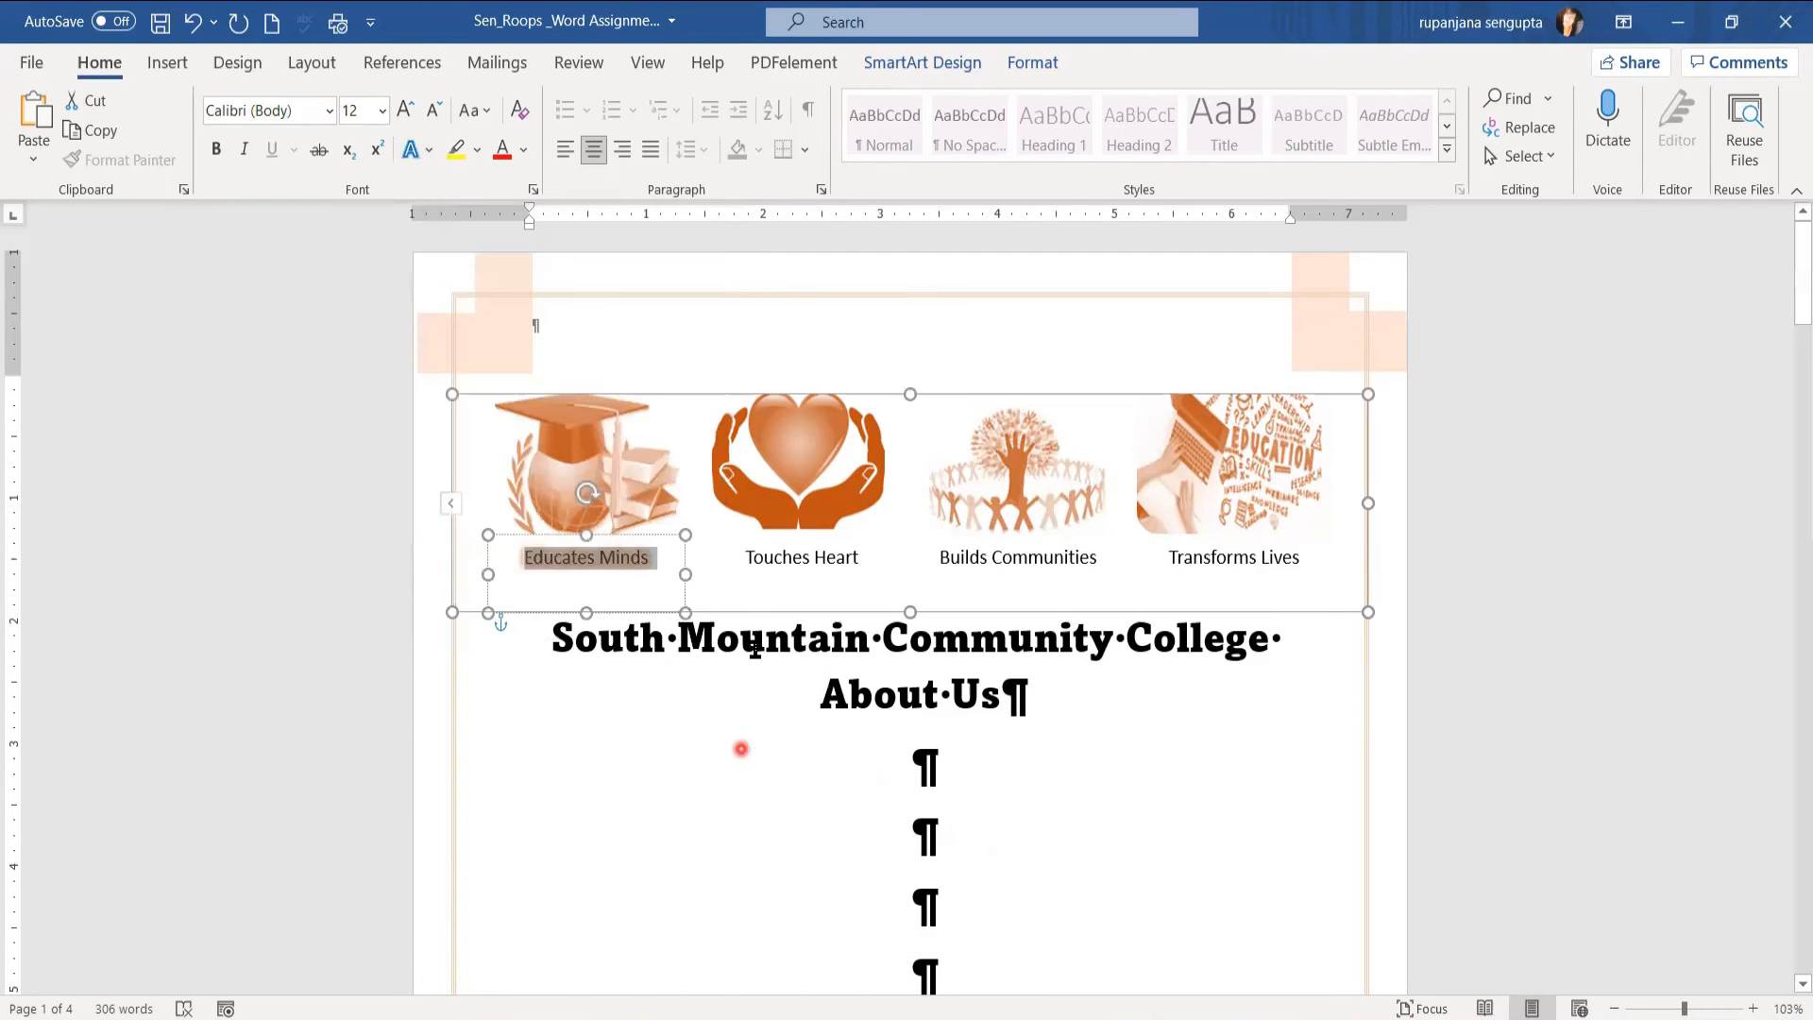
click(756, 564)
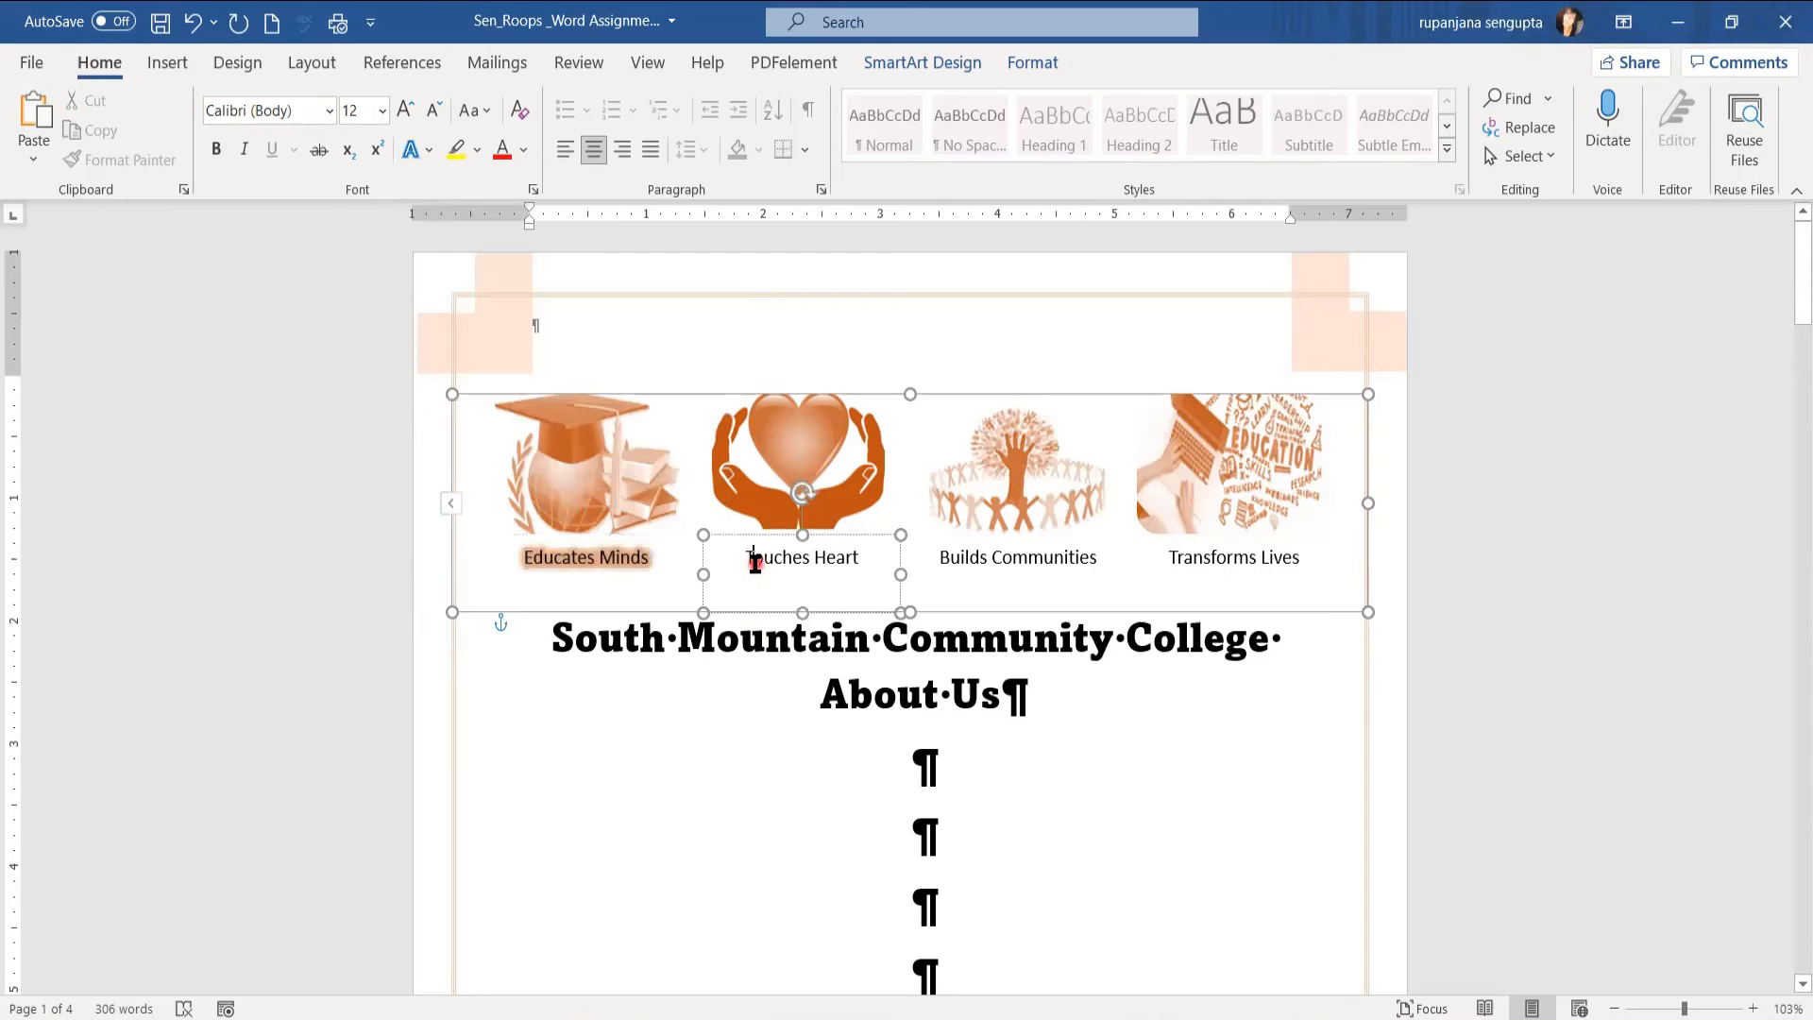
click(604, 558)
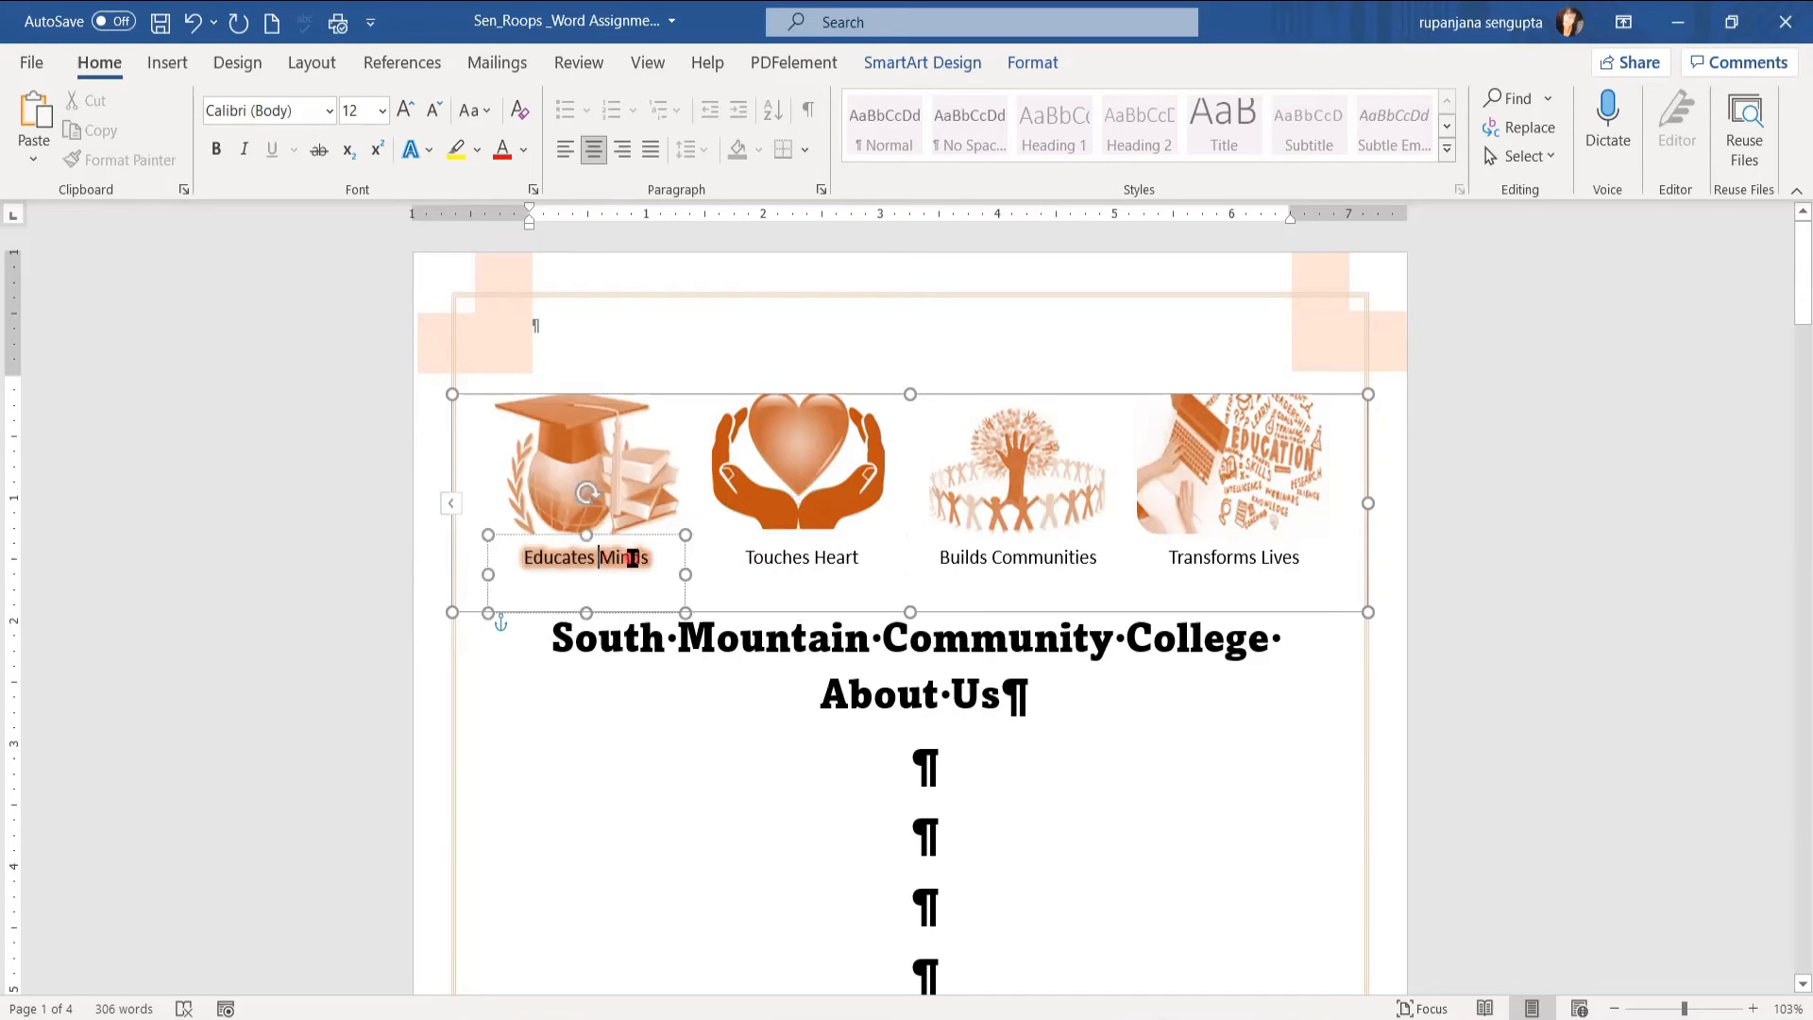
Step: Bold the Educates Minds caption under the first SmartArt picture
triple_click(653, 556)
key(ctrl+b)
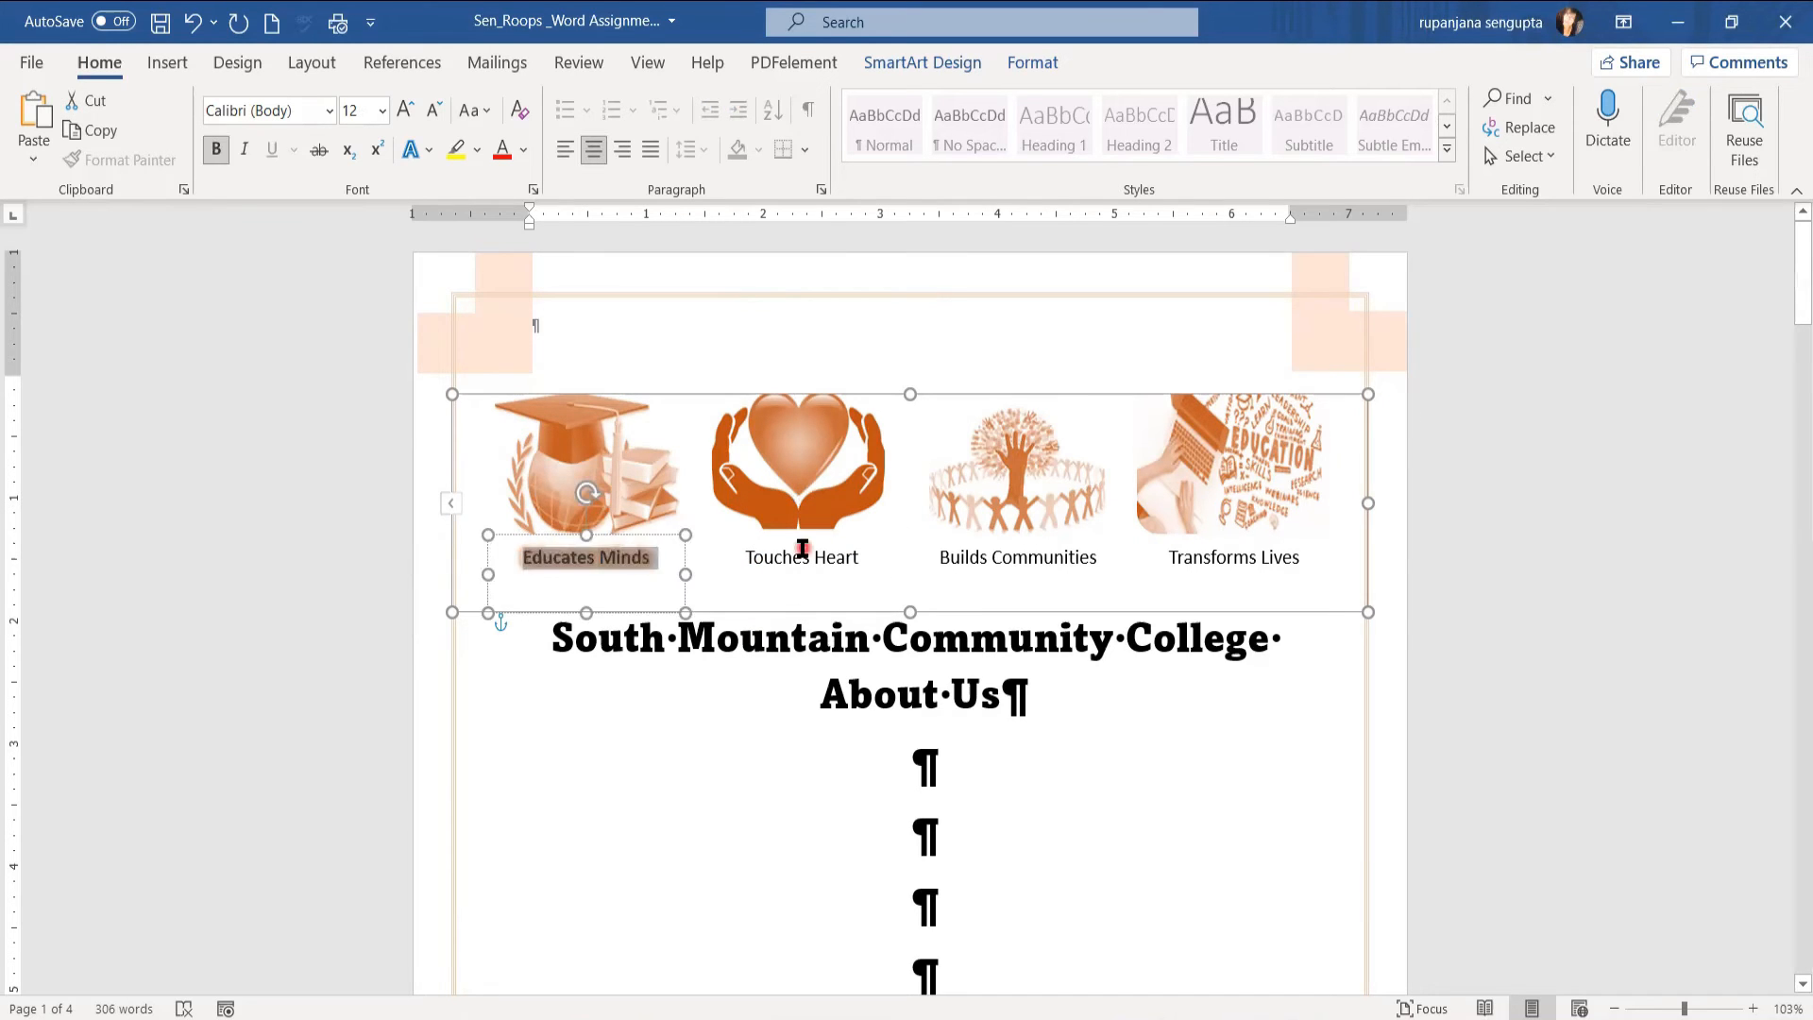
Step: Apply the text effect preset Fill: Black, Text color 1; Shadow to the whole Touches Heart caption
click(802, 557)
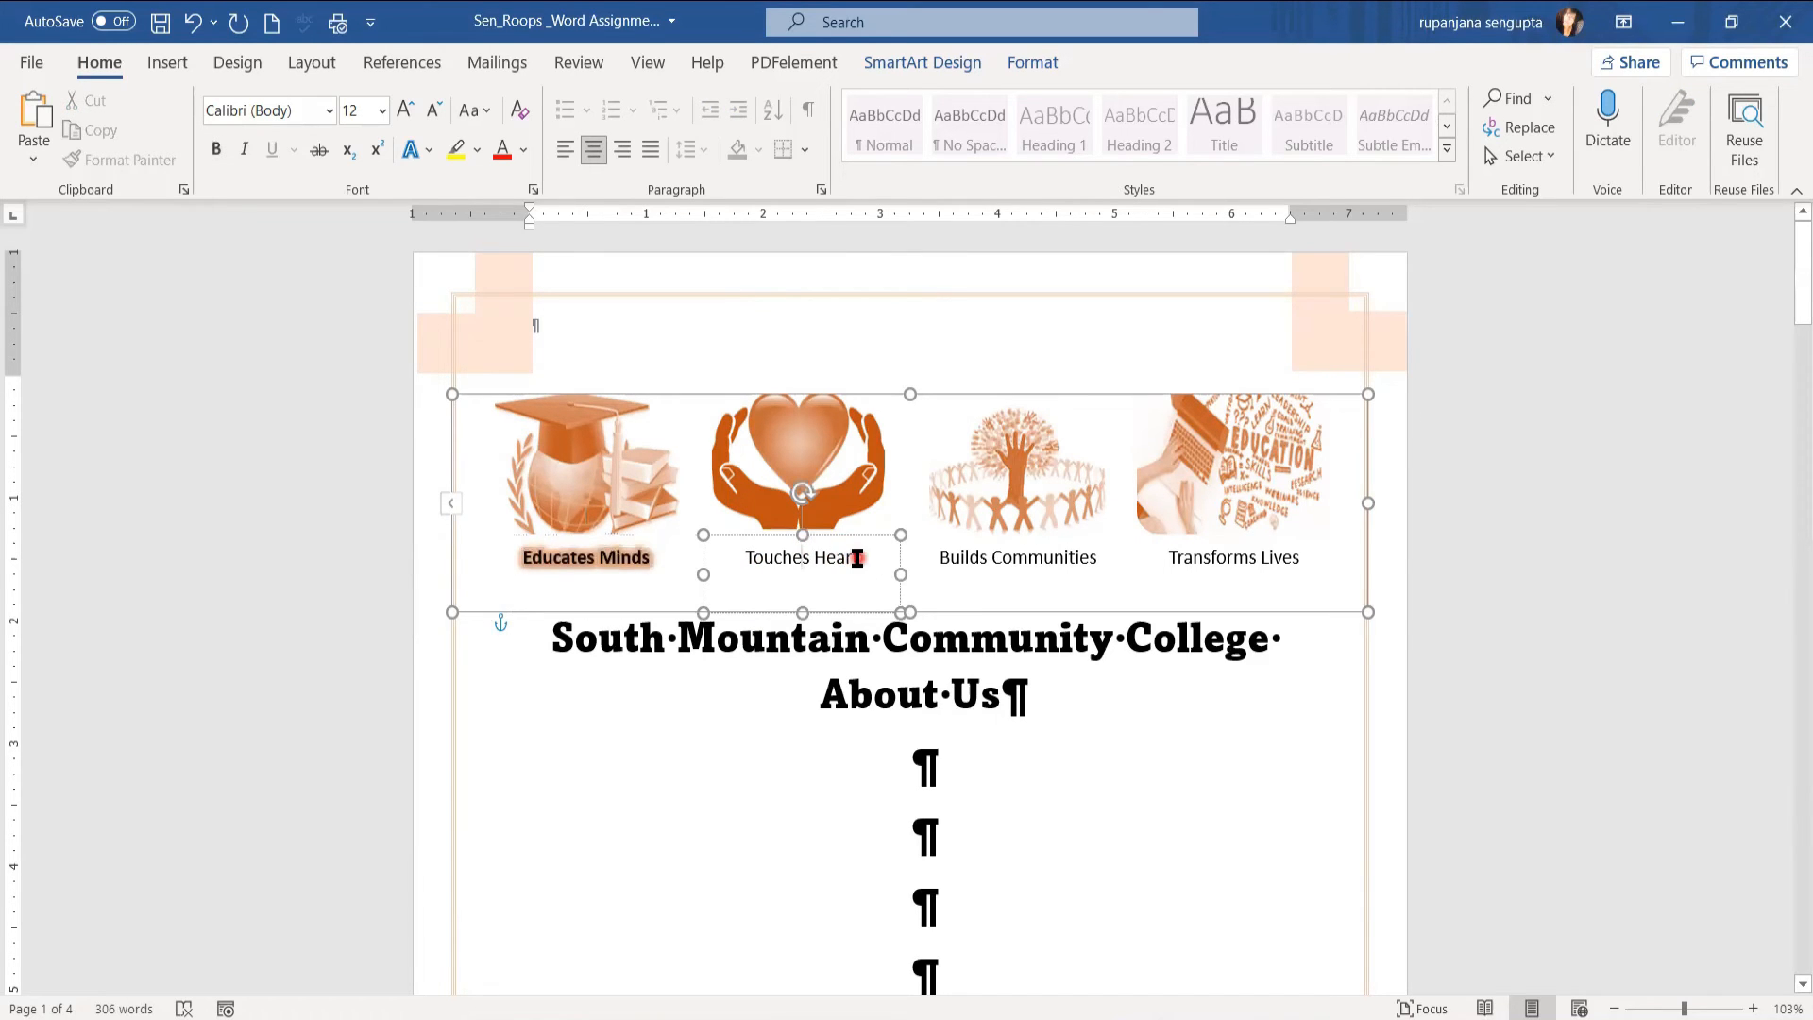
triple_click(765, 553)
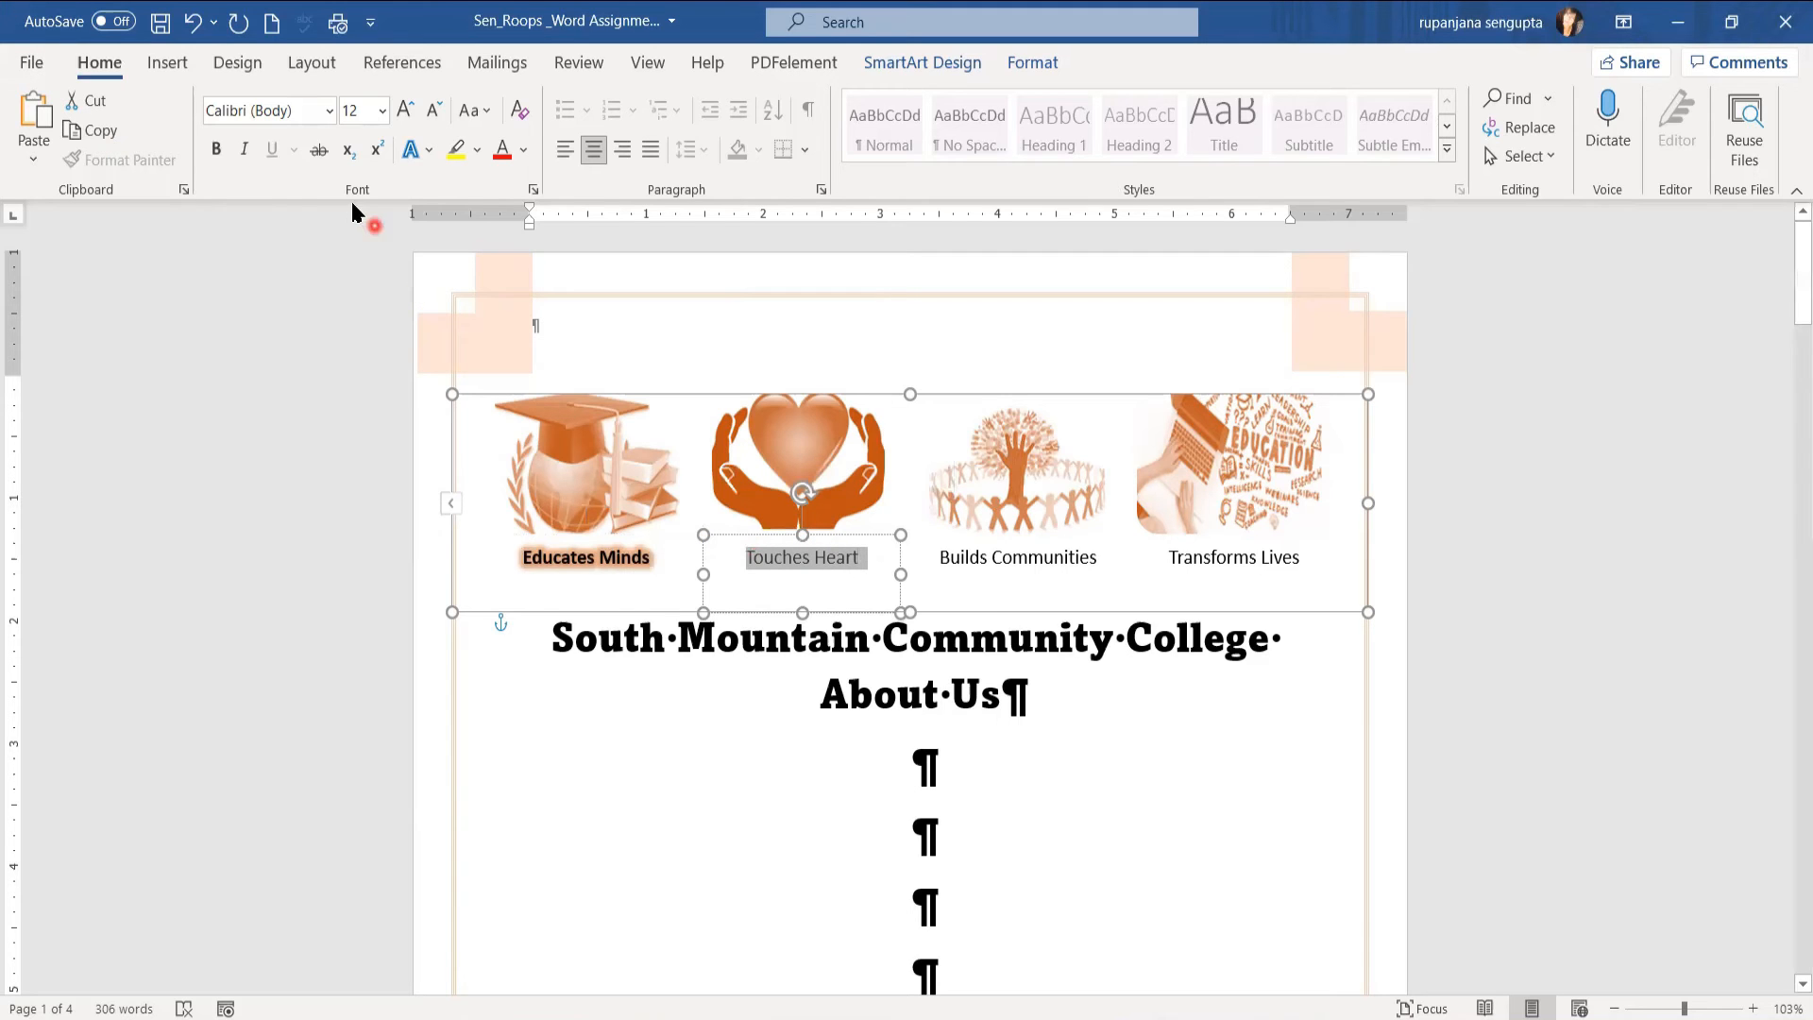
click(416, 150)
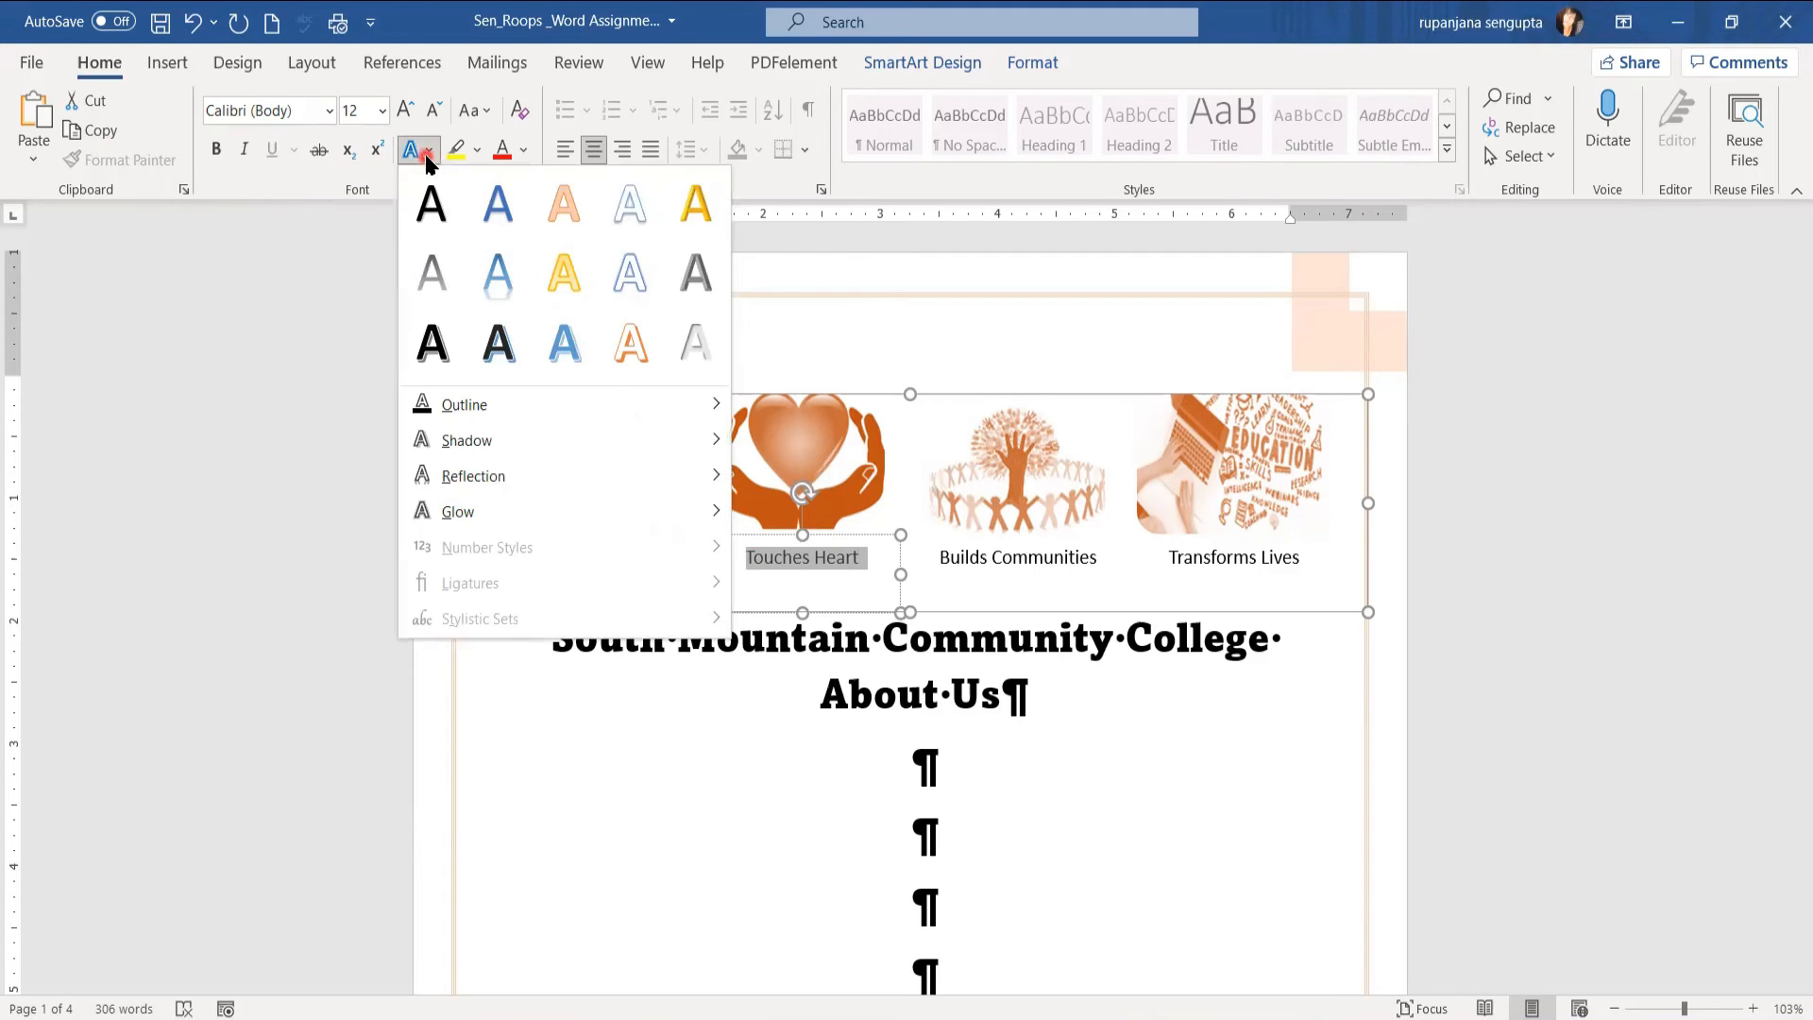
click(421, 191)
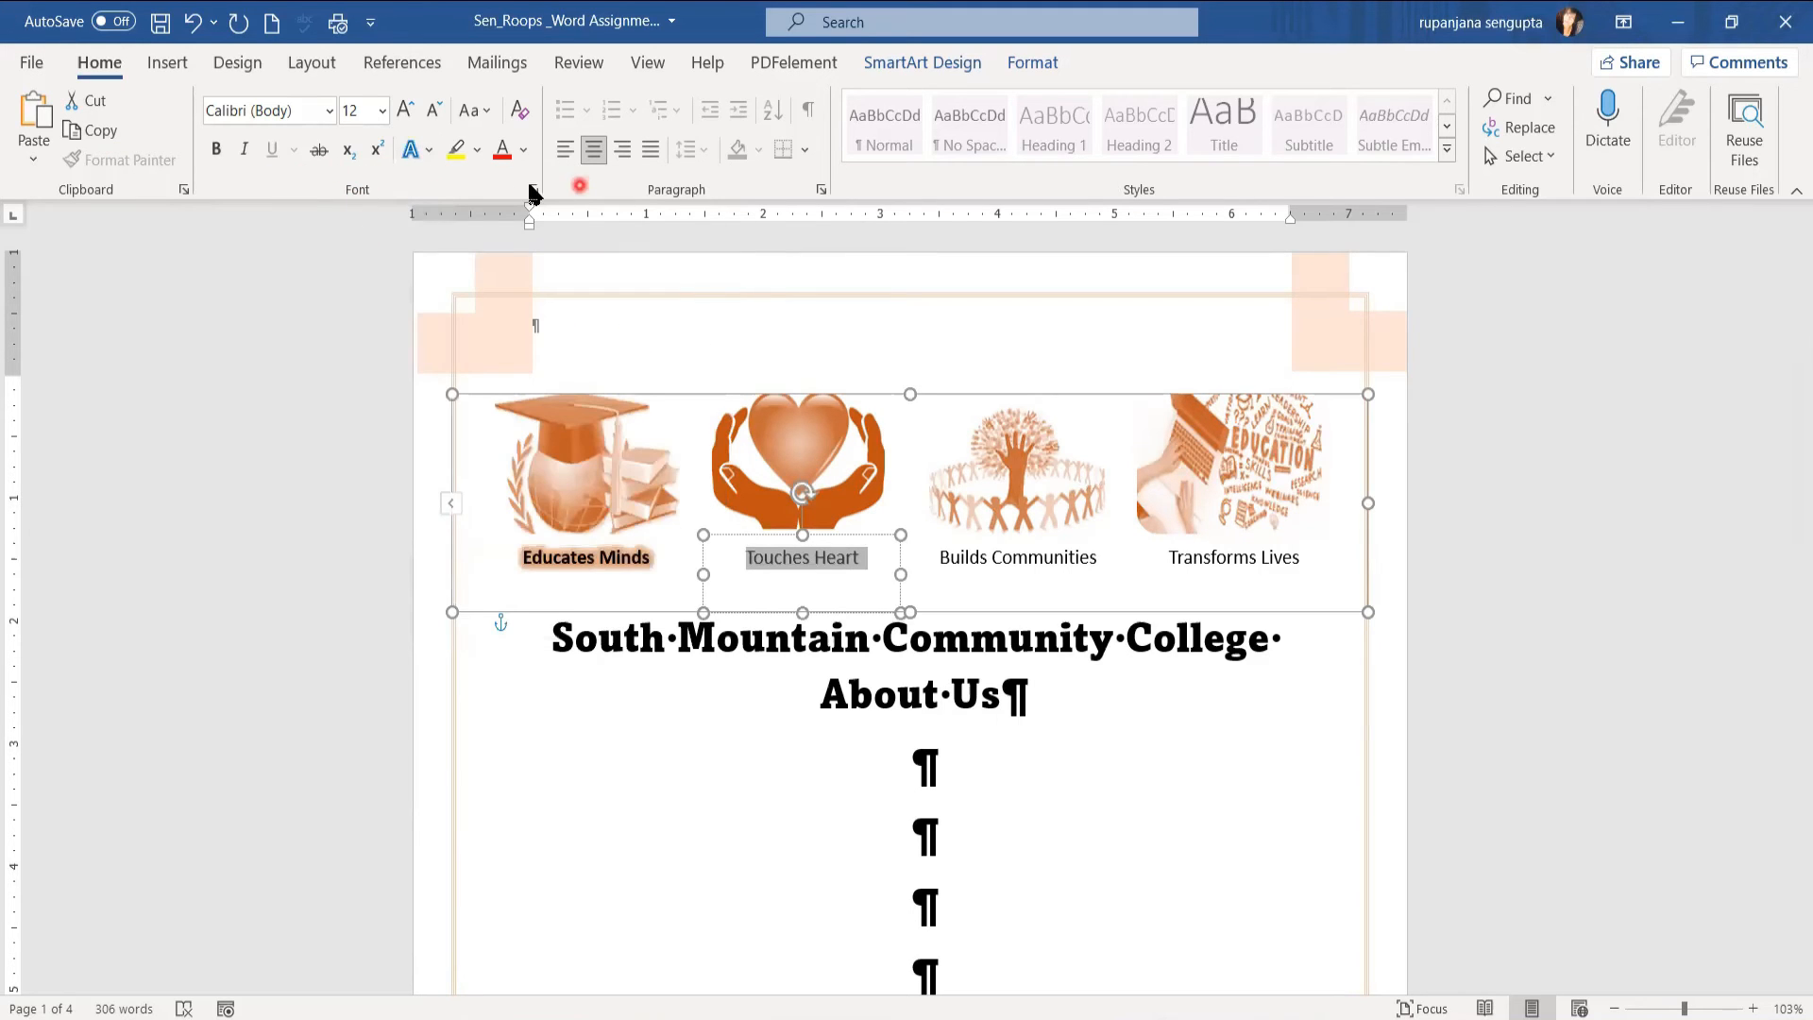
Step: Apply the largest orange glow variation to the Touches Heart caption and make it bold
click(429, 159)
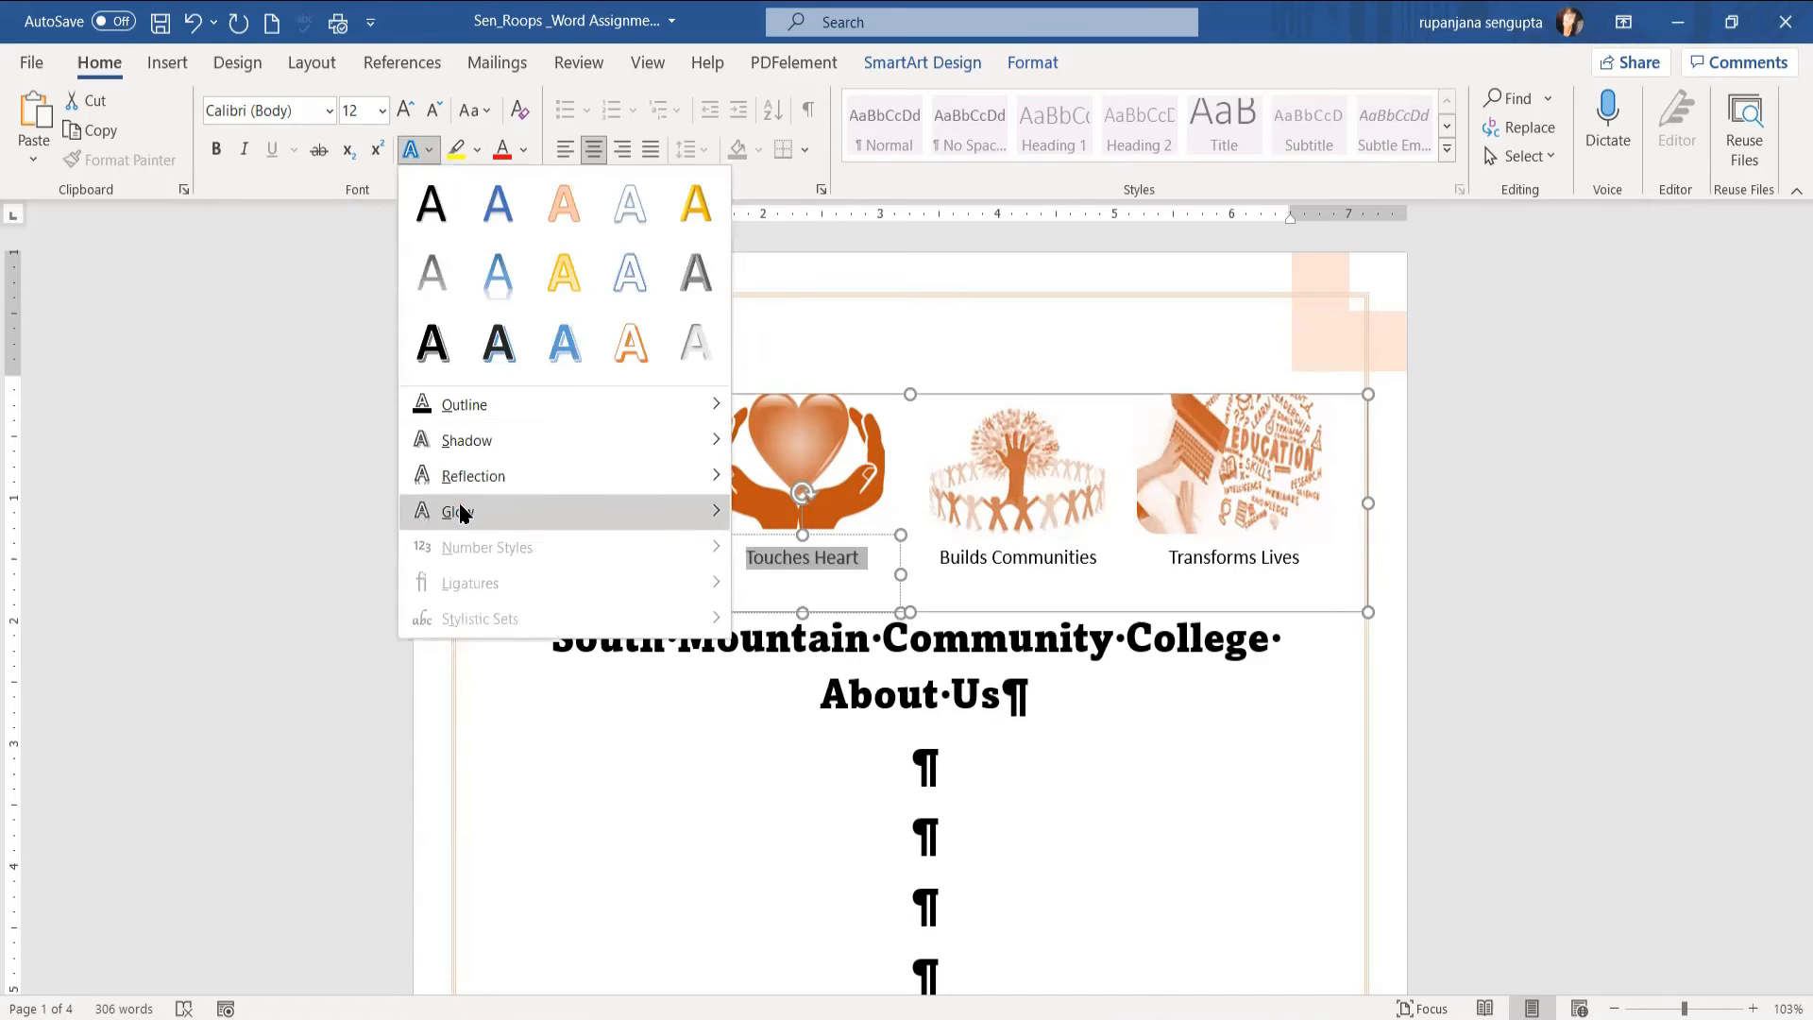
mouse_move(459, 515)
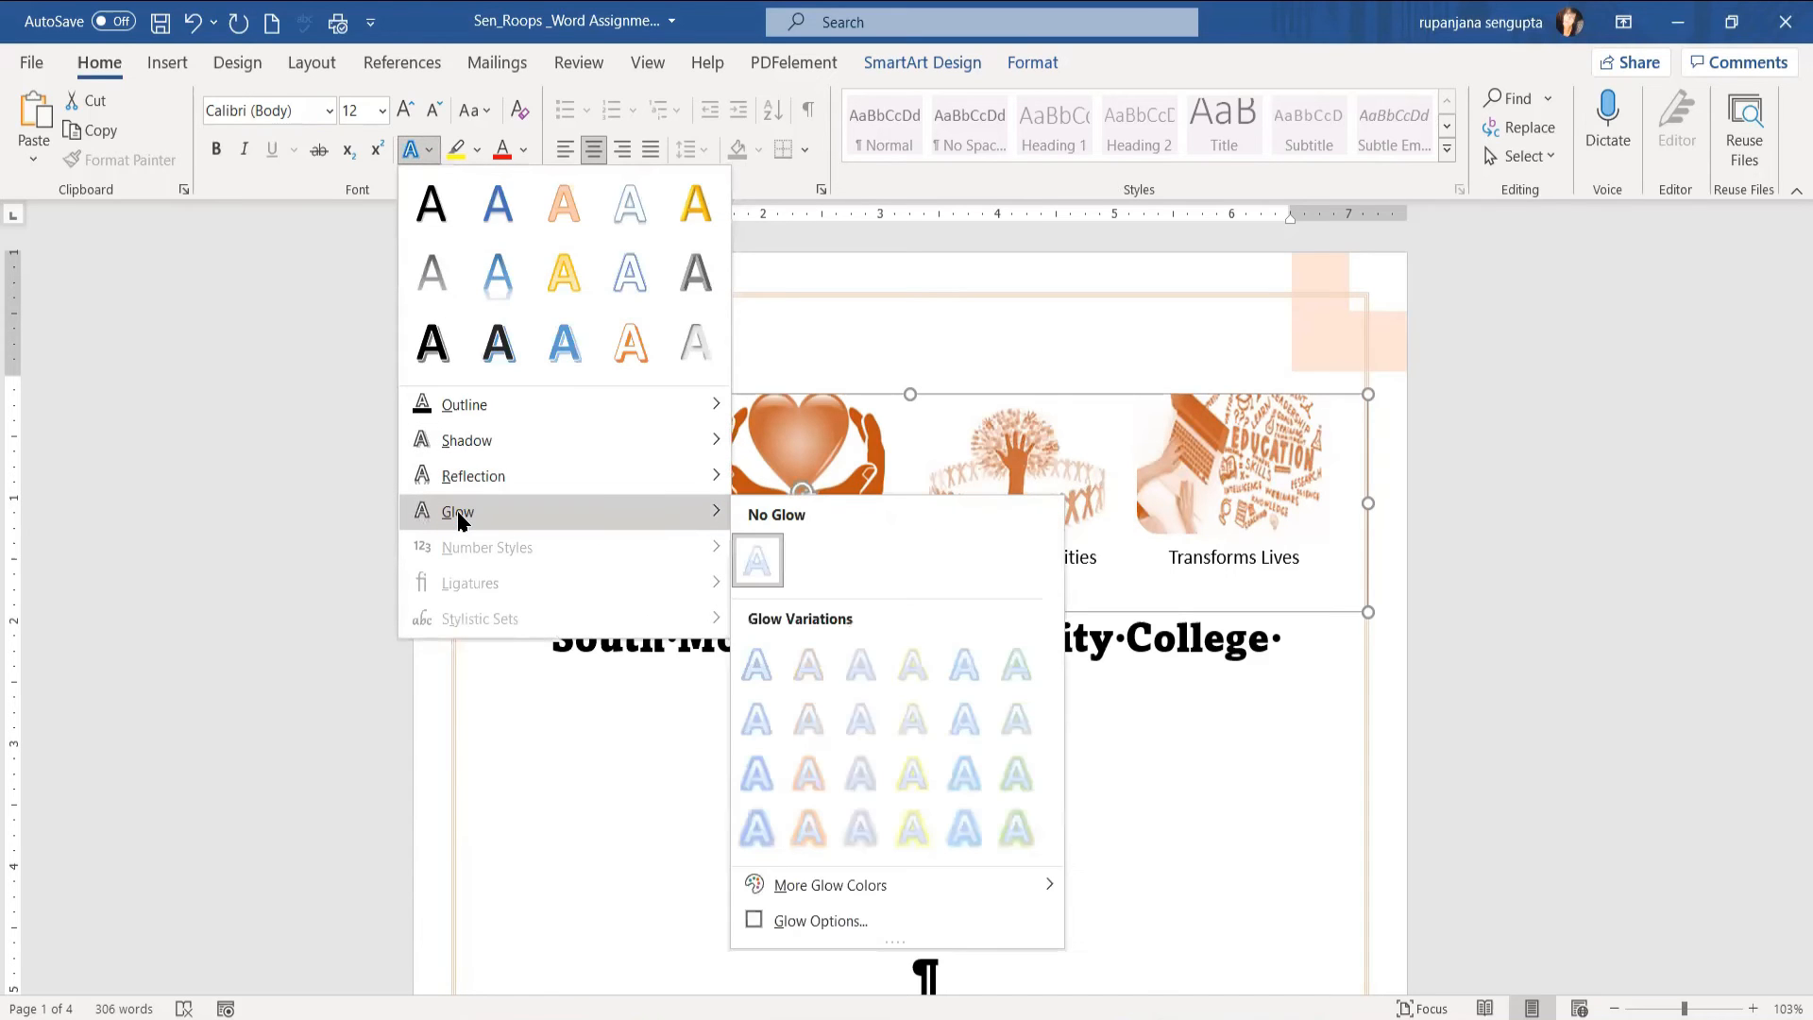
click(803, 829)
click(217, 159)
Step: Apply the text effect preset Fill: Black, Text color 1; Shadow to the Builds Communities caption and bold it
click(1028, 559)
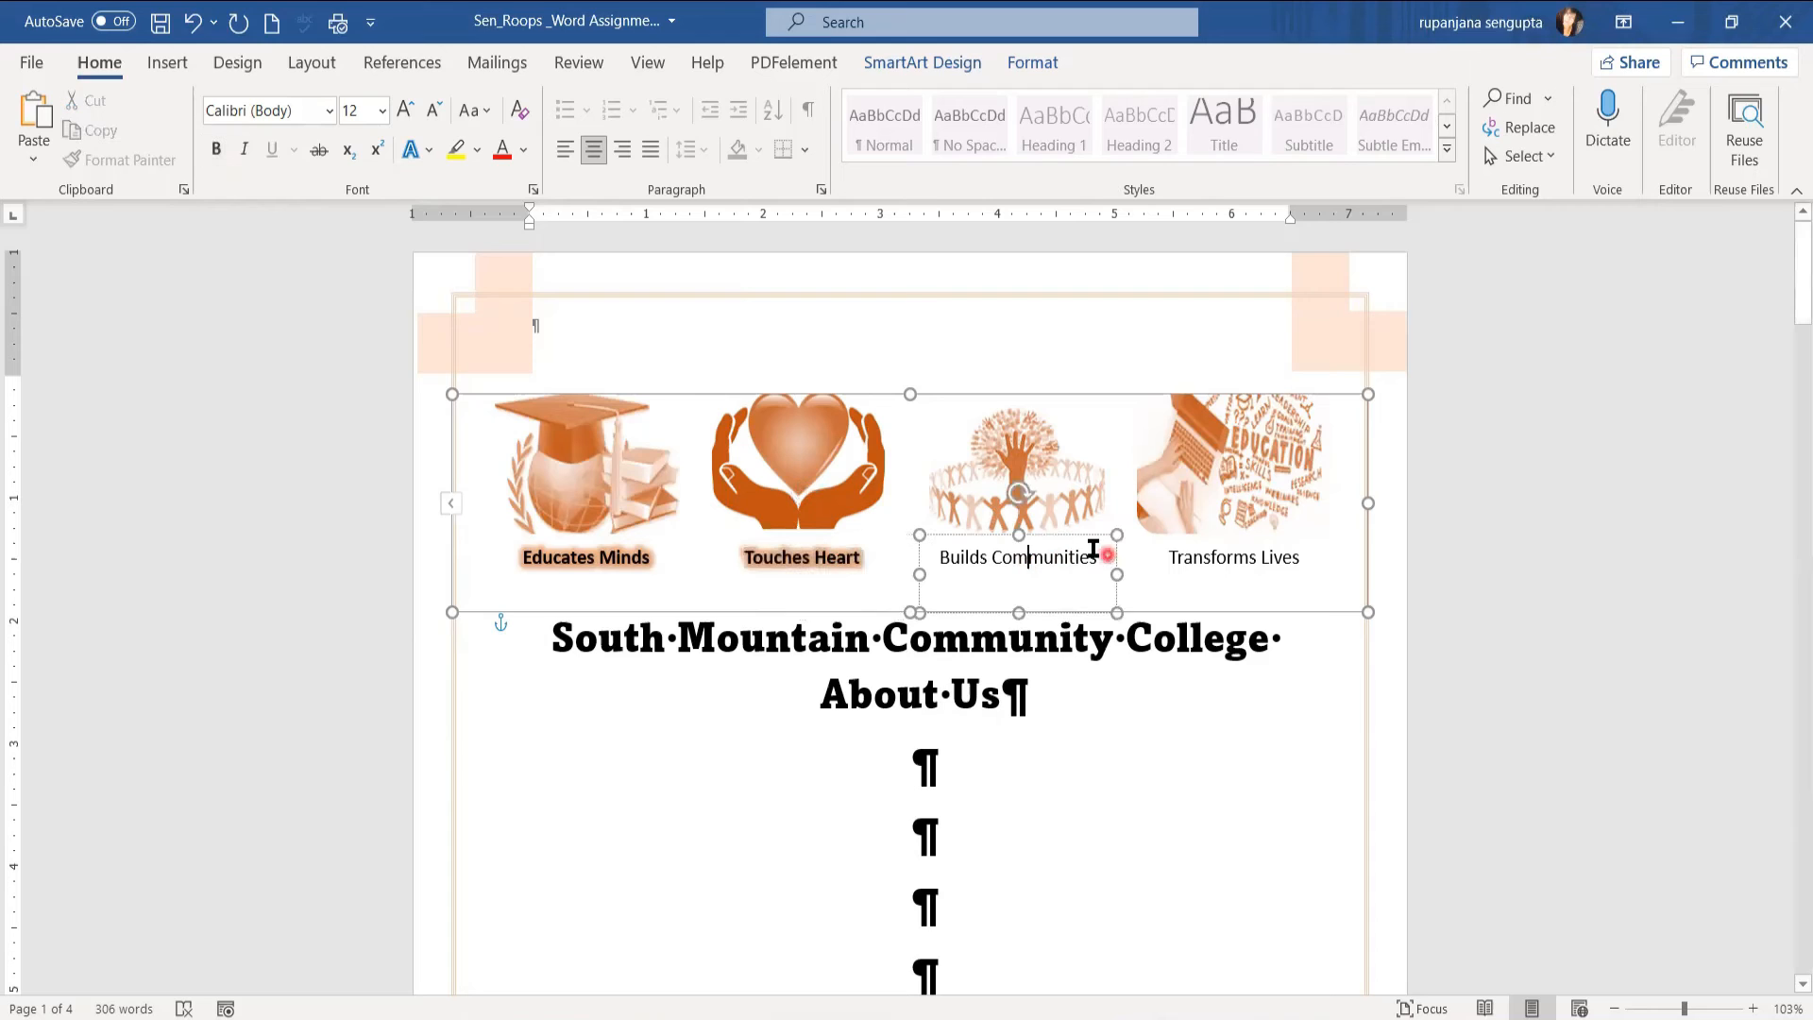
drag(1090, 548, 953, 549)
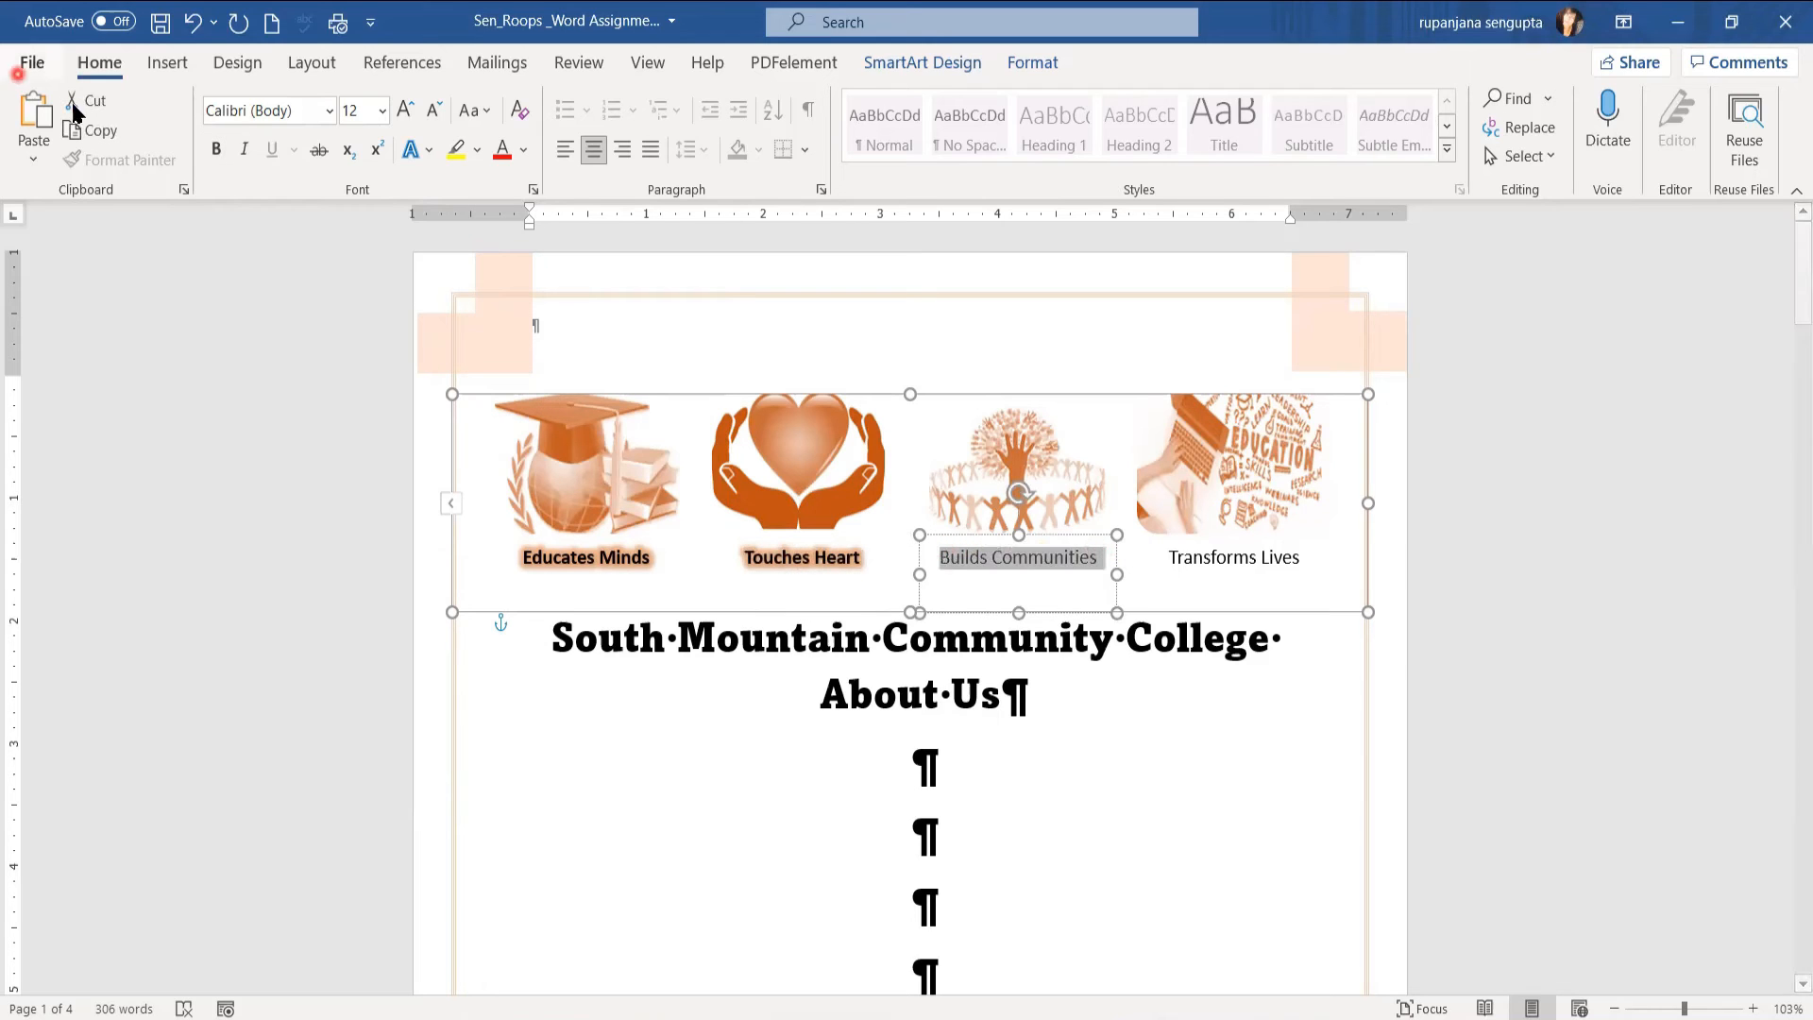
click(427, 153)
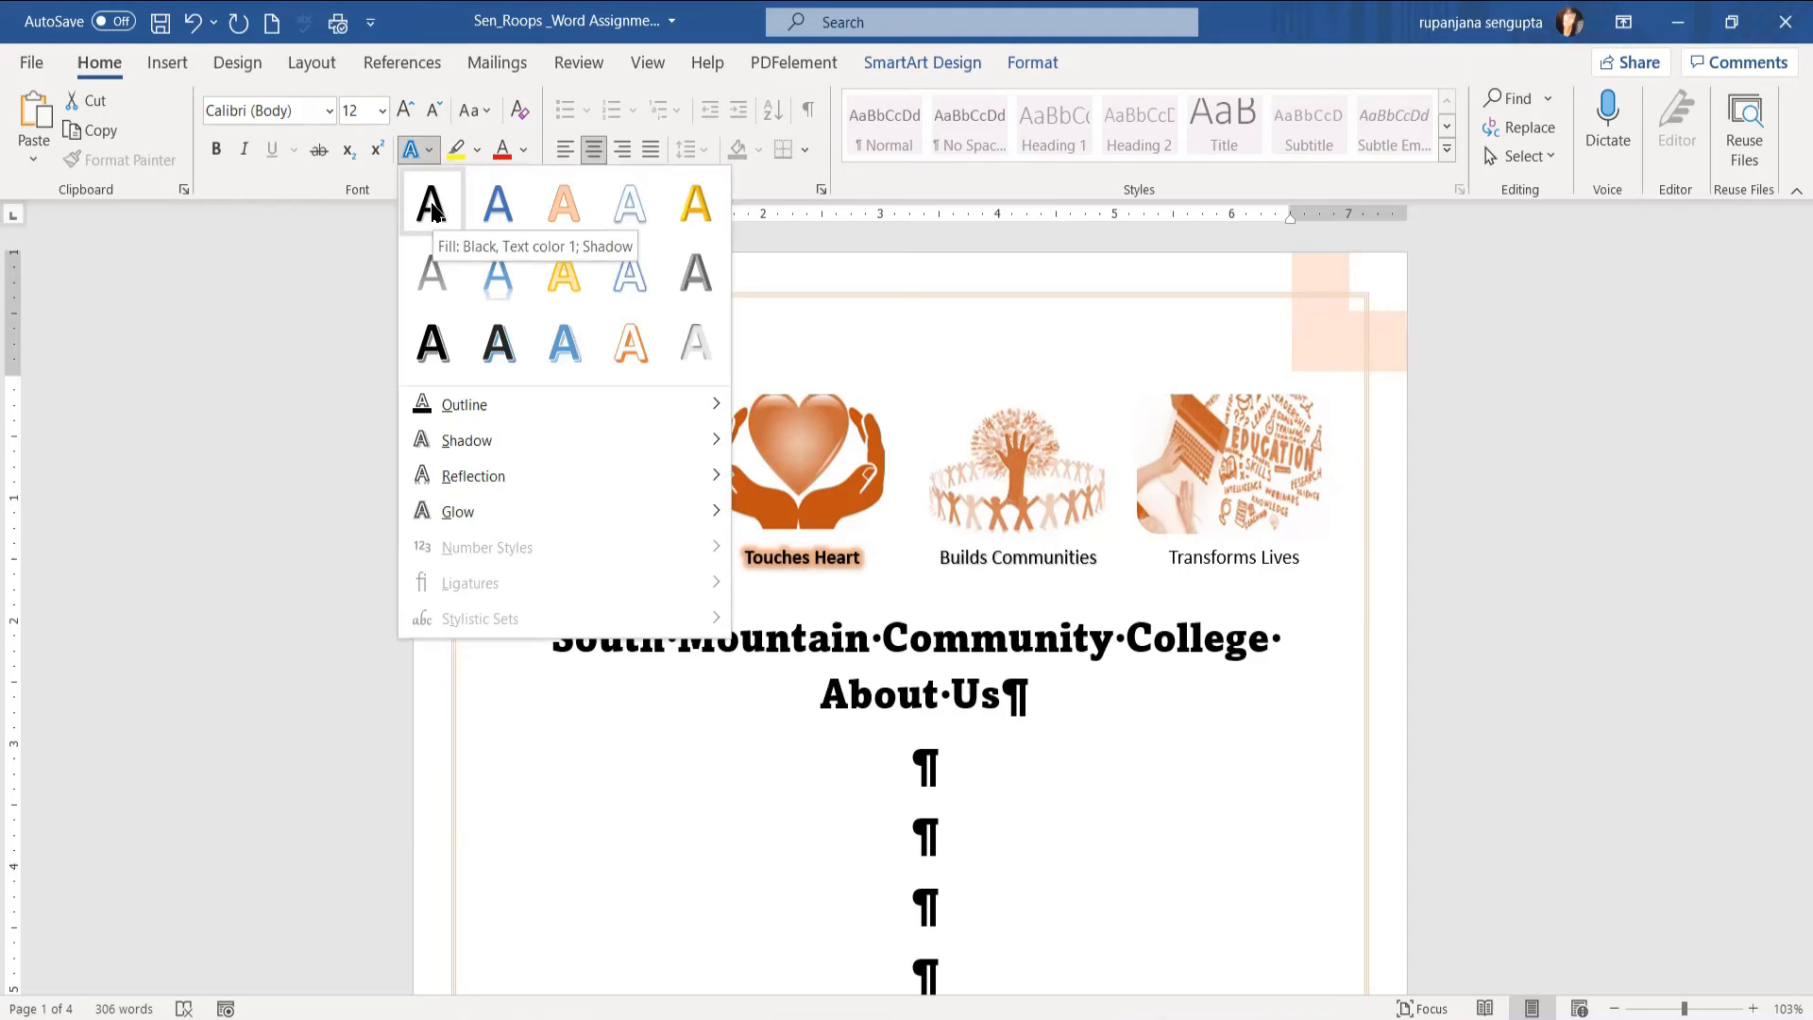
click(431, 203)
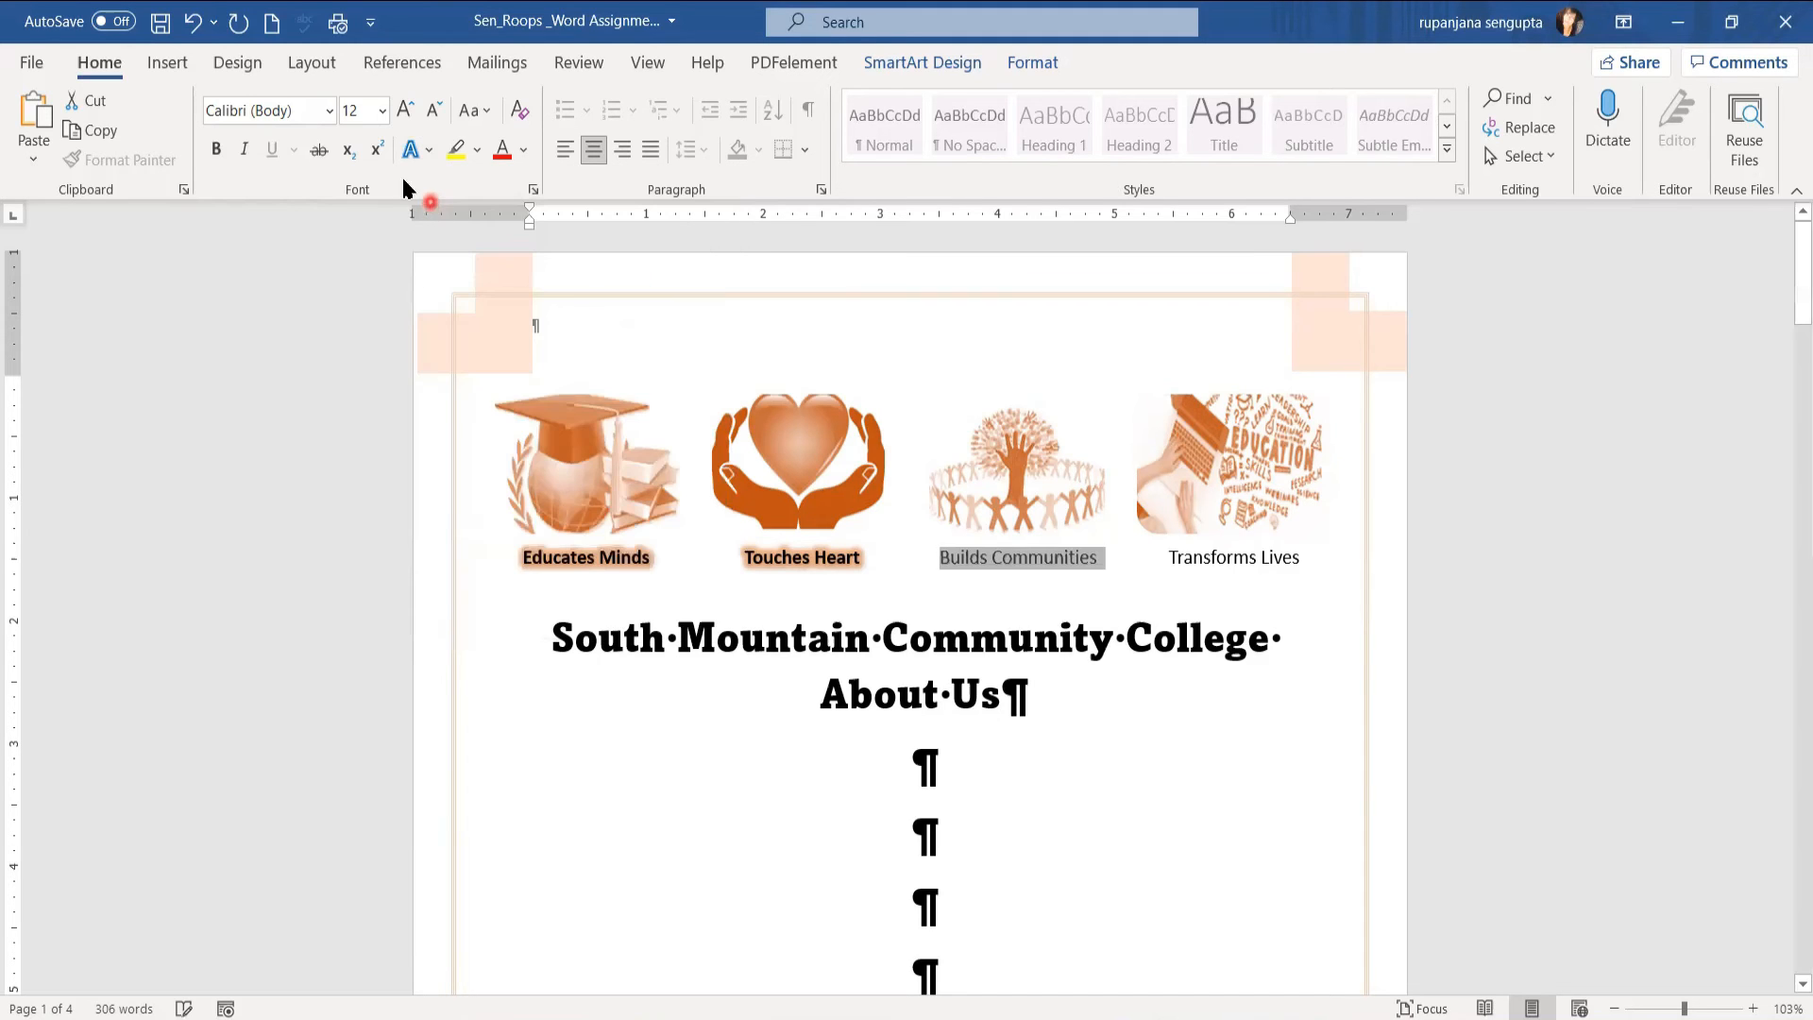
click(214, 153)
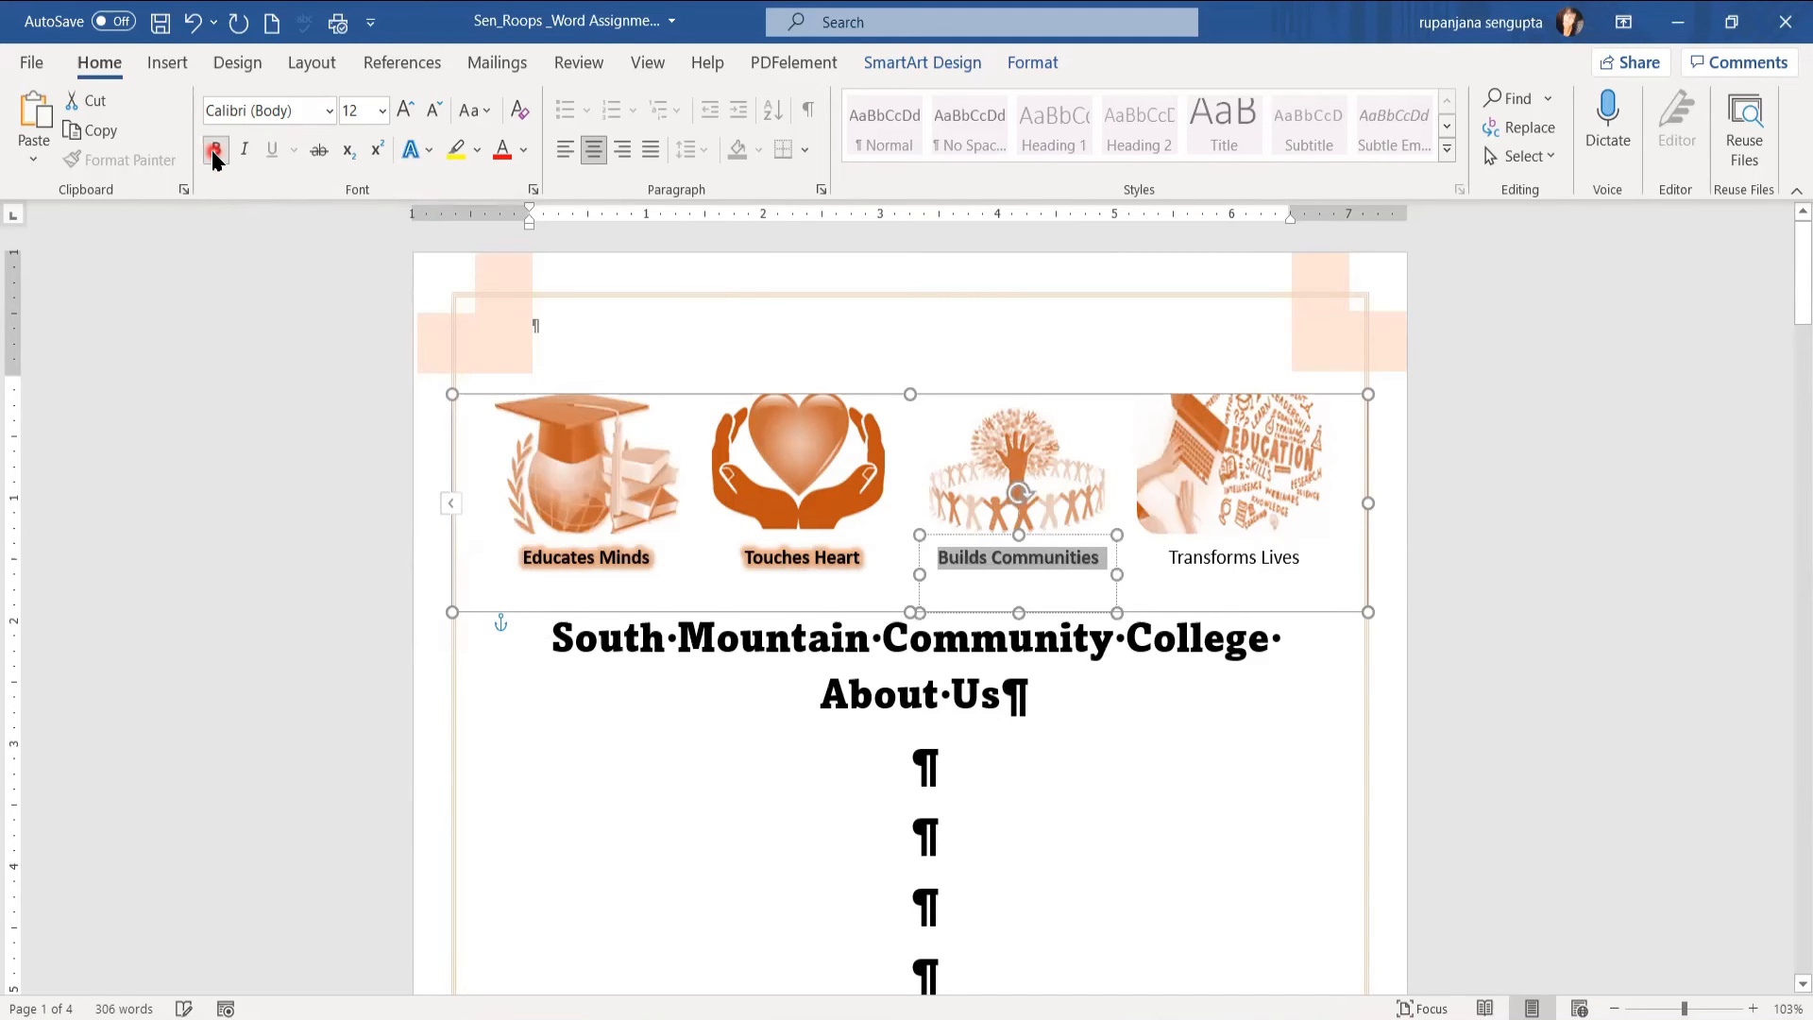
Step: Apply the largest orange glow variation to the Builds Communities caption
click(432, 161)
mouse_move(456, 521)
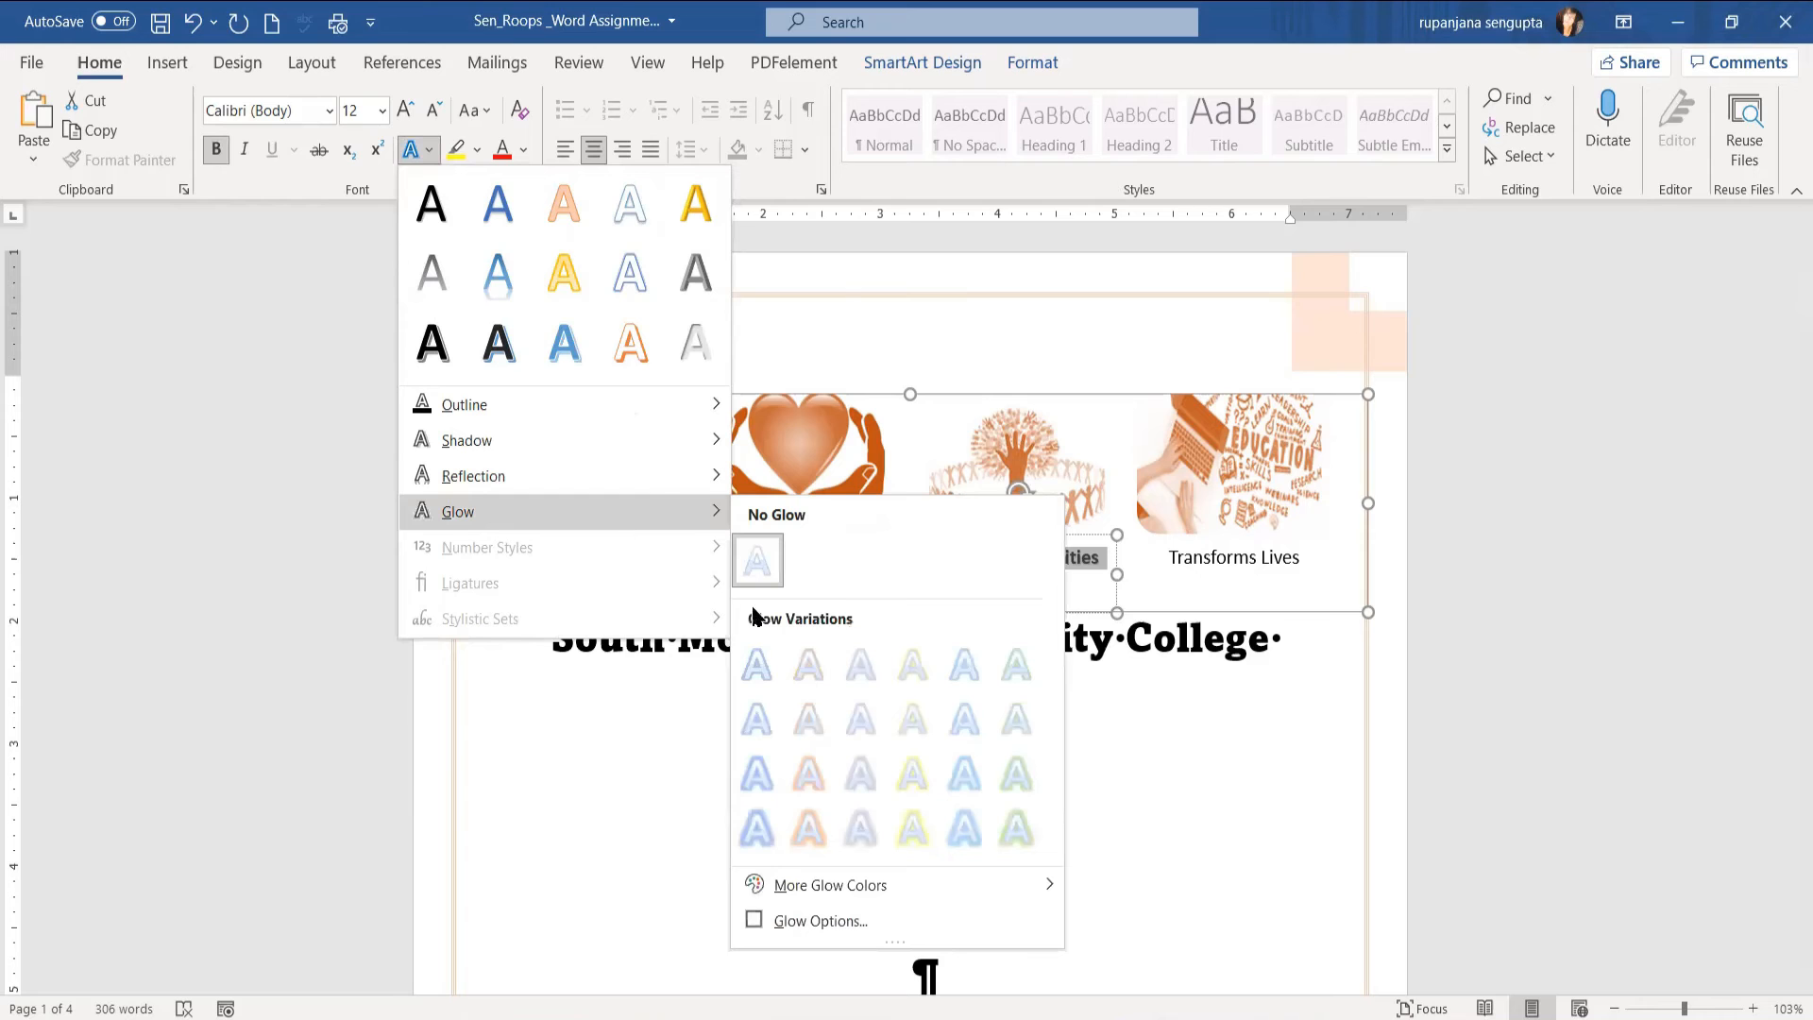
click(787, 835)
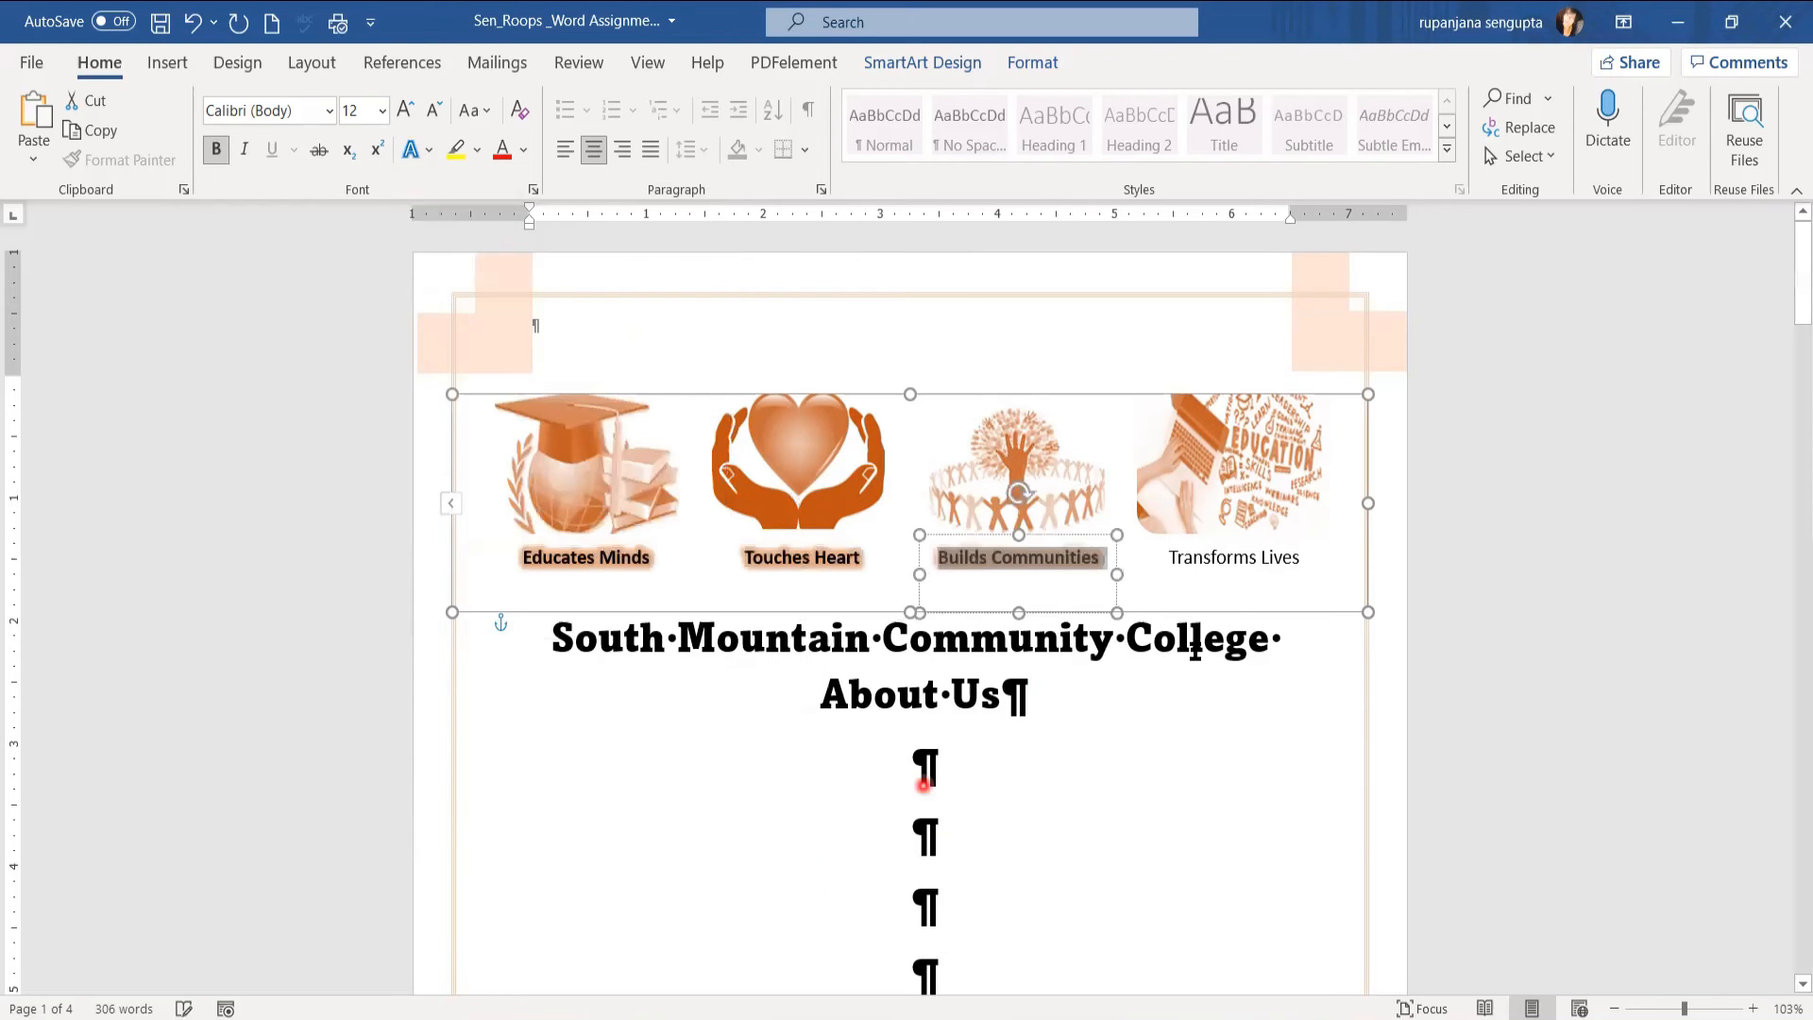
Step: Apply the text effect preset Fill: Black, Text color 1; Shadow to the Transforms Lives caption and bold it
triple_click(1218, 559)
click(430, 153)
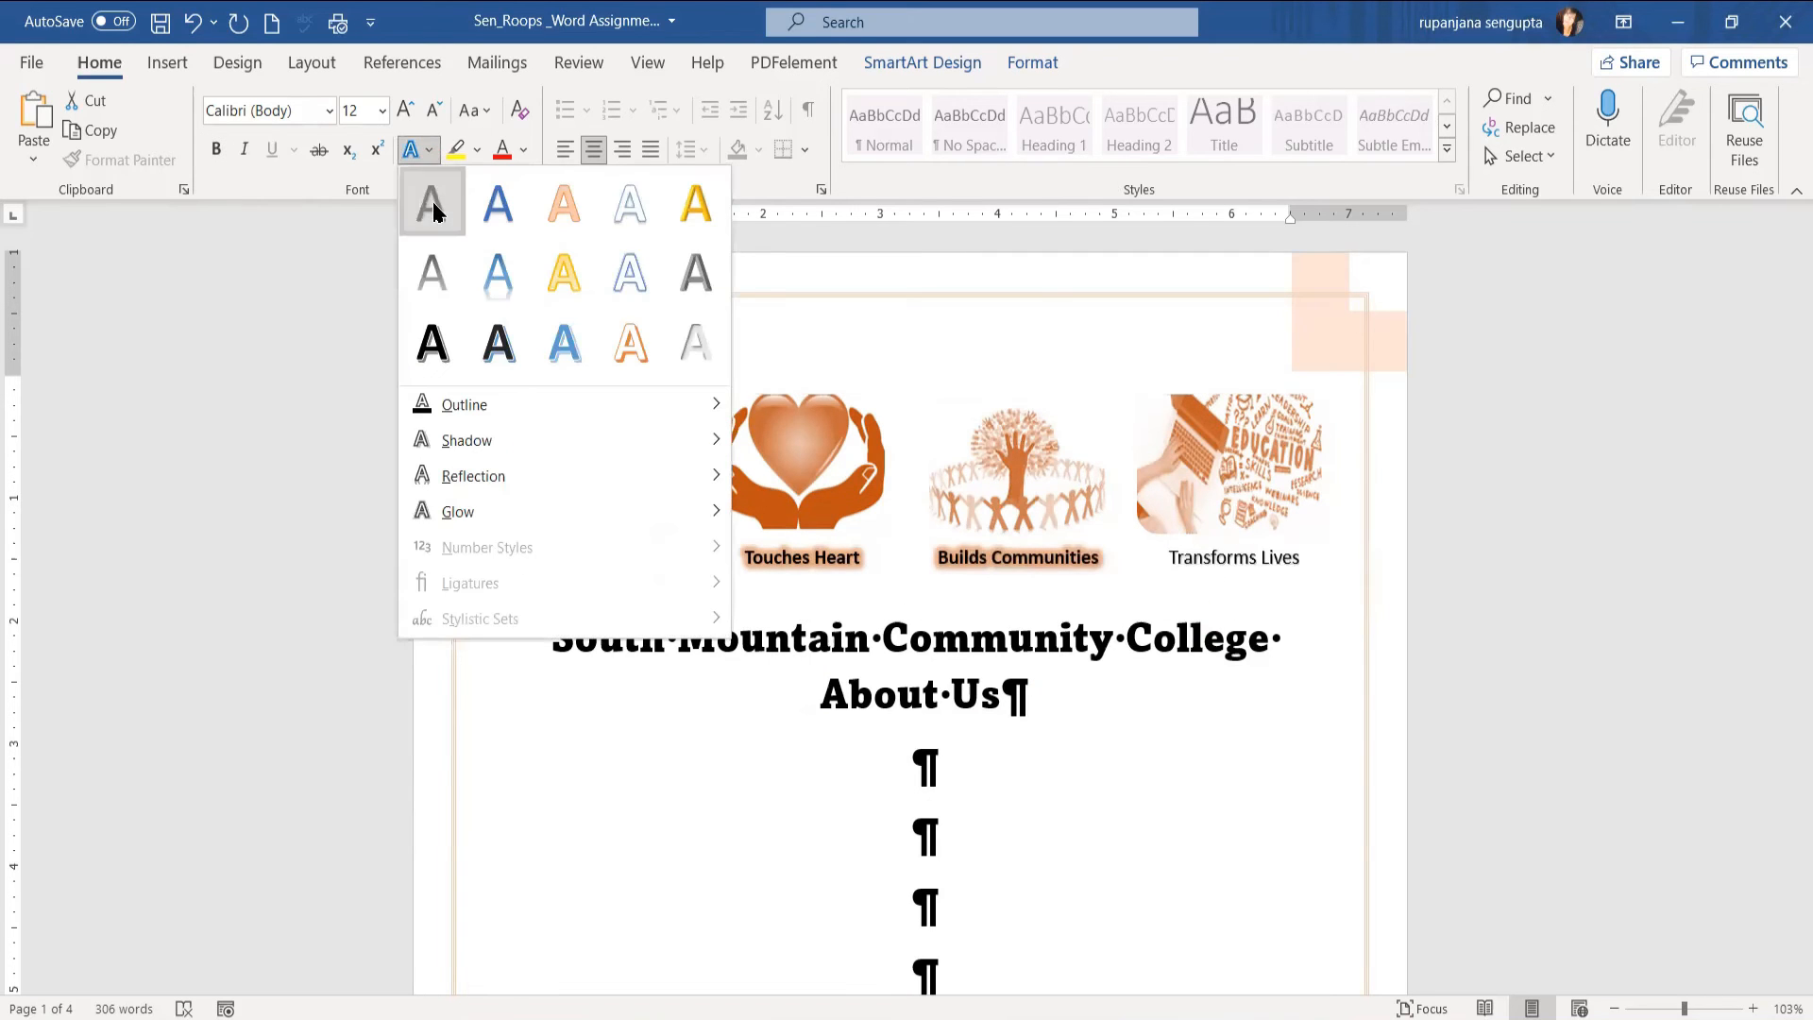
click(381, 186)
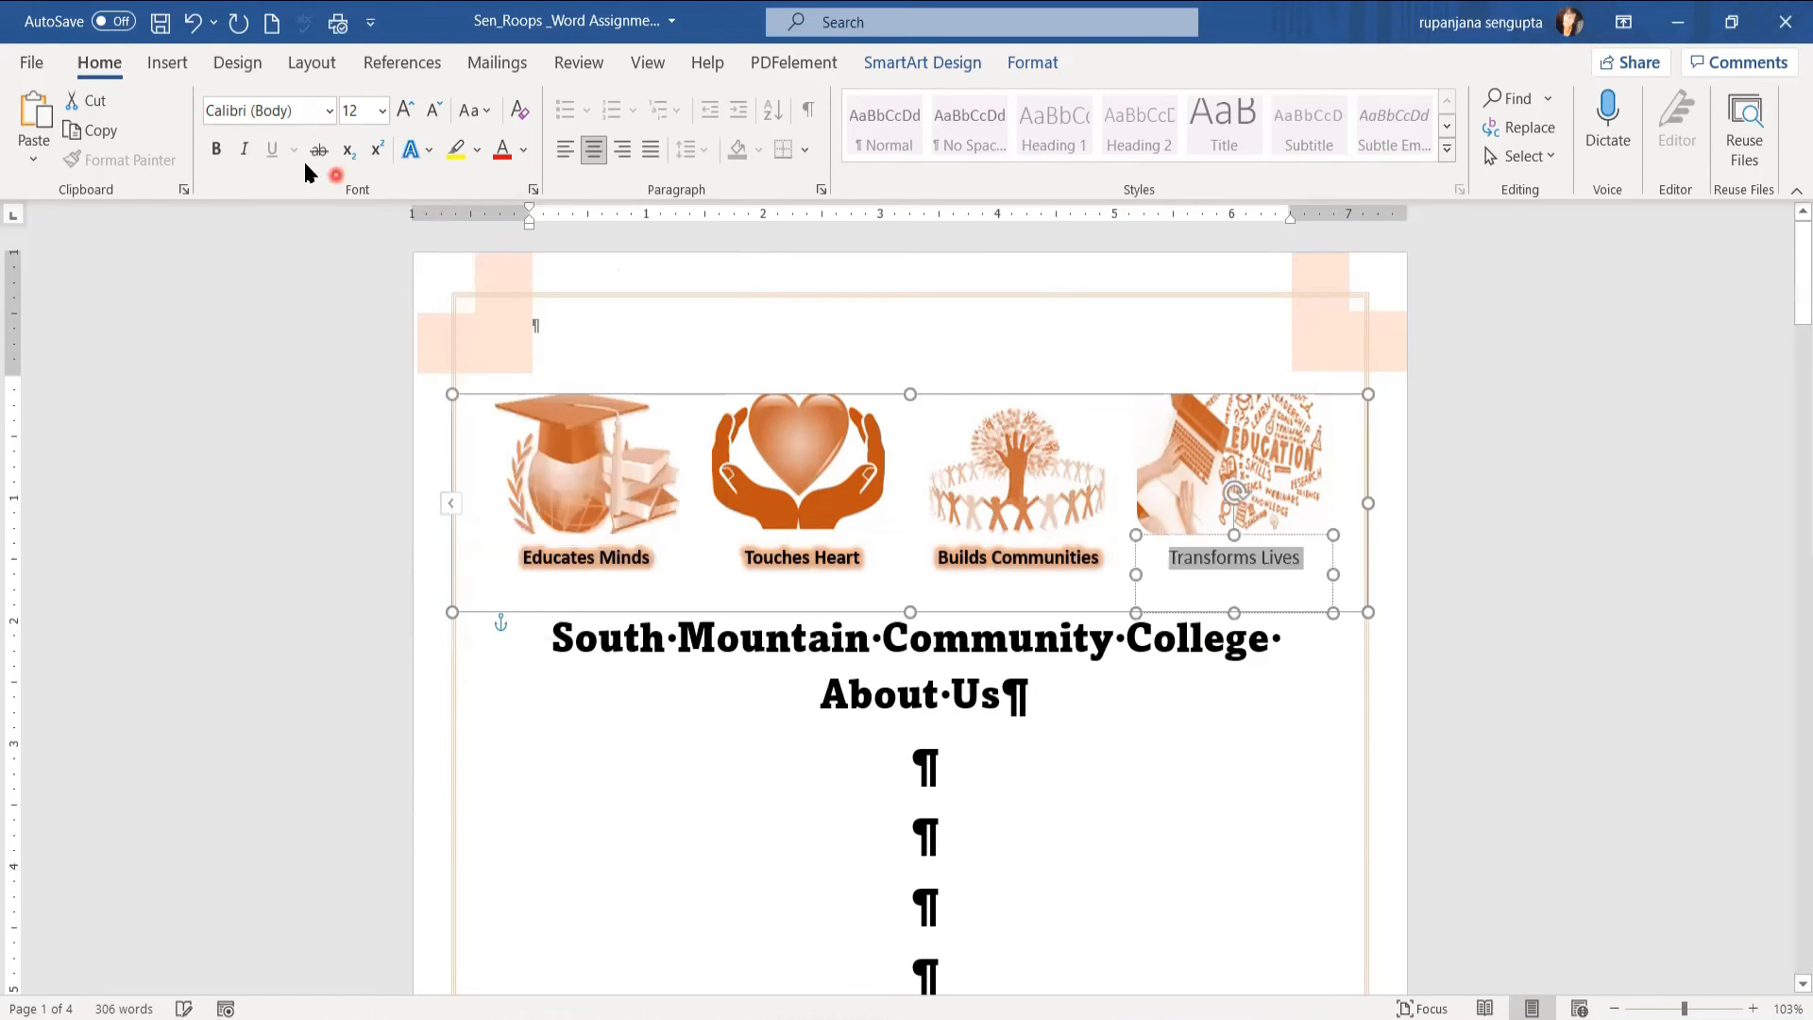
click(216, 149)
Step: Apply the largest orange glow variation to the Transforms Lives caption and deselect the SmartArt
click(427, 151)
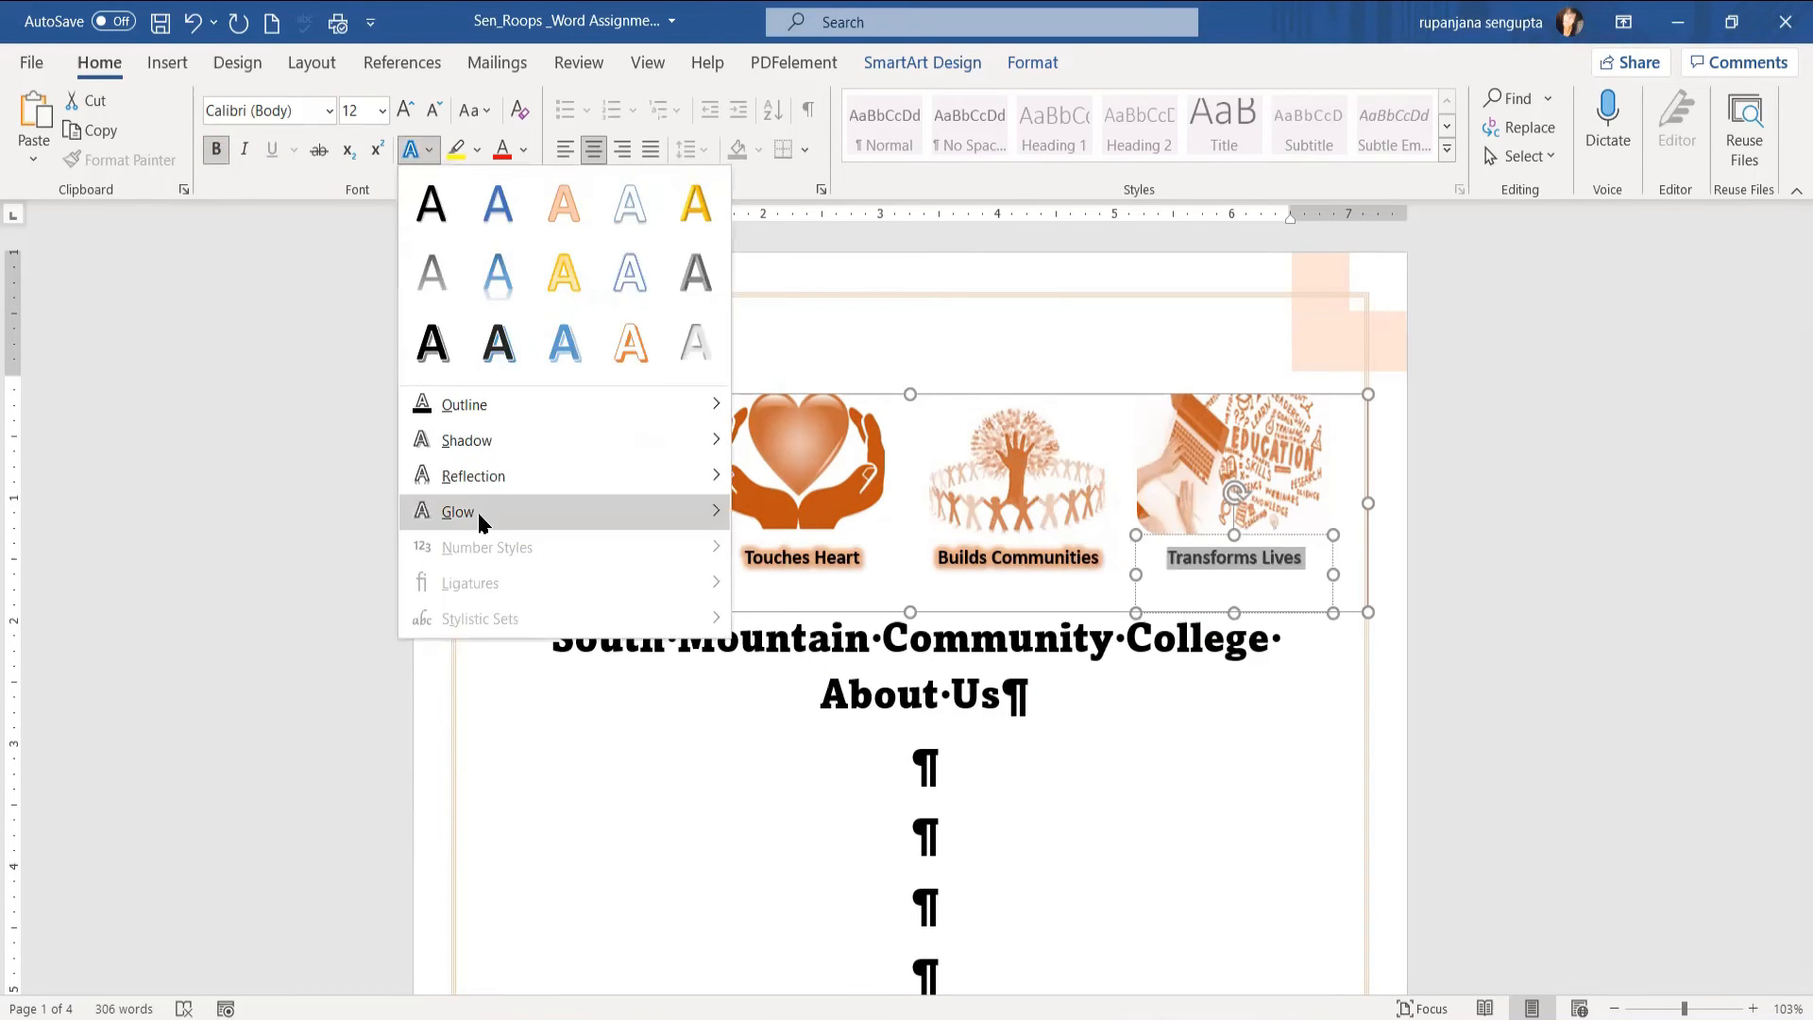
mouse_move(485, 519)
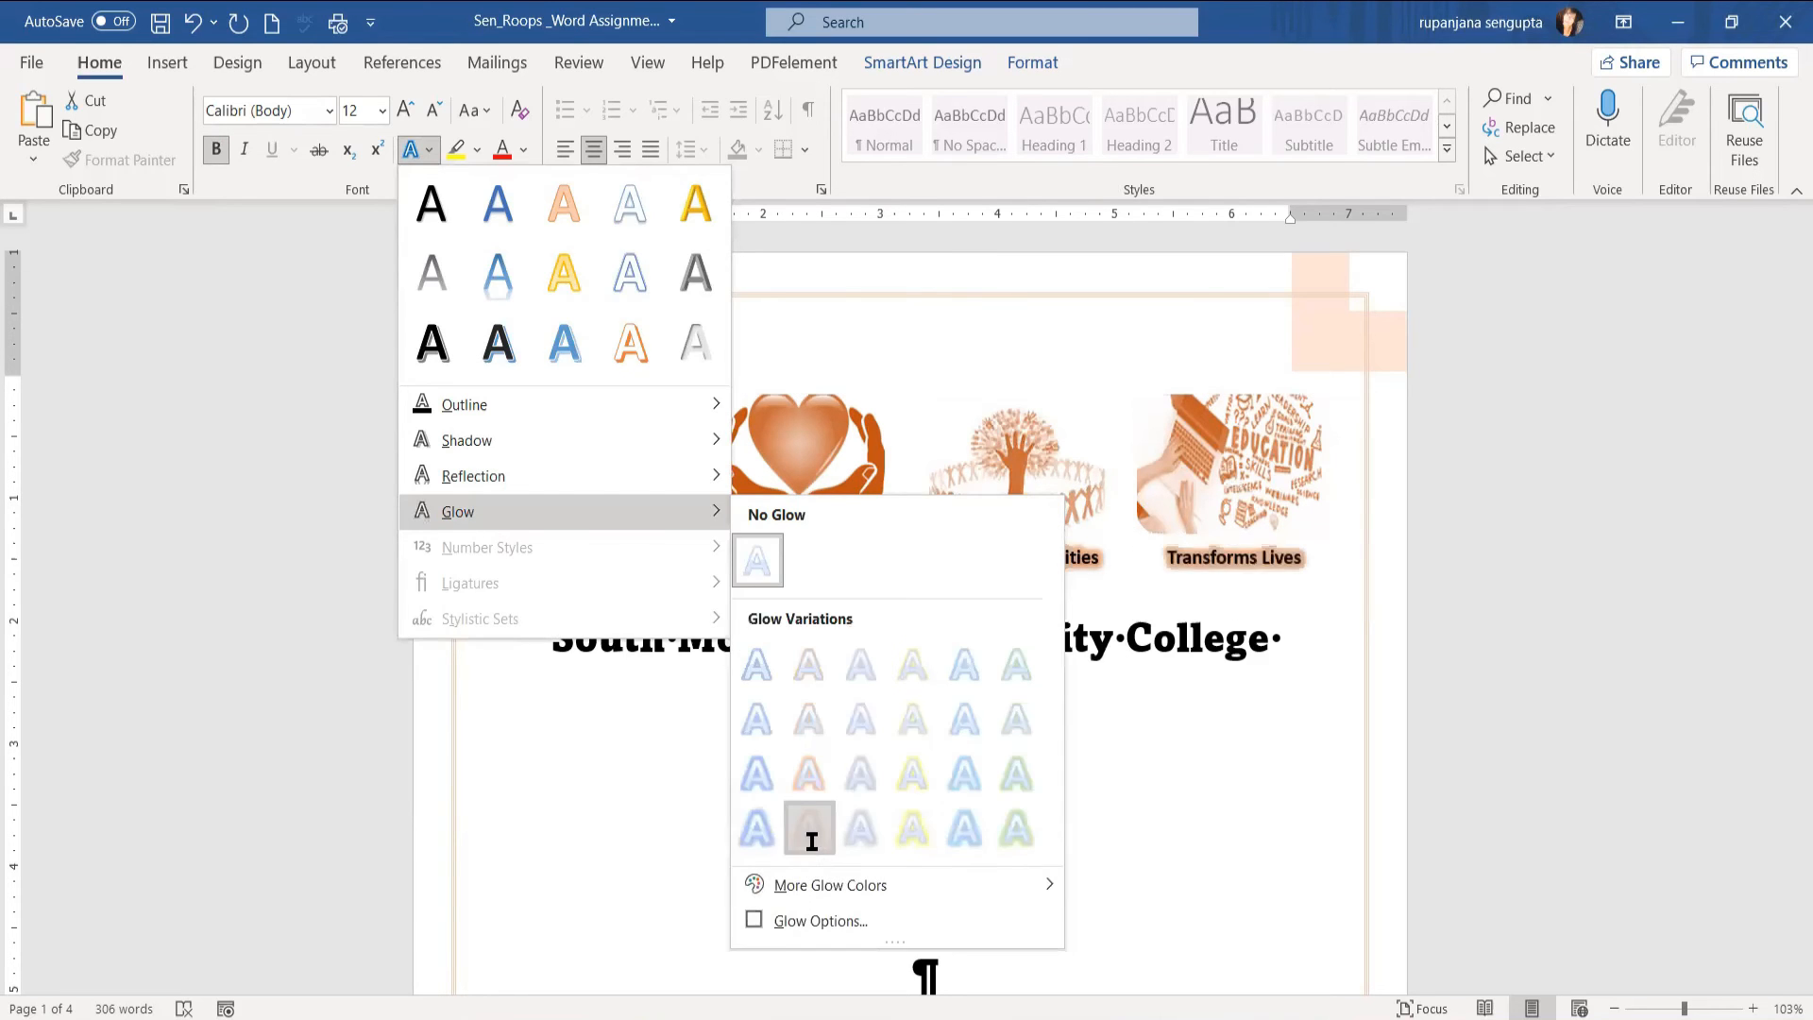
click(810, 829)
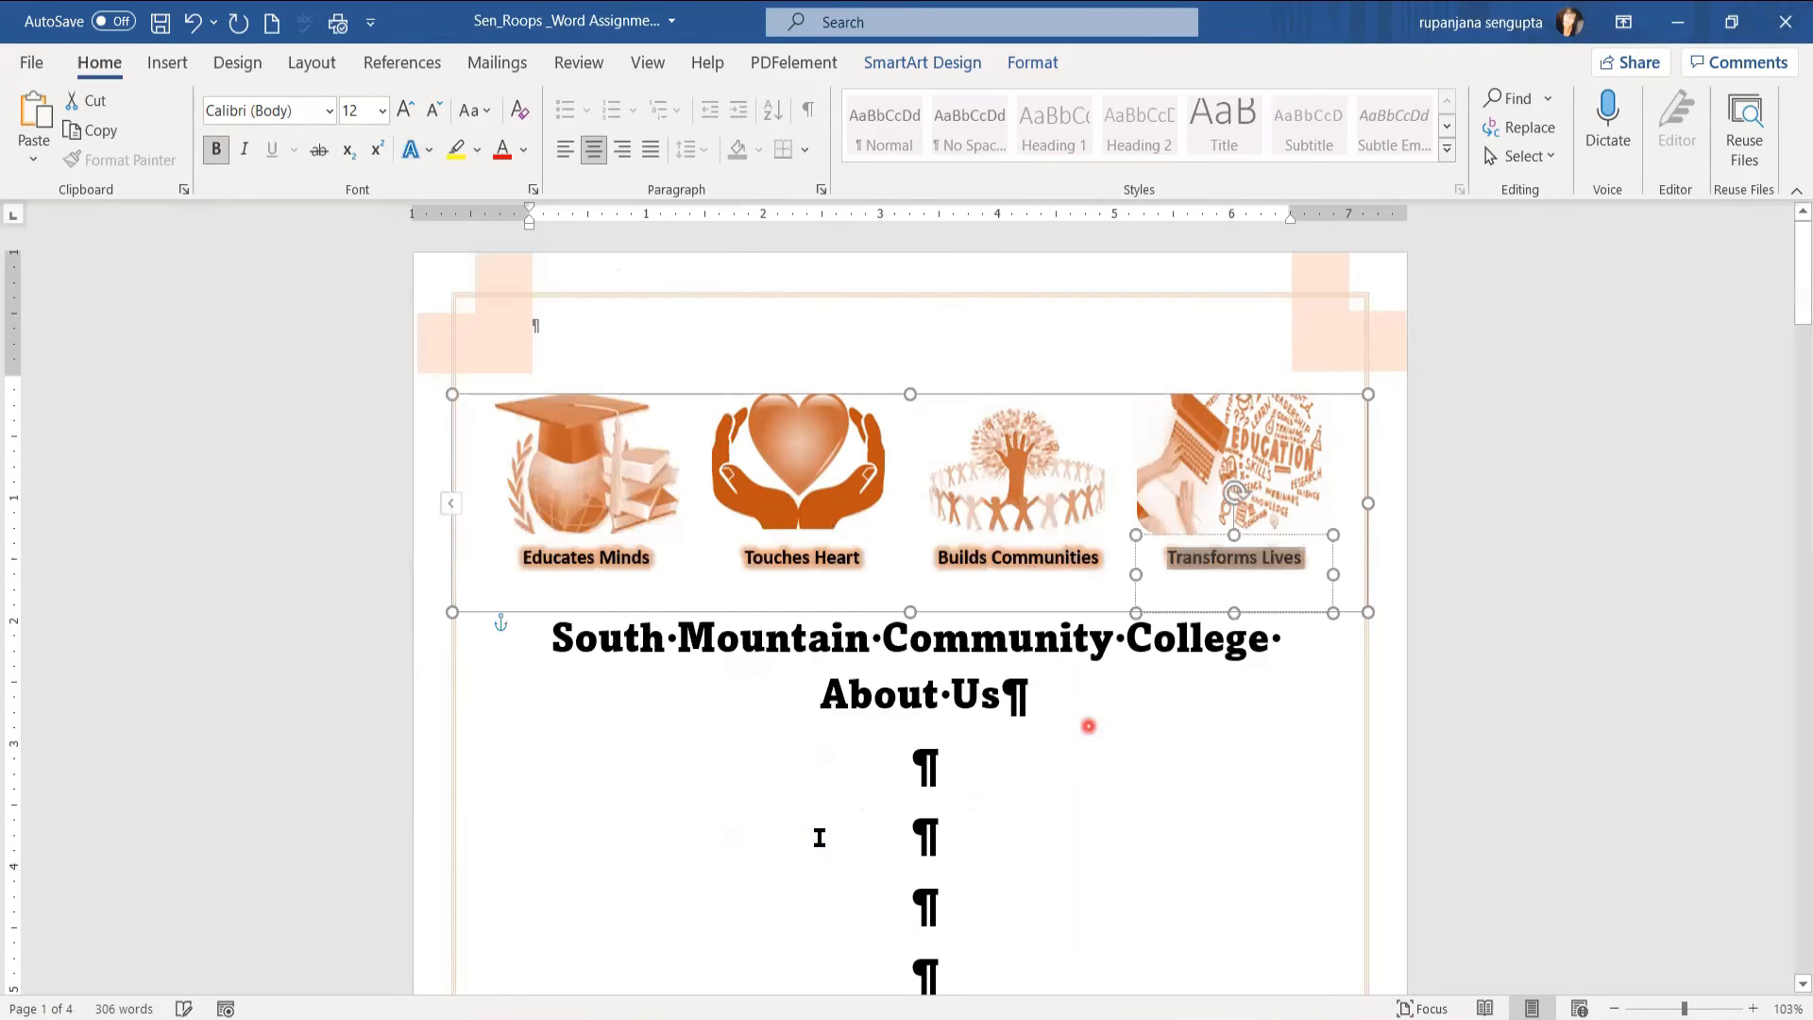
click(1168, 696)
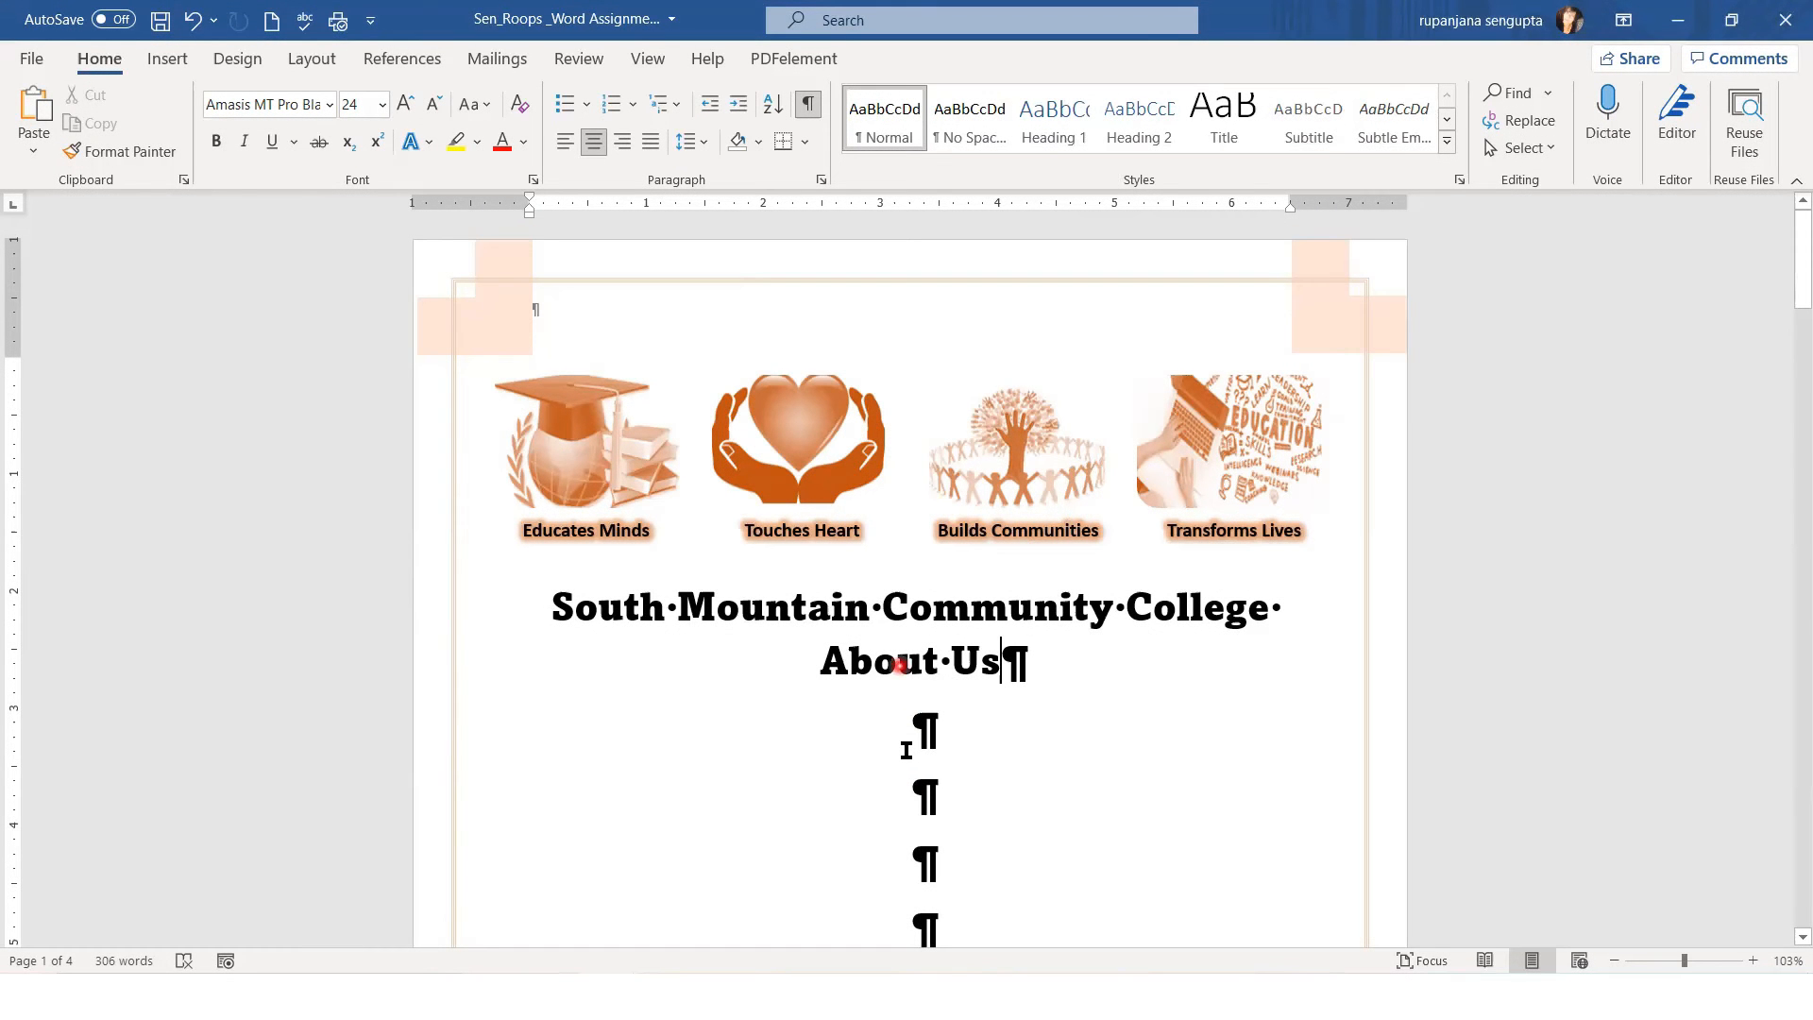
Step: Remove the empty paragraphs between the About Us title and the Our Mission heading, and select the SmartArt picture above Builds Communities
scroll(906, 751, down, 10)
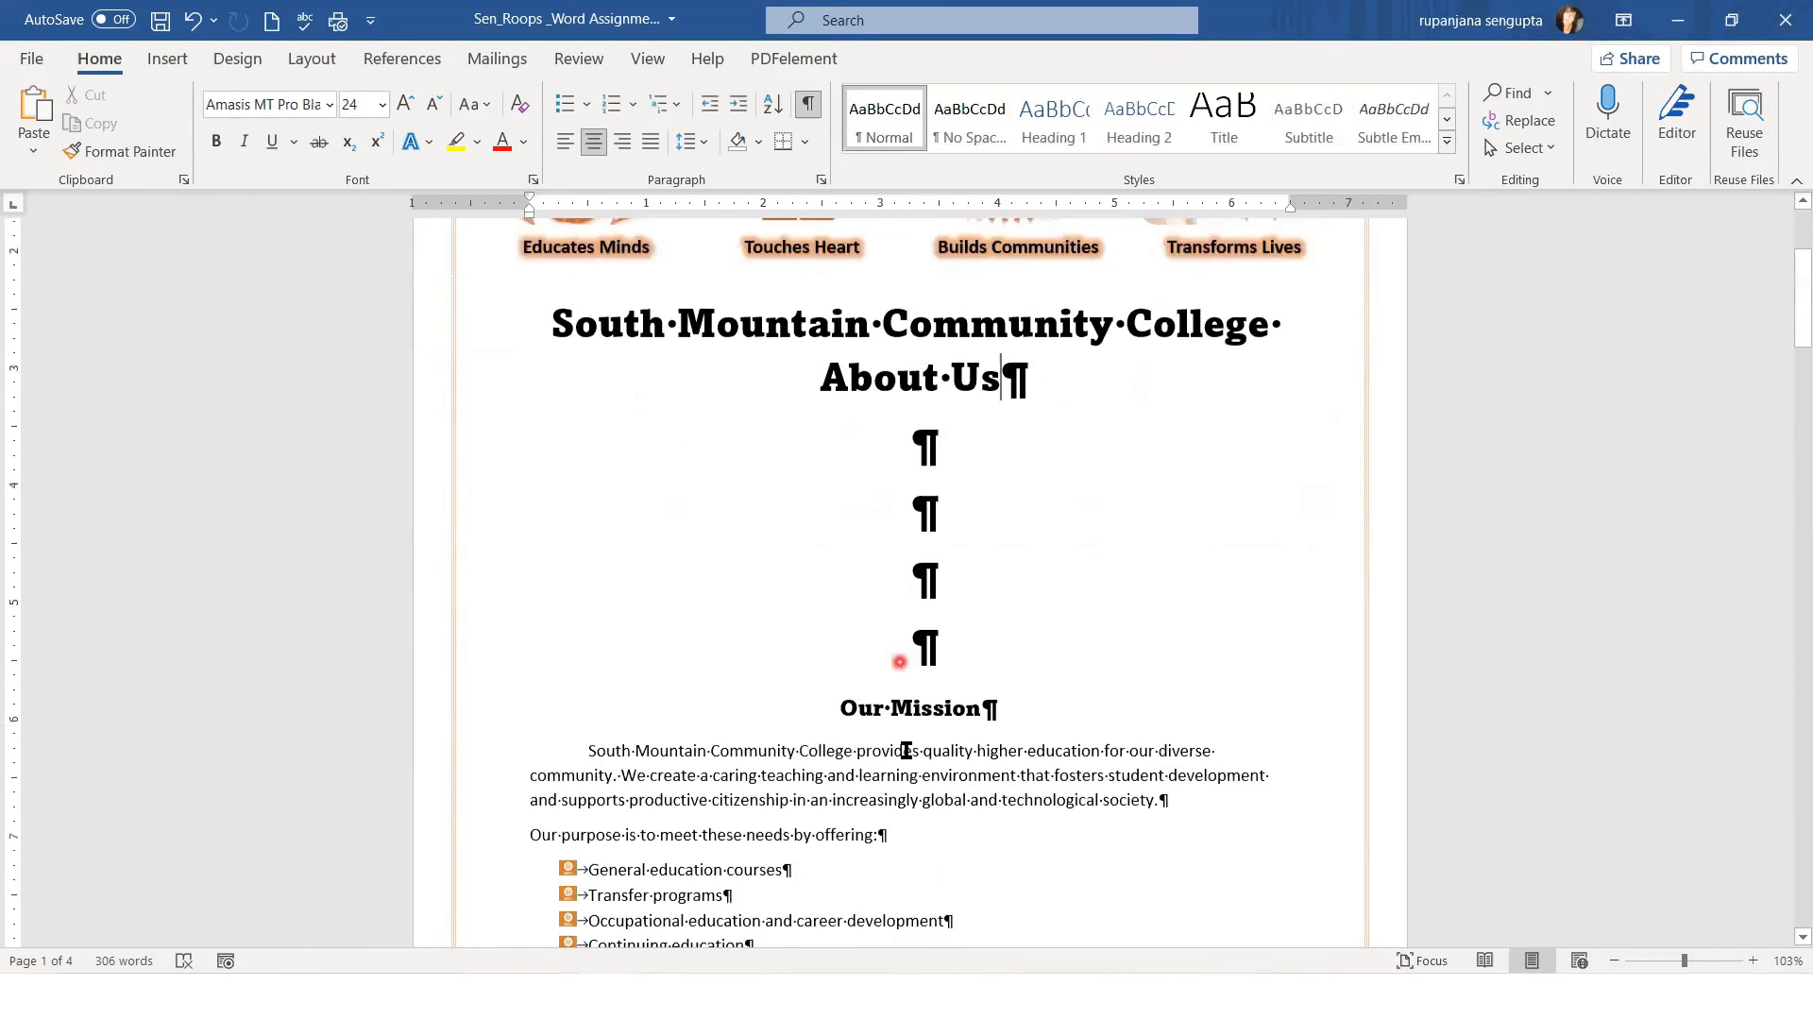
scroll(907, 750, down, 1)
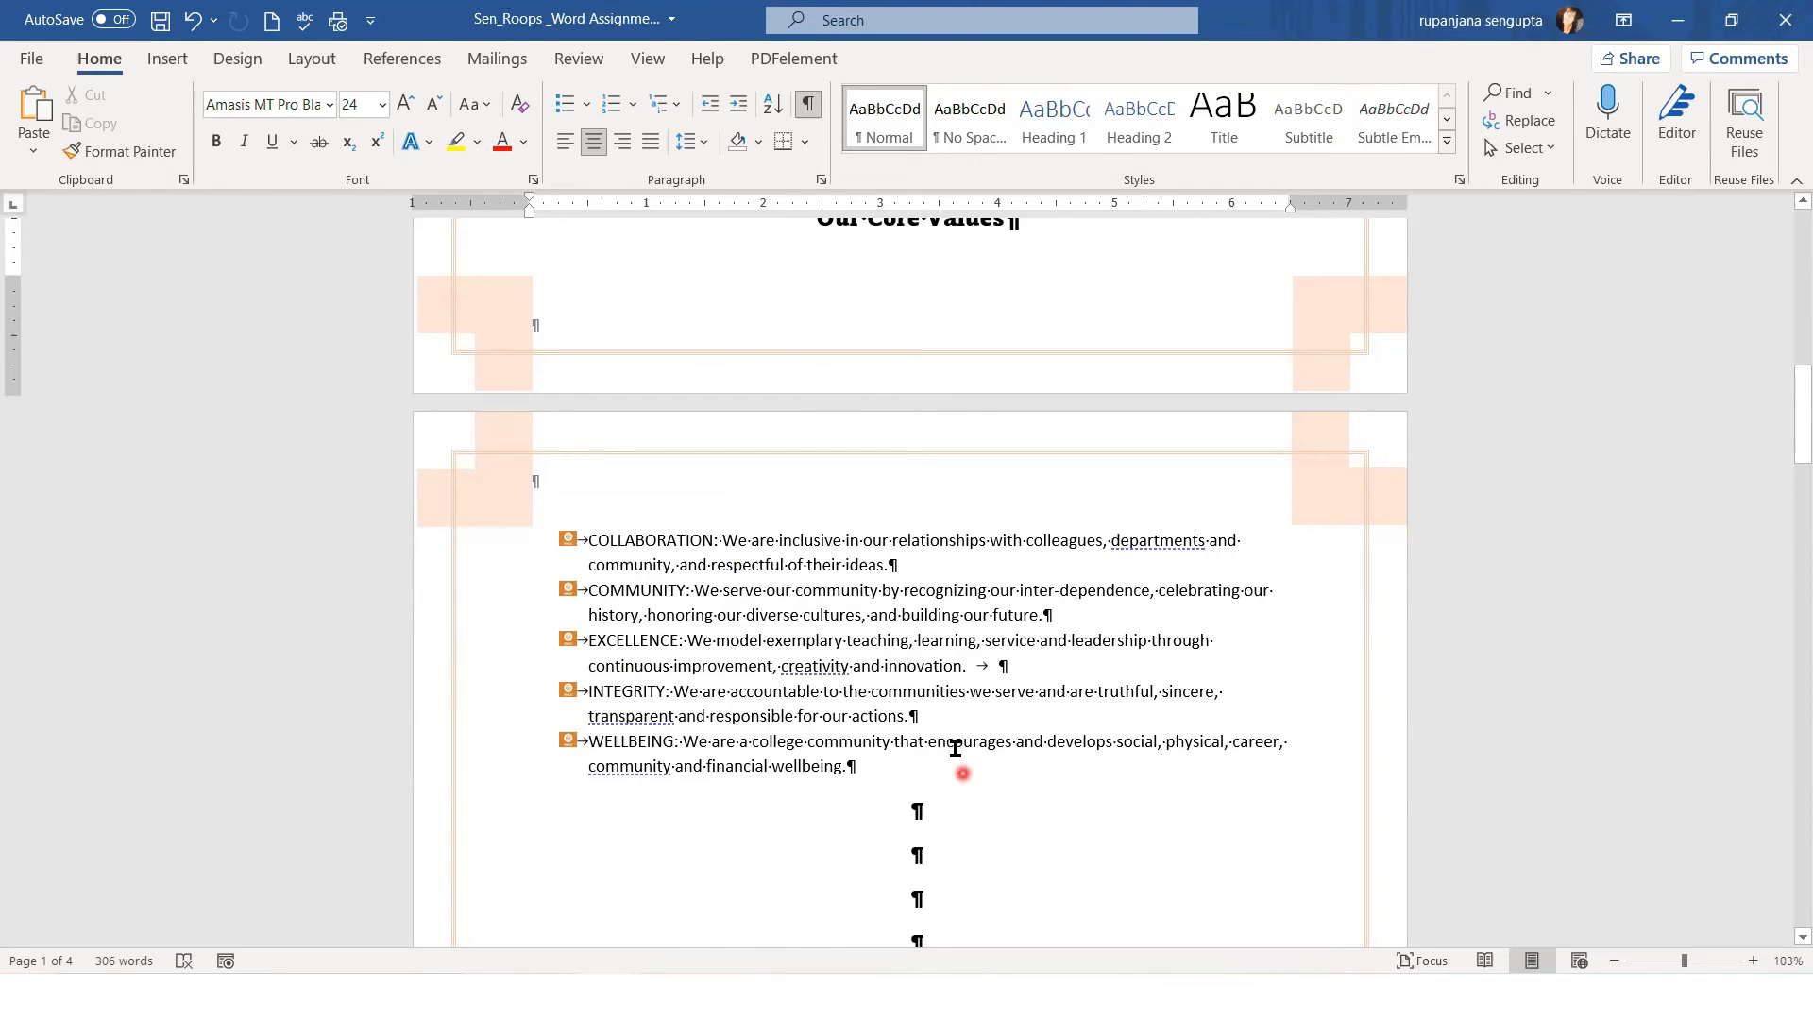
scroll(955, 748, up, 6)
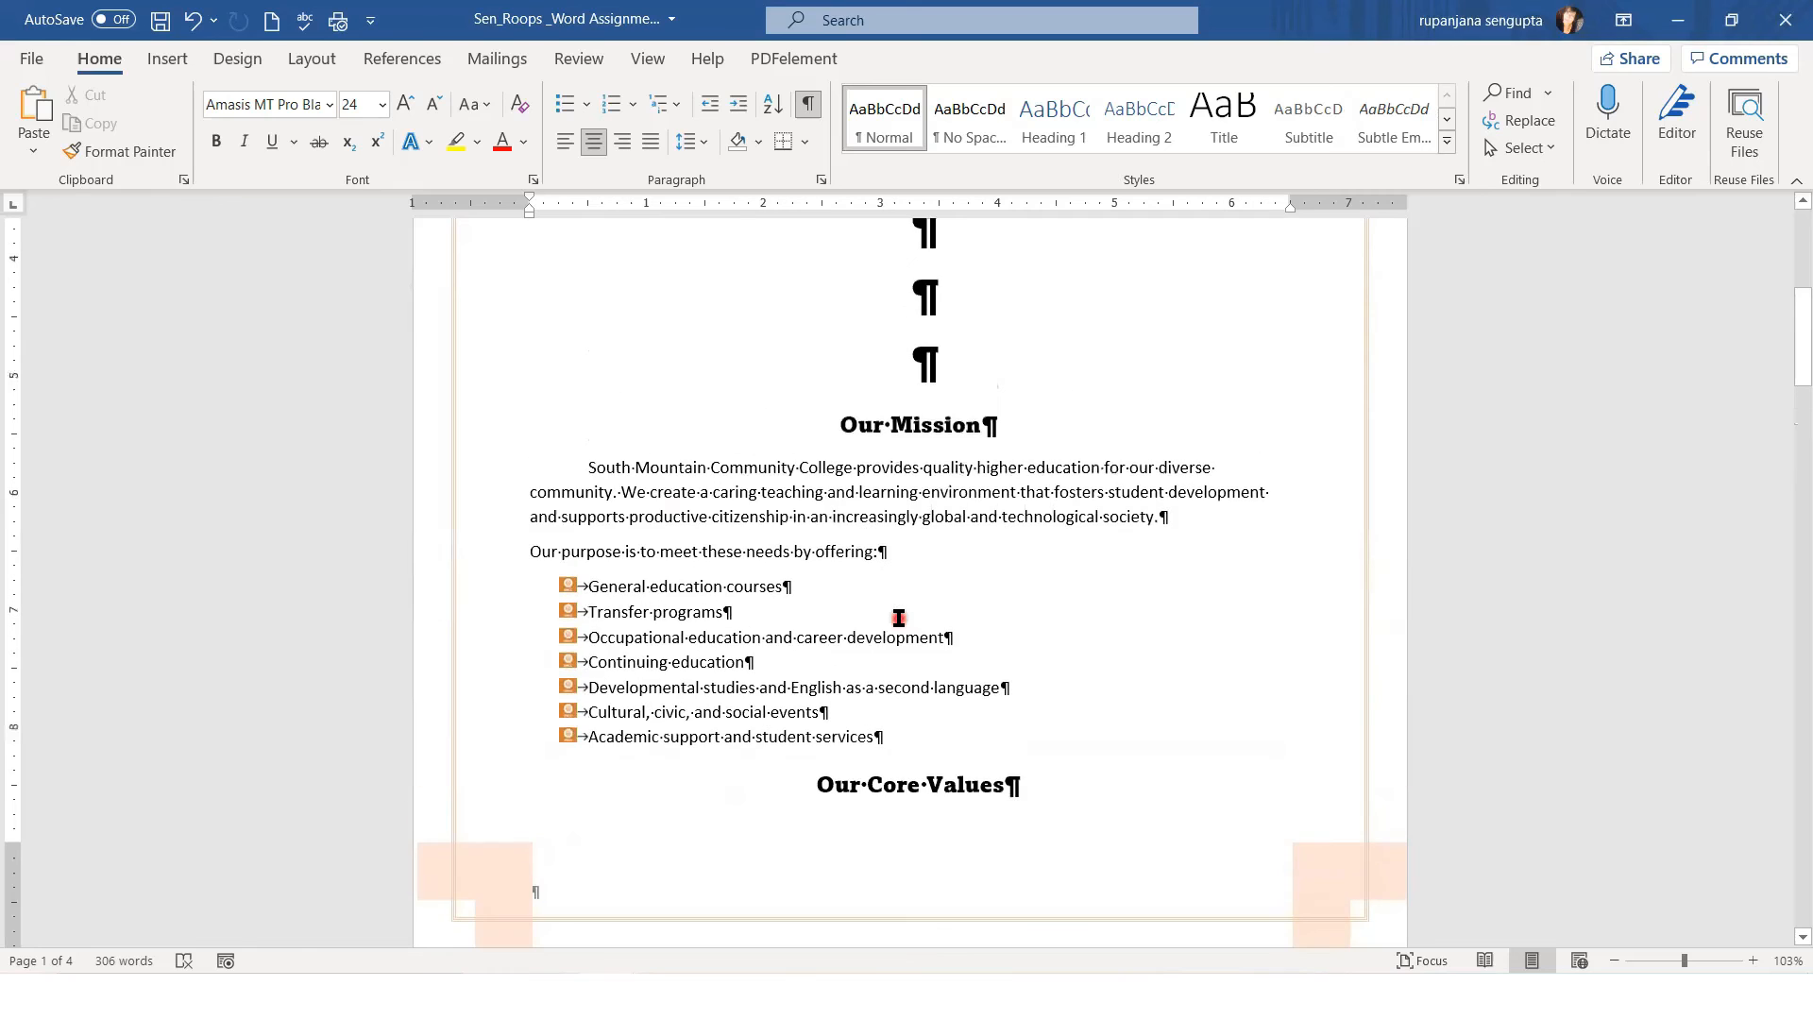
scroll(898, 618, up, 4)
scroll(898, 618, down, 10)
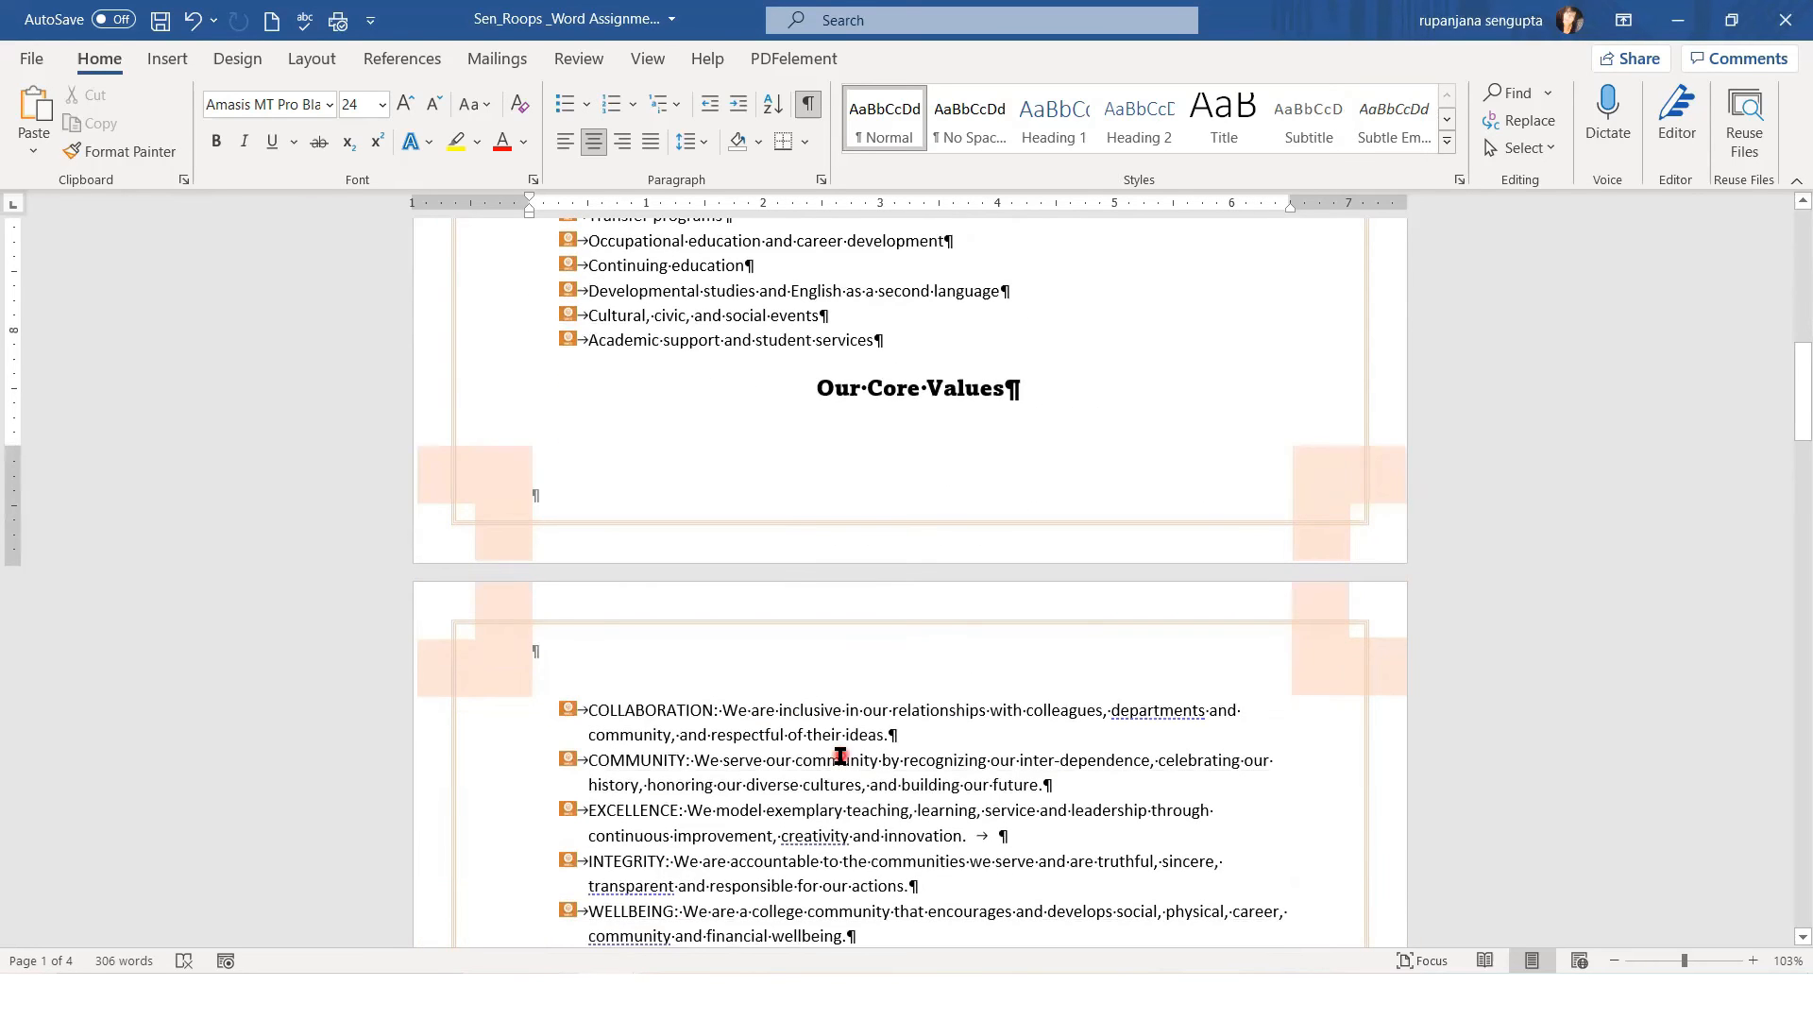
scroll(739, 382, up, 10)
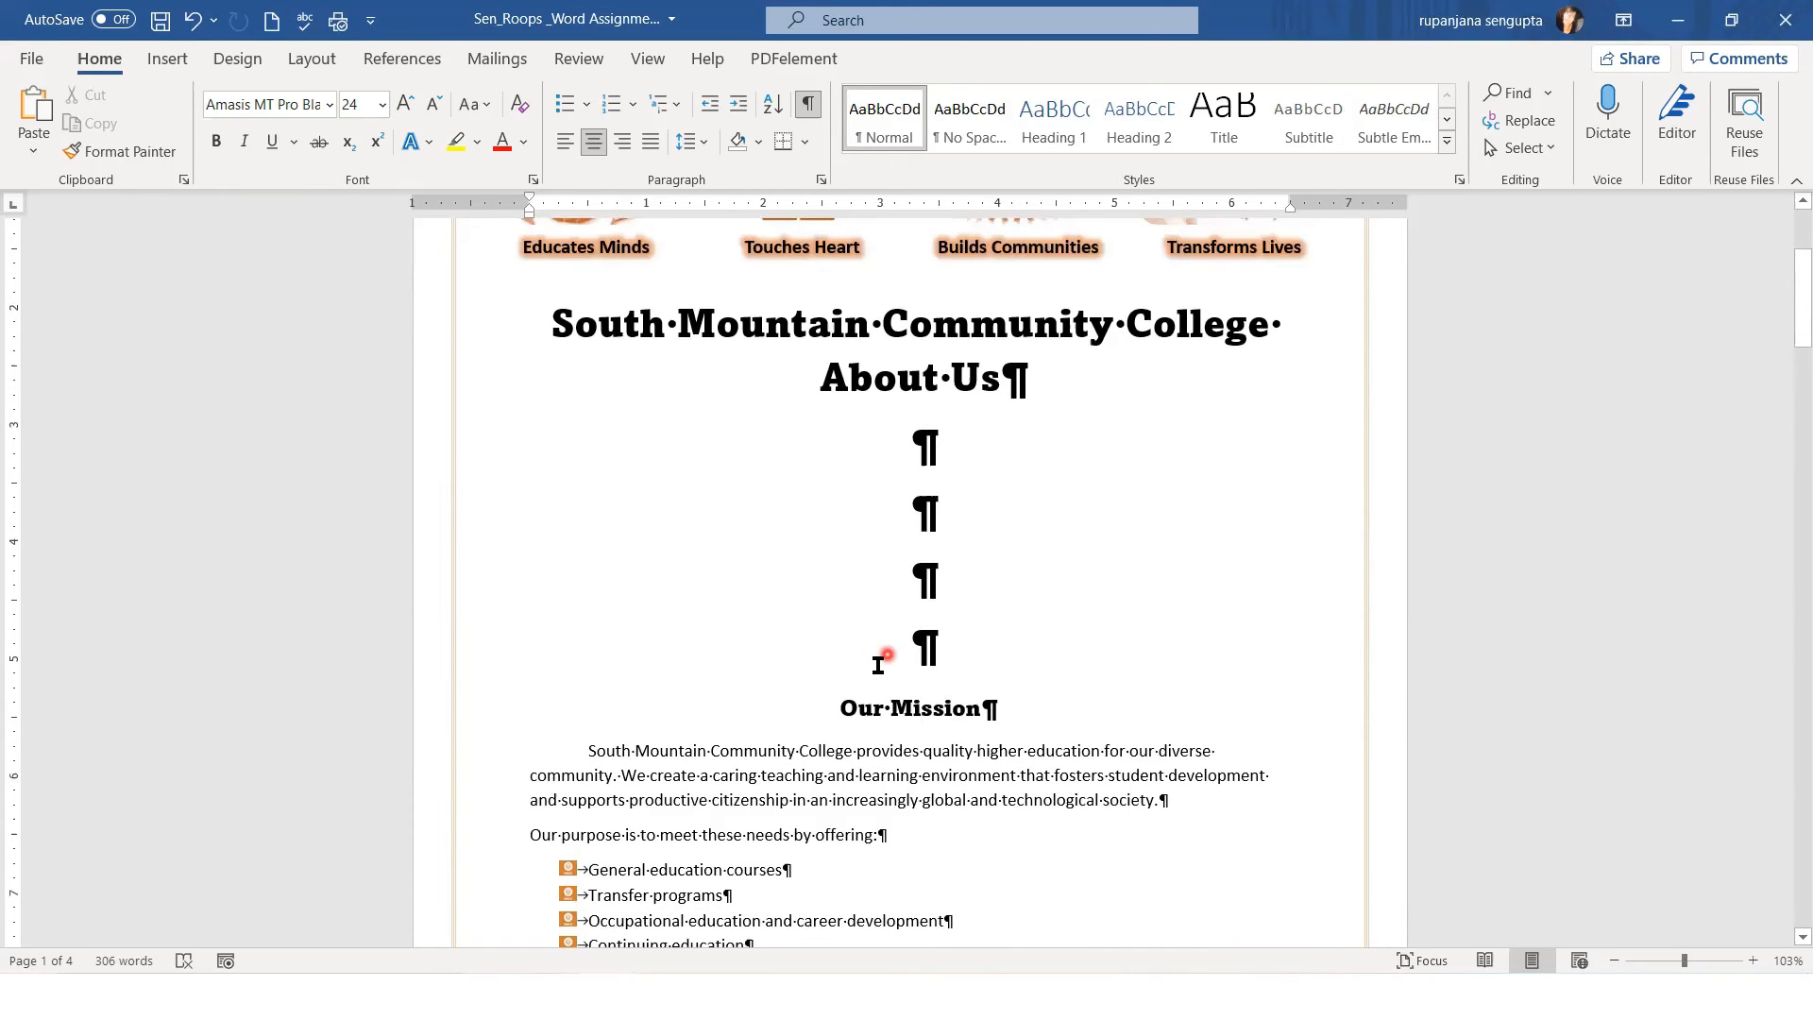
key(ctrl+z)
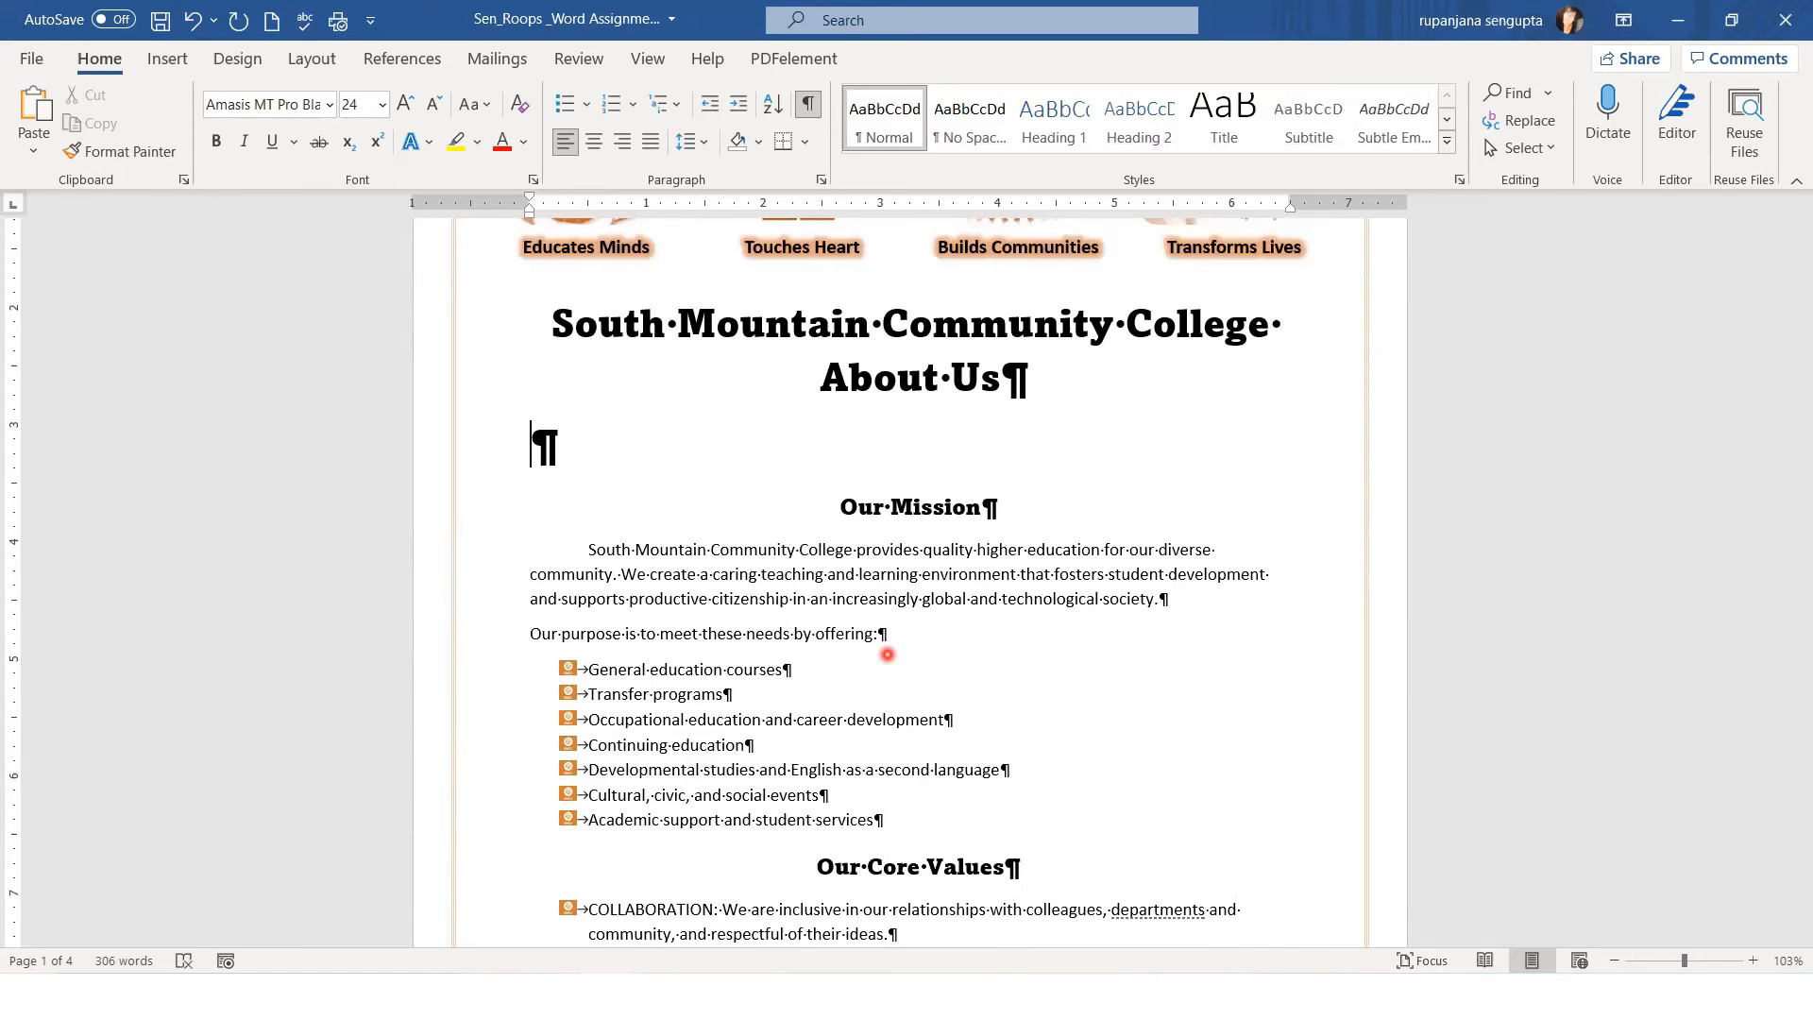
scroll(887, 654, down, 9)
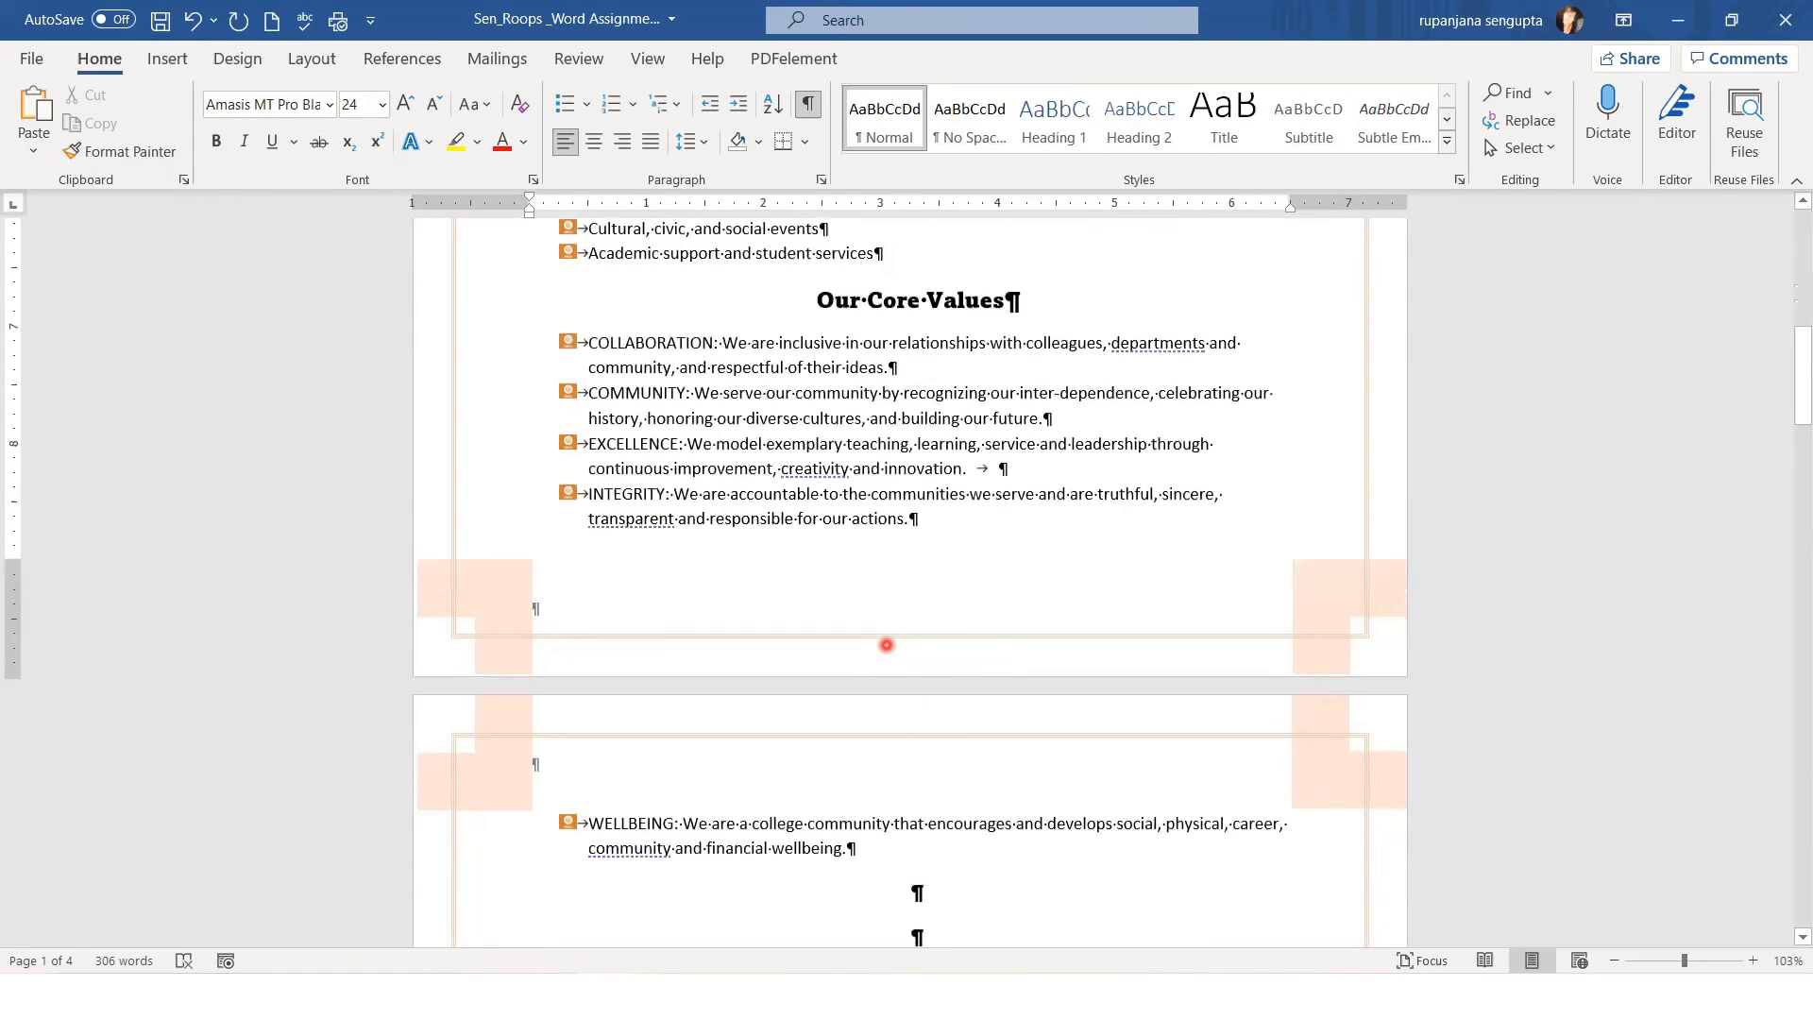
scroll(887, 644, up, 10)
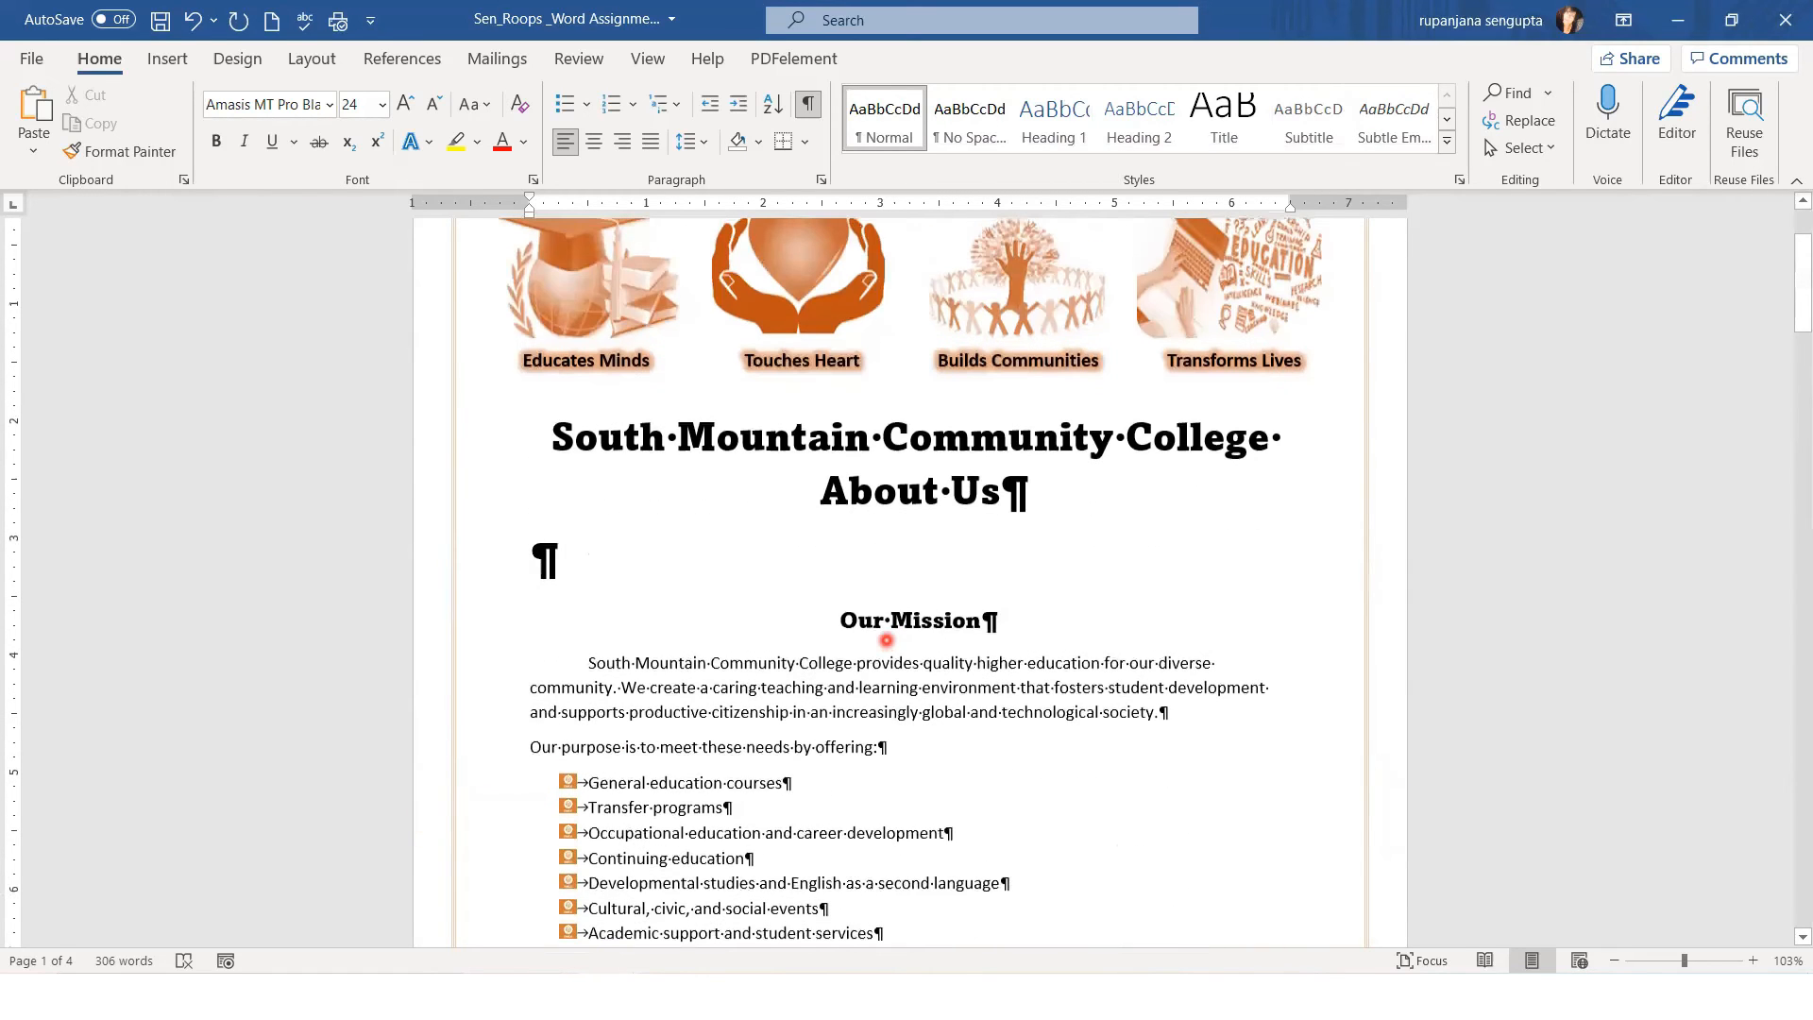
key(BackSpace)
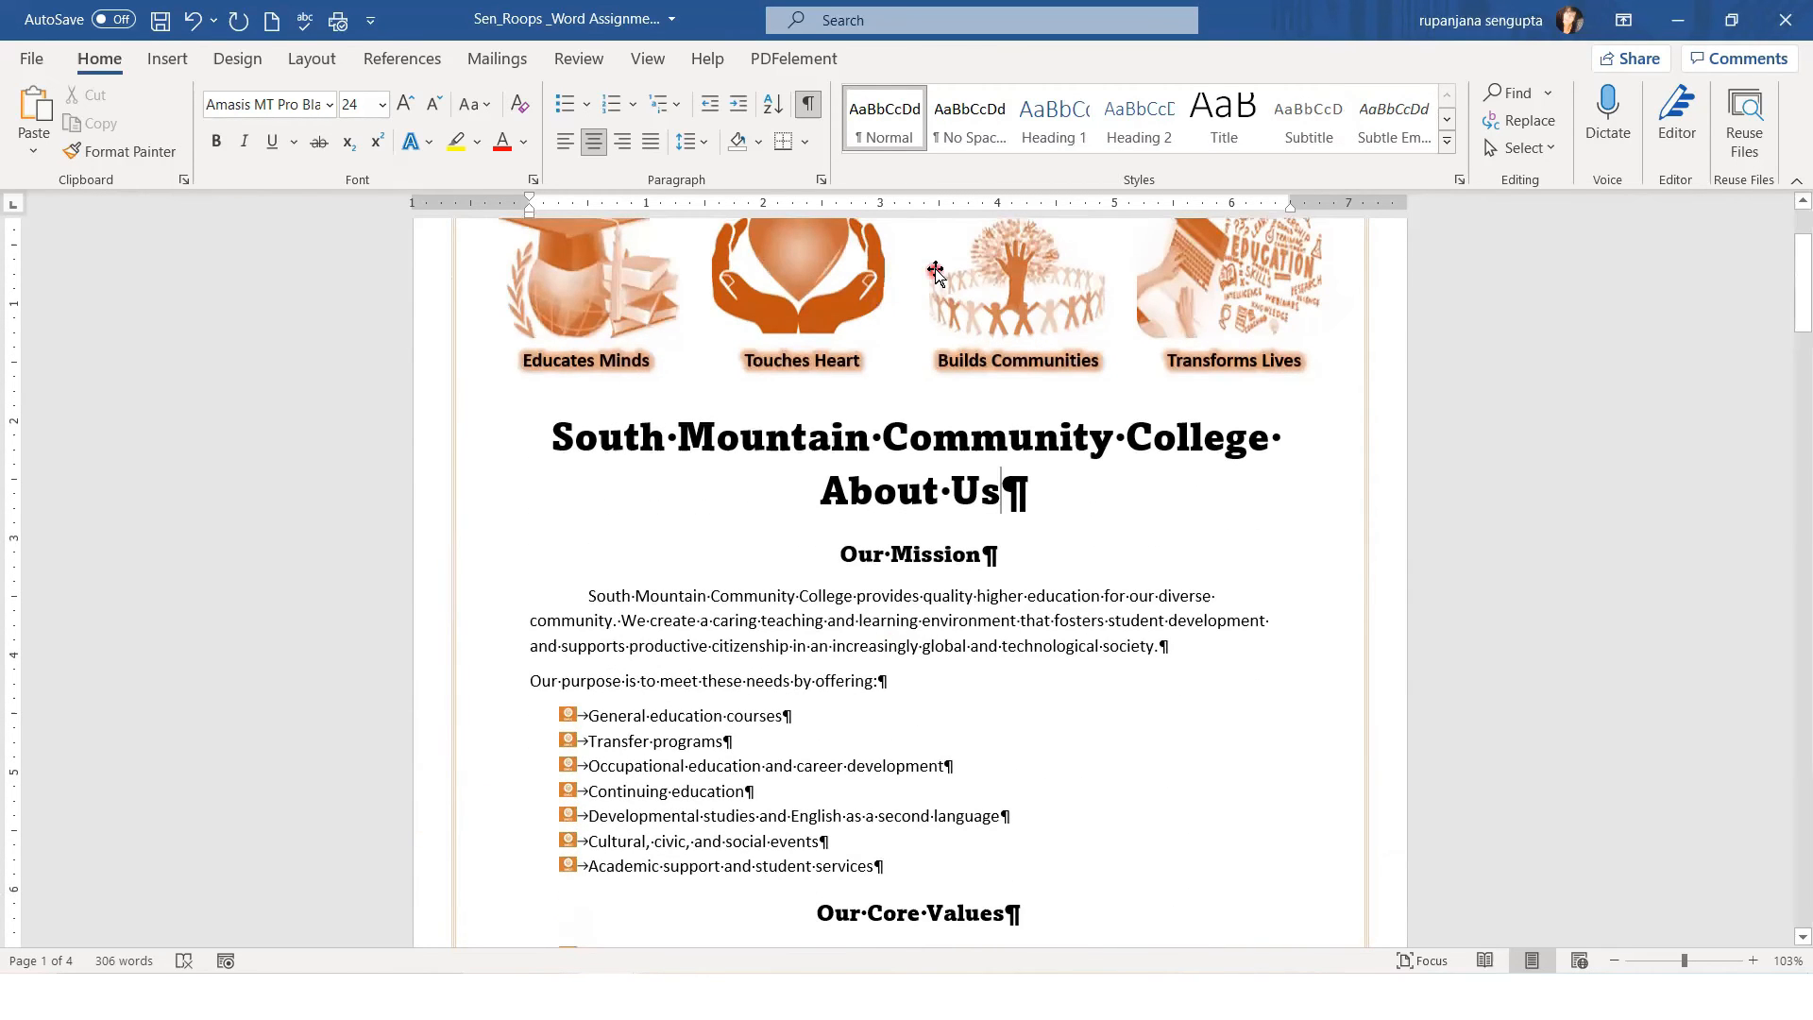
scroll(935, 279, up, 2)
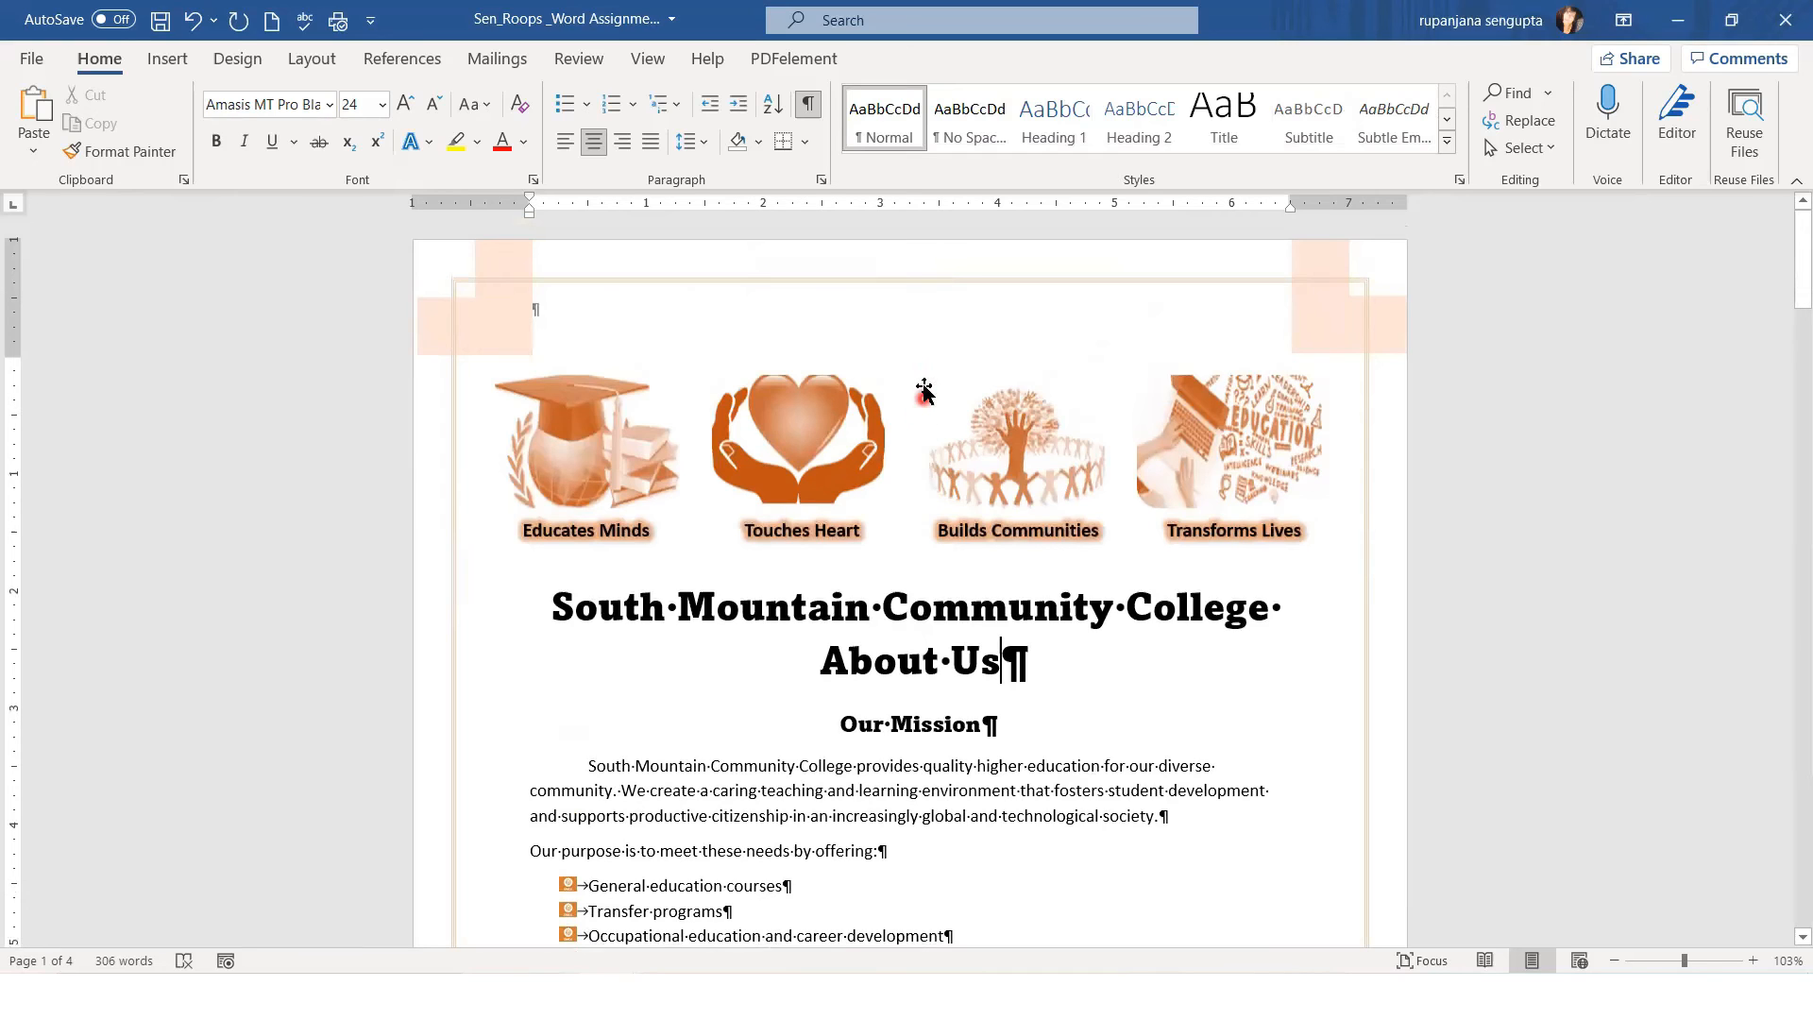
click(923, 383)
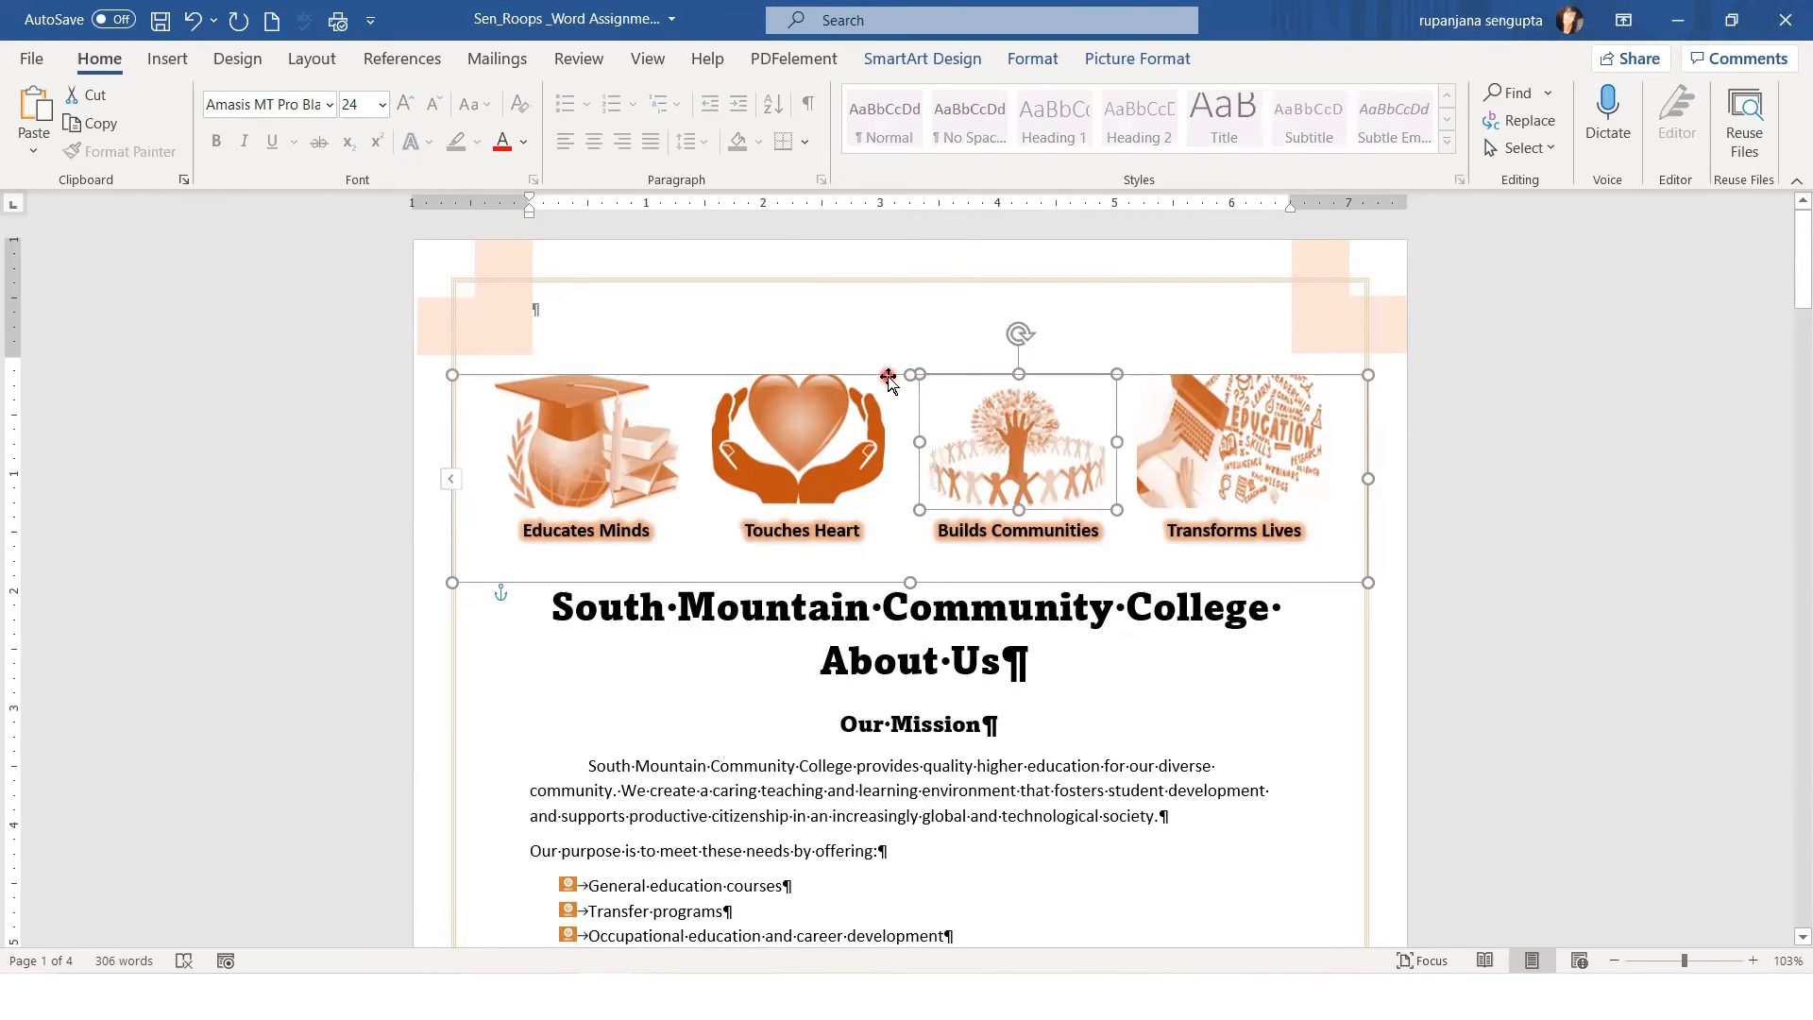
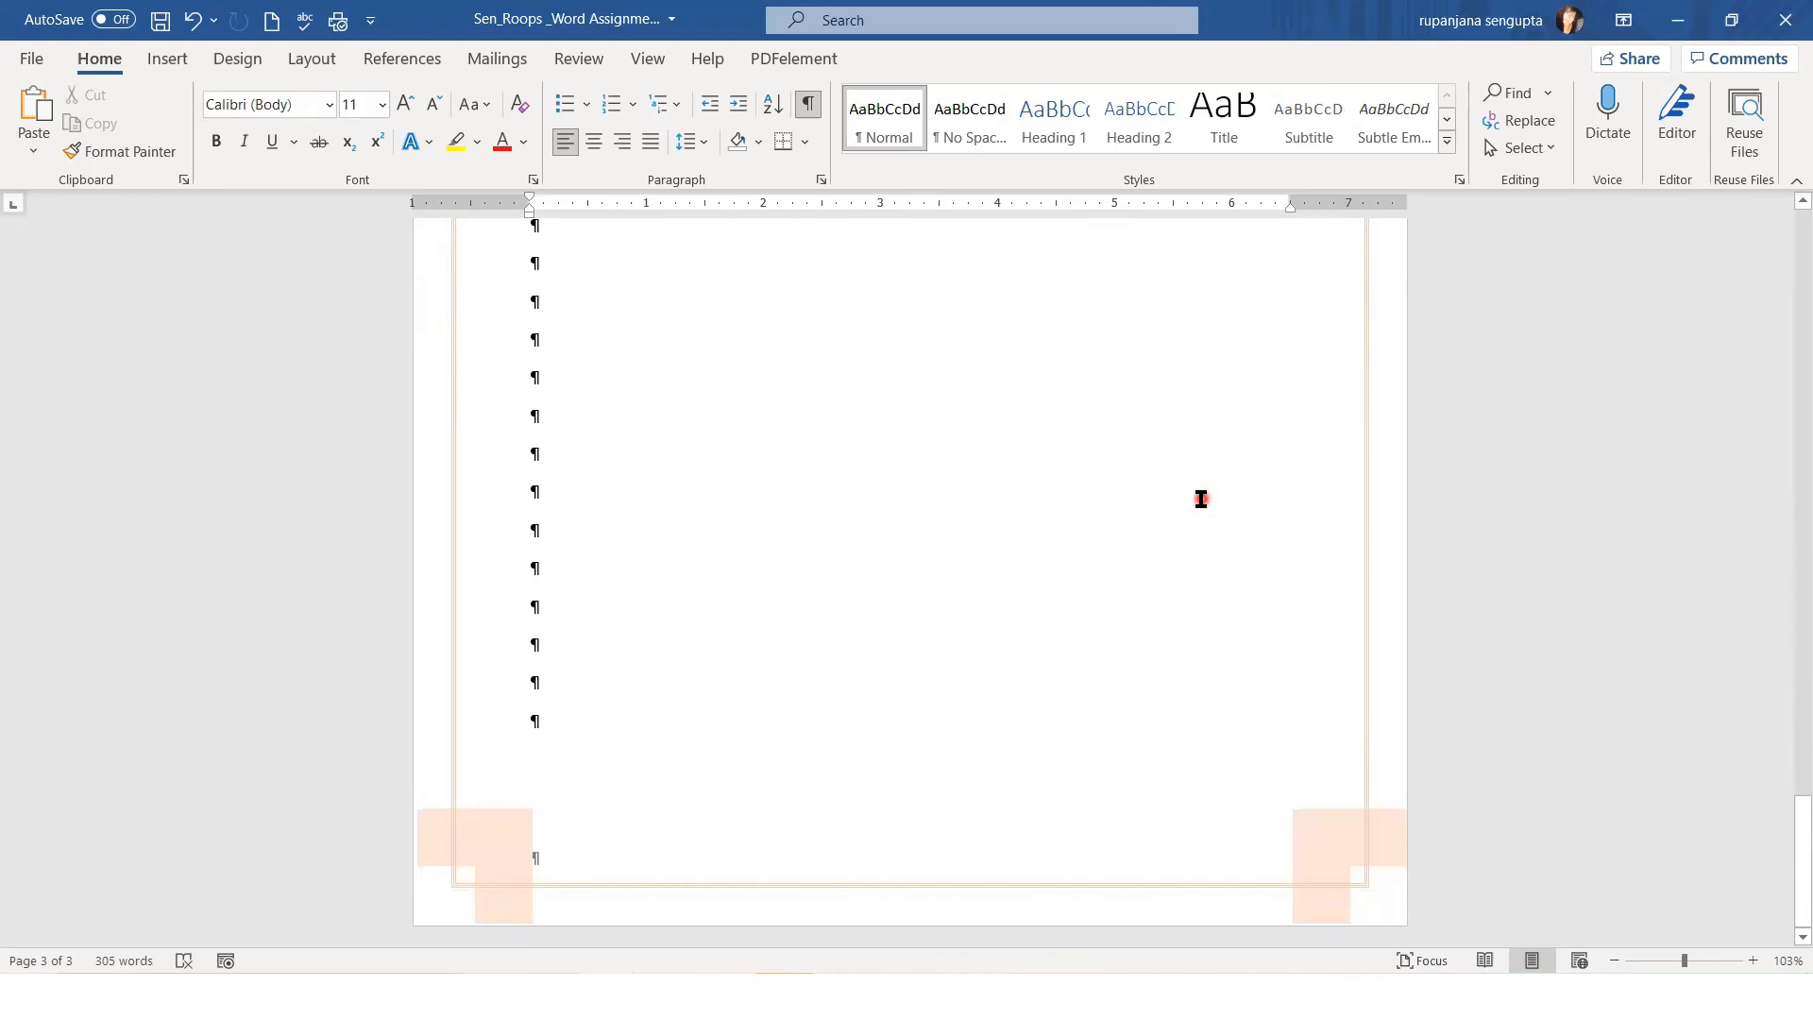
Step: Delete the empty paragraphs that spill onto page 3 after the announcement video so the document ends on page 2
click(567, 721)
drag(565, 722, 584, 899)
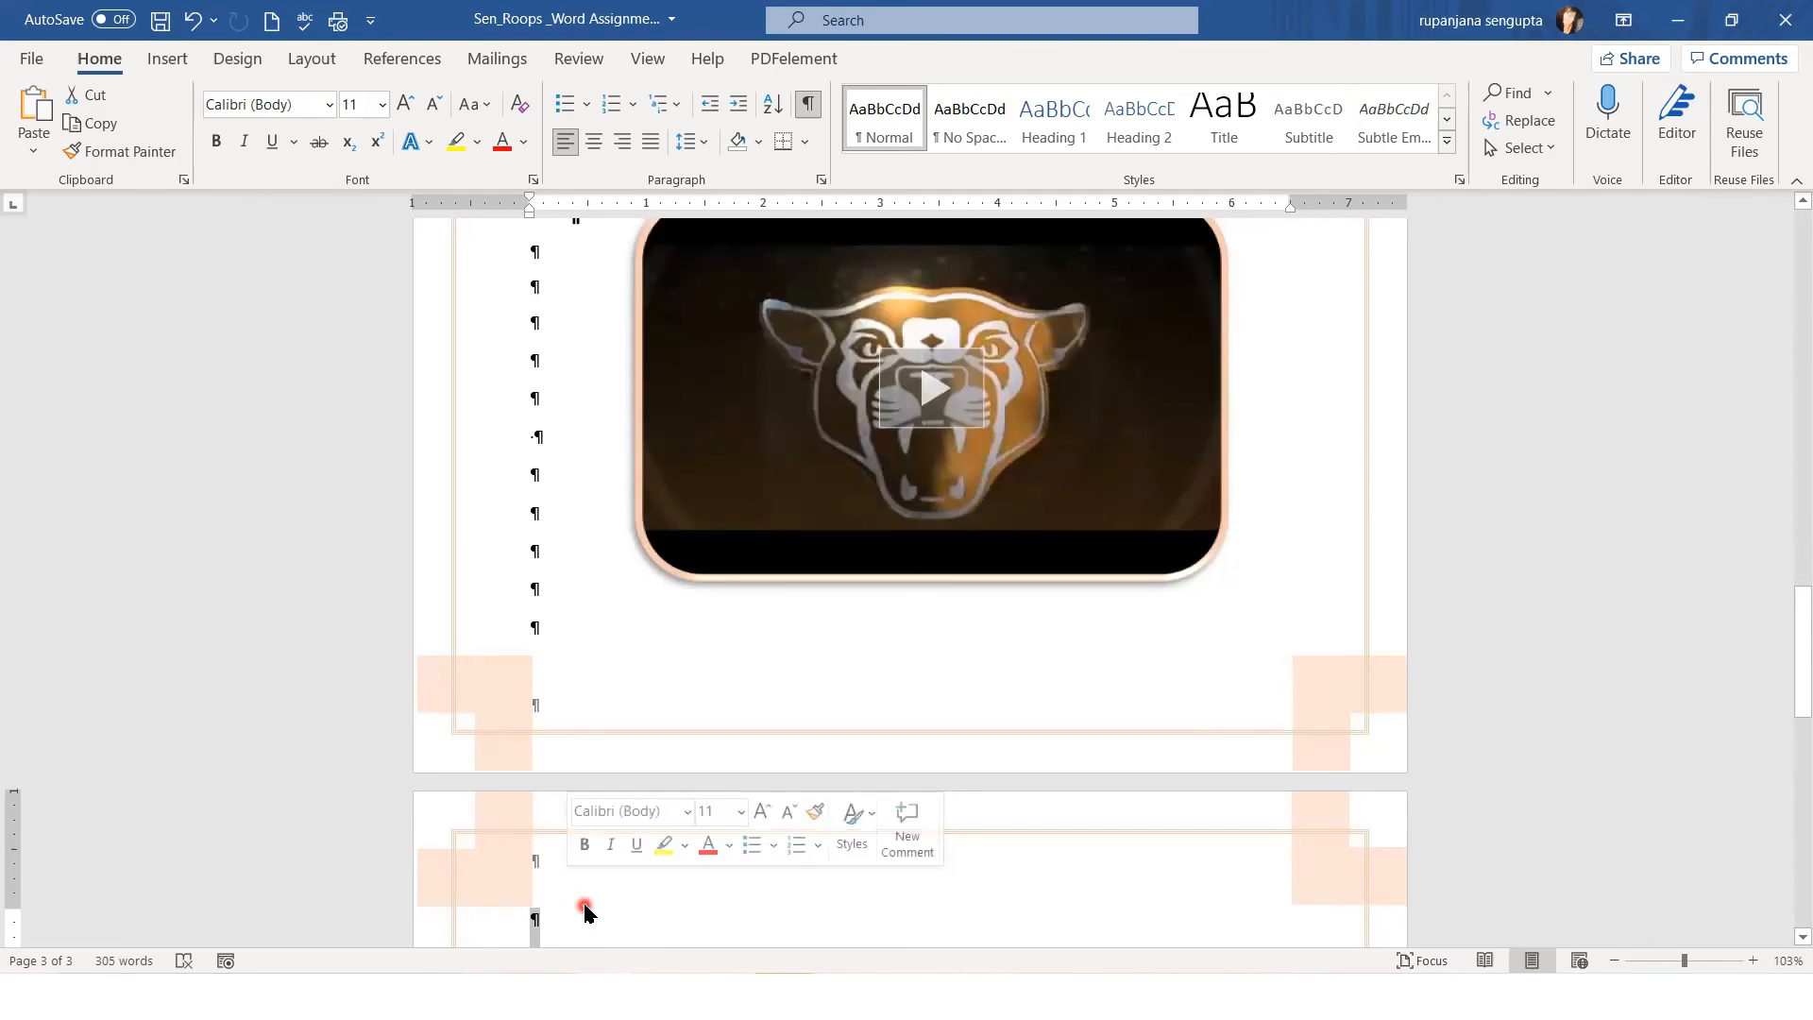
click(586, 890)
scroll(625, 892, down, 3)
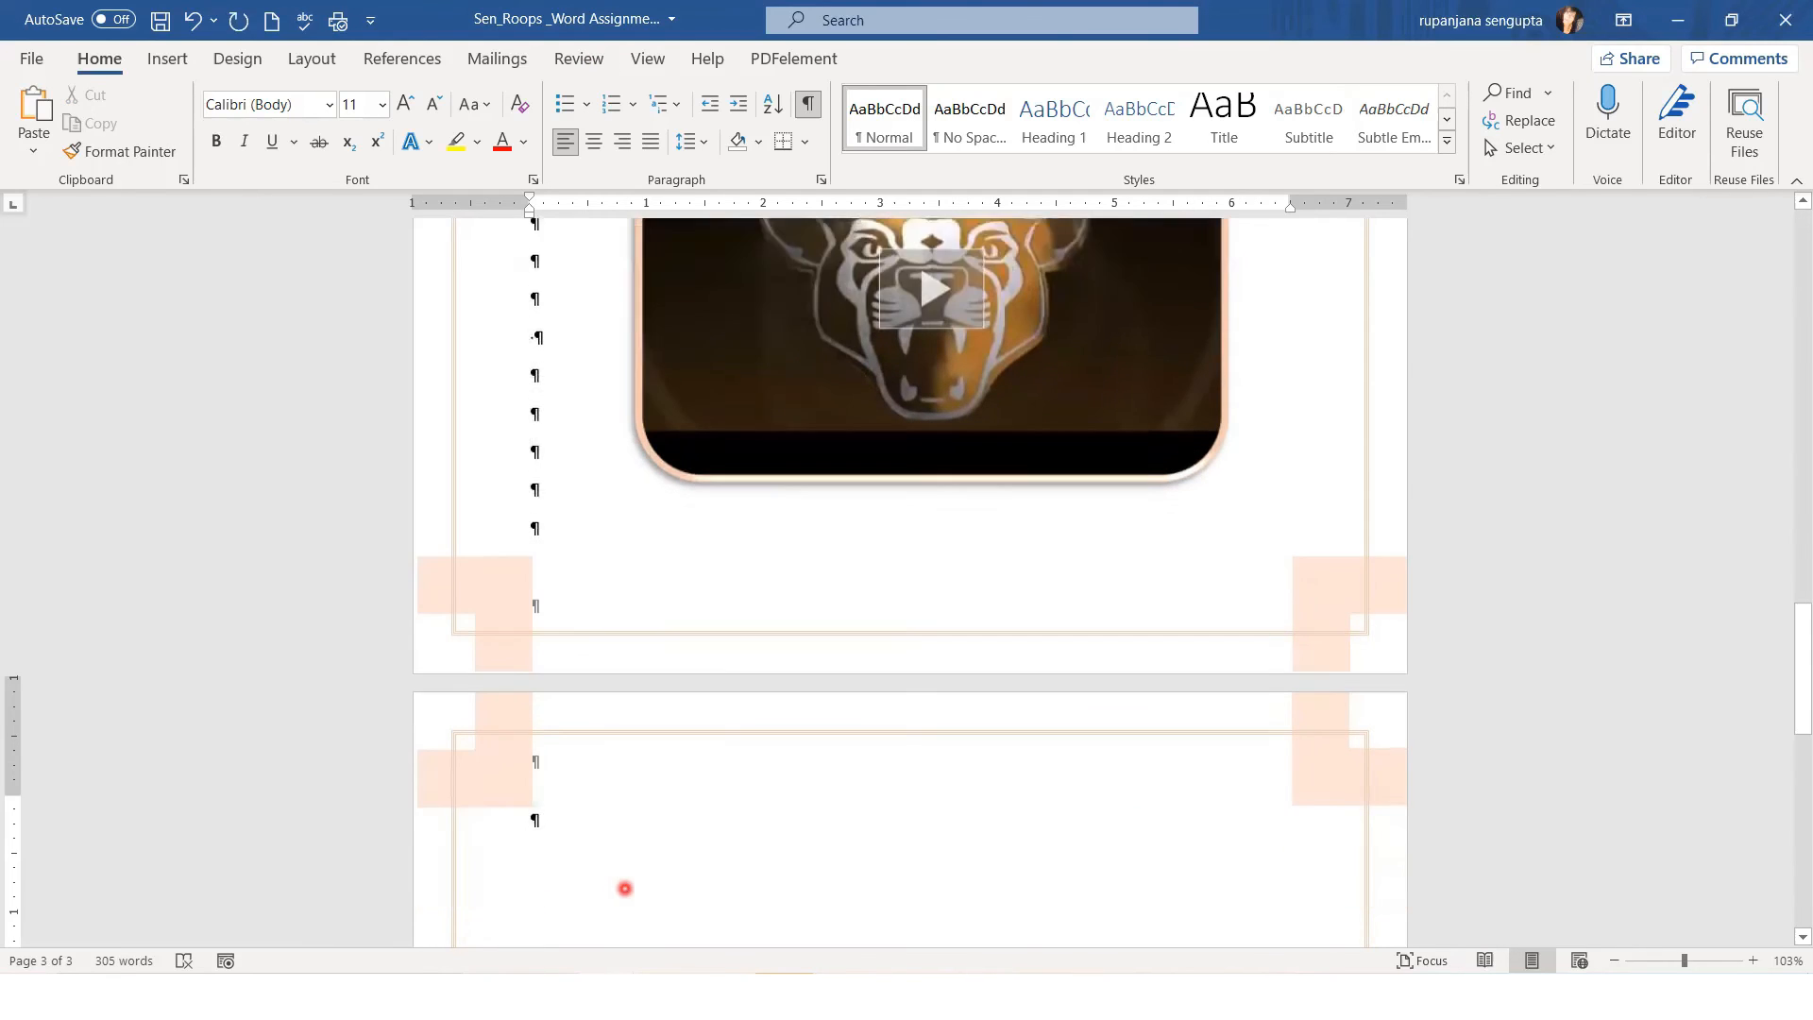
double_click(527, 751)
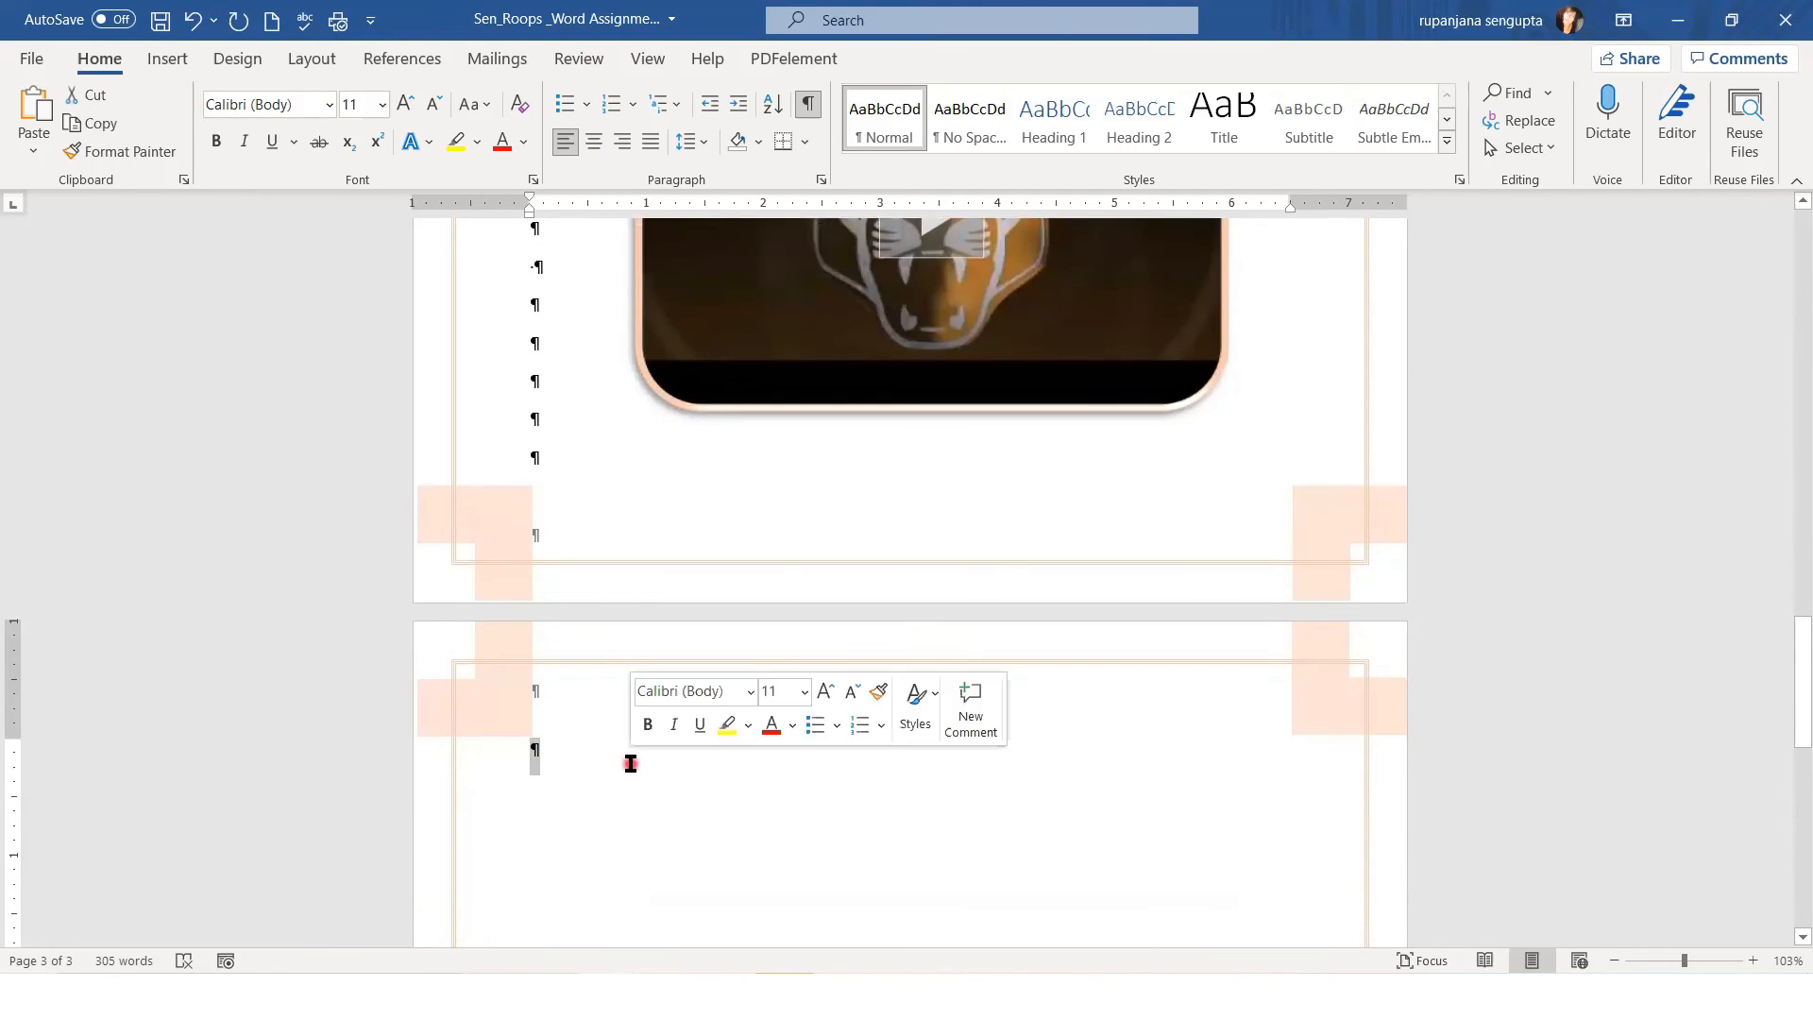
key(BackSpace)
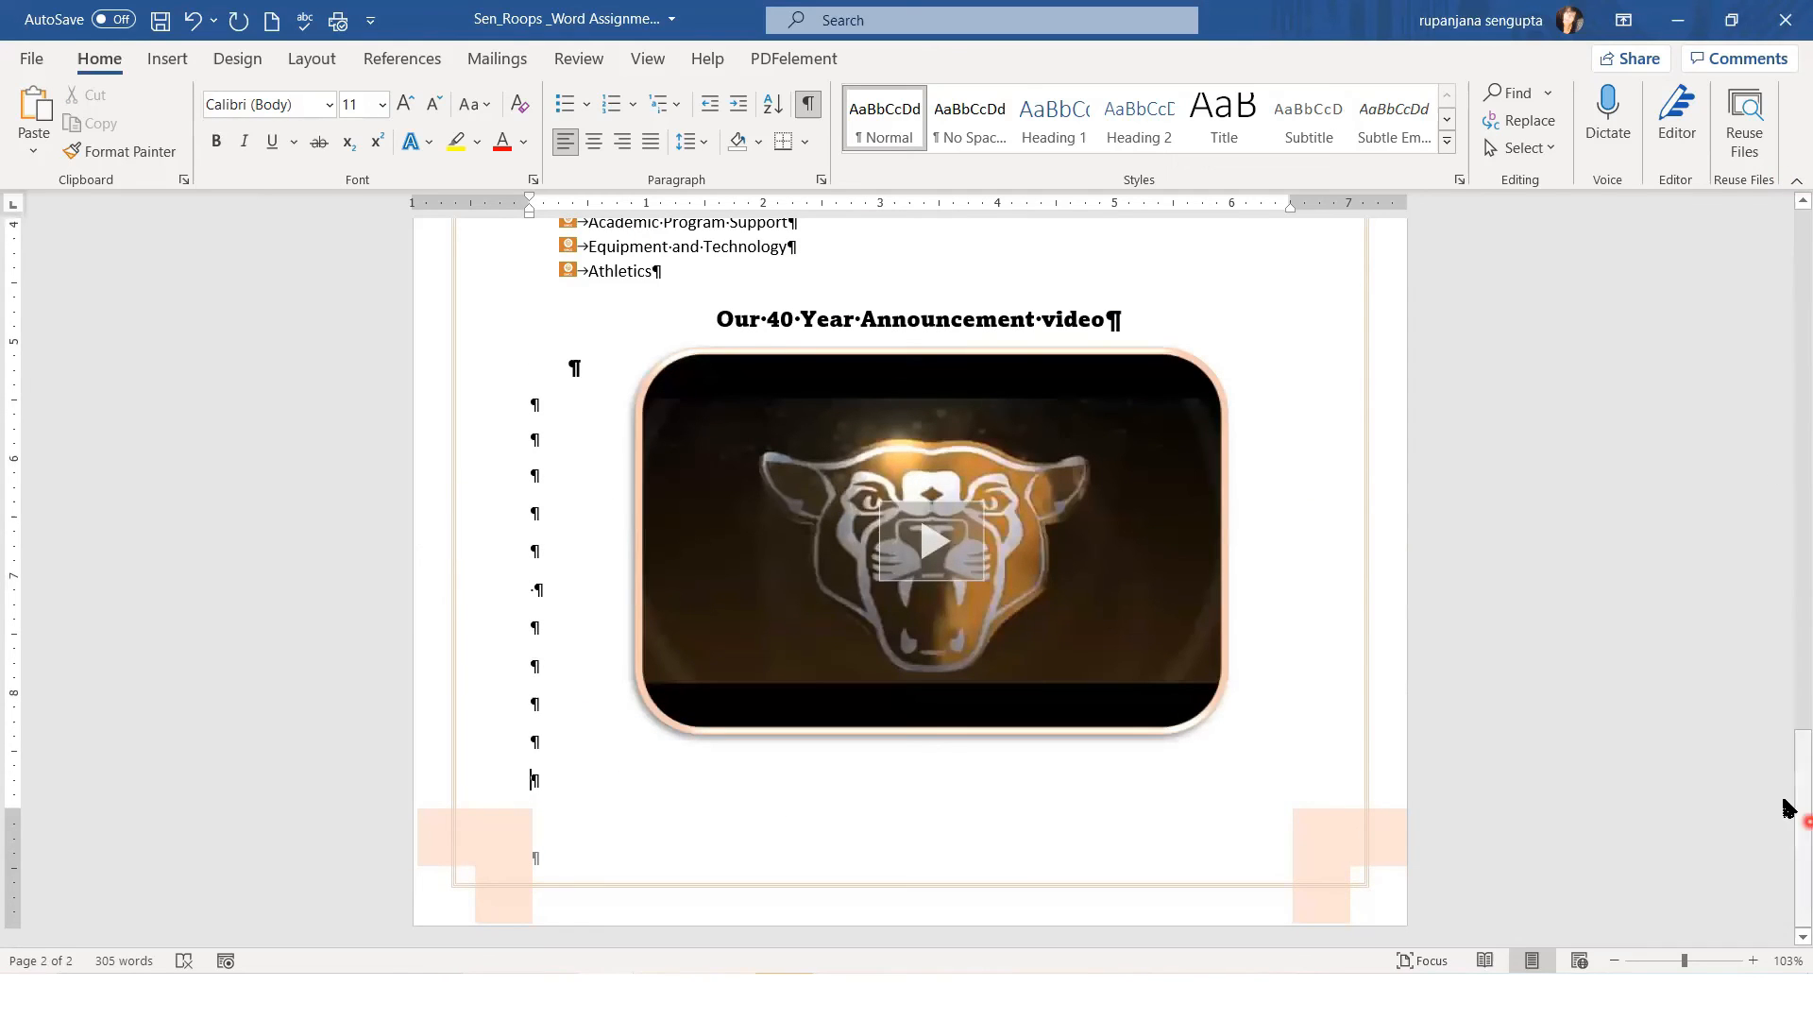
Step: Check the layout of both pages in the print preview and return to the document
drag(1787, 817, 1788, 286)
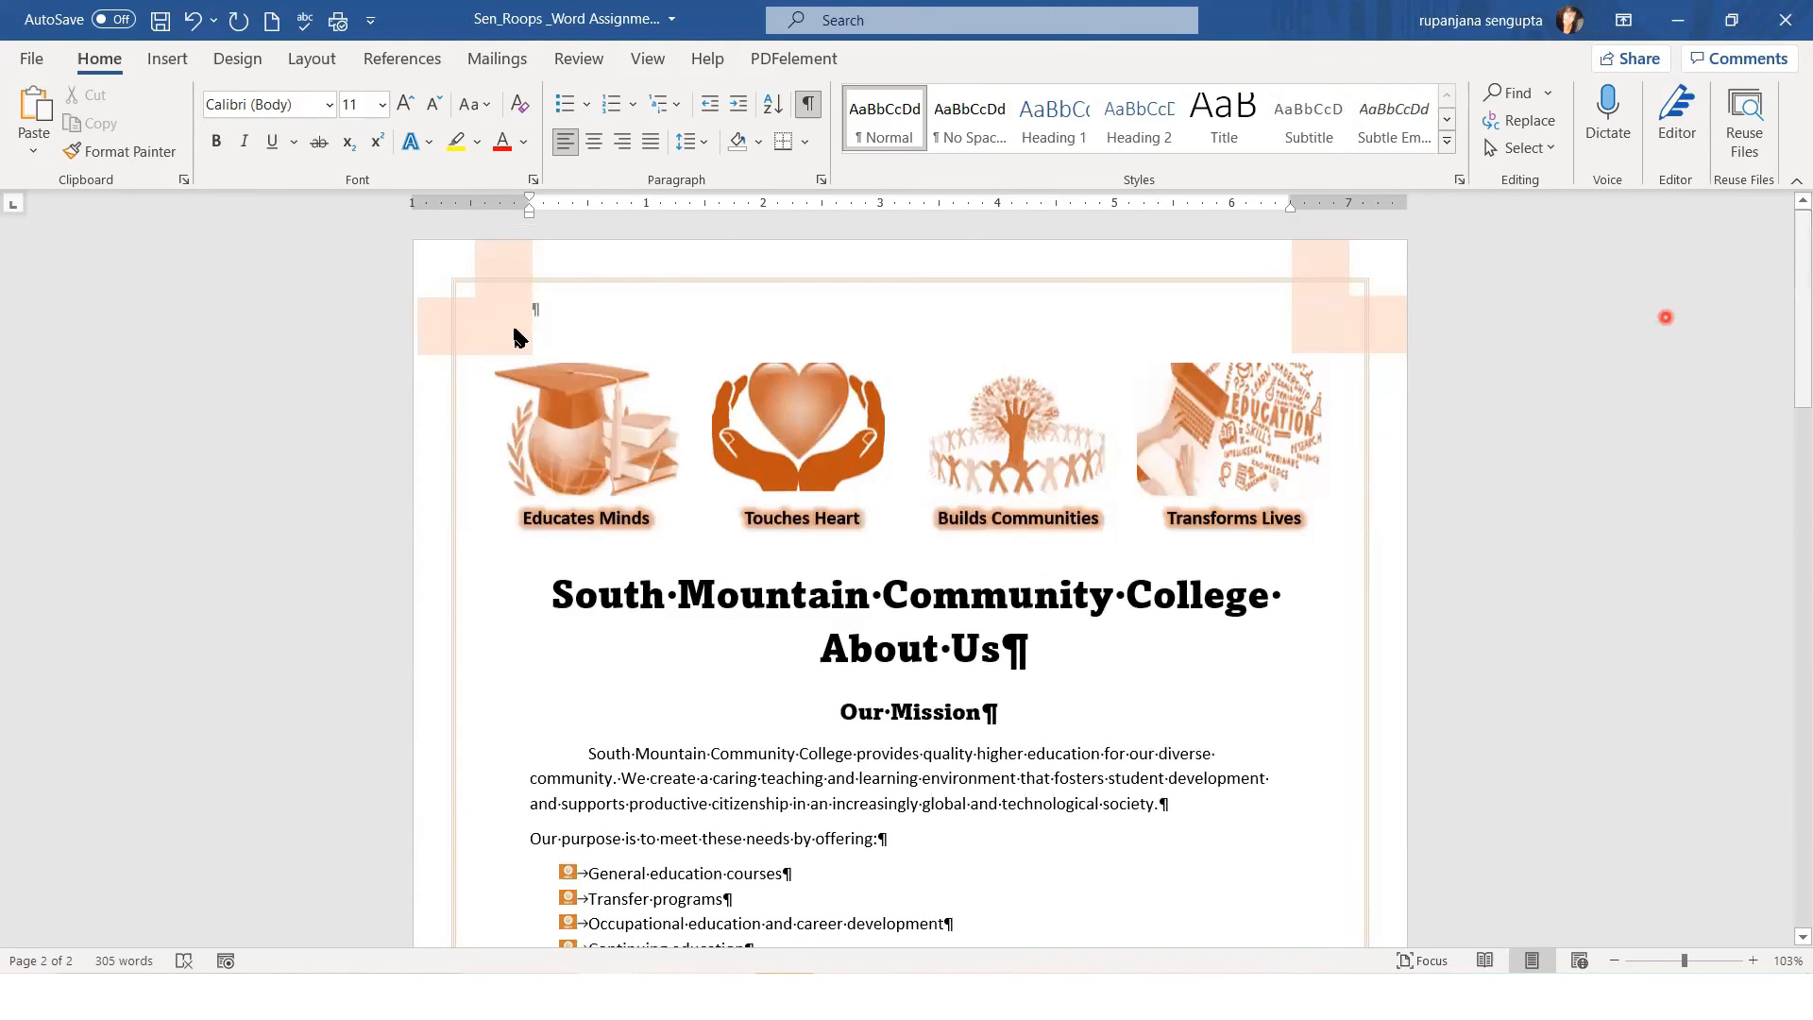
click(23, 60)
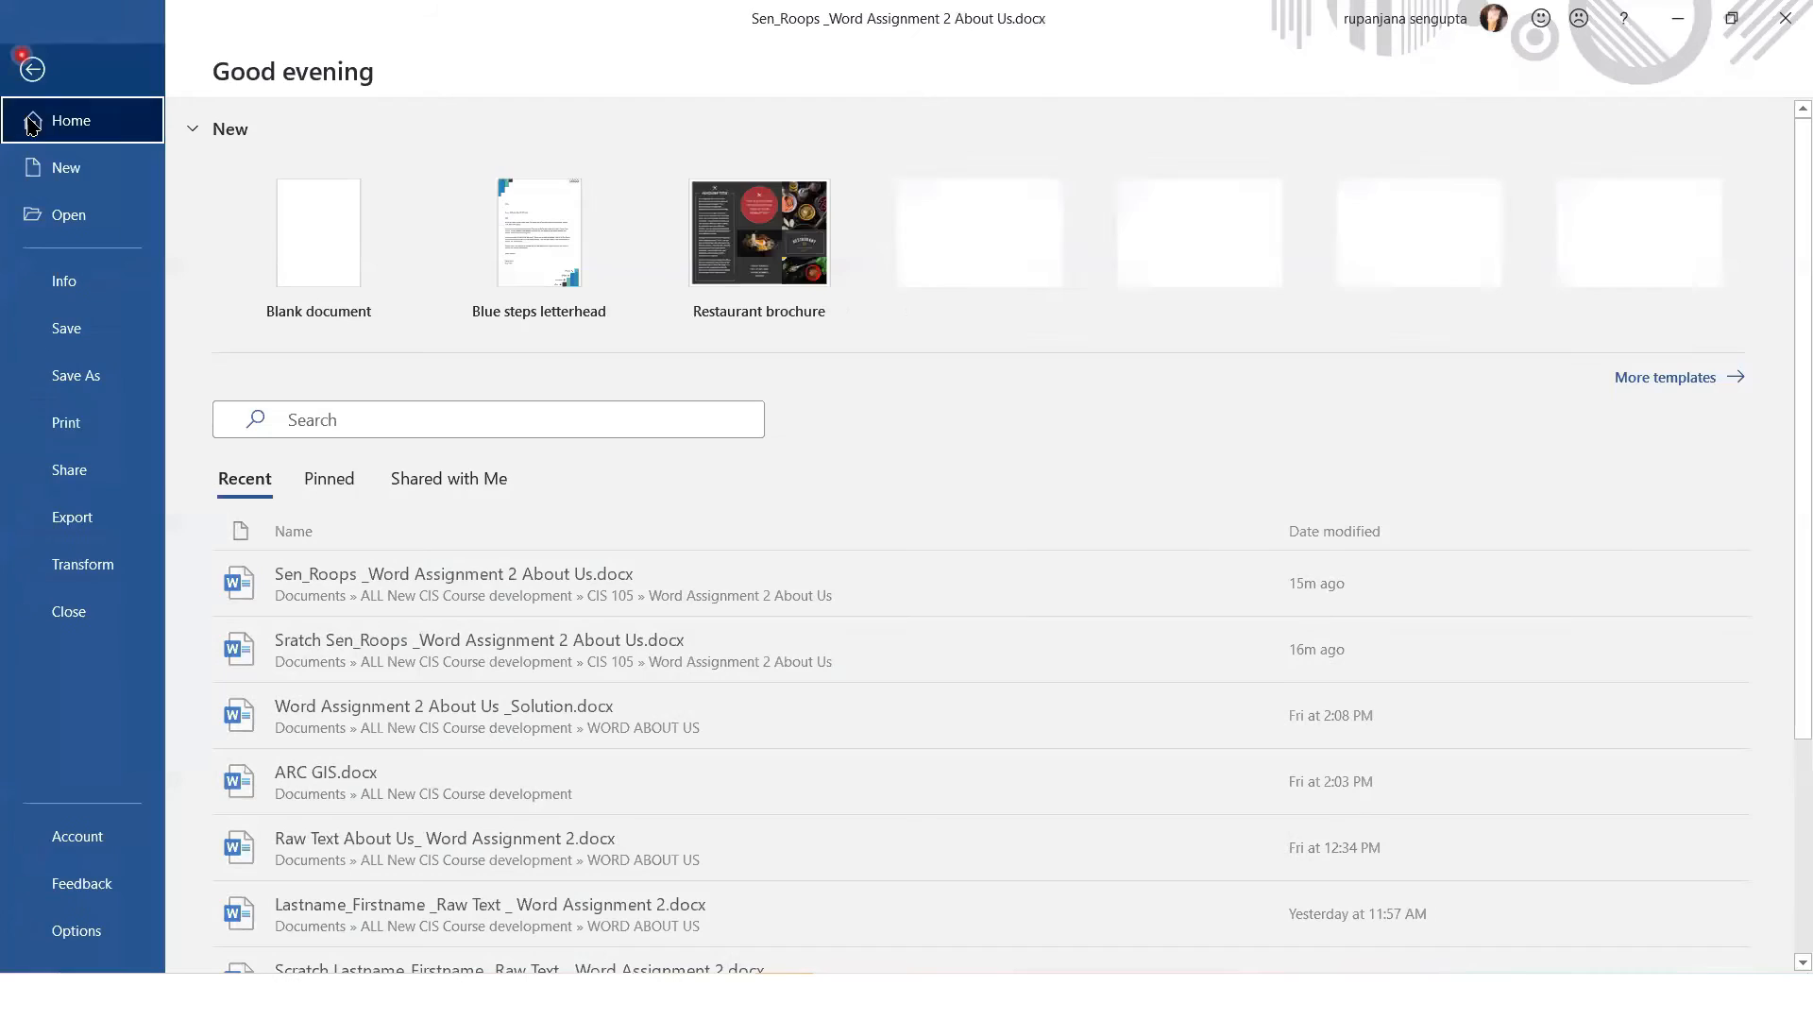
click(79, 442)
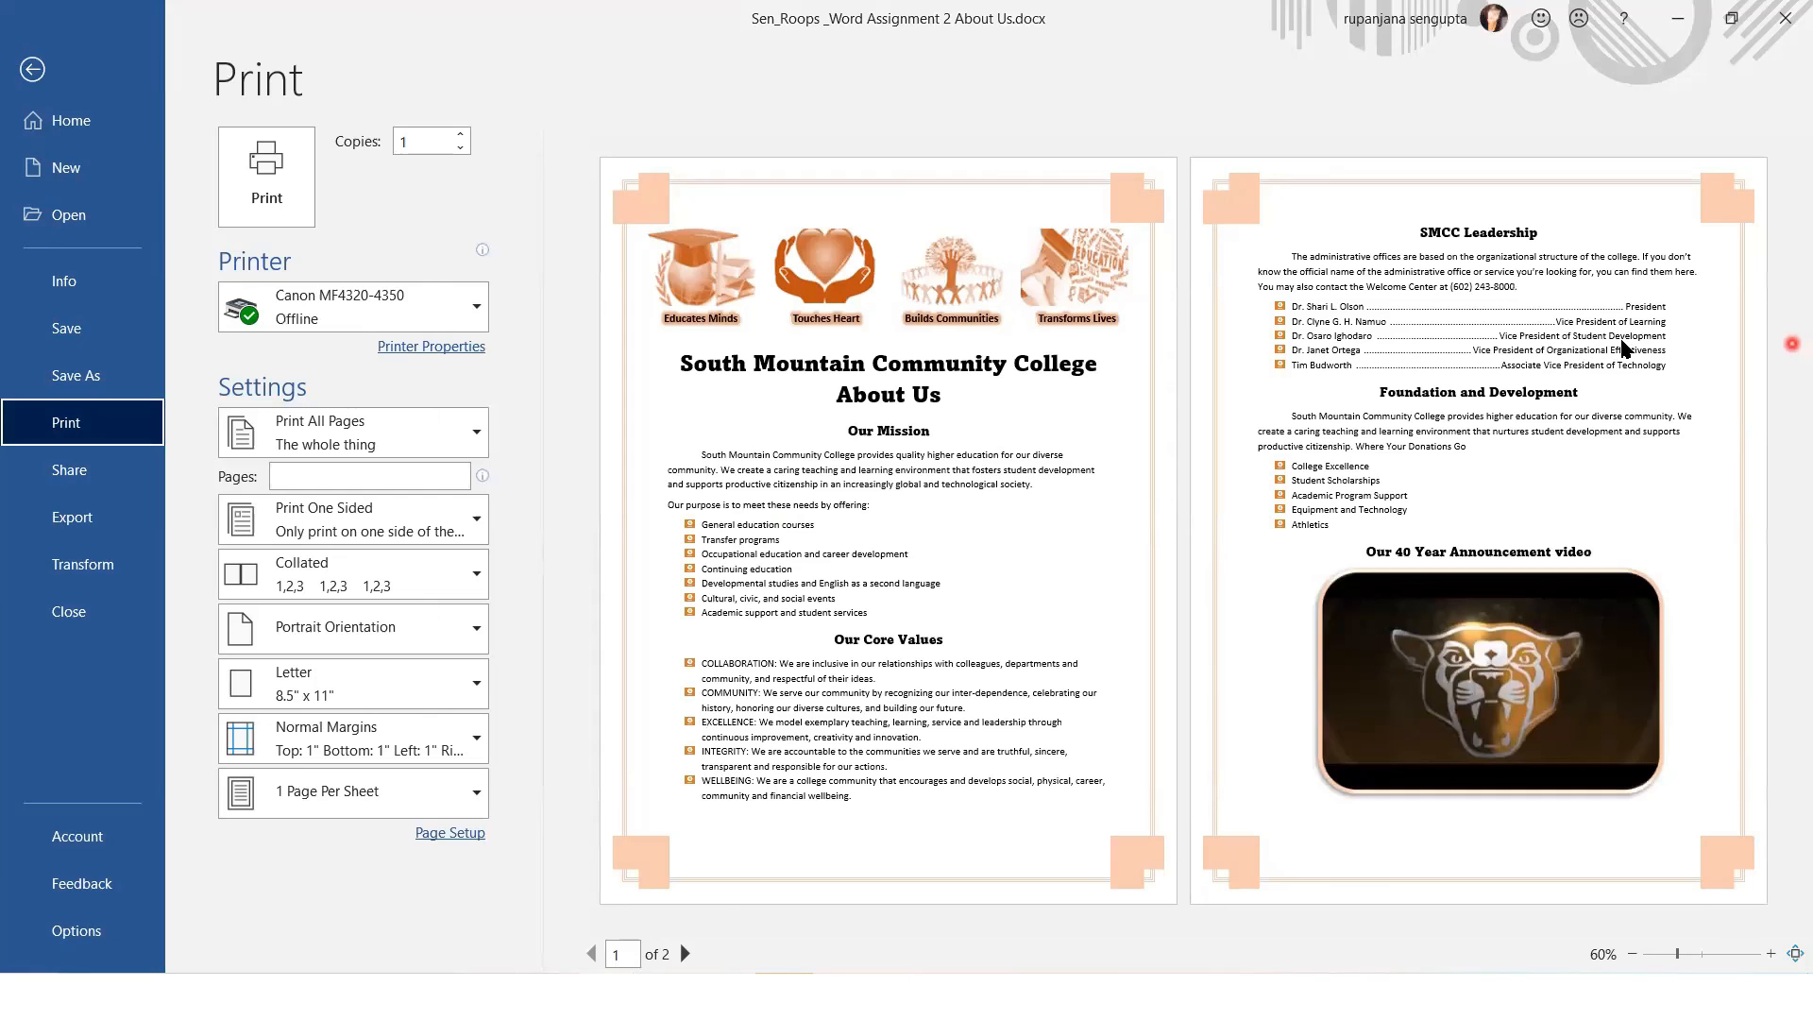
click(32, 70)
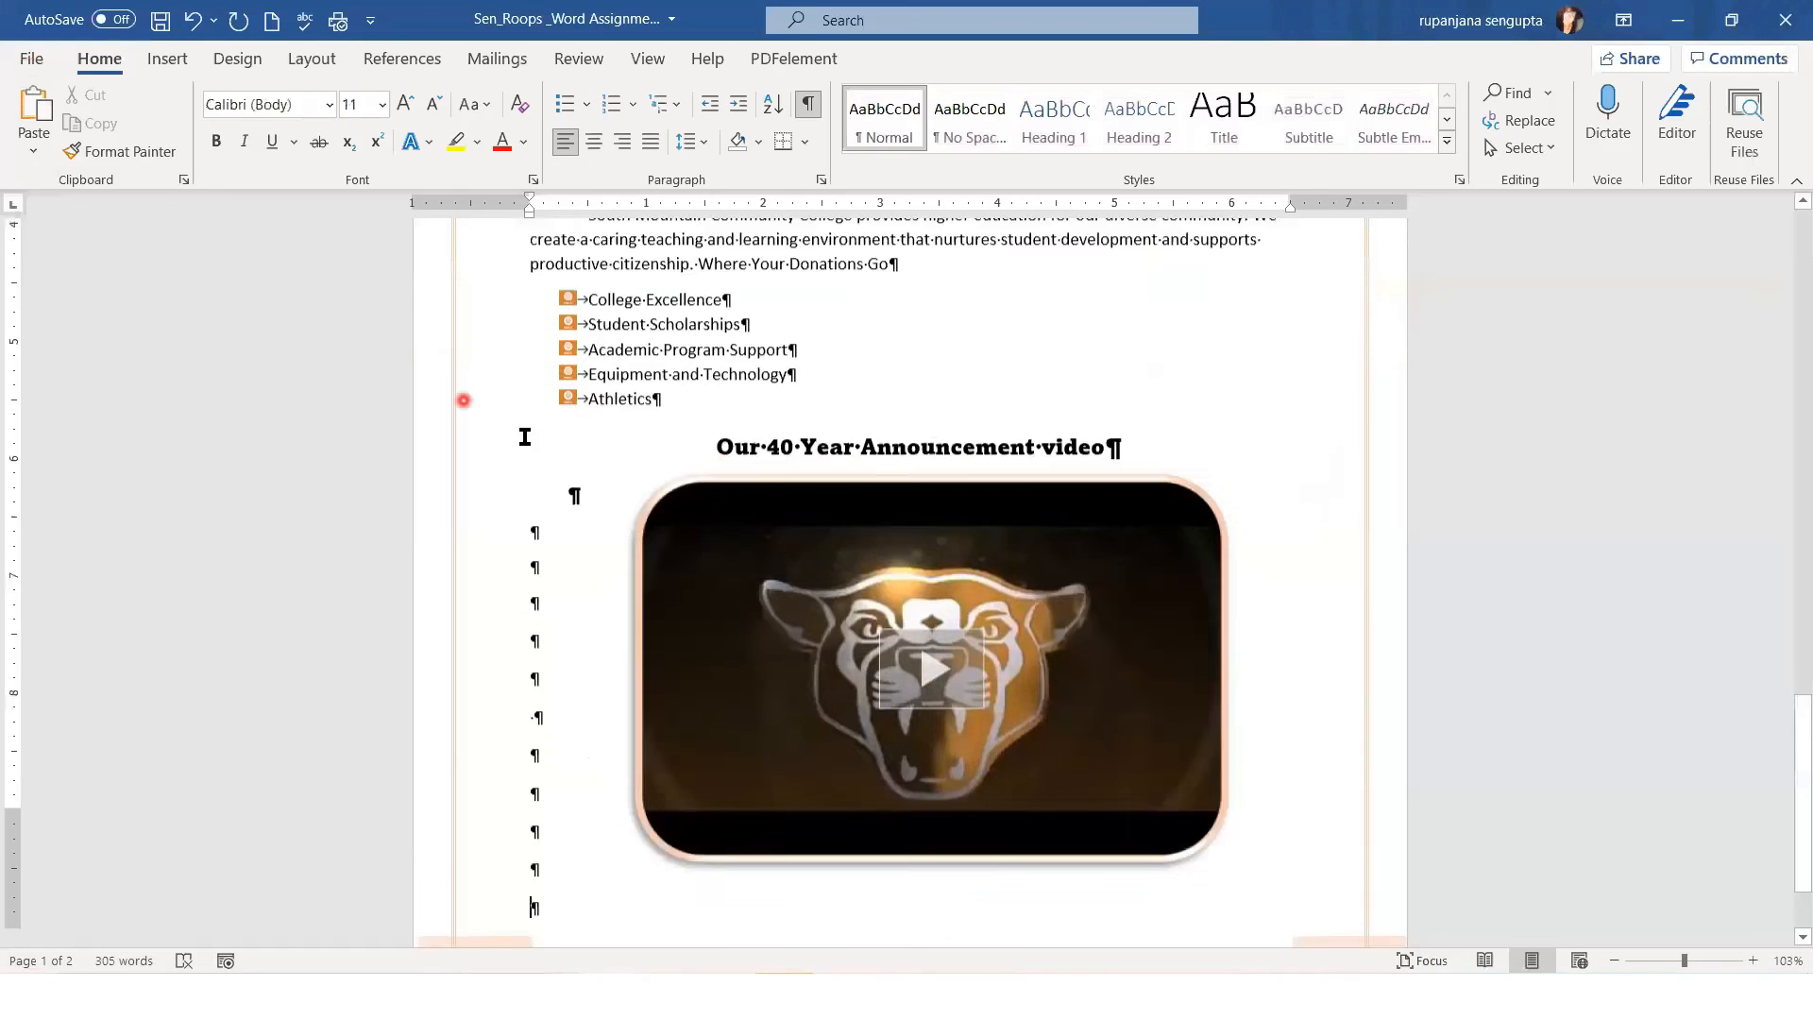
Step: Hide the paragraph formatting marks and save the document
click(809, 111)
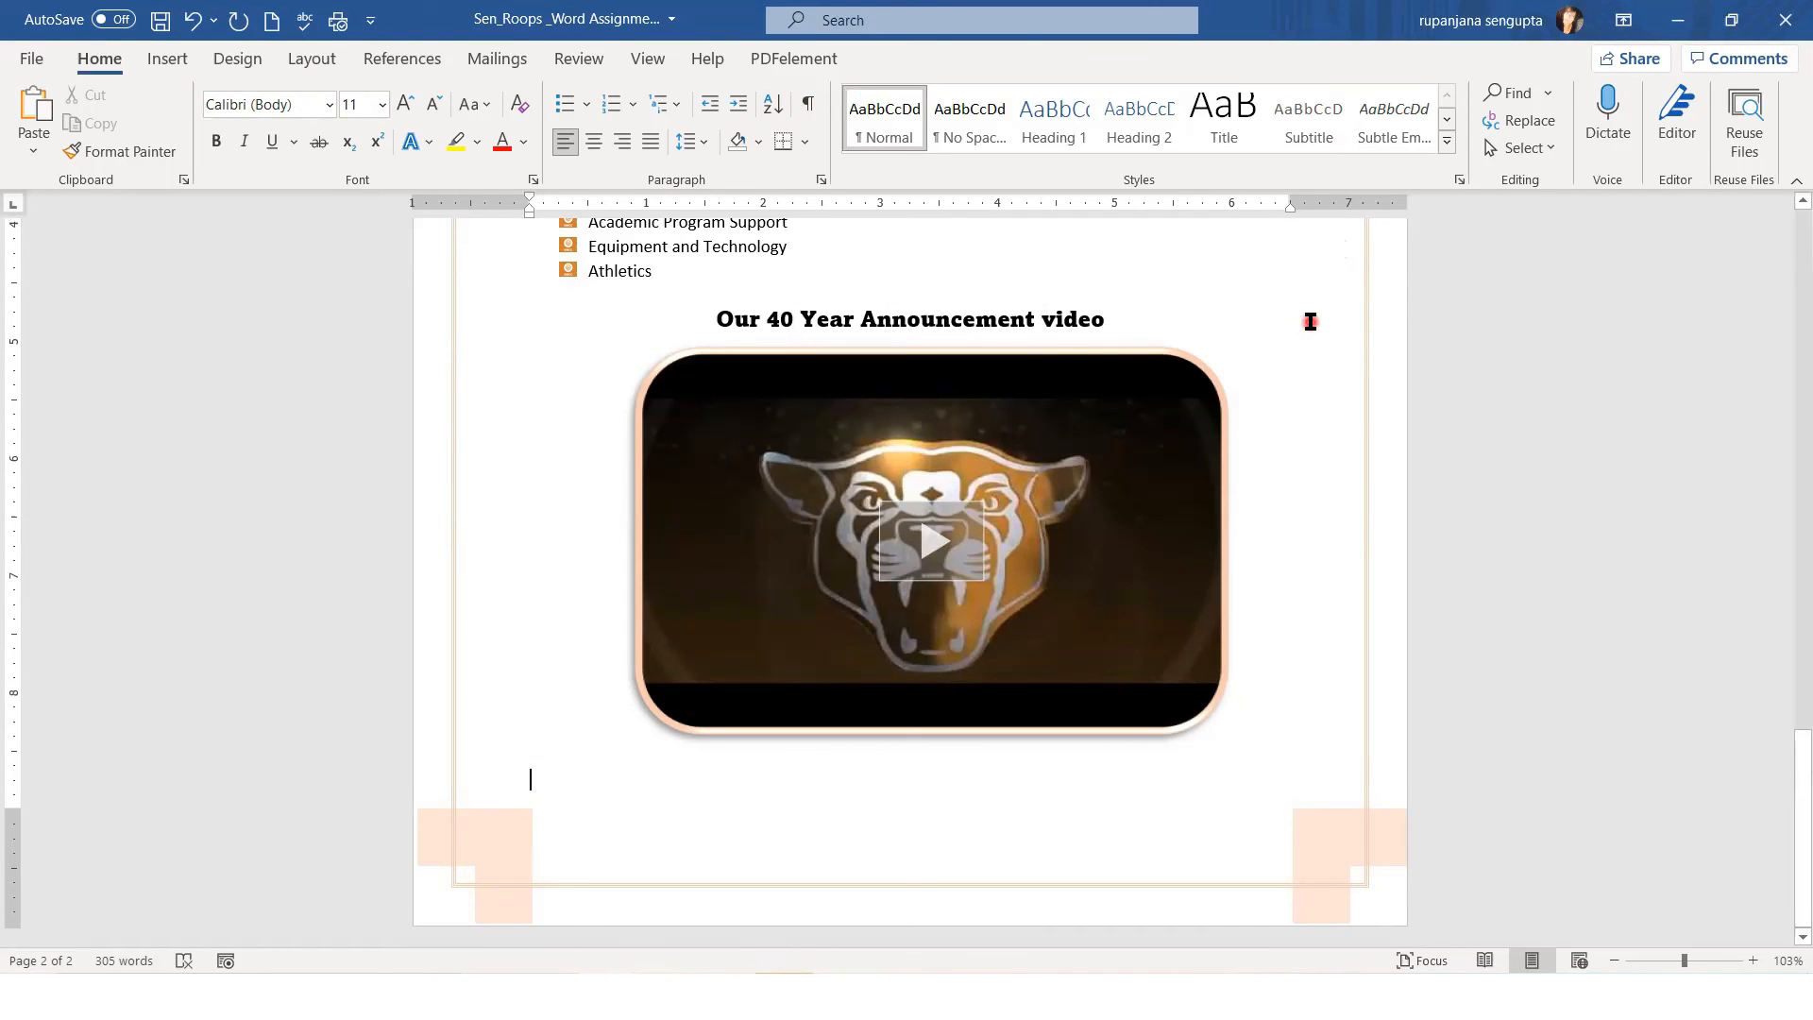
drag(1792, 750, 1787, 463)
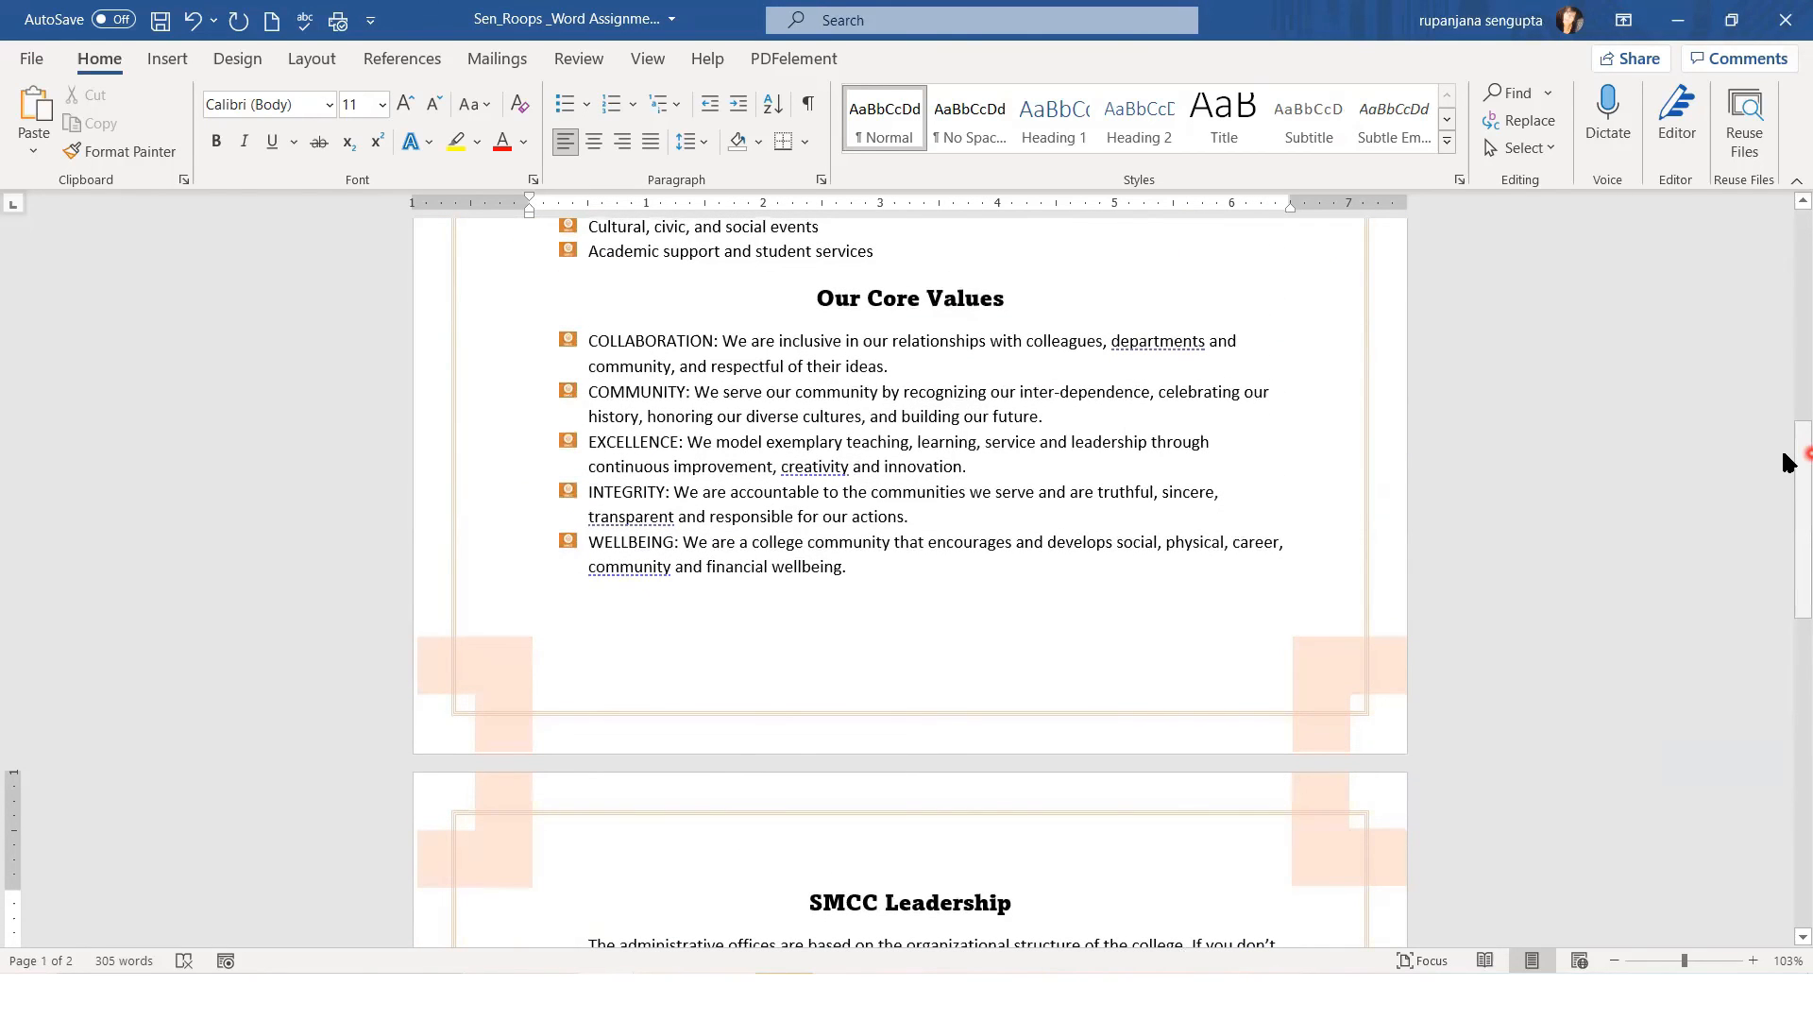
click(161, 20)
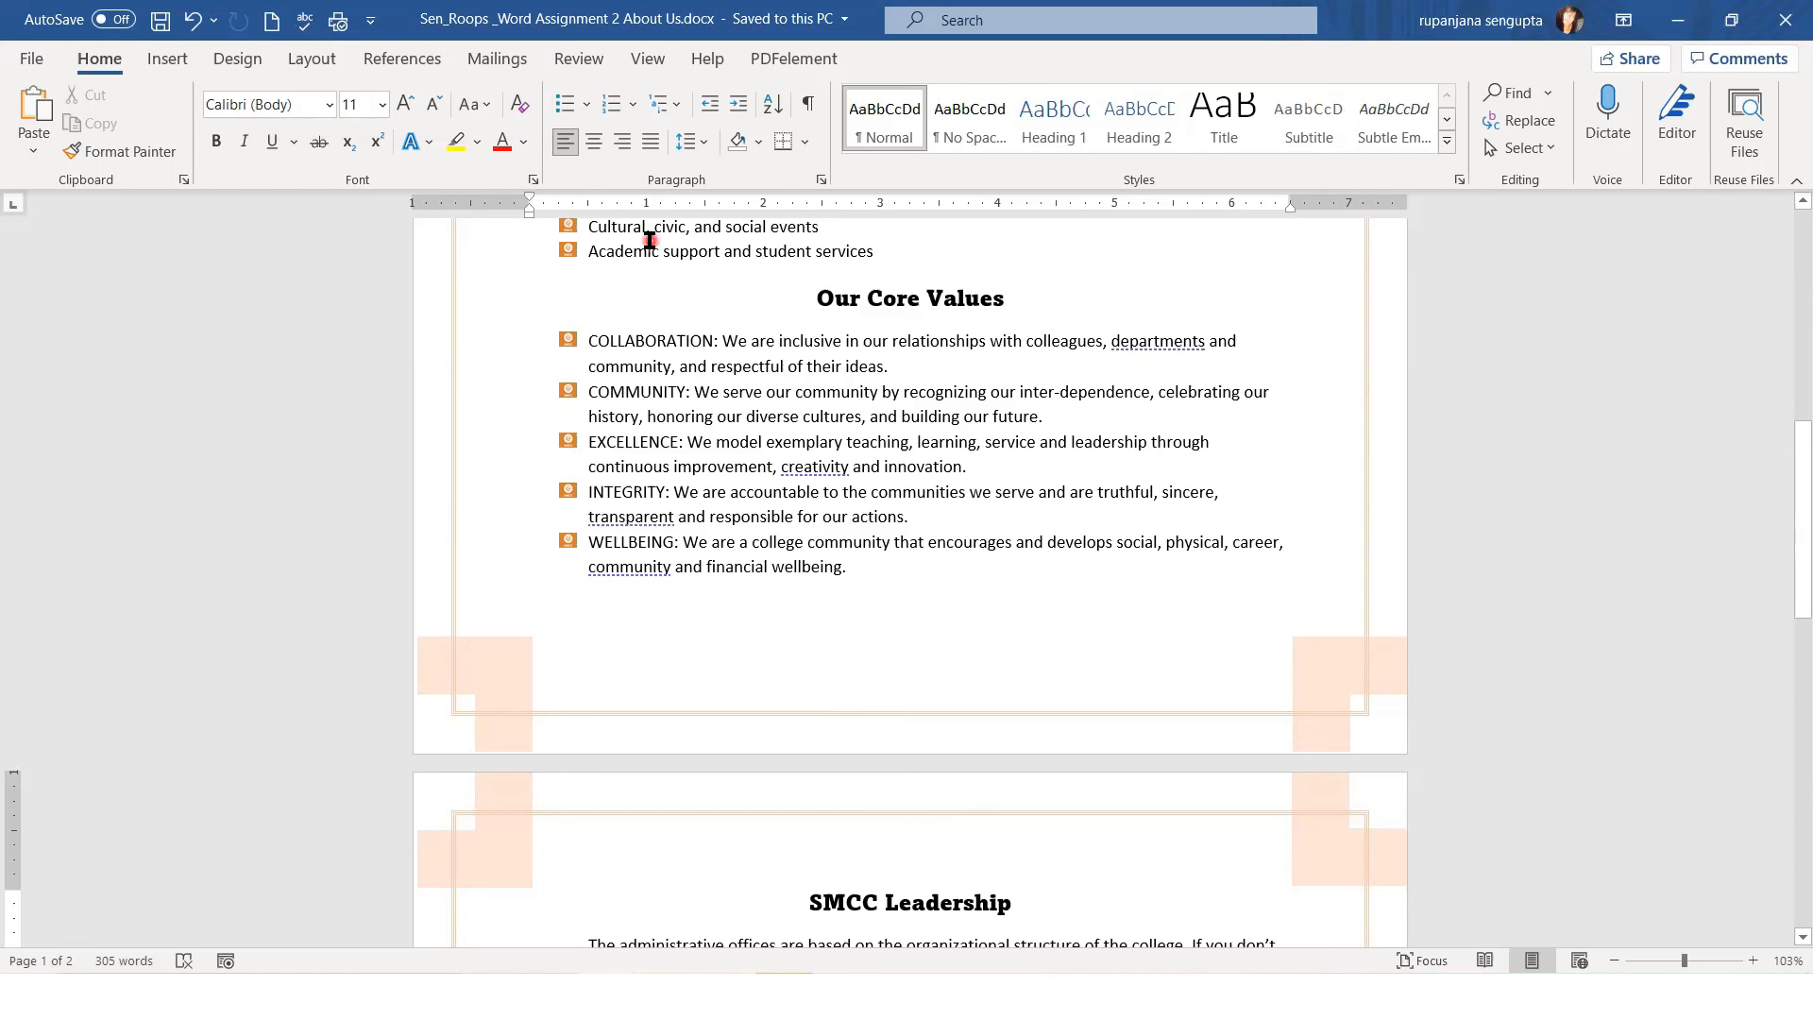
Step: Run the Editor check and accept the formality suggestion "do not" for "don't" in the SMCC Leadership paragraph
click(648, 58)
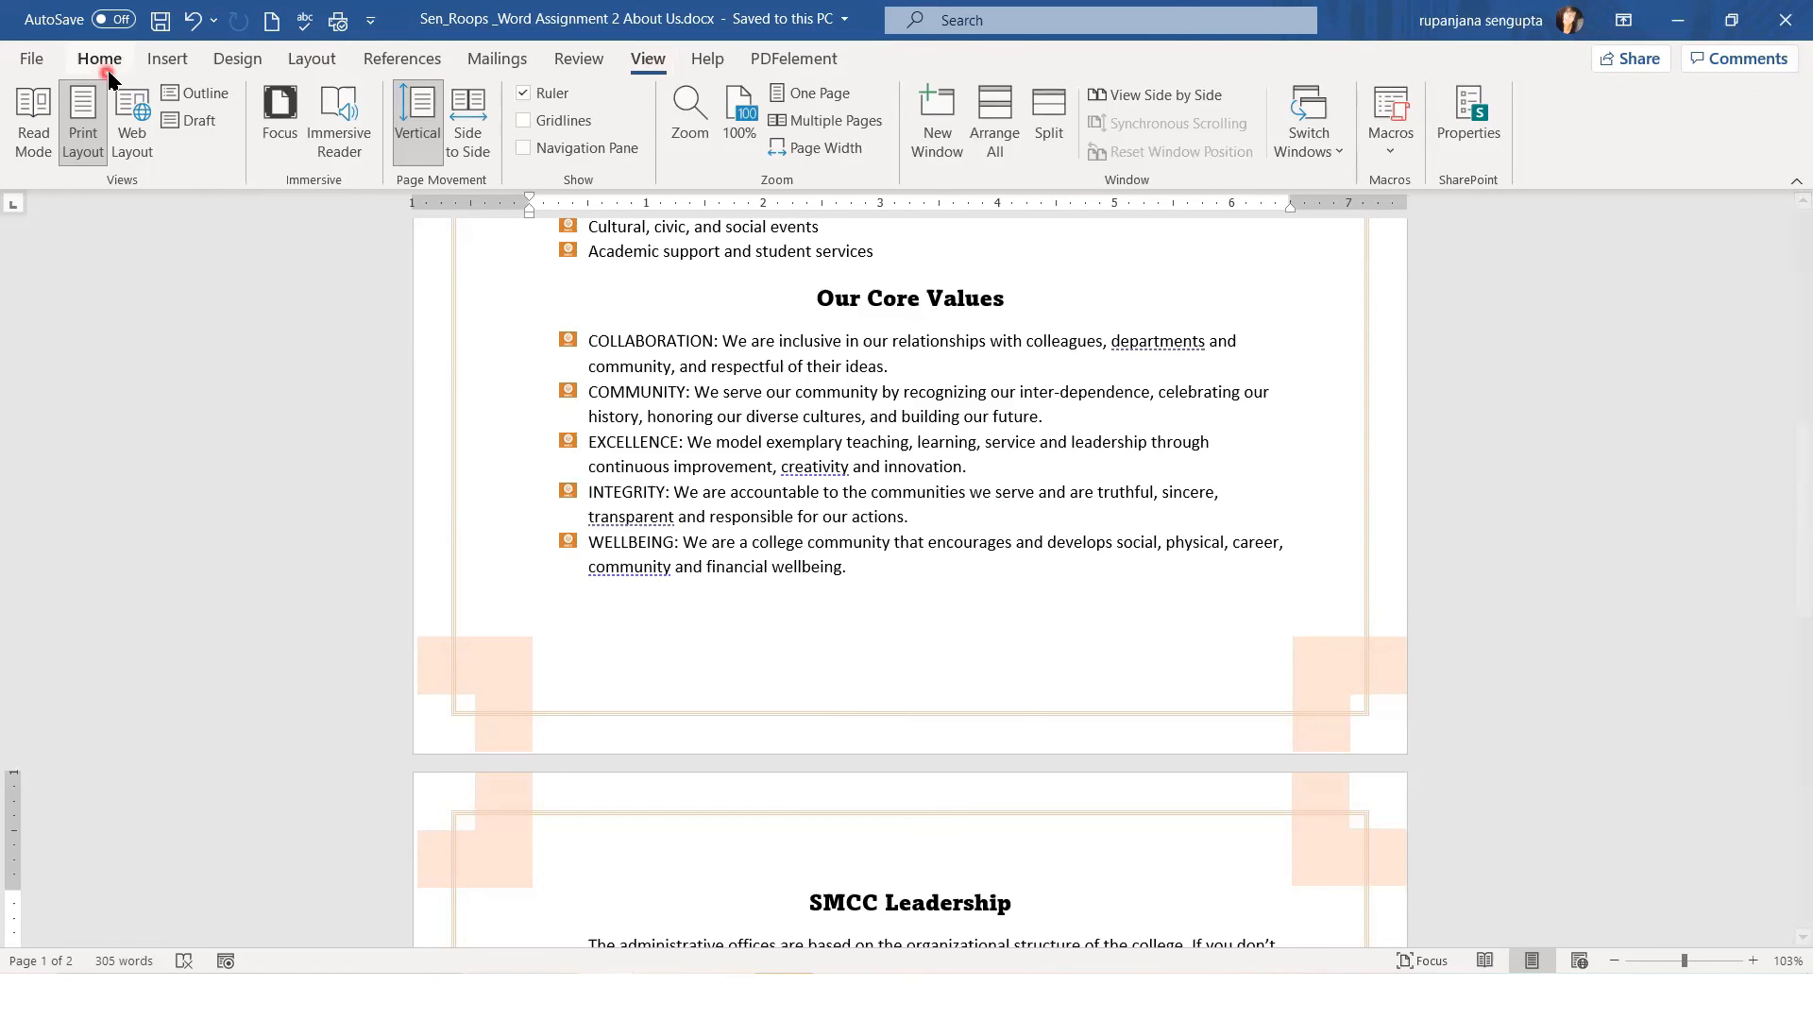
click(306, 26)
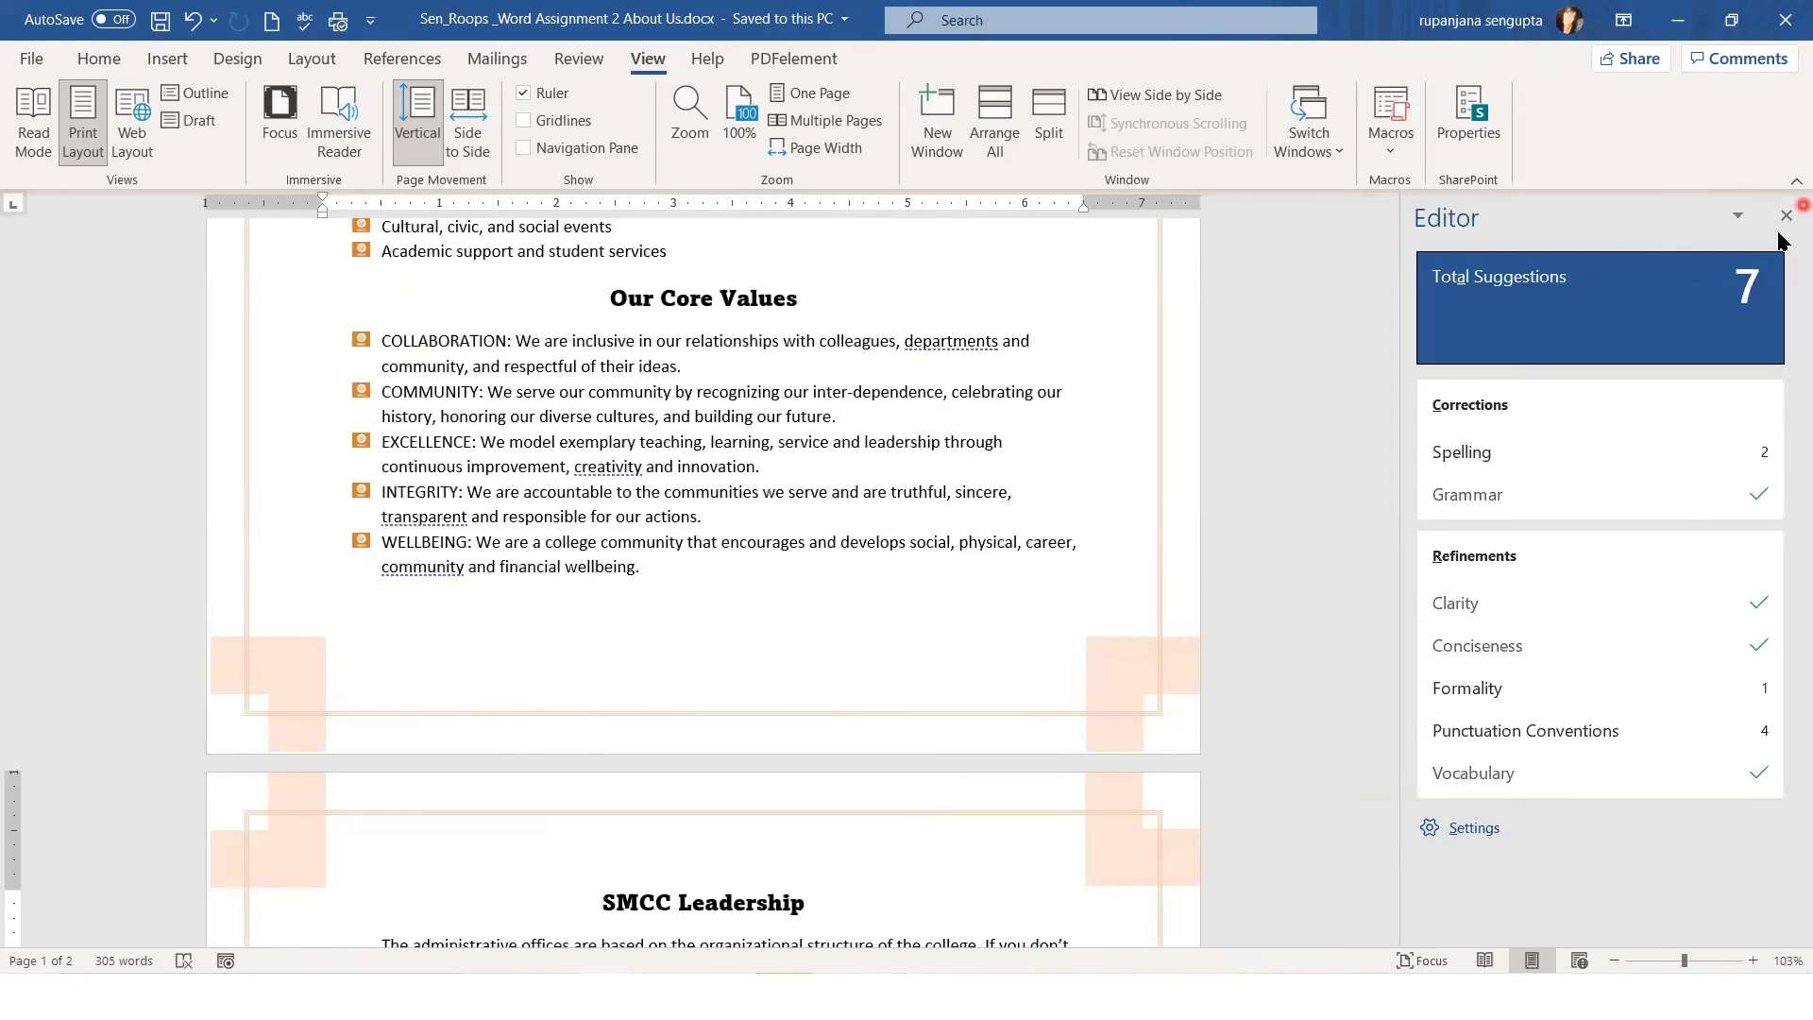
scroll(1238, 360, down, 3)
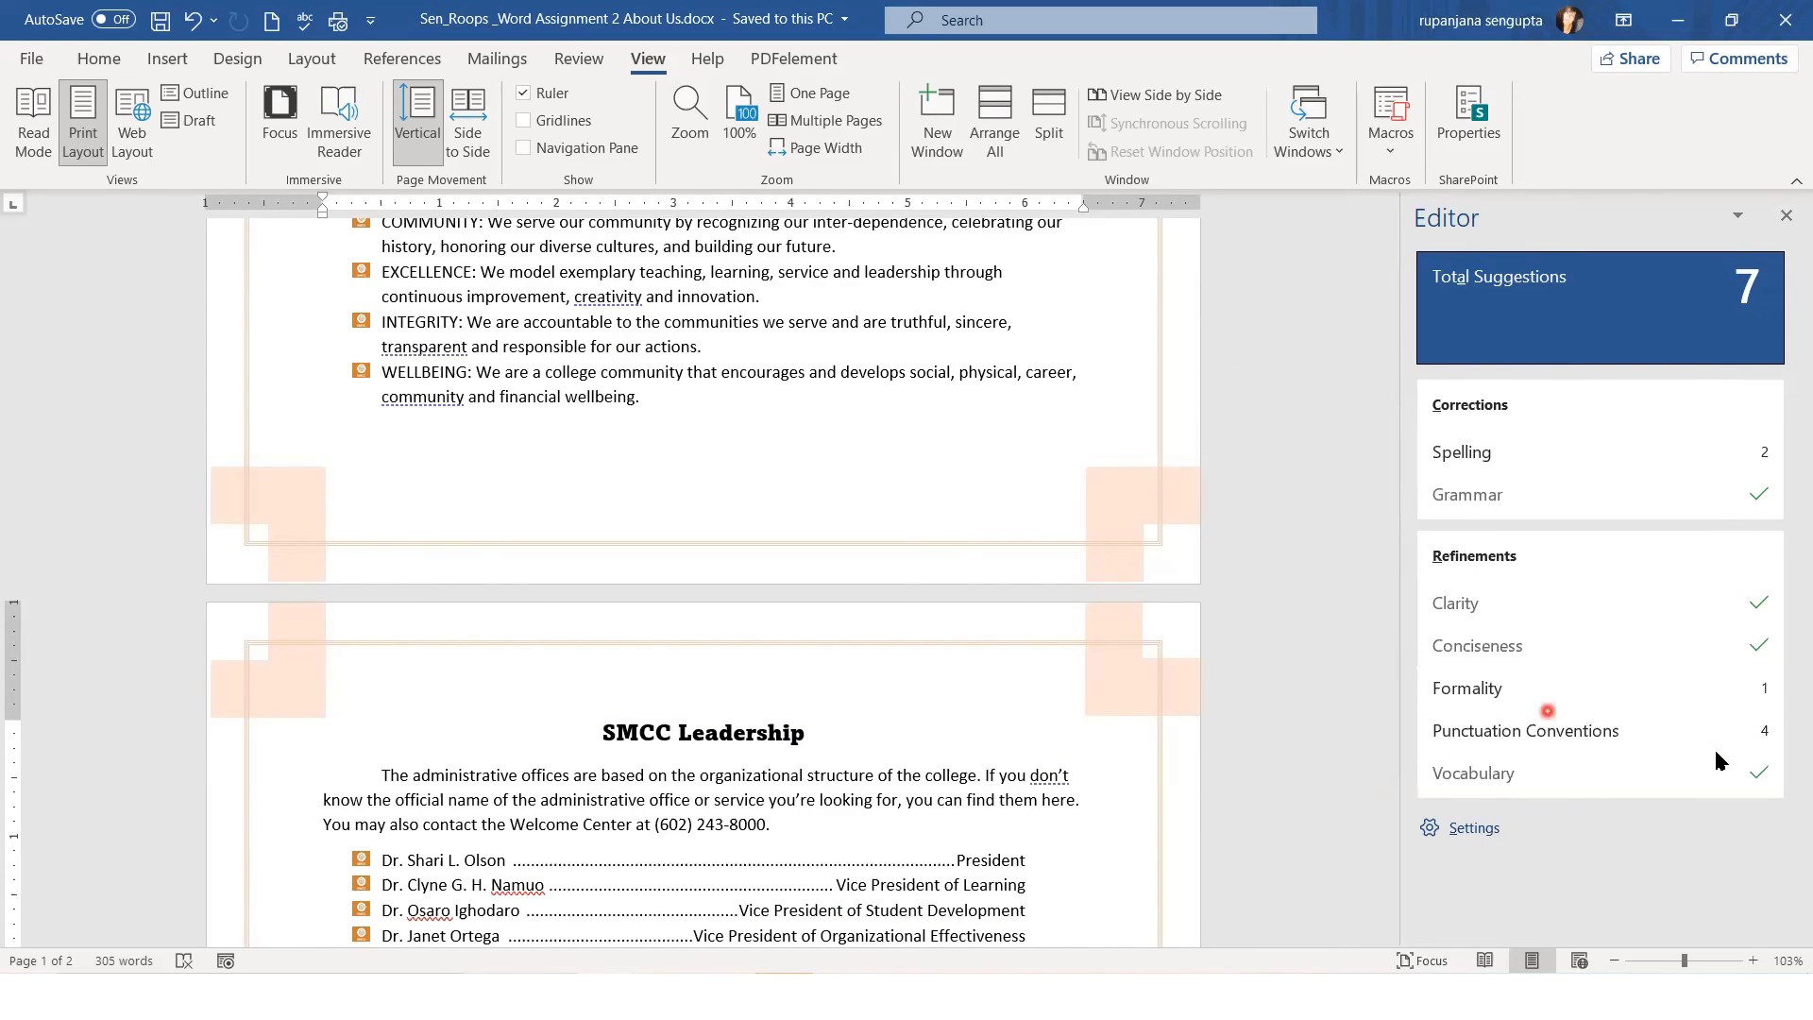
click(1520, 688)
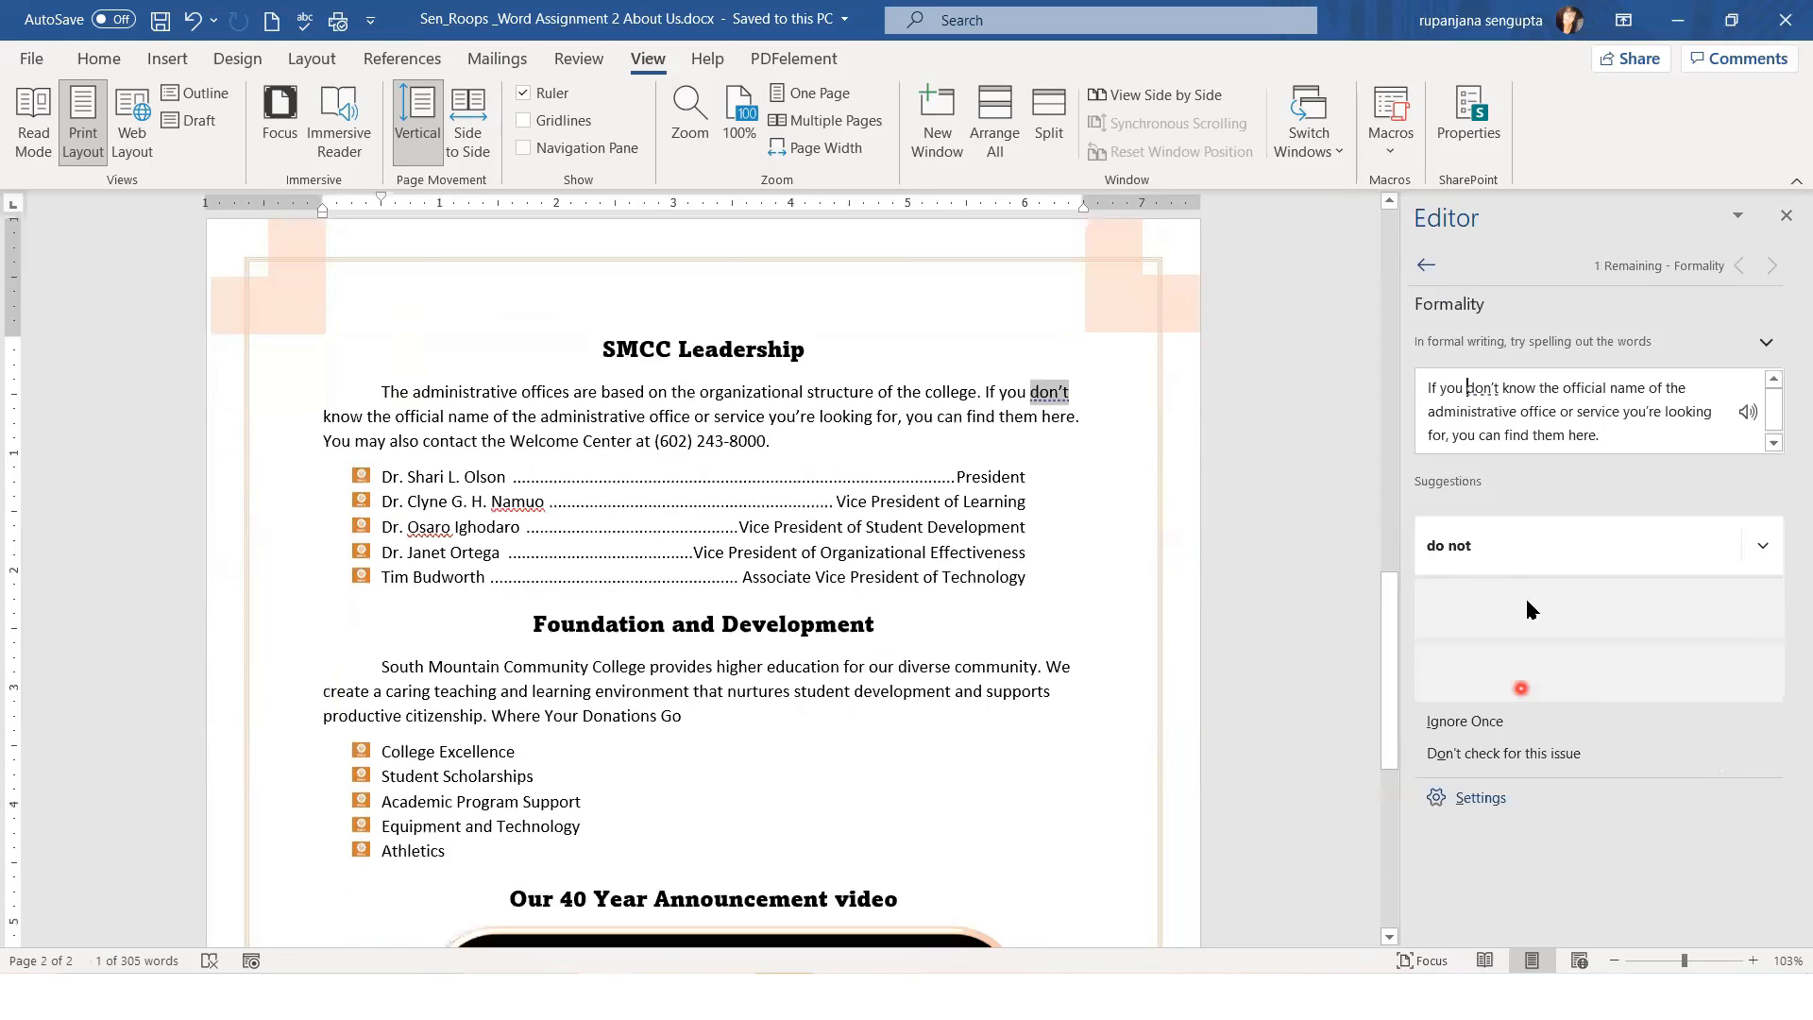
click(1463, 555)
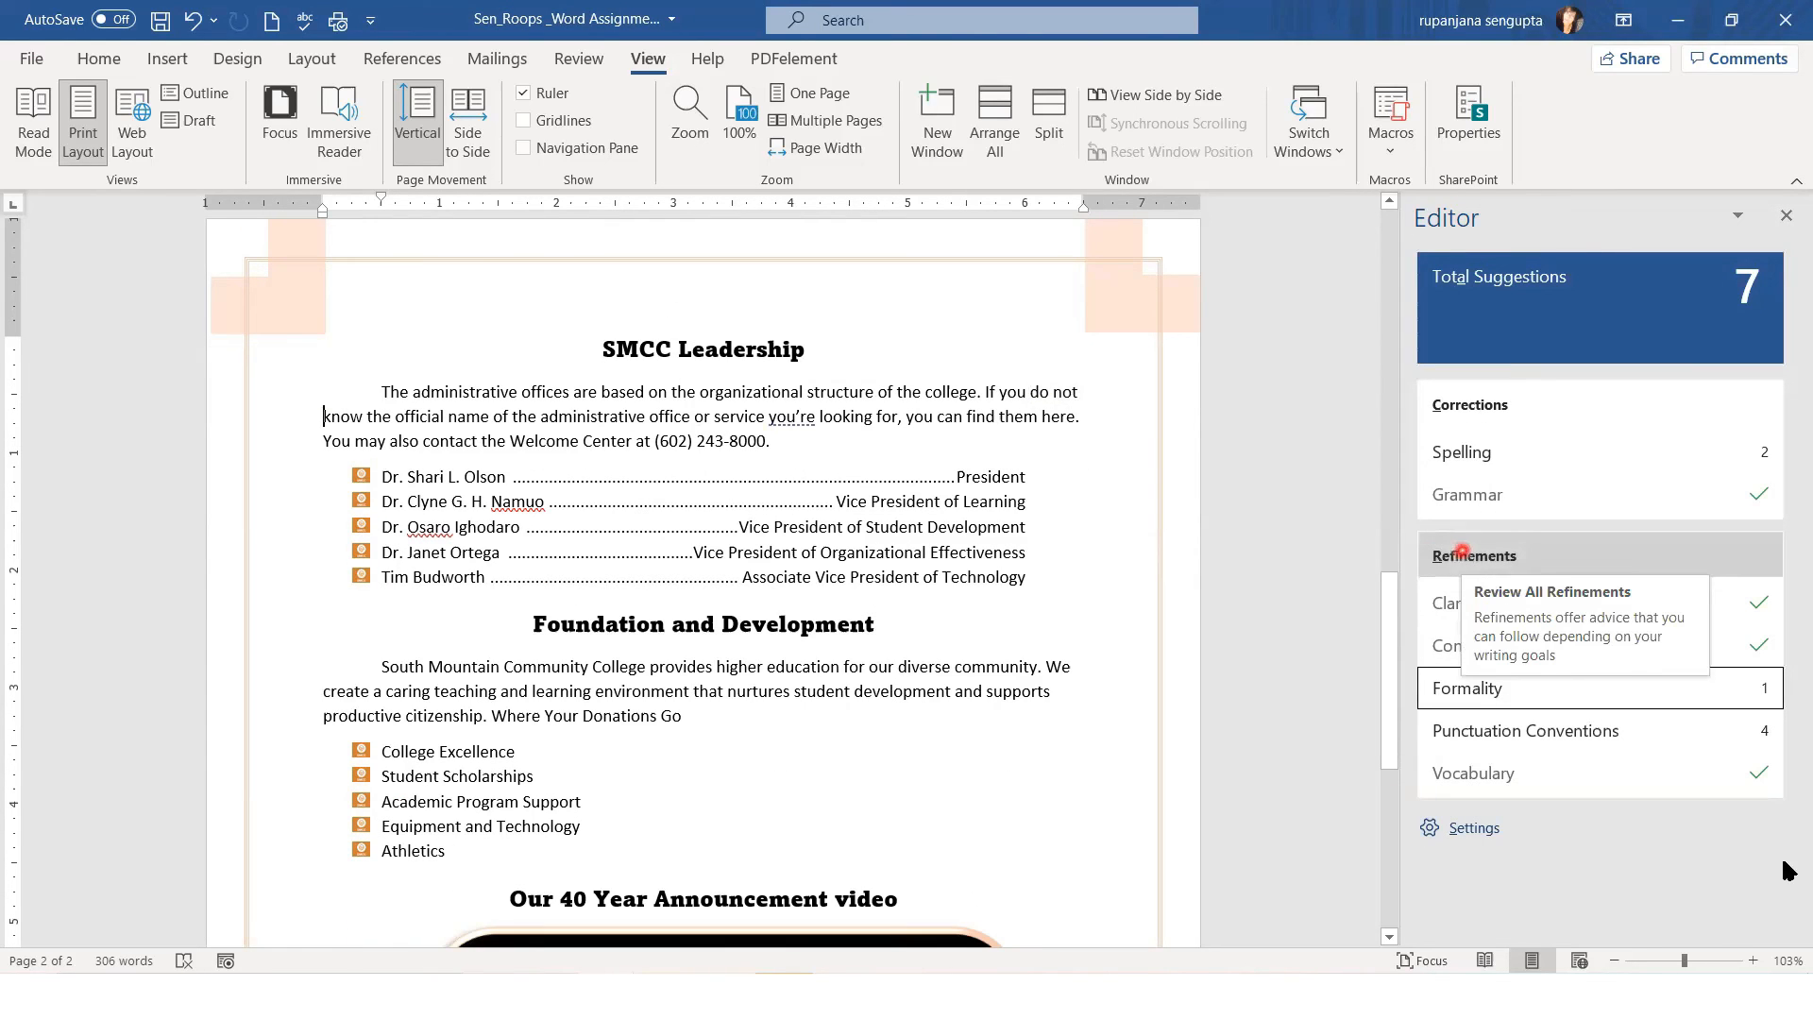
Step: Accept the Editor's comma suggestions for departments, creativity, transparent and community in Our Core Values, and replace "you're" with "you are" under SMCC Leadership
click(1587, 746)
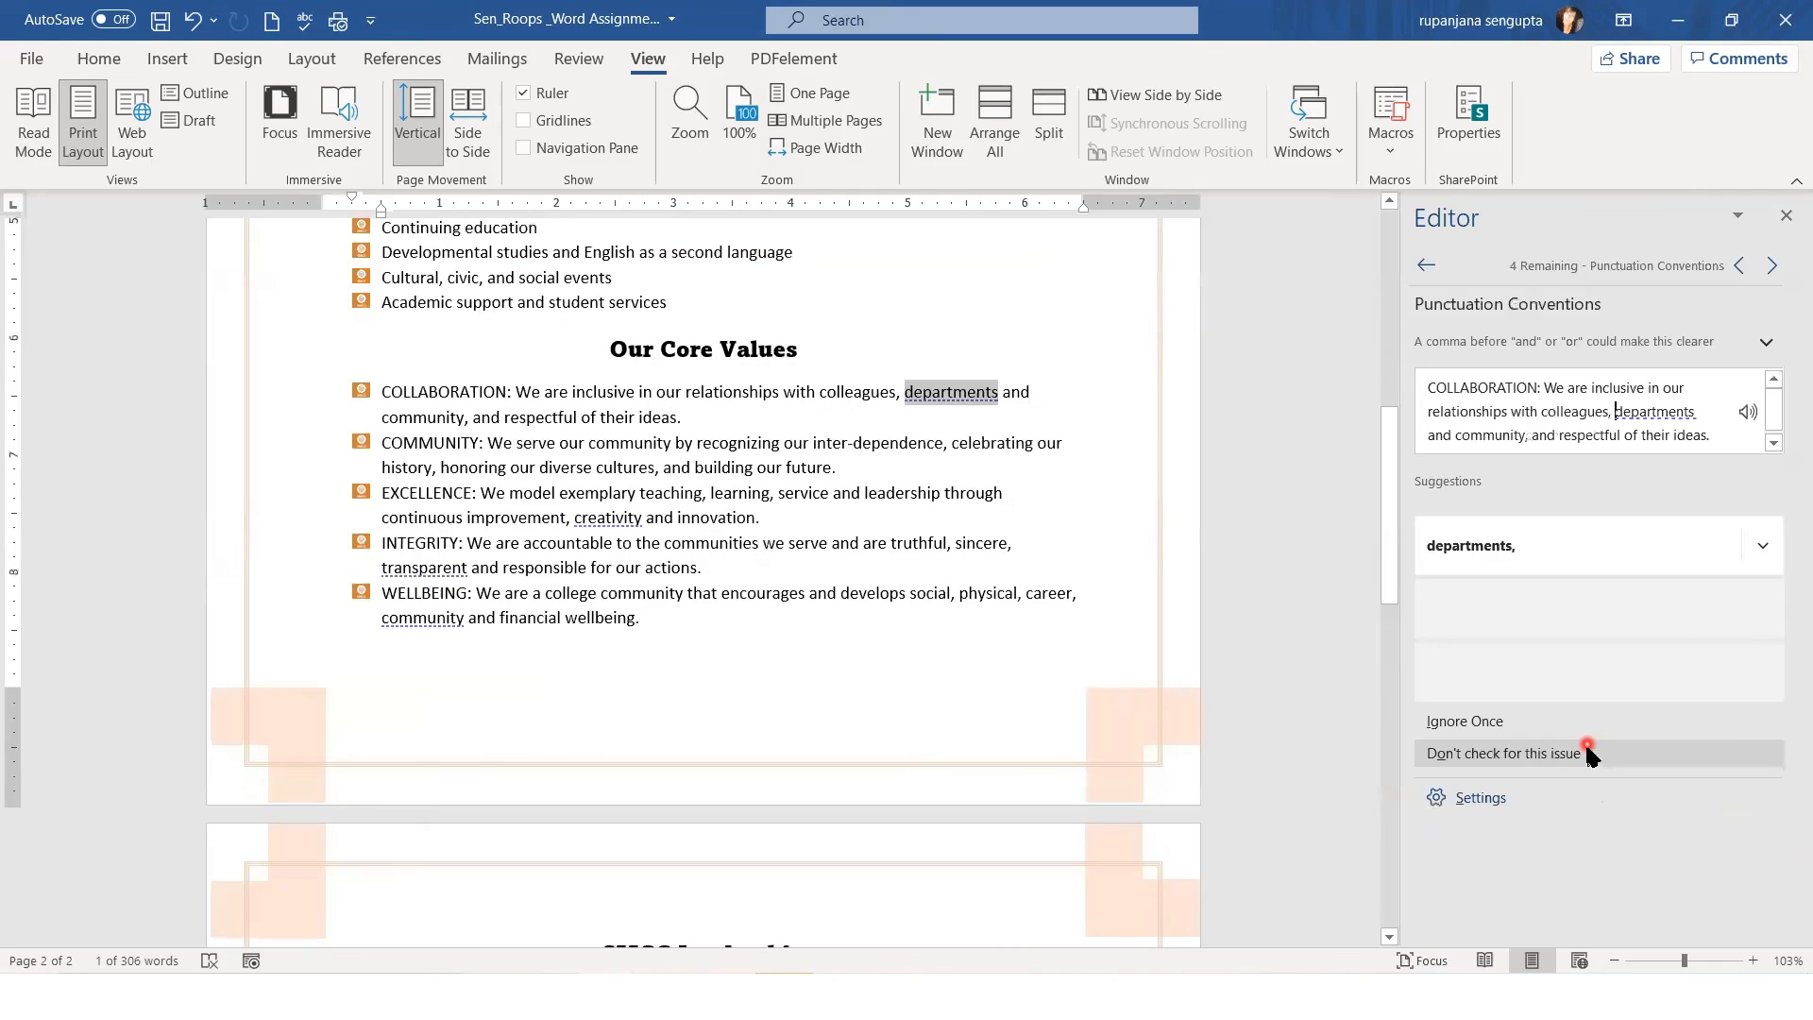
click(1502, 559)
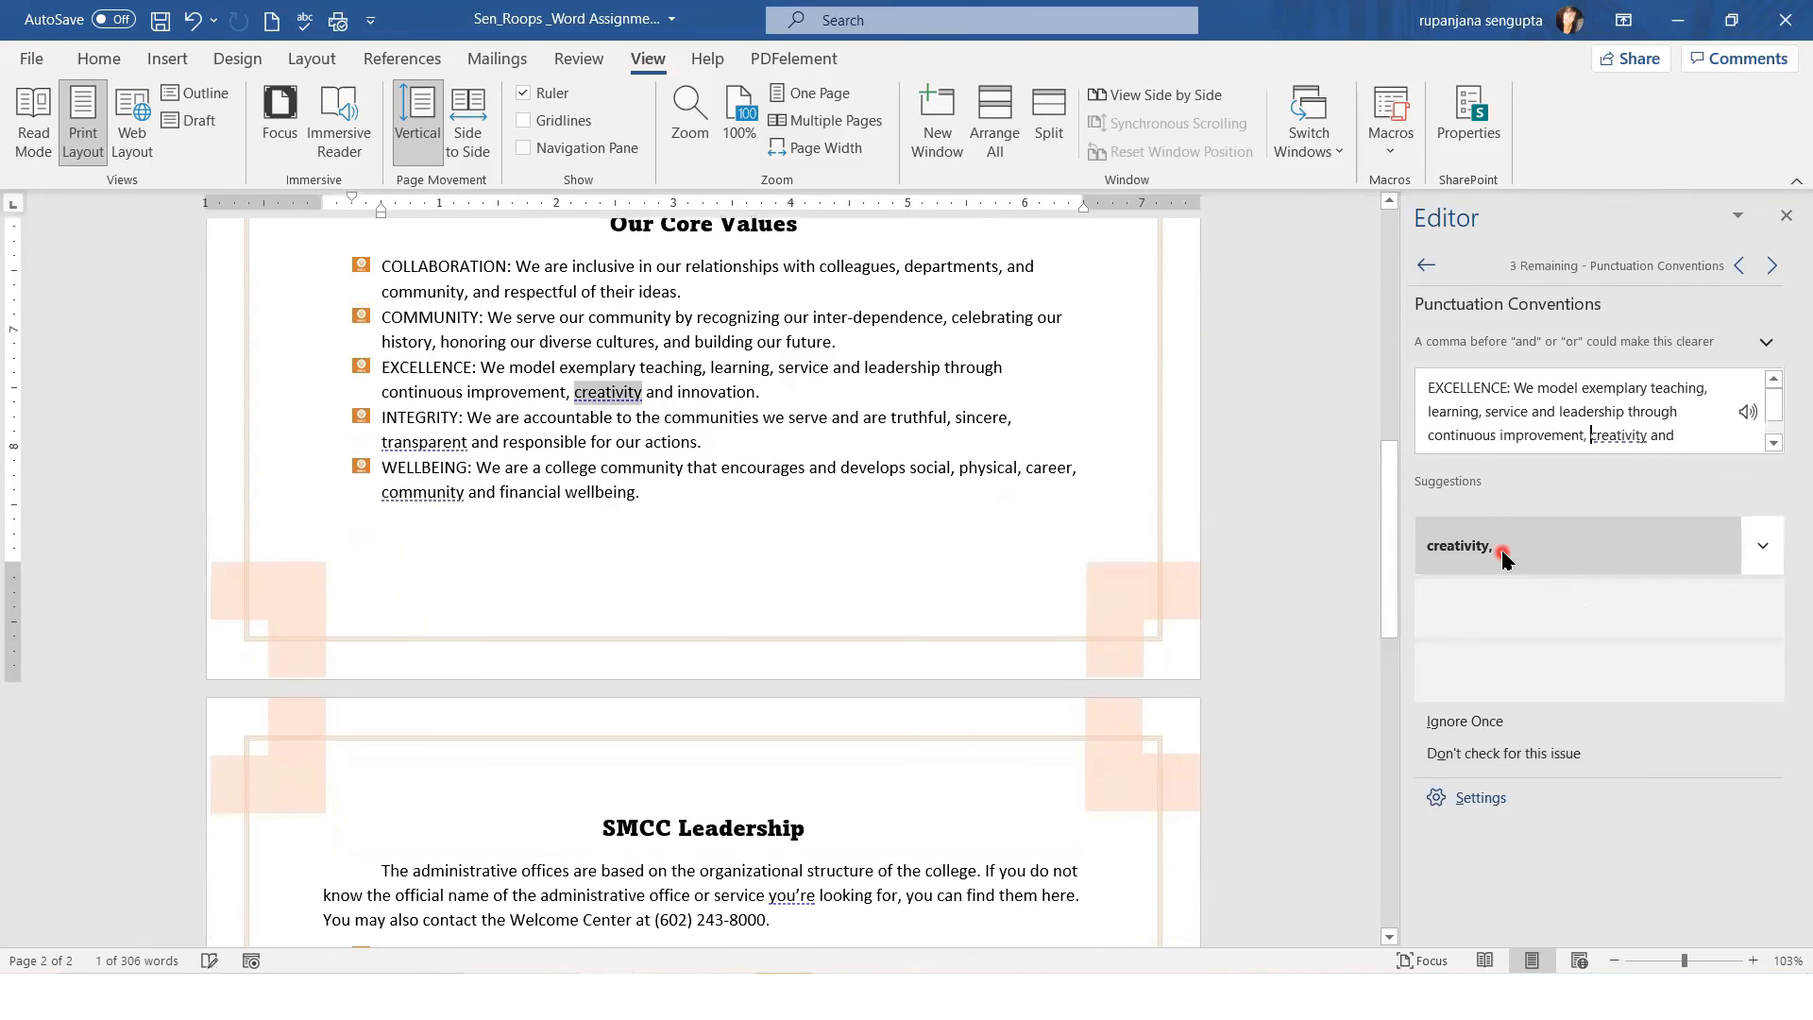
click(1474, 557)
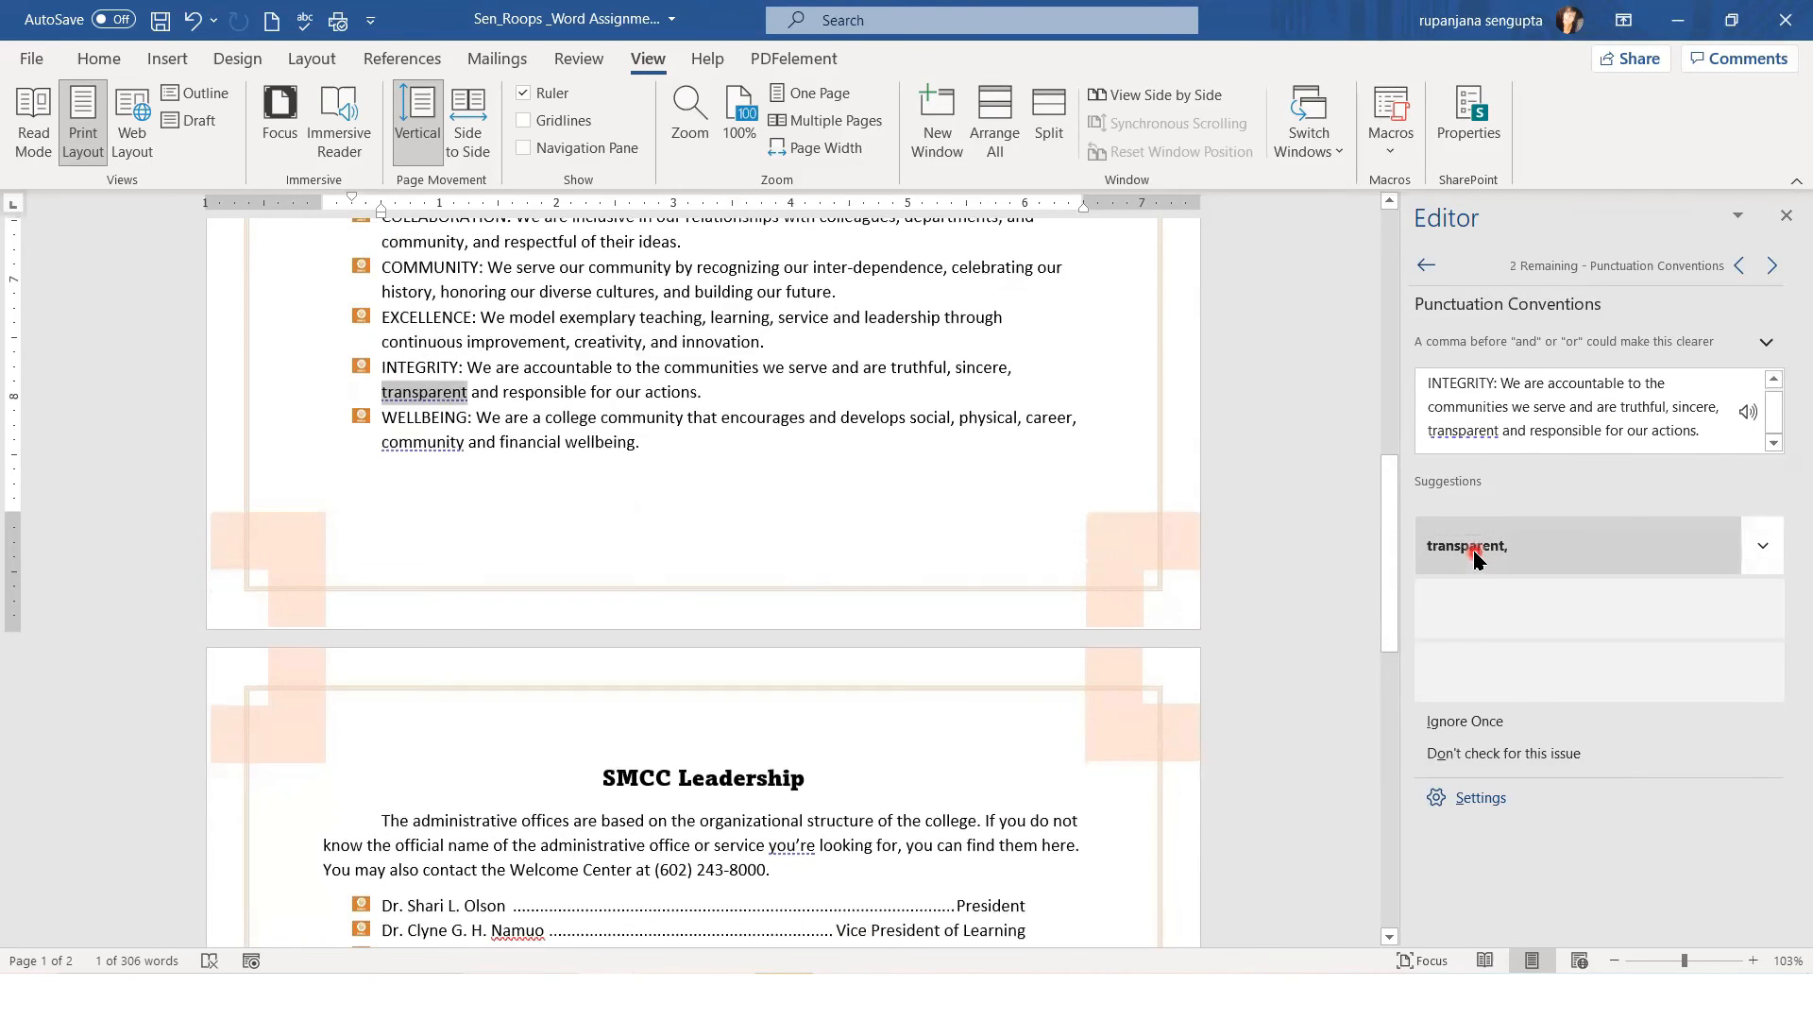
click(1475, 557)
click(1476, 557)
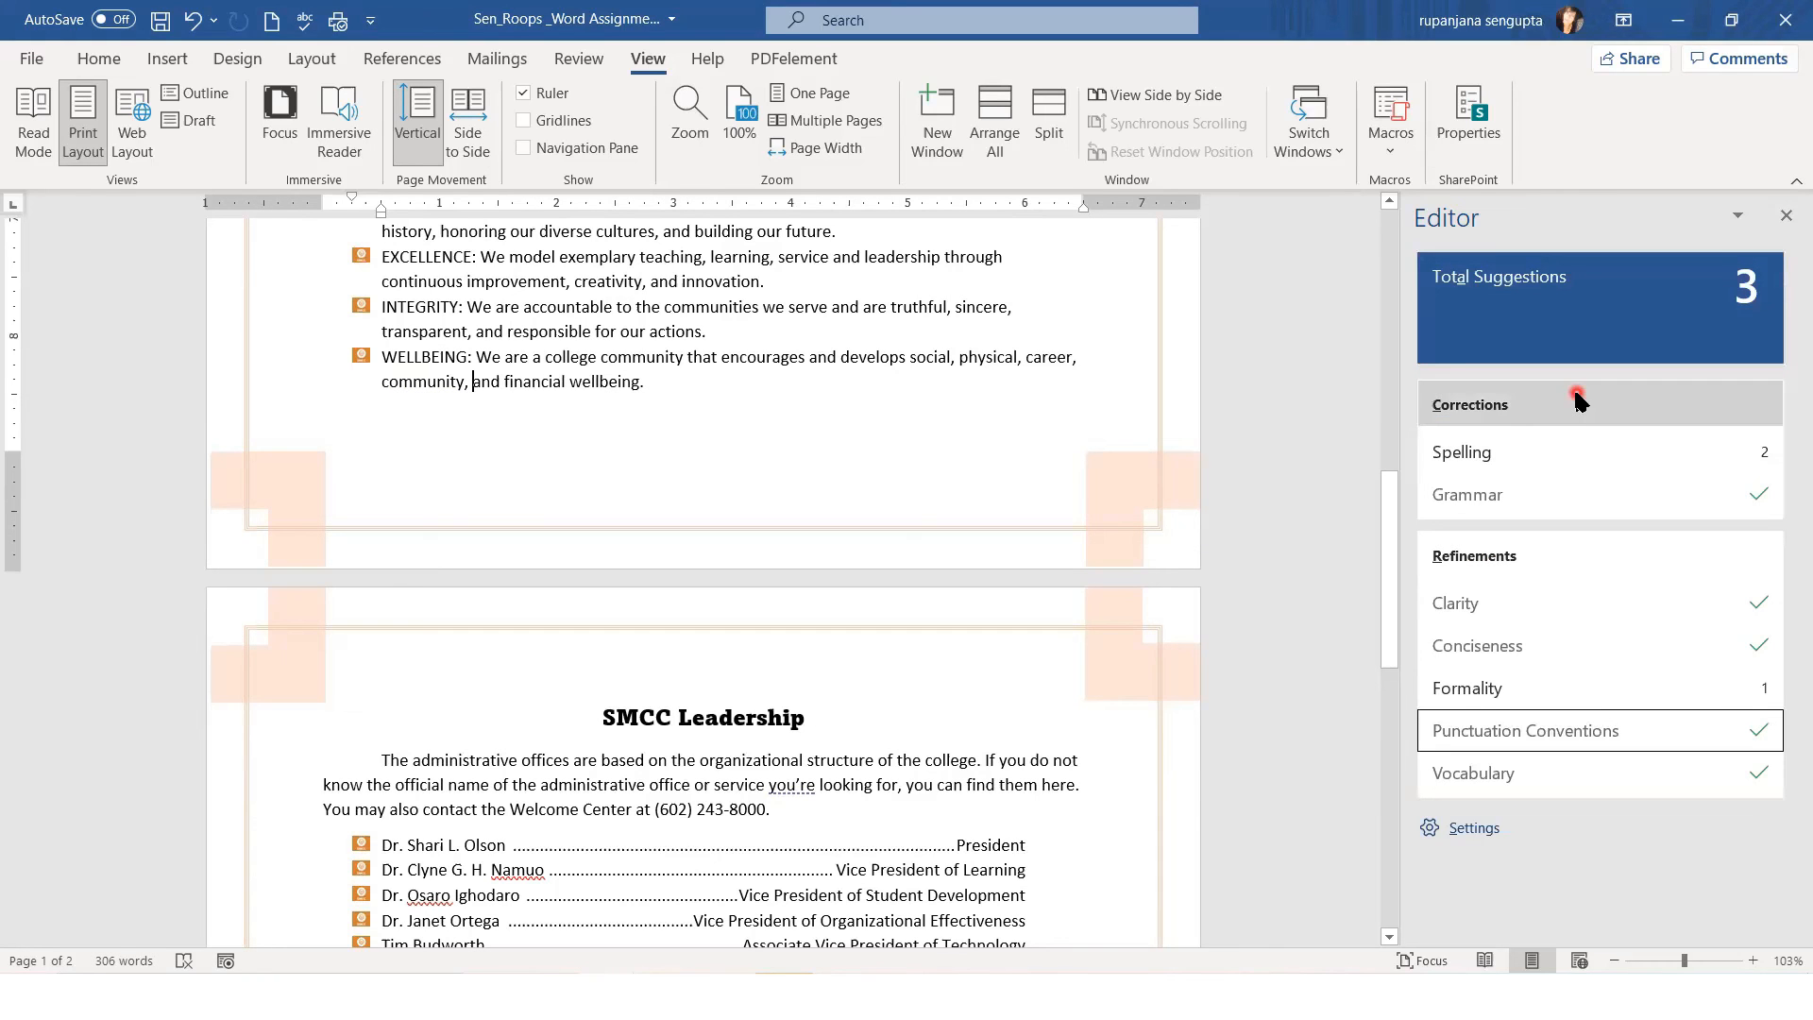
click(1535, 689)
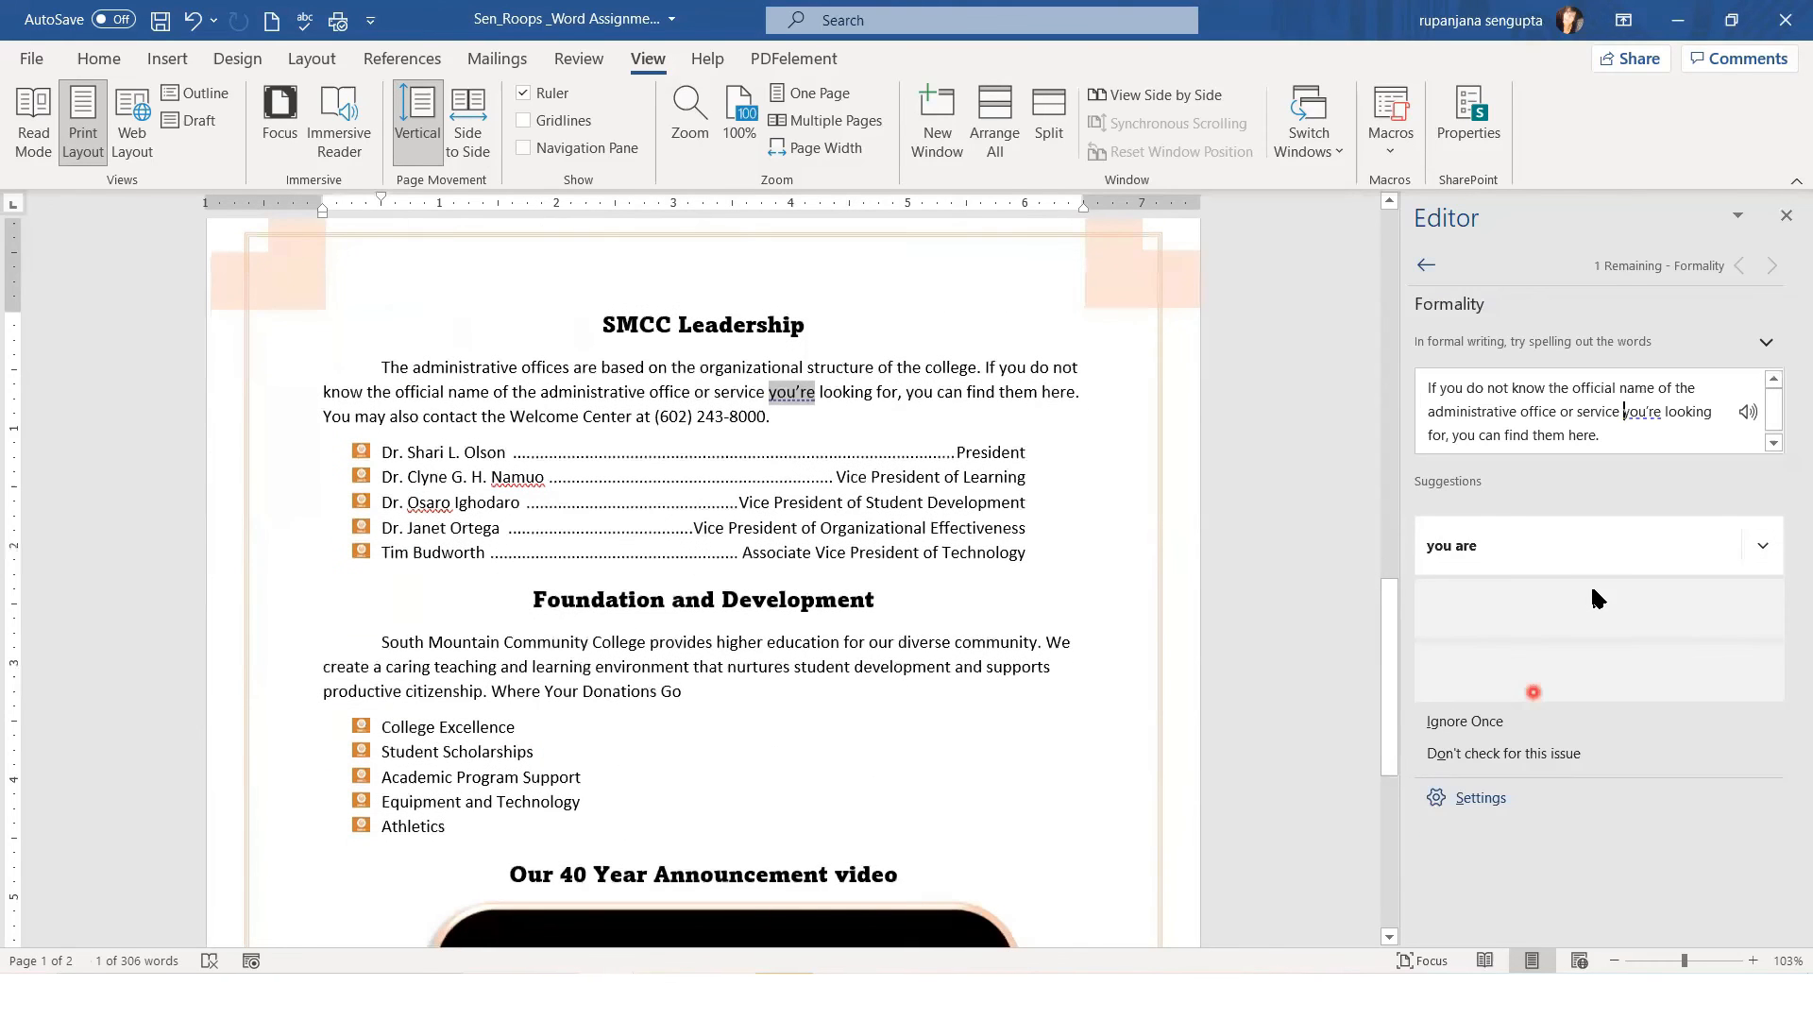
click(1467, 567)
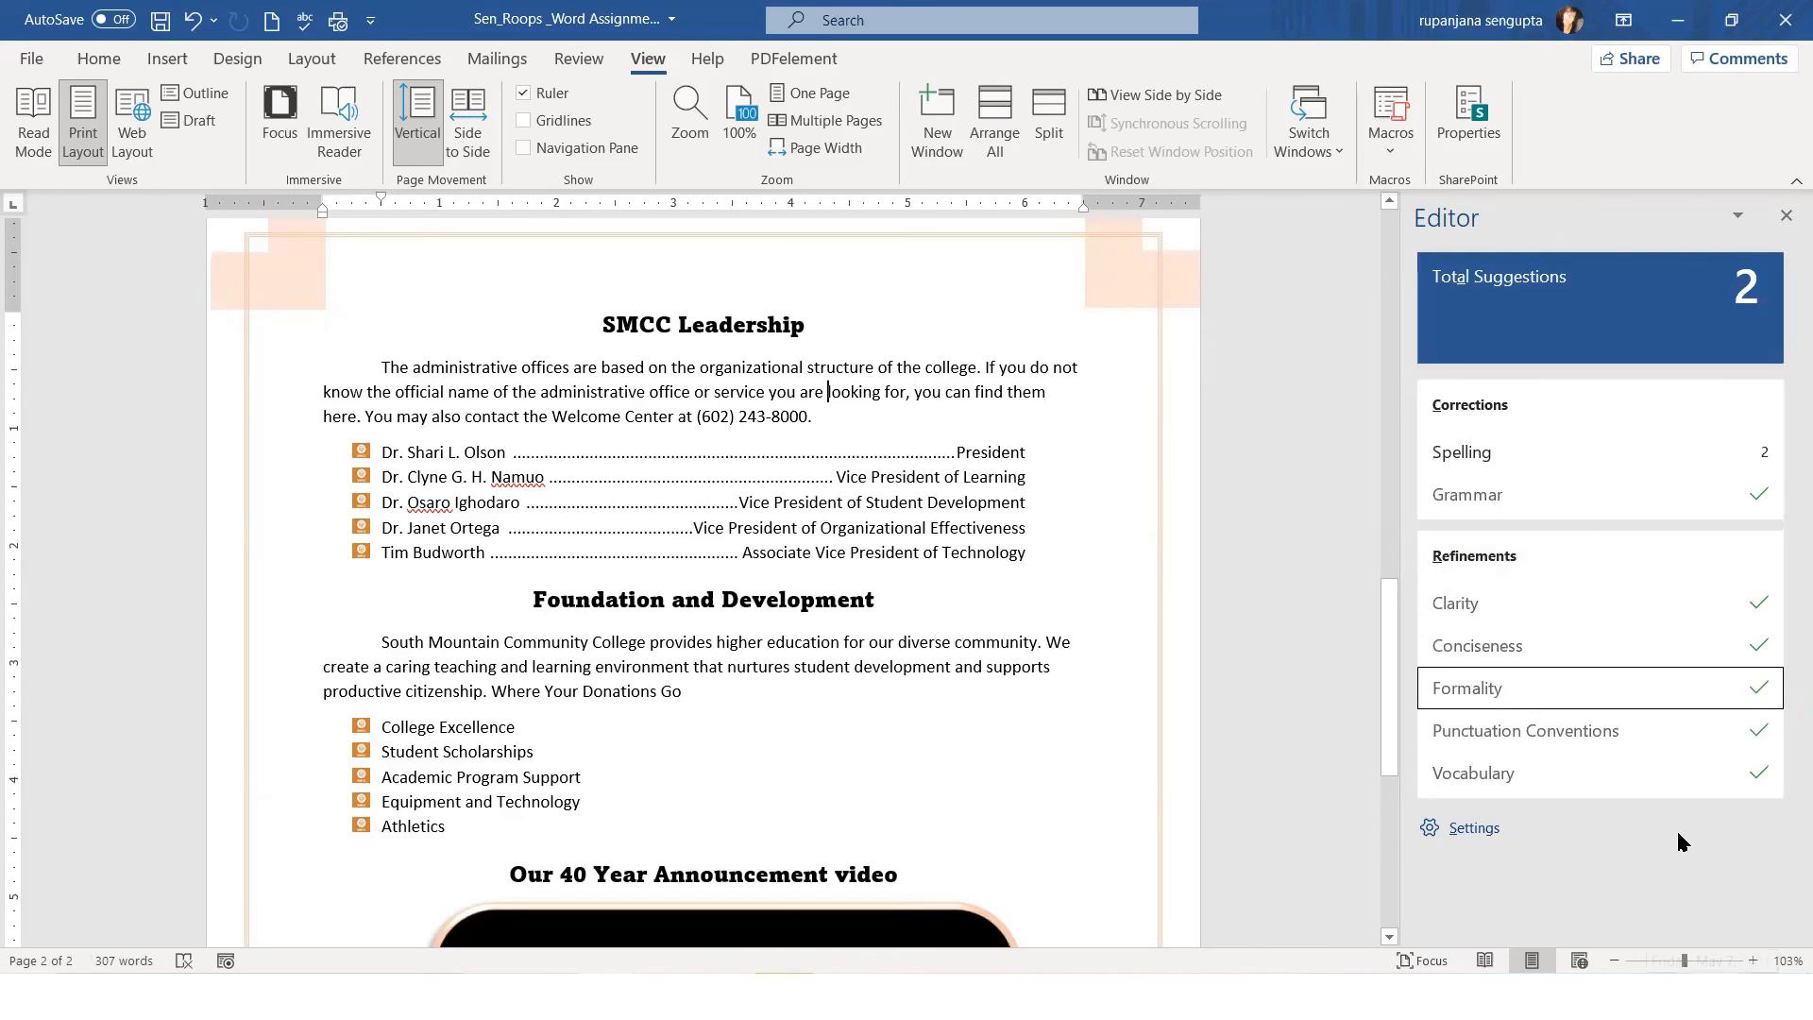
Step: Ignore all occurrences of the two names flagged as misspelled in the SMCC Leadership list, finish the review and close the Editor
click(1487, 465)
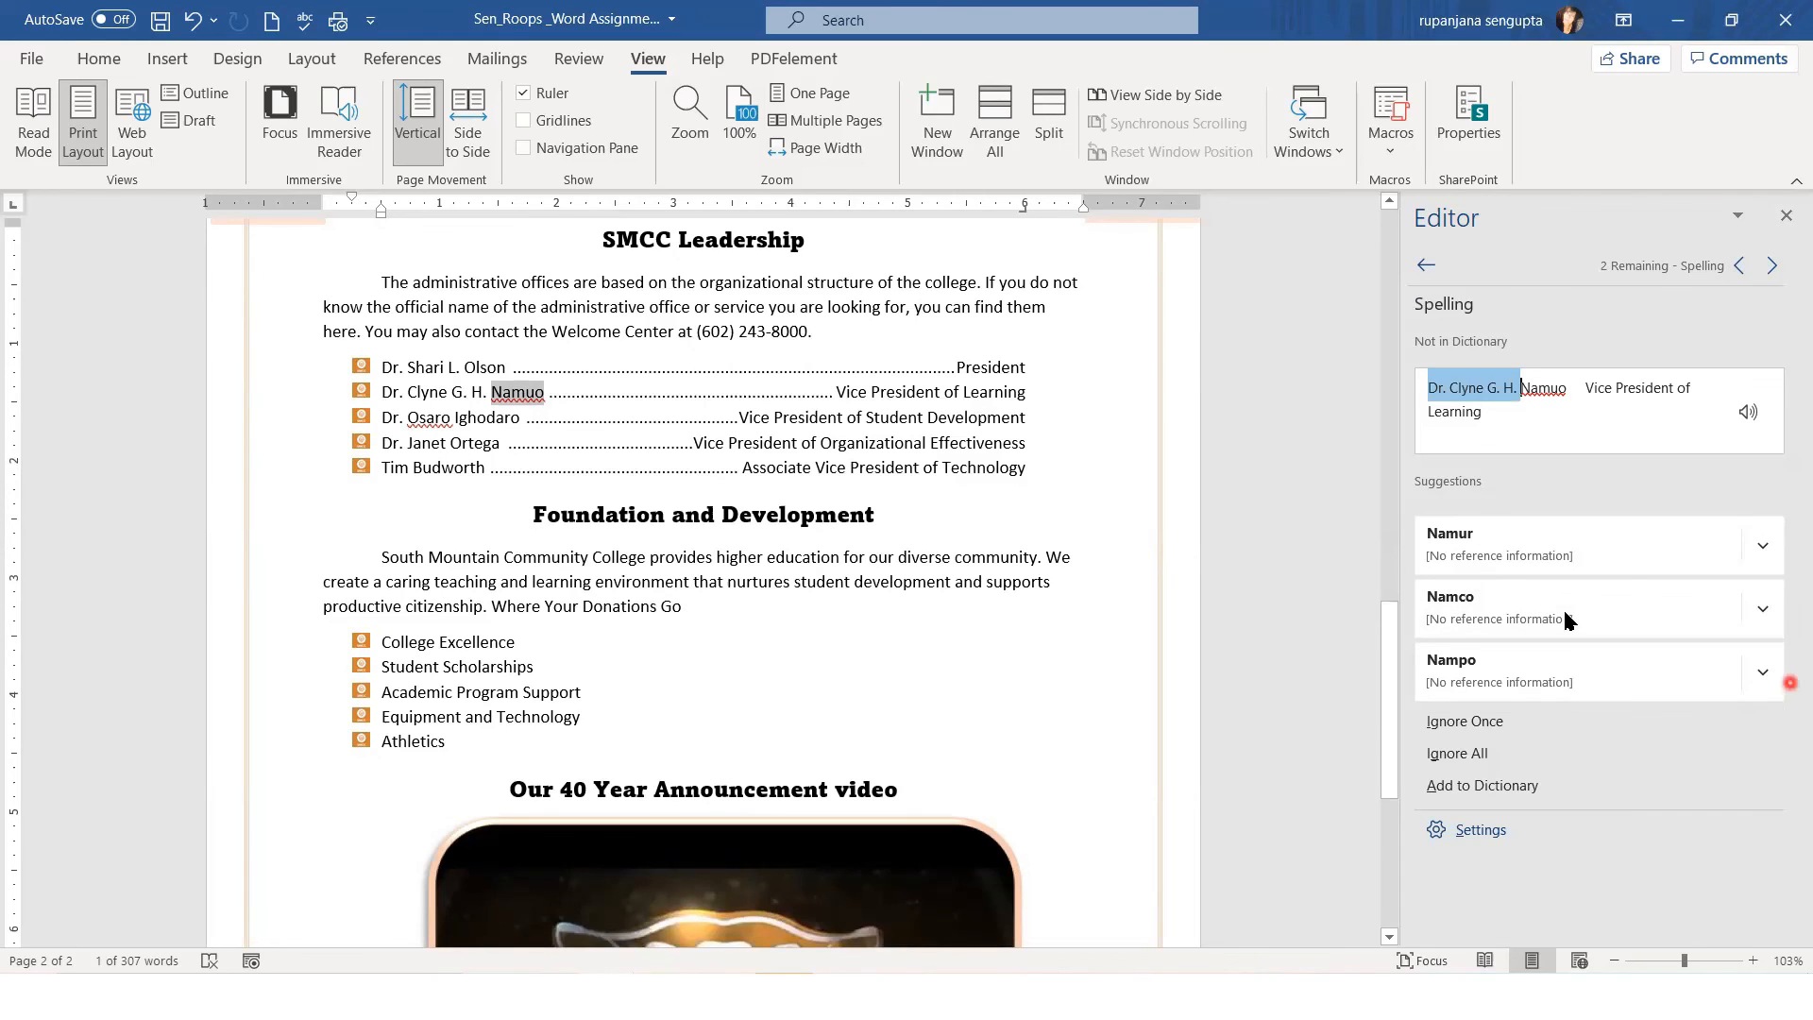
click(1586, 767)
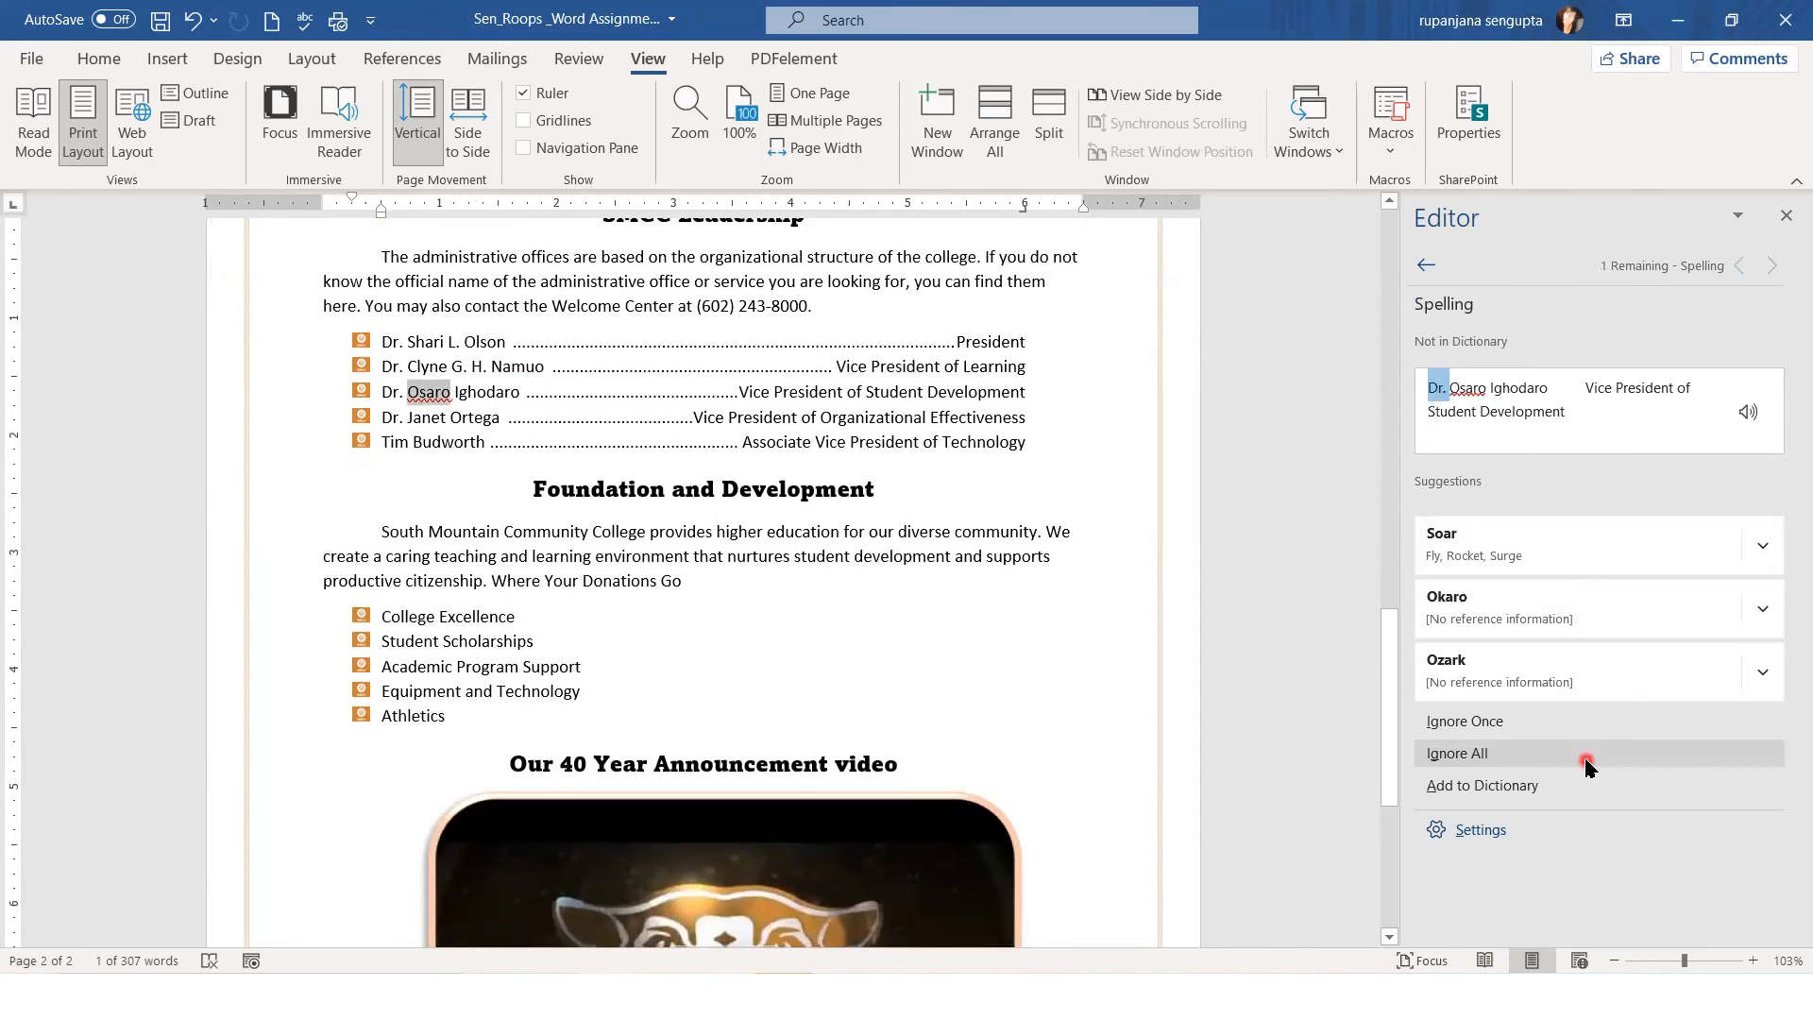
click(1586, 761)
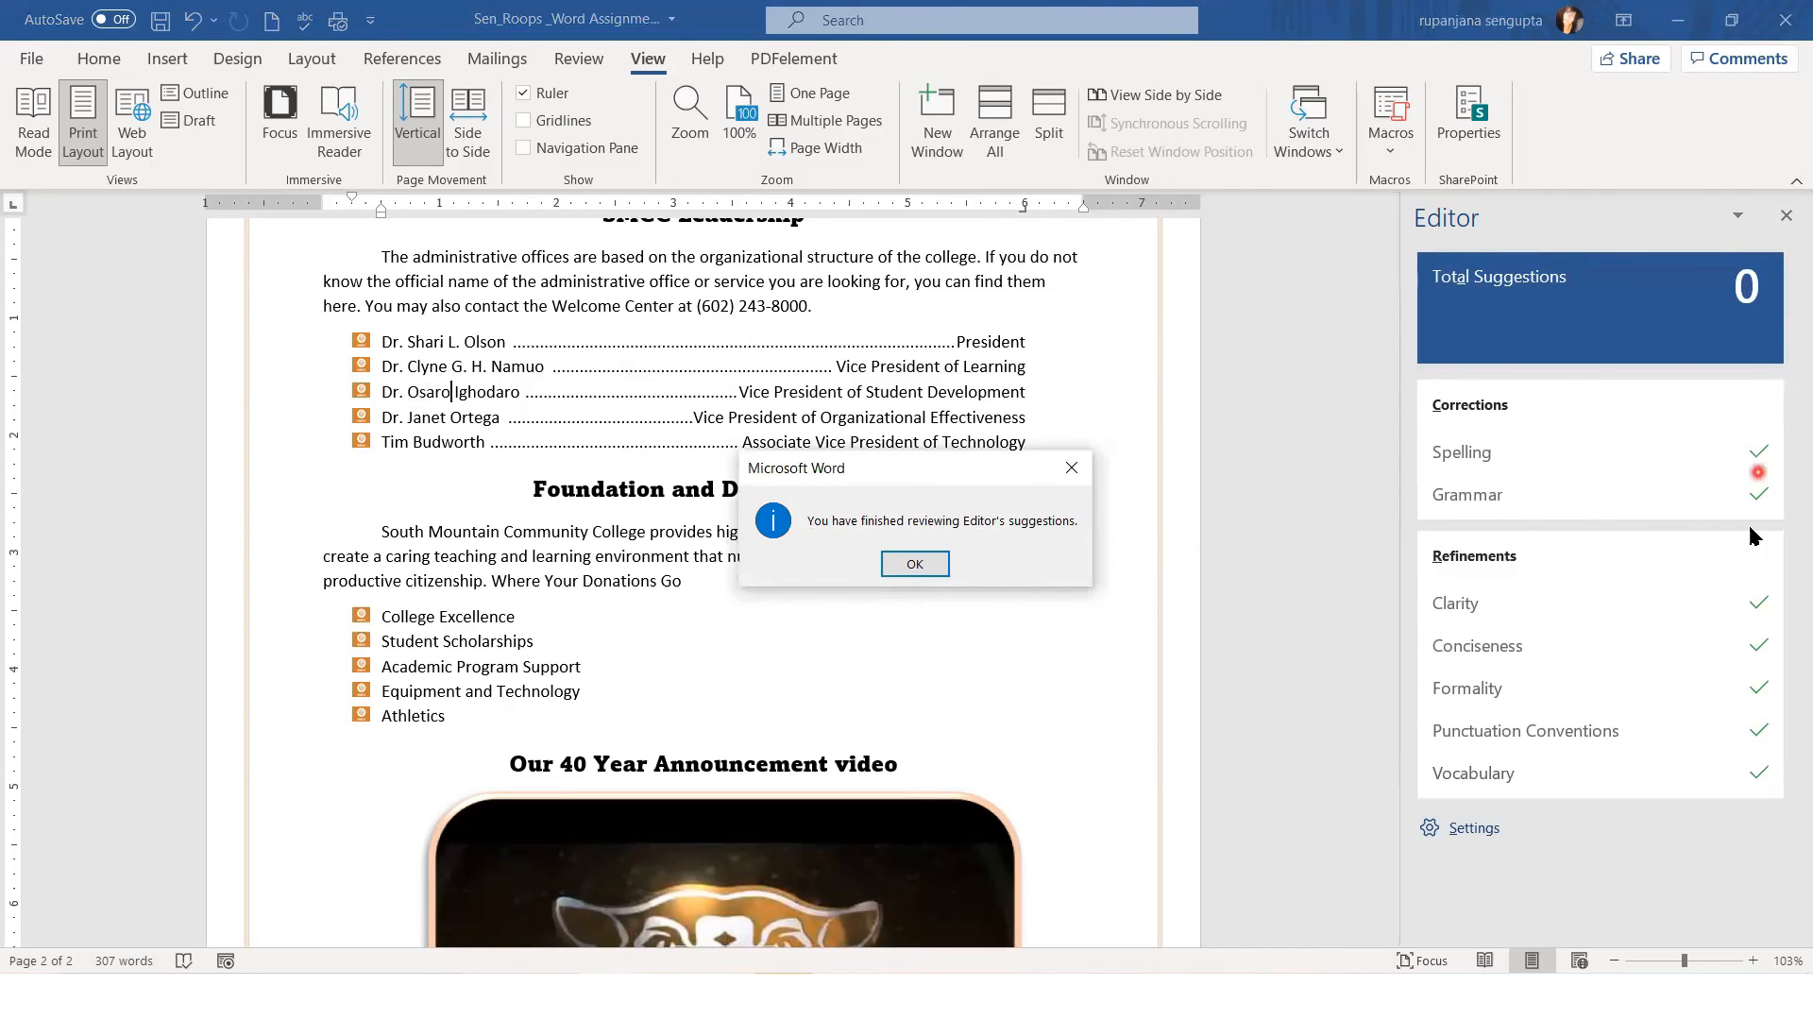
click(902, 567)
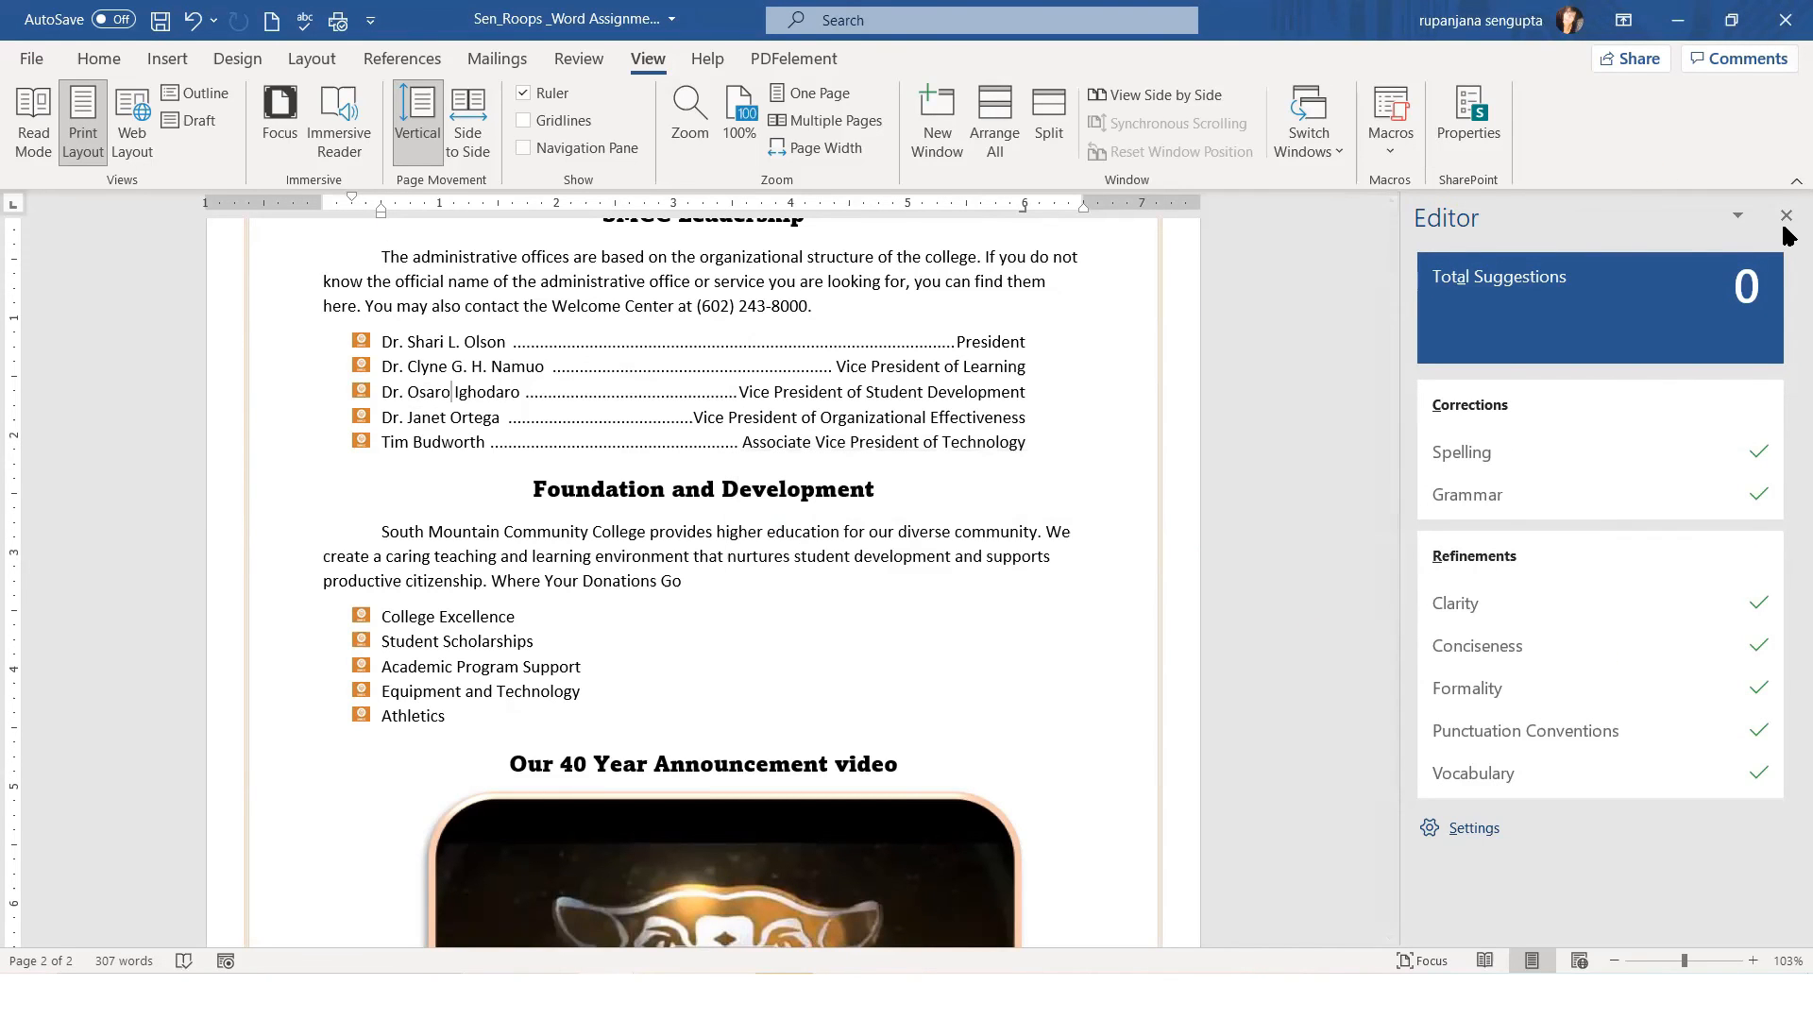
click(1786, 216)
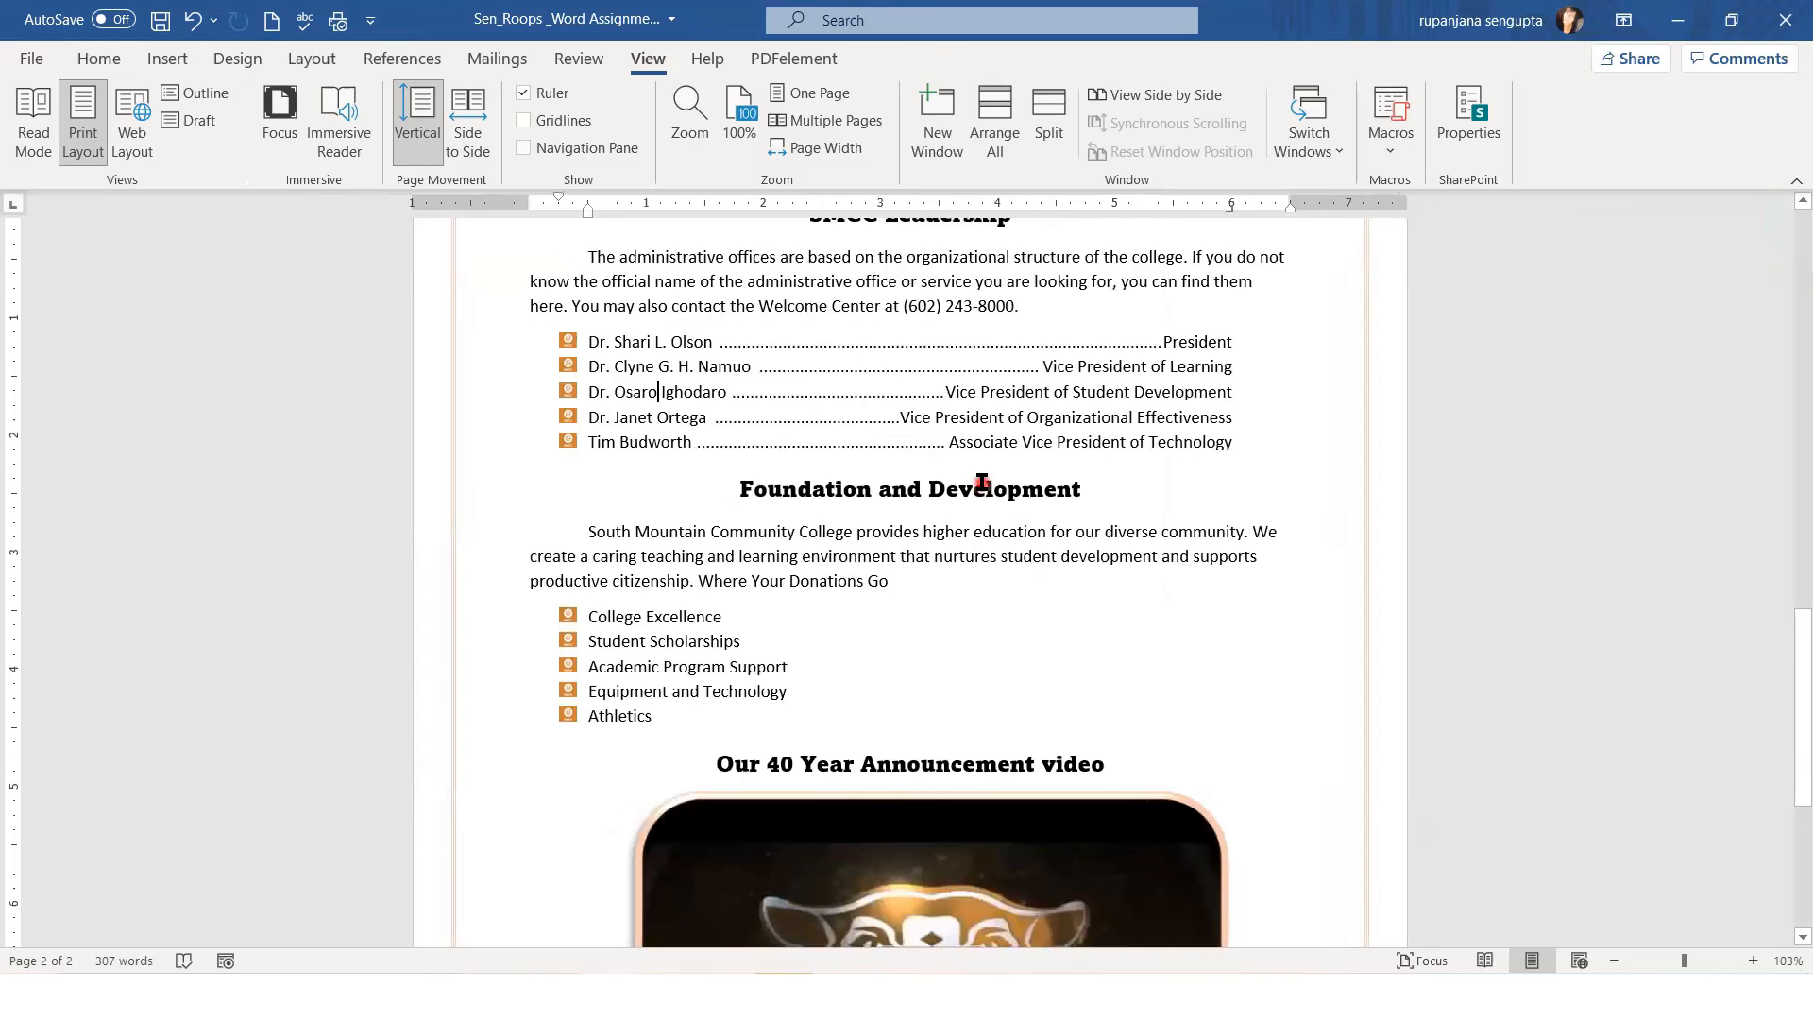
scroll(982, 482, down, 8)
scroll(982, 482, up, 5)
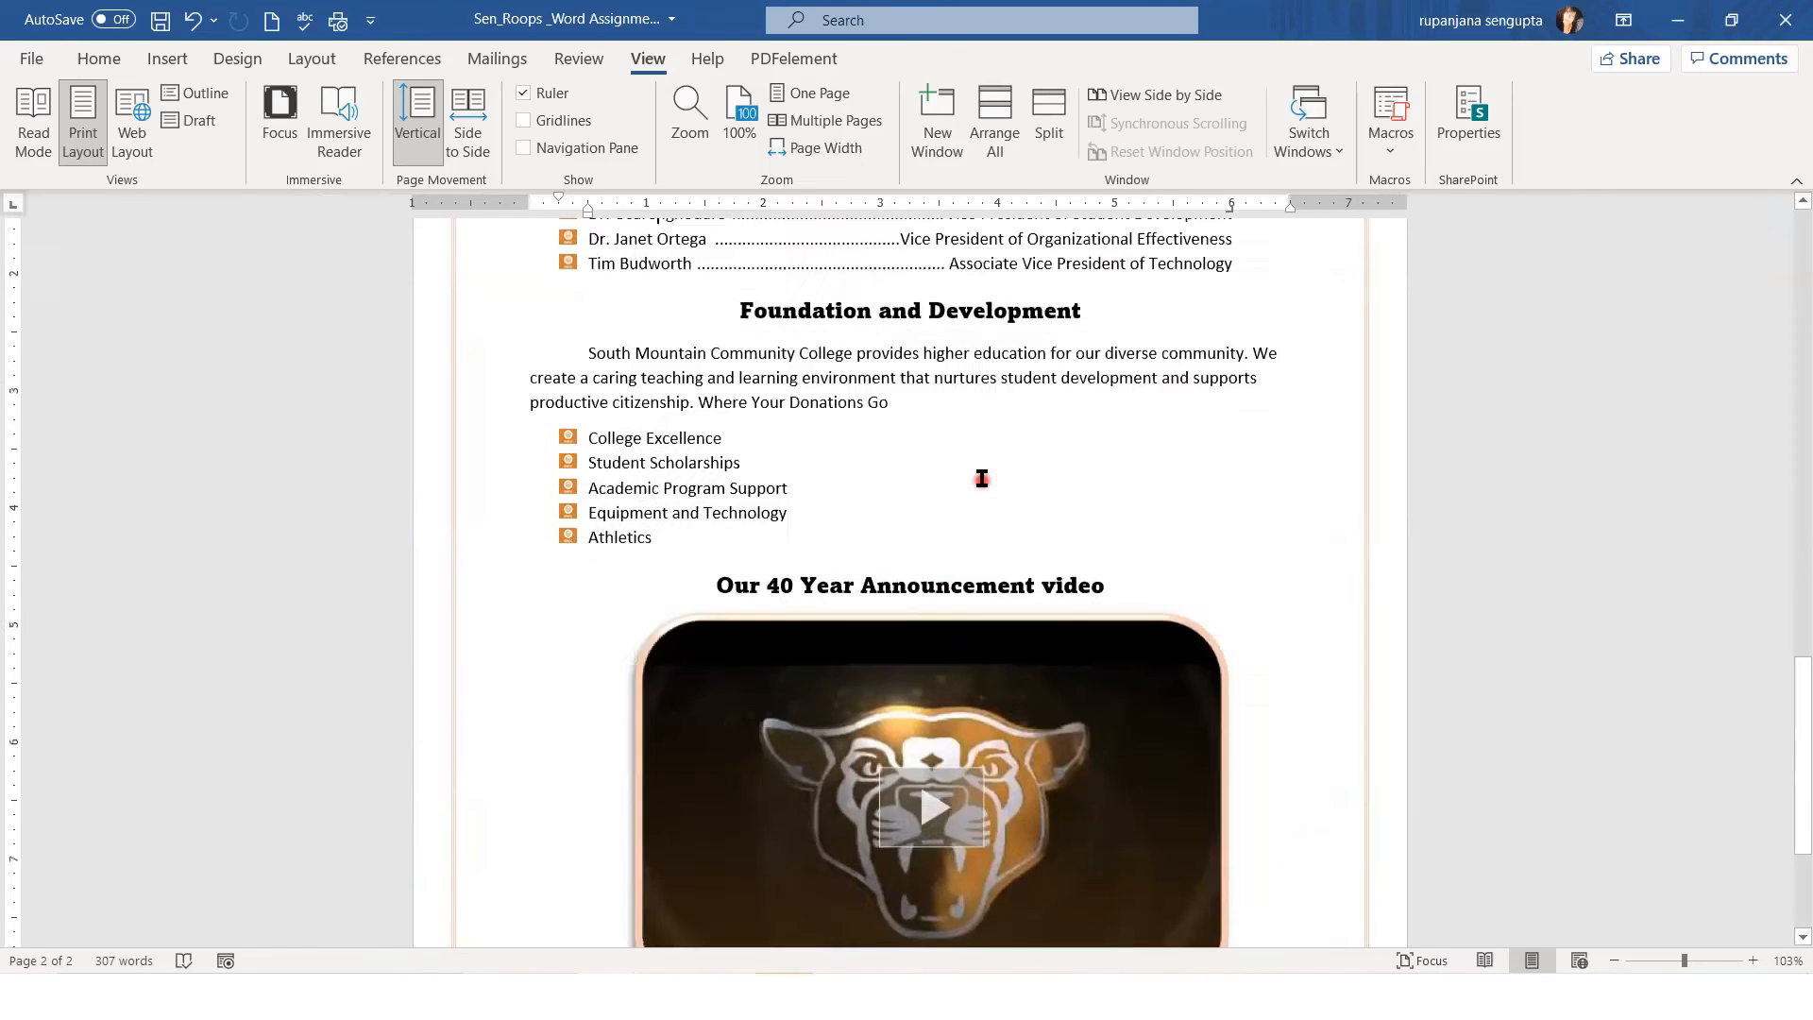
scroll(982, 479, up, 15)
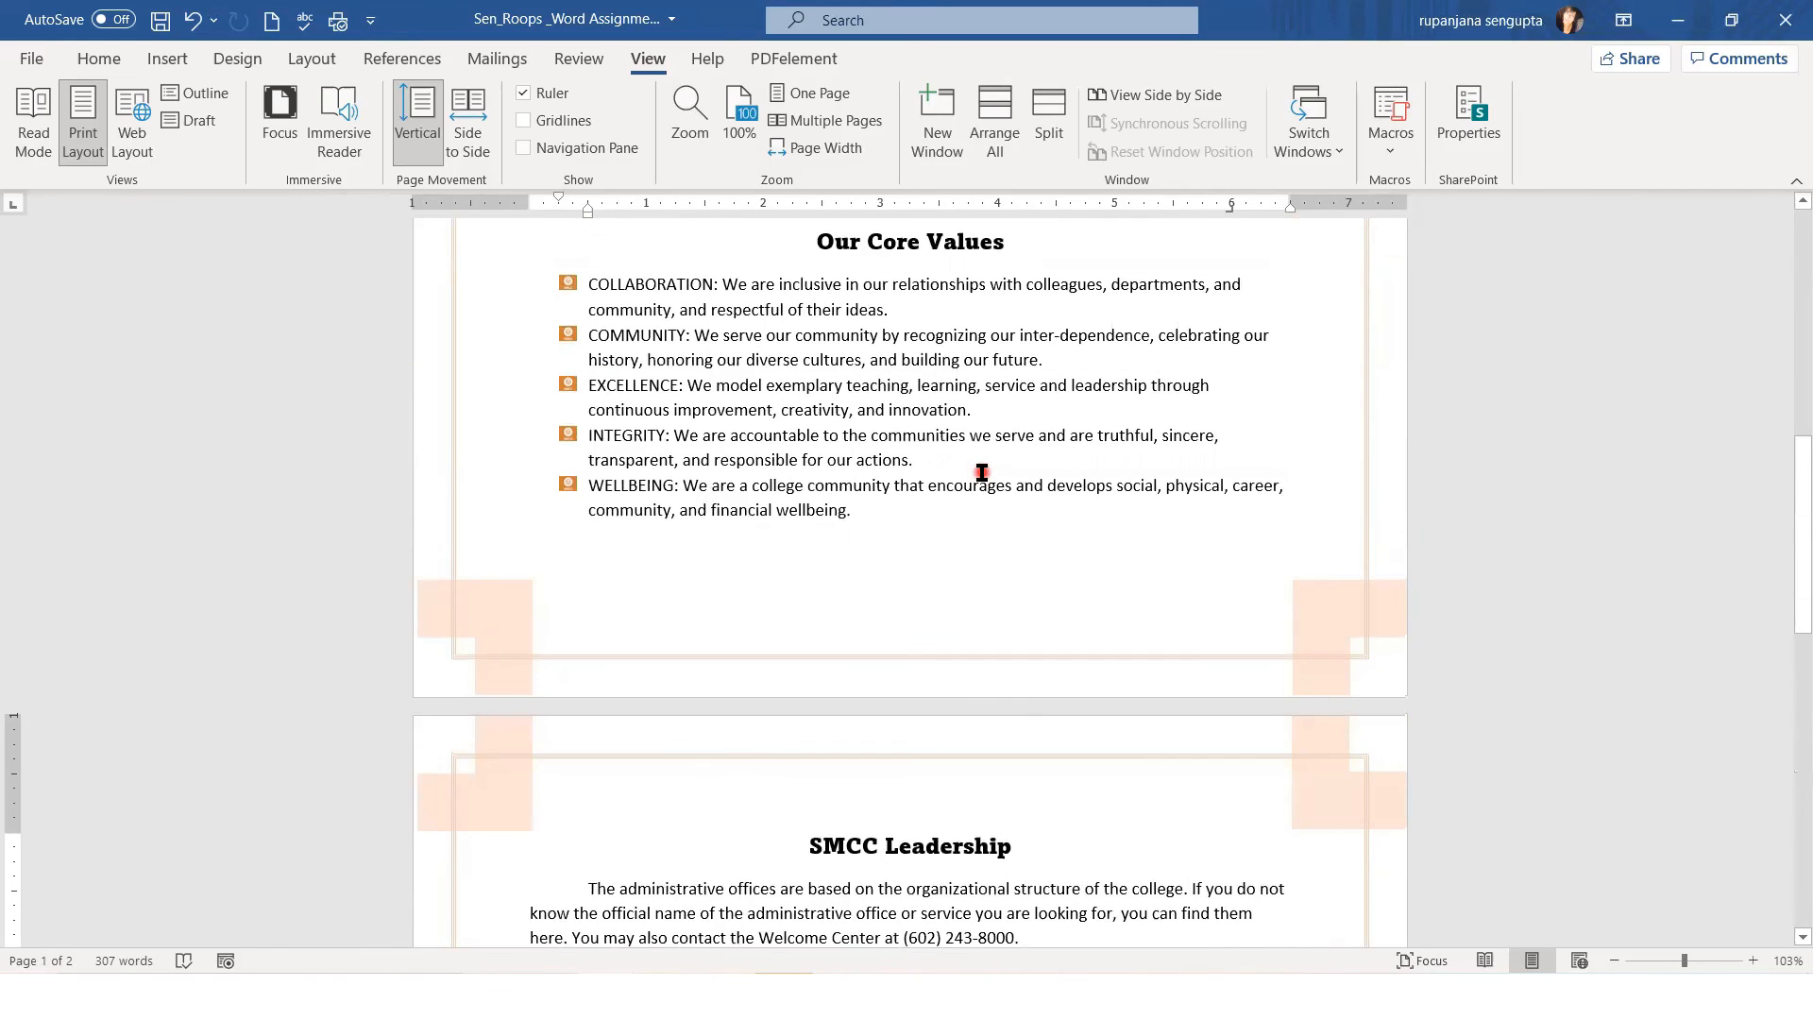
scroll(982, 472, up, 4)
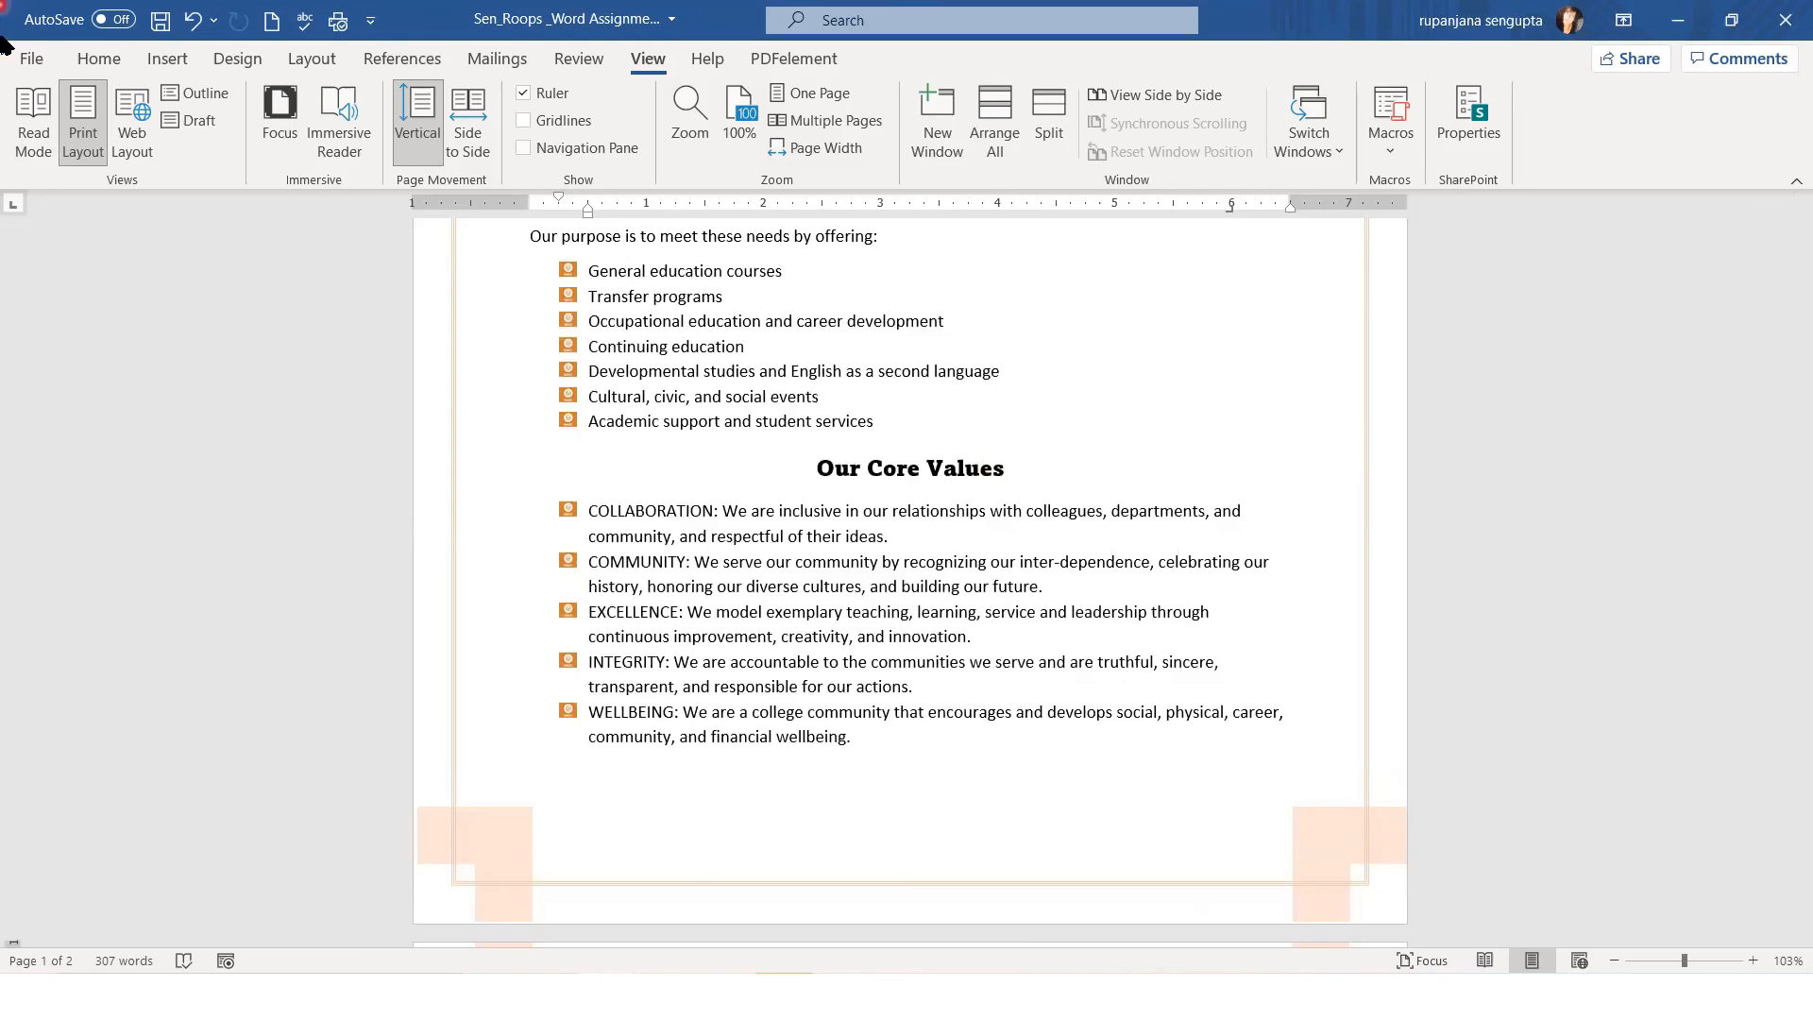
Step: Add the tag "Word Assignment 2 About Us" to the document properties
click(28, 59)
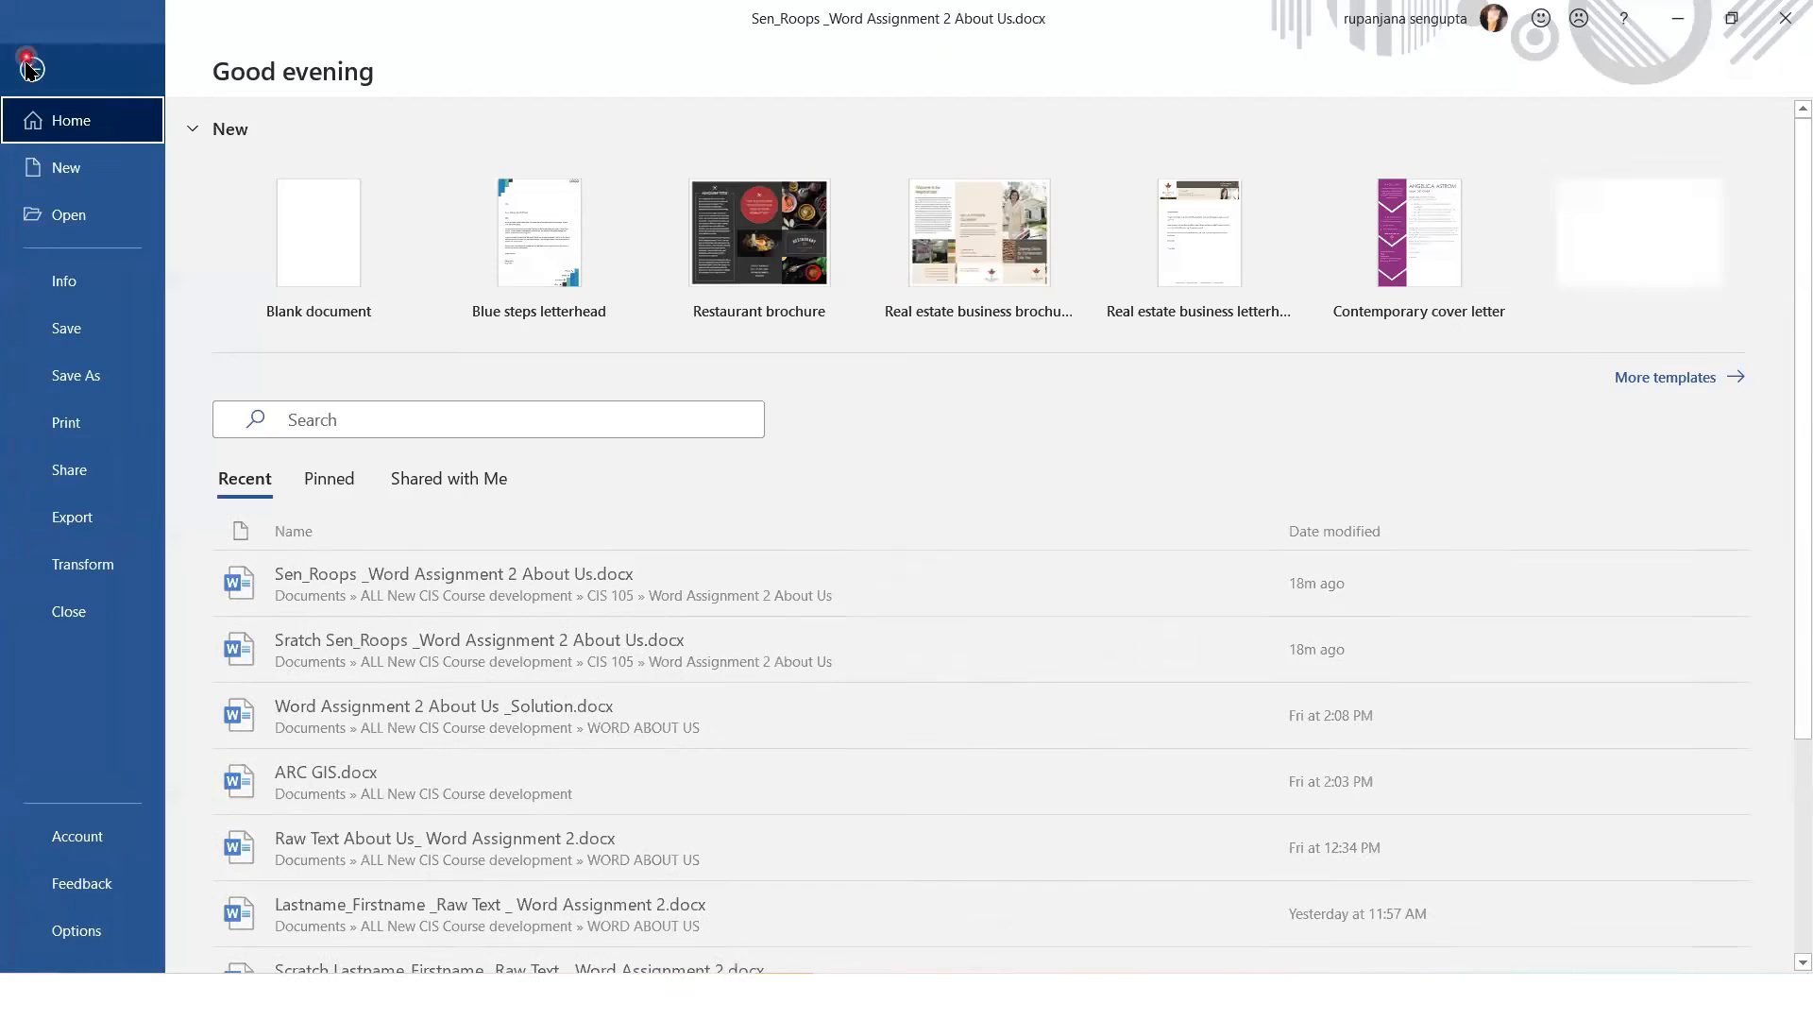
click(61, 293)
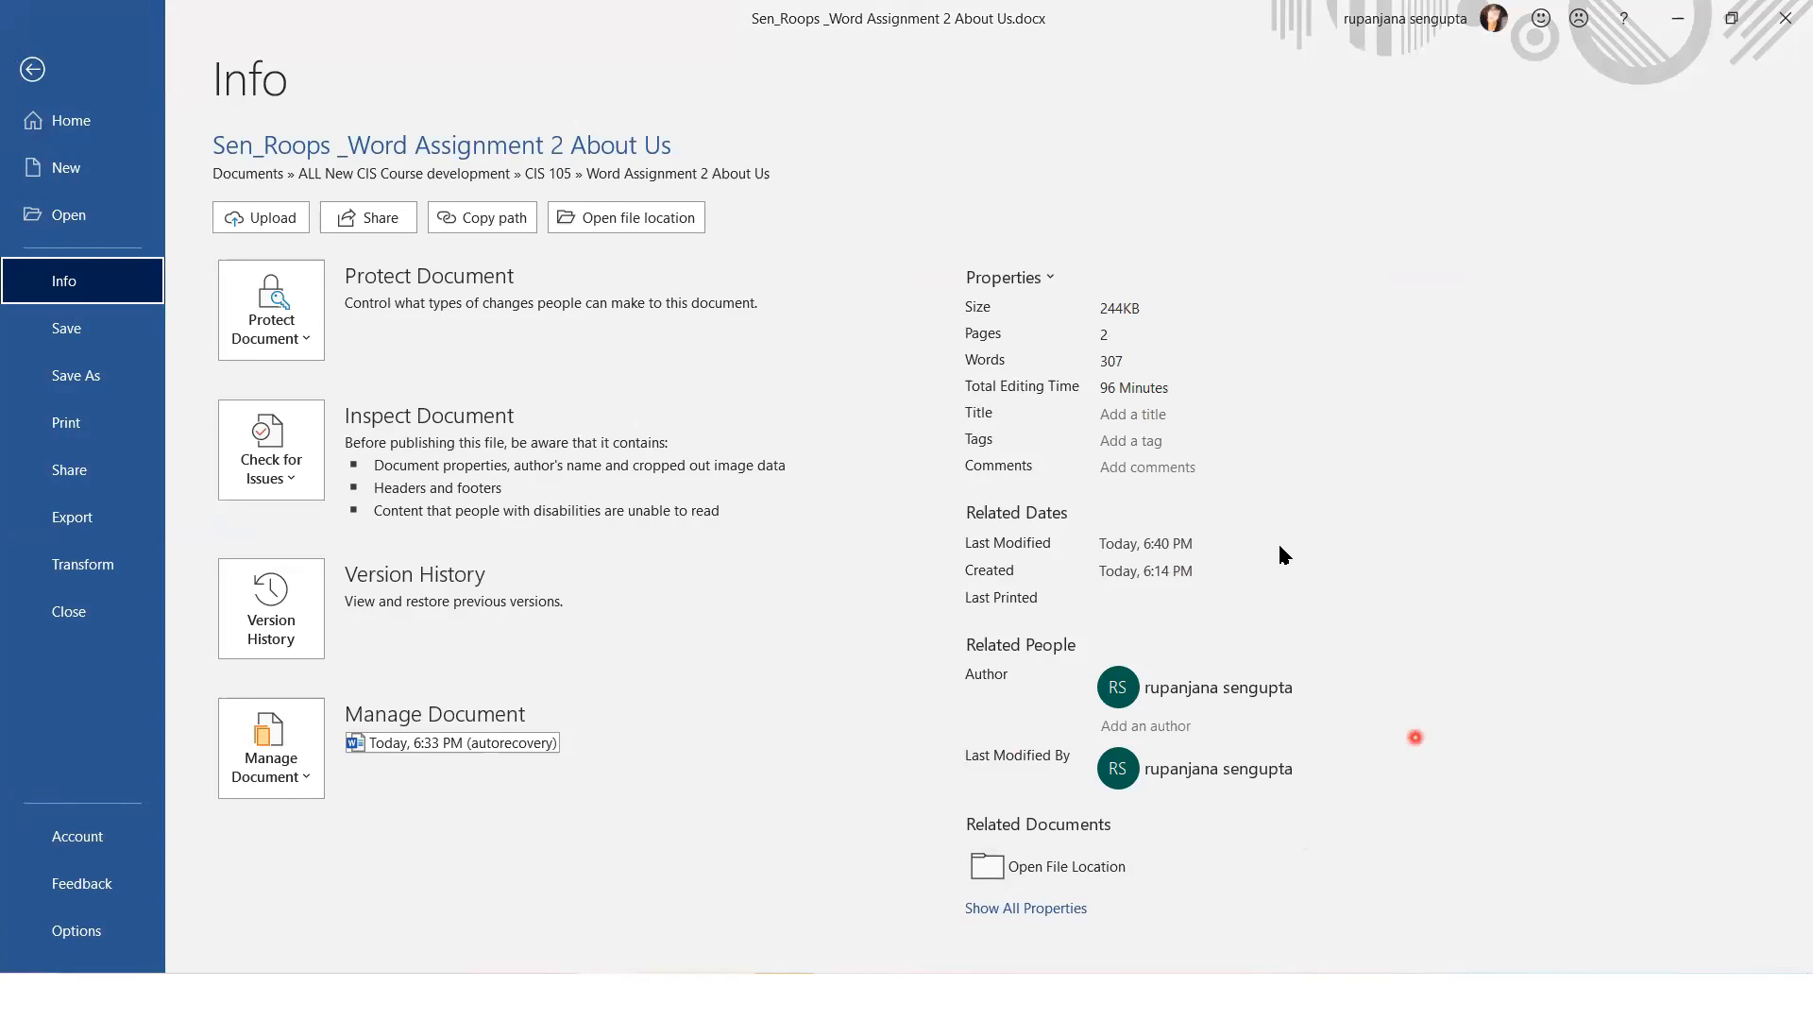
click(1098, 442)
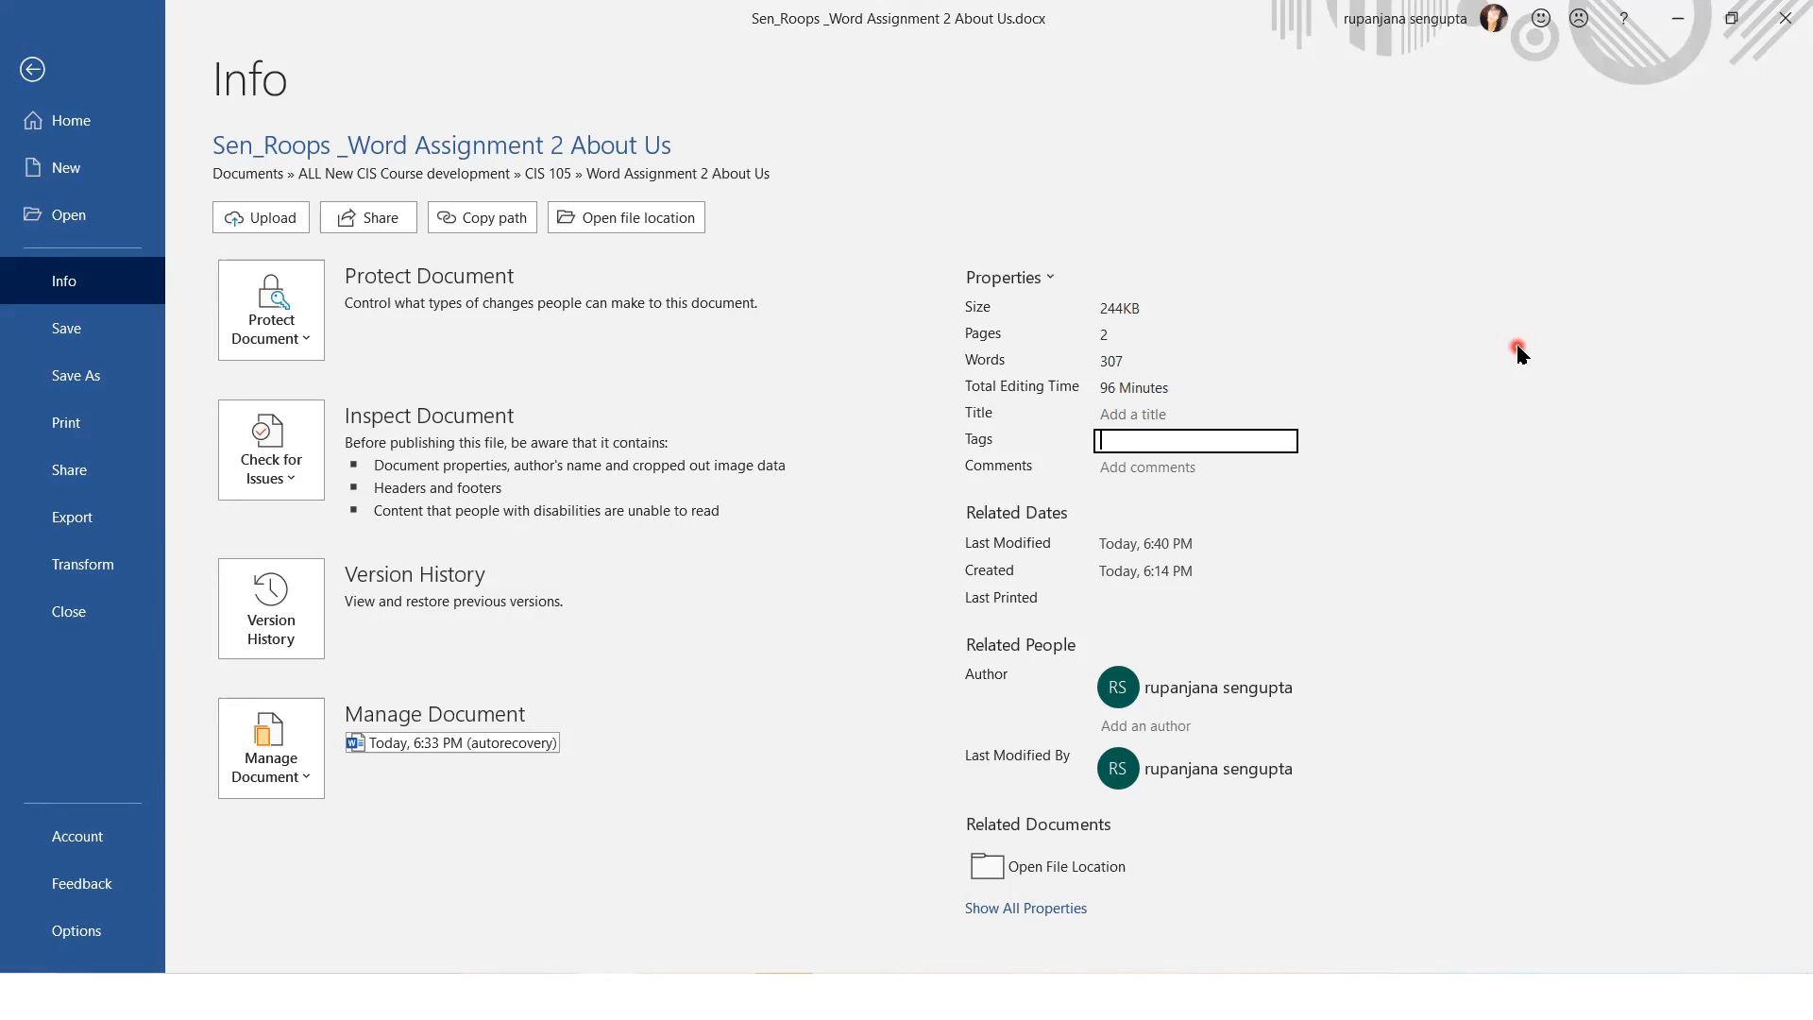
text(A)
text(Word Assignment )
text(2 About Us)
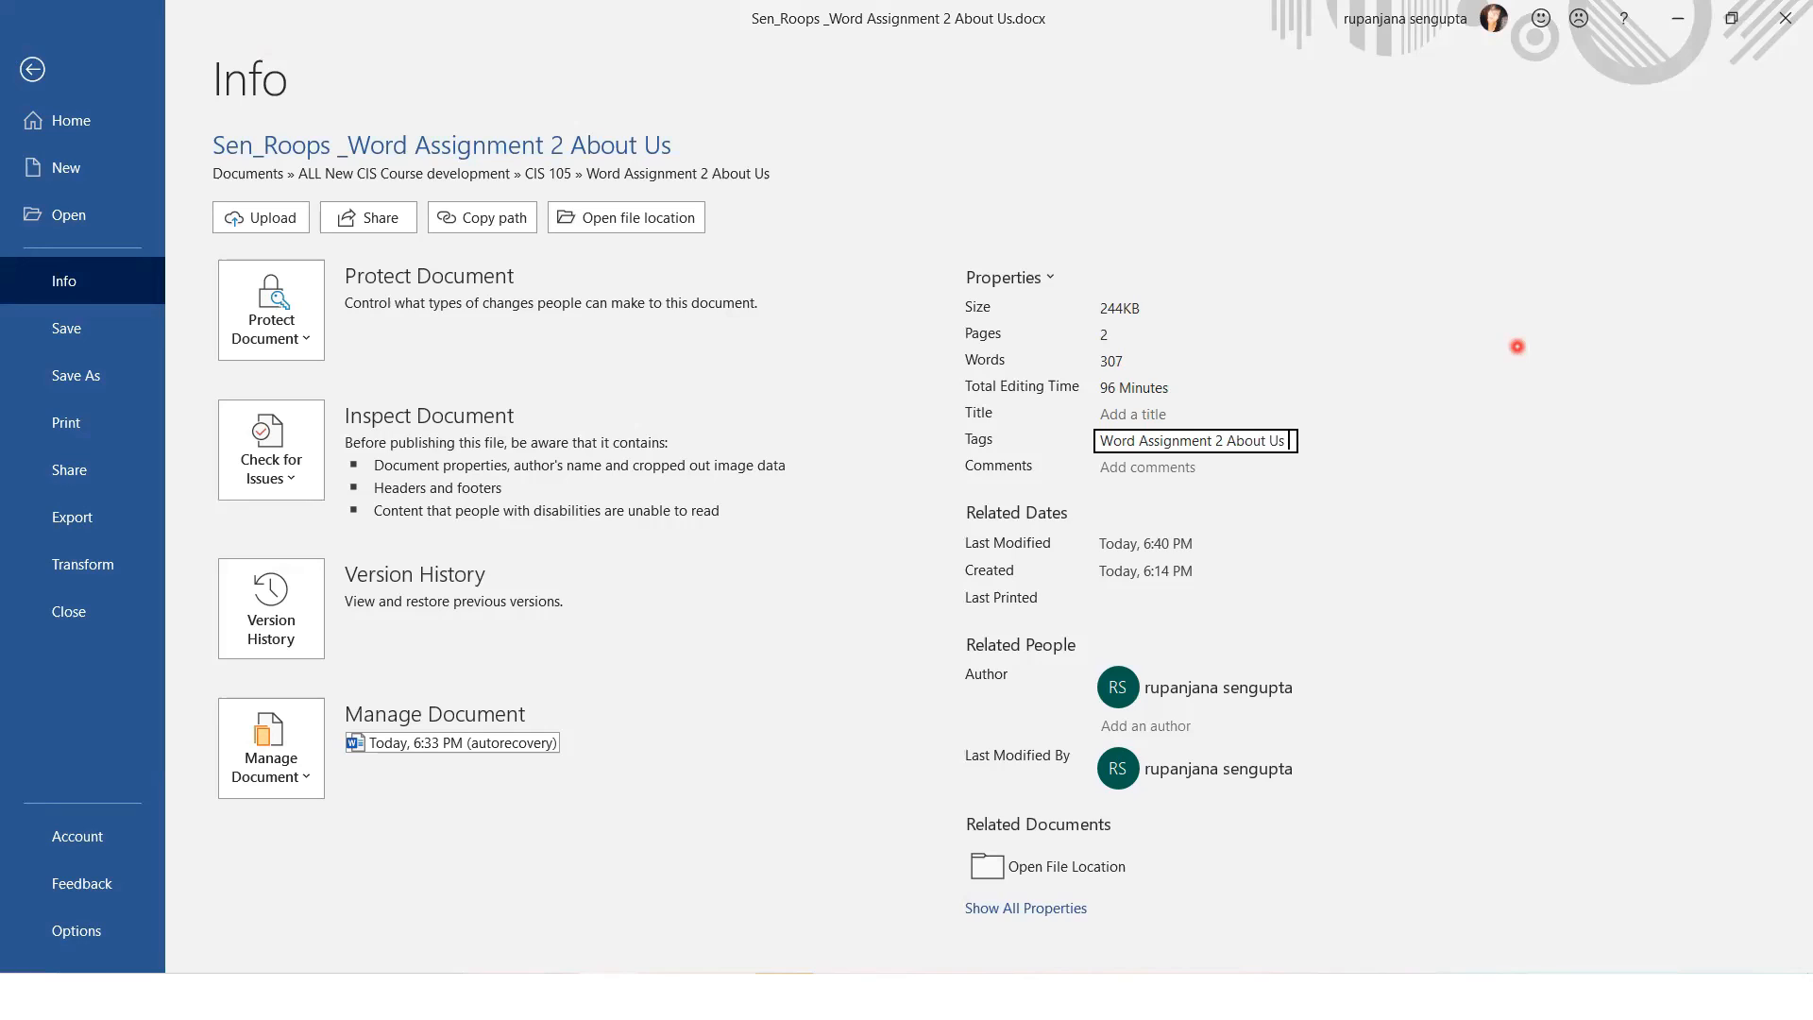
click(1506, 351)
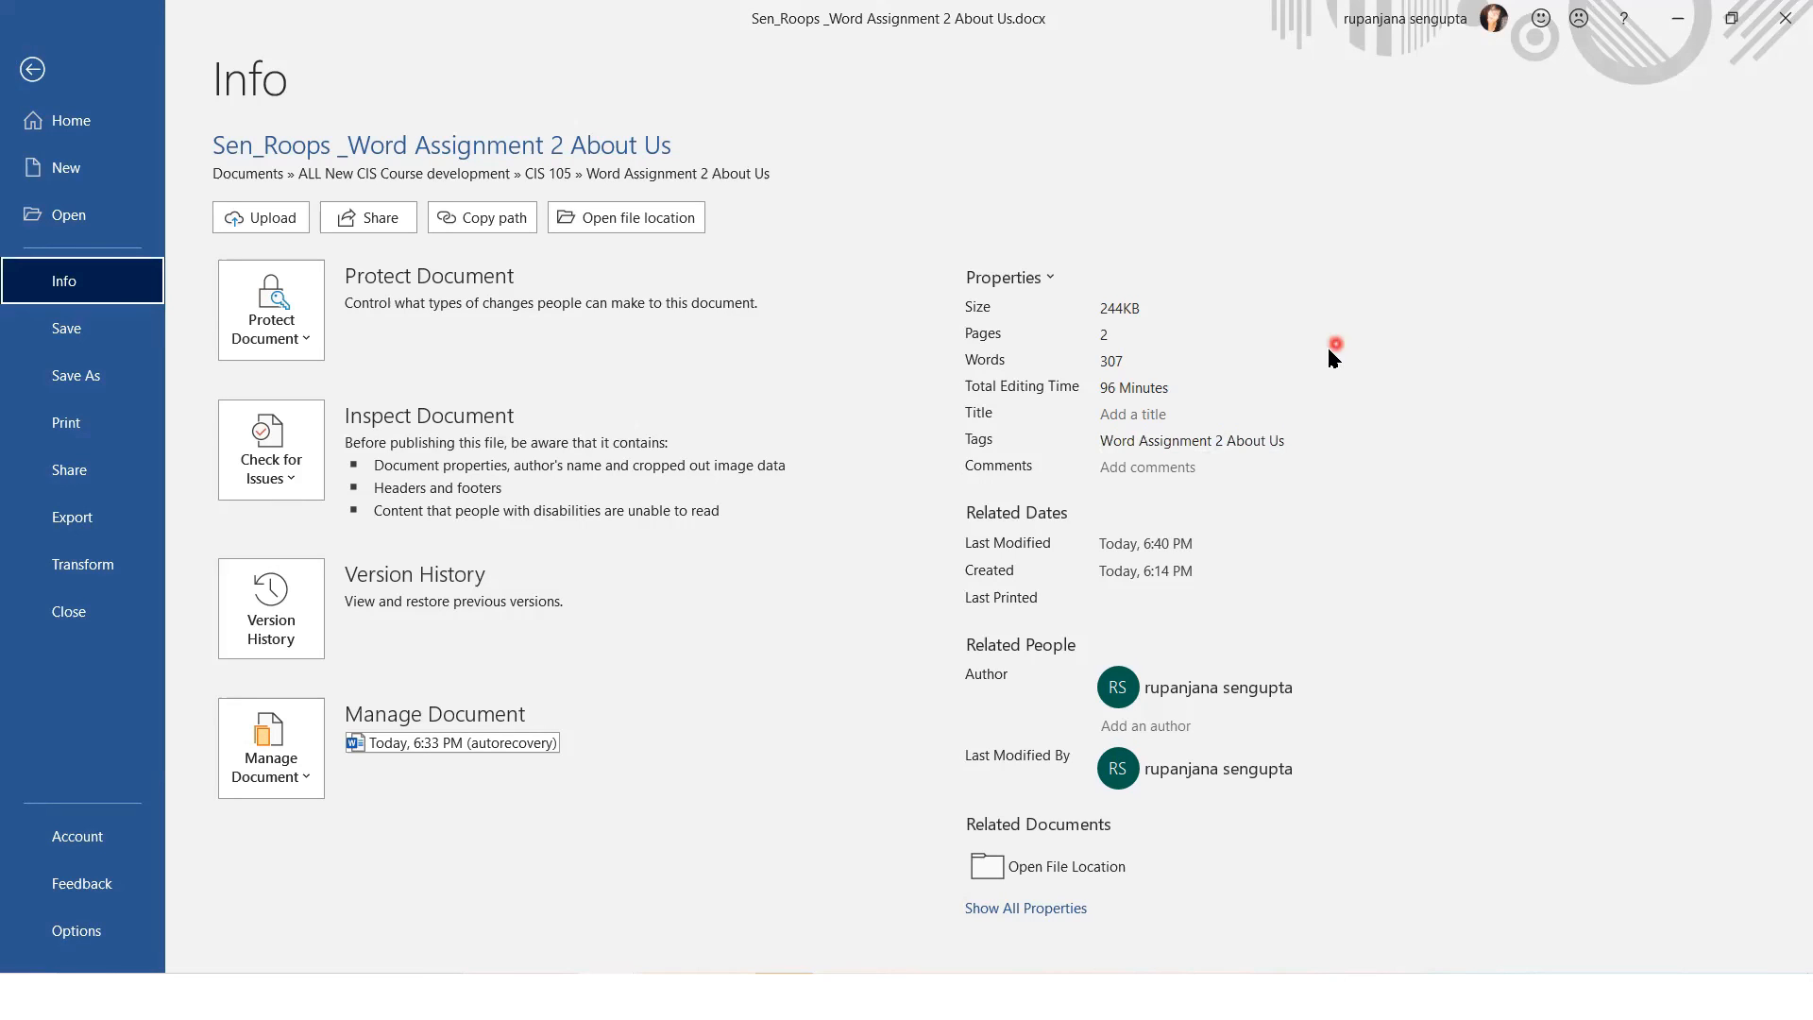
Step: Save a PDF copy of the document in the Word Assignment 2 About Us folder under the same file name, and close the opened PDF
click(31, 84)
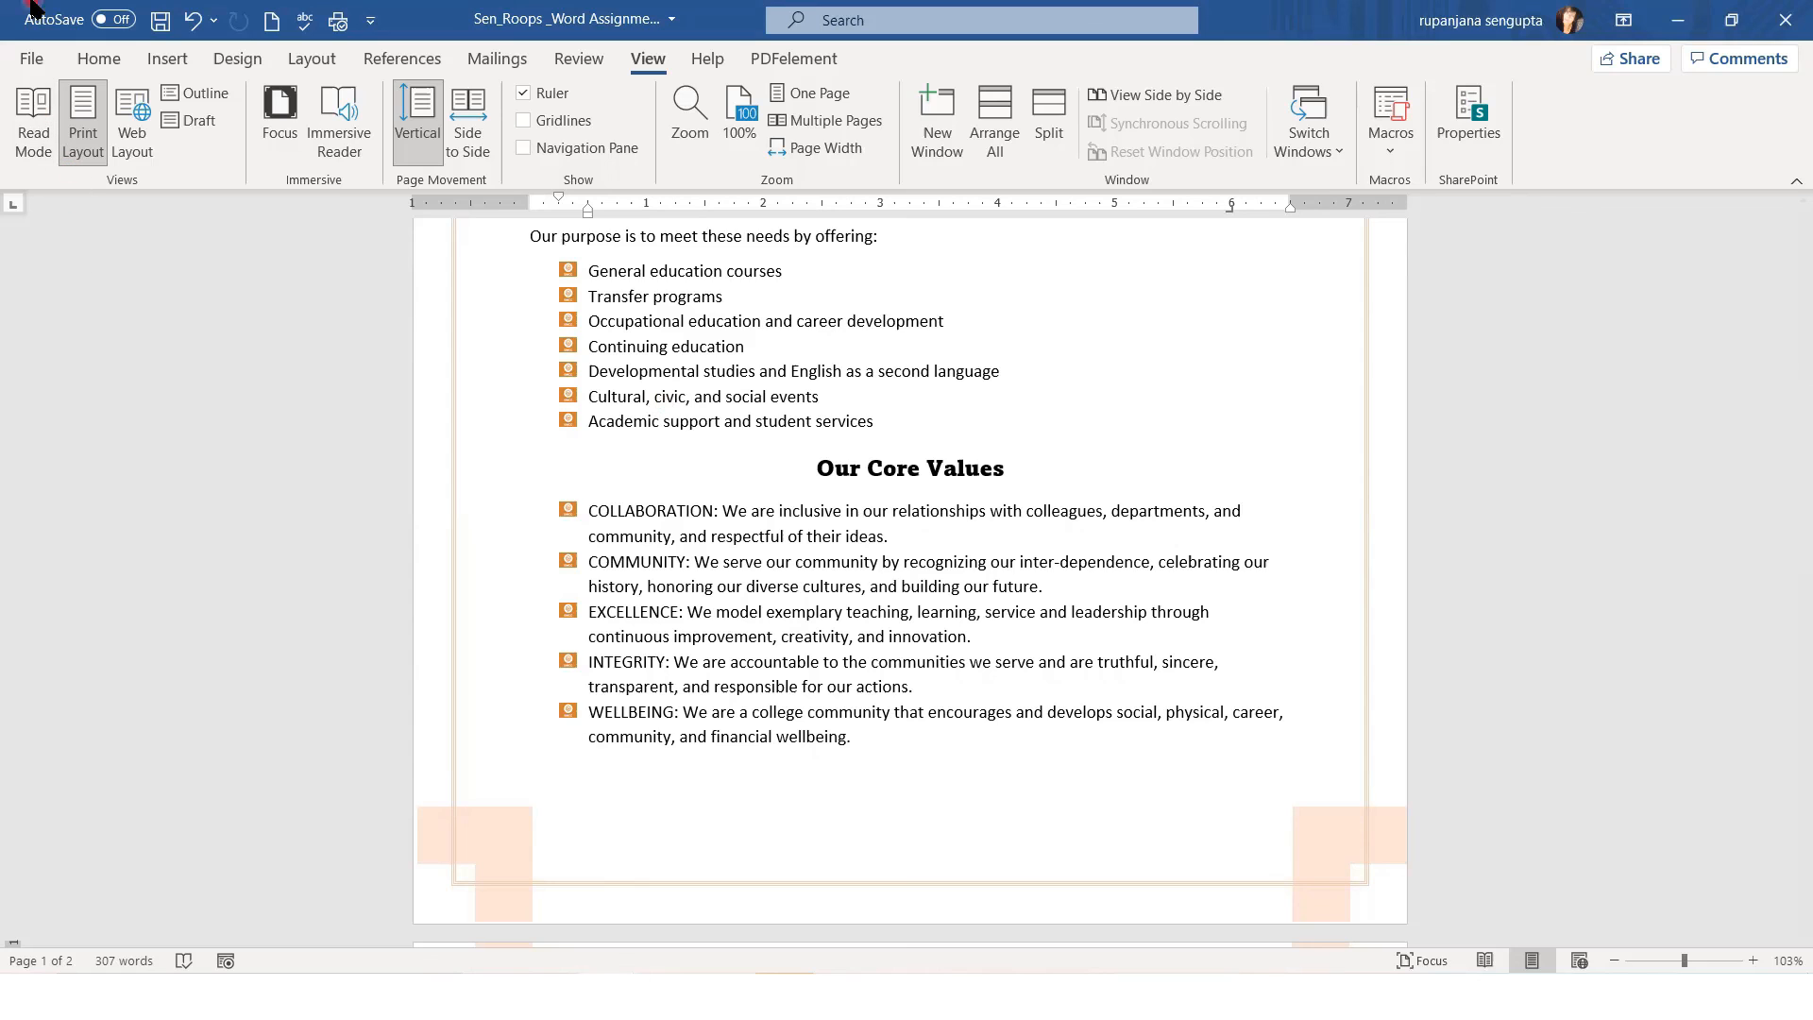
click(31, 61)
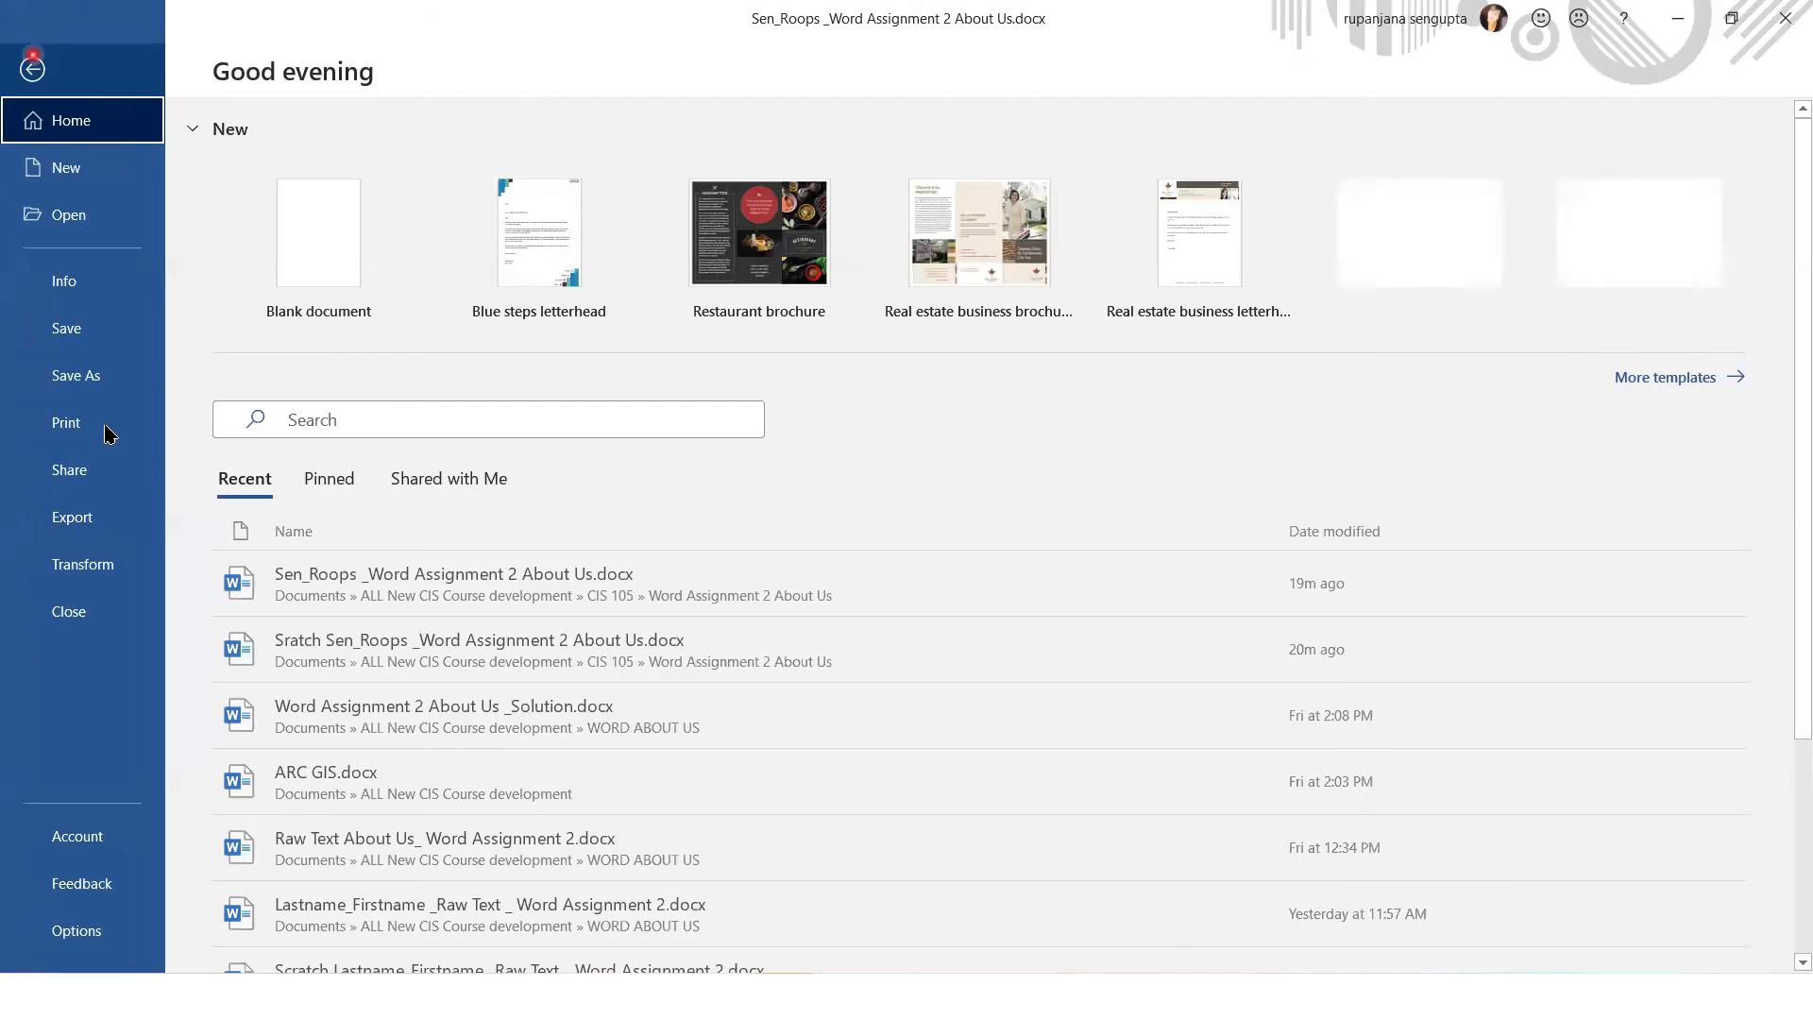
click(76, 375)
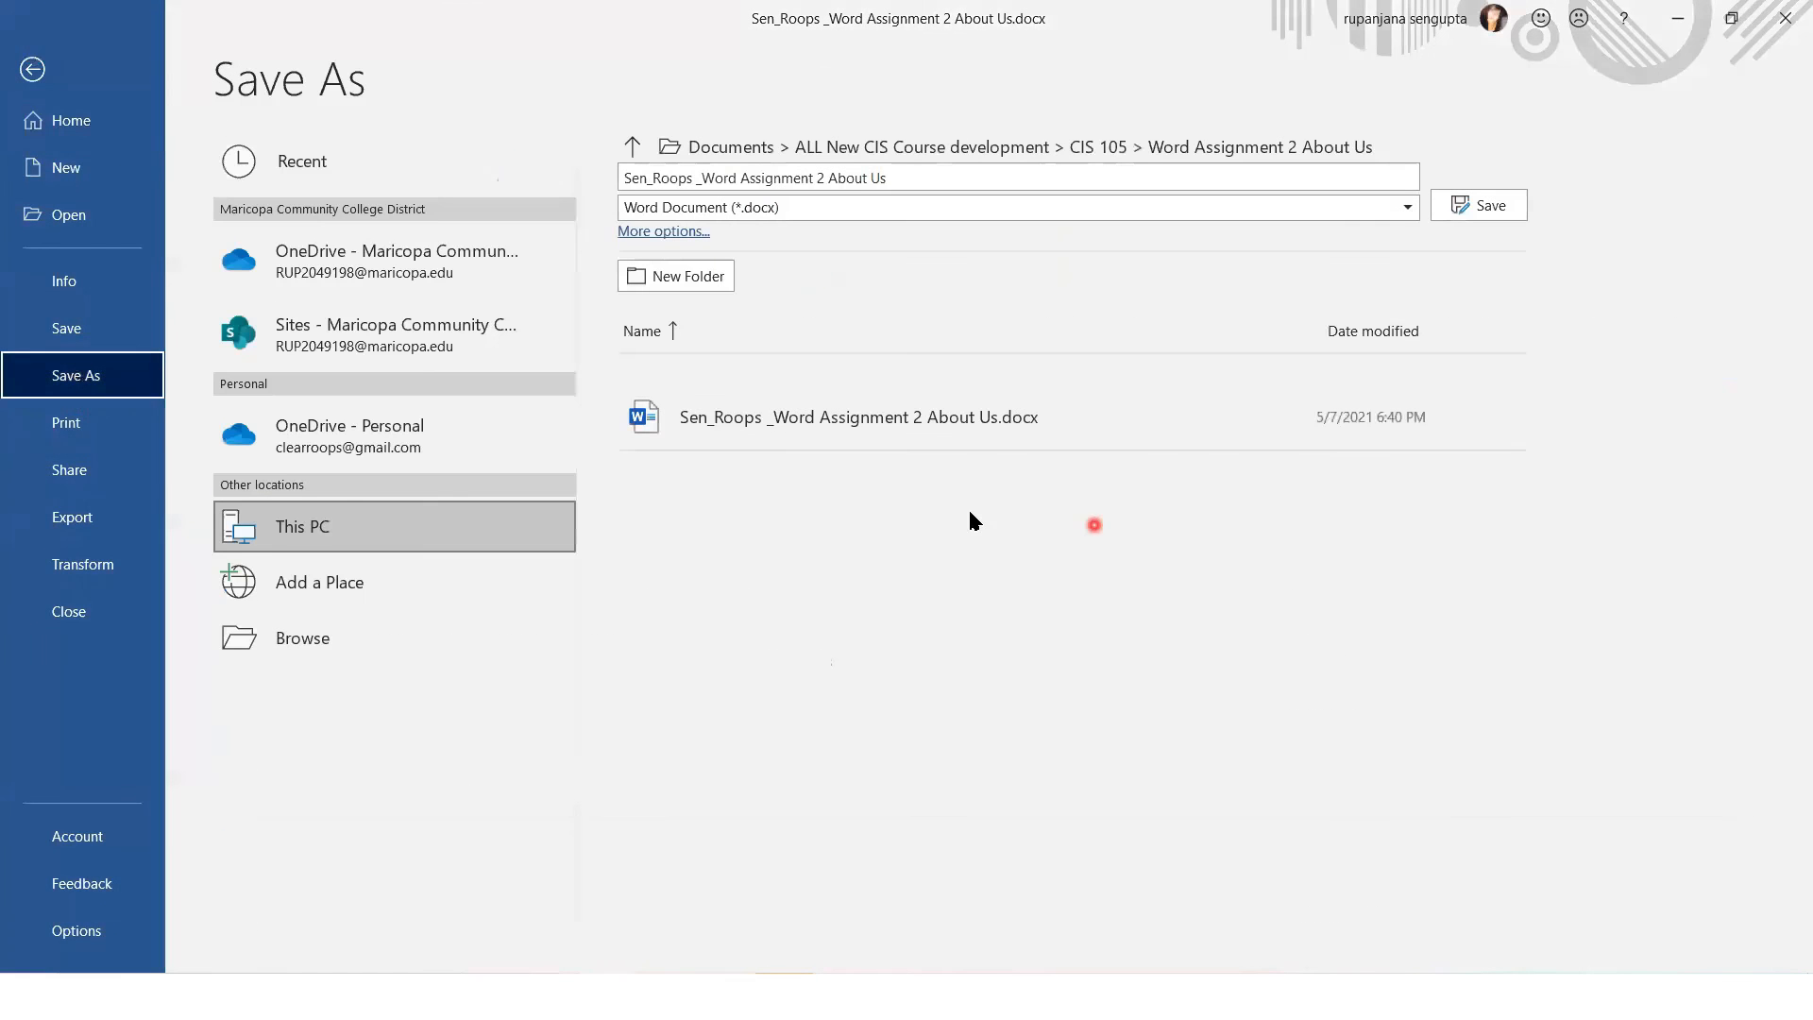
double_click(349, 514)
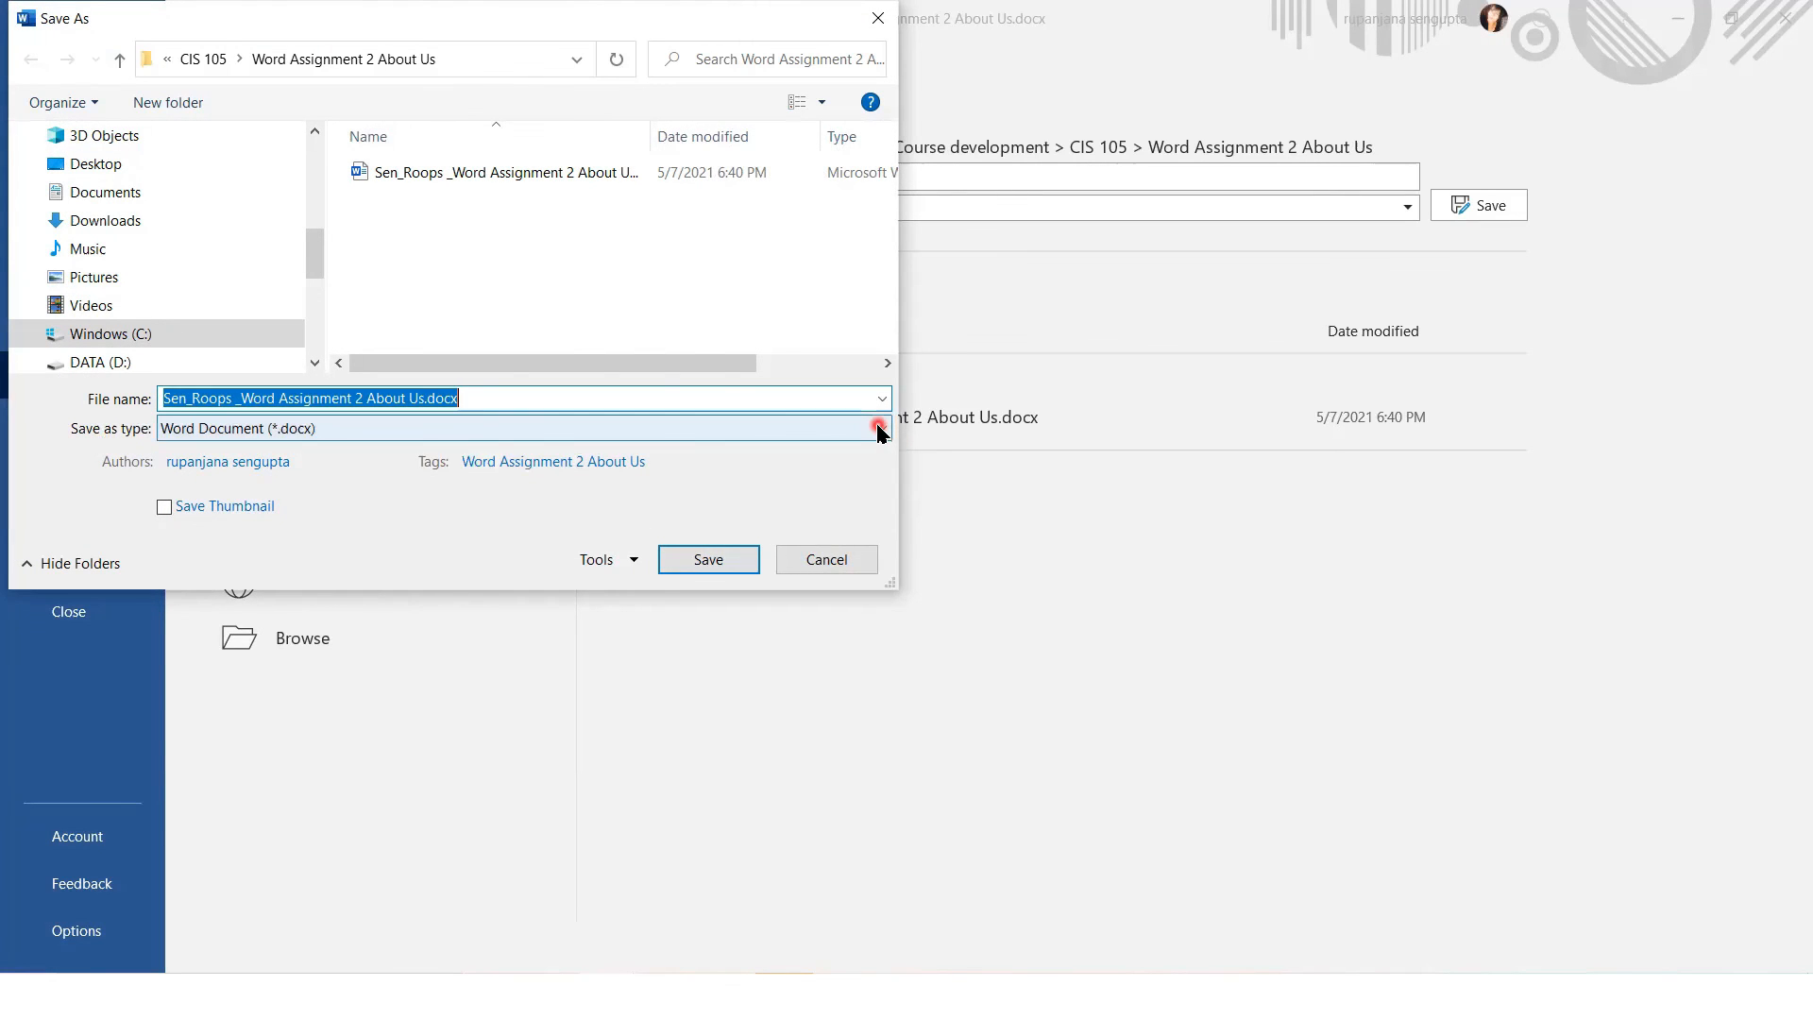
click(877, 429)
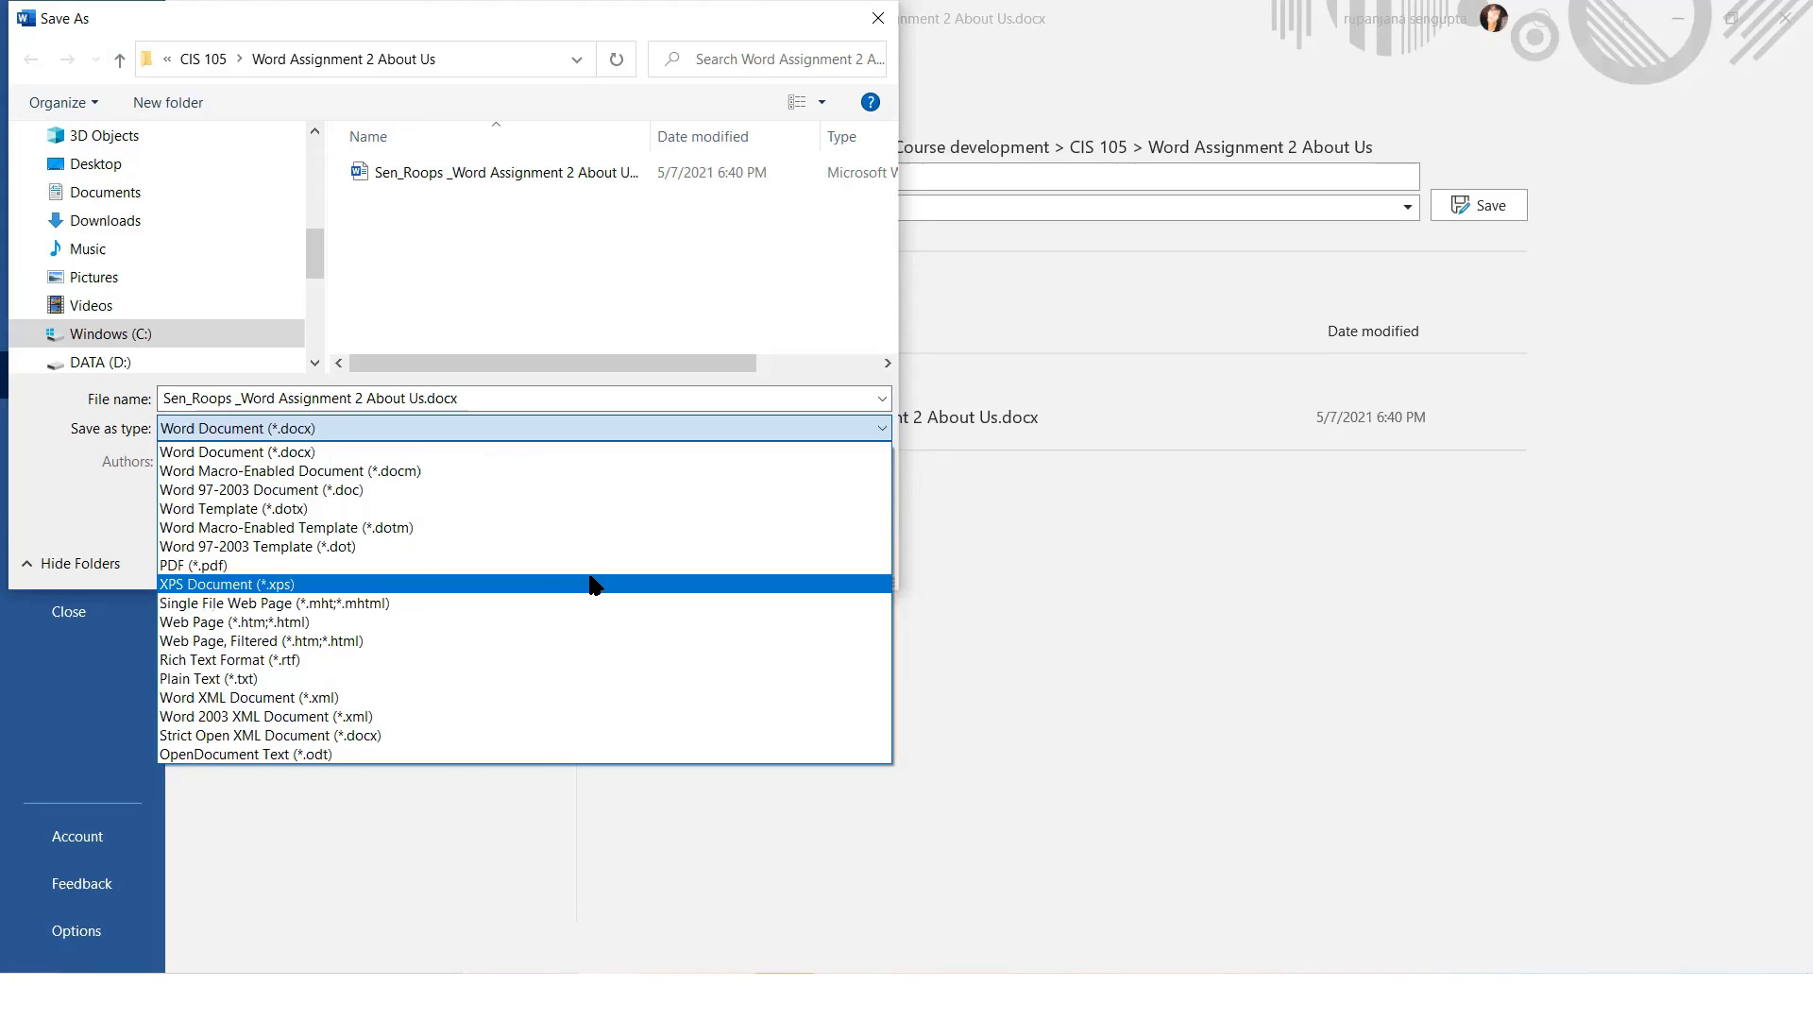
click(588, 564)
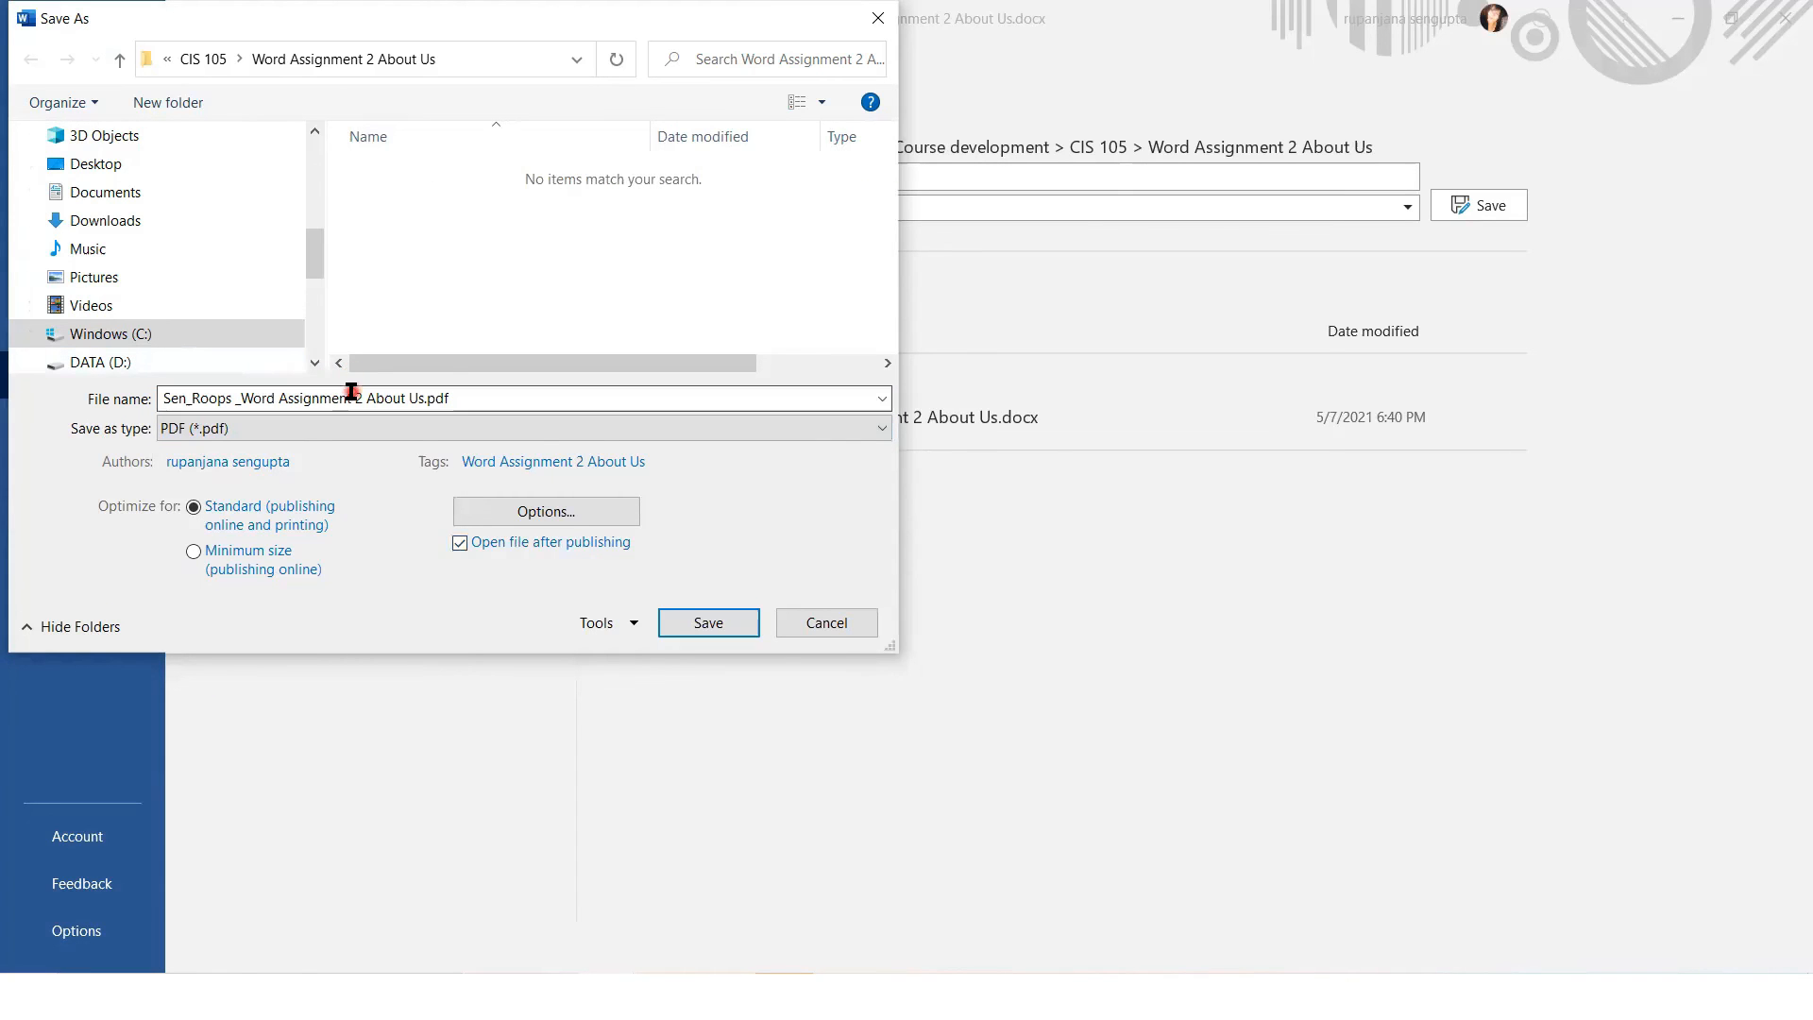
click(431, 401)
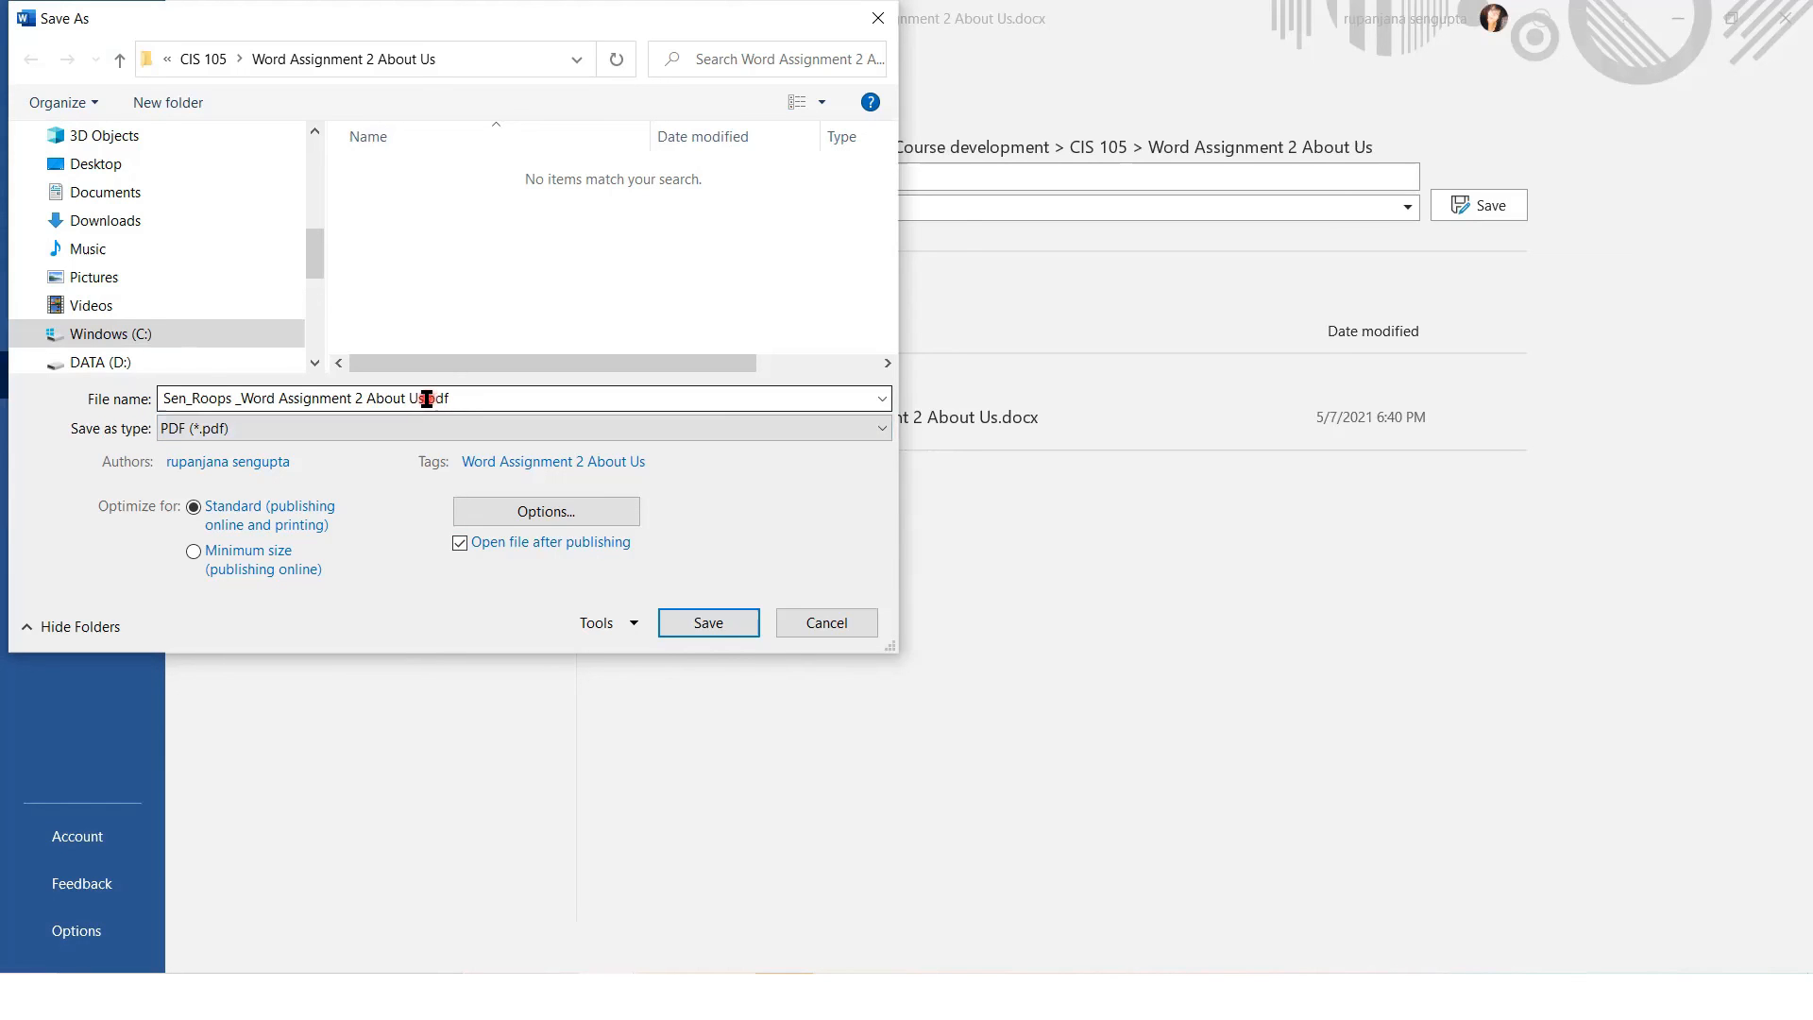
click(718, 633)
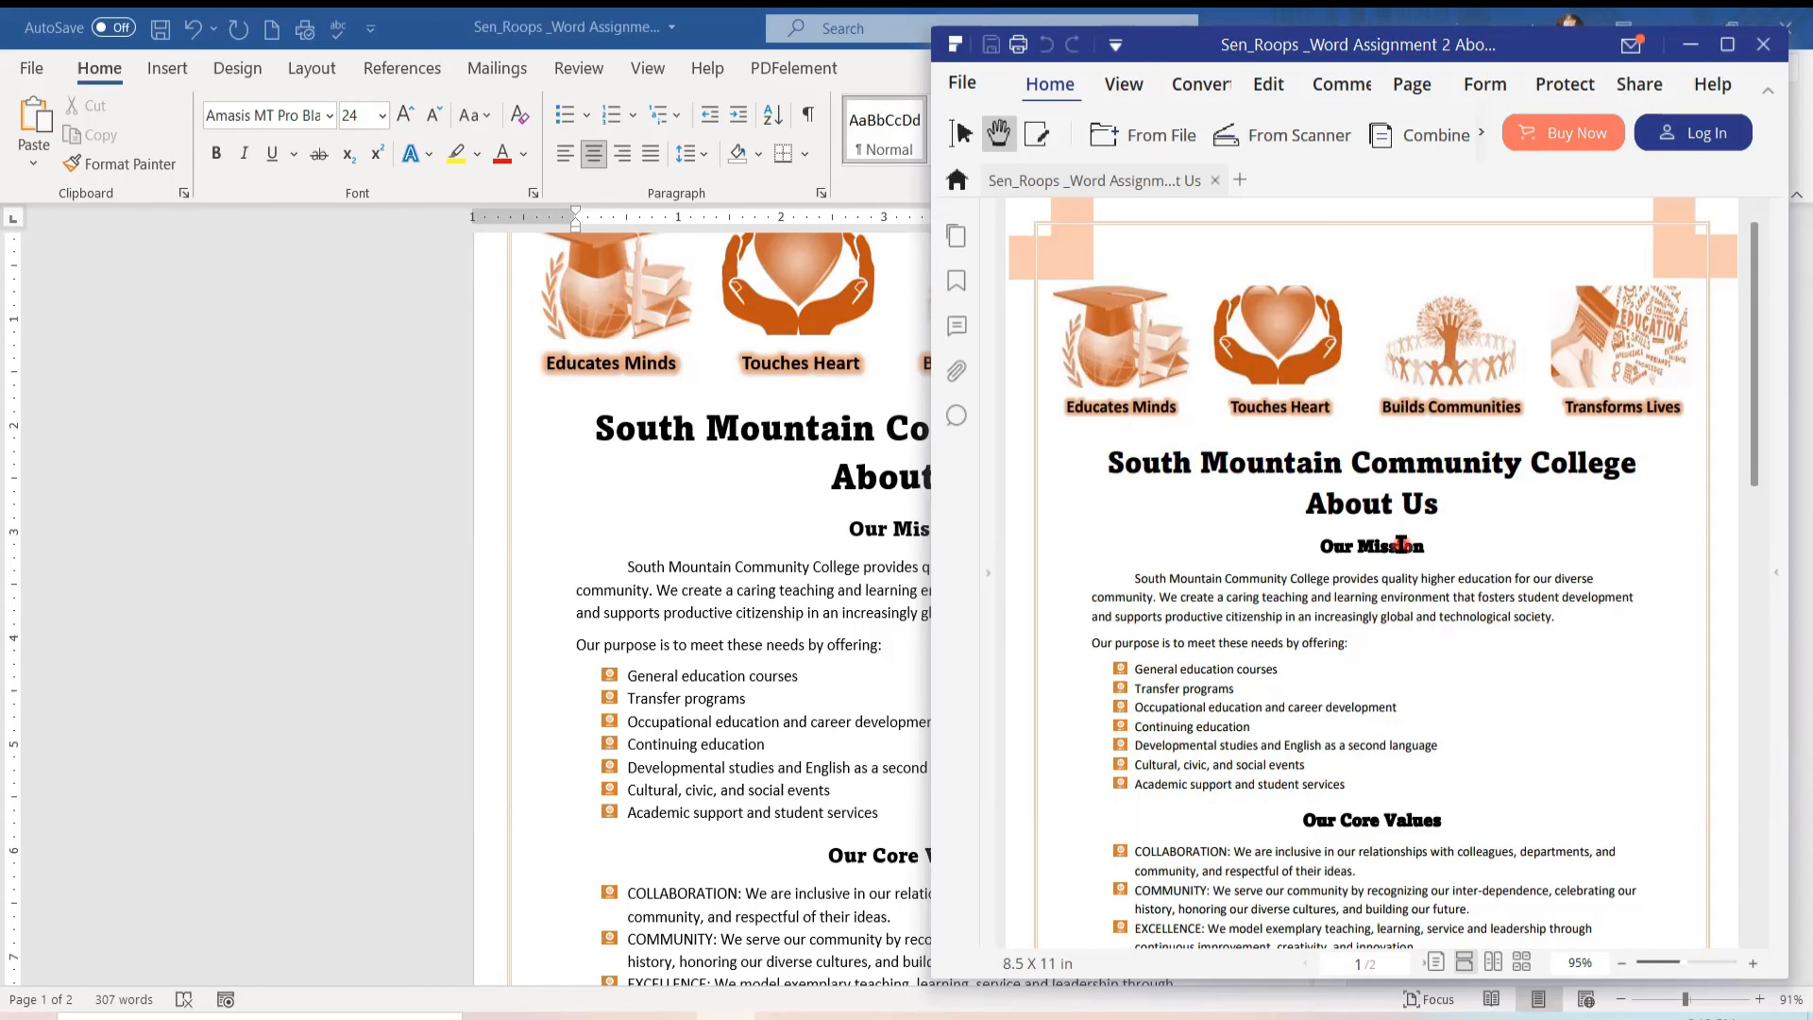
click(1762, 42)
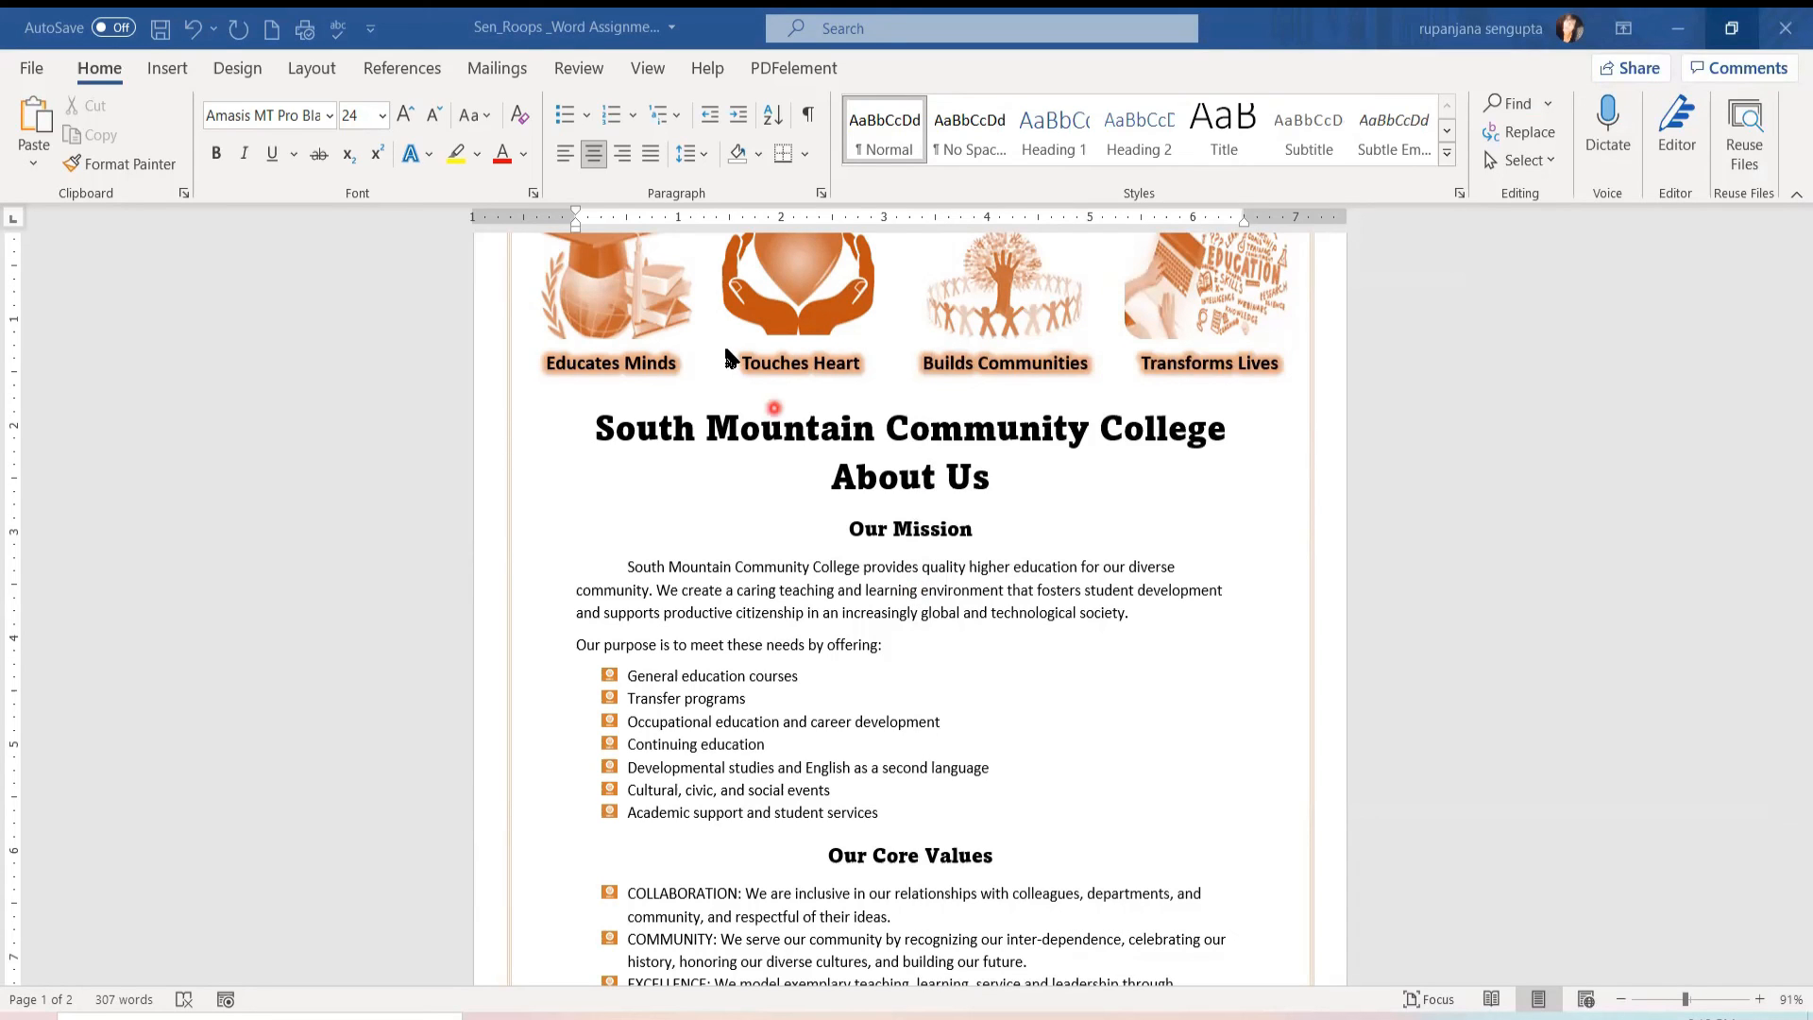
Step: Show the formatting marks, insert an empty paragraph below the "About Us" title line, and save the document
click(808, 114)
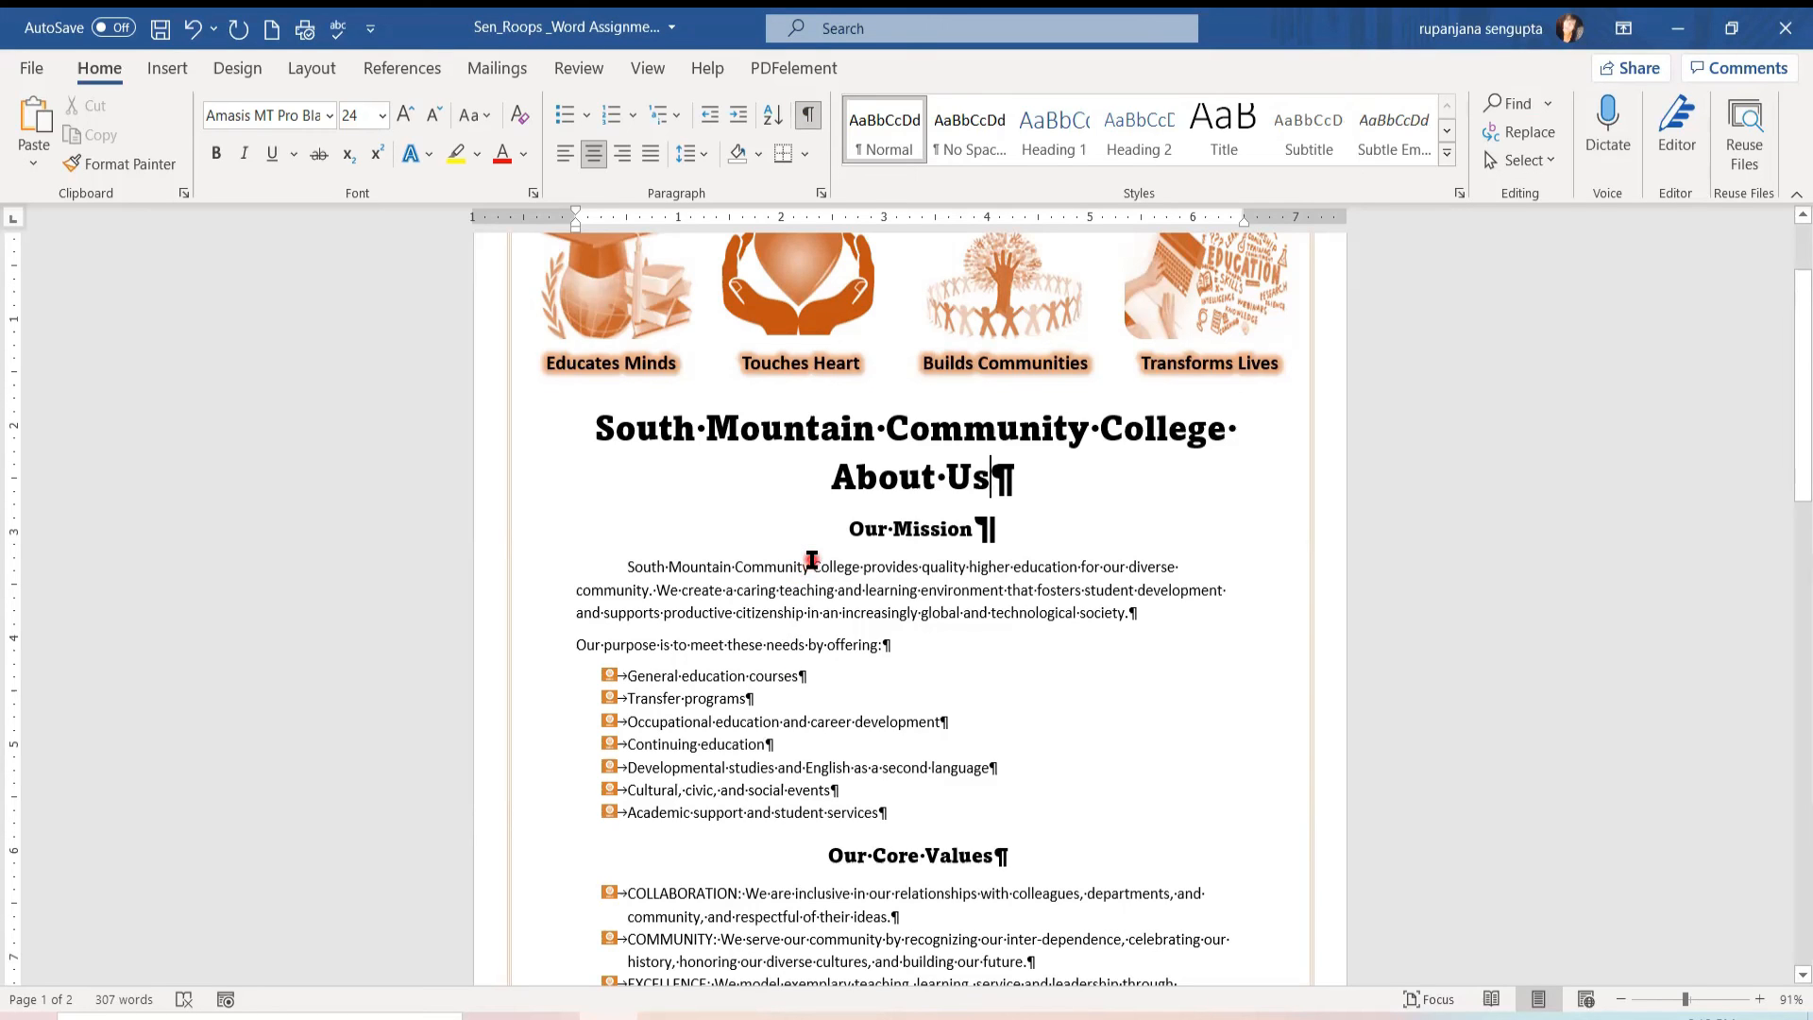
key(Return)
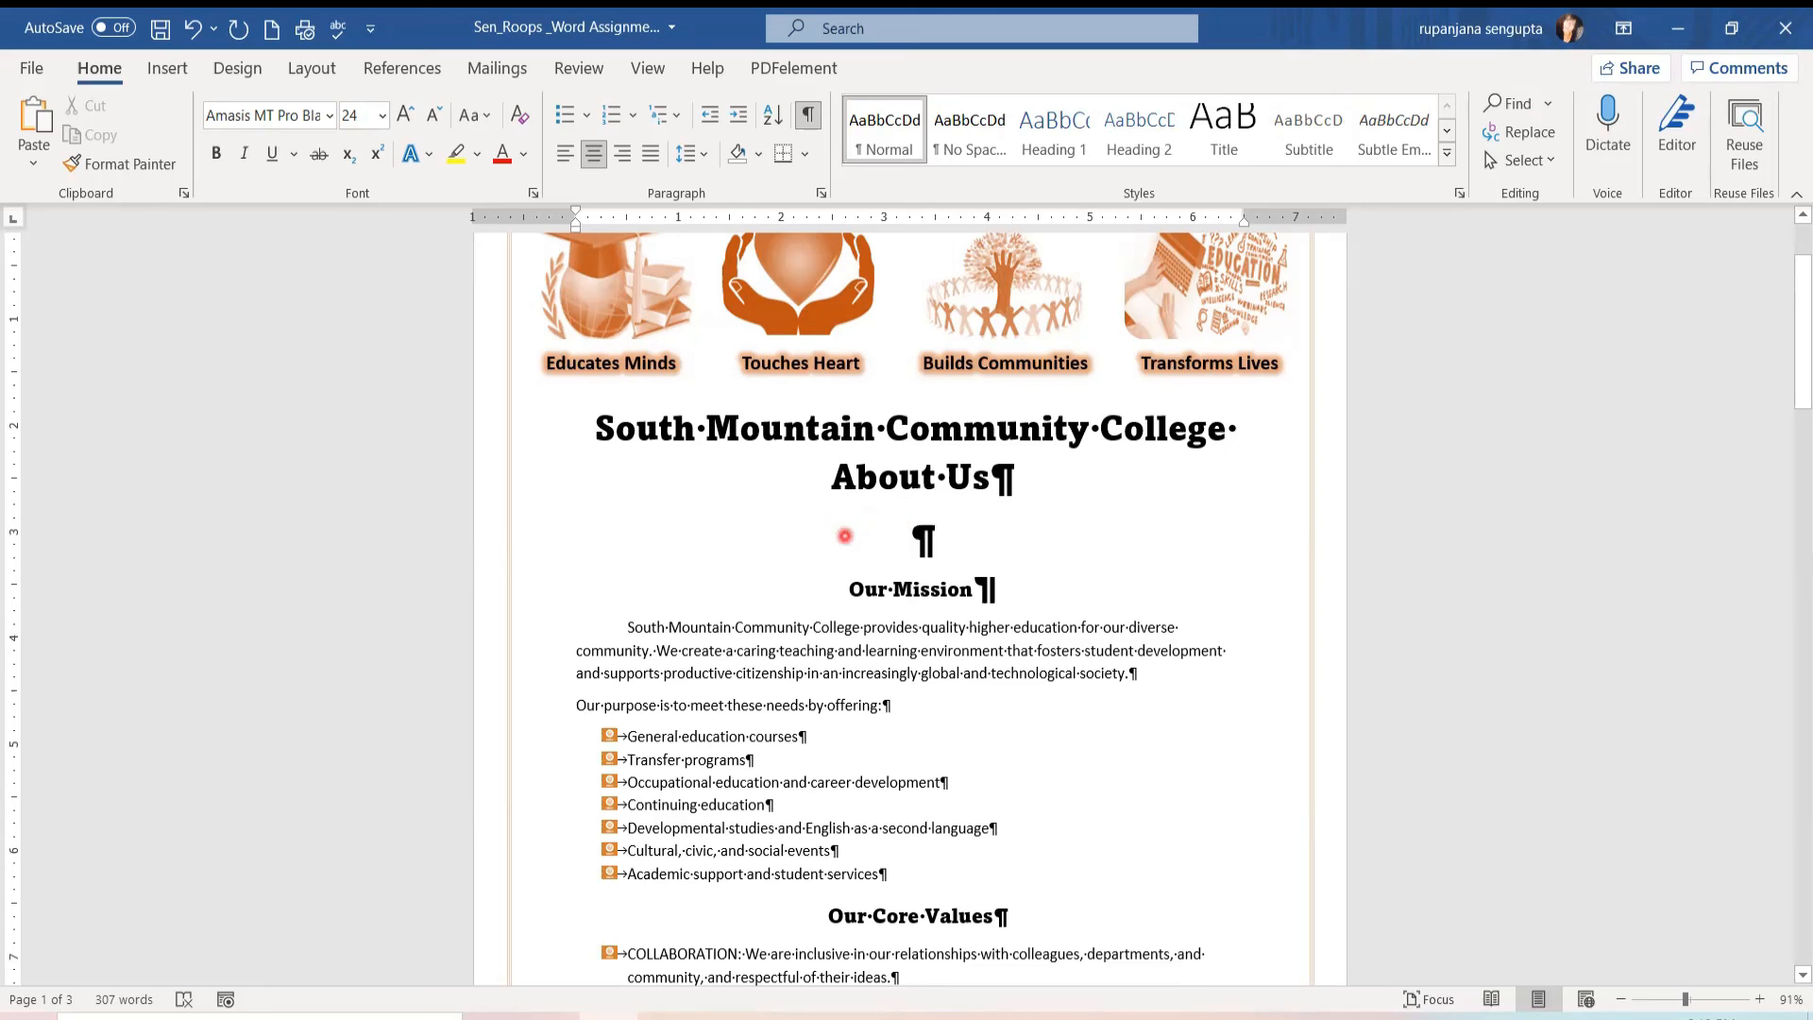
click(161, 29)
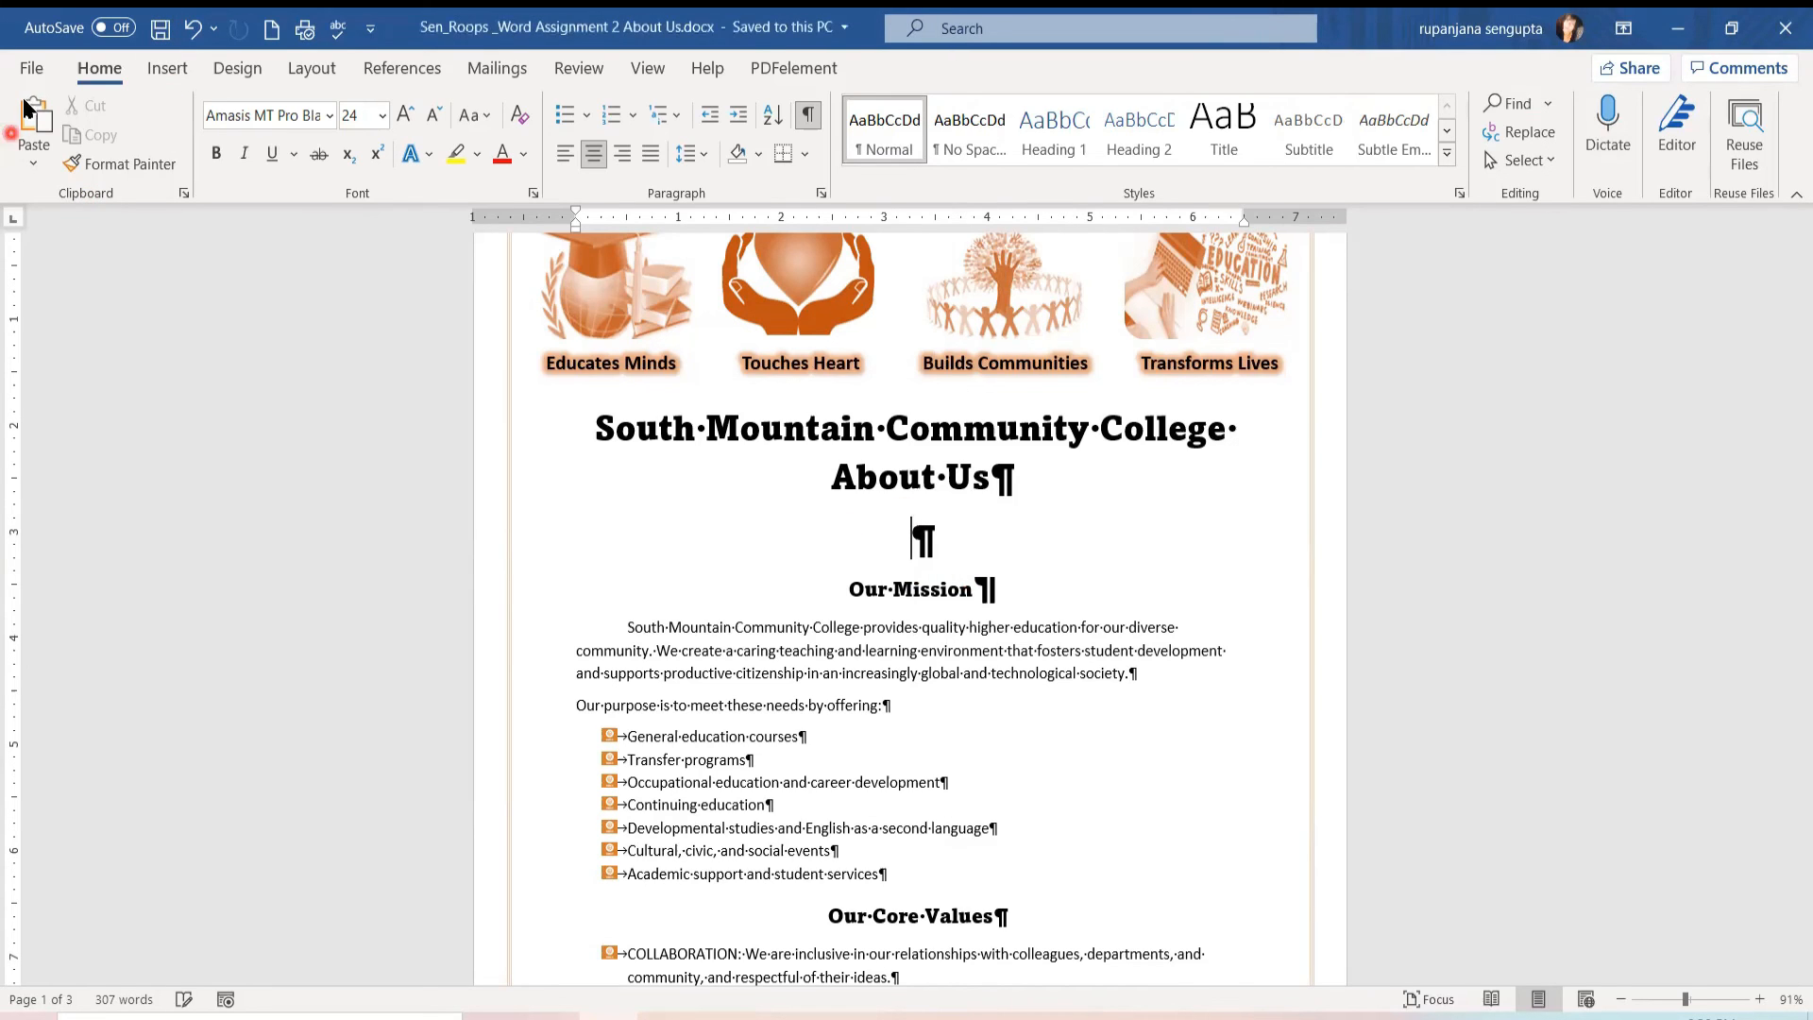
Step: Save the edited document as a PDF again under the same file name, replacing the existing PDF, and view the published file
click(30, 70)
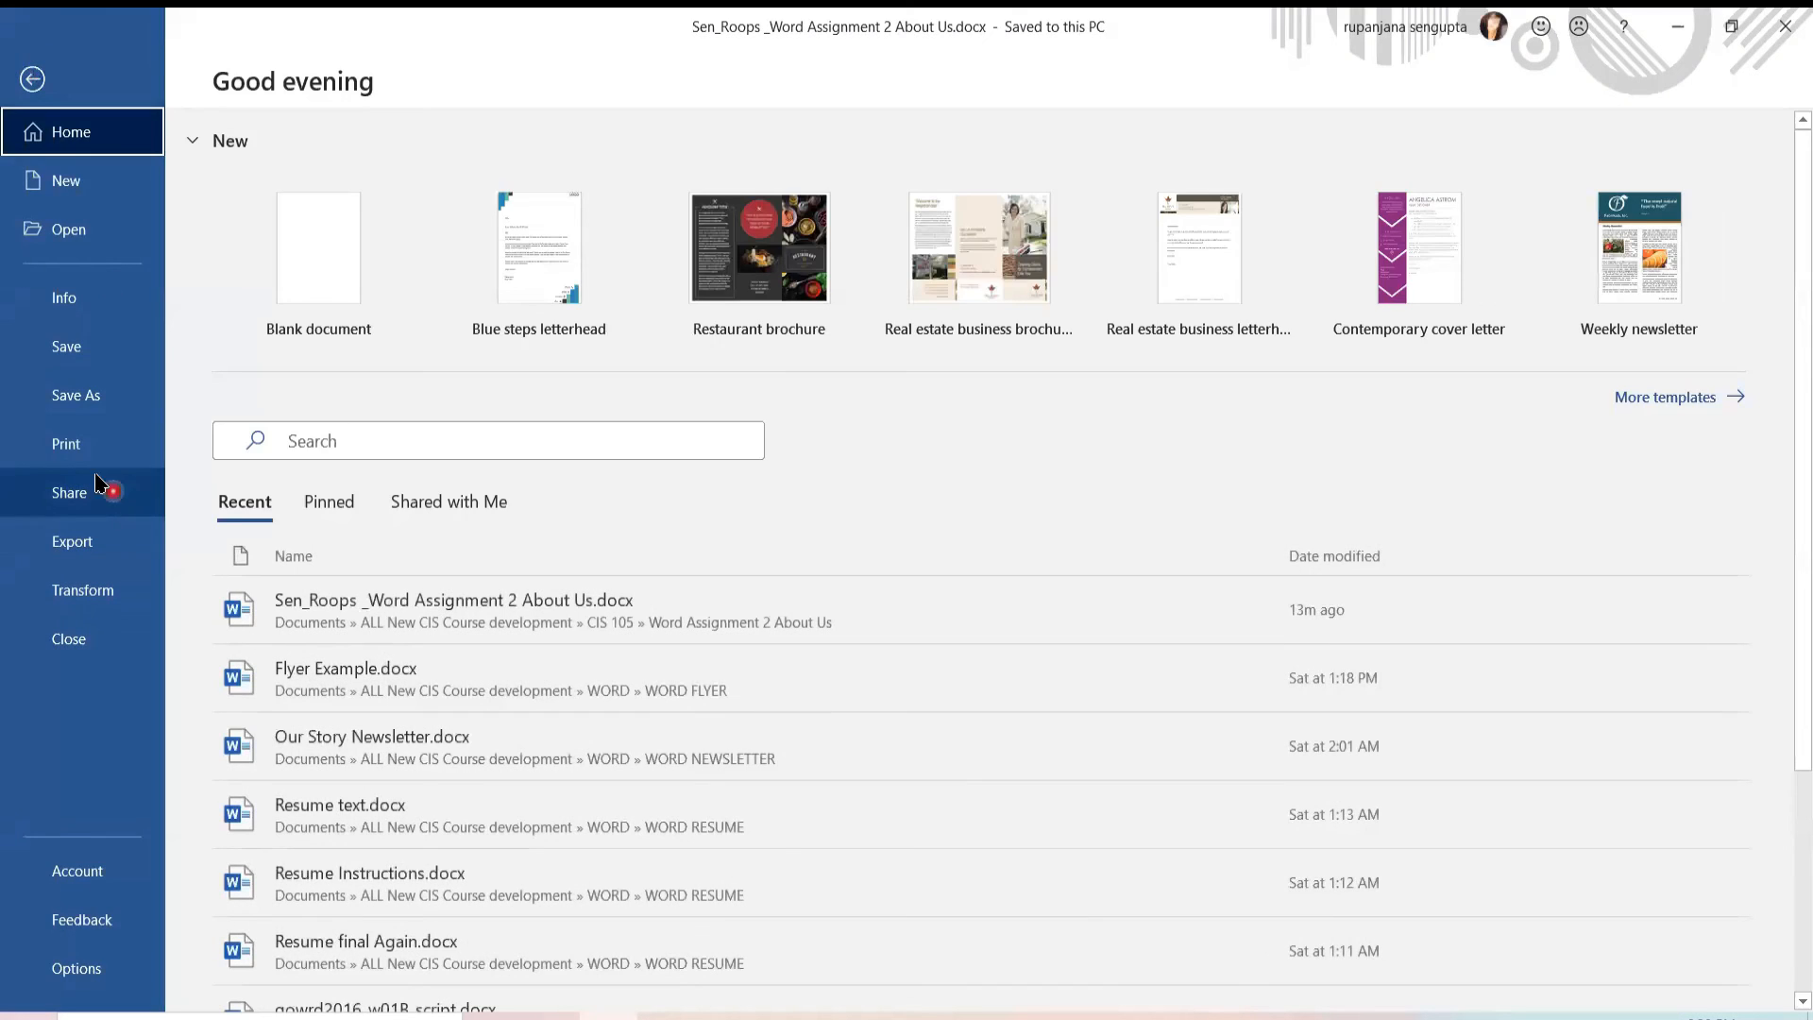
click(98, 400)
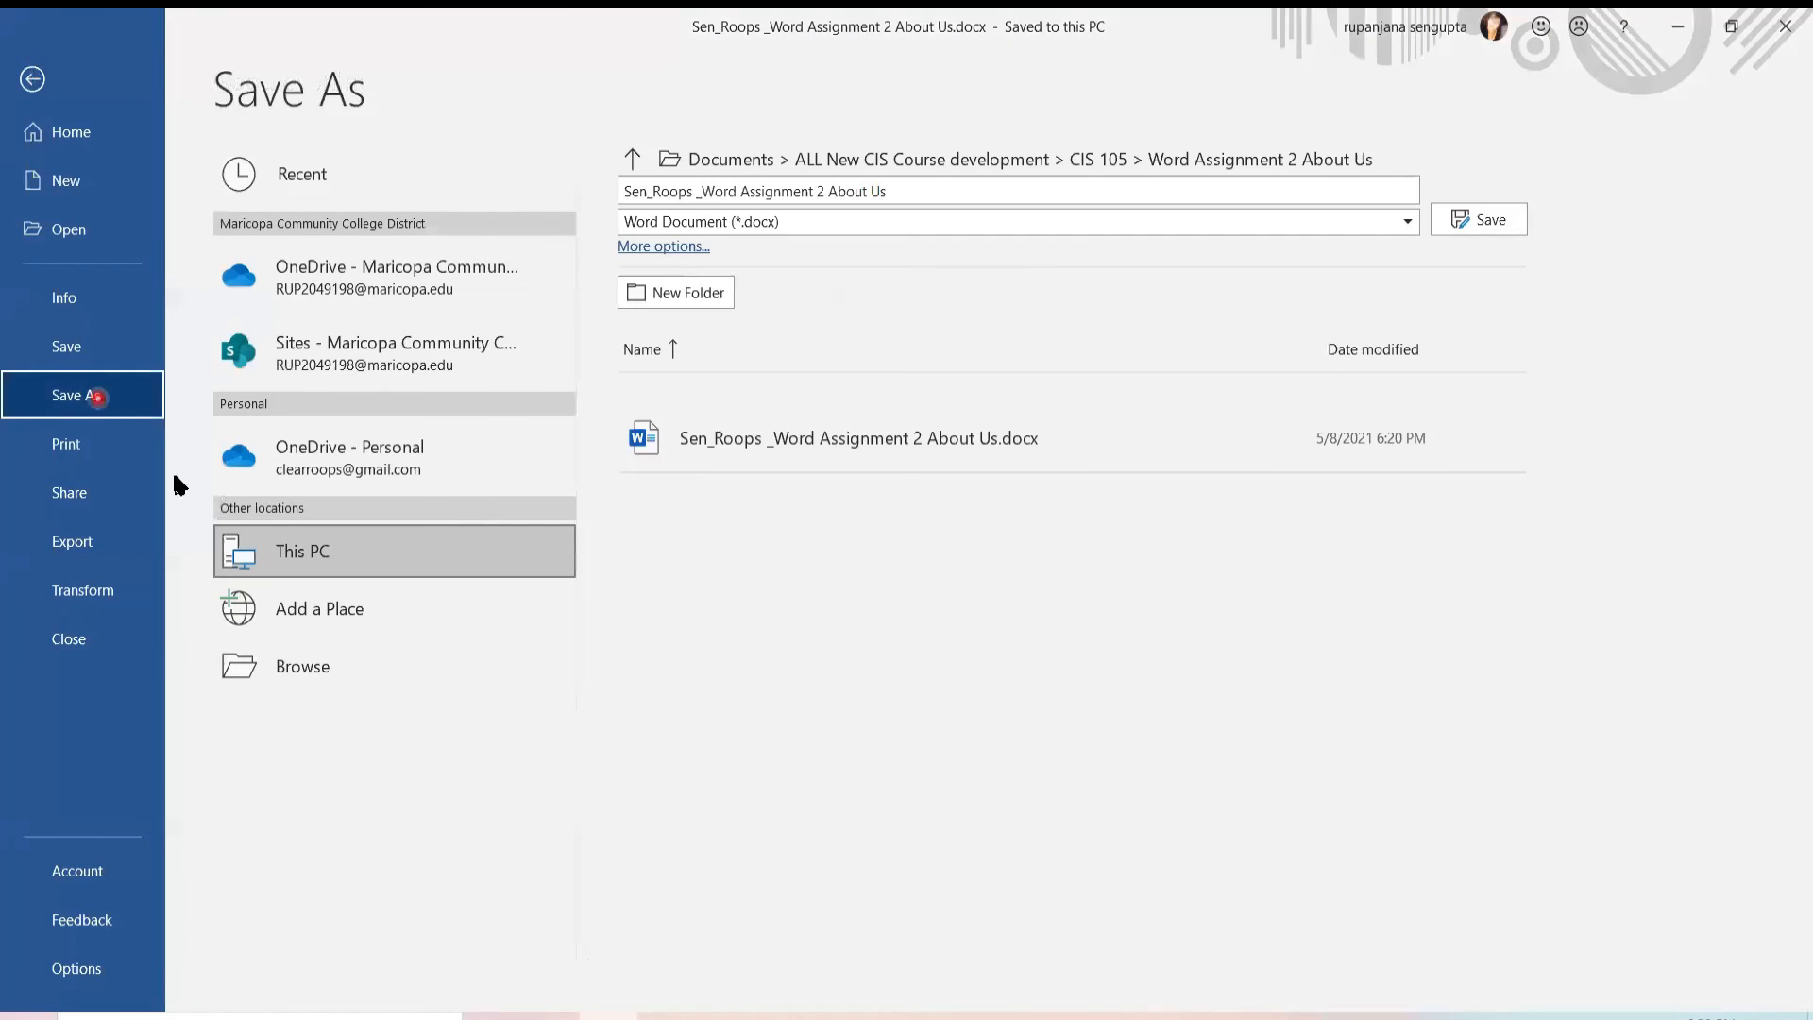
click(273, 546)
click(274, 546)
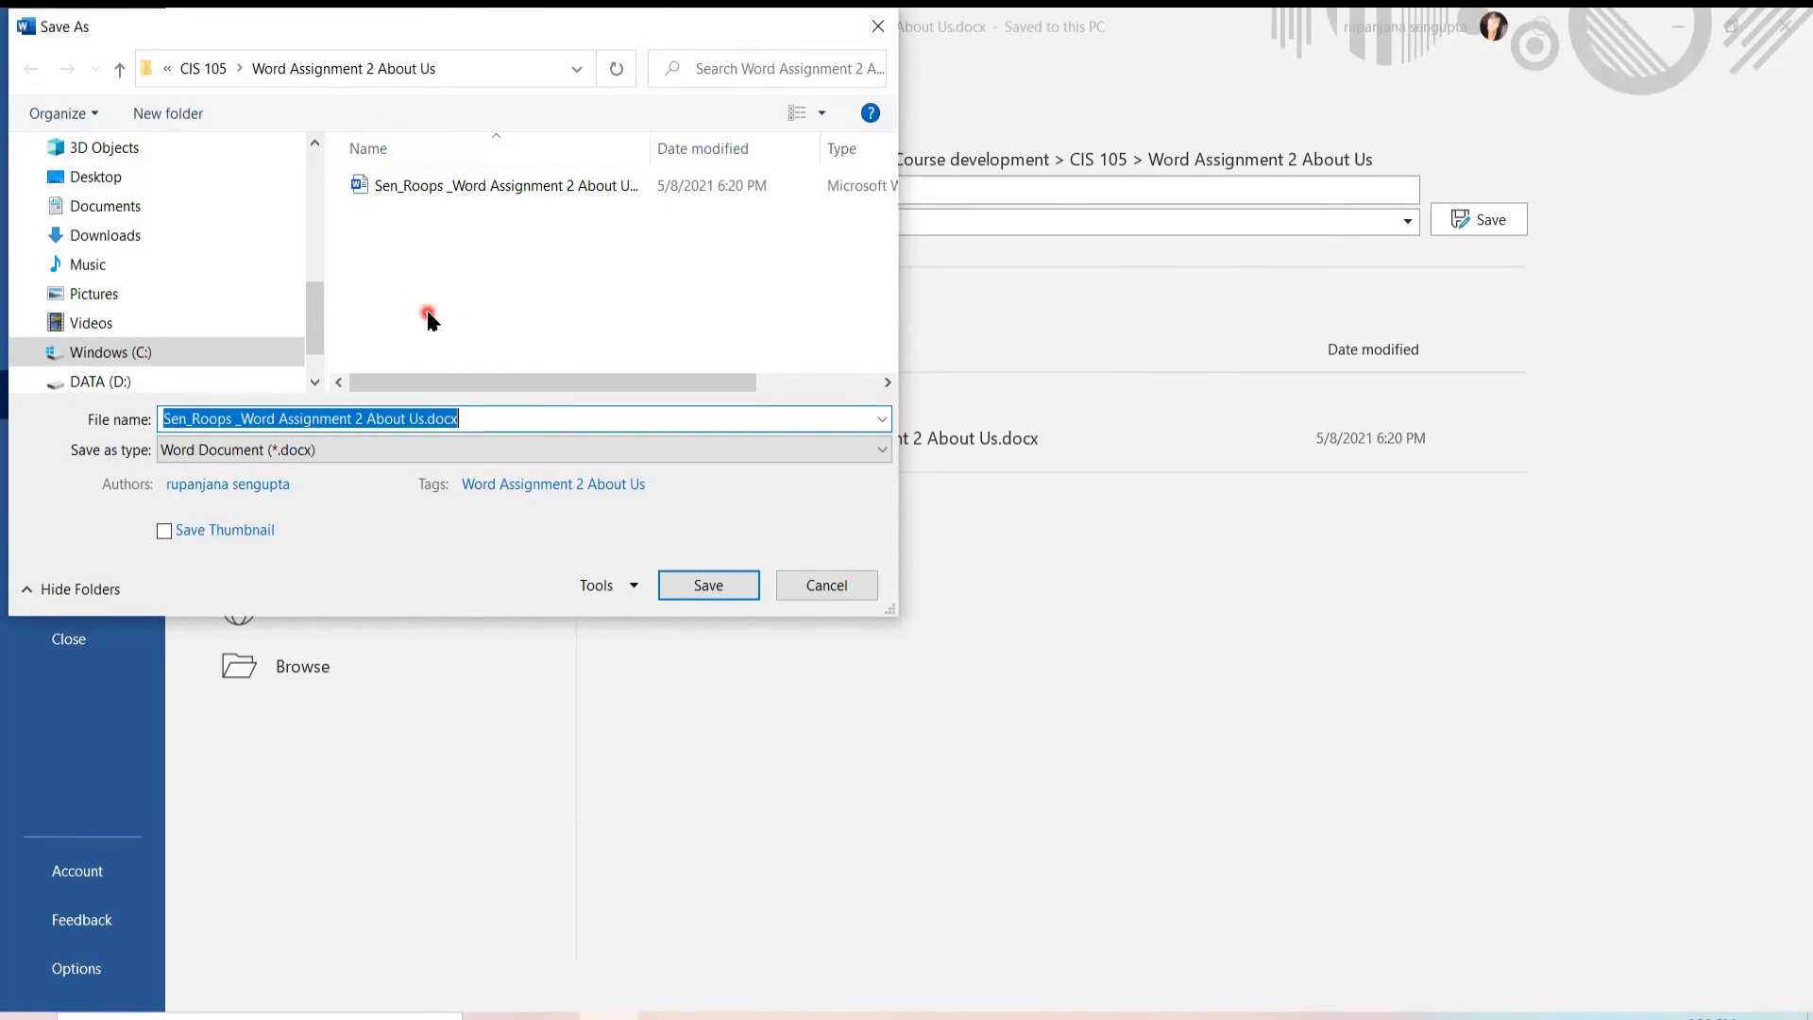
click(855, 450)
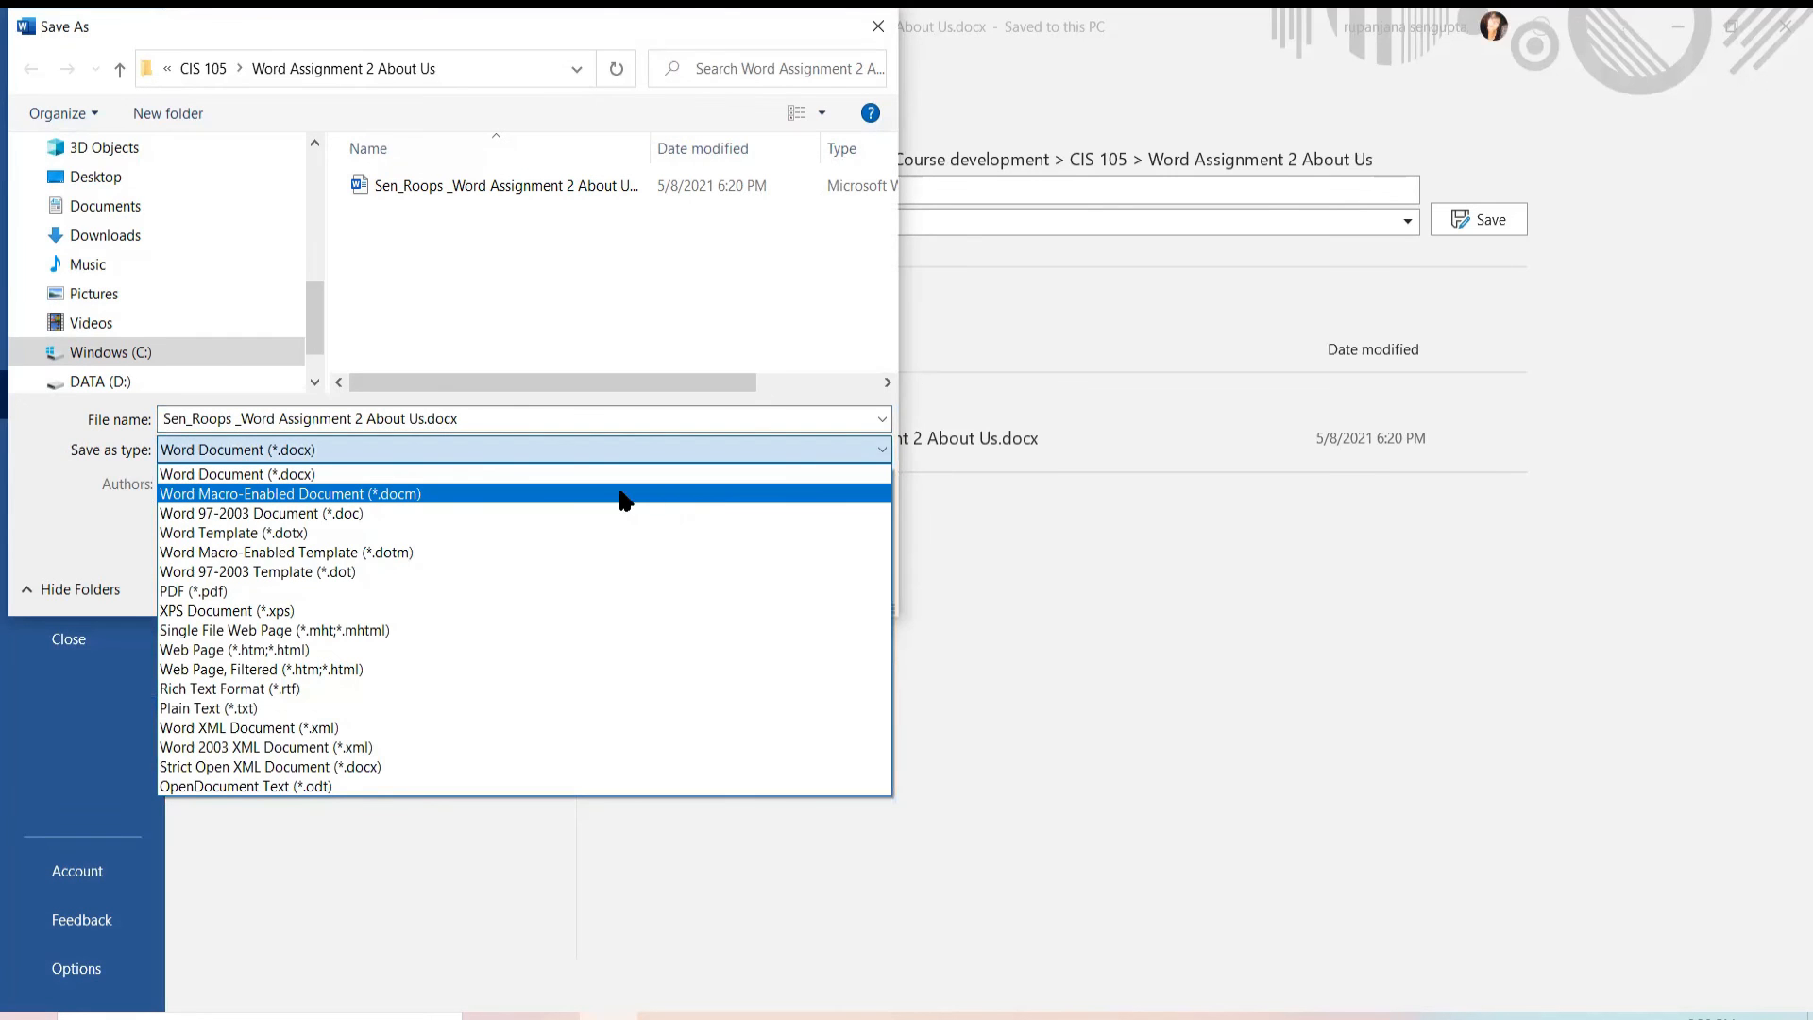
click(484, 594)
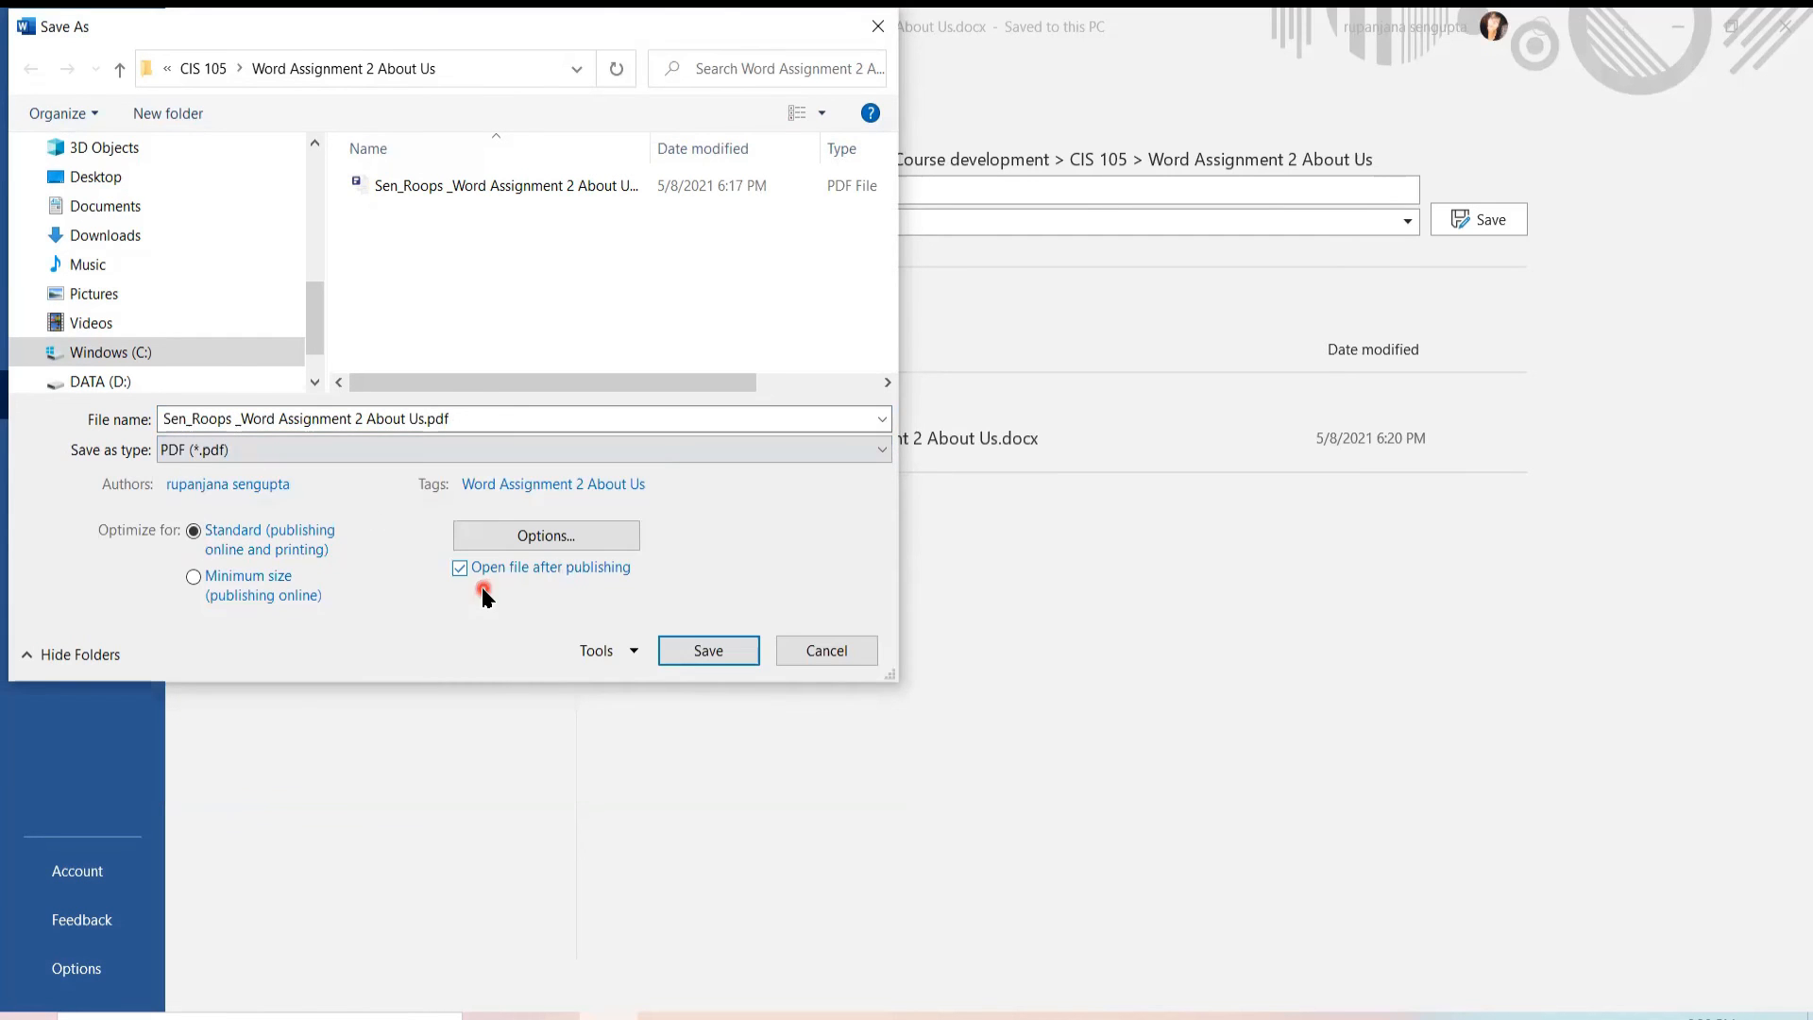
click(348, 427)
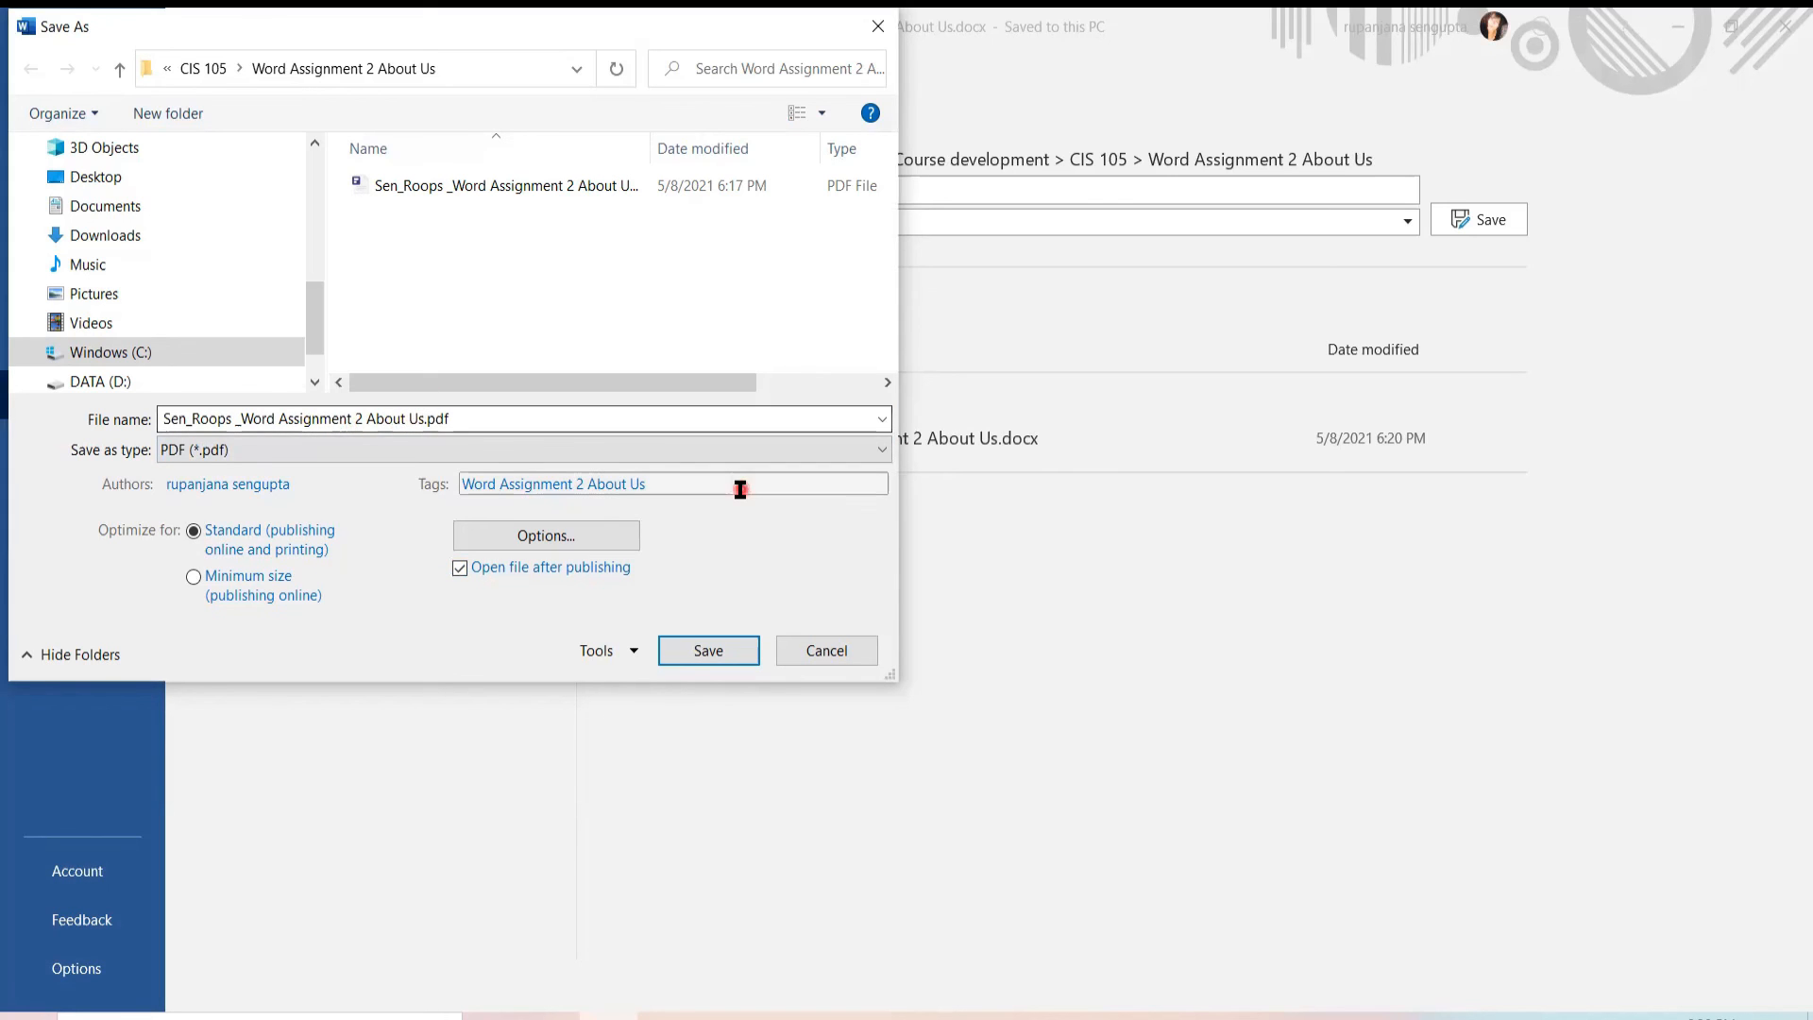
click(708, 651)
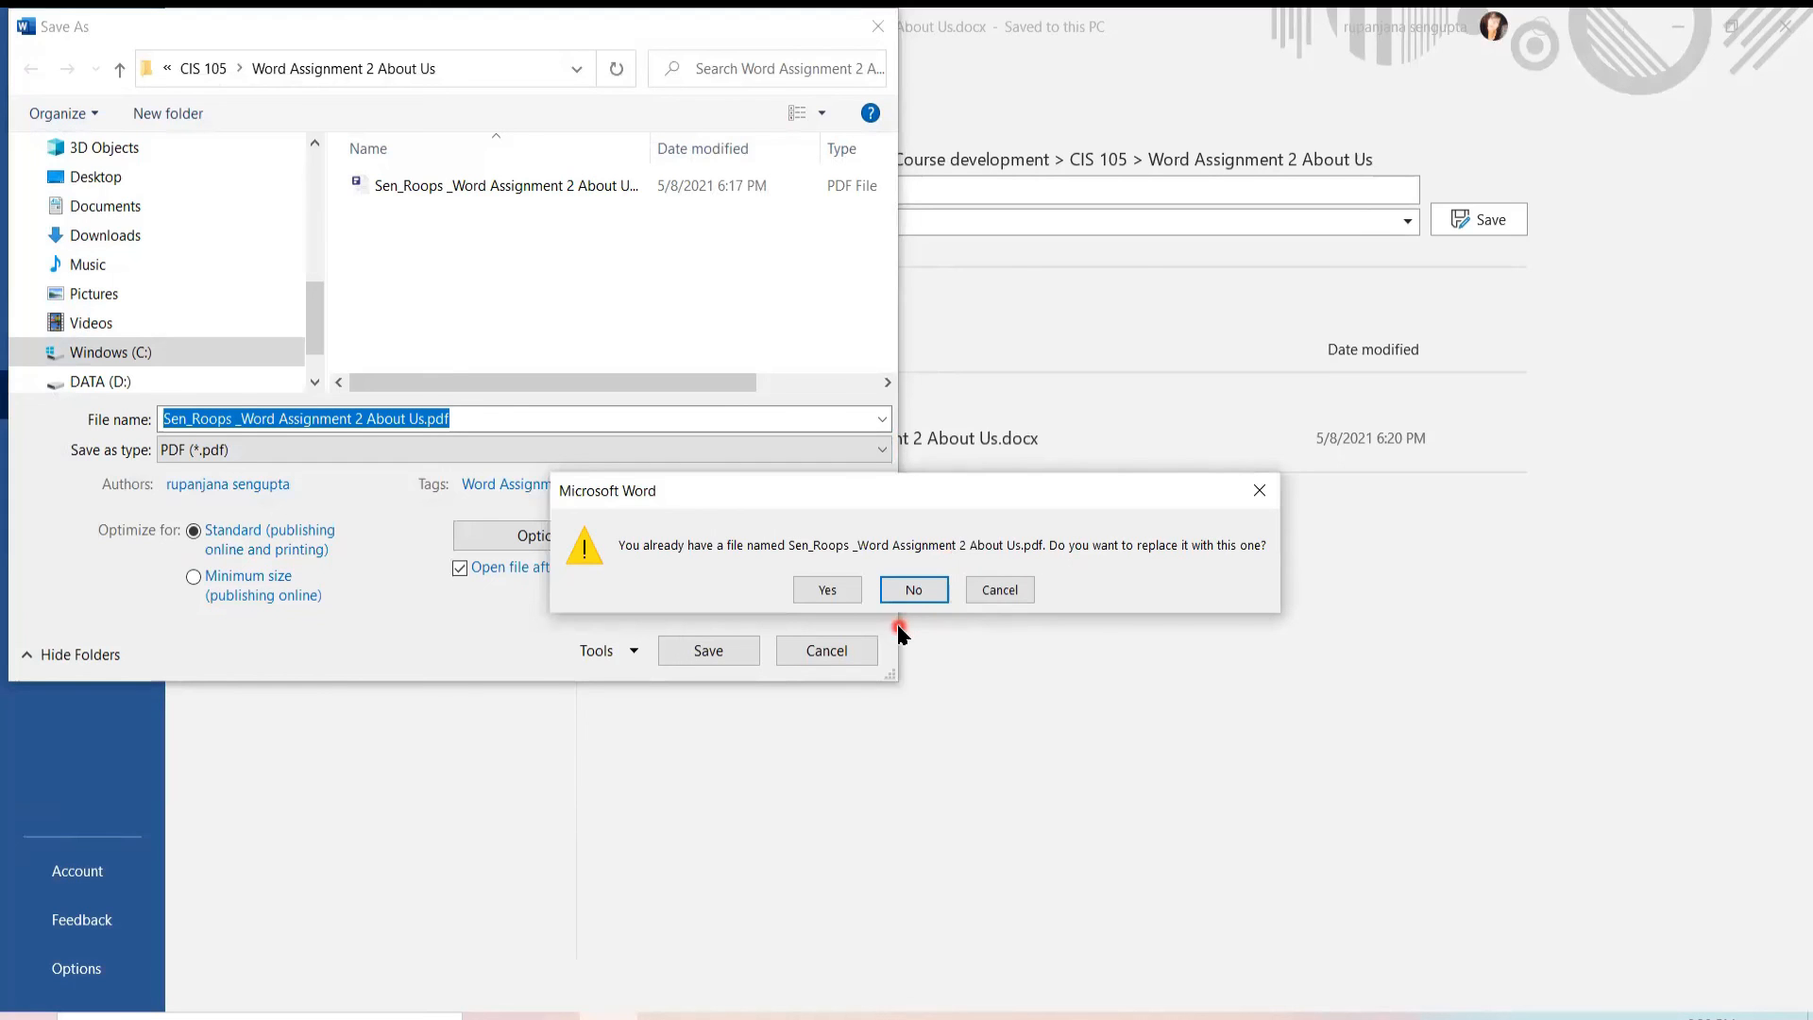
click(825, 590)
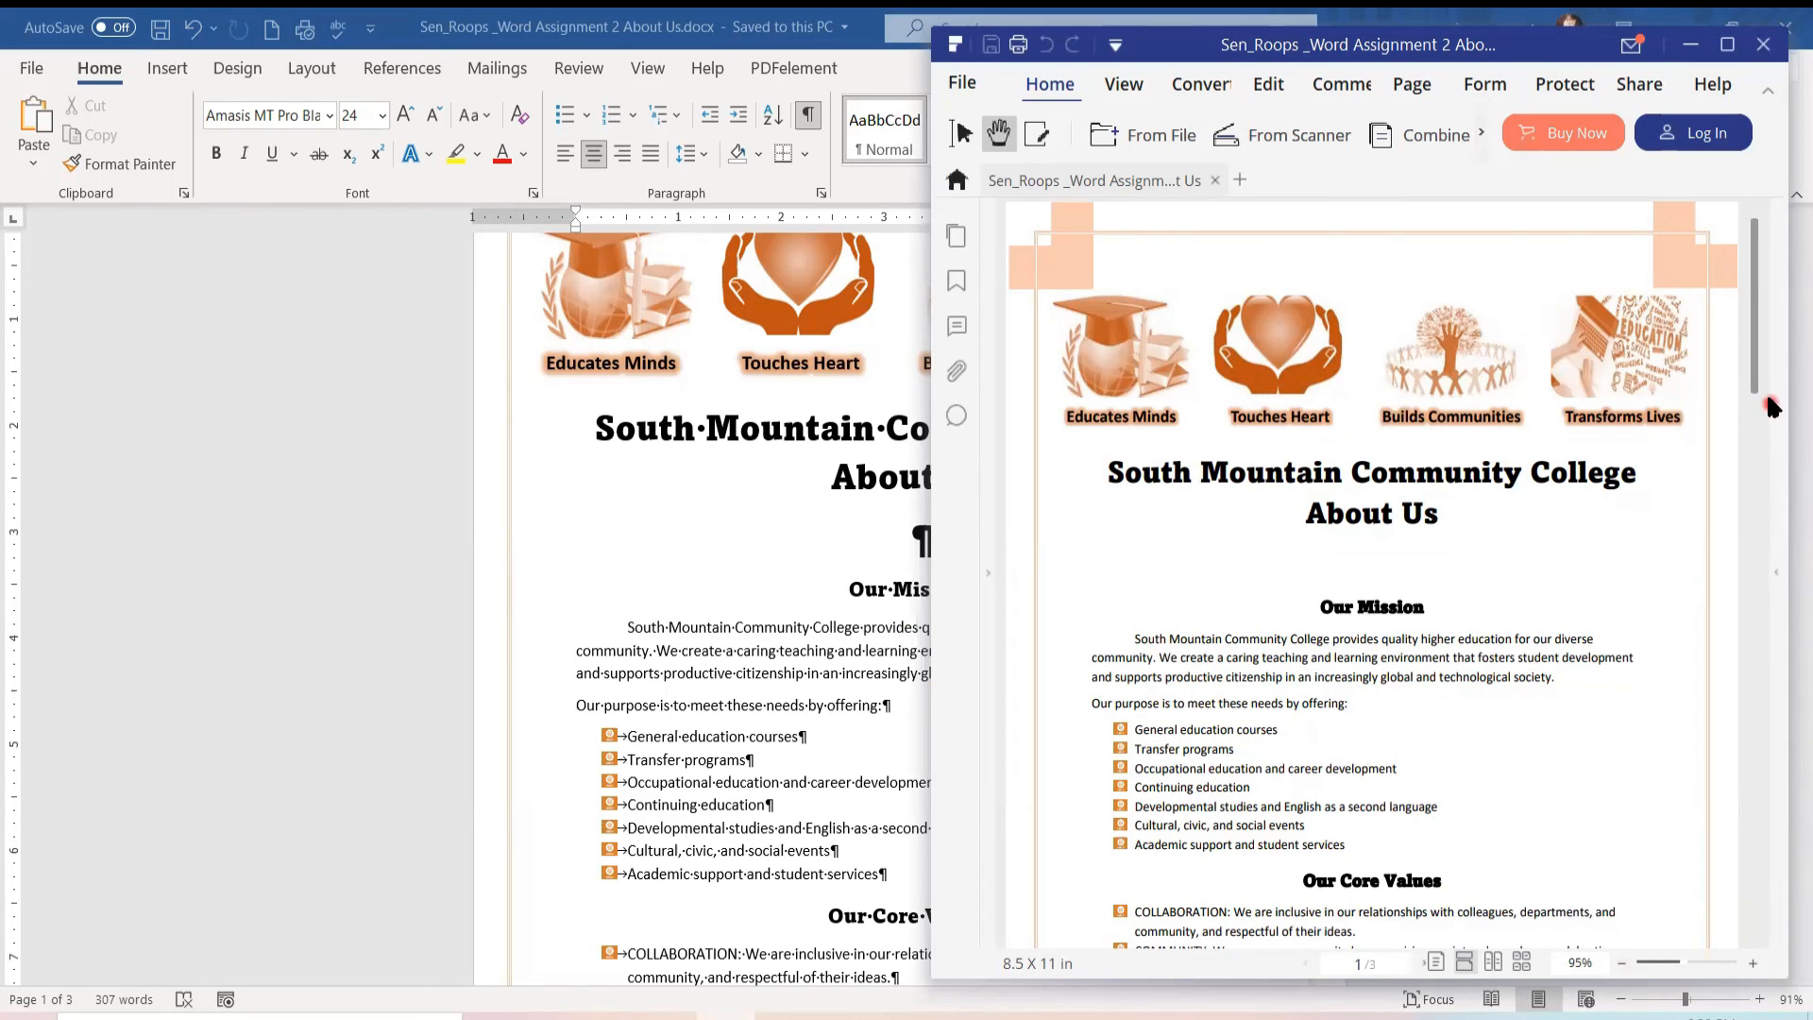
mouse_move(1760, 390)
mouse_down()
mouse_move(1742, 603)
mouse_move(1773, 395)
mouse_up()
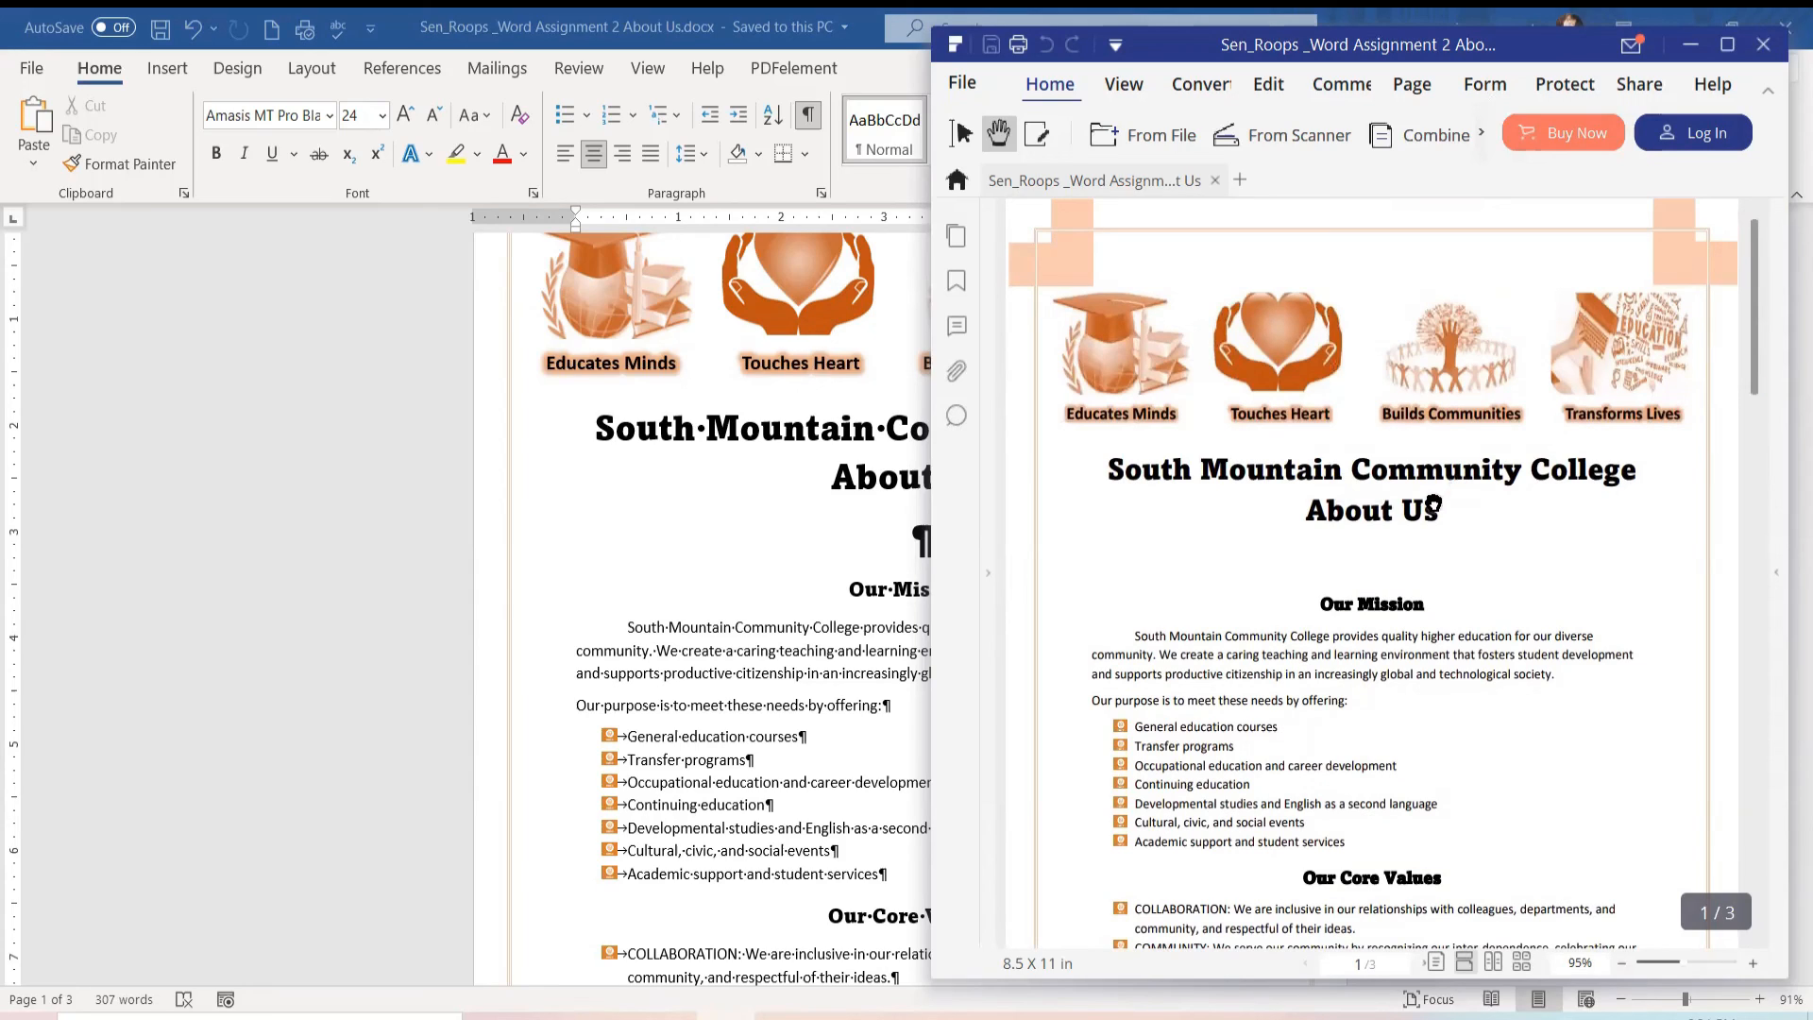